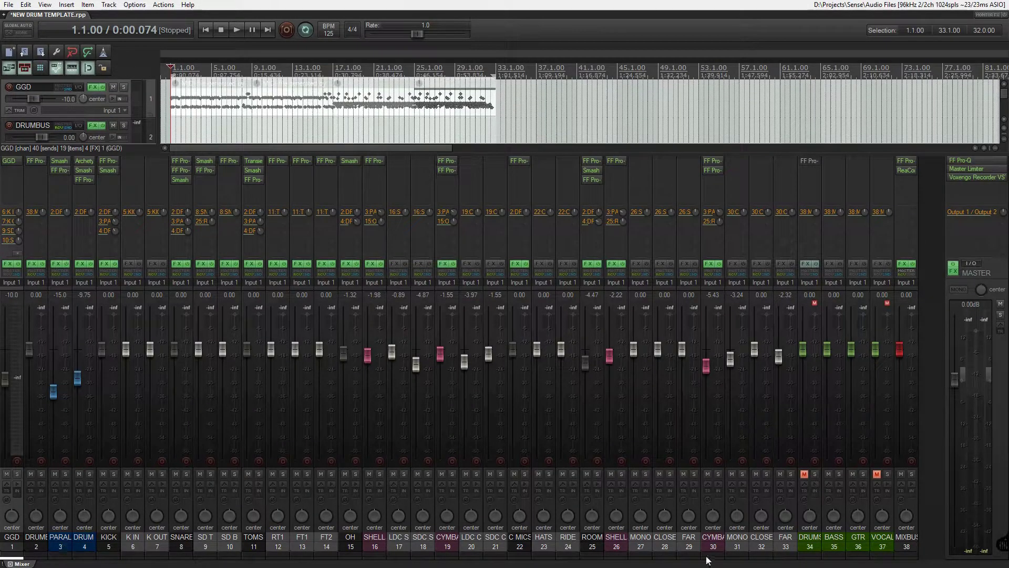
- Select mixer tracks 2 through 33 and open the GGD instrument on its full kit page
{"action": "left_click", "coordinate": [783, 546]}
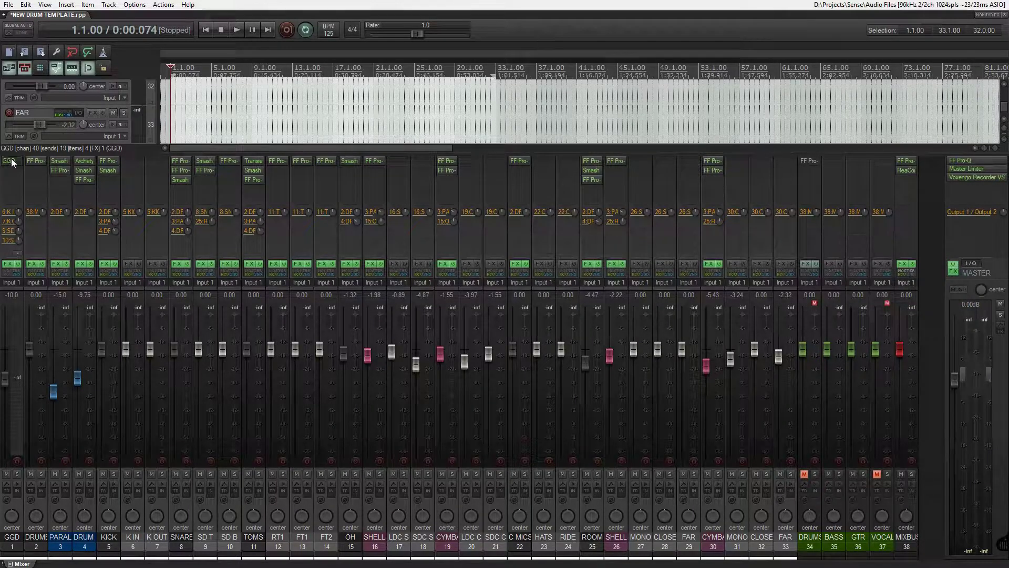
{"action": "left_click_drag", "start_coordinate": [0, 77], "coordinate": [626, 76]}
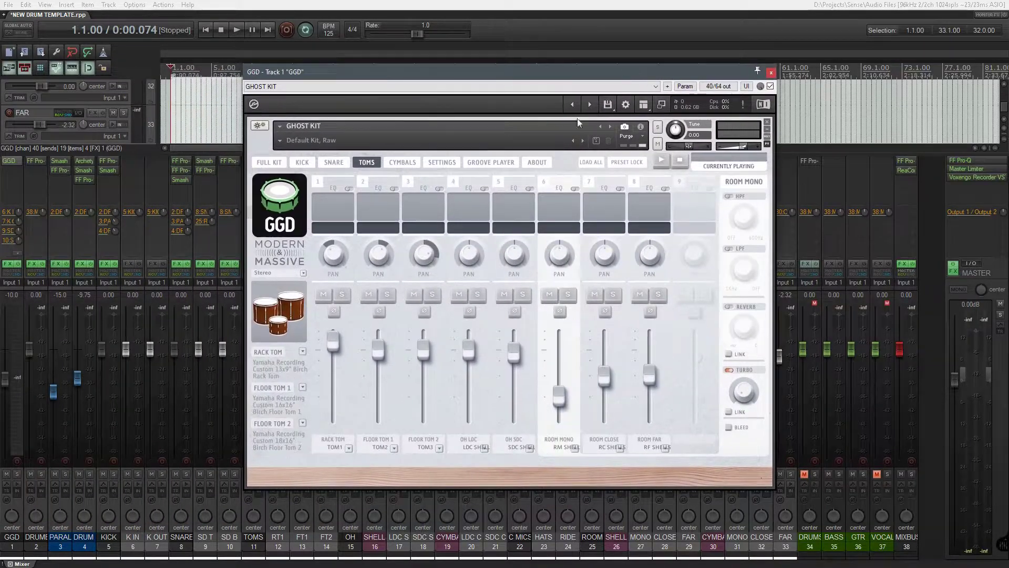
{"action": "left_click", "coordinate": [270, 162]}
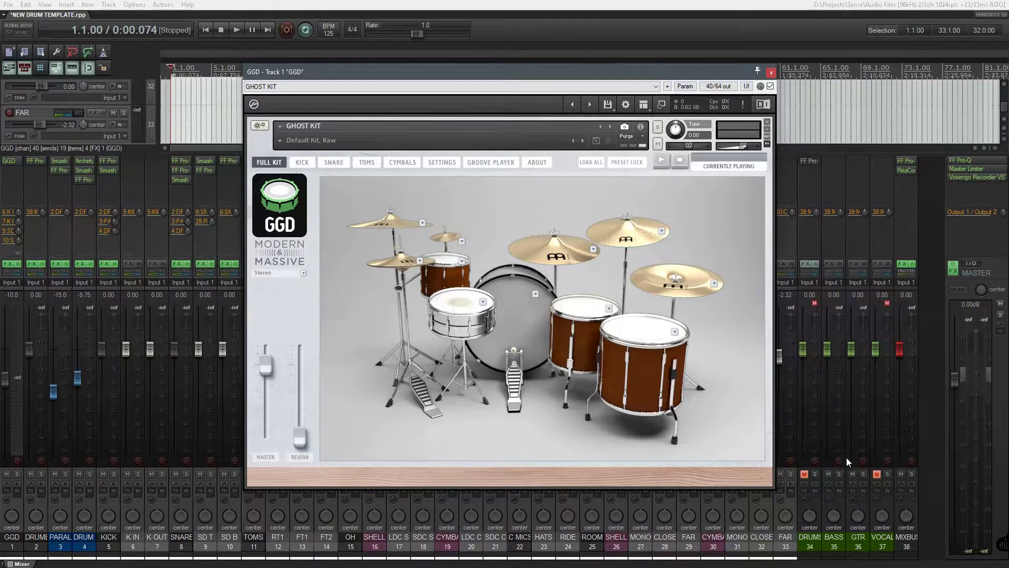
- Mute the BASS and GTR tracks in the mixer
{"action": "left_click", "coordinate": [828, 474]}
{"action": "left_click", "coordinate": [853, 475]}
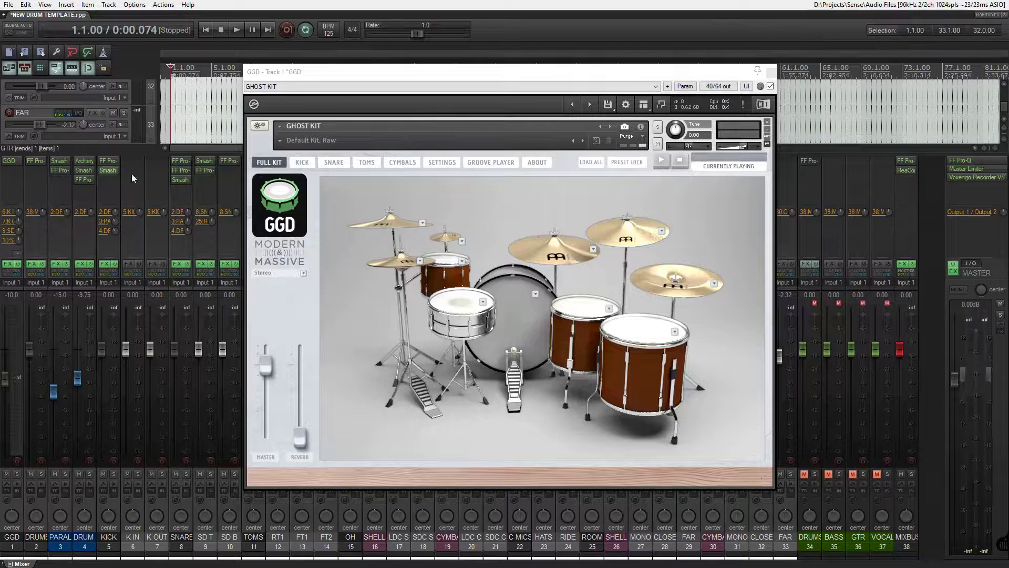
- Audition the kick, snare and cymbals by striking them on the GGD kit picture, and close the instrument window
{"action": "left_click", "coordinate": [527, 330]}
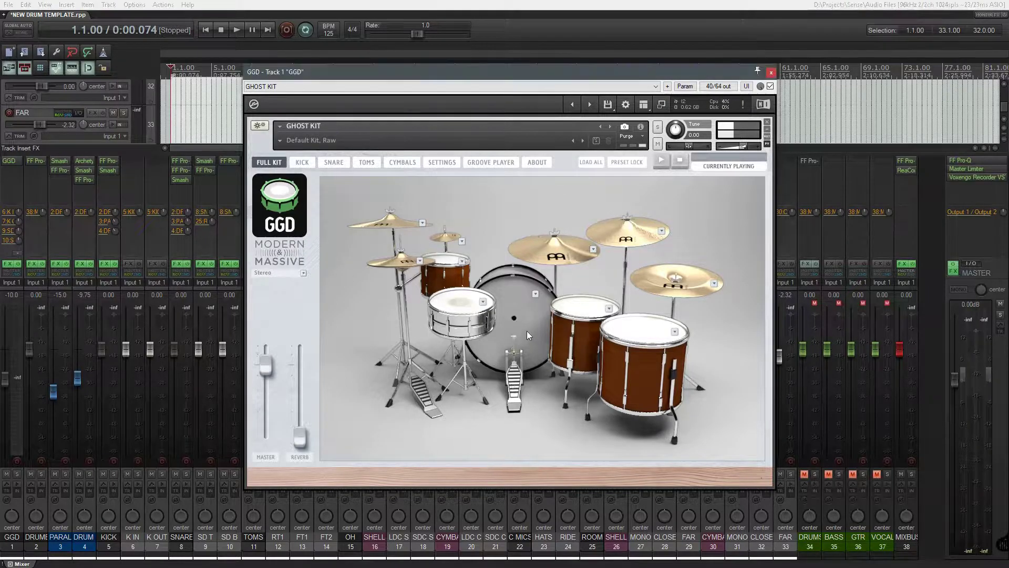
{"action": "left_click", "coordinate": [522, 329]}
{"action": "left_click", "coordinate": [465, 305]}
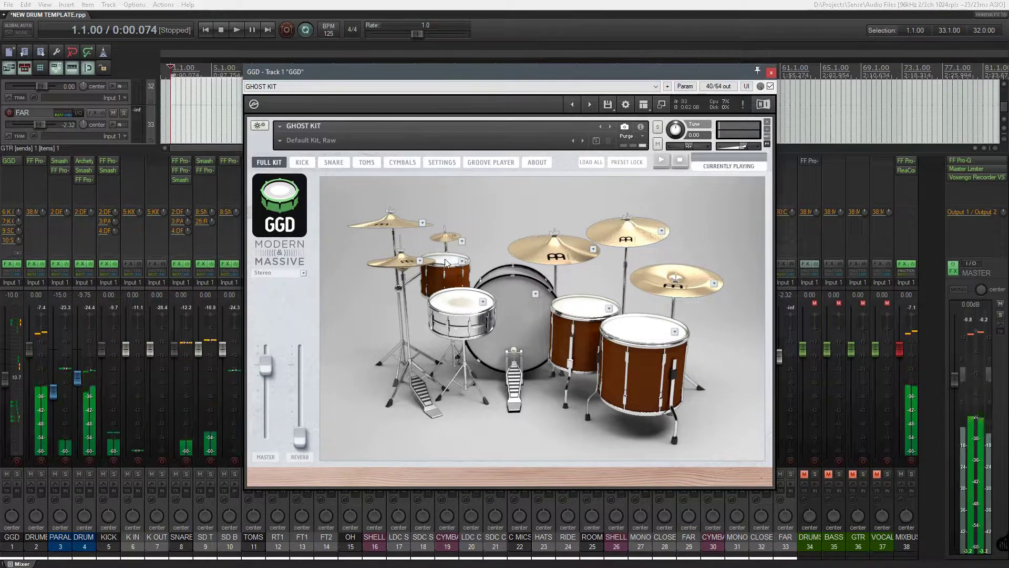
{"action": "left_click", "coordinate": [645, 280]}
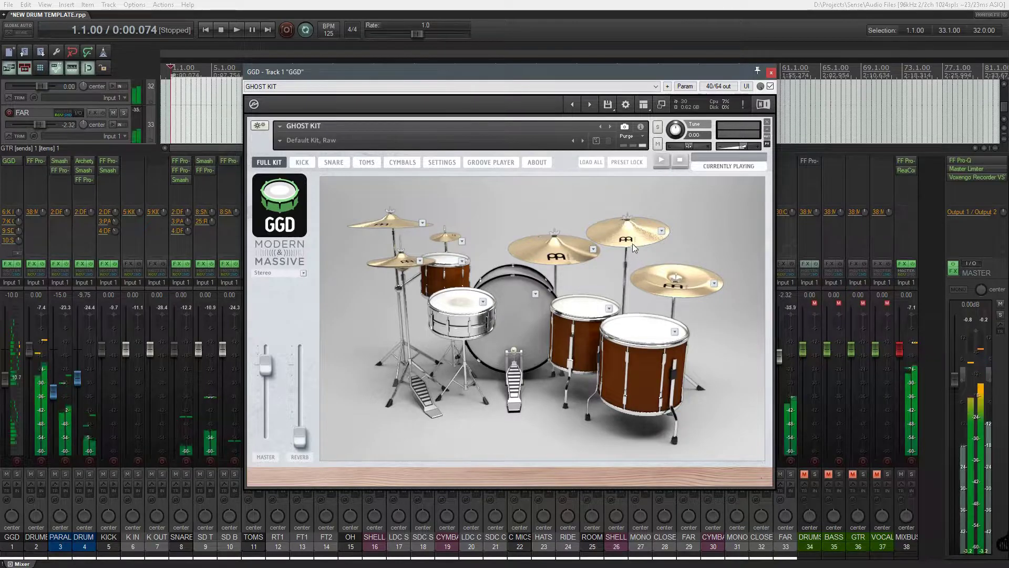
{"action": "left_click", "coordinate": [396, 275]}
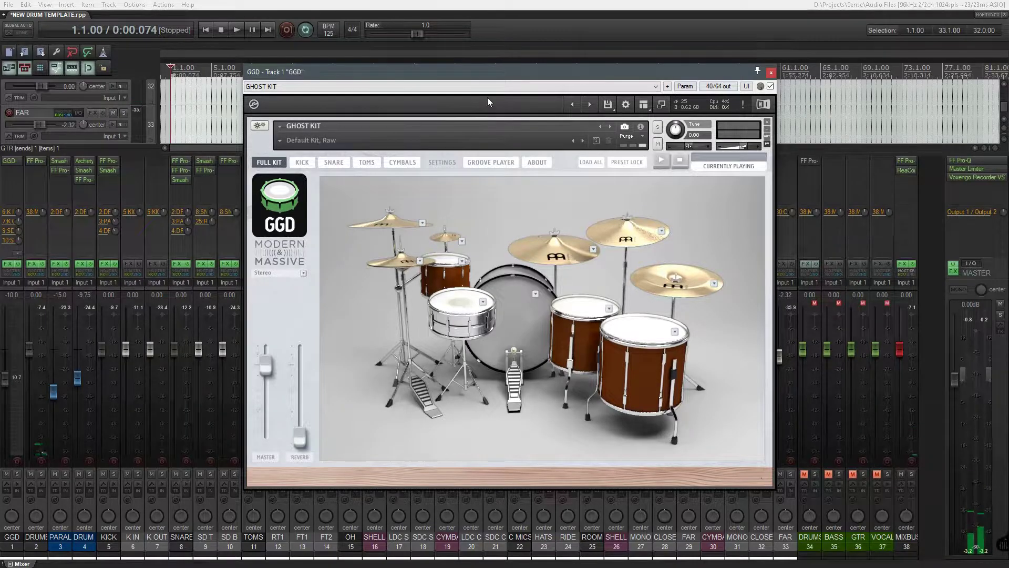
{"action": "mouse_move", "coordinate": [505, 79]}
{"action": "left_mouse_down"}
{"action": "mouse_move", "coordinate": [610, 193]}
{"action": "mouse_move", "coordinate": [5, 9]}
{"action": "mouse_move", "coordinate": [531, 133]}
{"action": "mouse_move", "coordinate": [622, 95]}
{"action": "mouse_move", "coordinate": [183, 109]}
{"action": "mouse_move", "coordinate": [508, 85]}
{"action": "left_mouse_up"}
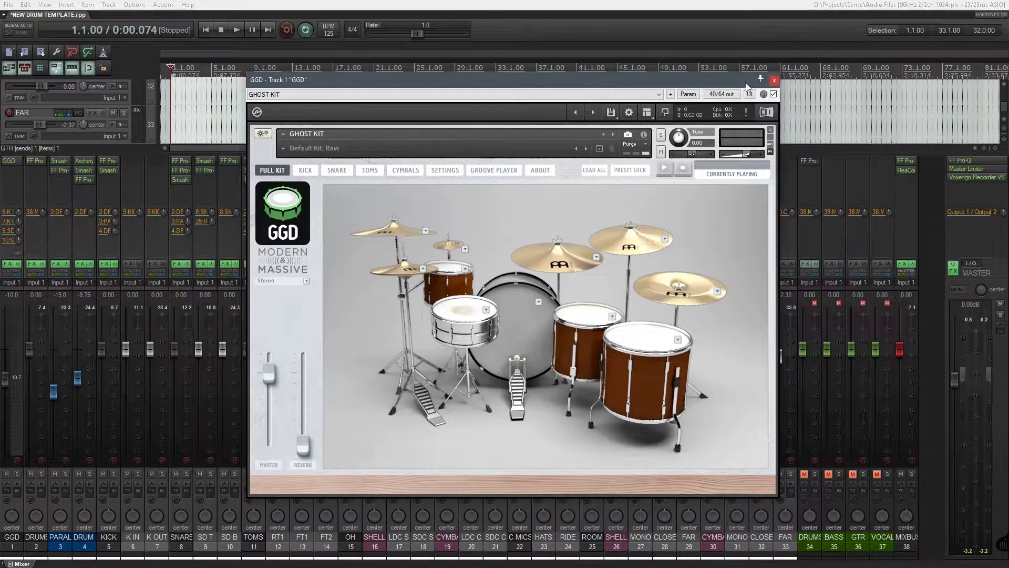
{"action": "left_click", "coordinate": [774, 80]}
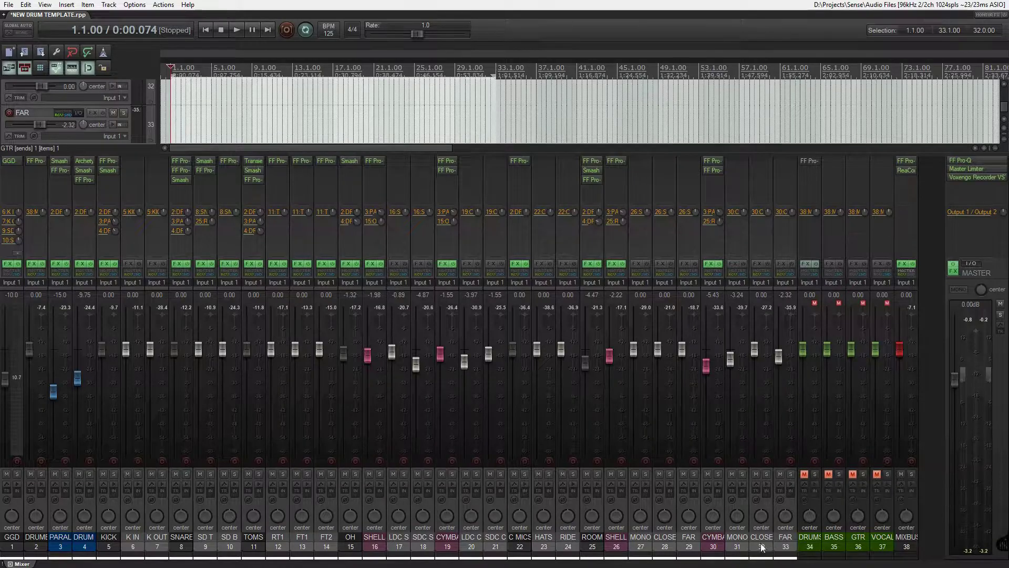
- Bypass the effects on tracks 2 through 33 and mute the PARALLEL COMP and DRUM VERB tracks
{"action": "left_click", "coordinate": [789, 542]}
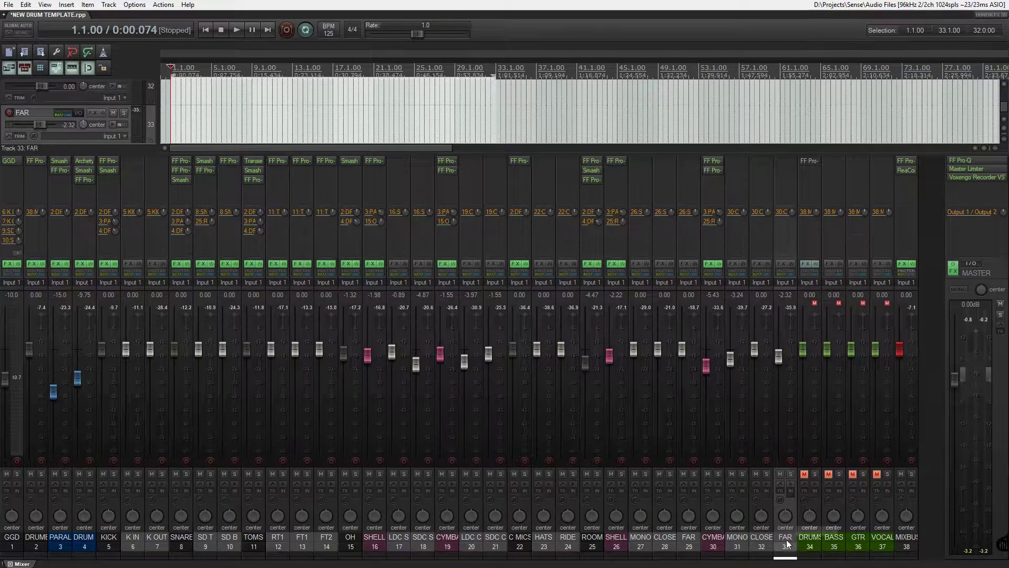
{"action": "left_click", "coordinate": [43, 545]}
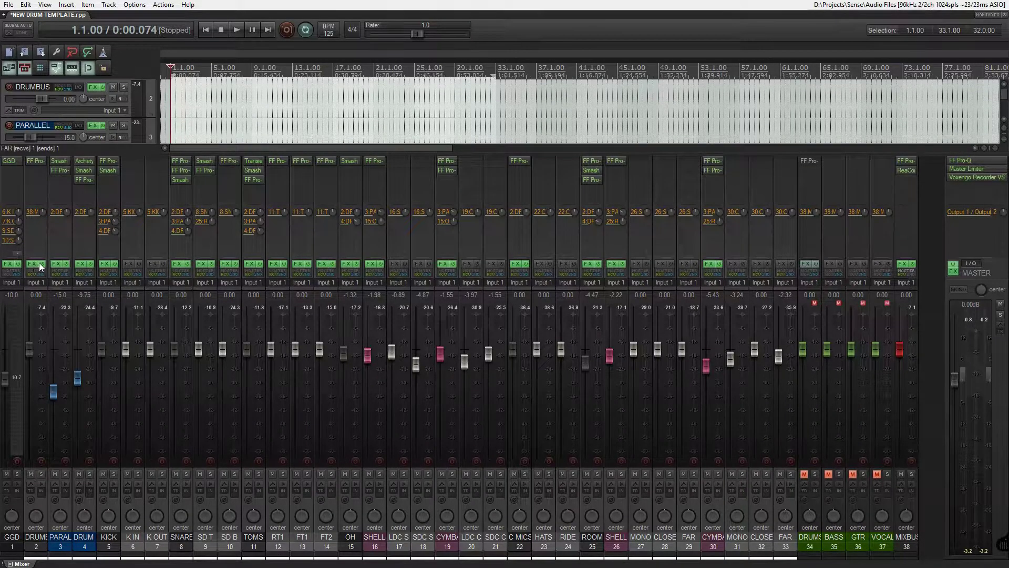
{"action": "left_click", "coordinate": [91, 542]}
{"action": "left_click", "coordinate": [64, 540], "text": "ctrl"}
{"action": "left_click", "coordinate": [55, 475]}
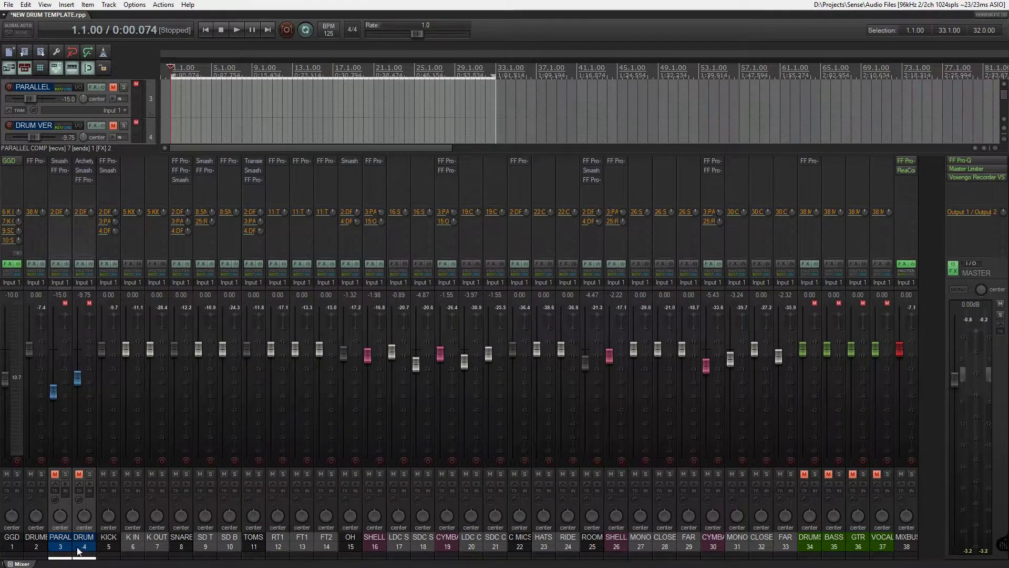
{"action": "left_click", "coordinate": [48, 542]}
{"action": "left_click", "coordinate": [46, 542]}
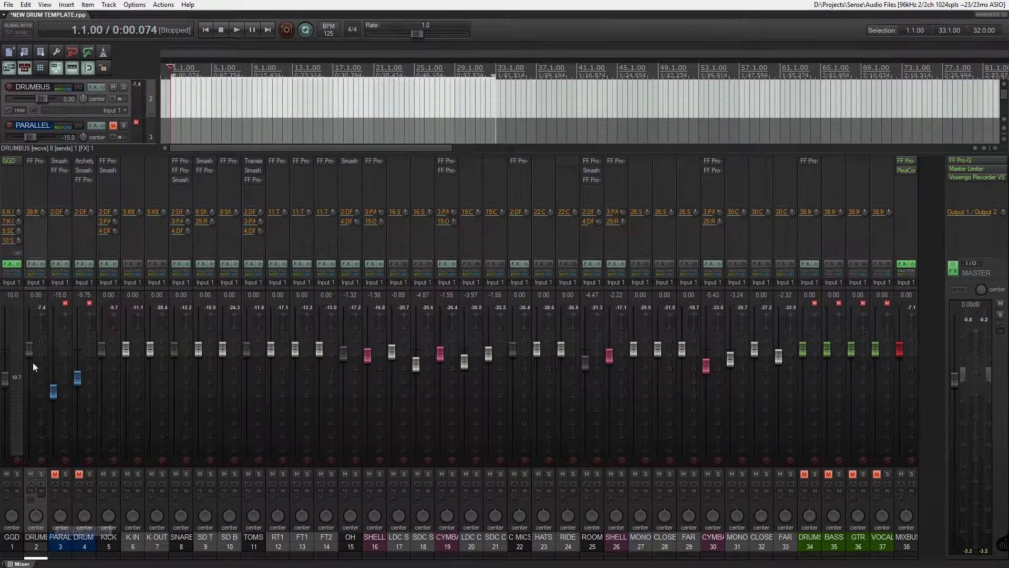
- Open the GGD instrument and play back the unprocessed drum part from the start and from bar 17
{"action": "left_click", "coordinate": [10, 162]}
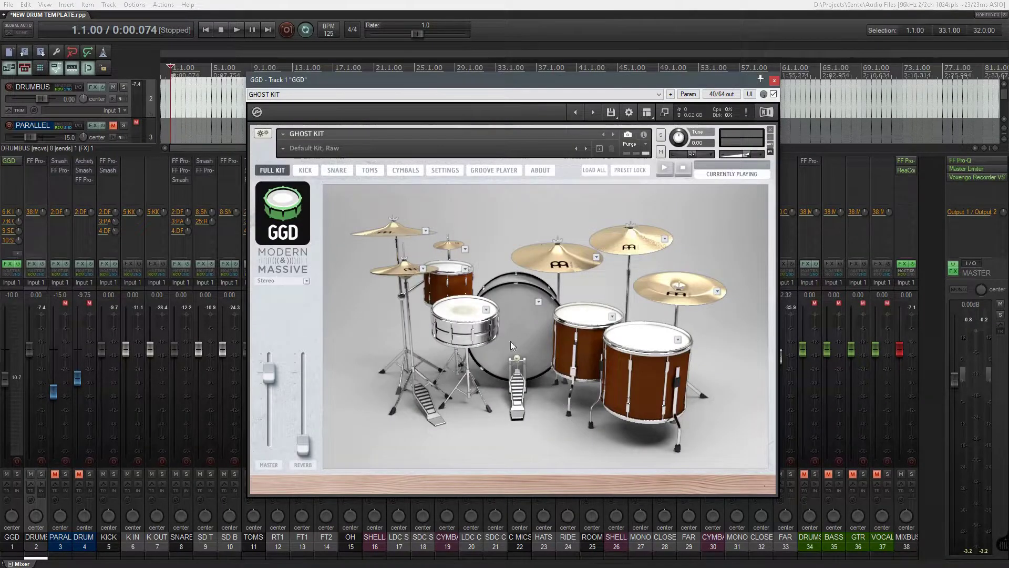
{"action": "key", "text": "space"}
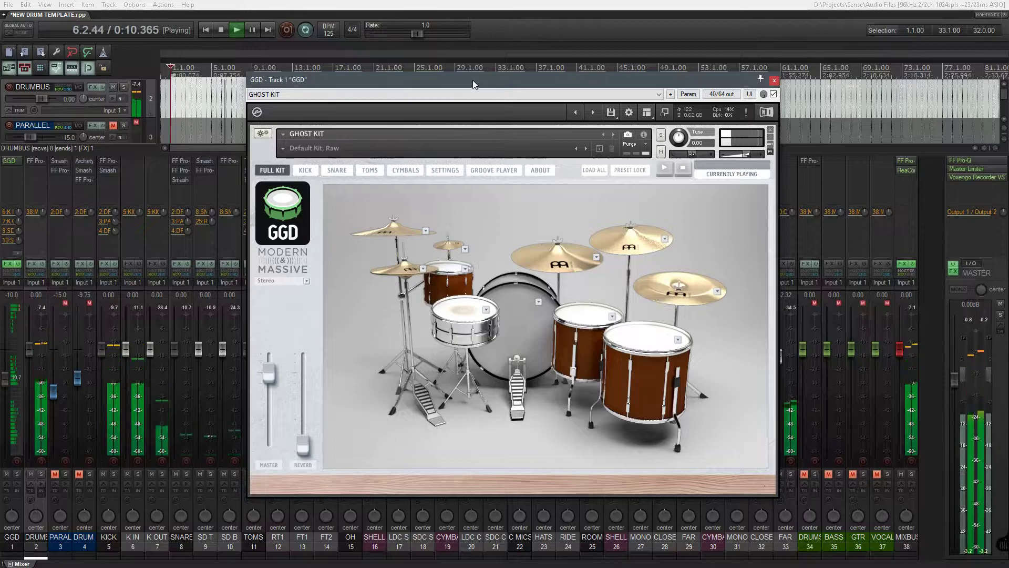
{"action": "left_click_drag", "start_coordinate": [472, 80], "coordinate": [478, 133]}
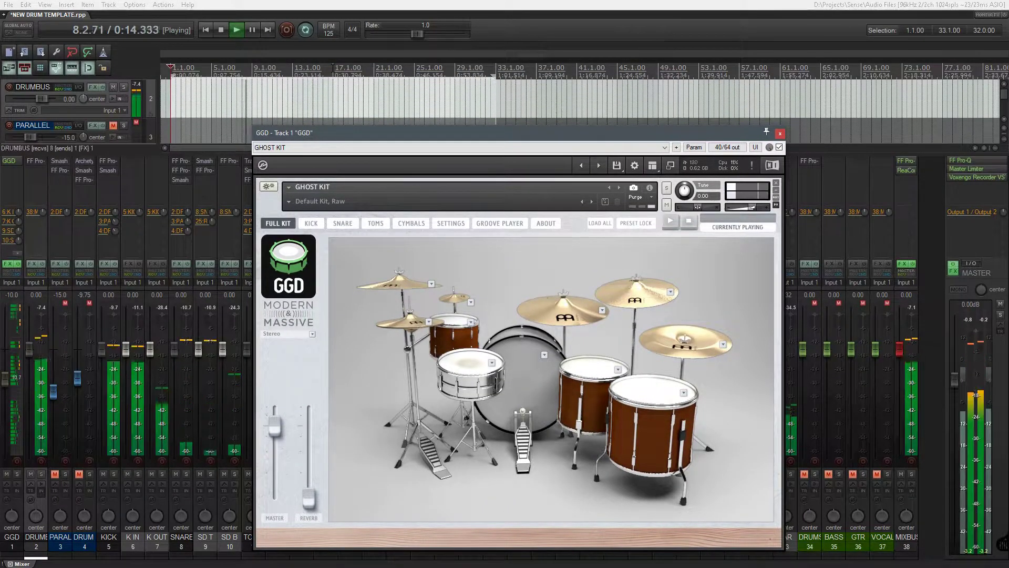
{"action": "left_click", "coordinate": [333, 71]}
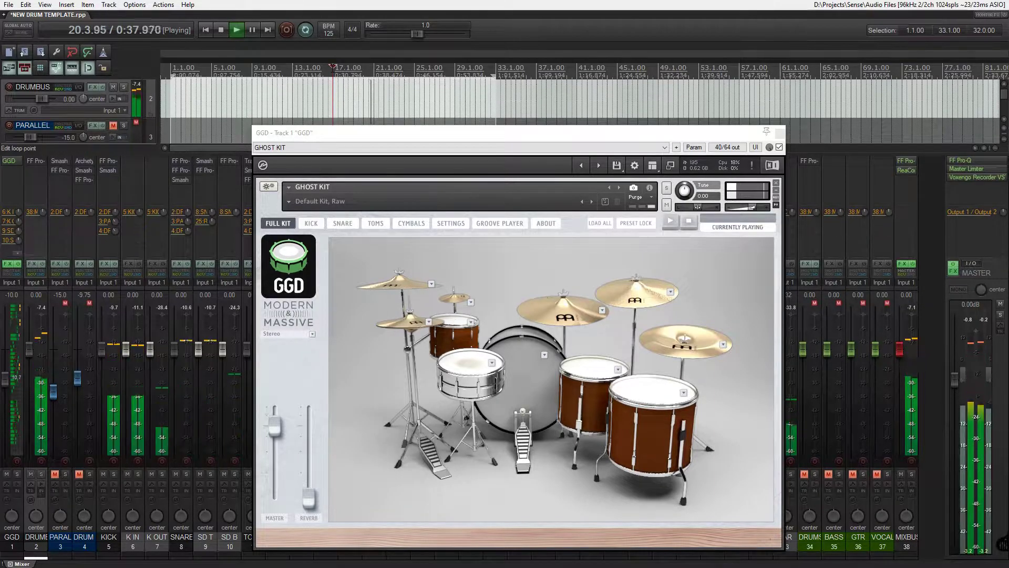
{"action": "key", "text": "space"}
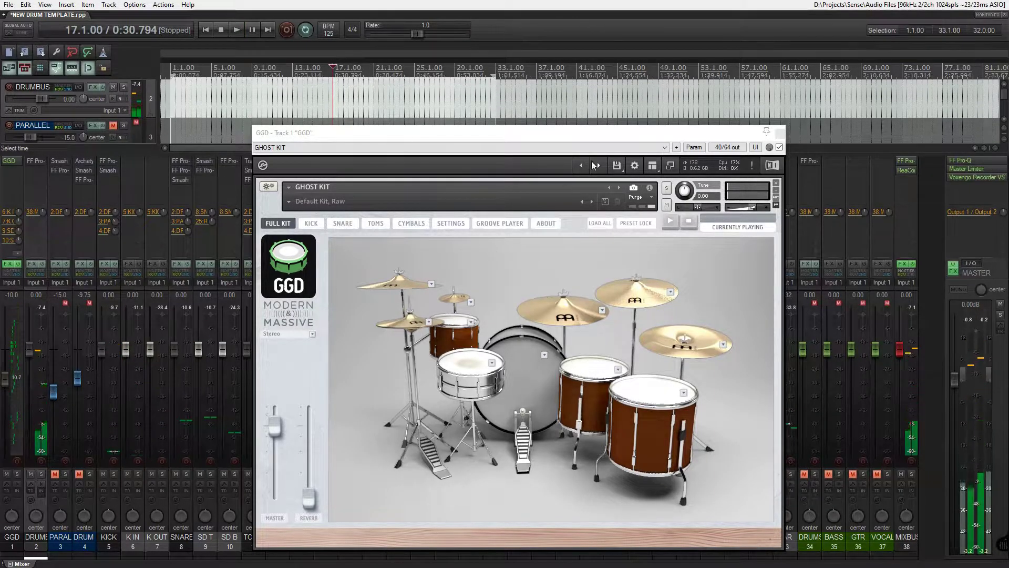
- Show the kick mic channels in the GGD instrument and expand it to the multi-rack view with the outputs
{"action": "left_click_drag", "start_coordinate": [606, 135], "coordinate": [608, 60]}
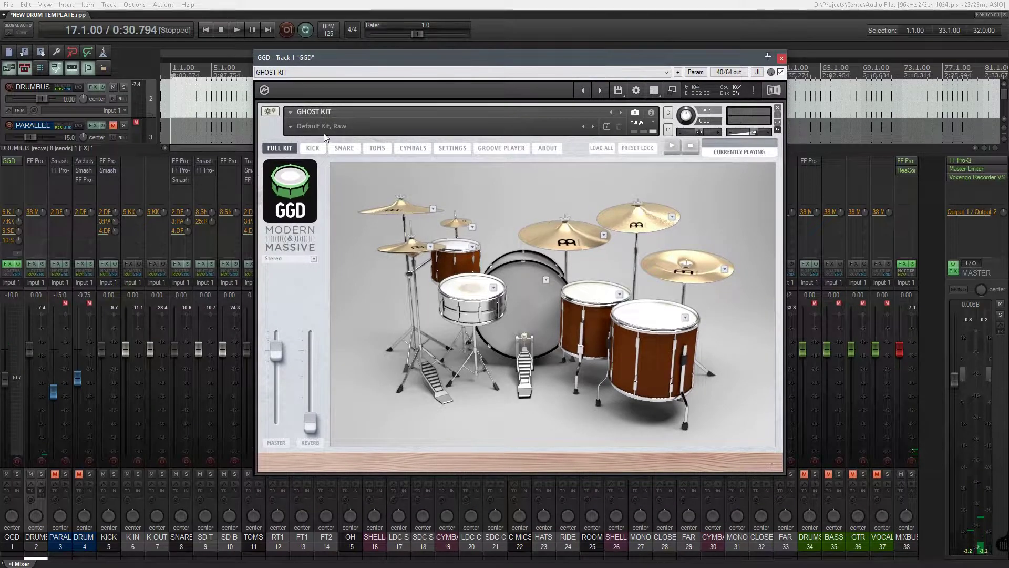
{"action": "left_click", "coordinate": [315, 148]}
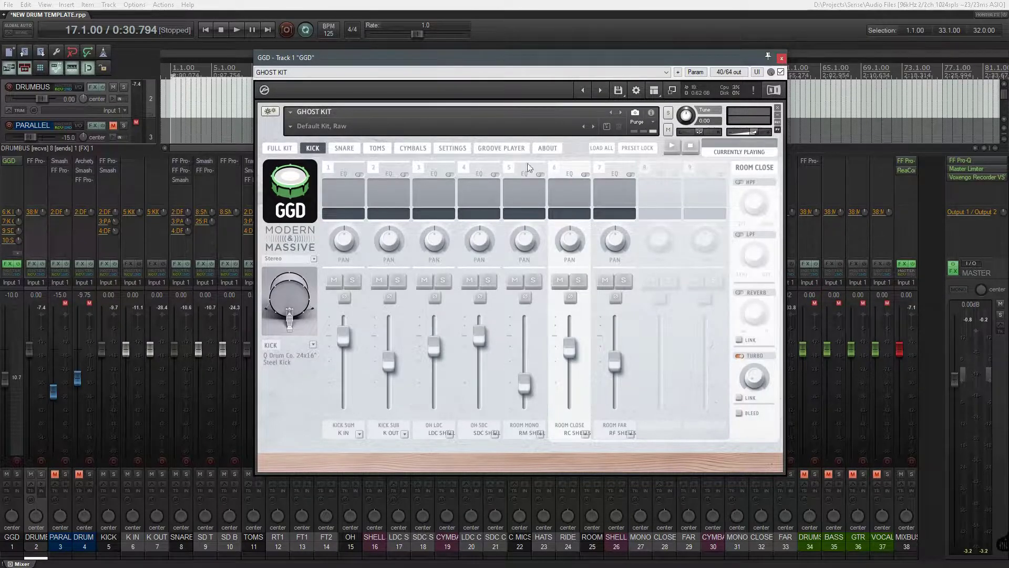
{"action": "left_click", "coordinate": [674, 90]}
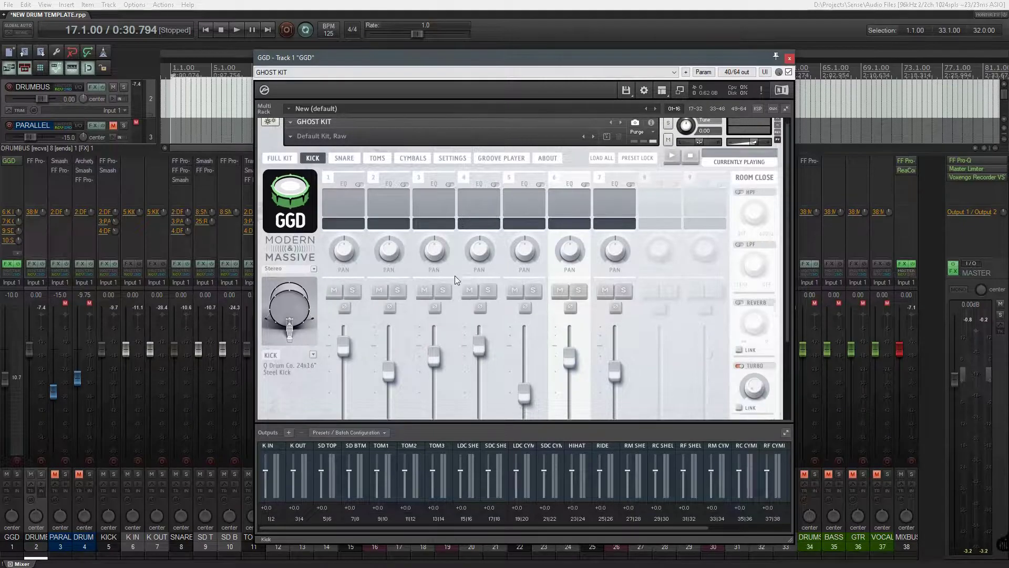
{"action": "scroll", "coordinate": [453, 276], "scroll_direction": "down", "scroll_amount": 2}
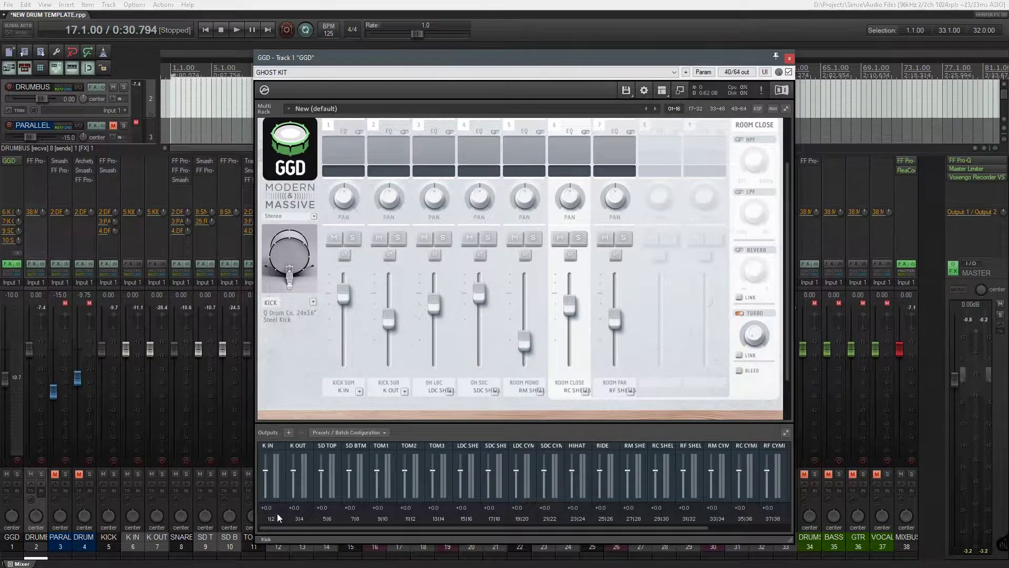
{"action": "scroll", "coordinate": [428, 281], "scroll_direction": "up", "scroll_amount": 1}
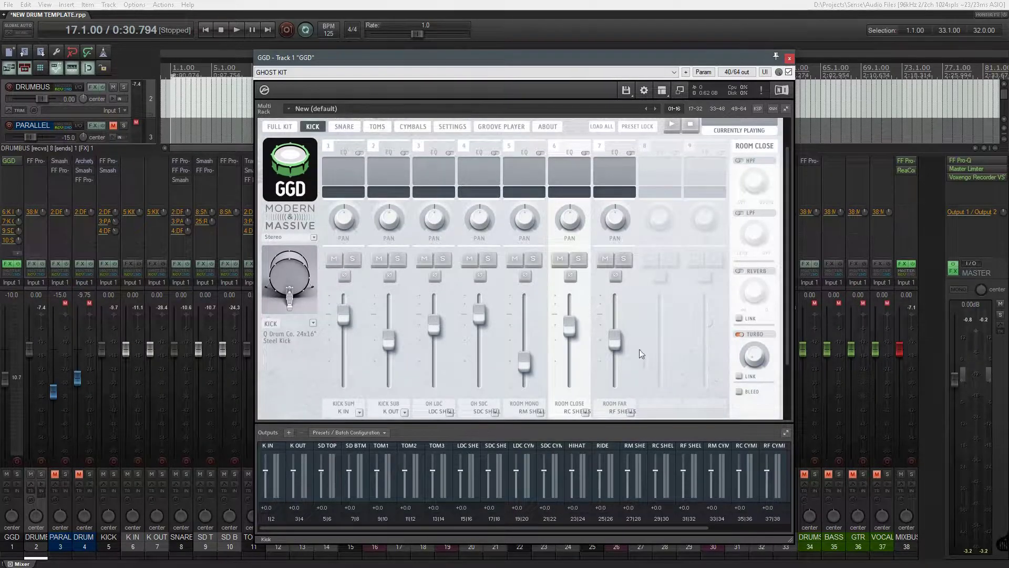
- Review the mic channel routing of the snare, toms and cymbals, and return to the kick channels
{"action": "left_click", "coordinate": [347, 129]}
{"action": "left_click", "coordinate": [374, 127]}
{"action": "left_click", "coordinate": [410, 127]}
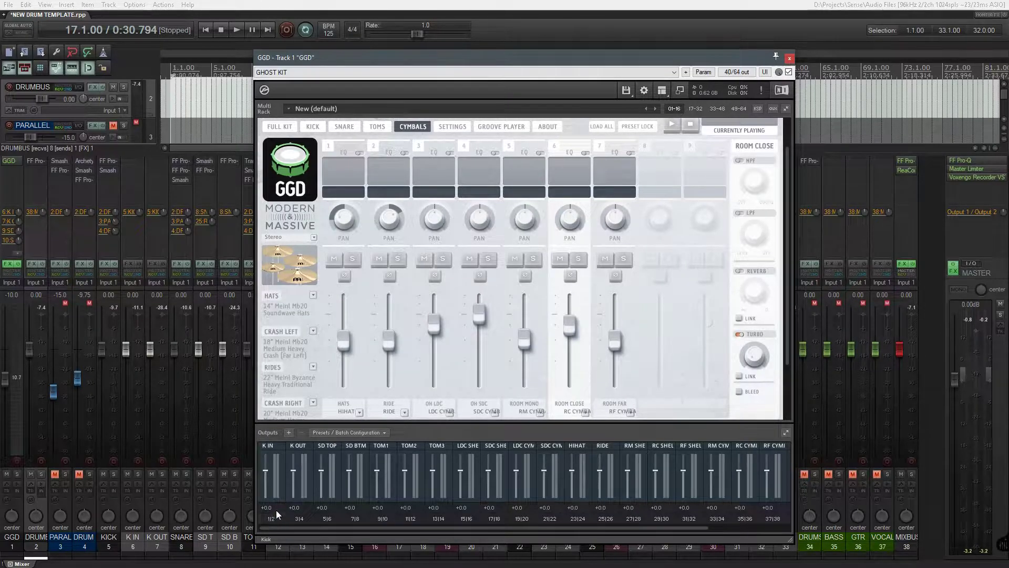
{"action": "left_click", "coordinate": [313, 128]}
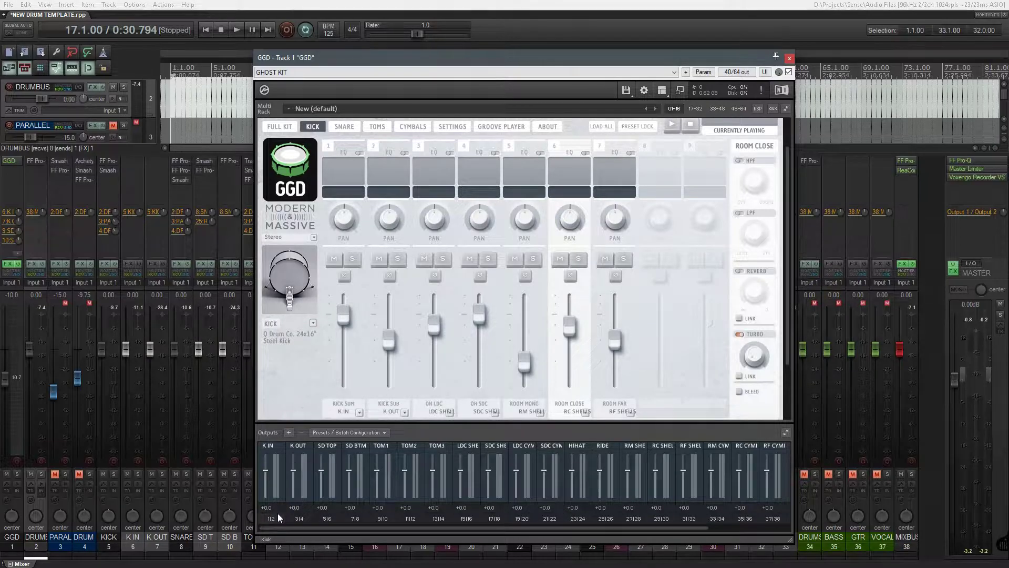
- Check the physical output assignment of the RF CYMBALS channel and return to the first output channels
{"action": "left_click_drag", "start_coordinate": [658, 528], "coordinate": [683, 532]}
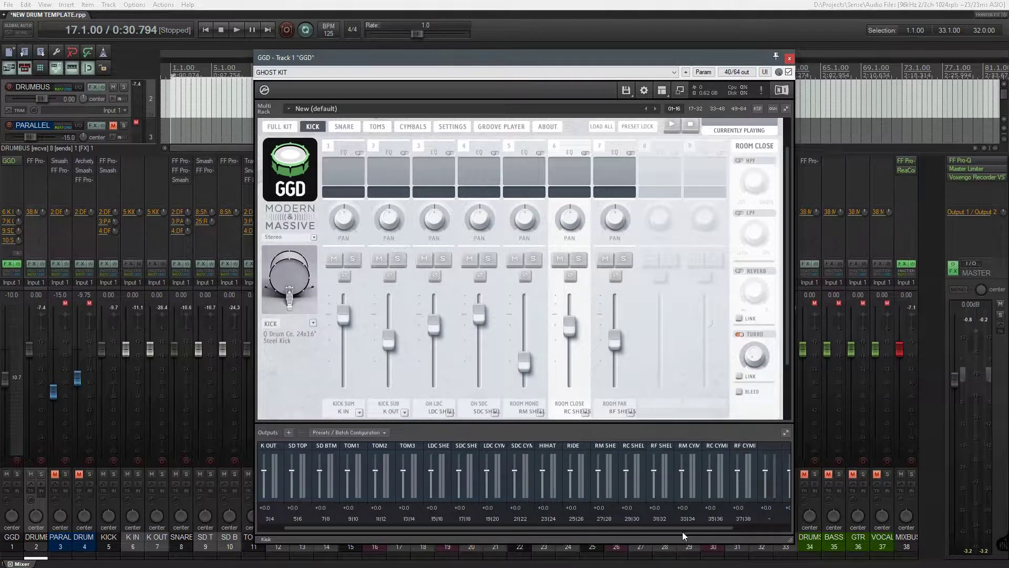
{"action": "left_click", "coordinate": [736, 518]}
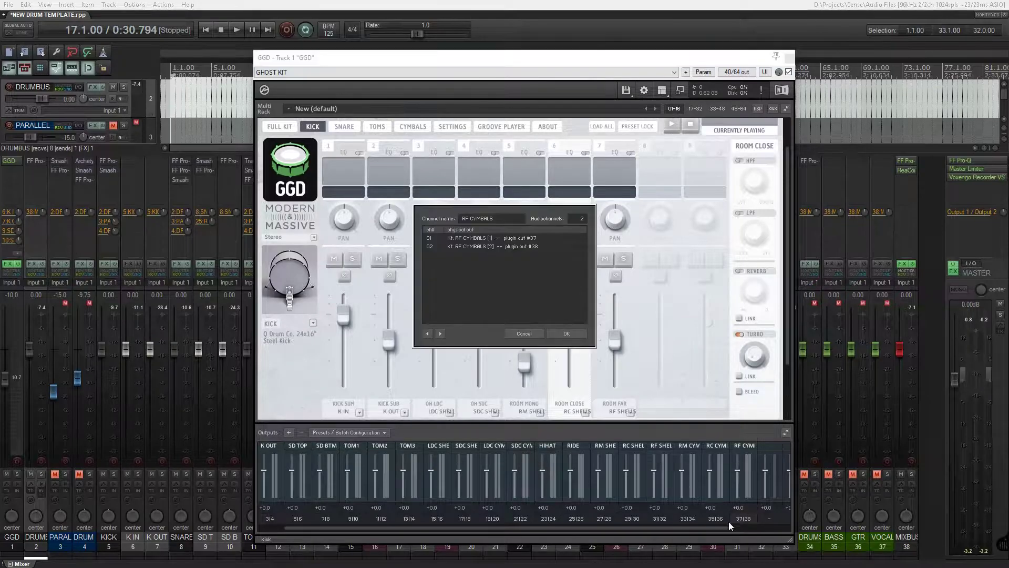
{"action": "left_click", "coordinate": [562, 332]}
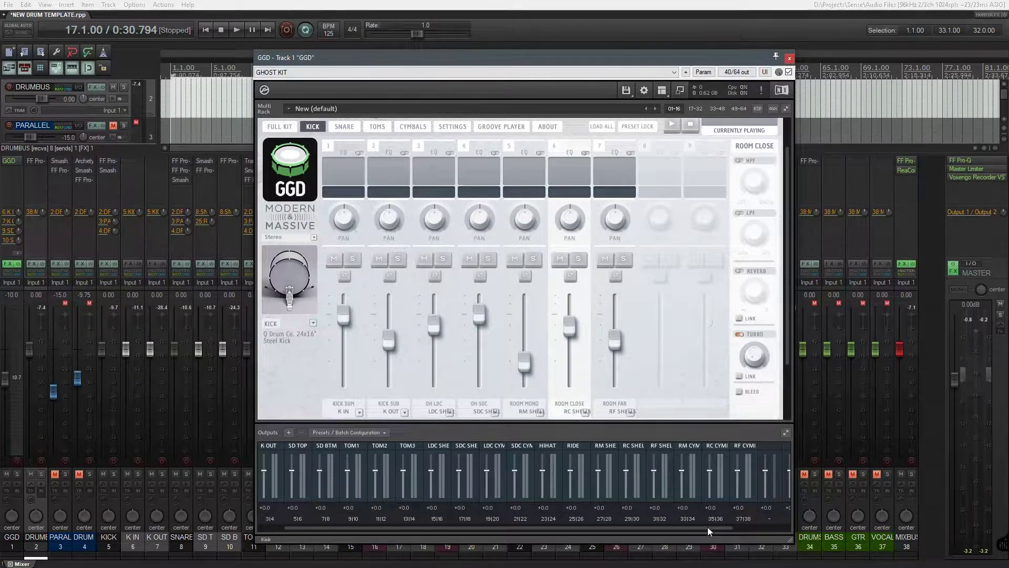
{"action": "left_click_drag", "start_coordinate": [708, 527], "coordinate": [594, 521]}
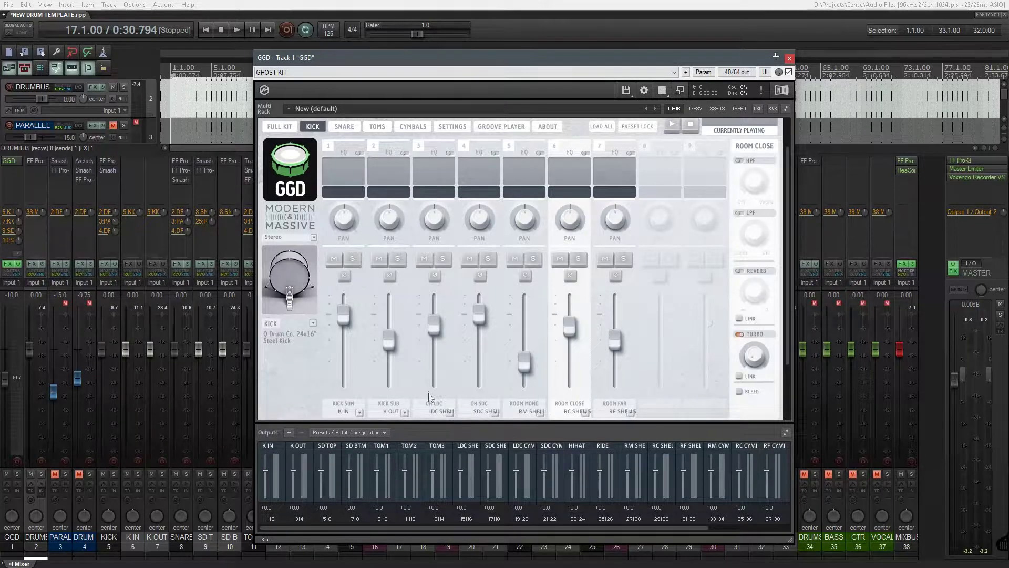
- Audition the kick with the KICK SUM mic soloed and with the KICK SUB mic soloed to check their output routing
{"action": "scroll", "coordinate": [583, 408], "scroll_direction": "down", "scroll_amount": 2}
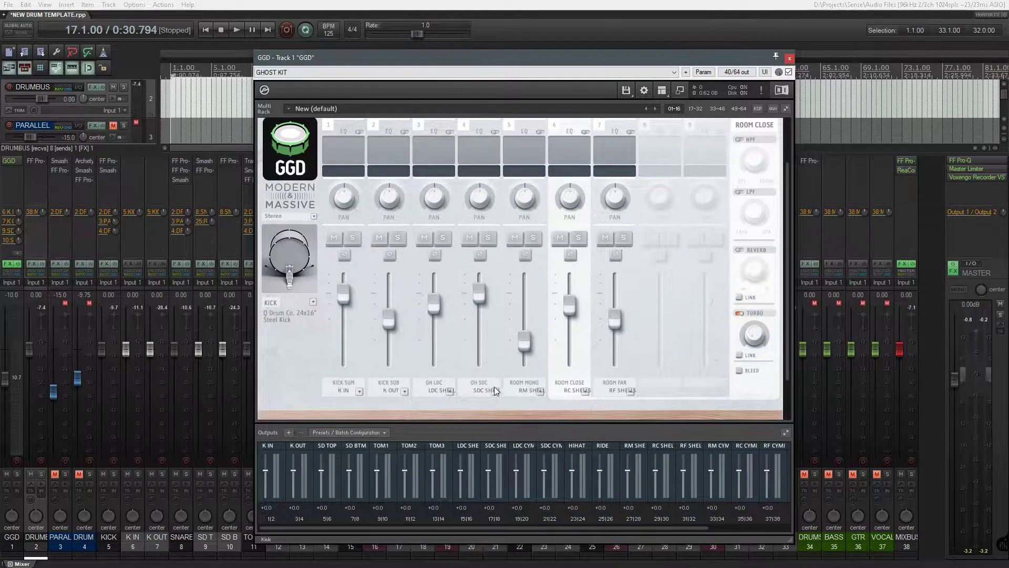
{"action": "scroll", "coordinate": [349, 267], "scroll_direction": "up", "scroll_amount": 1}
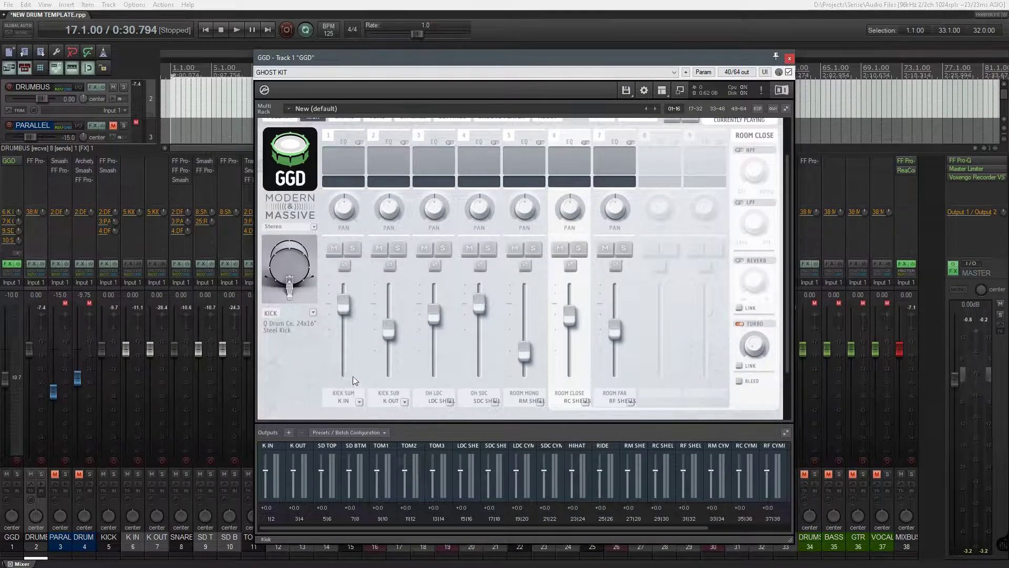
{"action": "left_click", "coordinate": [349, 250]}
{"action": "left_click", "coordinate": [296, 274]}
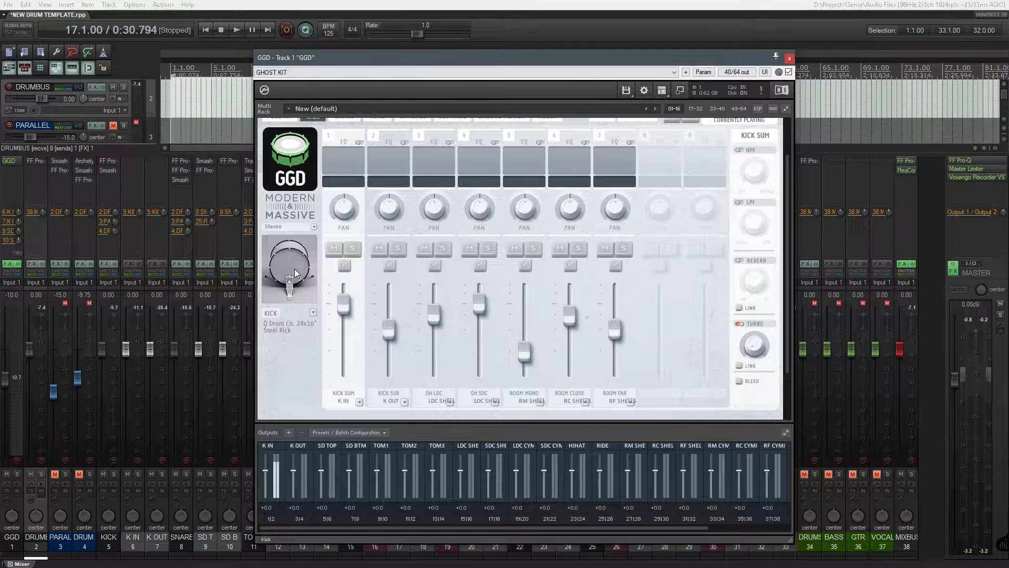
{"action": "left_click", "coordinate": [352, 248]}
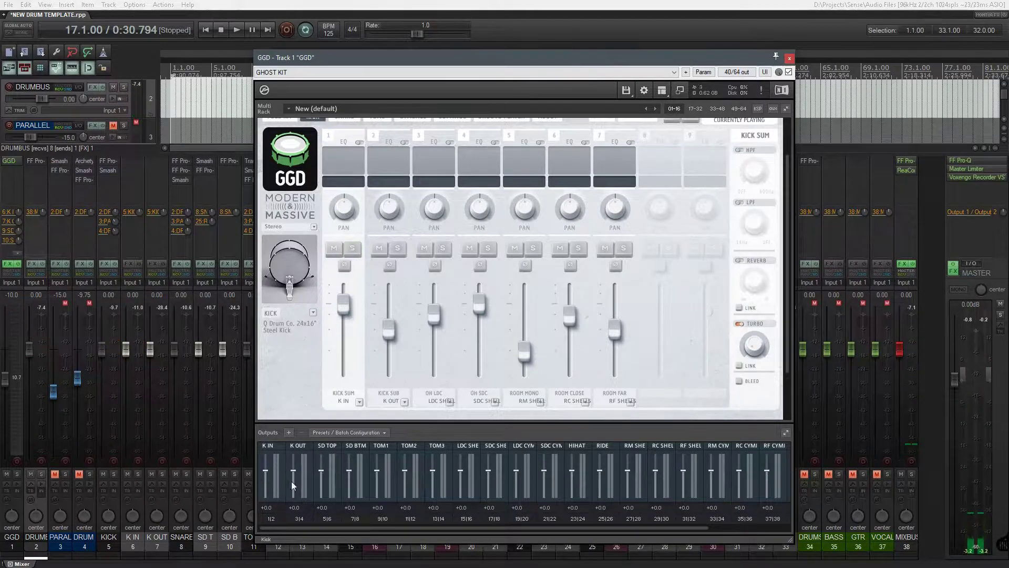
{"action": "left_click", "coordinate": [398, 249]}
{"action": "left_click", "coordinate": [297, 271]}
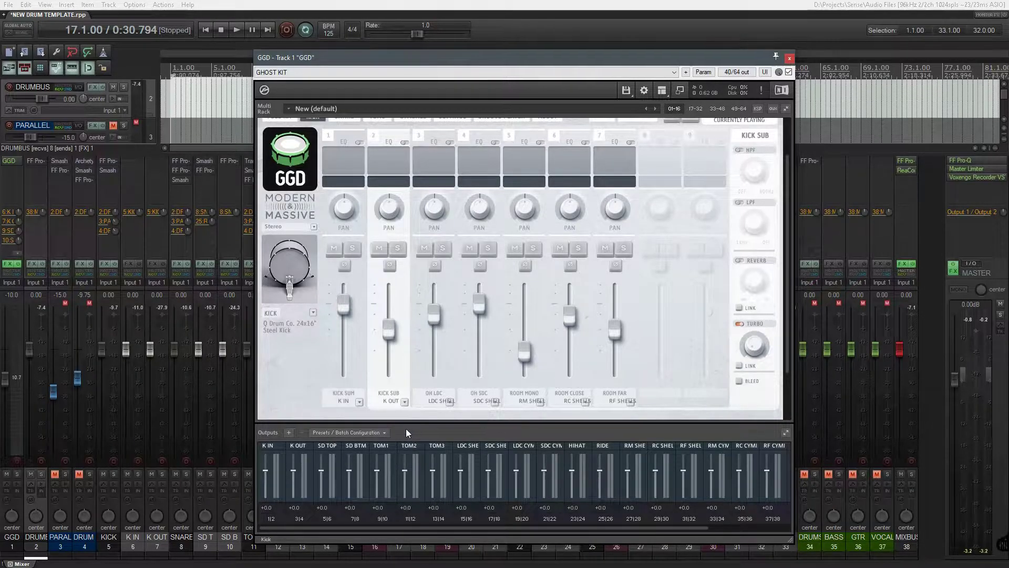
- Solo the OH LDC mic of the kick and audition the kick to check its overhead output routing
{"action": "left_click", "coordinate": [438, 391]}
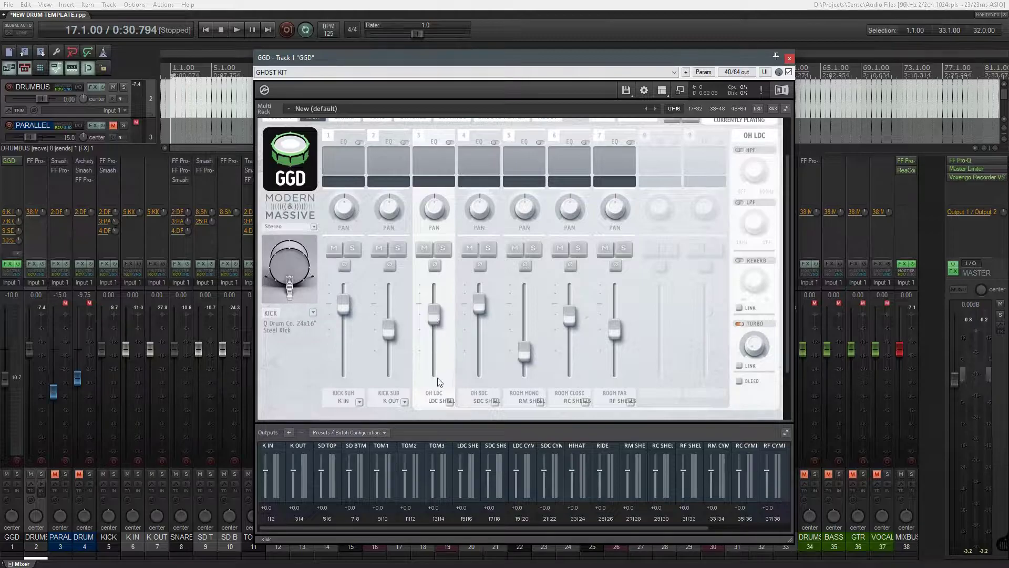
{"action": "left_click", "coordinate": [443, 249]}
{"action": "left_click", "coordinate": [294, 265]}
{"action": "left_click", "coordinate": [285, 268]}
- Show the snare mic channels and audition the snare through all of its mics
{"action": "scroll", "coordinate": [329, 163], "scroll_direction": "up", "scroll_amount": 1}
{"action": "left_click", "coordinate": [342, 131]}
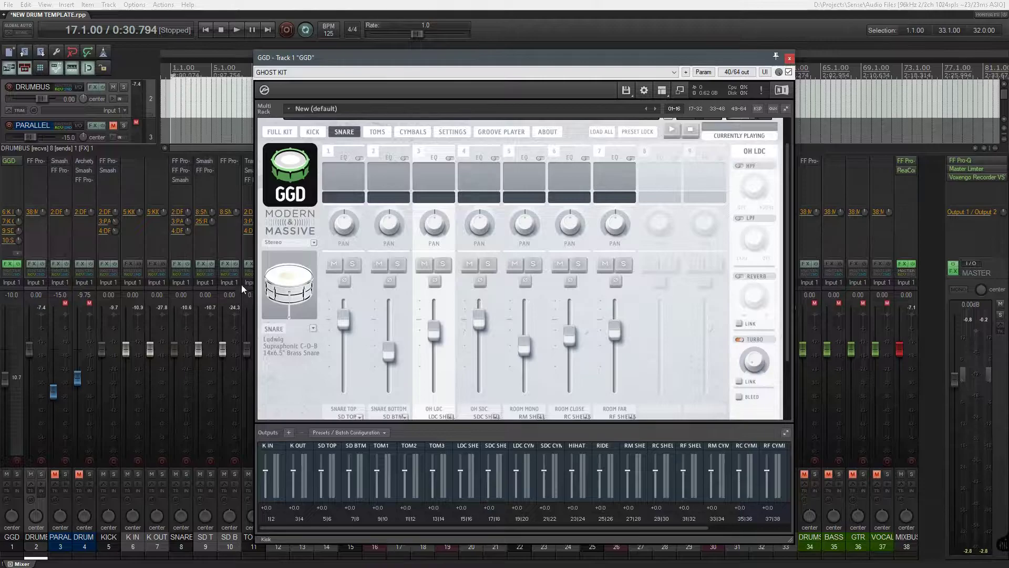
{"action": "left_click", "coordinate": [284, 279]}
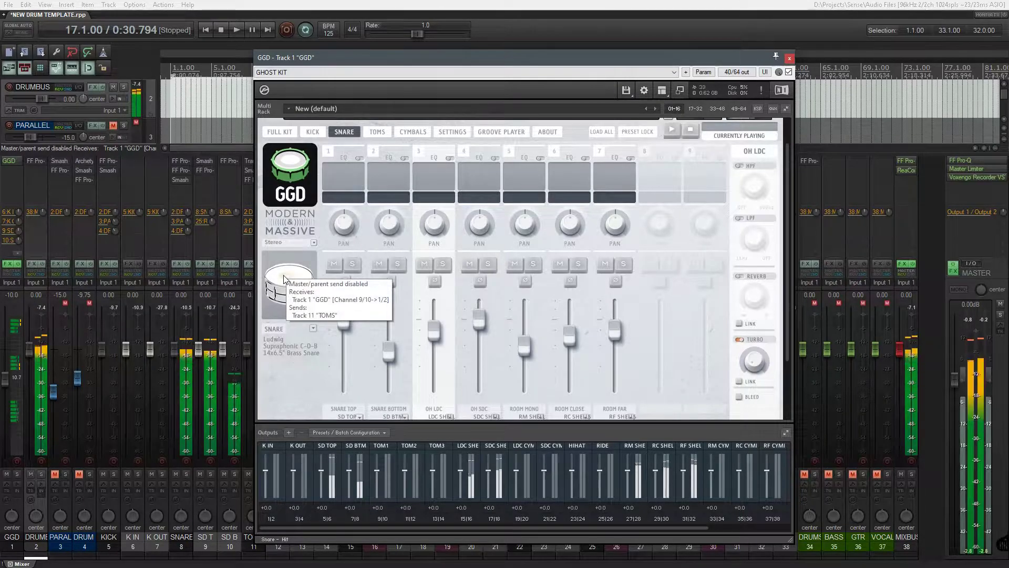
{"action": "left_click", "coordinate": [284, 278]}
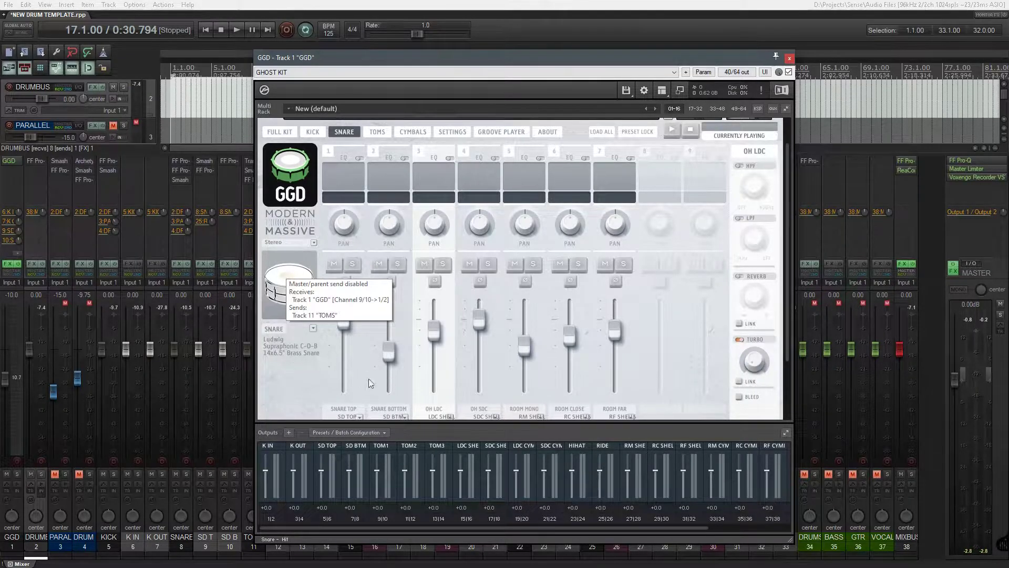
{"action": "left_click", "coordinate": [278, 278]}
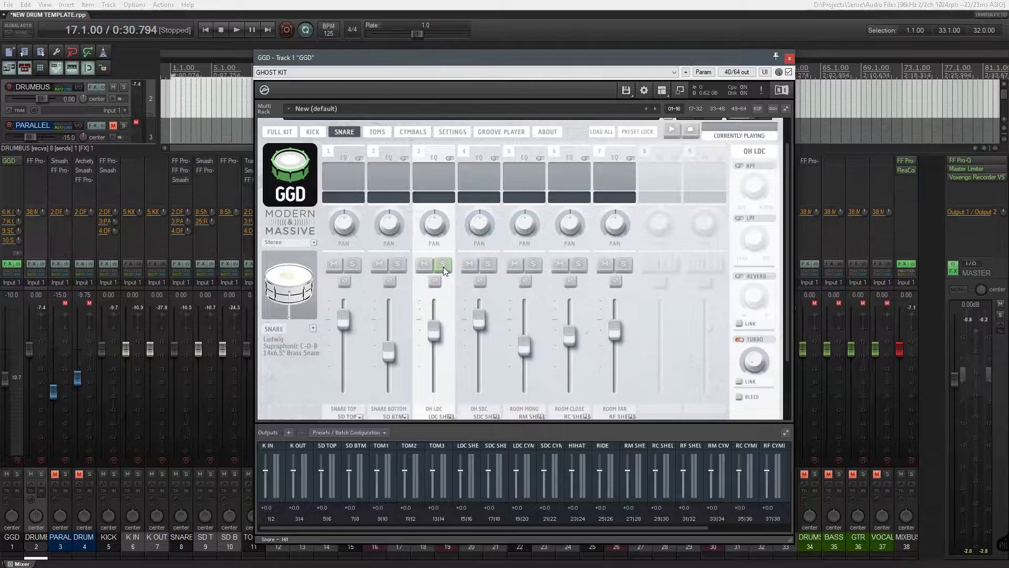
- Audition the snare with its OH LDC mic soloed to check the overhead output routing
{"action": "left_click", "coordinate": [299, 279]}
{"action": "left_click", "coordinate": [299, 280]}
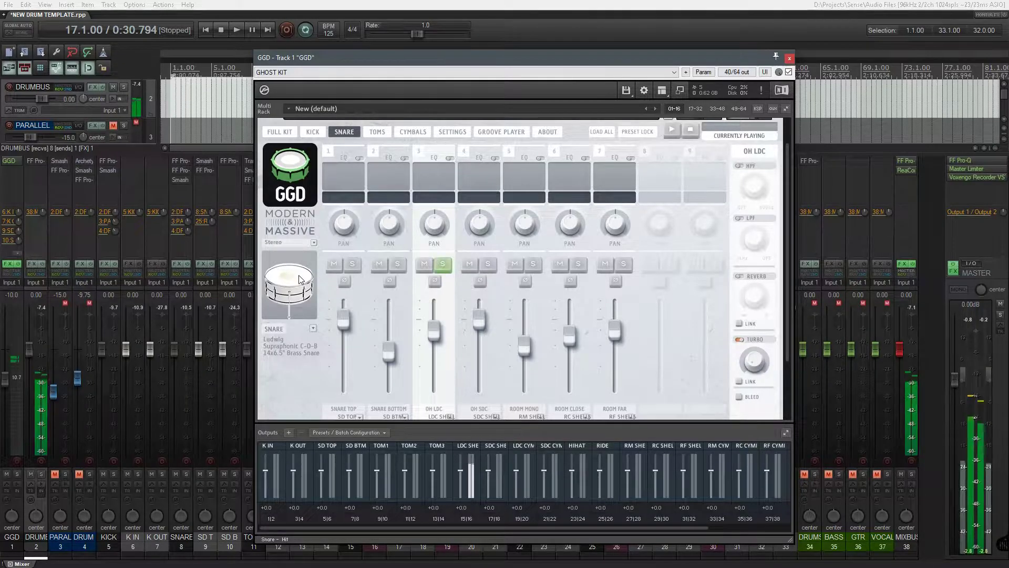
{"action": "left_click", "coordinate": [300, 279]}
{"action": "left_click", "coordinate": [299, 280]}
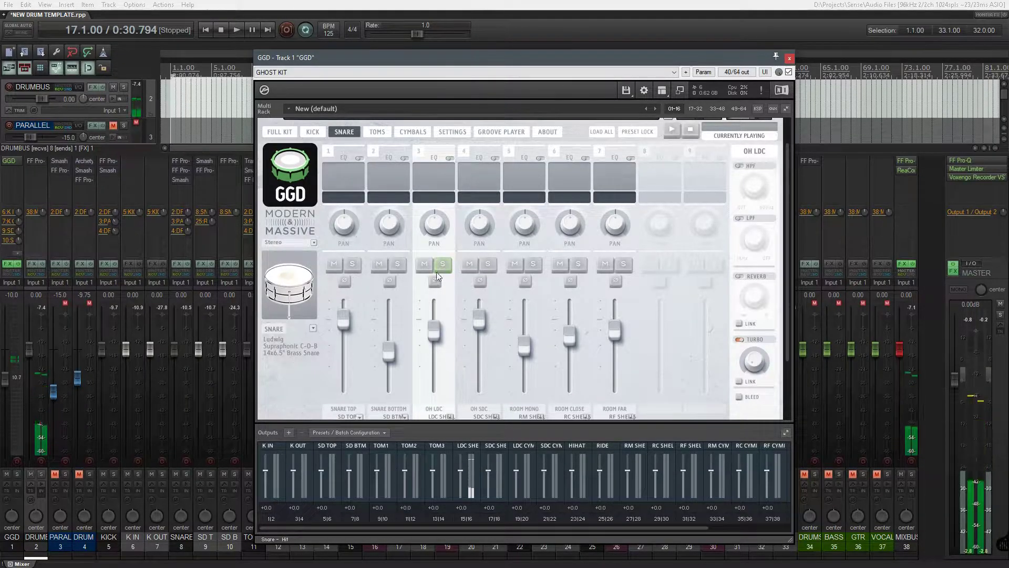
- Solo the snare's OH SDC mic instead and audition the snare through it
{"action": "left_click", "coordinate": [488, 264]}
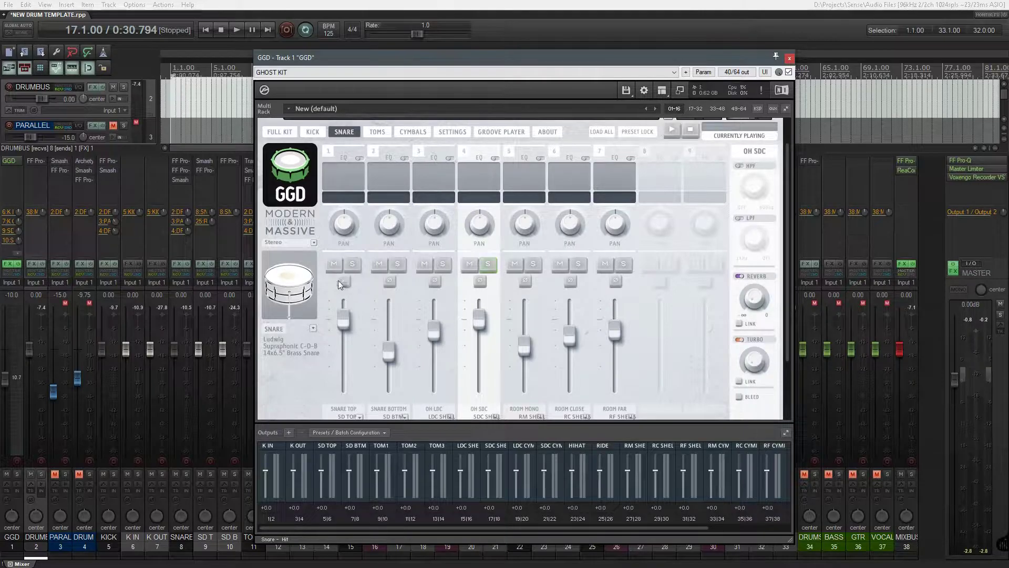
{"action": "left_click", "coordinate": [303, 281]}
{"action": "left_click", "coordinate": [303, 281]}
- Audition the snare with OH LDC soloed again, and once more with no mic soloed
{"action": "left_click", "coordinate": [451, 268]}
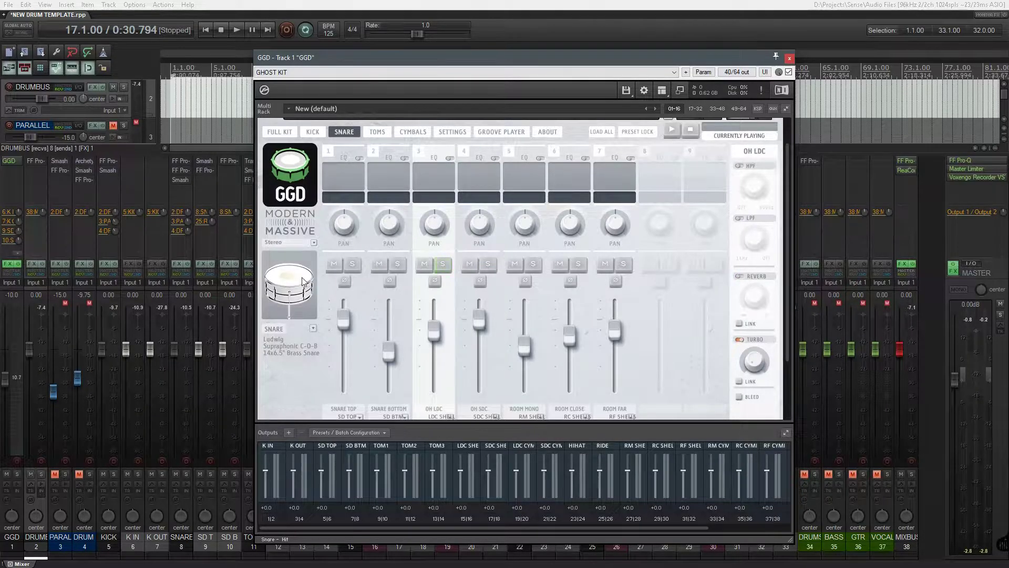
{"action": "left_click", "coordinate": [304, 281]}
{"action": "left_click_drag", "start_coordinate": [435, 339], "coordinate": [461, 377]}
{"action": "left_click", "coordinate": [304, 280]}
{"action": "left_click", "coordinate": [287, 273]}
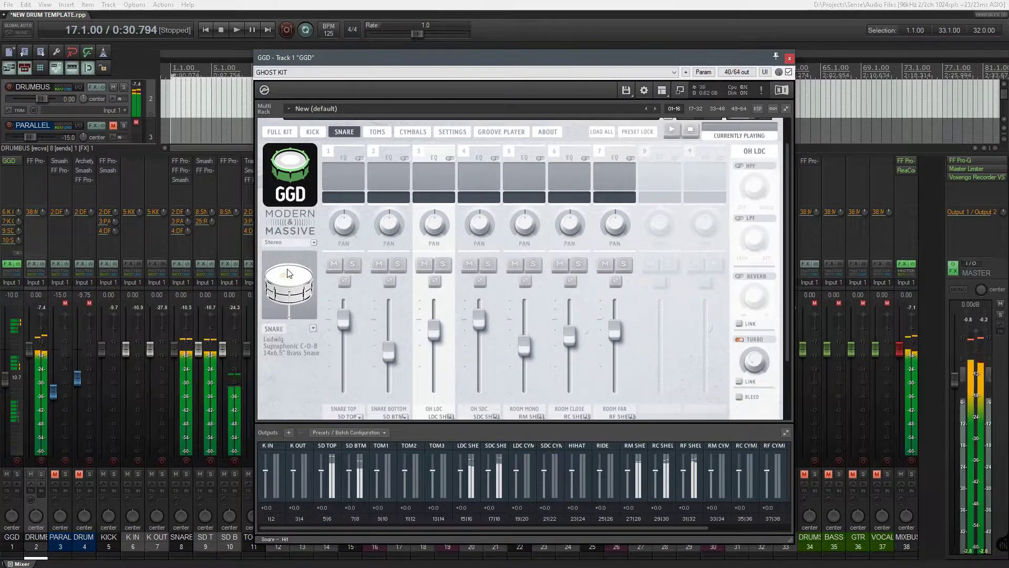
- Show the tom mic channels and audition the rack tom and both floor toms to check their outputs
{"action": "left_click", "coordinate": [379, 132]}
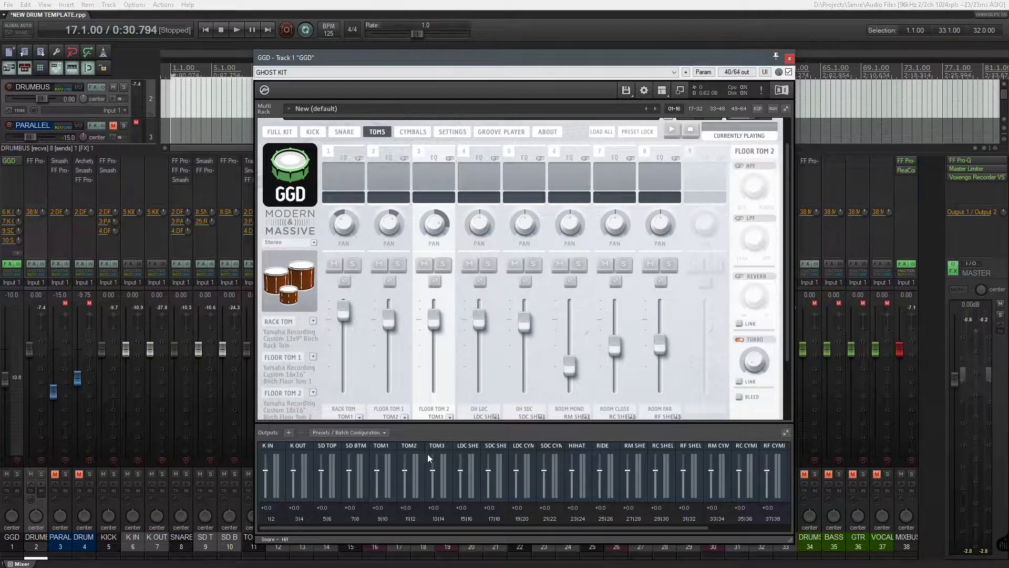
{"action": "left_click", "coordinate": [293, 294]}
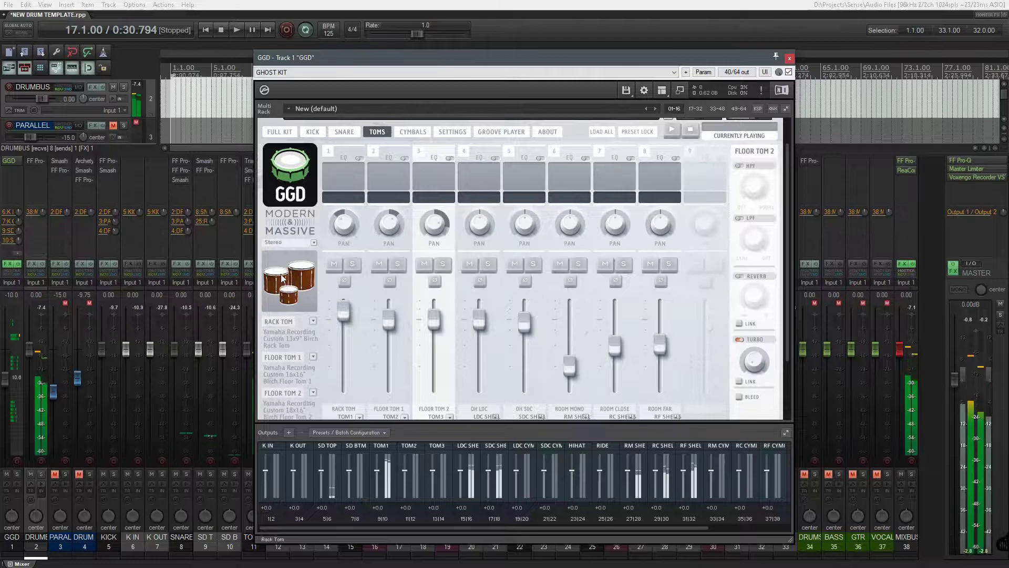
{"action": "left_click", "coordinate": [299, 269]}
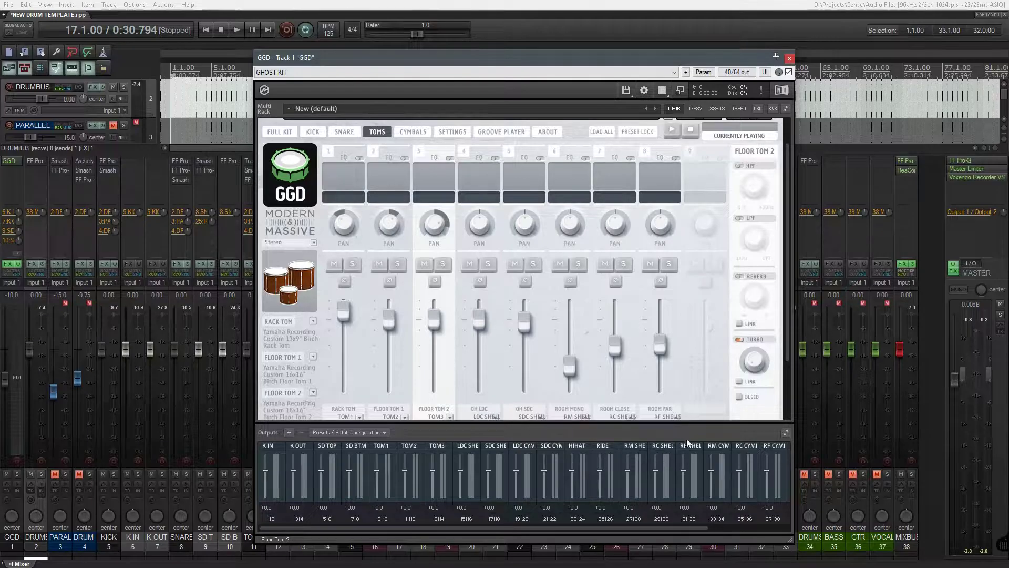
{"action": "left_click", "coordinate": [291, 290]}
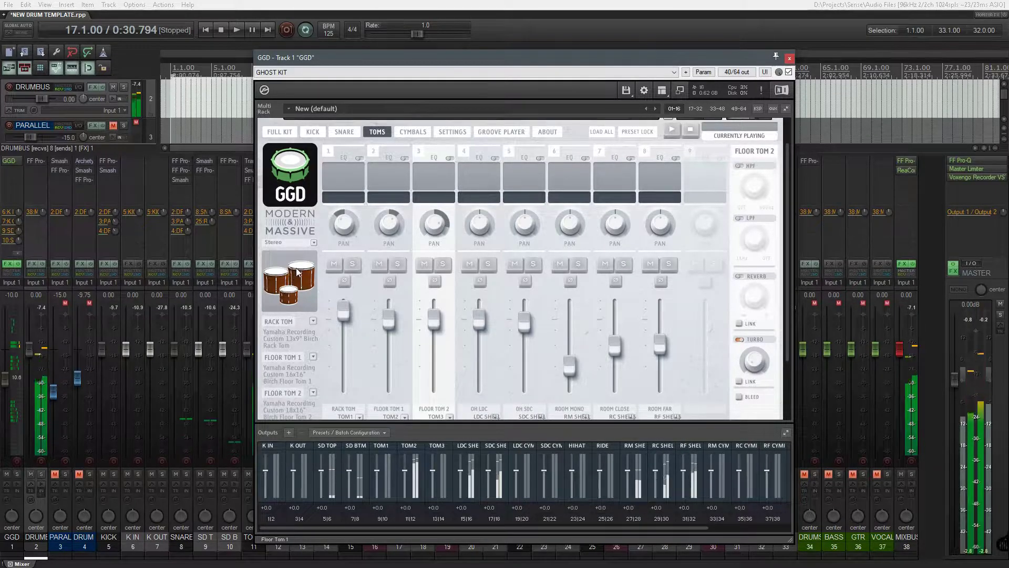
{"action": "left_click", "coordinate": [291, 290]}
{"action": "left_click", "coordinate": [297, 271]}
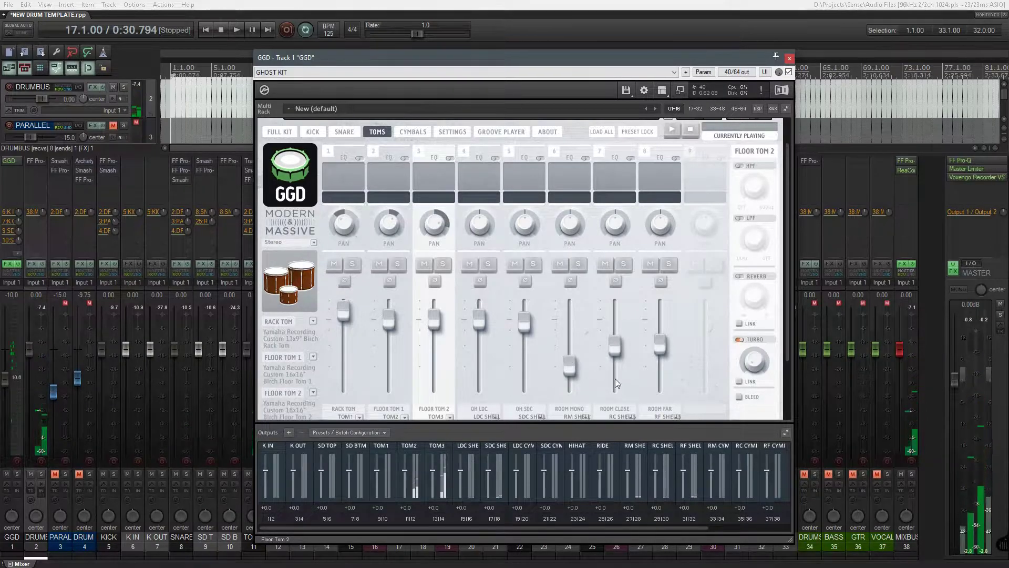
- Compare the snare and kick mic channels with the cymbal channels, and audition the closed hi-hat
{"action": "left_click", "coordinate": [342, 132]}
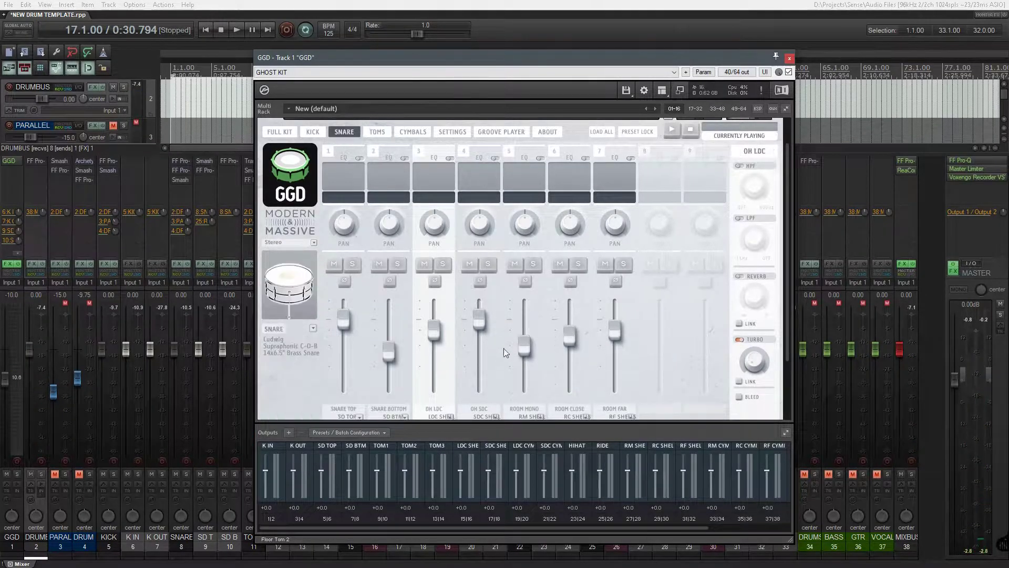
{"action": "left_click", "coordinate": [313, 132]}
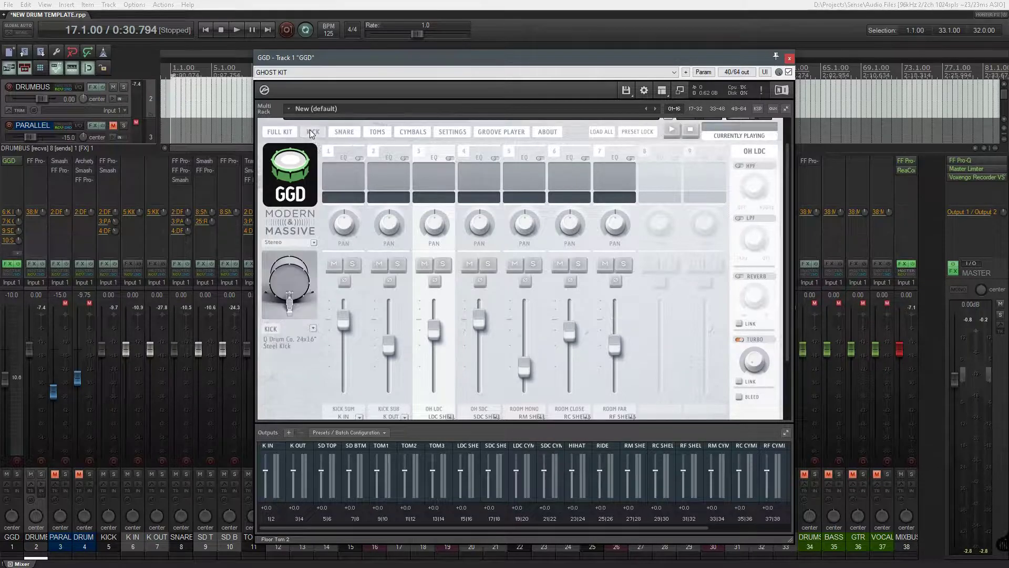
{"action": "left_click", "coordinate": [352, 133]}
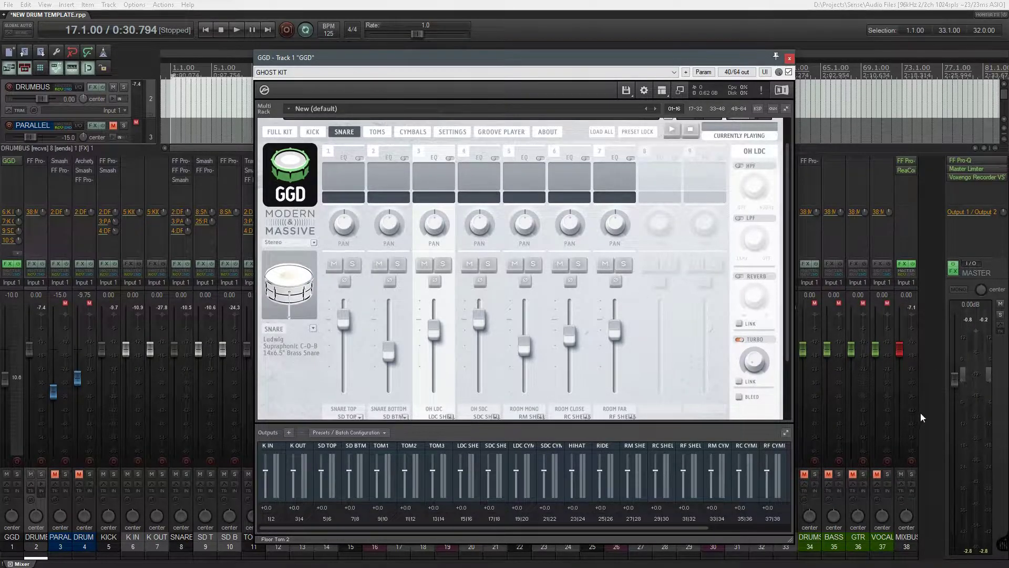
{"action": "left_click", "coordinate": [399, 133]}
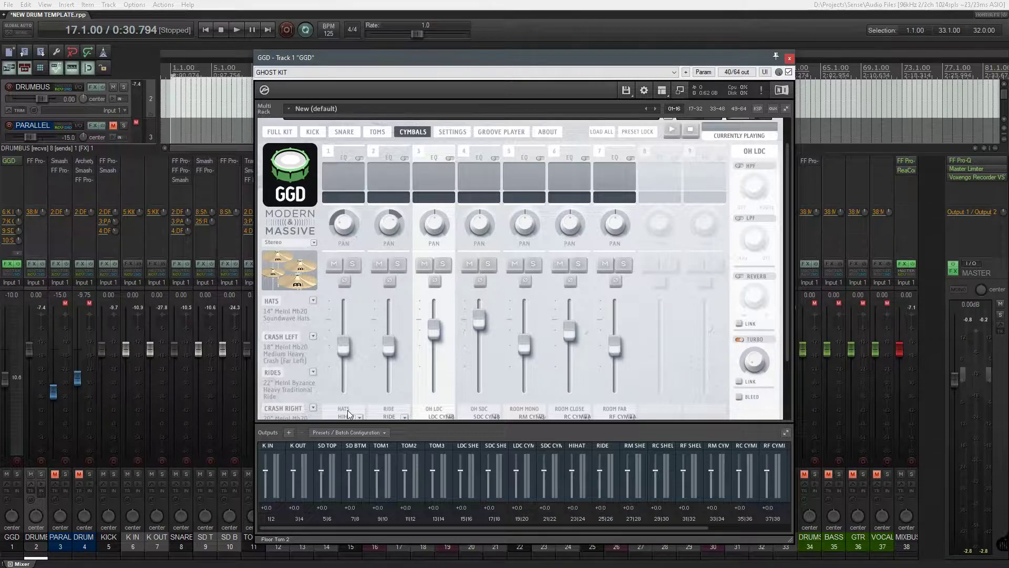
{"action": "left_click", "coordinate": [284, 280]}
- Review the individual cymbal levels for the LDC and SDC overheads and the snare bleed levels in the settings
{"action": "left_click", "coordinate": [451, 132]}
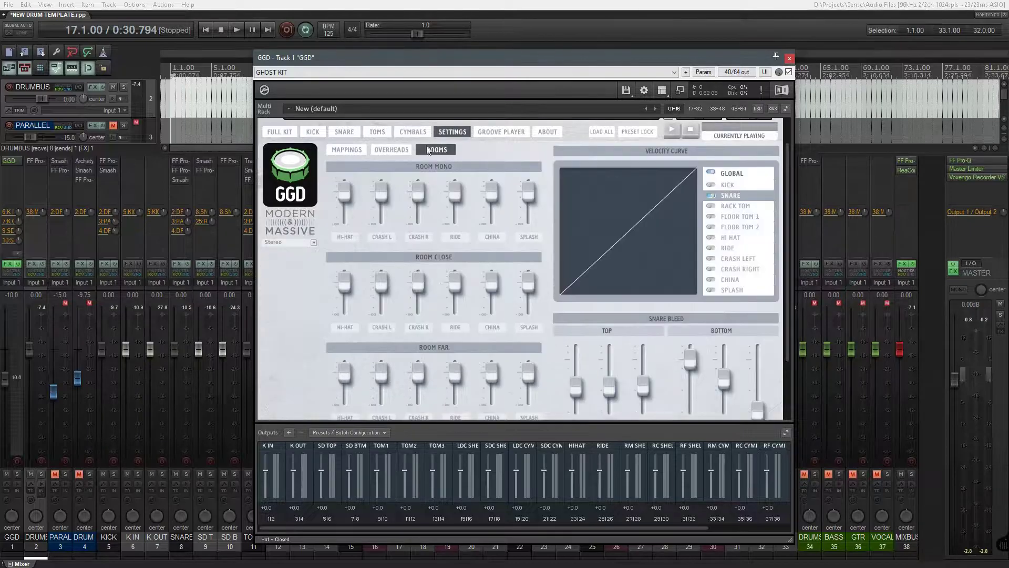
{"action": "left_click", "coordinate": [393, 151]}
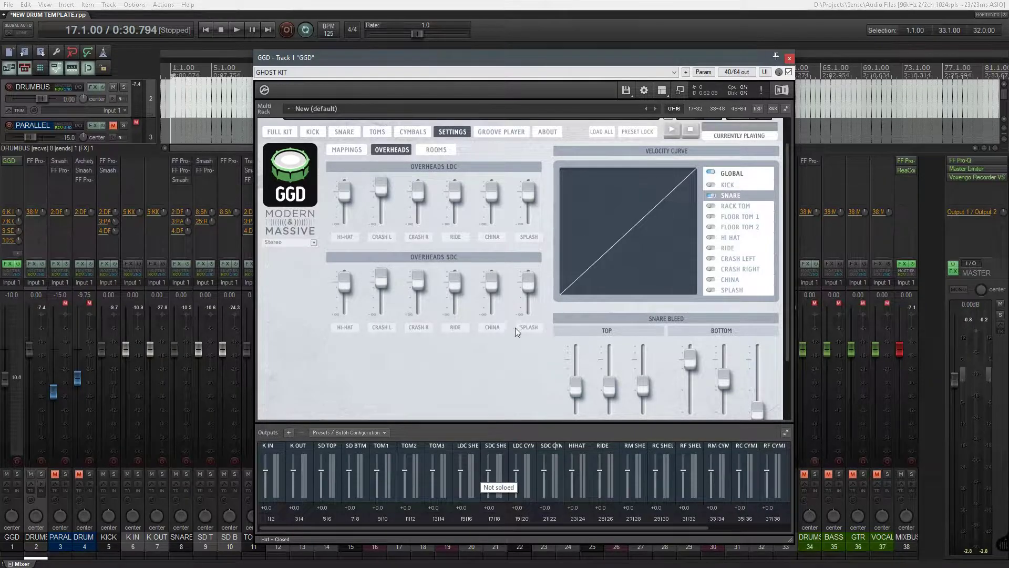
{"action": "scroll", "coordinate": [547, 366], "scroll_direction": "down", "scroll_amount": 1}
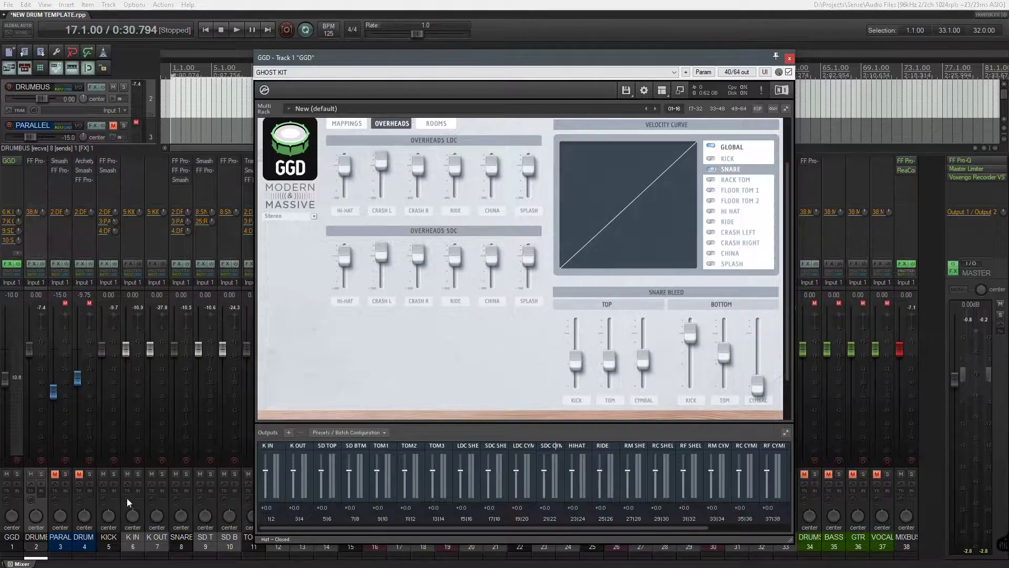
- Solo the SNARE track in the mixer, play a short passage of the drums, and unsolo the track
{"action": "left_click", "coordinate": [187, 474]}
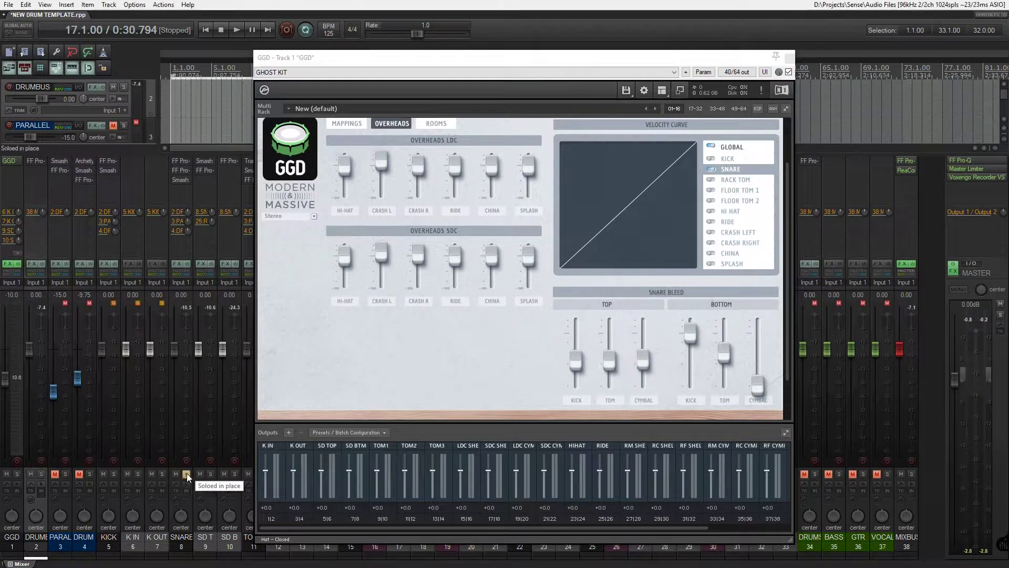
{"action": "key", "text": "space"}
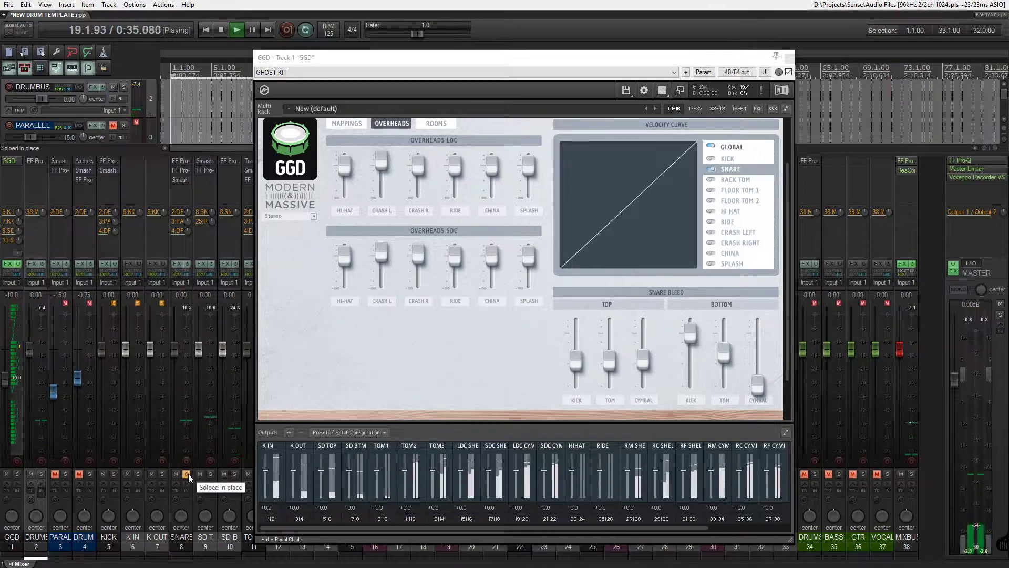
{"action": "key", "text": "space"}
{"action": "left_click", "coordinate": [188, 474]}
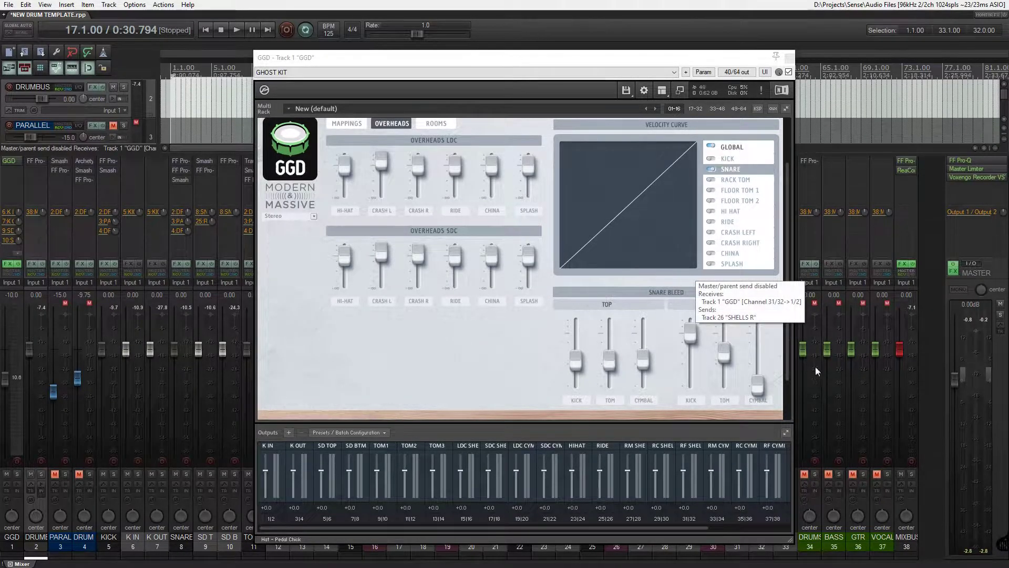
- Review the individual cymbal levels for the mono, close and far room mics in the settings
{"action": "left_click", "coordinate": [434, 124]}
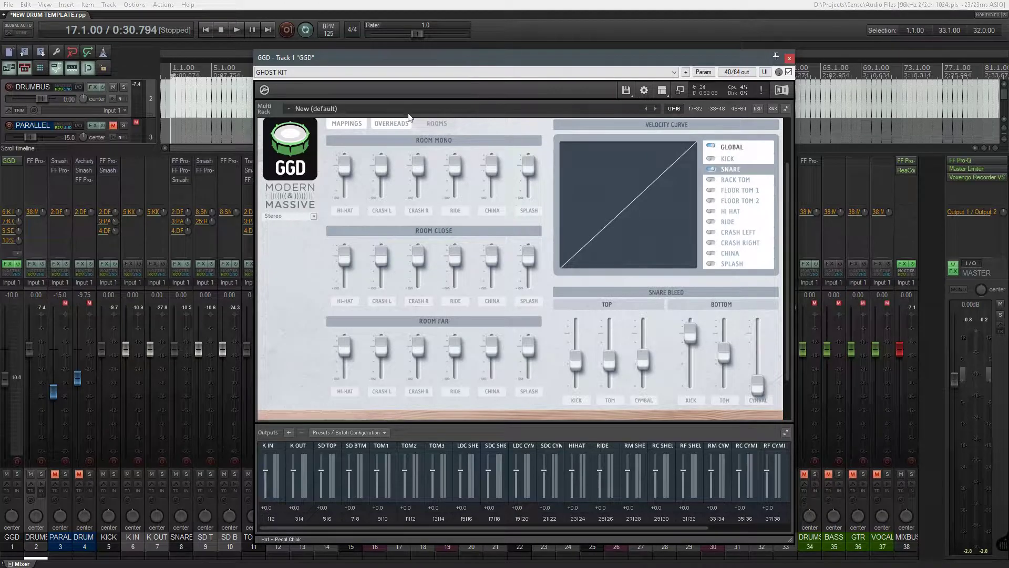
{"action": "scroll", "coordinate": [436, 181], "scroll_direction": "up", "scroll_amount": 1}
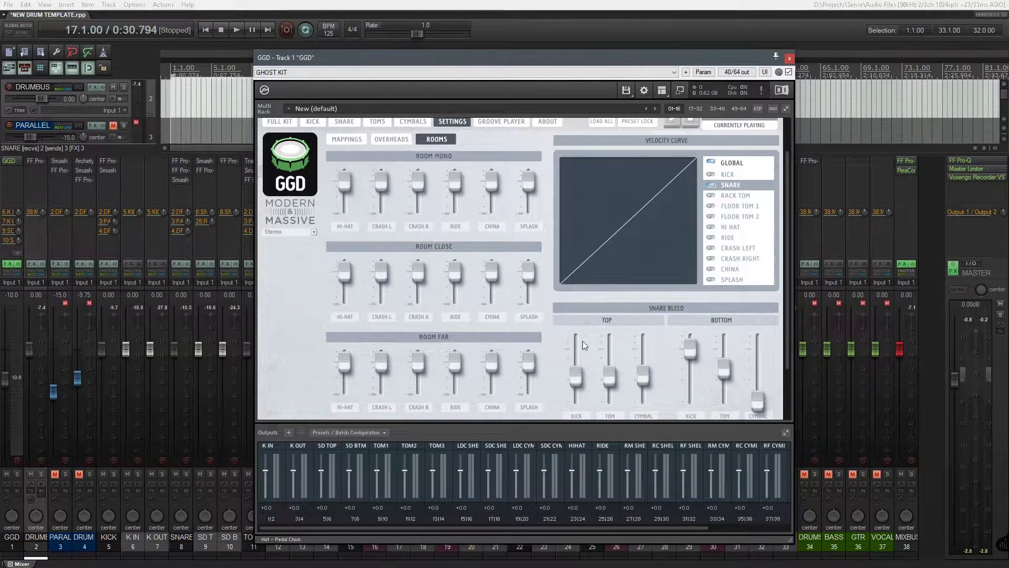
{"action": "left_click", "coordinate": [436, 140]}
- Inspect the ROOM FAR and ROOM MONO channels of the cymbals and review the output channels through RF CYMBALS
{"action": "left_click", "coordinate": [402, 121]}
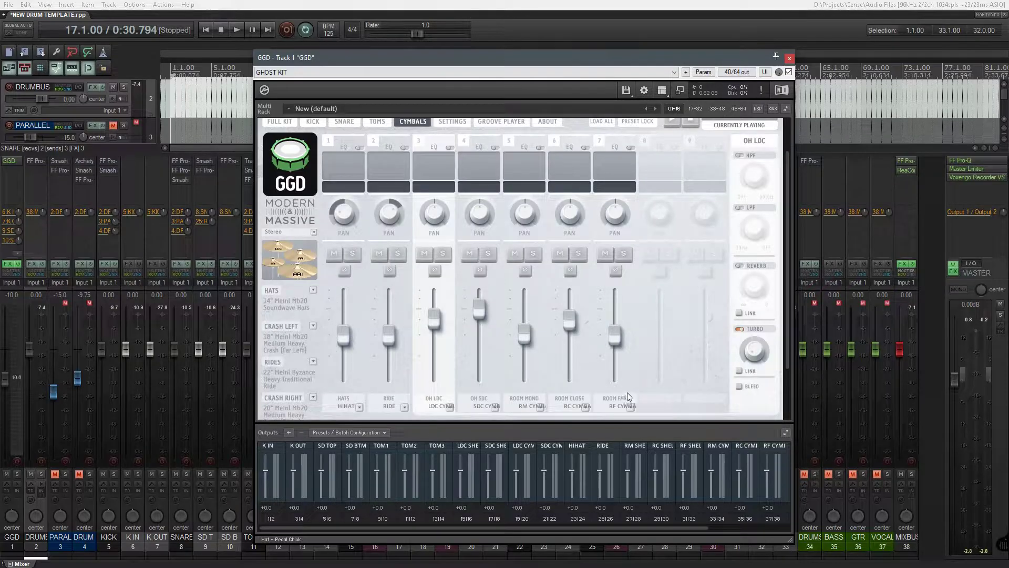
{"action": "left_click", "coordinate": [614, 337]}
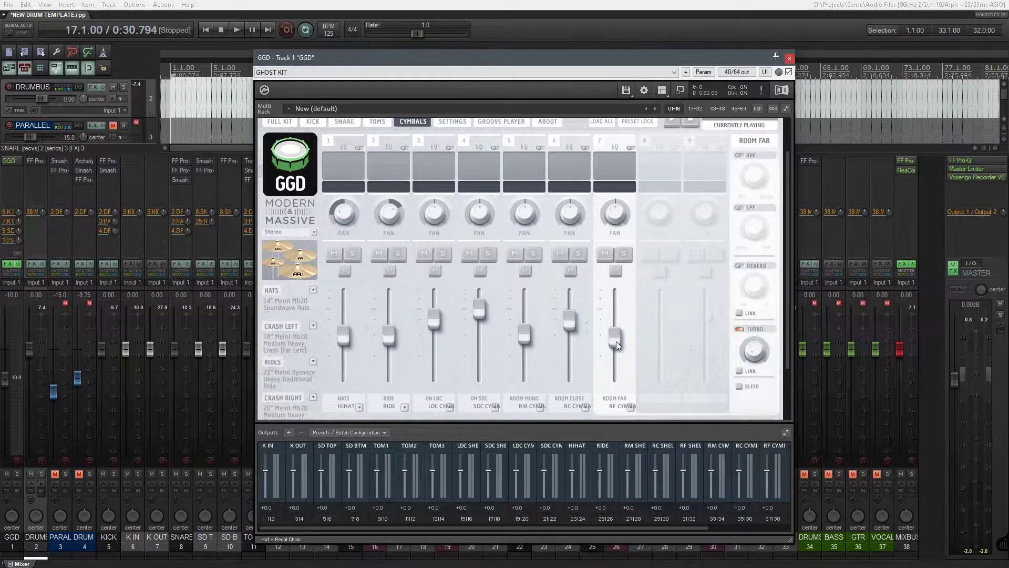
{"action": "left_click", "coordinate": [520, 333]}
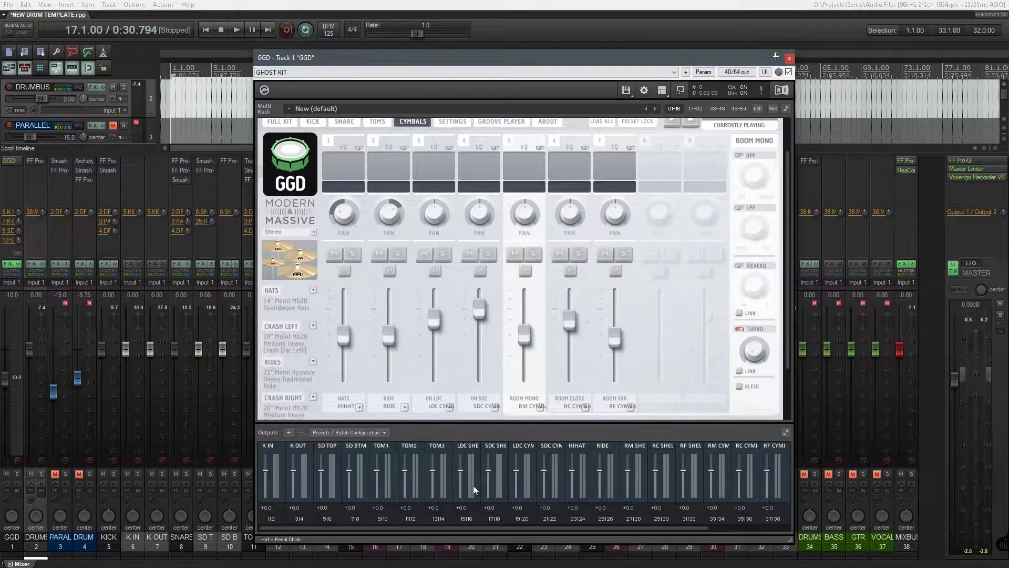
{"action": "left_click_drag", "start_coordinate": [586, 526], "coordinate": [368, 521]}
{"action": "left_click_drag", "start_coordinate": [701, 532], "coordinate": [739, 519]}
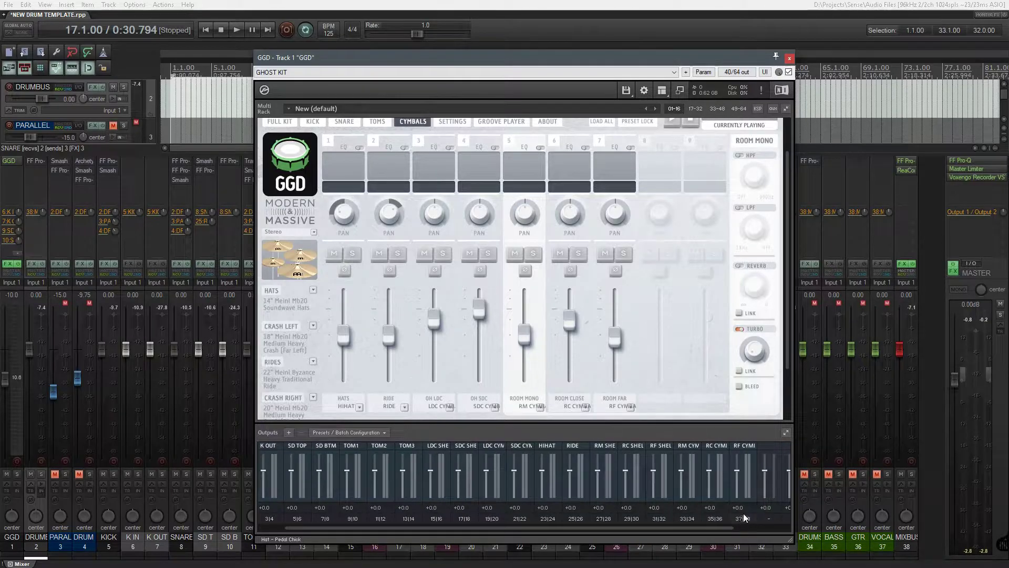
- Close the GGD instrument and review the GGD track's routing window, including its track channel count options
{"action": "left_click", "coordinate": [790, 58]}
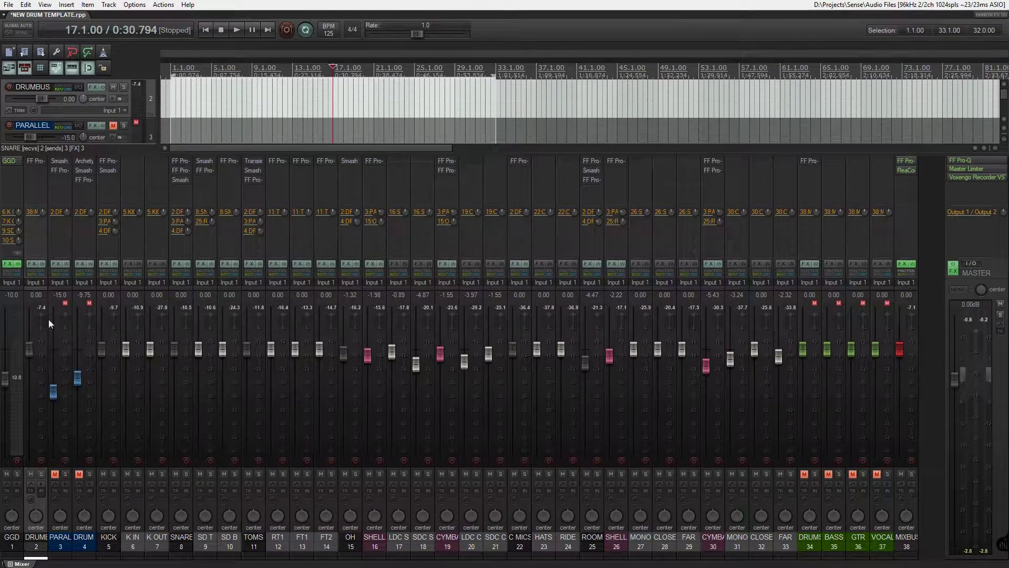
{"action": "right_click", "coordinate": [9, 213]}
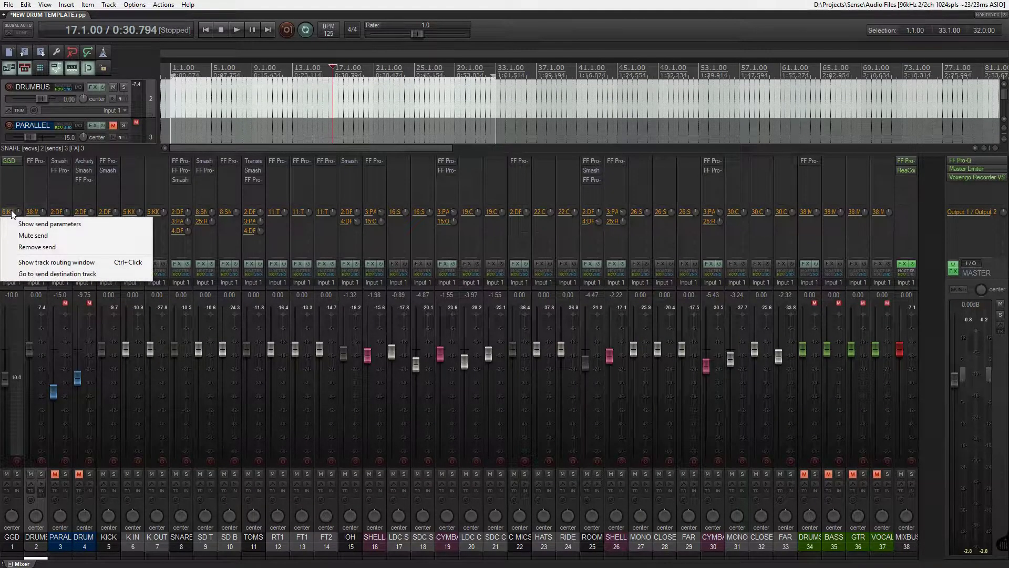
{"action": "left_click", "coordinate": [35, 262]}
{"action": "left_click_drag", "start_coordinate": [184, 105], "coordinate": [529, 84]}
{"action": "left_click", "coordinate": [519, 112]}
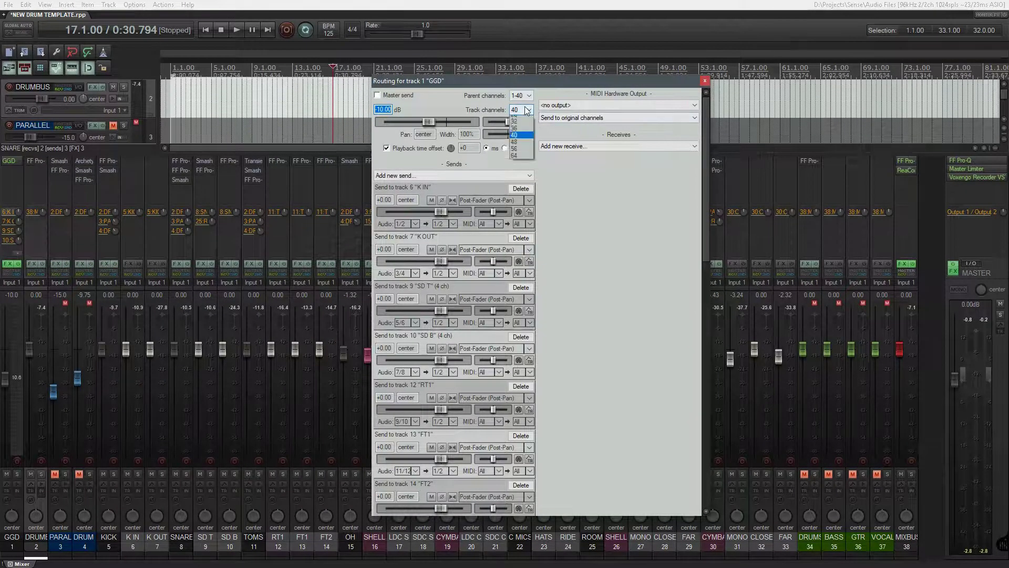
{"action": "left_click", "coordinate": [519, 208]}
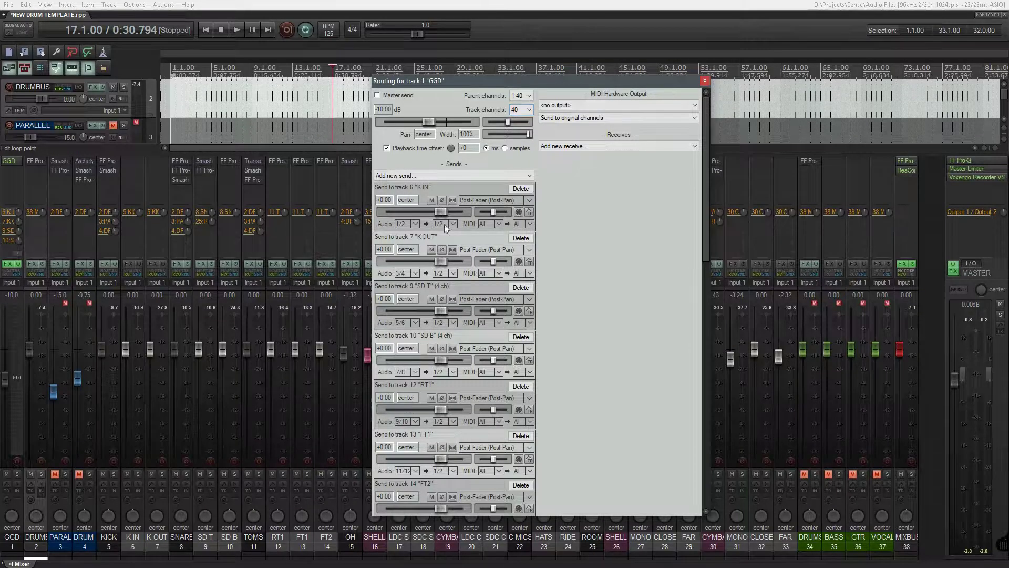
- Check the GGD instrument's output channels, close the instrument, and reopen the GGD track's routing window
{"action": "left_click", "coordinate": [16, 159]}
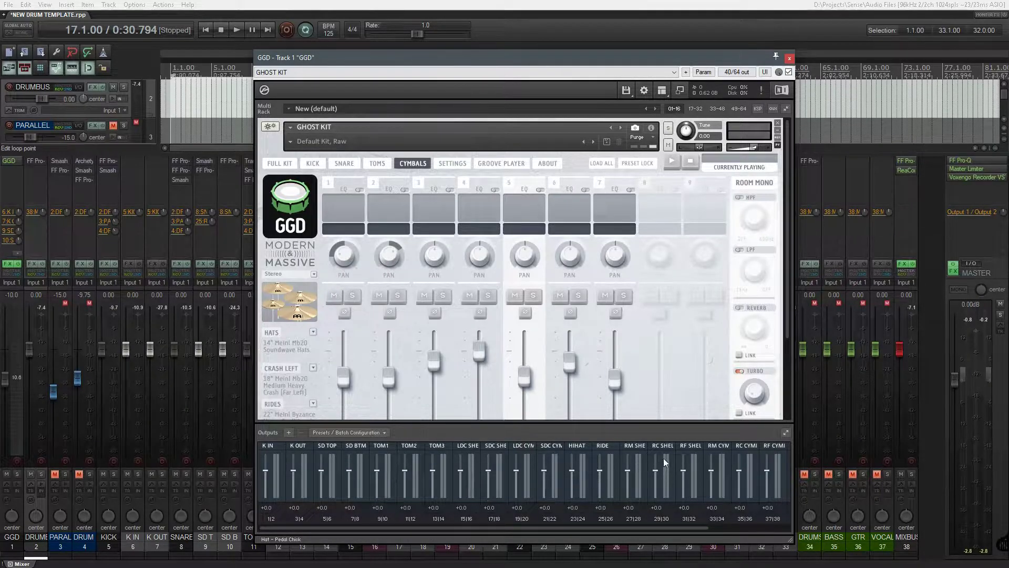
{"action": "left_click", "coordinate": [790, 58]}
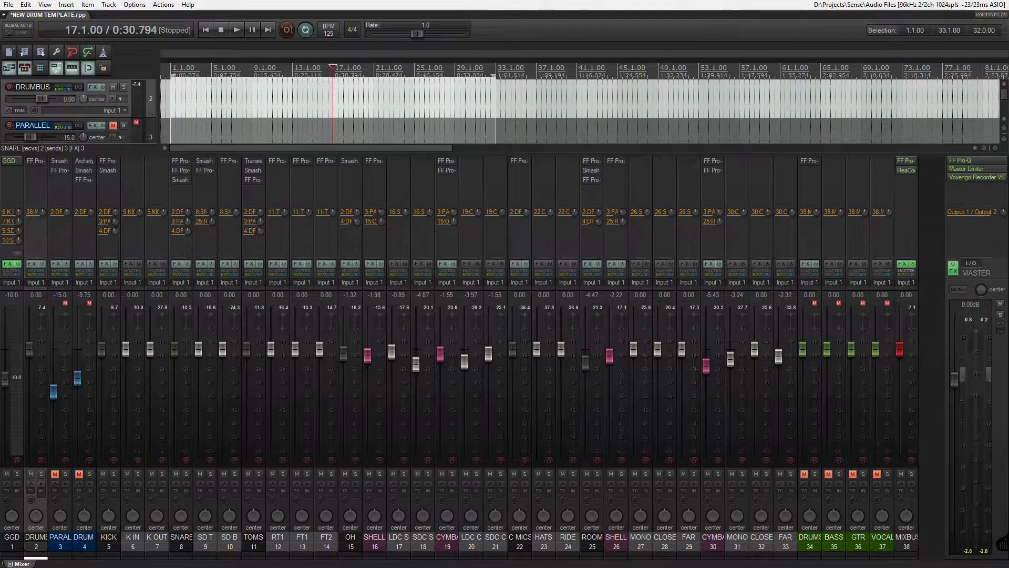
{"action": "right_click", "coordinate": [9, 214]}
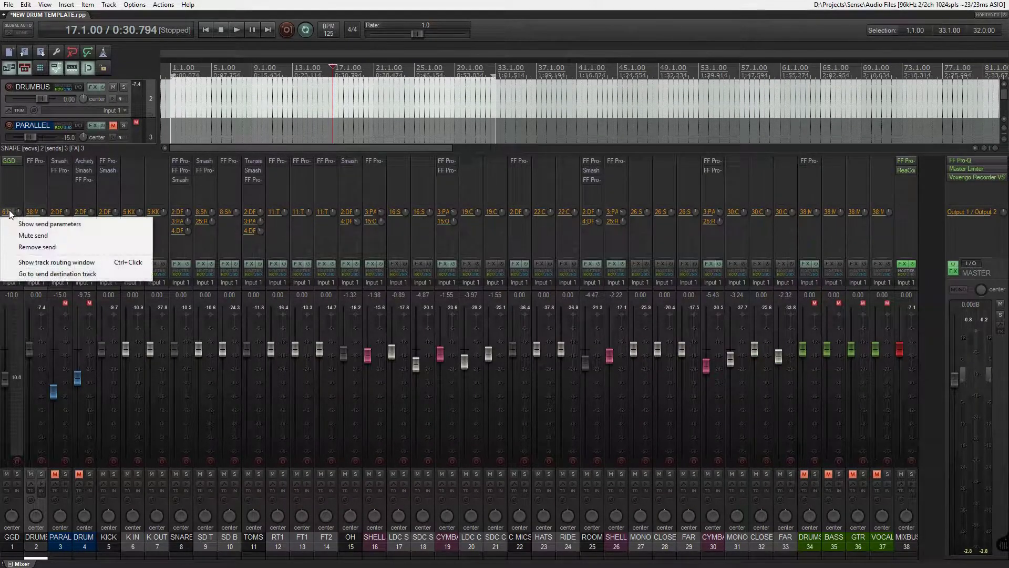
{"action": "left_click", "coordinate": [37, 260]}
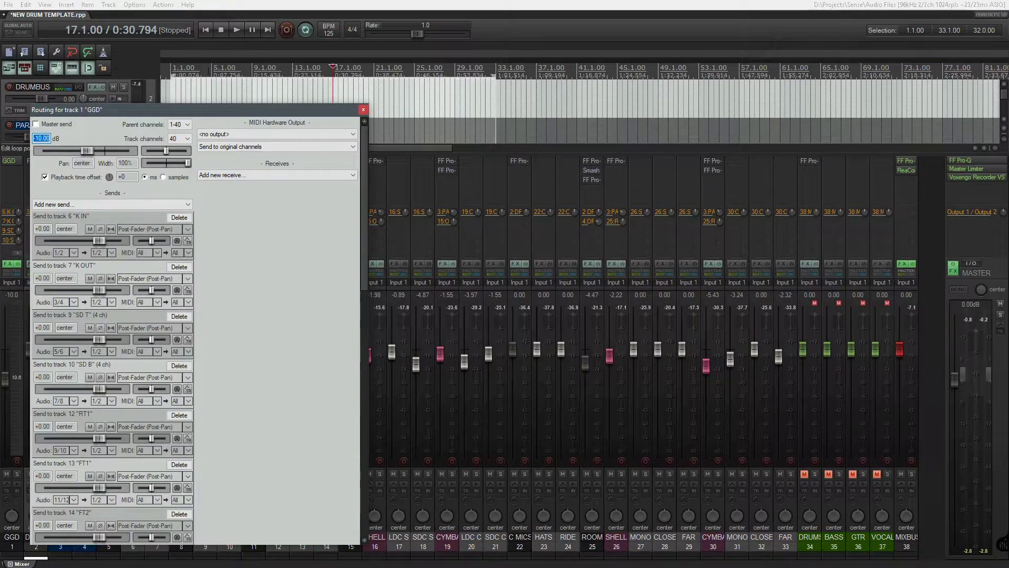
{"action": "left_click_drag", "start_coordinate": [242, 112], "coordinate": [526, 63]}
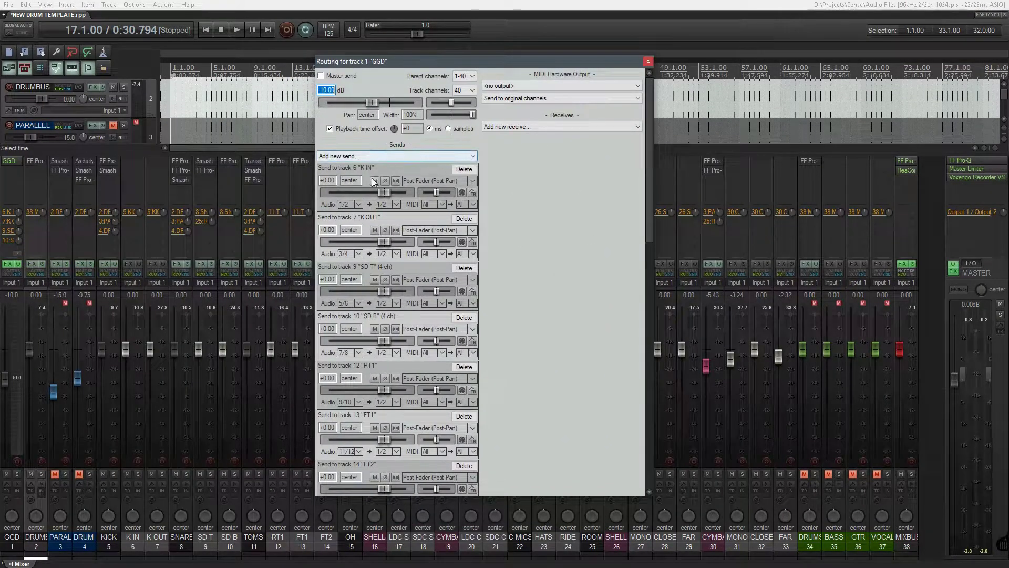
- Choose stereo source 1/2 for the K IN send and stereo source 3/4 for the K OUT send
{"action": "left_click", "coordinate": [357, 204]}
{"action": "mouse_move", "coordinate": [410, 240]}
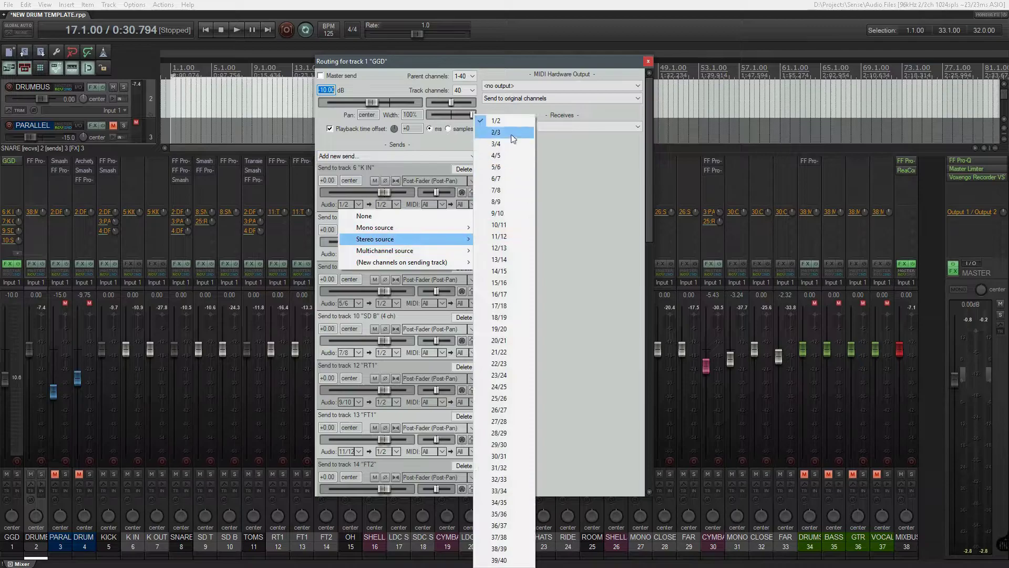
{"action": "left_click", "coordinate": [510, 125]}
{"action": "left_click", "coordinate": [358, 251]}
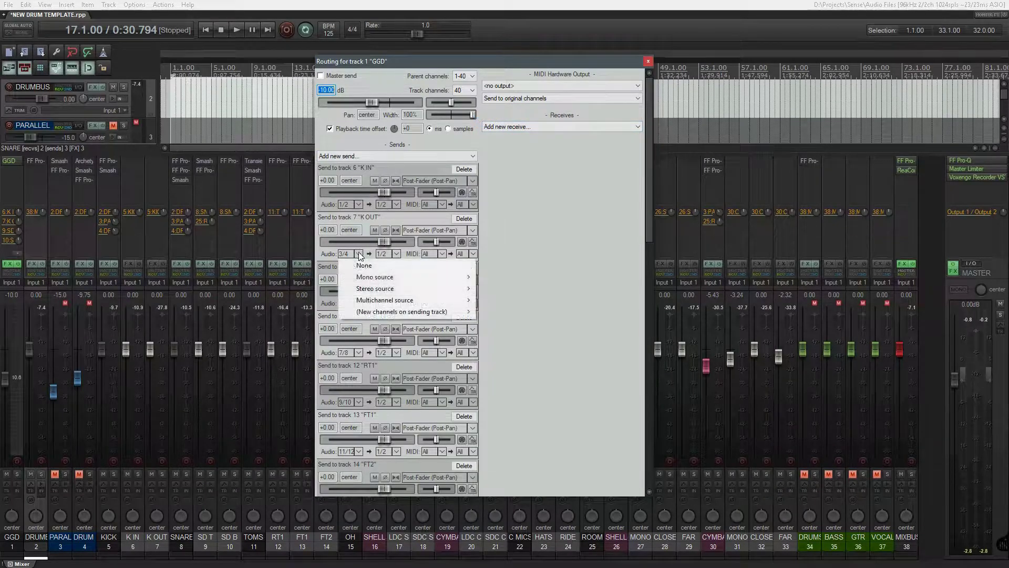
{"action": "mouse_move", "coordinate": [366, 288]}
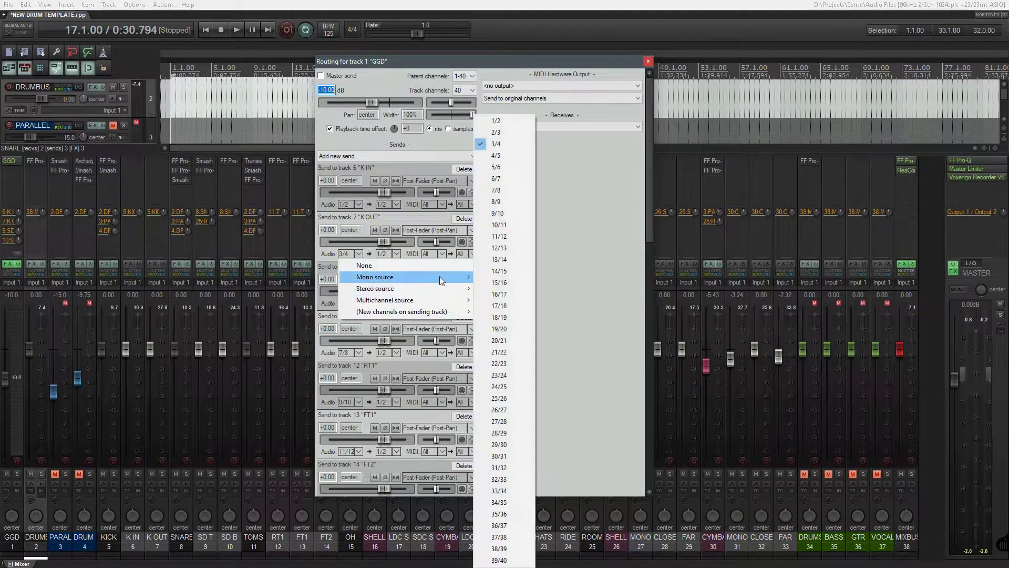
{"action": "left_click", "coordinate": [503, 148]}
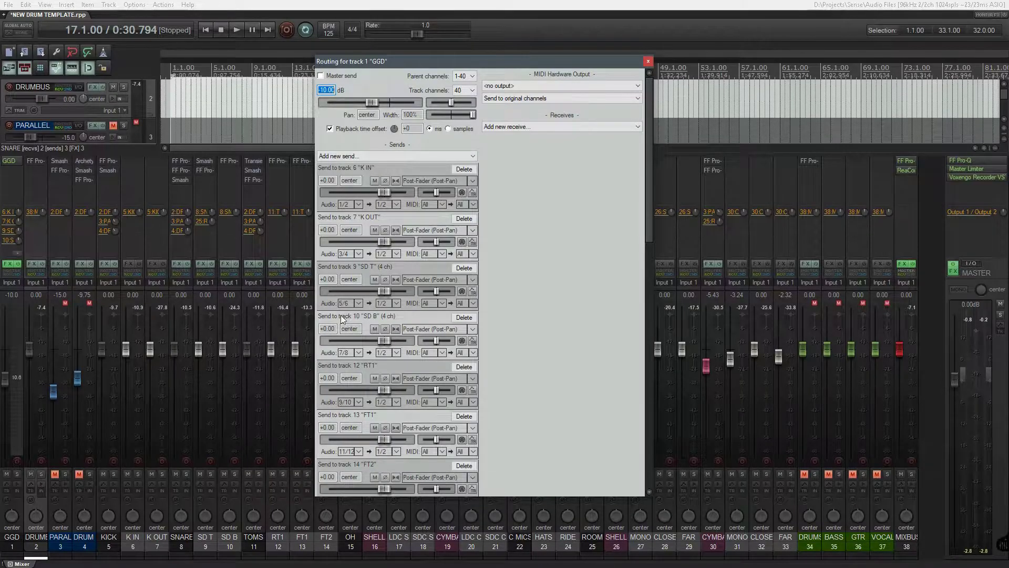
- Review the source channels of the remaining GGD sends through the last FAR track and close the routing window
{"action": "scroll", "coordinate": [351, 387], "scroll_direction": "down", "scroll_amount": 10}
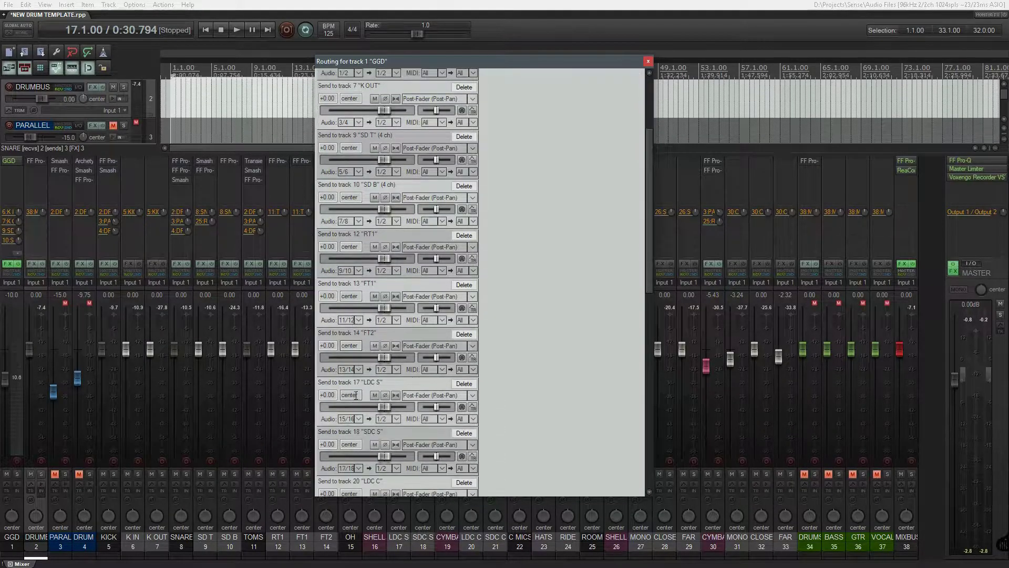
{"action": "scroll", "coordinate": [355, 395], "scroll_direction": "down", "scroll_amount": 8}
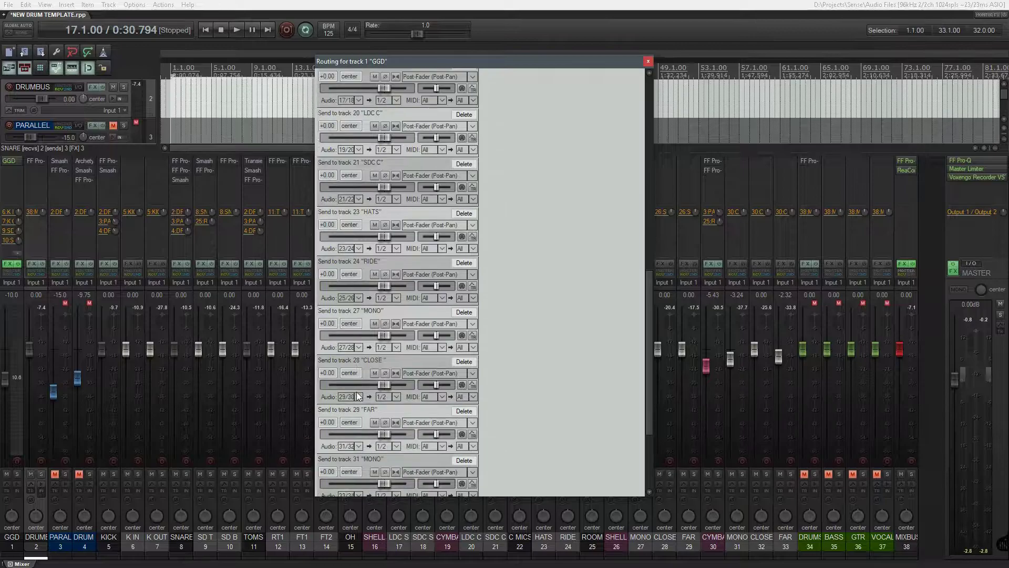
{"action": "scroll", "coordinate": [357, 393], "scroll_direction": "down", "scroll_amount": 1}
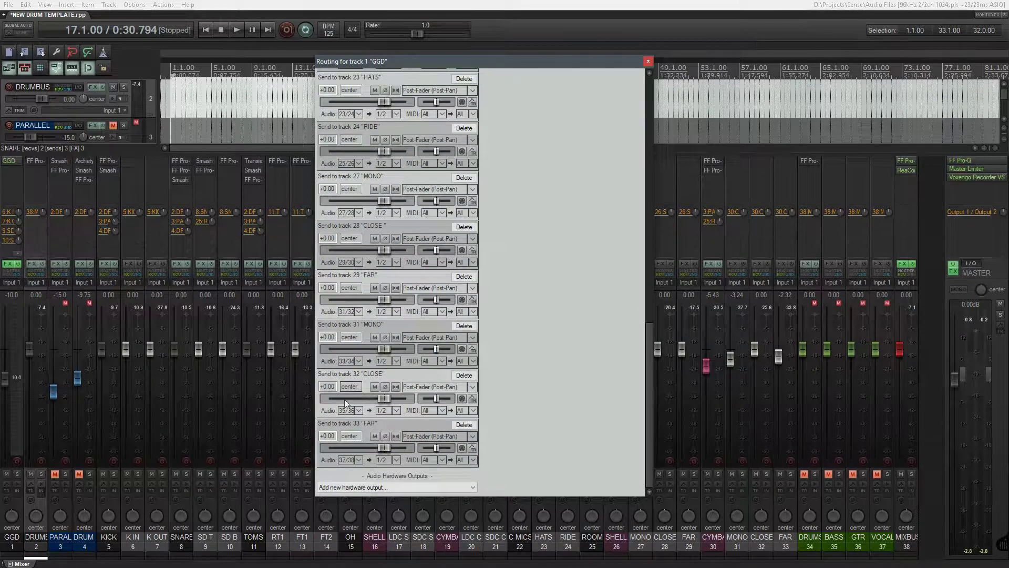
{"action": "left_click", "coordinate": [648, 61]}
- Select the K IN, K OUT, SD T, SD B, RT1, FT1, FT2, LDC S, SDC S, LDC C and SDC C tracks together in the mixer
{"action": "left_click", "coordinate": [138, 541]}
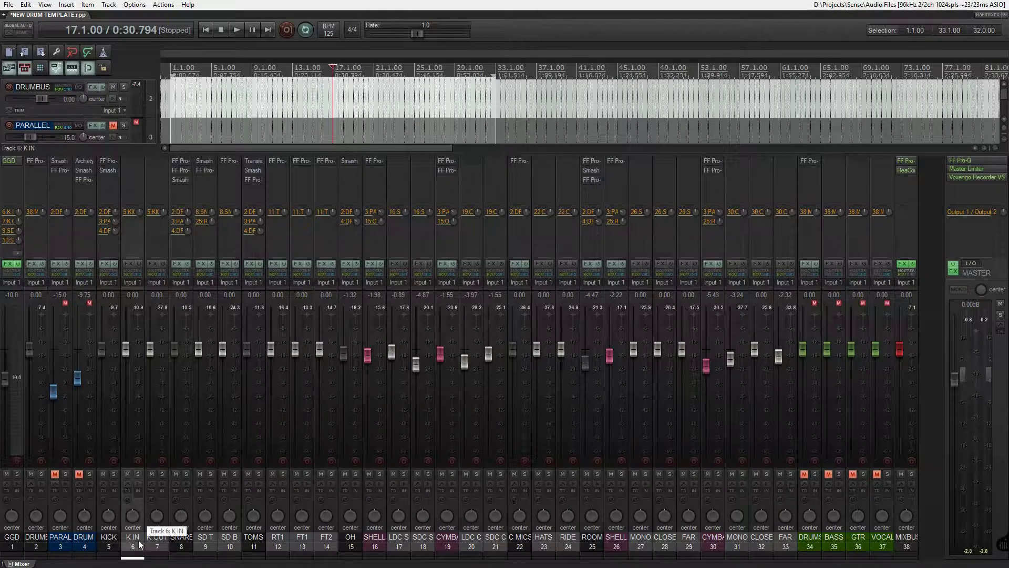
{"action": "left_click", "coordinate": [151, 537], "text": "ctrl"}
{"action": "left_click", "coordinate": [205, 537], "text": "ctrl"}
{"action": "left_click", "coordinate": [229, 537], "text": "ctrl"}
{"action": "left_click", "coordinate": [284, 548], "text": "ctrl"}
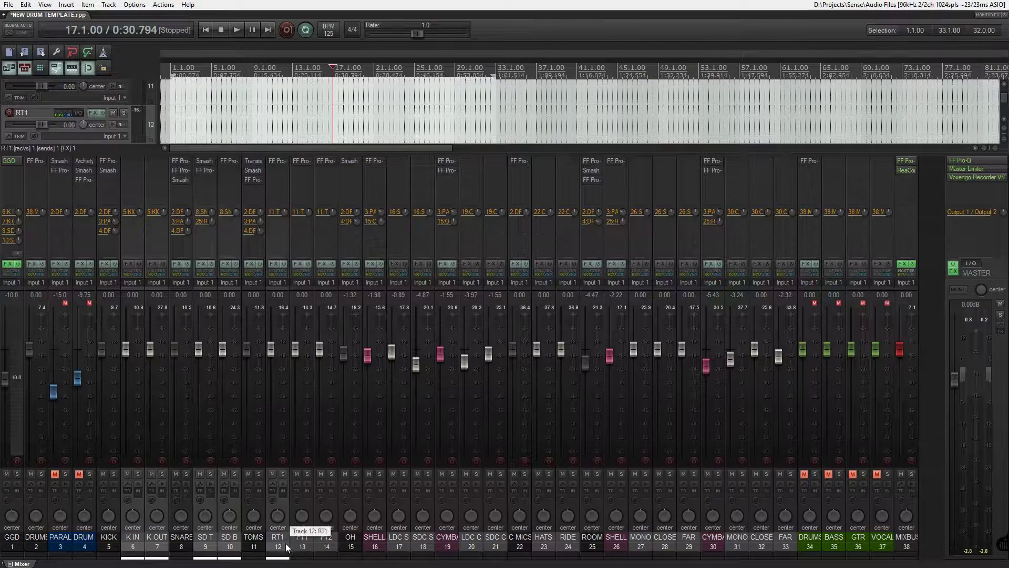
{"action": "left_click", "coordinate": [300, 547], "text": "ctrl"}
{"action": "left_click", "coordinate": [330, 547], "text": "ctrl"}
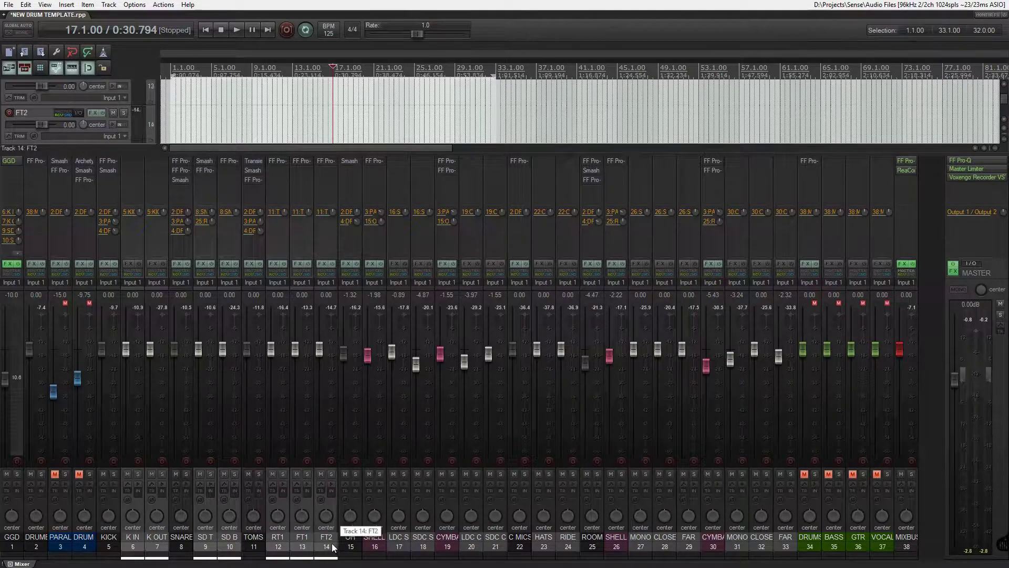
{"action": "left_click", "coordinate": [399, 540], "text": "ctrl"}
{"action": "left_click", "coordinate": [417, 538], "text": "ctrl"}
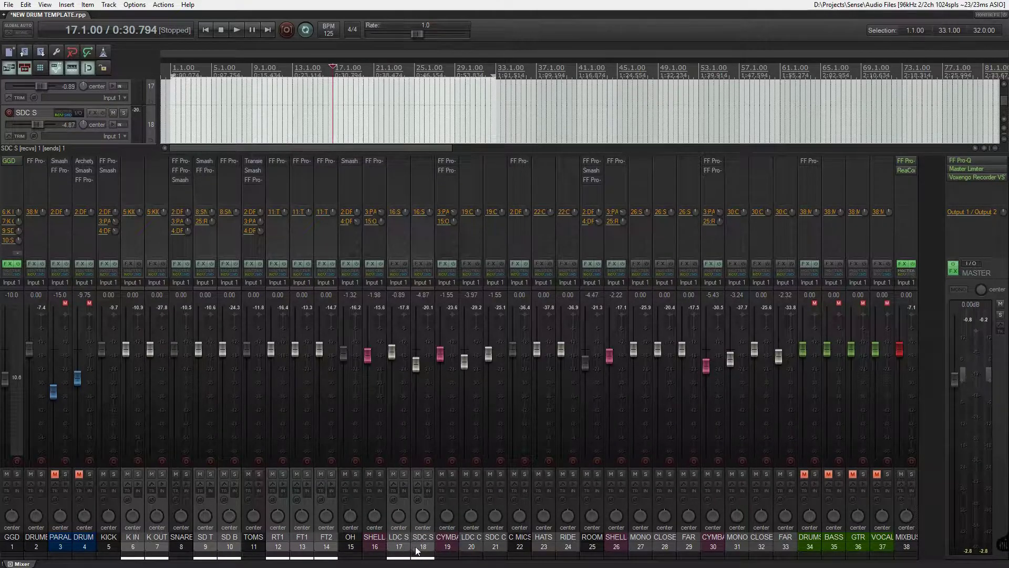
{"action": "left_click", "coordinate": [471, 541], "text": "ctrl"}
{"action": "left_click", "coordinate": [500, 546], "text": "ctrl"}
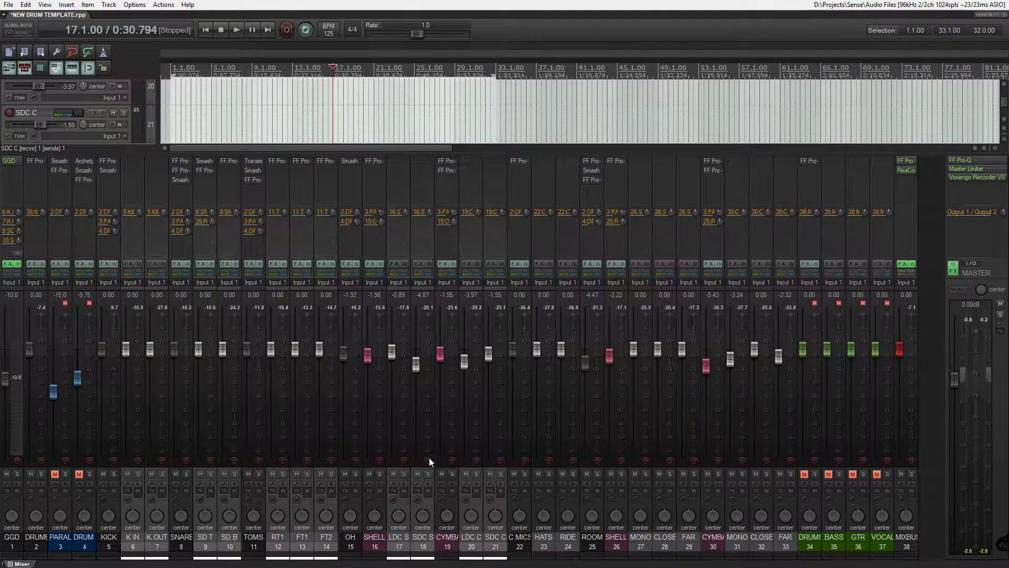
- Select the CYMBALS OH and SHELLS OH tracks together in the mixer
{"action": "mouse_move", "coordinate": [442, 358]}
{"action": "left_click", "coordinate": [448, 547]}
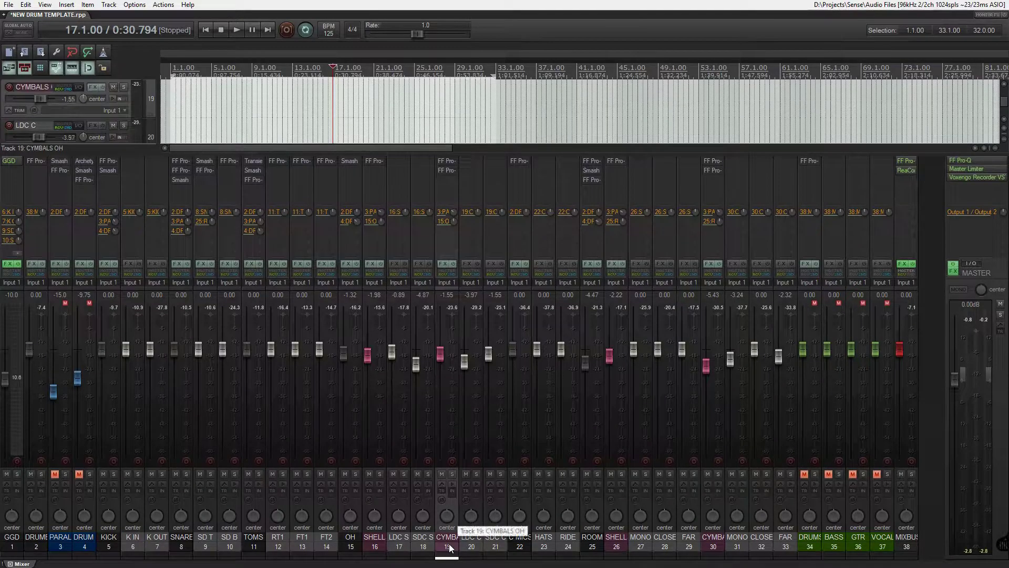
{"action": "left_click", "coordinate": [368, 539], "text": "ctrl"}
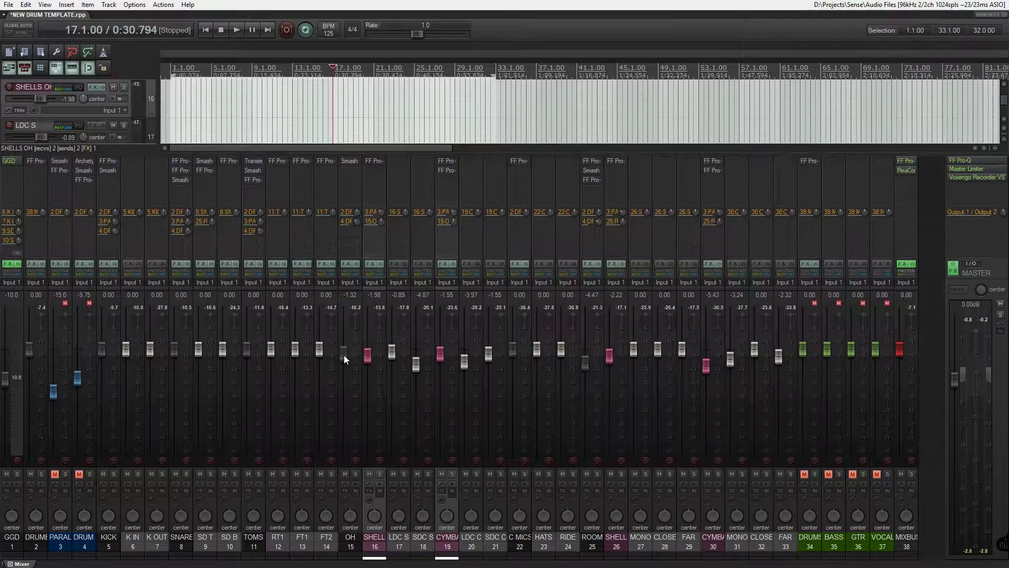
- Solo the OH and SHELLS OH tracks, leave CYMBALS OH unsoloed, and start playback
{"action": "left_click", "coordinate": [357, 472]}
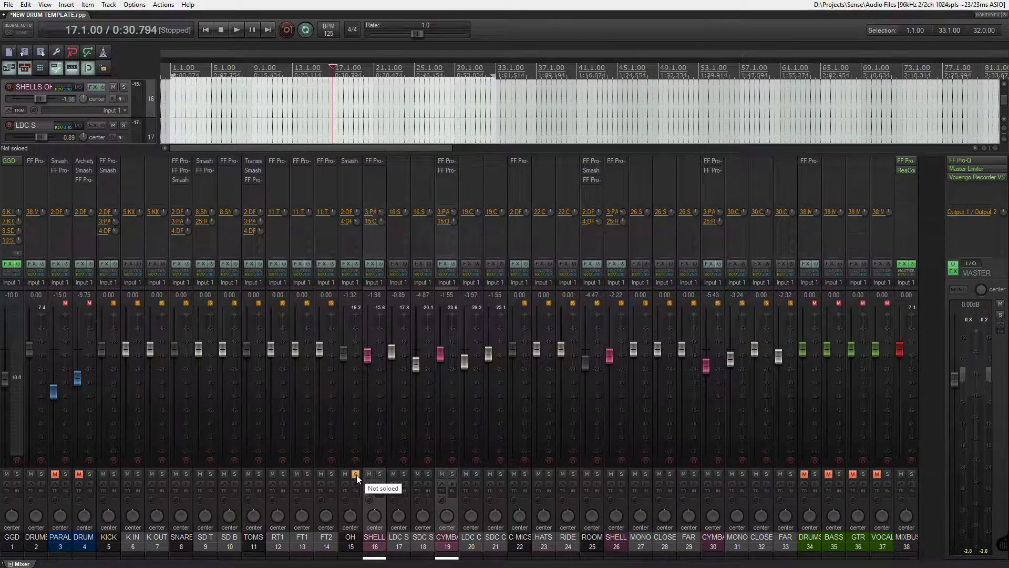
{"action": "left_click", "coordinate": [379, 474]}
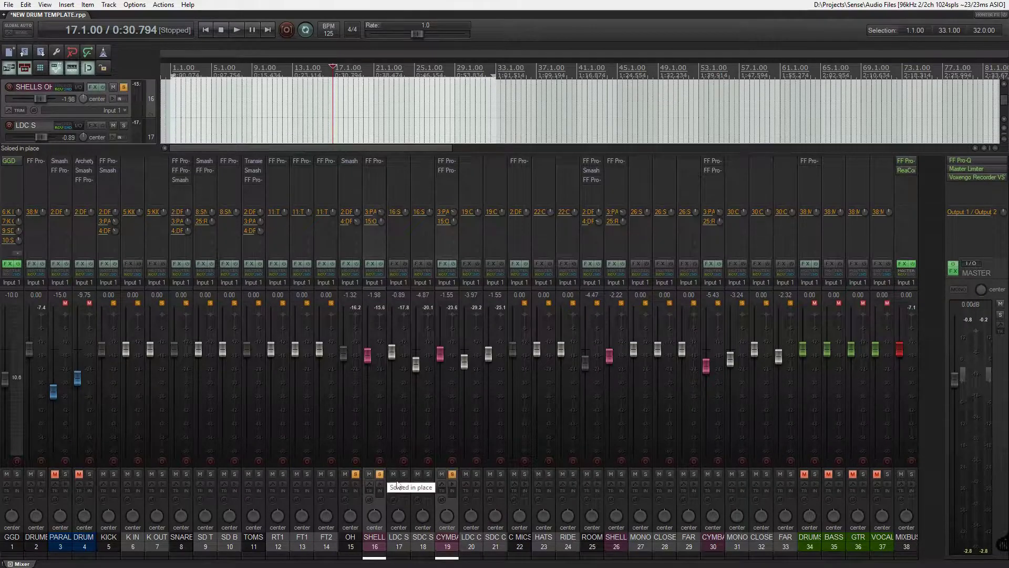
{"action": "left_click", "coordinate": [445, 533]}
{"action": "left_click", "coordinate": [452, 474]}
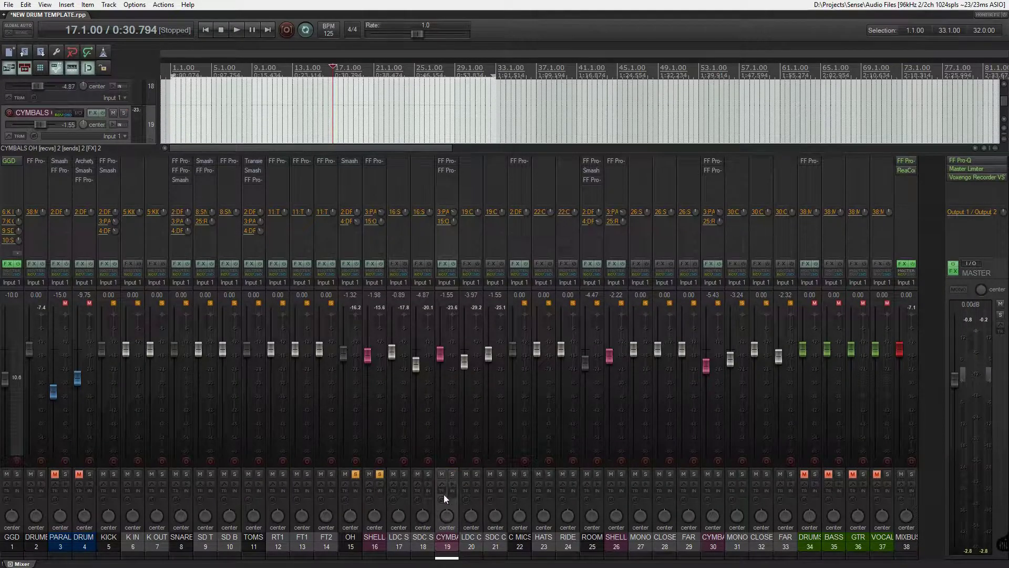
{"action": "key", "text": "space"}
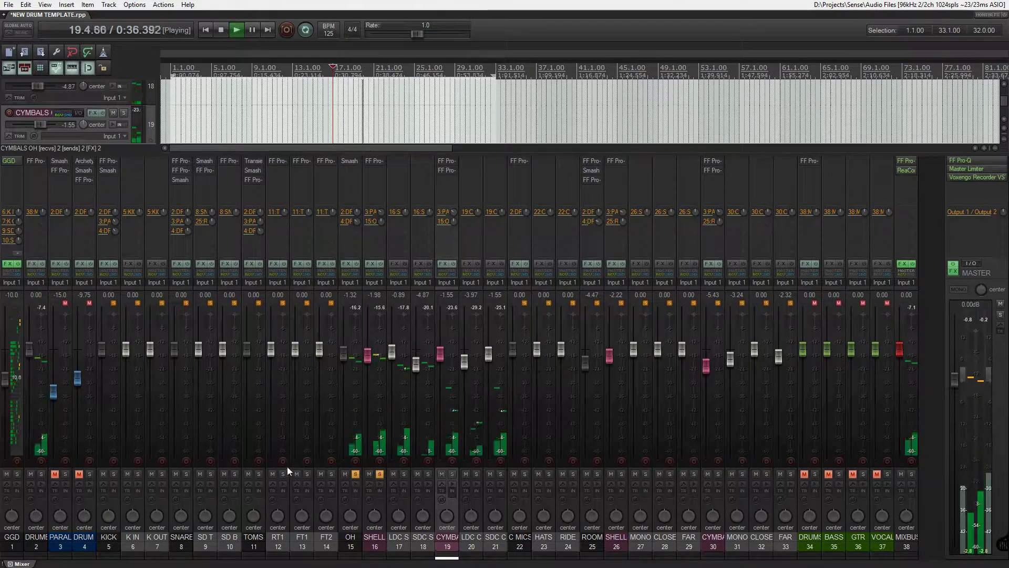
- Switch the solo from SHELLS OH to CYMBALS OH during playback, clear all overhead solos, and stop the drums
{"action": "left_click", "coordinate": [453, 474]}
{"action": "left_click", "coordinate": [380, 474]}
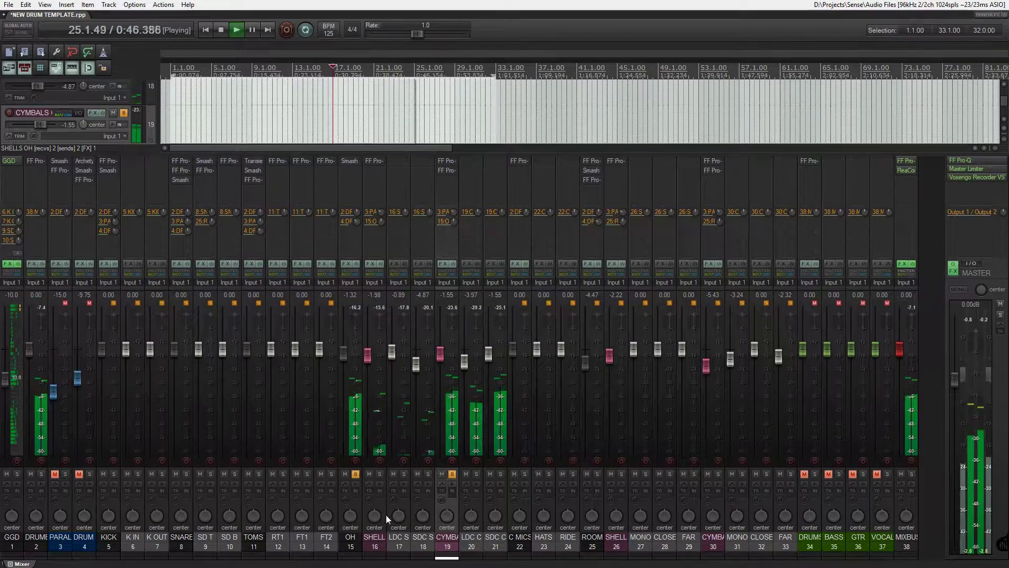
{"action": "left_click", "coordinate": [452, 473]}
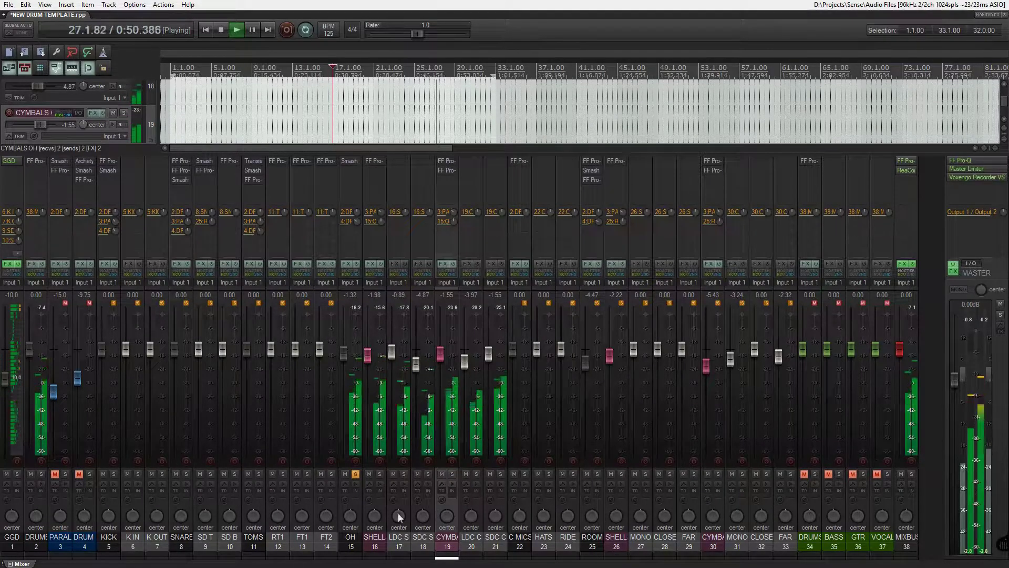
{"action": "left_click", "coordinate": [356, 474]}
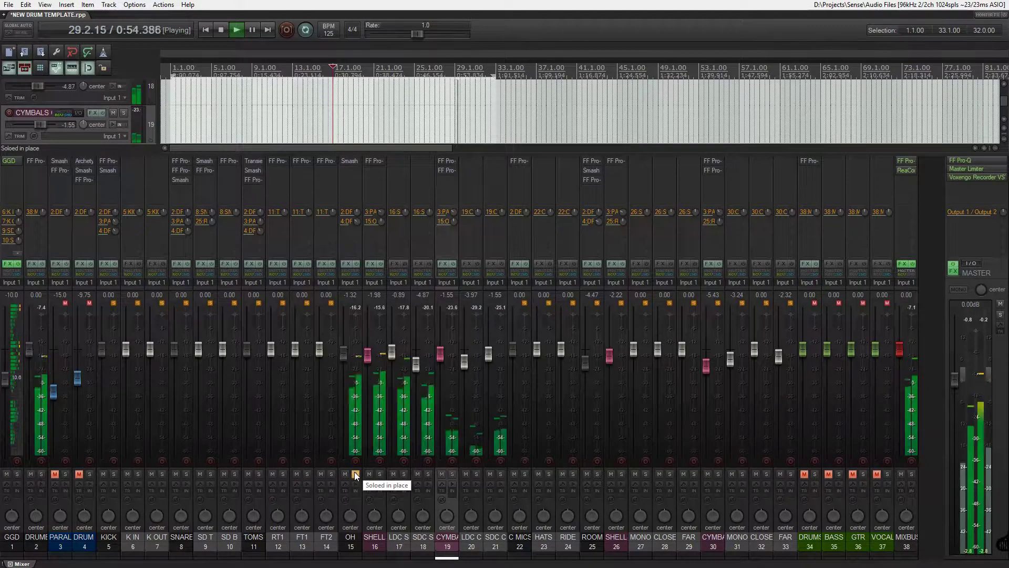
{"action": "left_click", "coordinate": [355, 473]}
{"action": "key", "text": "space"}
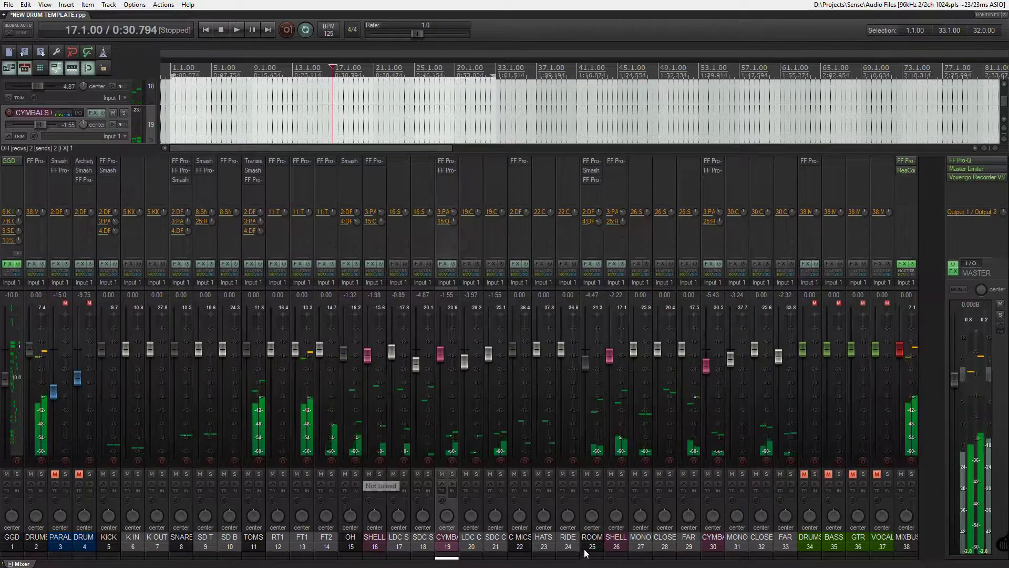
- Select the HATS and RIDE tracks to point them out, and lower the C MICS track volume to -1.51 dB
{"action": "left_click", "coordinate": [544, 544]}
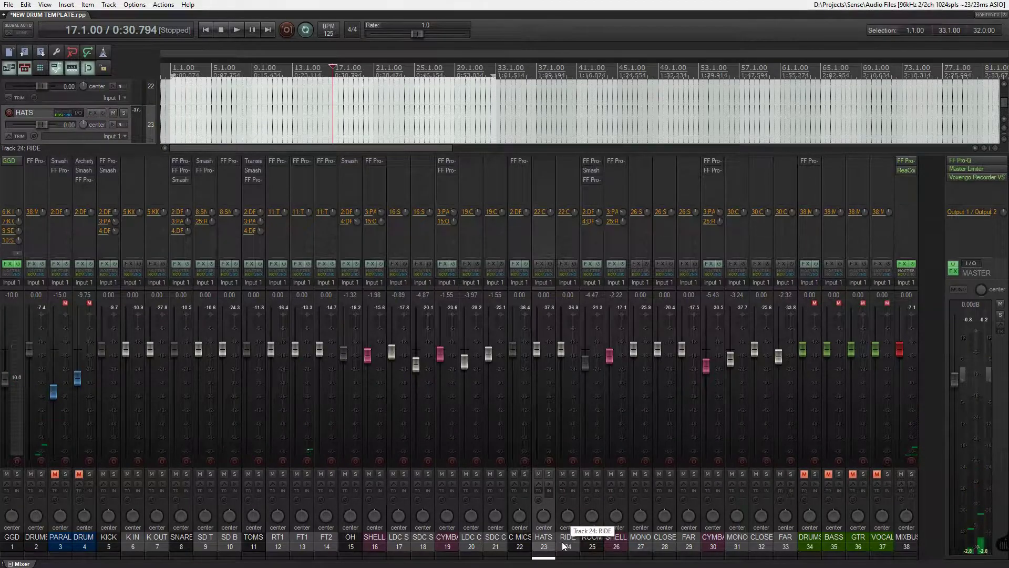
{"action": "left_click", "coordinate": [564, 546], "text": "ctrl"}
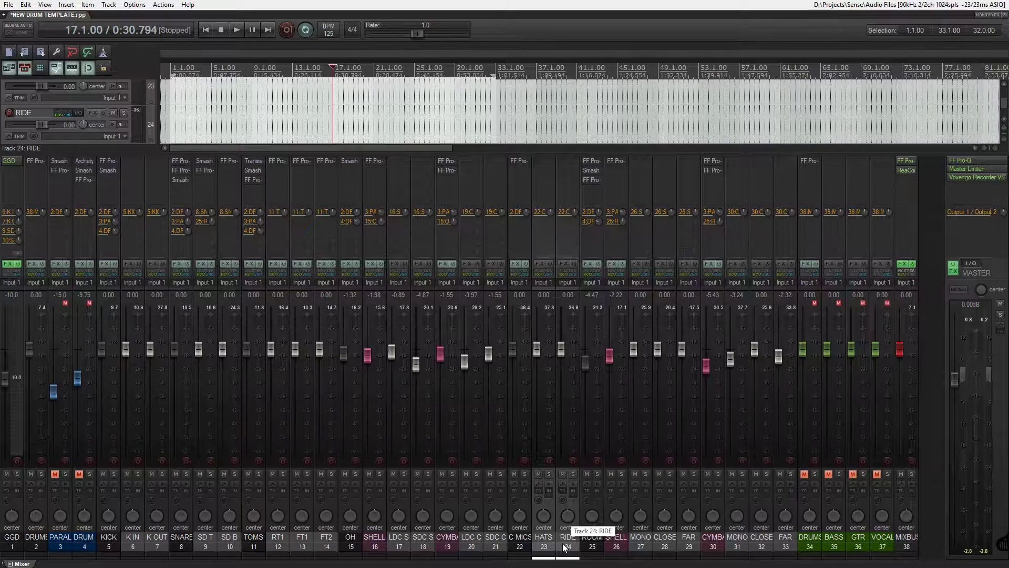
{"action": "left_click", "coordinate": [525, 535]}
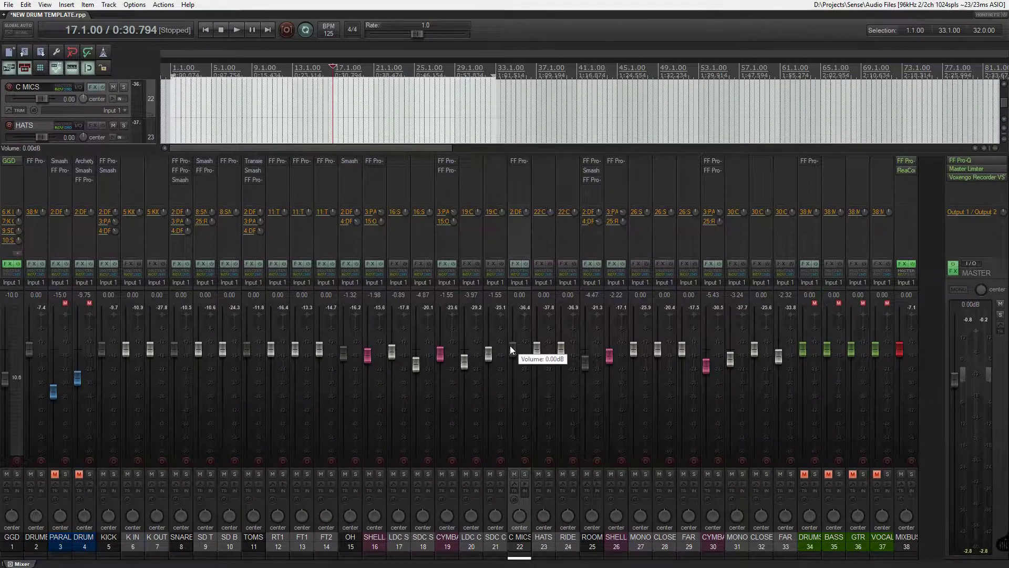
{"action": "left_click_drag", "start_coordinate": [510, 346], "coordinate": [513, 352]}
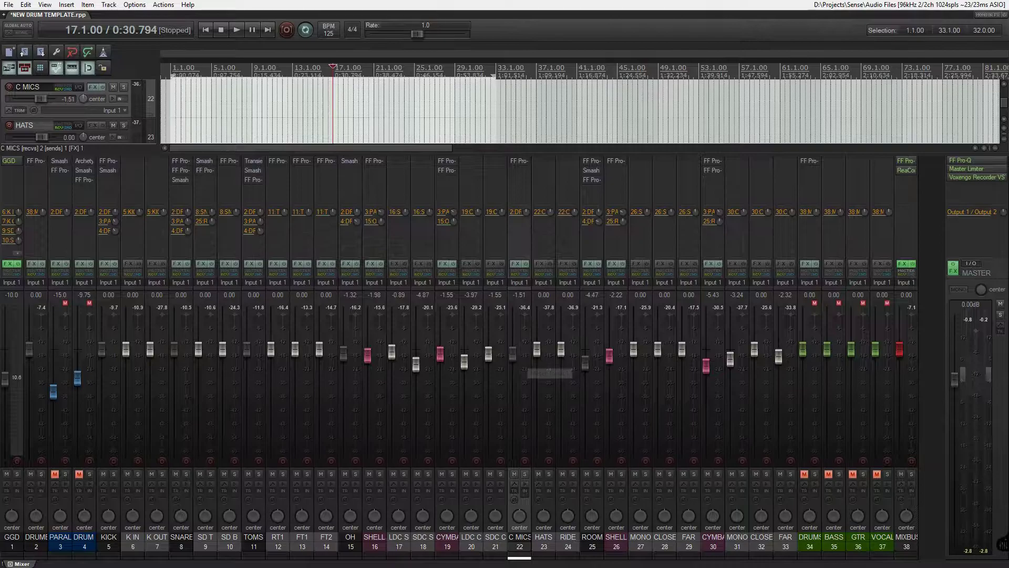
- Reopen the GGD instrument and review the cymbal channels and the overhead level settings for each cymbal
{"action": "left_click", "coordinate": [10, 161]}
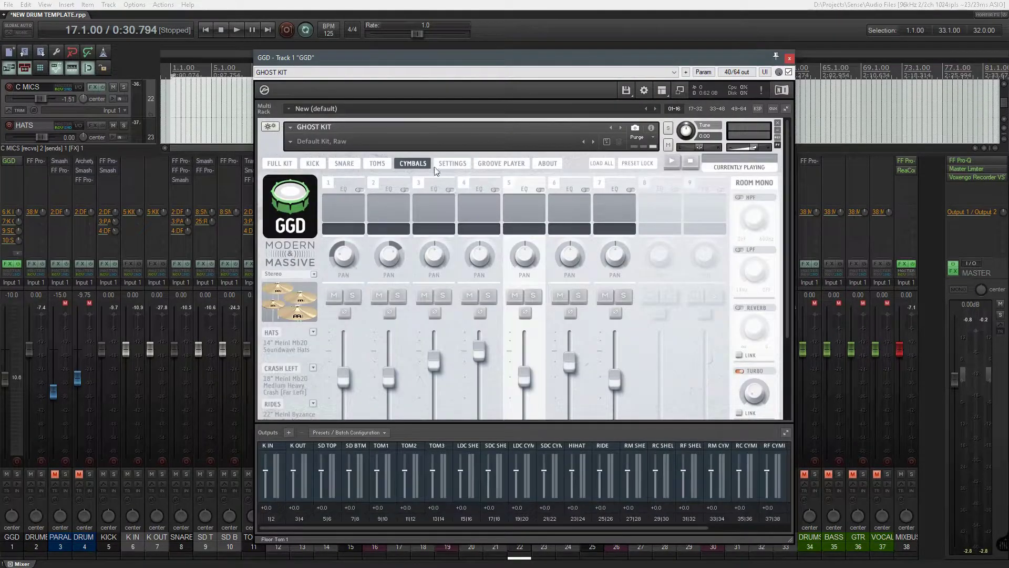
{"action": "scroll", "coordinate": [356, 367], "scroll_direction": "down", "scroll_amount": 2}
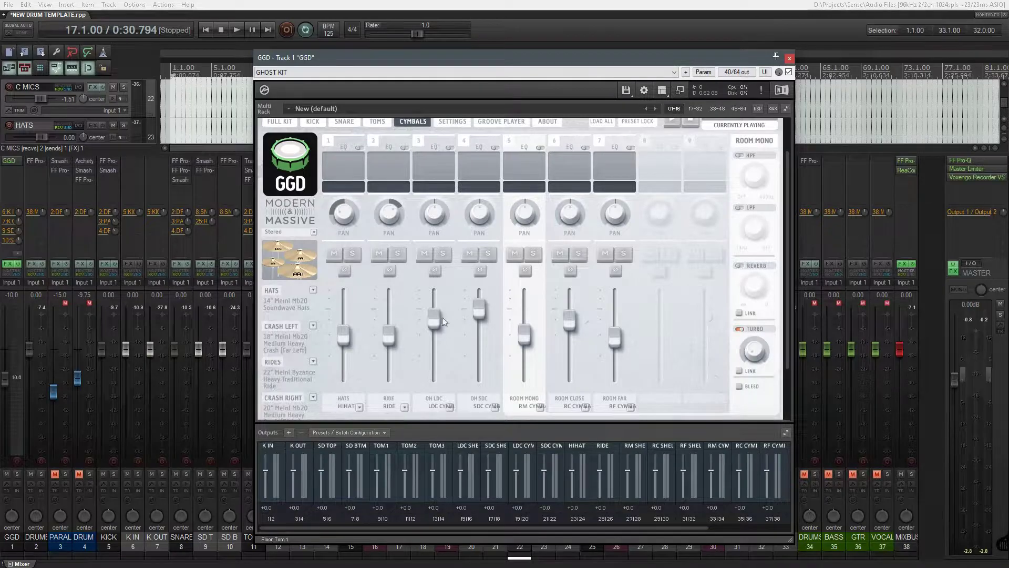
{"action": "left_click", "coordinate": [444, 123]}
{"action": "left_click", "coordinate": [404, 141]}
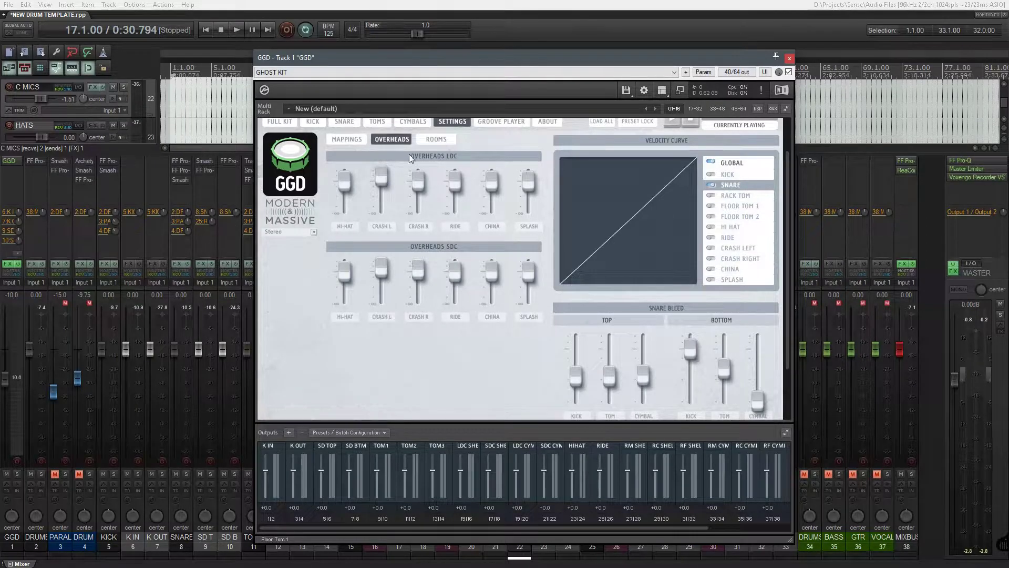
{"action": "left_click", "coordinate": [412, 122]}
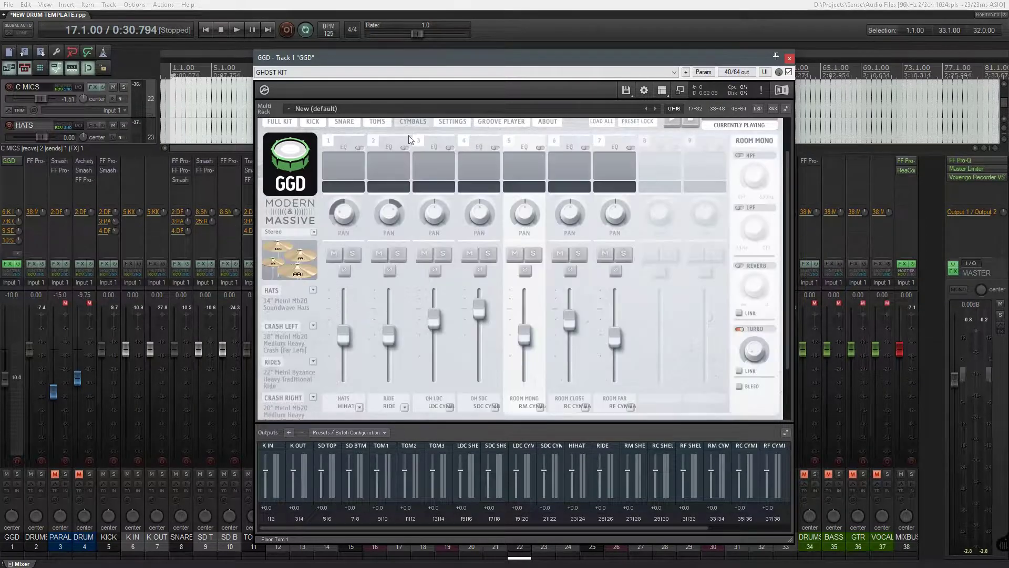
- Review the overhead and room level settings for each cymbal in the GGD instrument, and close its window
{"action": "left_click", "coordinate": [448, 123]}
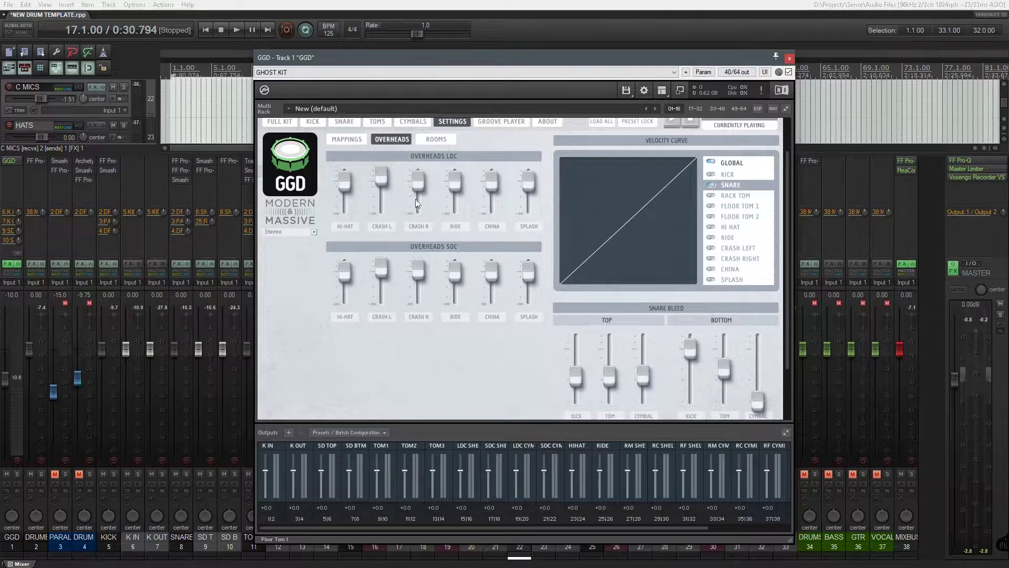
{"action": "left_click", "coordinate": [440, 138]}
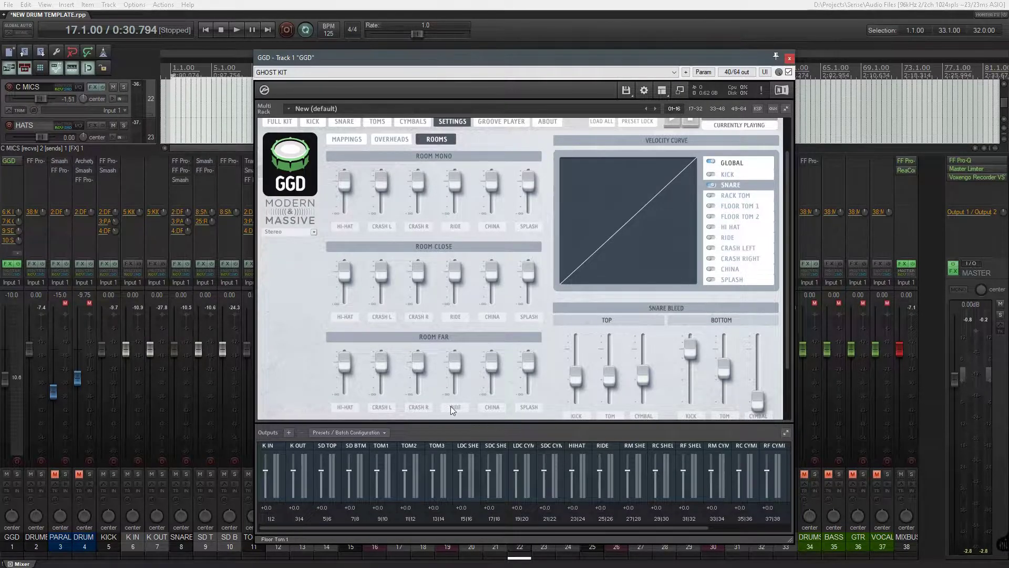
{"action": "left_click", "coordinate": [789, 57]}
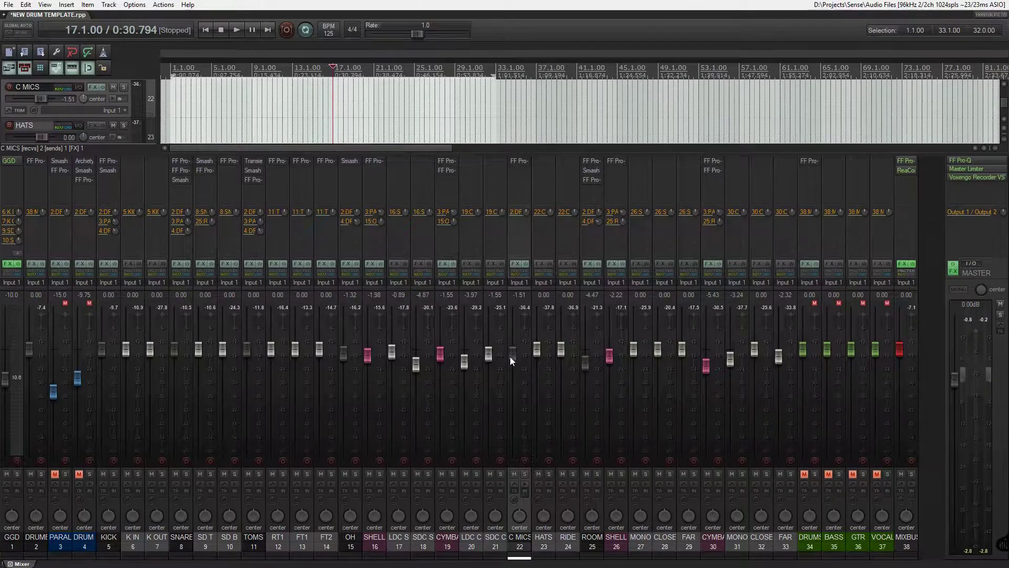
- Select the shell room MONO, CLOSE and FAR tracks, solo their SHELLS R bus, and listen to it briefly
{"action": "left_click", "coordinate": [646, 546]}
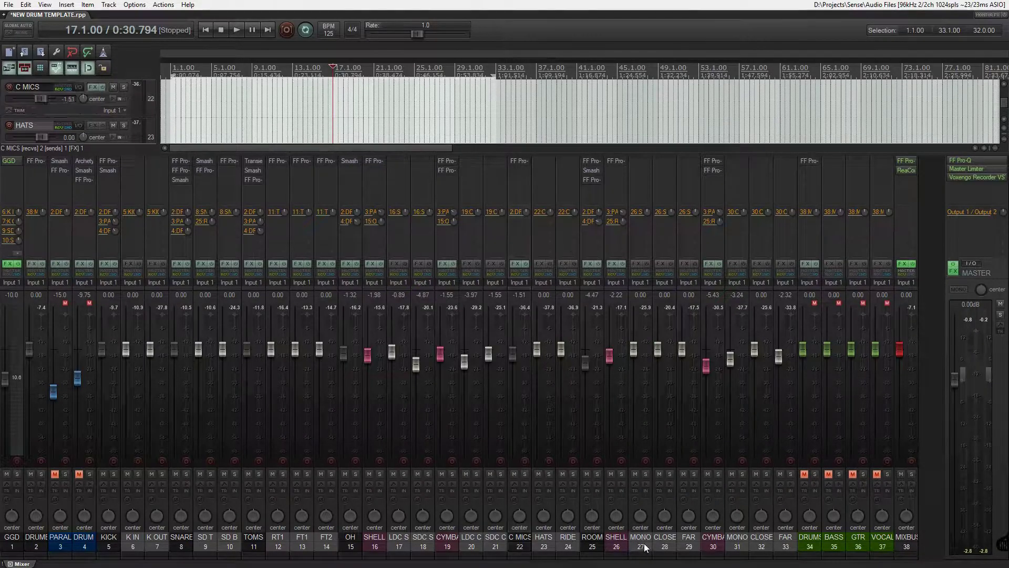
{"action": "left_click", "coordinate": [689, 546], "text": "shift"}
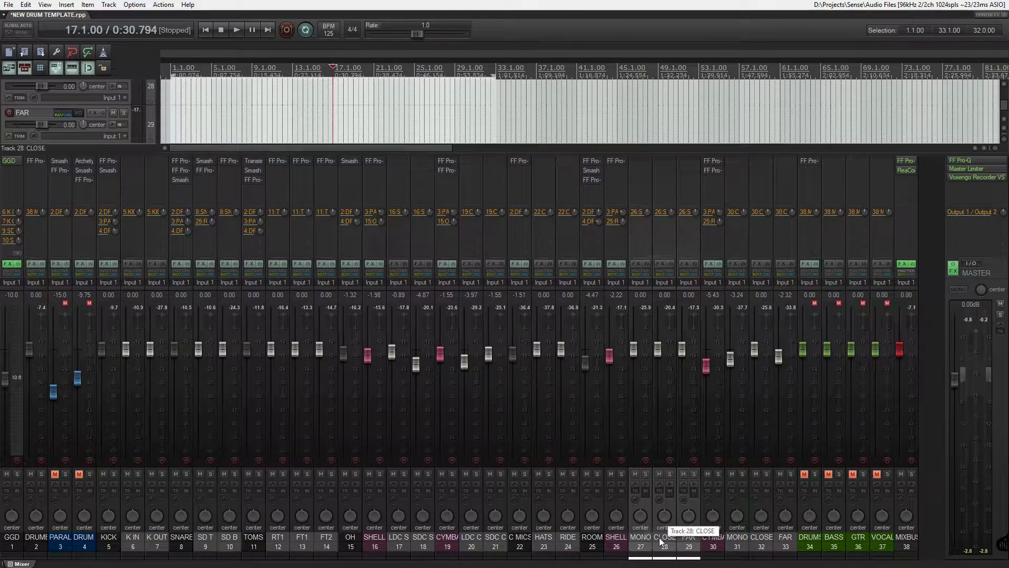
{"action": "left_click", "coordinate": [622, 475]}
{"action": "key", "text": "space"}
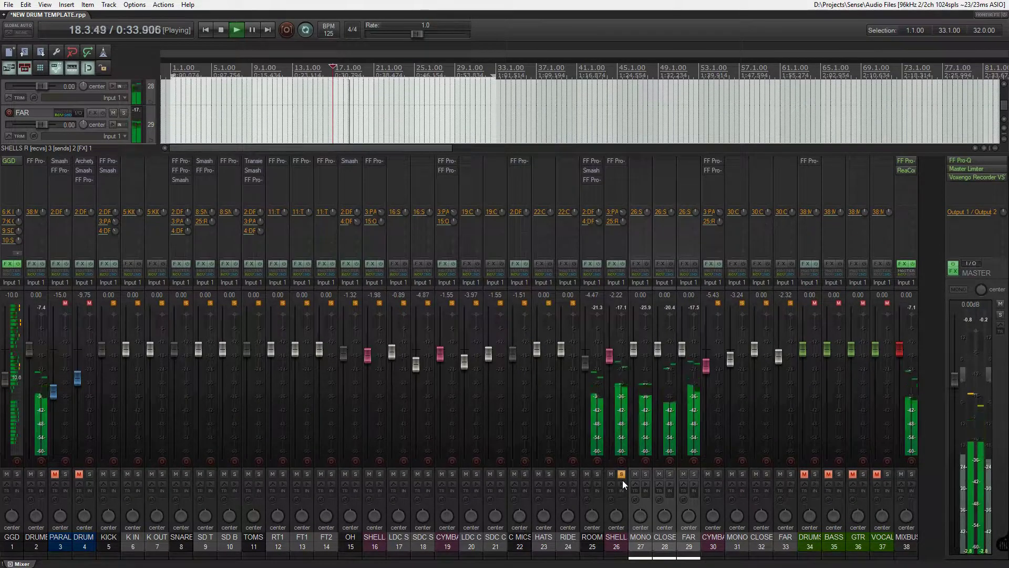
{"action": "key", "text": "space"}
- Solo the shell room MONO, CLOSE and FAR tracks together, and clear these solos and the one on SHELLS R
{"action": "left_click", "coordinate": [645, 475]}
{"action": "left_click", "coordinate": [670, 475]}
{"action": "left_click", "coordinate": [694, 474]}
{"action": "left_click", "coordinate": [623, 474]}
{"action": "left_click", "coordinate": [639, 537]}
{"action": "left_click", "coordinate": [647, 474]}
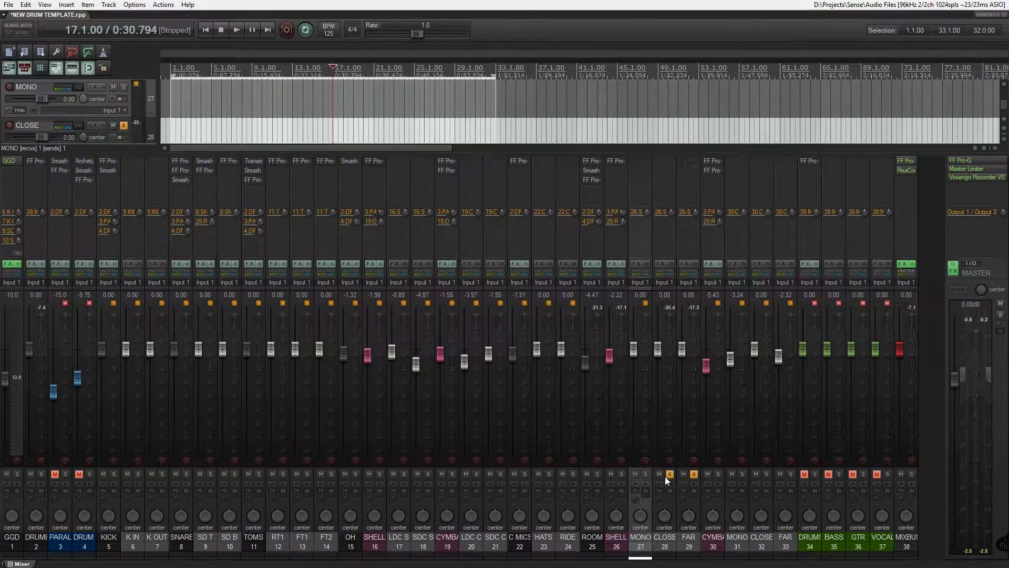
{"action": "left_click", "coordinate": [665, 477]}
{"action": "left_click", "coordinate": [694, 475]}
{"action": "left_click", "coordinate": [670, 475]}
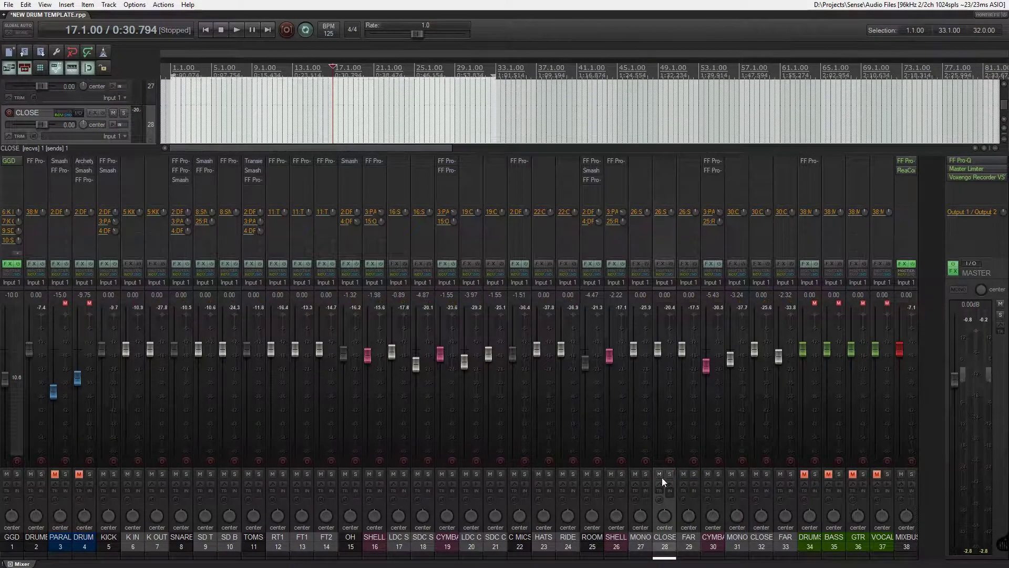
- Play the shell room MONO, CLOSE and FAR tracks one at a time in solo, clearing each solo after listening
{"action": "left_click", "coordinate": [645, 473]}
{"action": "key", "text": "space"}
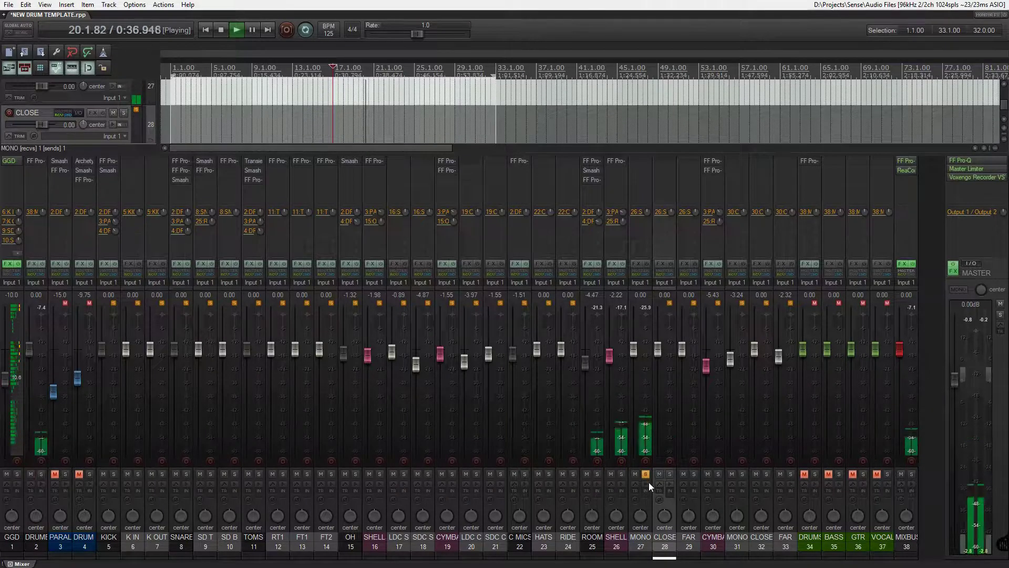
{"action": "key", "text": "space"}
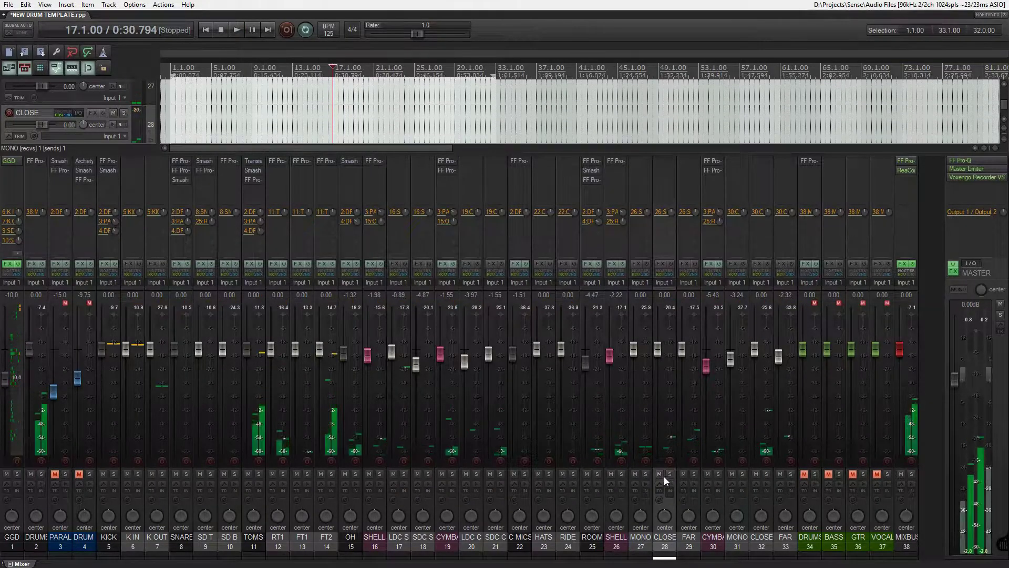
{"action": "left_click", "coordinate": [669, 475]}
{"action": "key", "text": "space"}
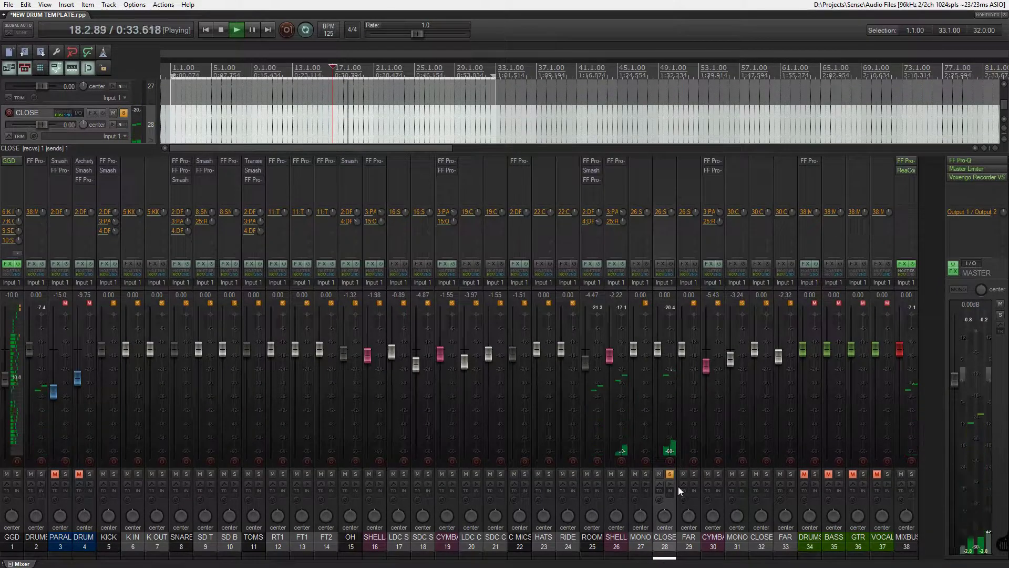
{"action": "left_click", "coordinate": [671, 475]}
{"action": "key", "text": "space"}
{"action": "left_click", "coordinate": [693, 473]}
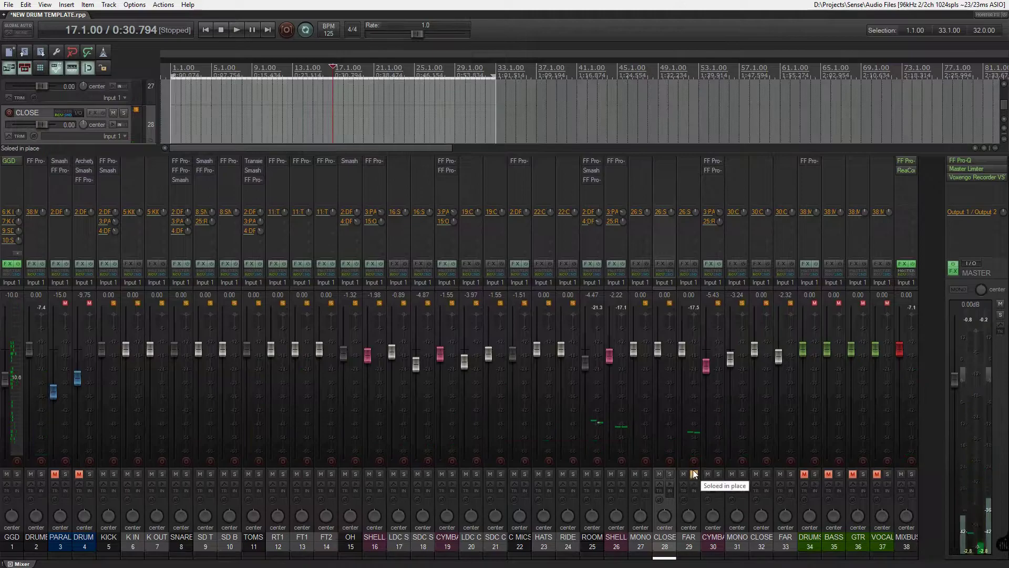
{"action": "key", "text": "space"}
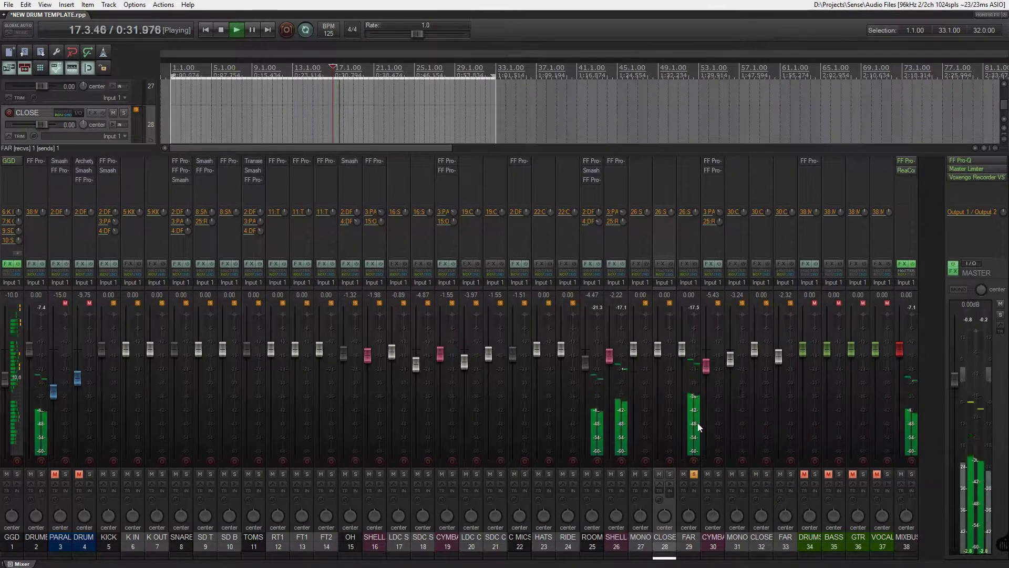
{"action": "key", "text": "space"}
{"action": "left_click", "coordinate": [693, 474]}
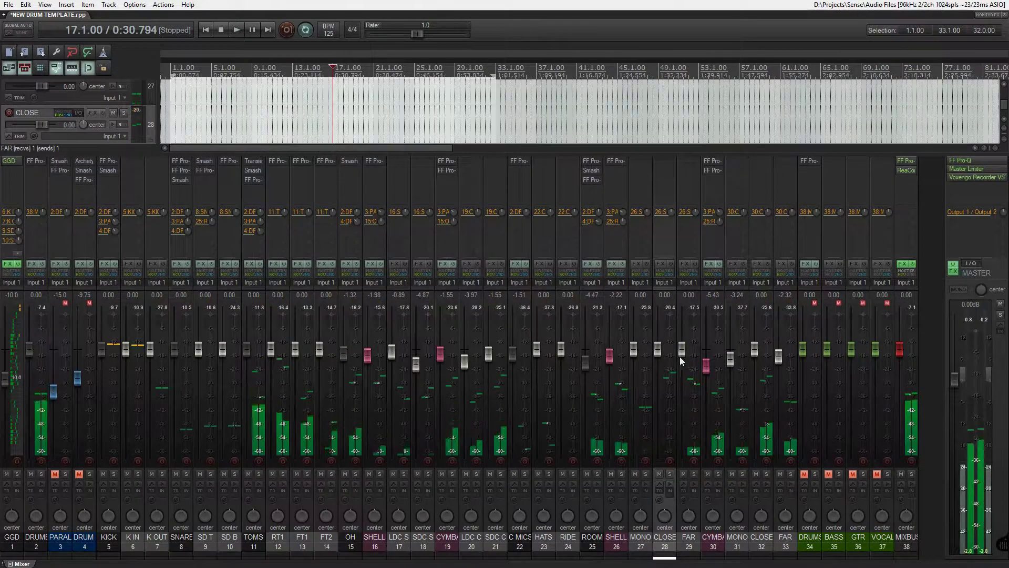
- Solo and unsolo SHELLS R, and select the cymbal room MONO, CLOSE and FAR tracks to point them out
{"action": "left_click", "coordinate": [623, 475]}
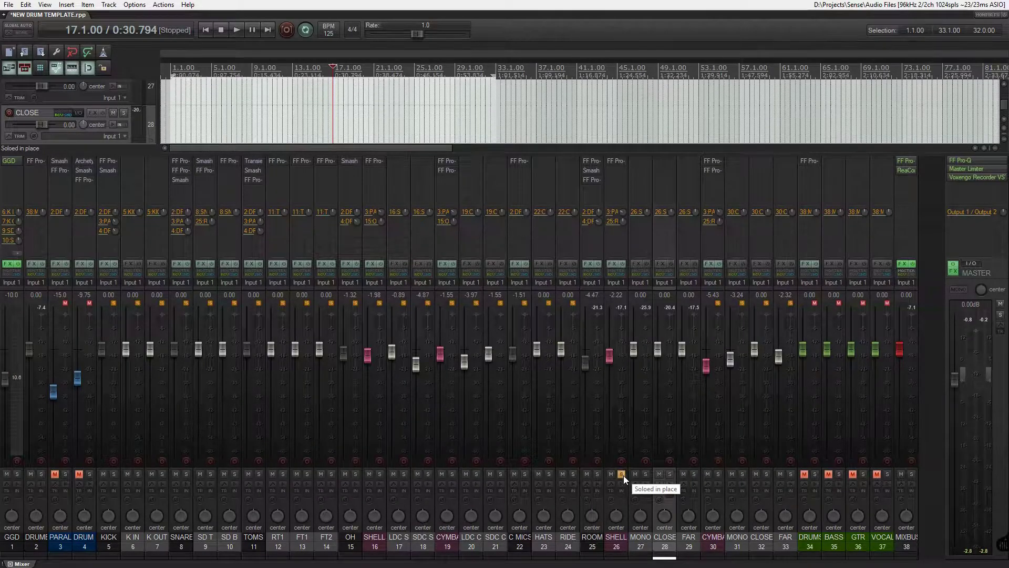
{"action": "left_click", "coordinate": [622, 475]}
{"action": "left_click", "coordinate": [737, 548]}
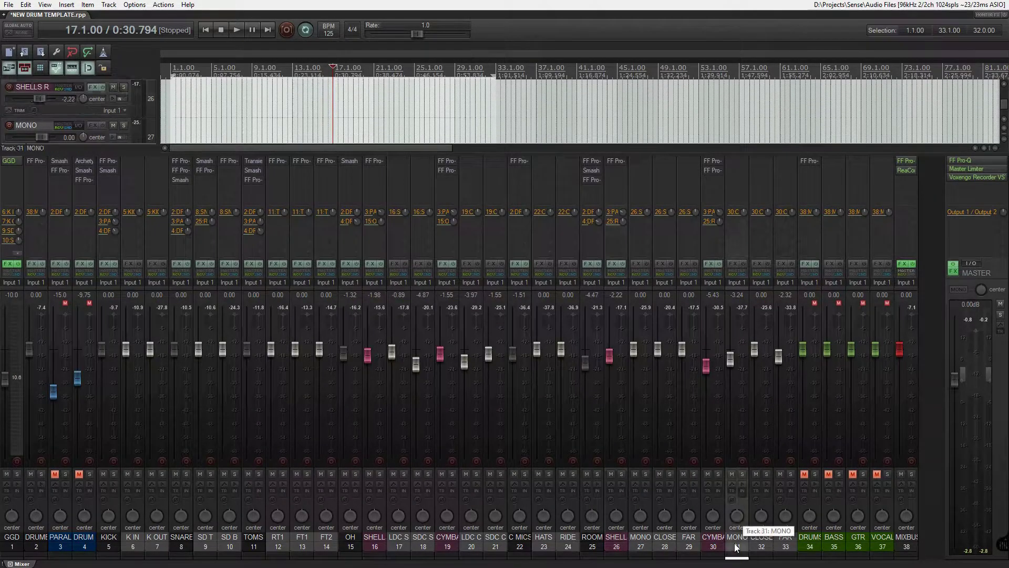
{"action": "left_click", "coordinate": [784, 547], "text": "shift"}
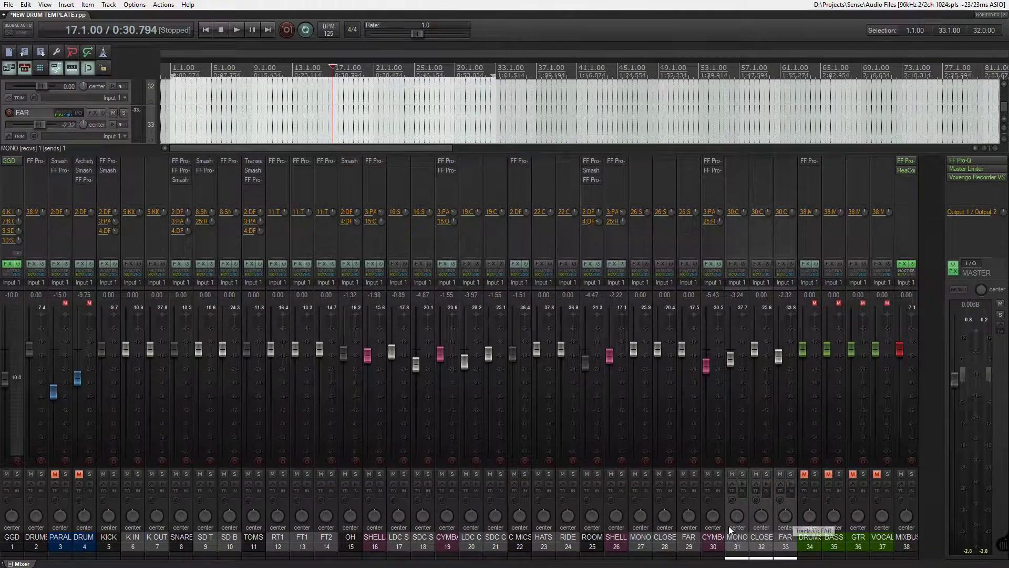
- Select the CYMBALS R bus and solo it together with the SHELLS R bus
{"action": "left_click", "coordinate": [716, 541]}
{"action": "left_click", "coordinate": [718, 475]}
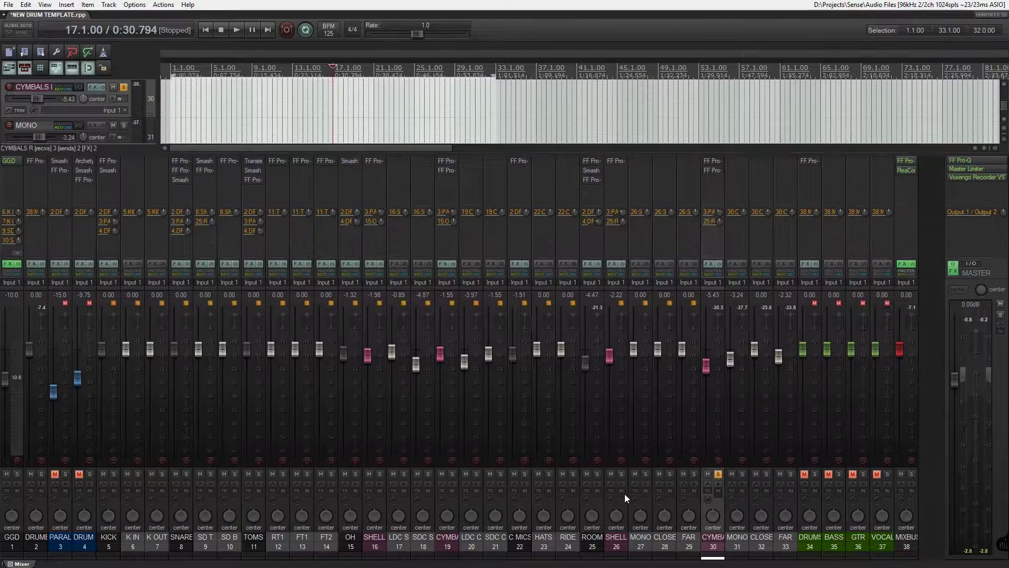
{"action": "left_click", "coordinate": [622, 474]}
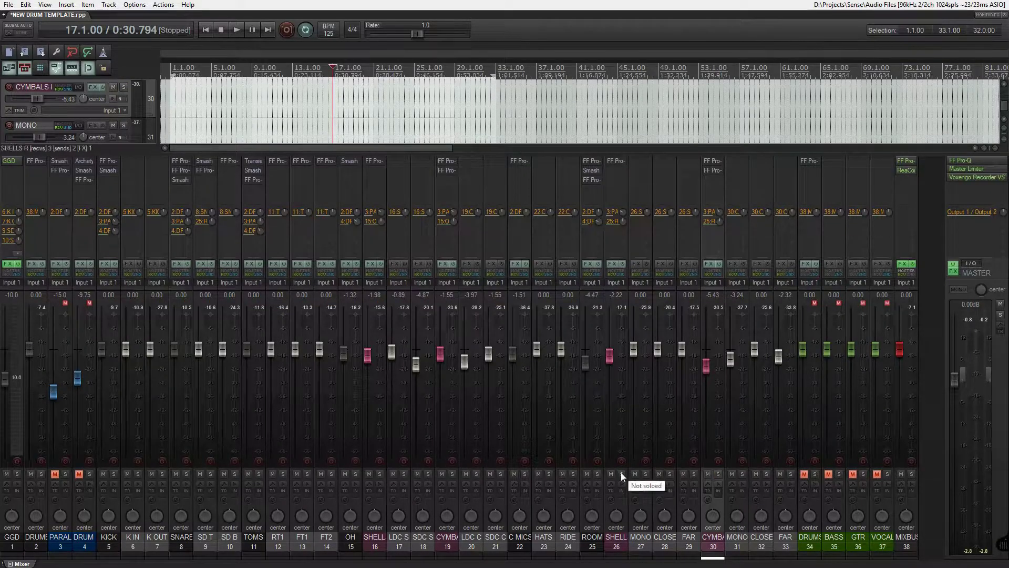
{"action": "left_click", "coordinate": [718, 474]}
{"action": "left_click", "coordinate": [621, 473]}
- Solo only the ROOM bus, play the drums through it, stop playback and clear the solo
{"action": "left_click", "coordinate": [596, 527]}
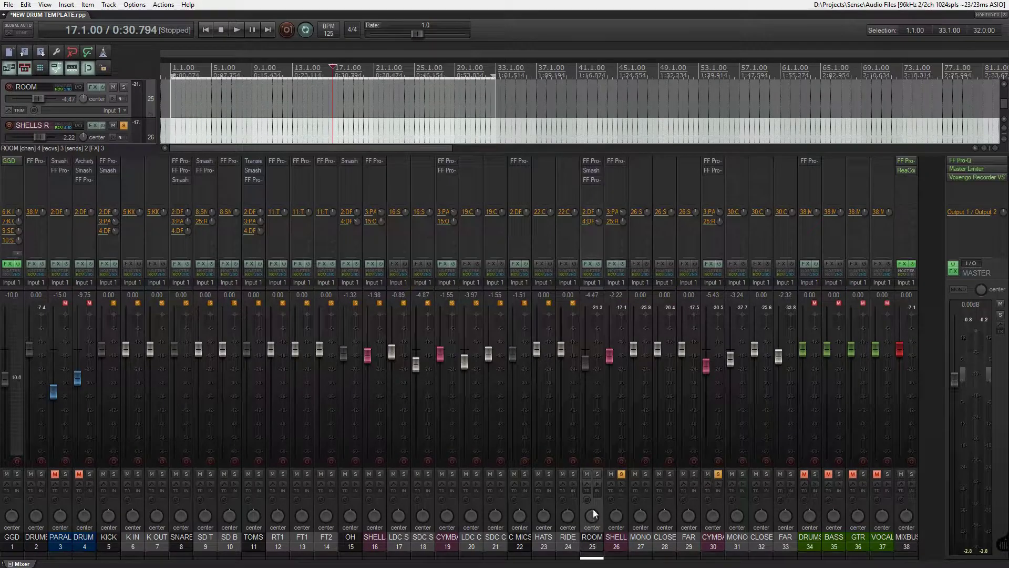
{"action": "left_click", "coordinate": [598, 475], "text": "ctrl+alt"}
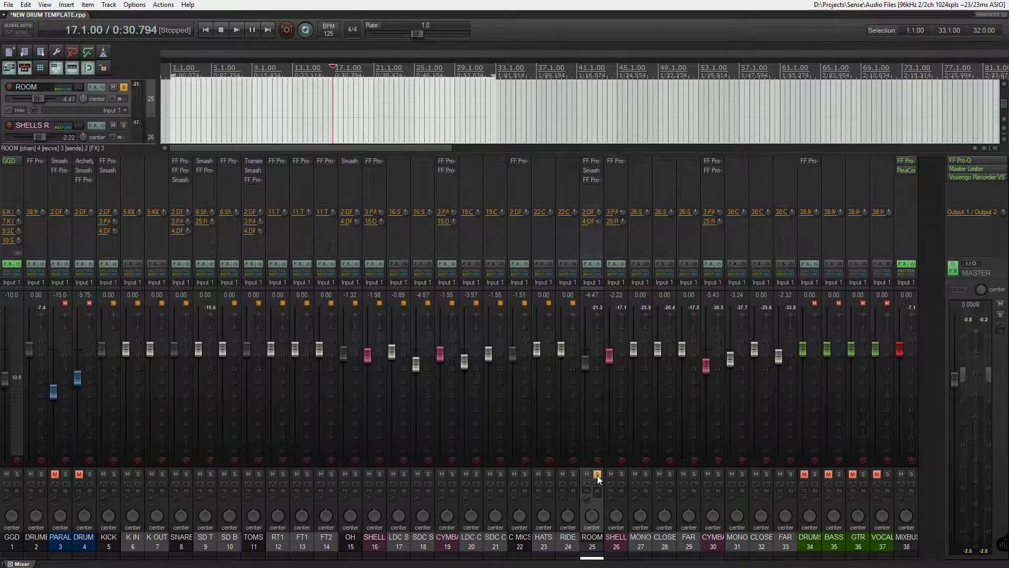
{"action": "key", "text": "space"}
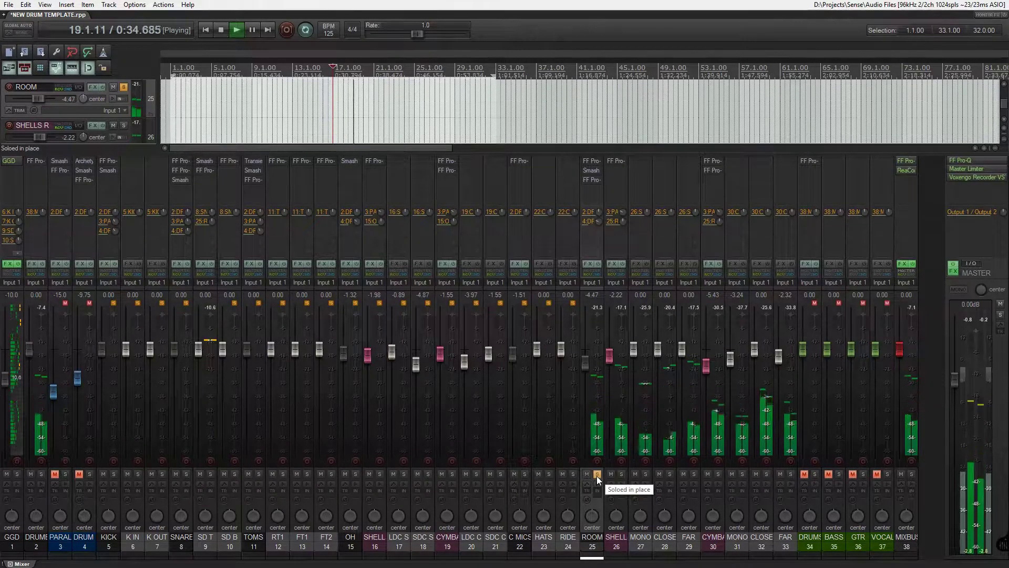
{"action": "key", "text": "space"}
{"action": "left_click", "coordinate": [597, 476]}
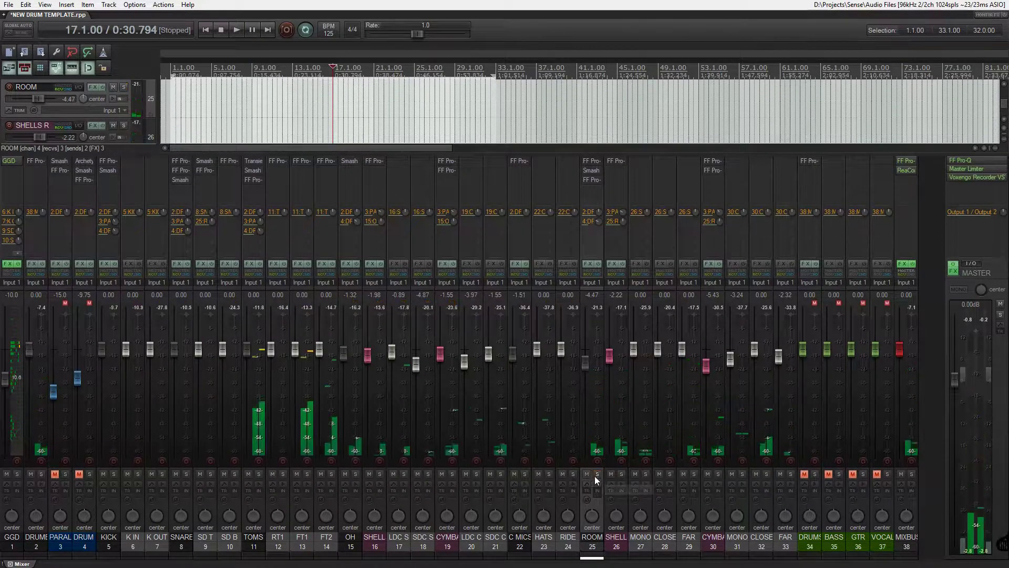
- Add the C MICS, OH, TOMS, SNARE and KICK bus tracks to the selection alongside ROOM
{"action": "left_click", "coordinate": [526, 536], "text": "ctrl"}
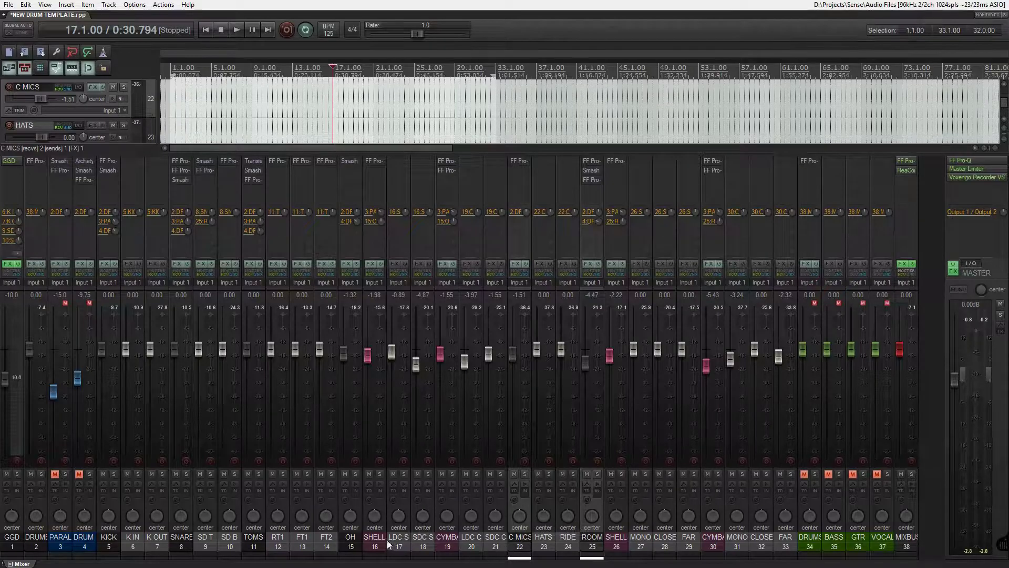
{"action": "left_click", "coordinate": [356, 536], "text": "ctrl"}
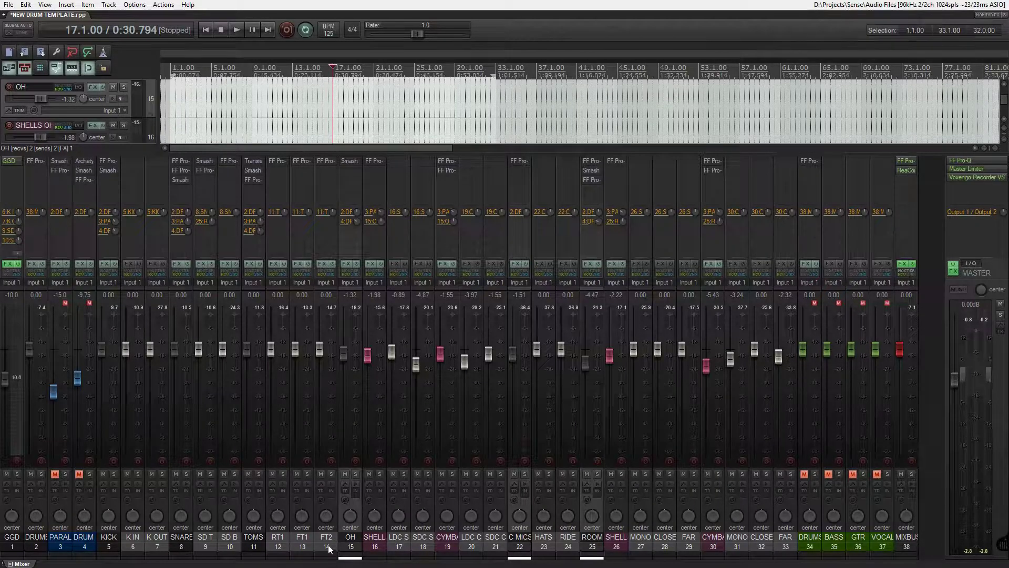
{"action": "left_click", "coordinate": [249, 535], "text": "ctrl"}
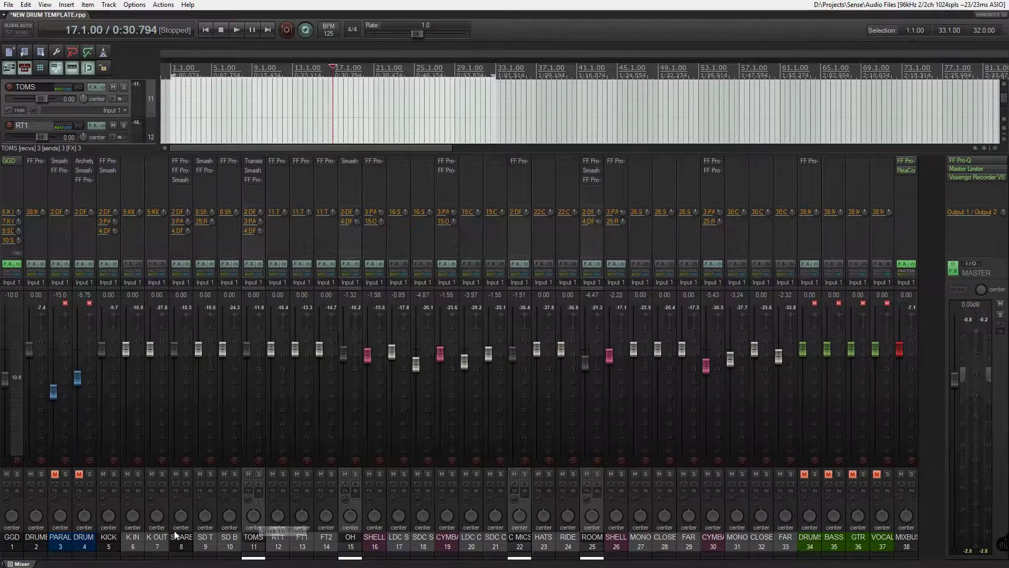
{"action": "left_click", "coordinate": [185, 538], "text": "ctrl"}
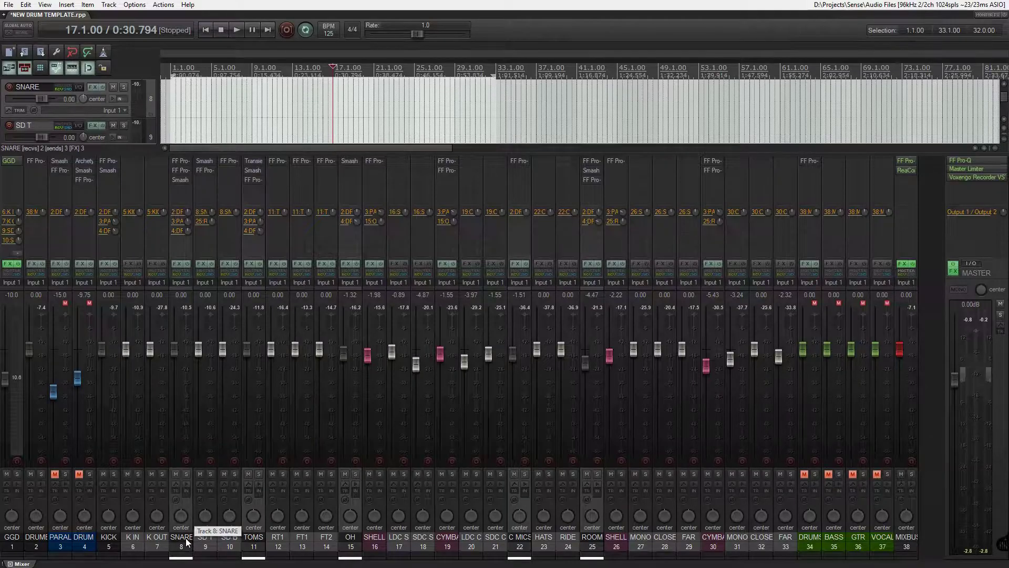
{"action": "left_click", "coordinate": [114, 538], "text": "ctrl"}
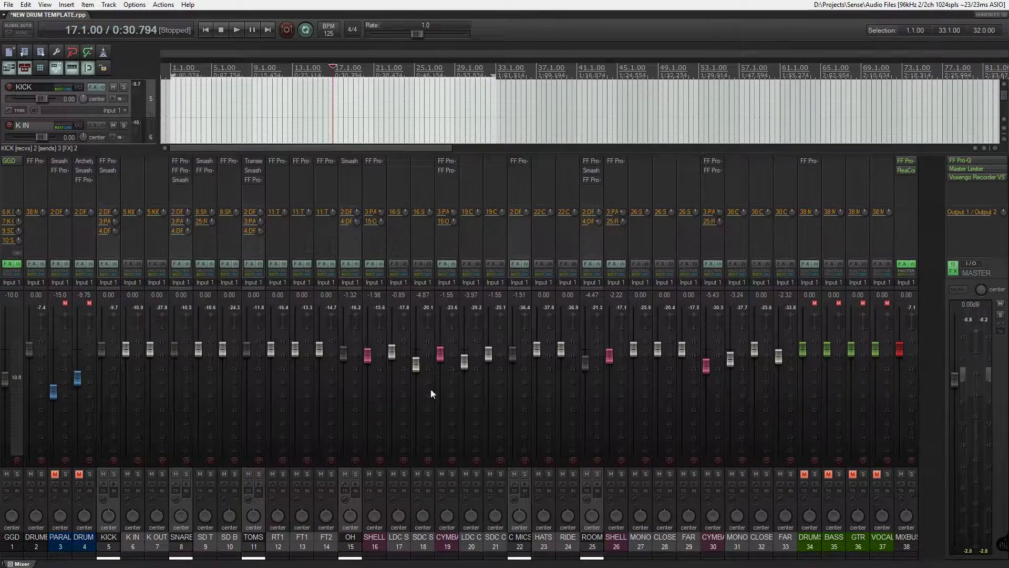
- Select the DRUMBUS, PARALLEL COMP and DRUM VERB tracks one after another to point them out
{"action": "left_click", "coordinate": [39, 532]}
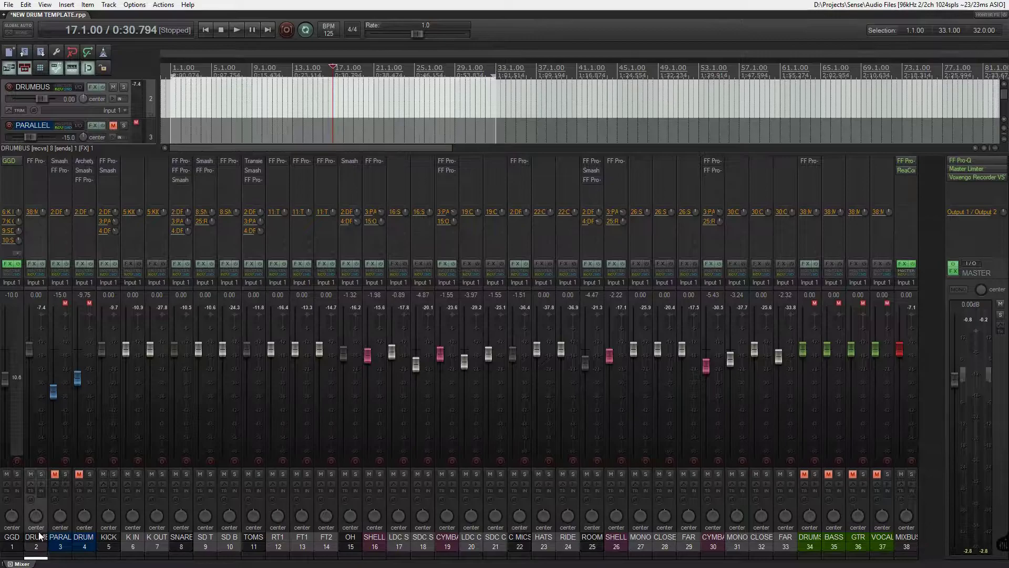
{"action": "left_click", "coordinate": [43, 475]}
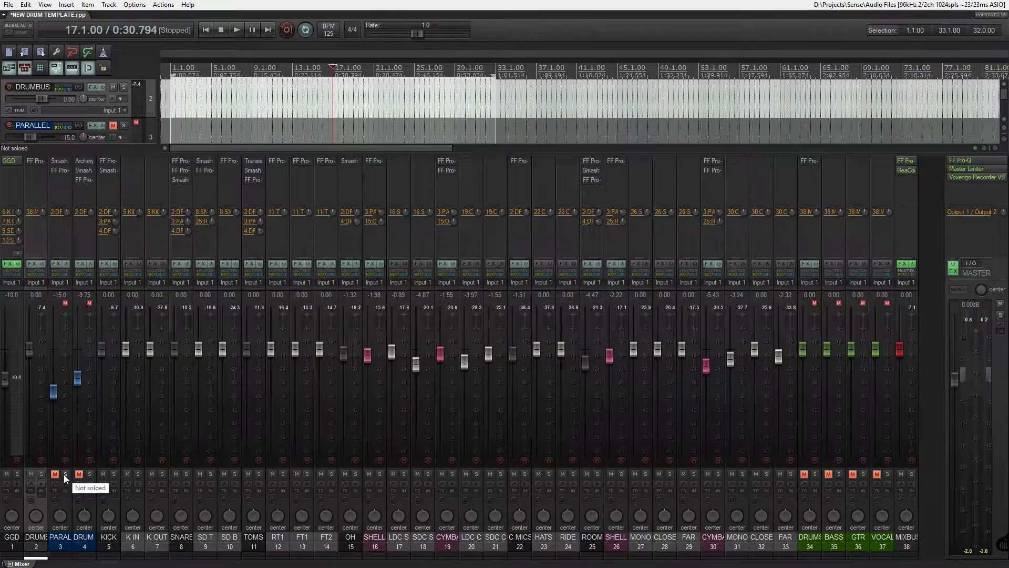
{"action": "left_click", "coordinate": [67, 542]}
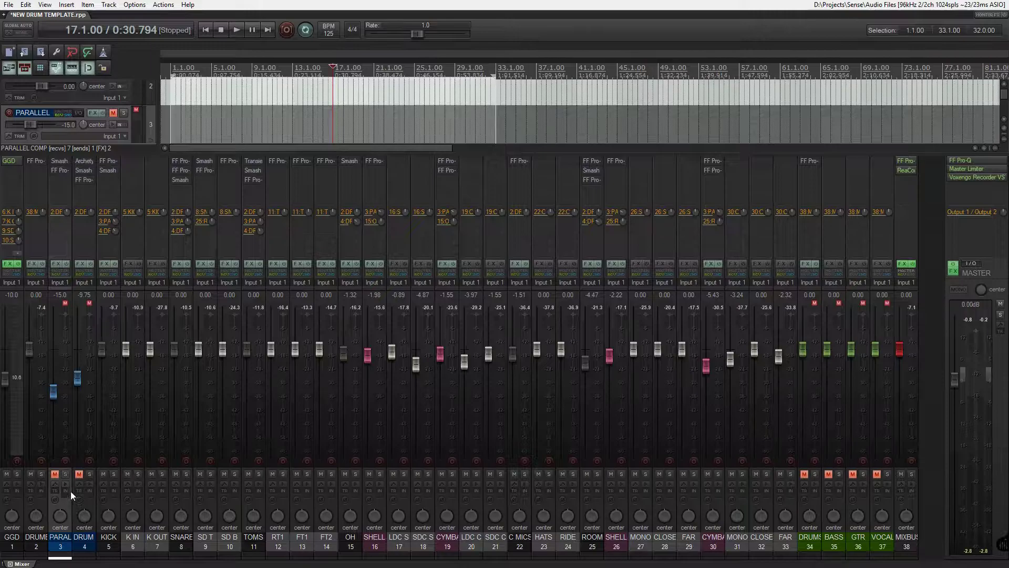
{"action": "left_click", "coordinate": [78, 541]}
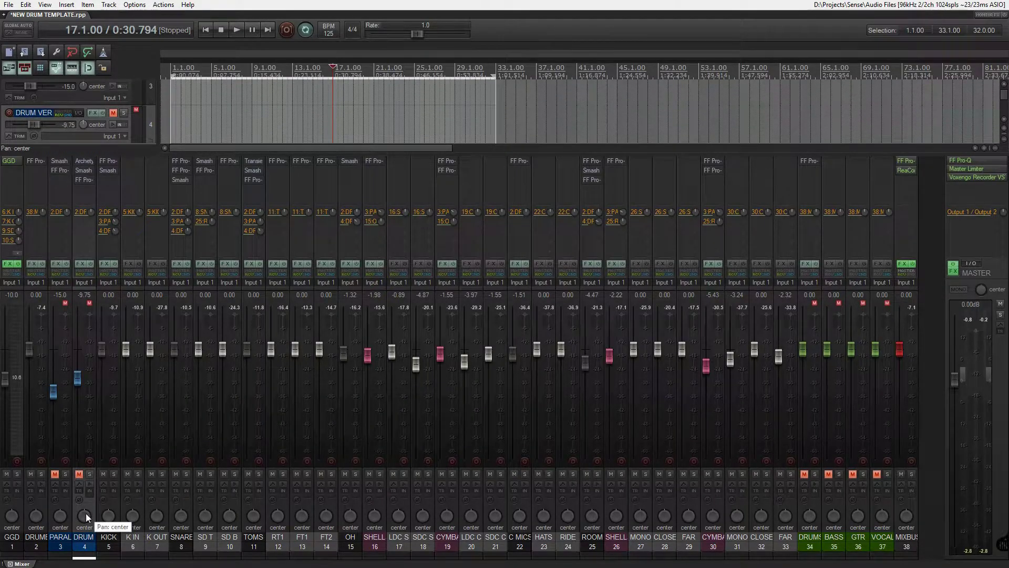
- Open the routing window of the DRUM VERB track, review its sends and receives, and close it
{"action": "right_click", "coordinate": [78, 213]}
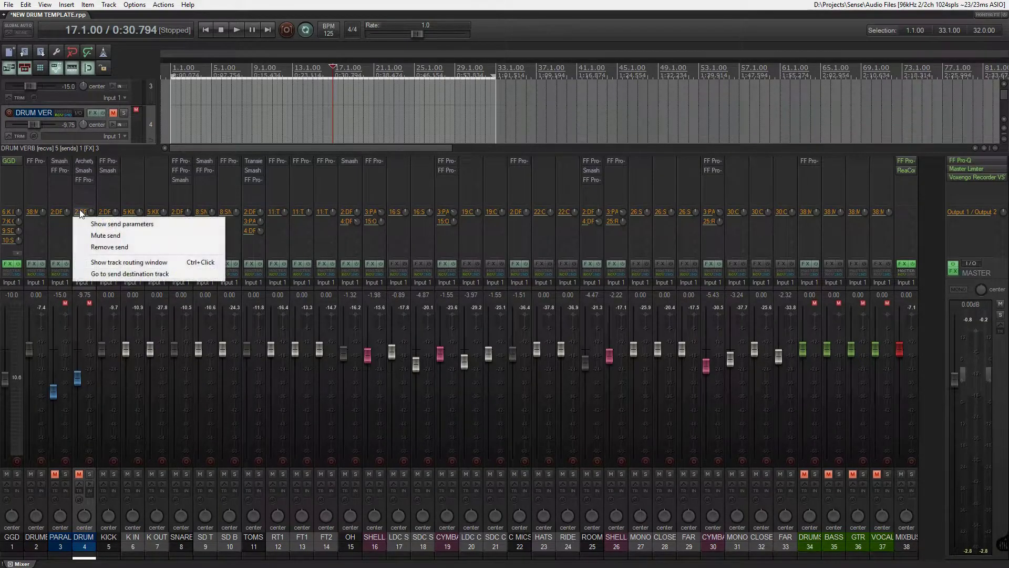
{"action": "left_click", "coordinate": [117, 266]}
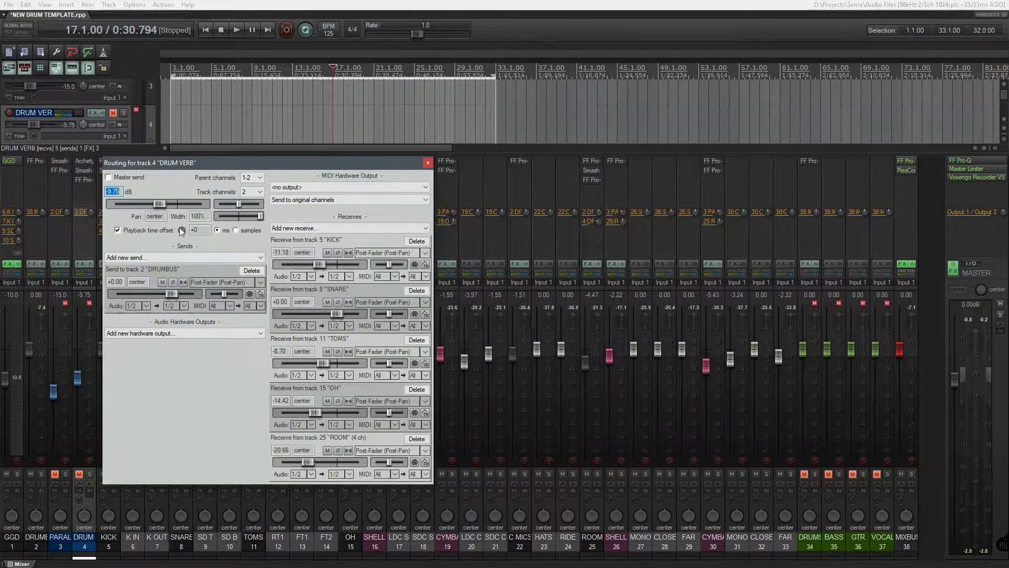
{"action": "left_click", "coordinate": [428, 163]}
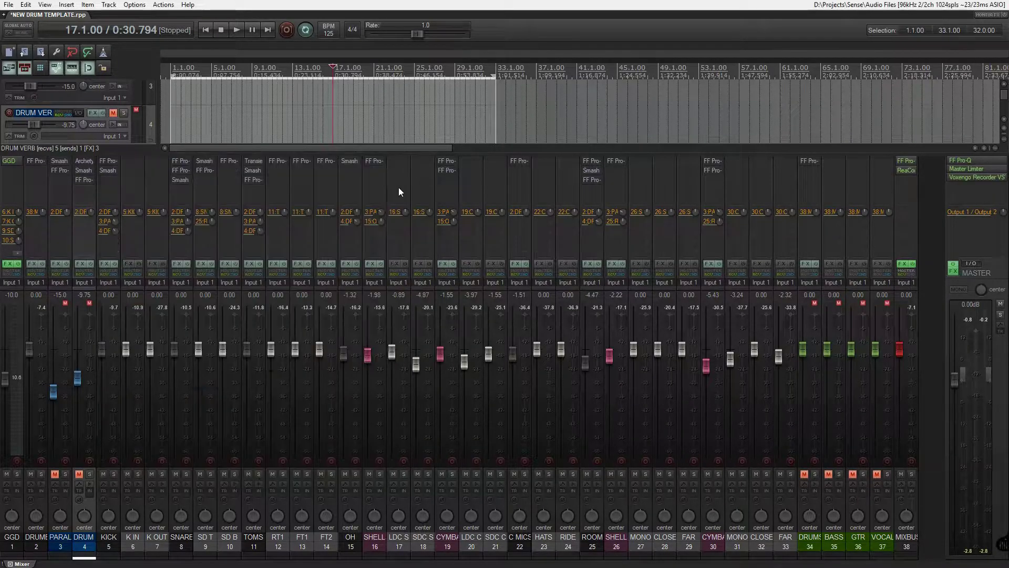
- In the PARALLEL COMP track's routing, set the TOMS receive to -4.47 dB and the CYMBALS OH receive to -14.58 dB
{"action": "right_click", "coordinate": [61, 212]}
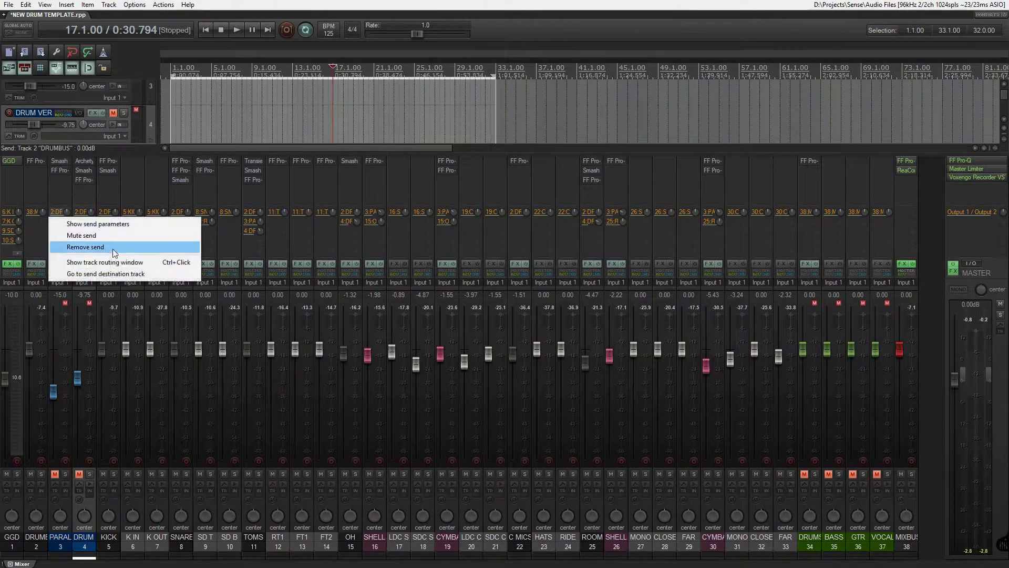
{"action": "left_click", "coordinate": [128, 262]}
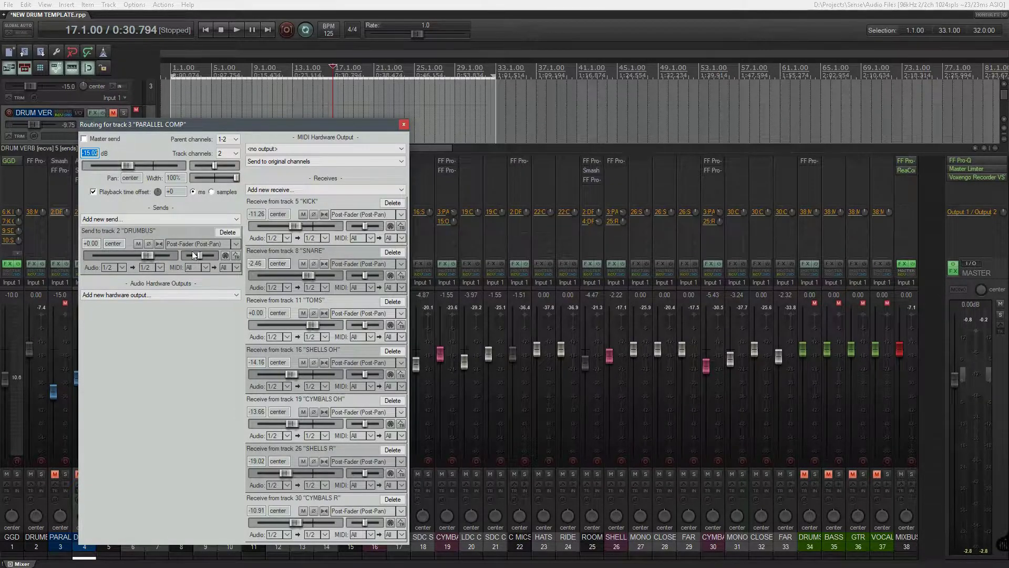
{"action": "left_click_drag", "start_coordinate": [186, 129], "coordinate": [280, 108]}
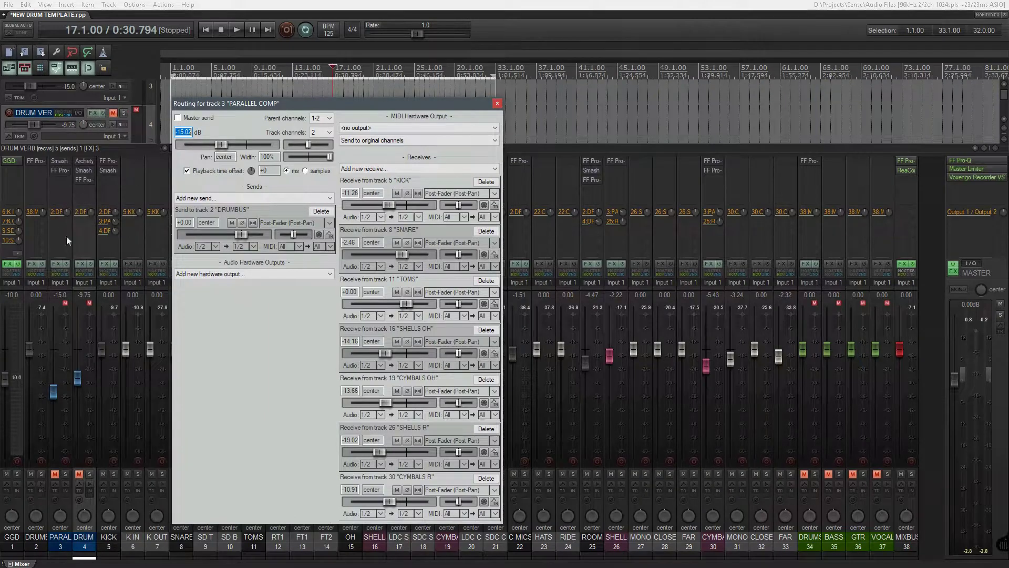
{"action": "left_click", "coordinate": [79, 473]}
{"action": "left_click_drag", "start_coordinate": [400, 303], "coordinate": [396, 304]}
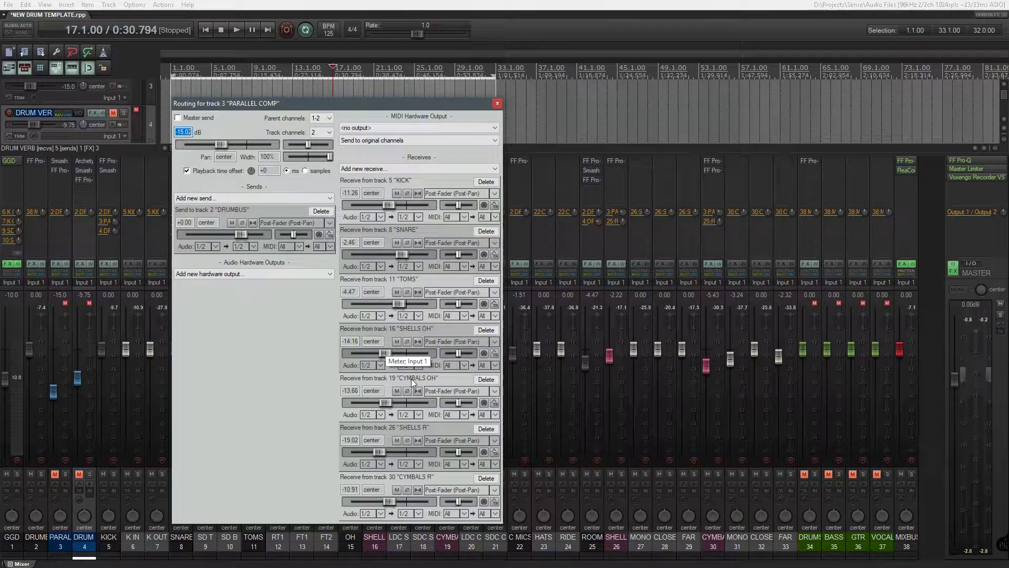
{"action": "scroll", "coordinate": [389, 405], "scroll_direction": "down", "scroll_amount": 3}
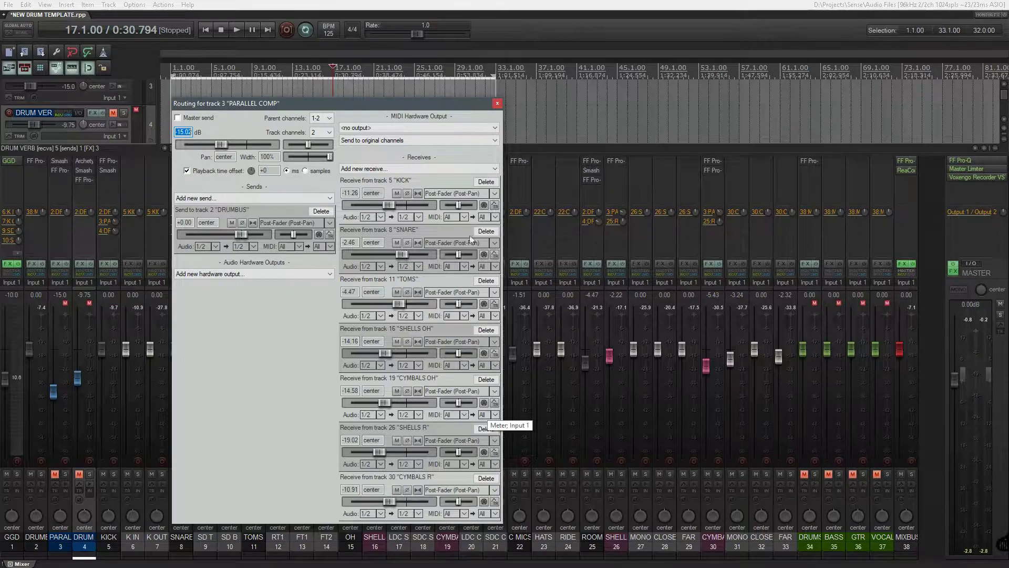
{"action": "left_click", "coordinate": [491, 108]}
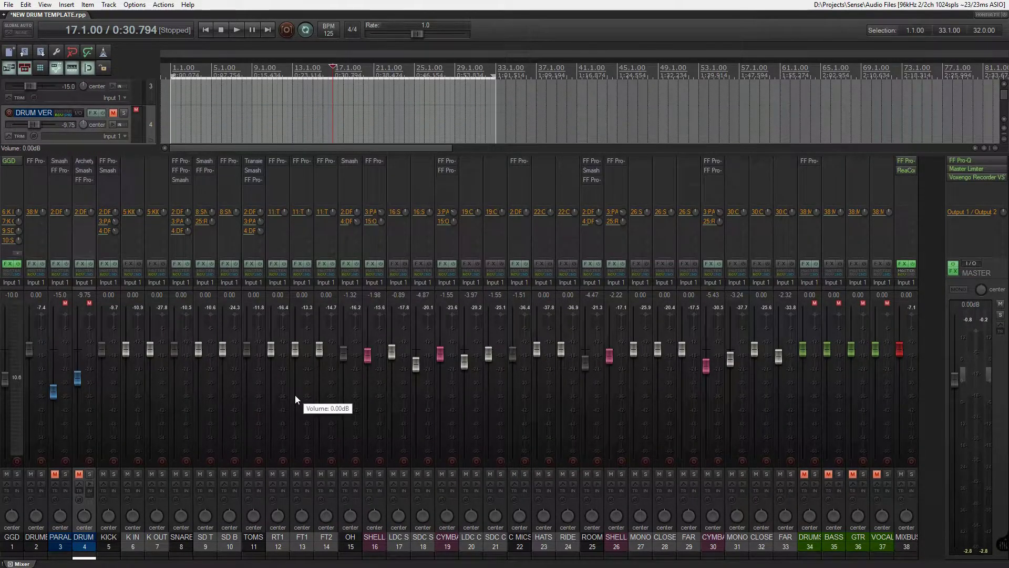
- Return the edit cursor to bar 1 and unmute the BASS and GTR tracks
{"action": "left_click", "coordinate": [172, 99]}
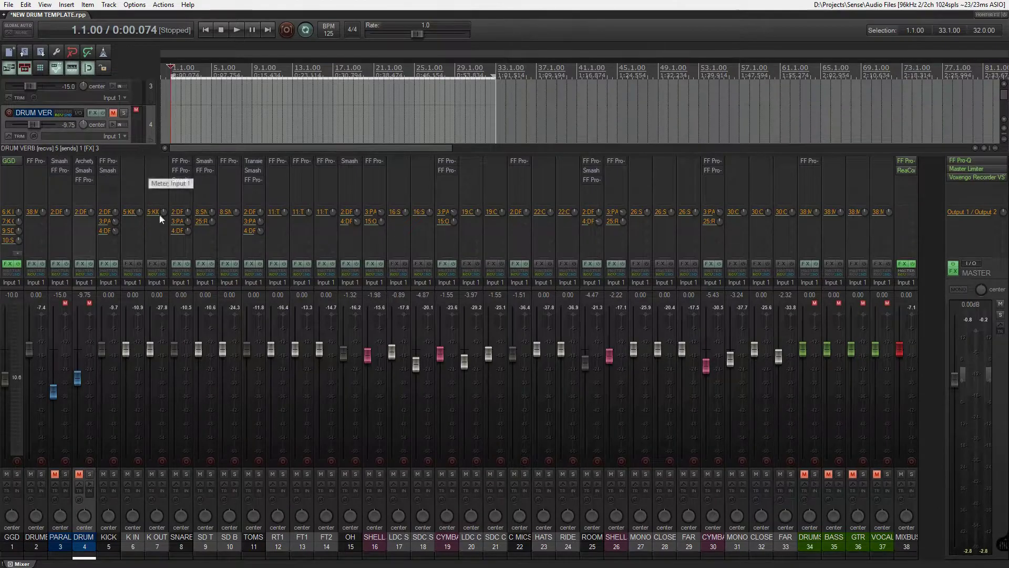
{"action": "left_click", "coordinate": [830, 474]}
{"action": "left_click", "coordinate": [852, 473]}
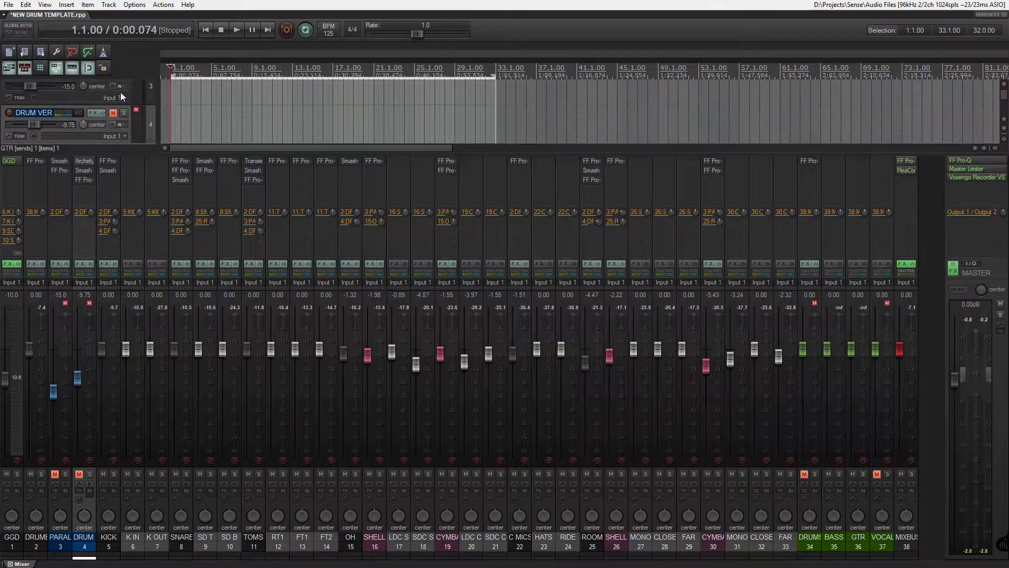
{"action": "scroll", "coordinate": [115, 100], "scroll_direction": "down", "scroll_amount": 4}
{"action": "scroll", "coordinate": [115, 105], "scroll_direction": "down", "scroll_amount": 15}
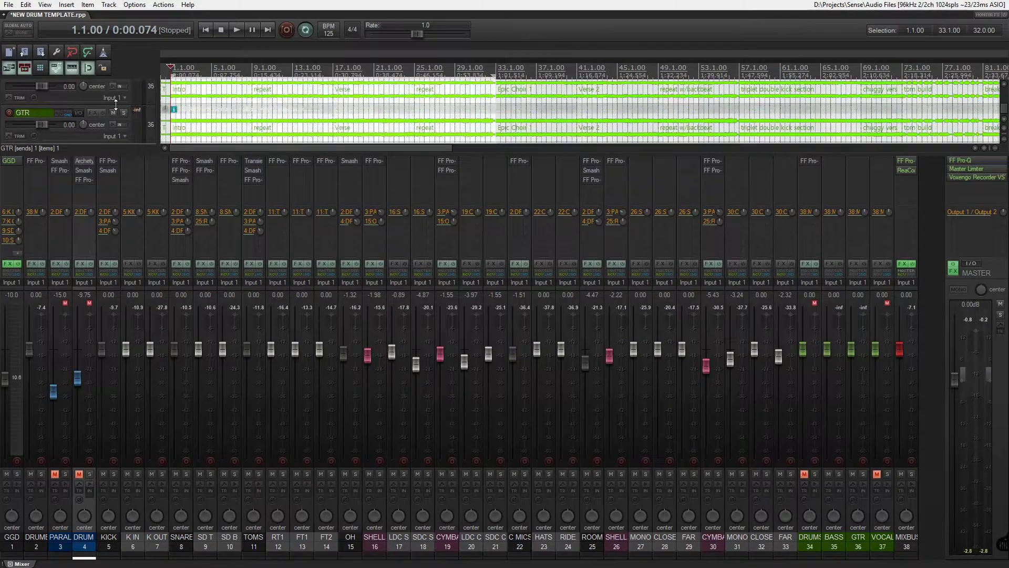
{"action": "scroll", "coordinate": [126, 112], "scroll_direction": "up", "scroll_amount": 7}
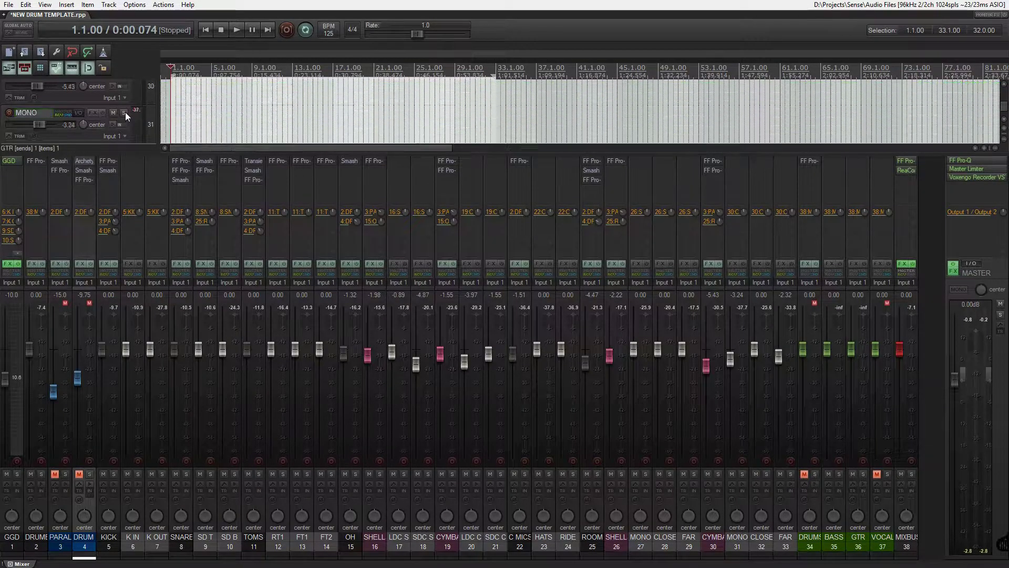
{"action": "scroll", "coordinate": [125, 112], "scroll_direction": "up", "scroll_amount": 11}
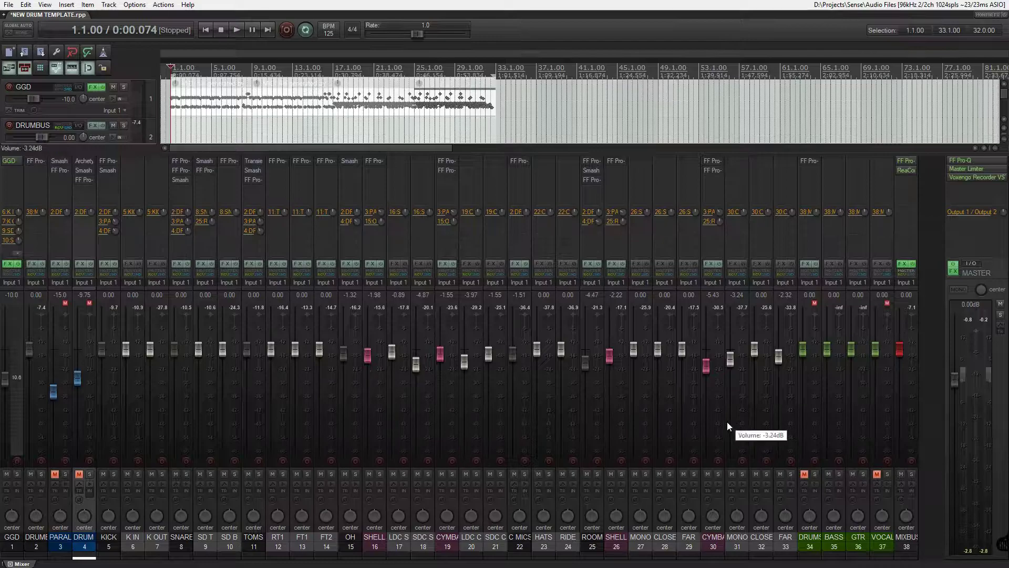
- Enable the FX on all tracks from DRUMBUS through FAR (33), and unmute PARALLEL COMP and DRUM VERB
{"action": "mouse_move", "coordinate": [412, 355]}
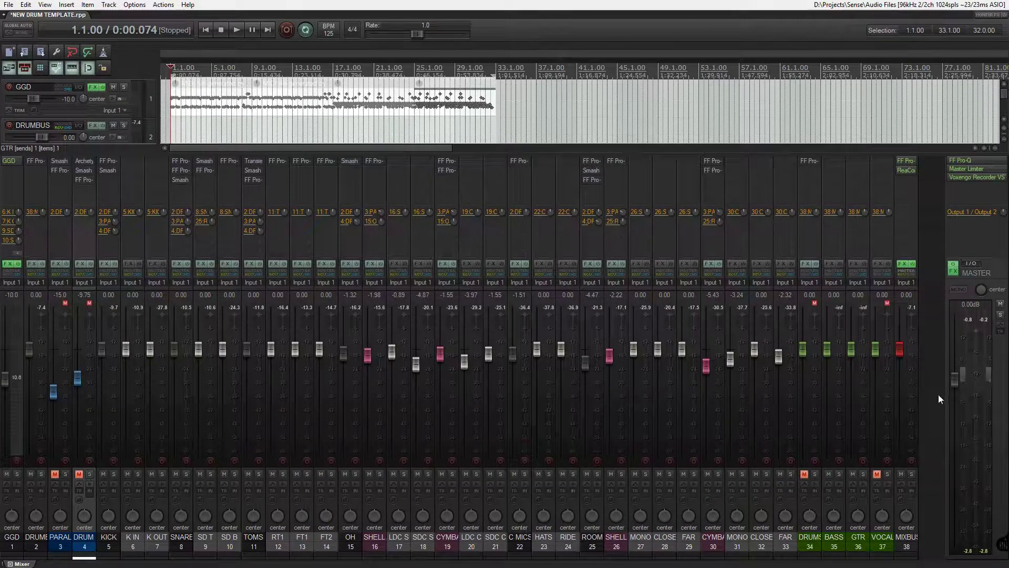
{"action": "left_click", "coordinate": [785, 532]}
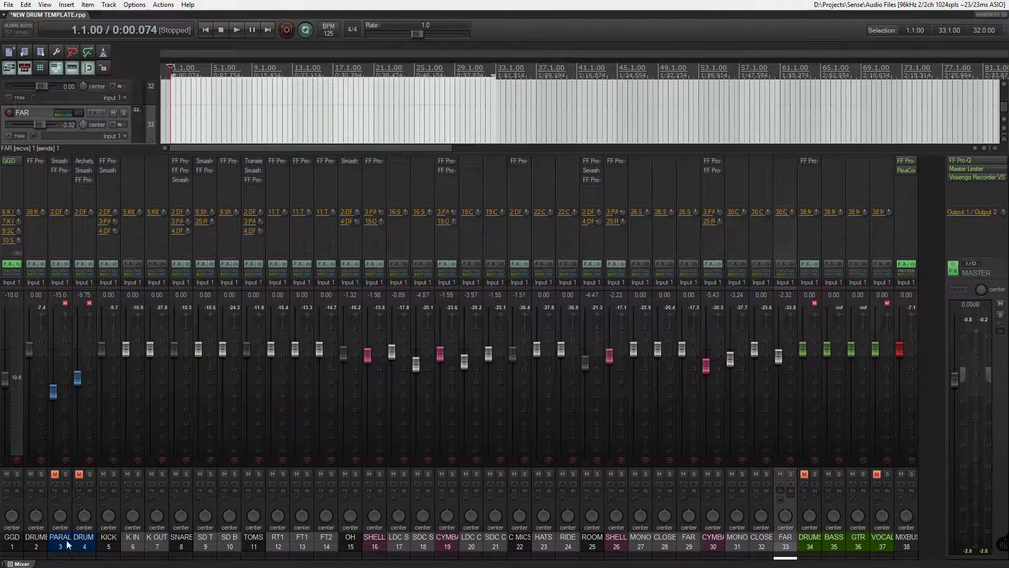
{"action": "left_click", "coordinate": [45, 541]}
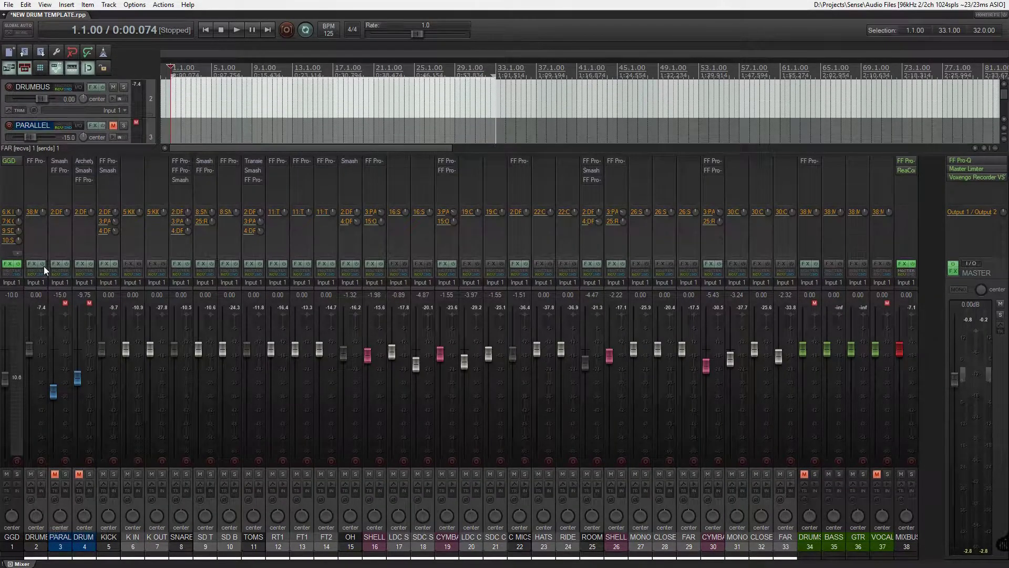
{"action": "left_click", "coordinate": [56, 474]}
{"action": "left_click", "coordinate": [78, 474]}
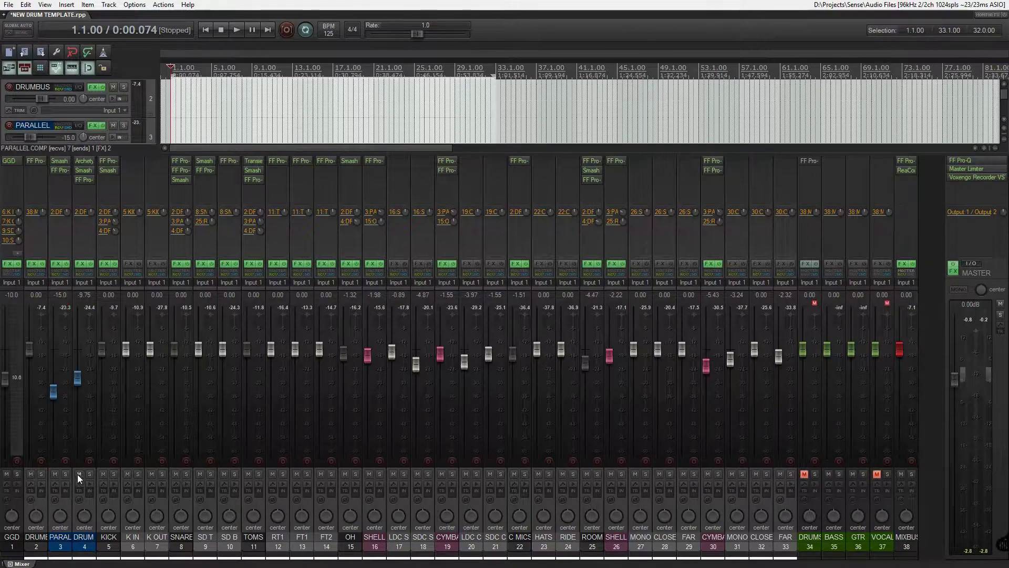
{"action": "left_click", "coordinate": [77, 539]}
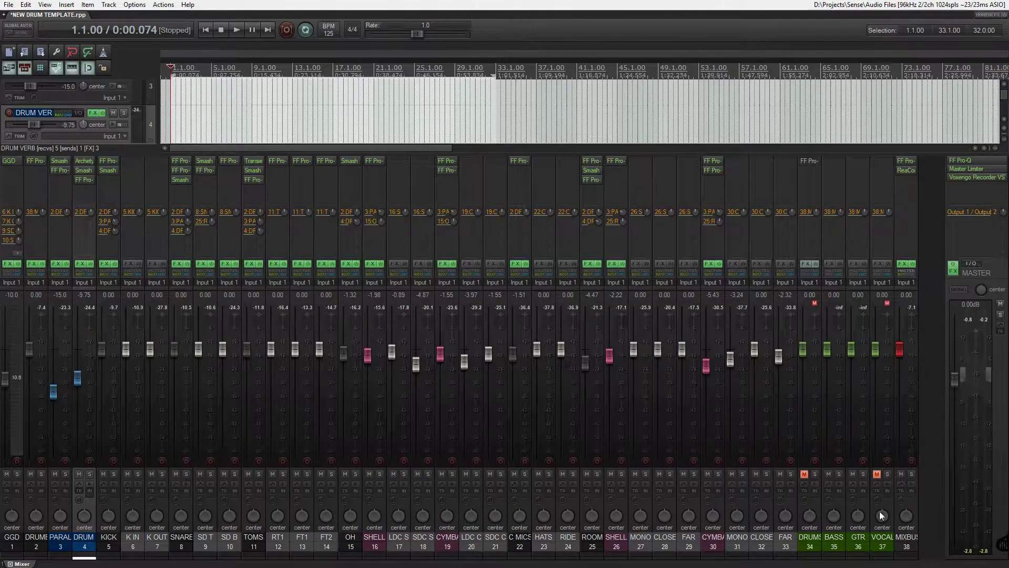
{"action": "left_click", "coordinate": [933, 497]}
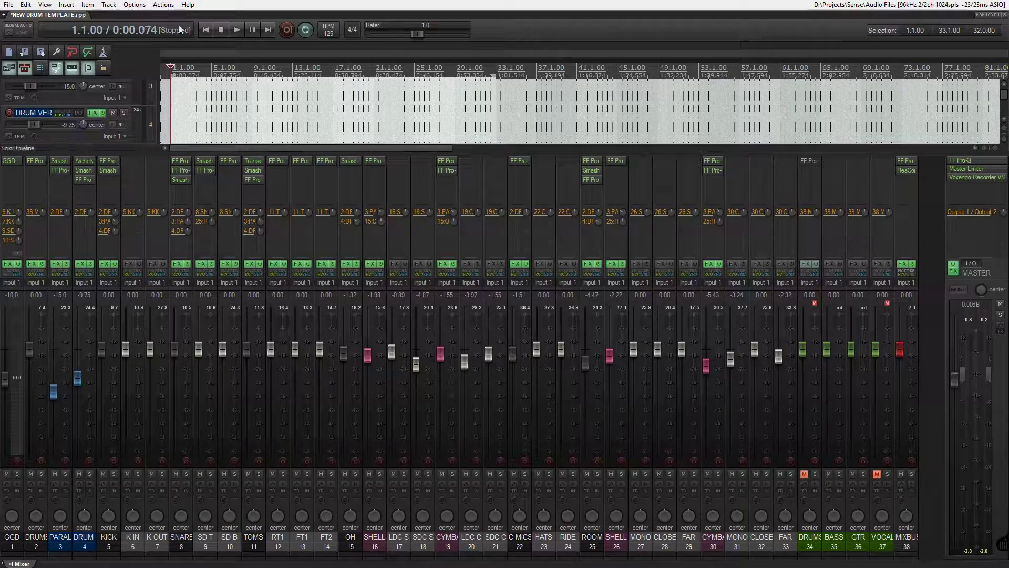
- Play the processed drums with bass and guitar from bar 1, play them again from bar 17, and stop
{"action": "key", "text": "space"}
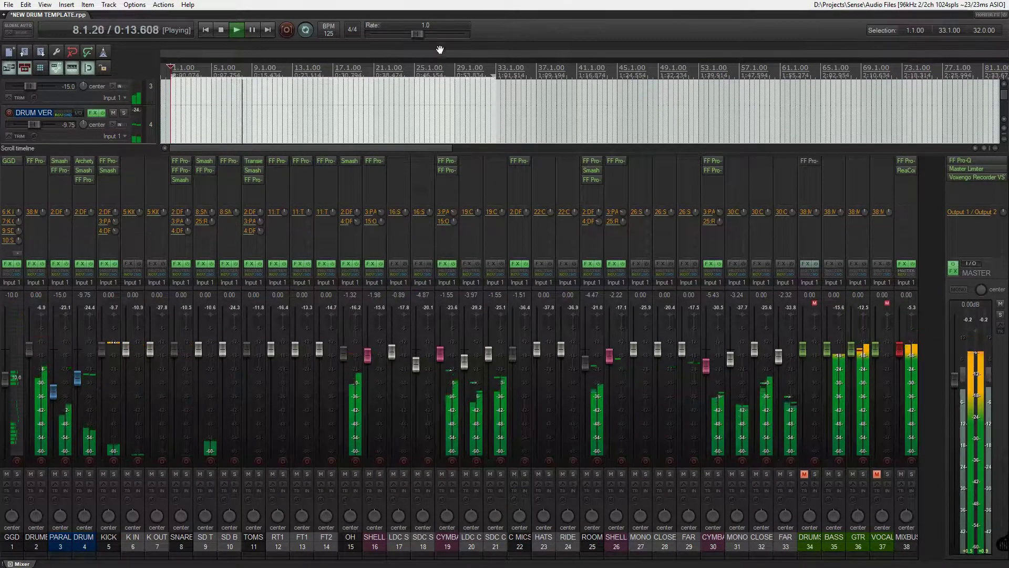
{"action": "key", "text": "space"}
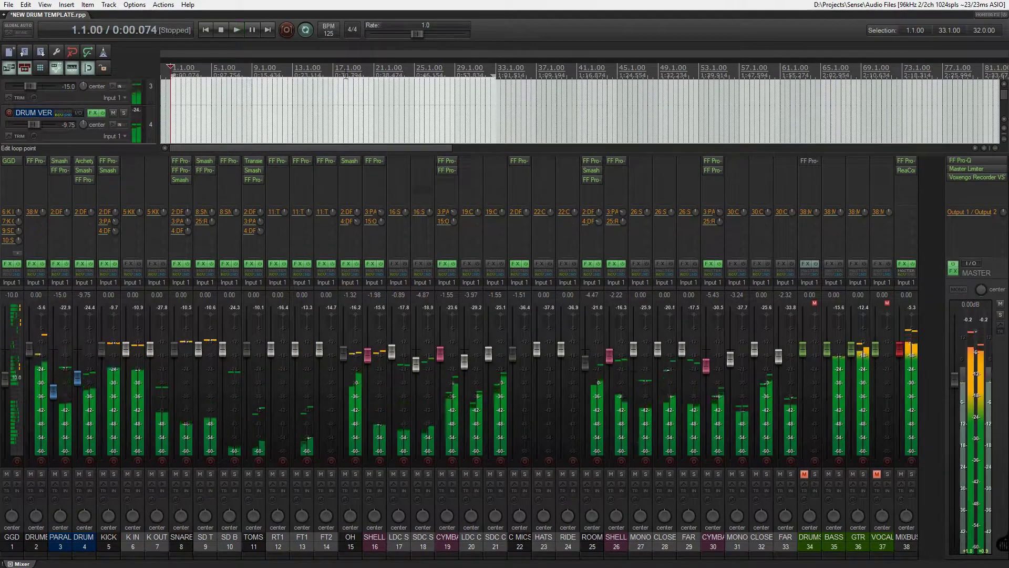
{"action": "left_click", "coordinate": [333, 70]}
{"action": "key", "text": "space"}
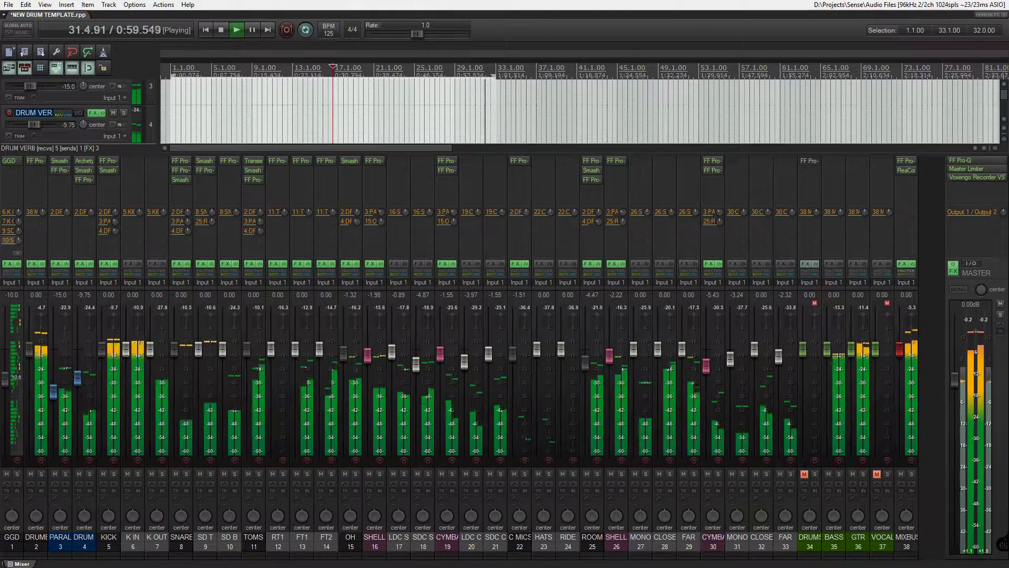
{"action": "key", "text": "space"}
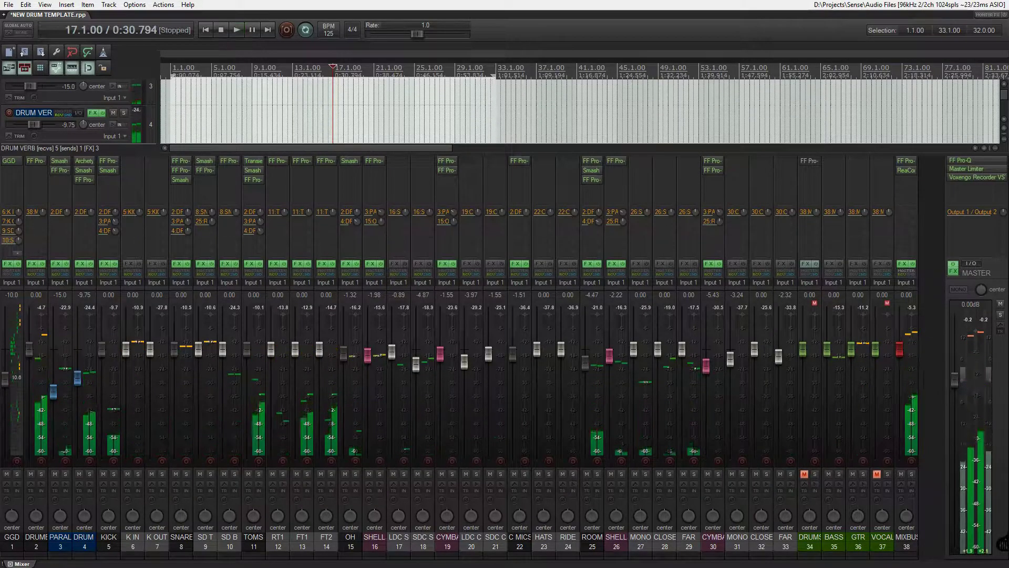
- Bypass the FX on all tracks from DRUMBUS through FAR (33), and mute PARALLEL COMP and DRUM VERB
{"action": "left_click", "coordinate": [786, 537]}
{"action": "left_click", "coordinate": [43, 536]}
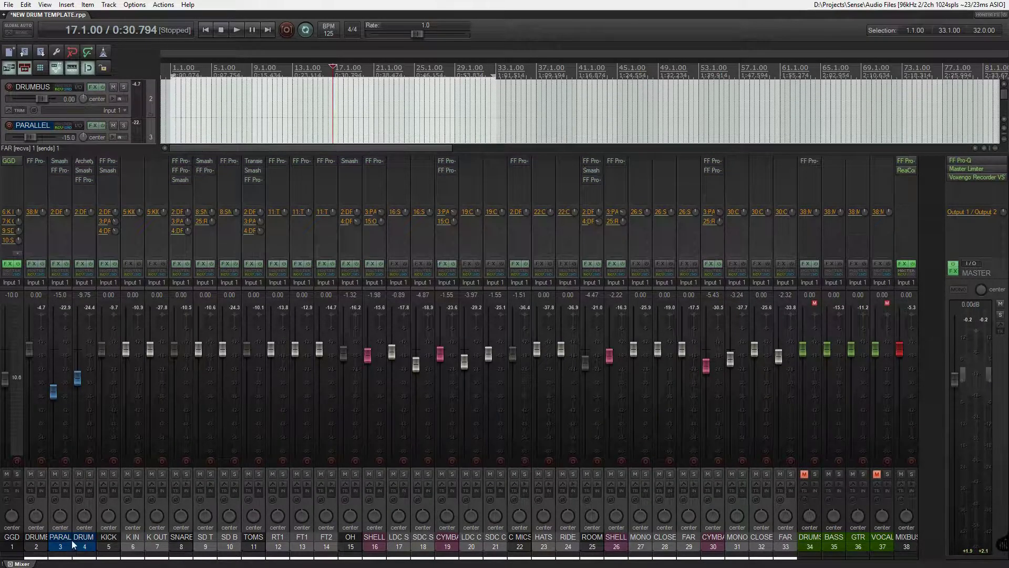
{"action": "left_click", "coordinate": [72, 543]}
{"action": "left_click", "coordinate": [54, 474]}
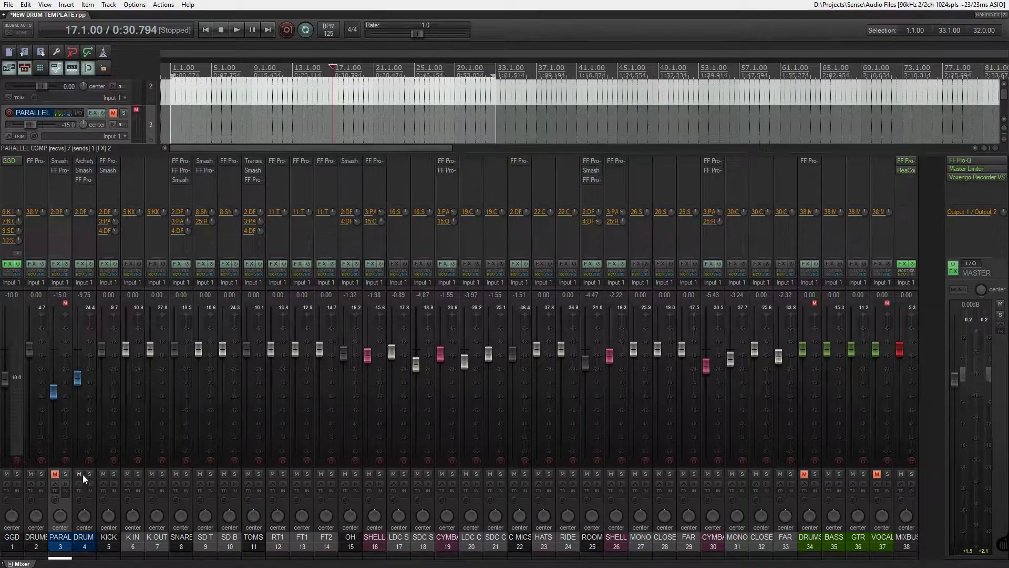
{"action": "left_click", "coordinate": [80, 474]}
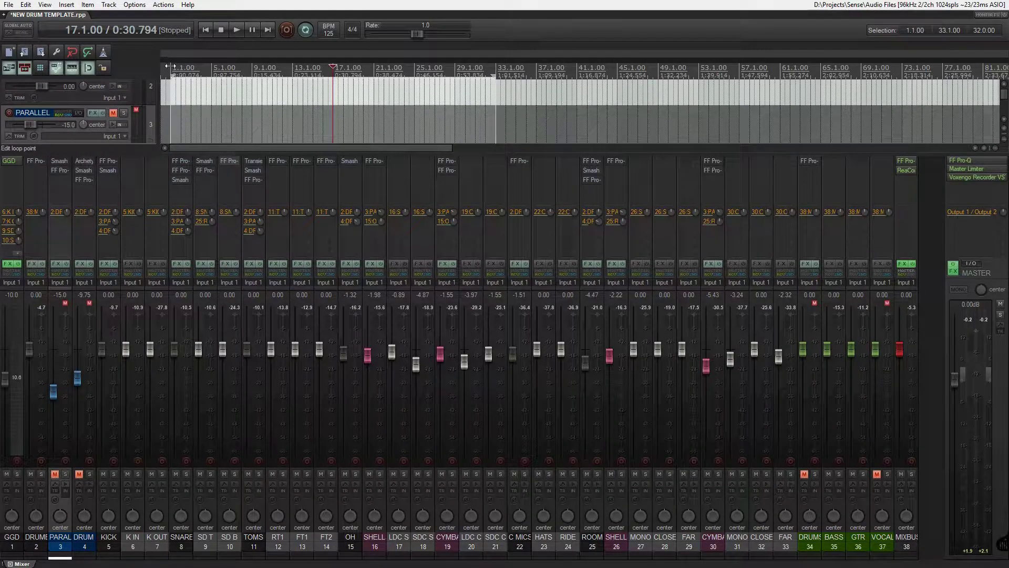
- Play the mix with bypassed drum processing from bars 1 and 17, stop, and return the edit cursor to bar 1
{"action": "key", "text": "space"}
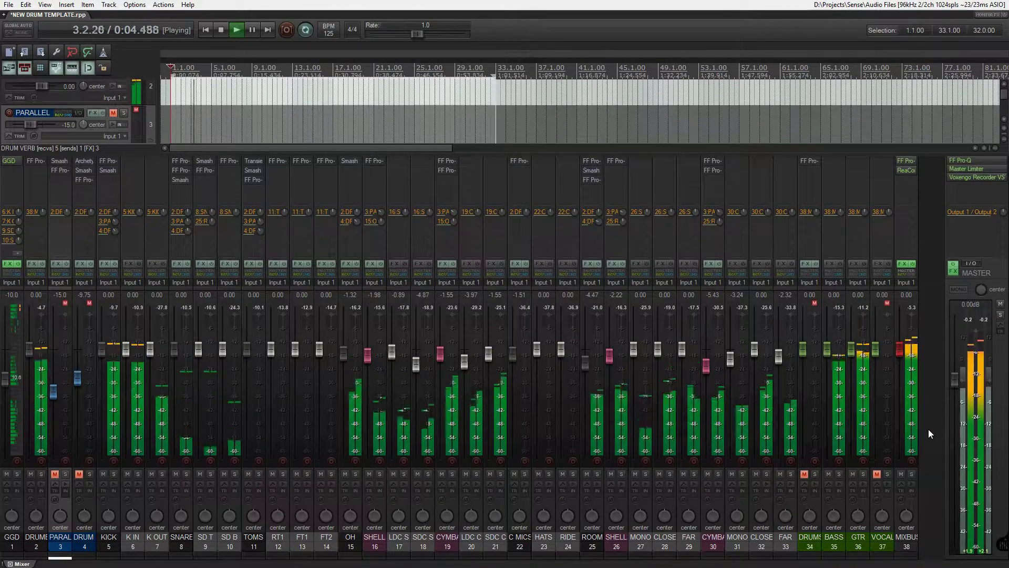
{"action": "key", "text": "space"}
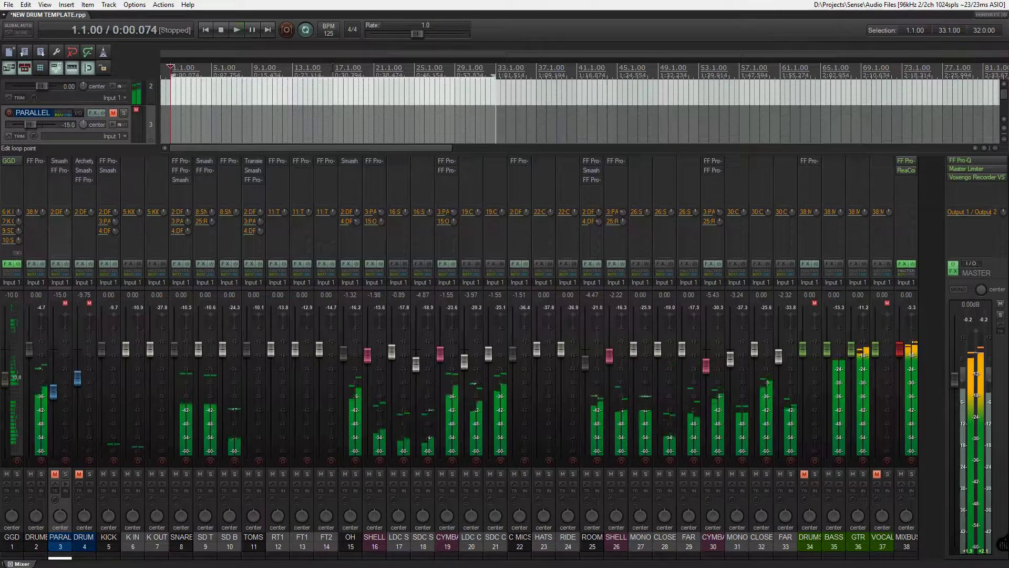
{"action": "left_click", "coordinate": [333, 69]}
{"action": "key", "text": "space"}
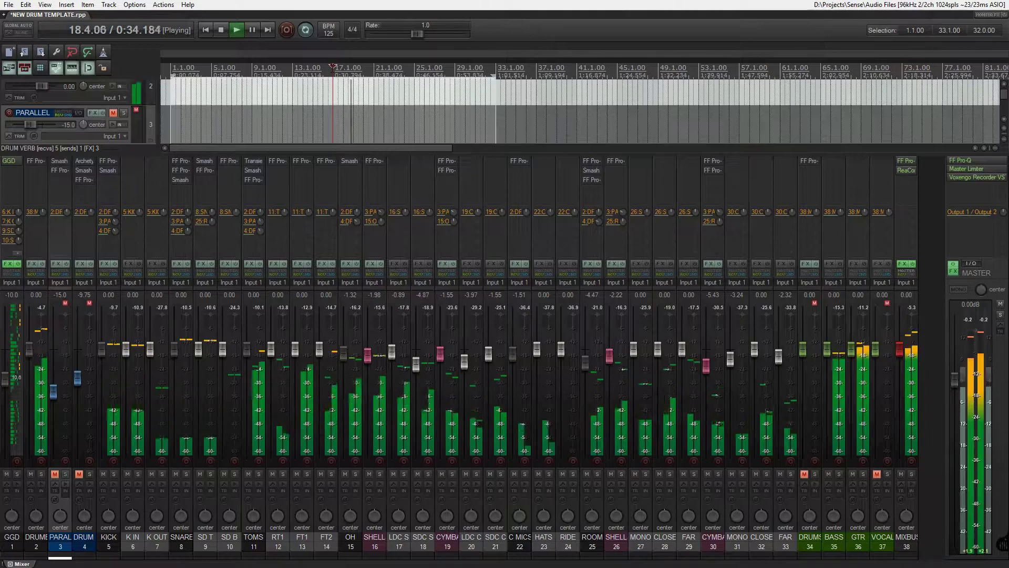
{"action": "key", "text": "space"}
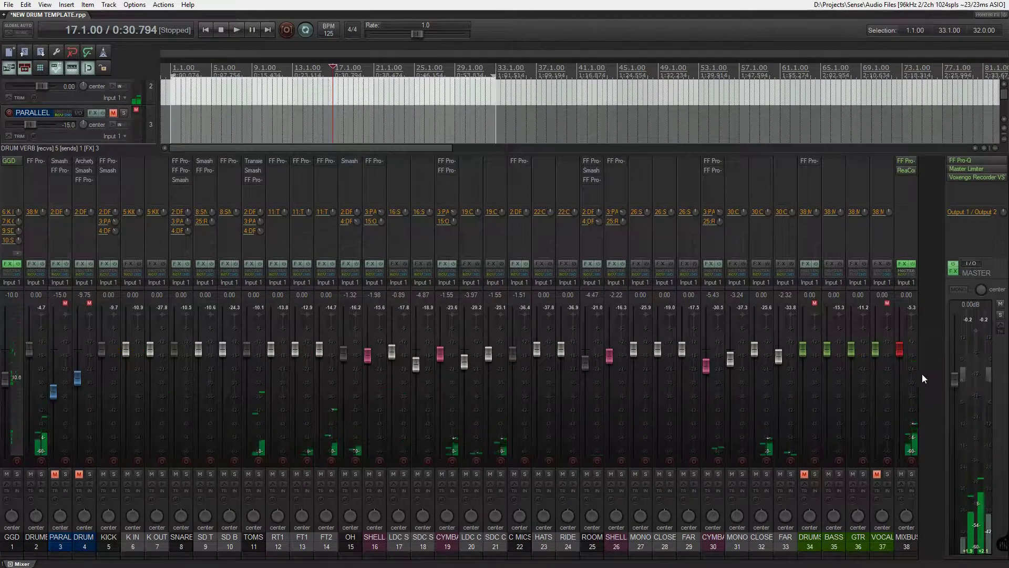
{"action": "left_click", "coordinate": [167, 66]}
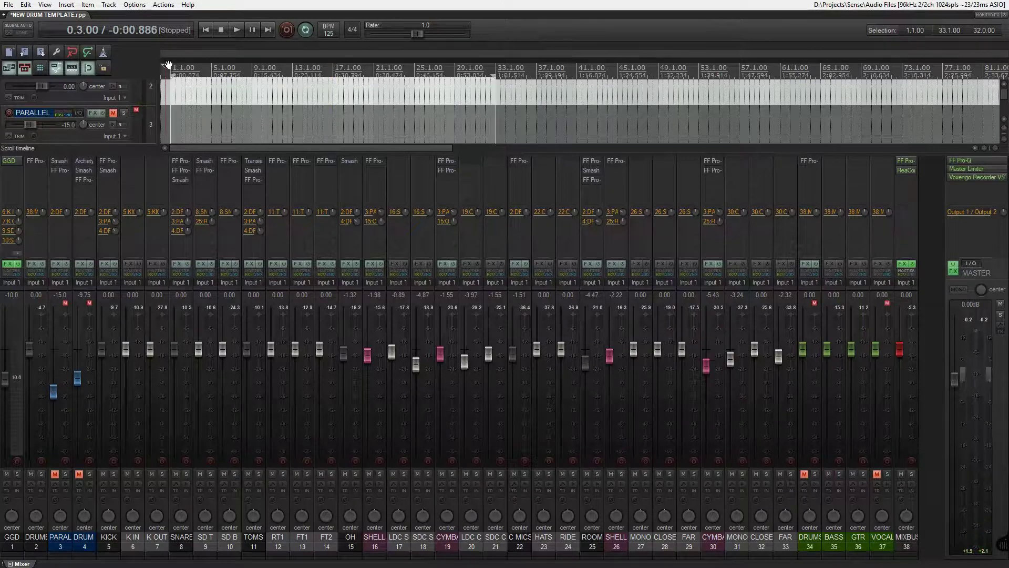
{"action": "left_click", "coordinate": [170, 67]}
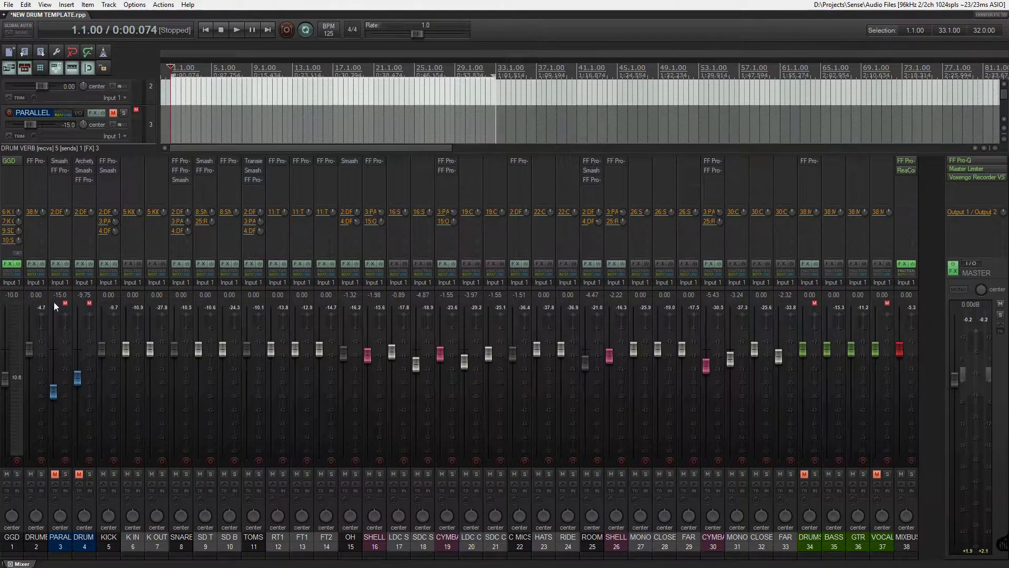
- Enable the DRUMBUS FX chain, open its FF Pro-Q, and set the low cut frequency to 34.662 Hz
{"action": "left_click", "coordinate": [41, 263]}
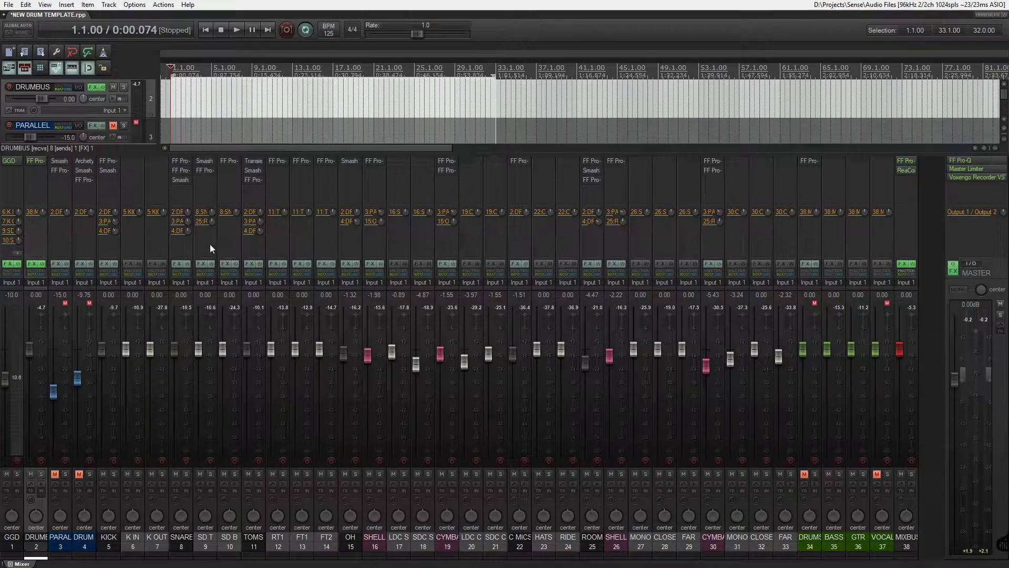
{"action": "left_click", "coordinate": [39, 157]}
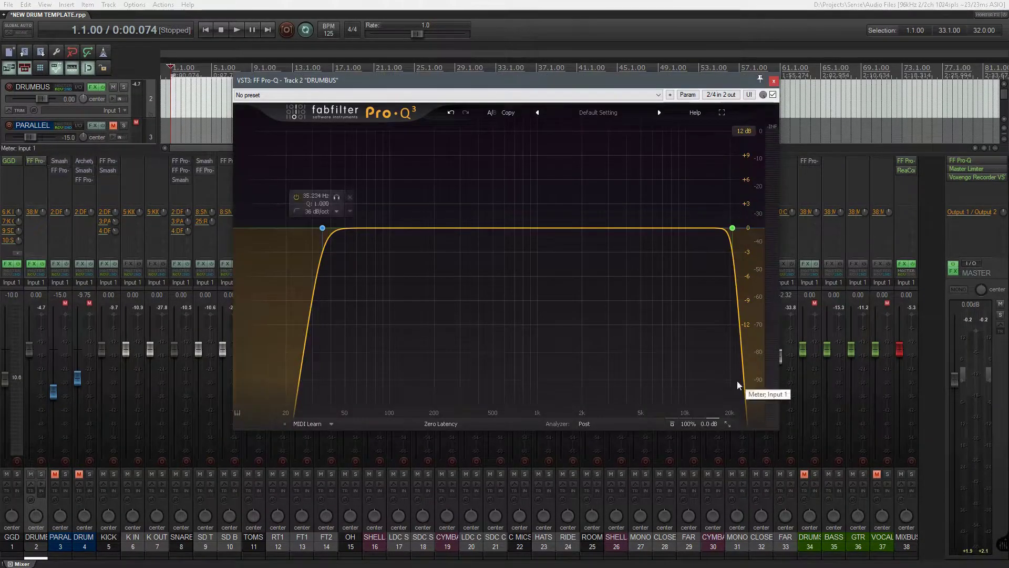
{"action": "left_click", "coordinate": [339, 198]}
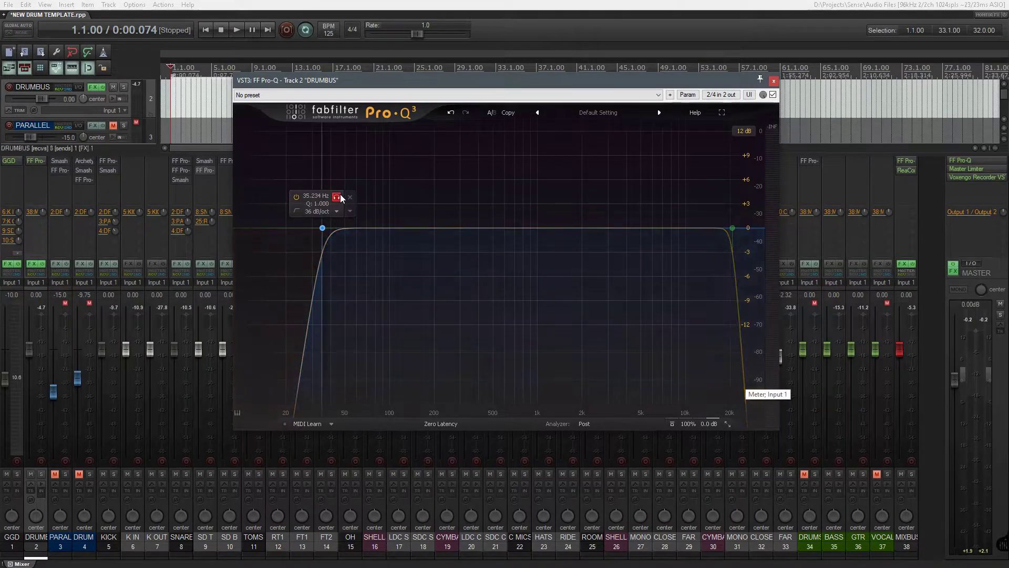
{"action": "left_click_drag", "start_coordinate": [339, 198], "coordinate": [338, 197]}
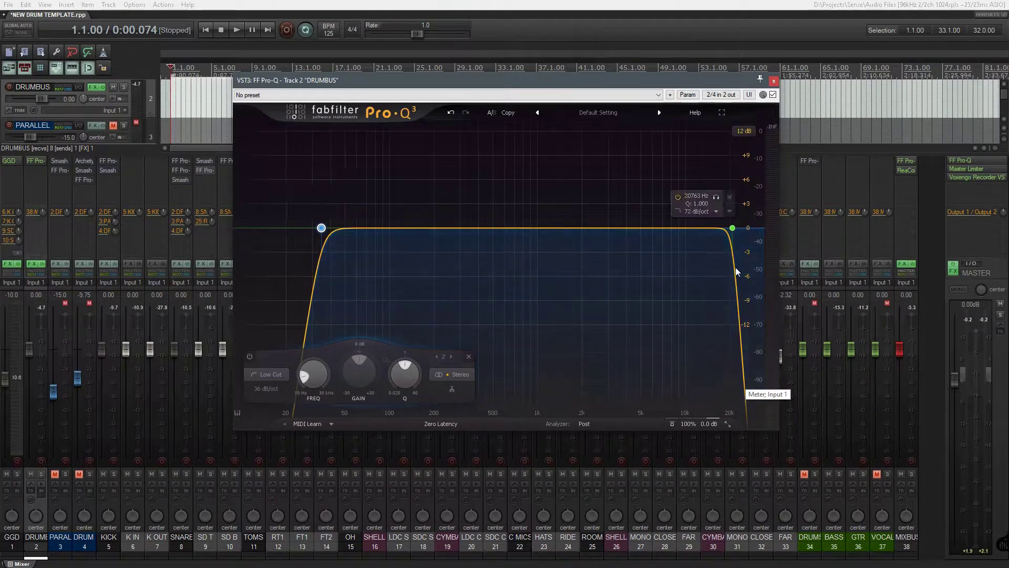
{"action": "mouse_move", "coordinate": [733, 220]}
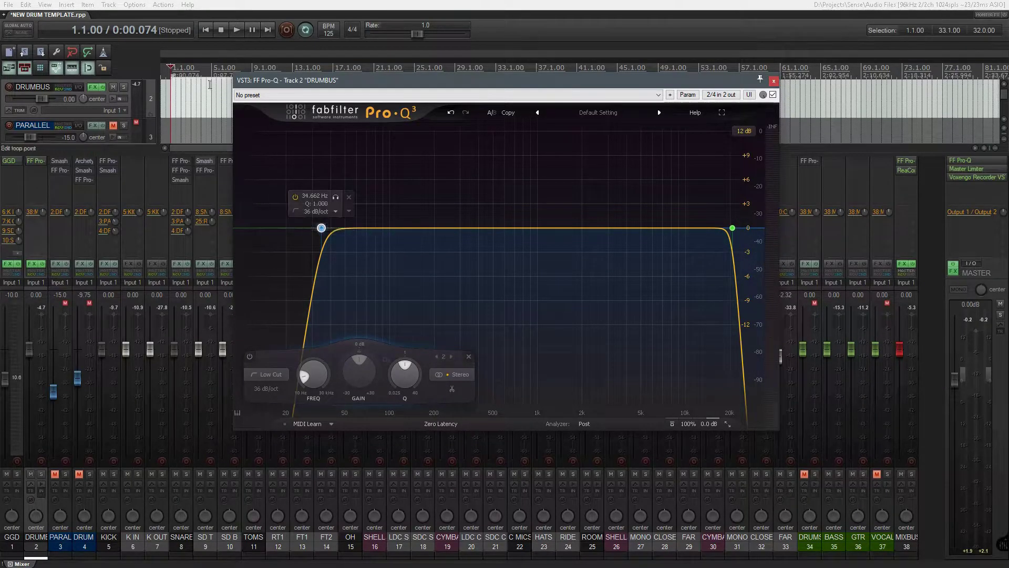
- Mute the BASS and GTR tracks and start playback from bar 1
{"action": "left_click", "coordinate": [829, 474]}
{"action": "left_click", "coordinate": [853, 475]}
{"action": "key", "text": "space"}
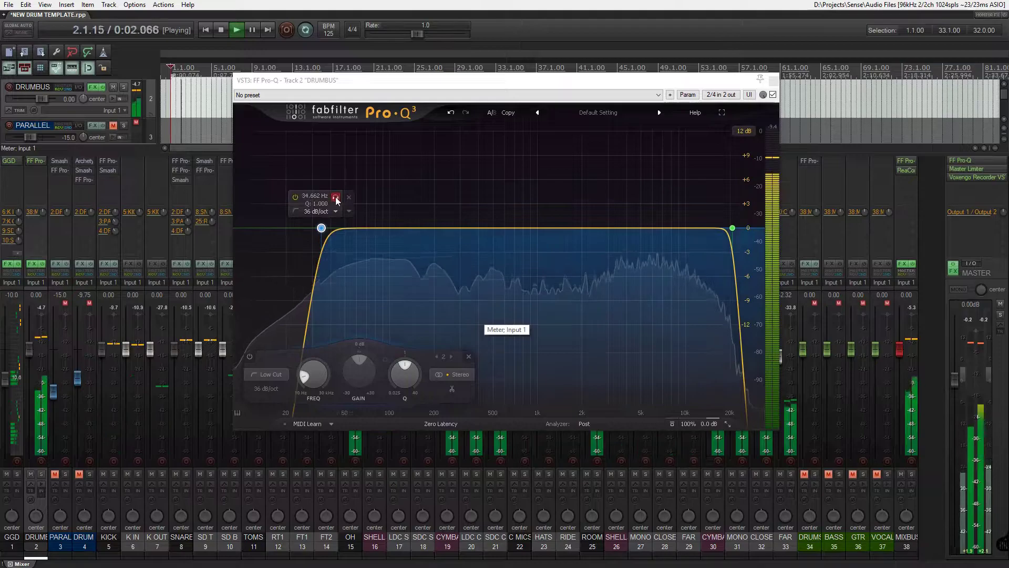
- Audition the low cut and high cut bands of the DRUMBUS Pro-Q in solo, close the EQ, and stop playback
{"action": "left_click", "coordinate": [335, 197]}
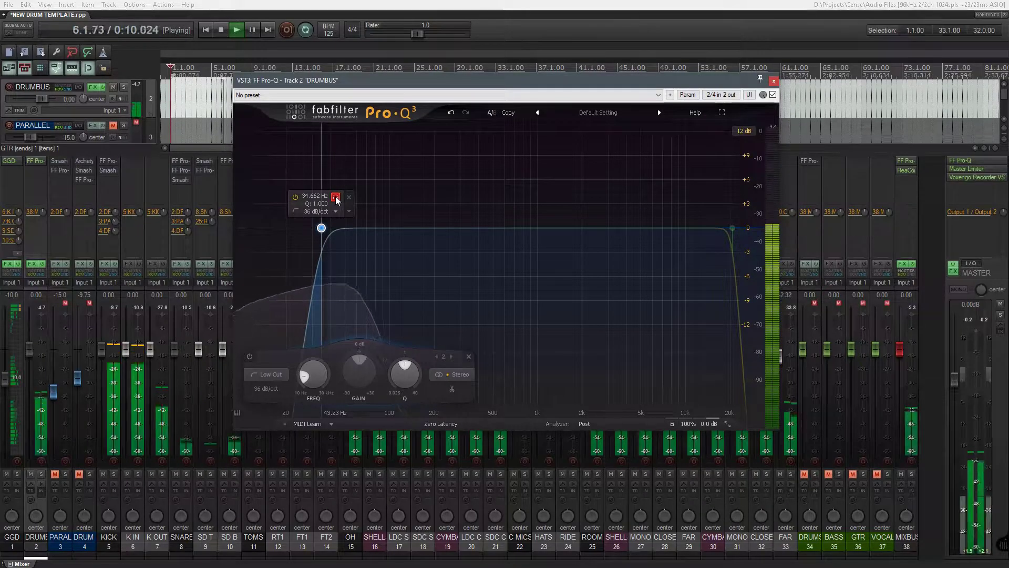
{"action": "left_click_drag", "start_coordinate": [338, 200], "coordinate": [341, 200]}
{"action": "left_click_drag", "start_coordinate": [718, 198], "coordinate": [720, 200]}
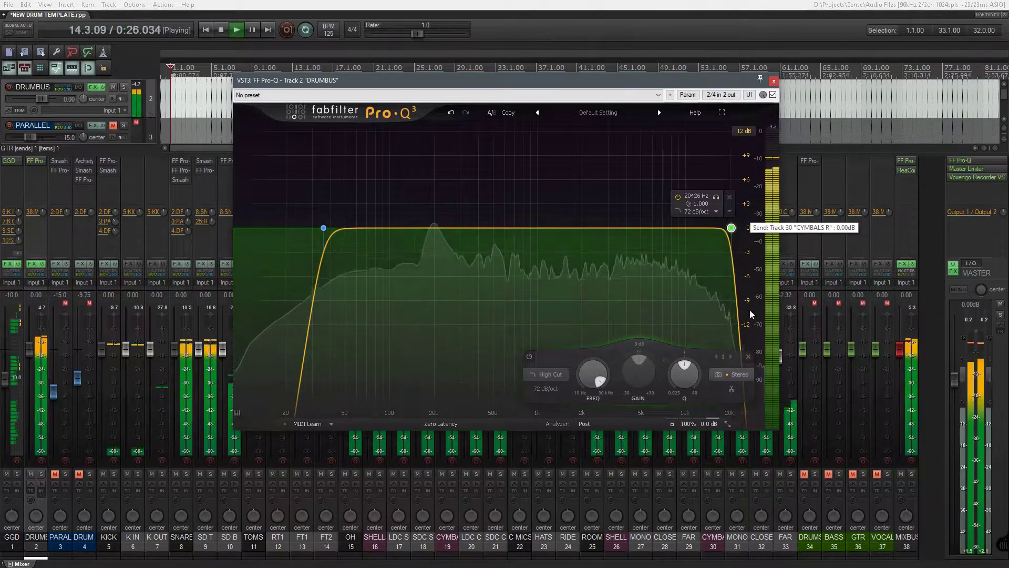
{"action": "left_click", "coordinate": [748, 433]}
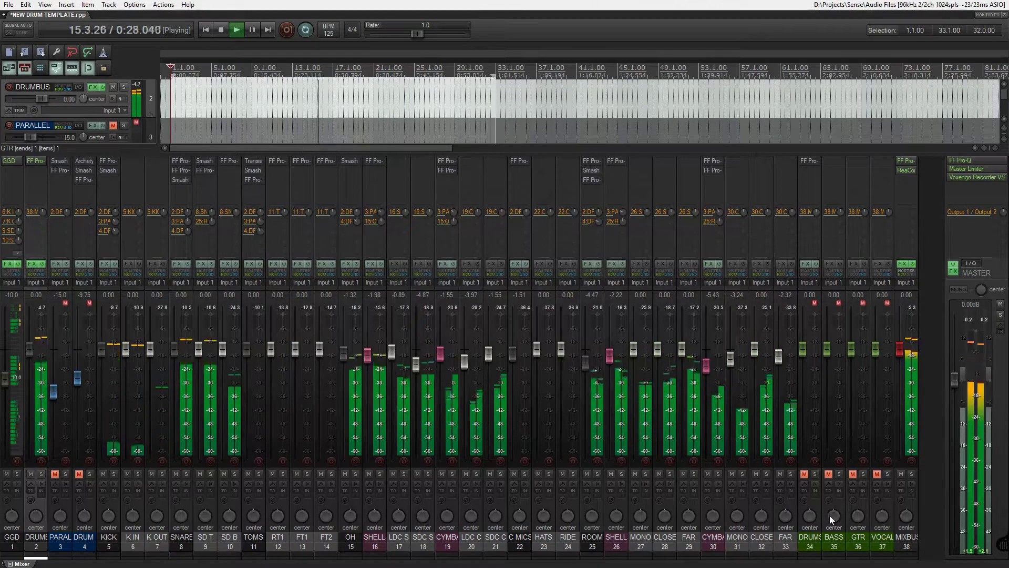
{"action": "key", "text": "space"}
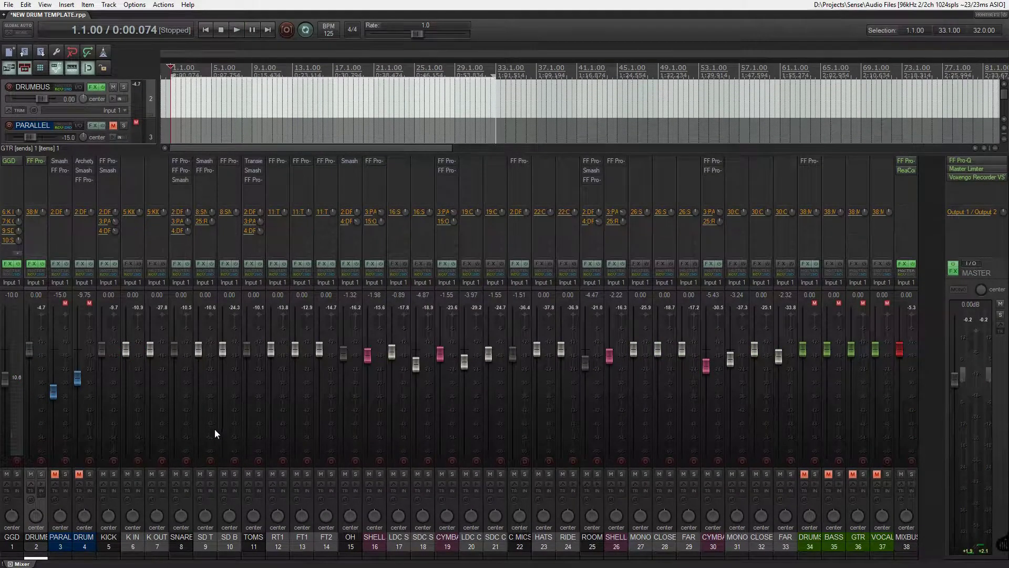
- Solo the KICK bus and play it briefly from bar 1 with its FX bypassed
{"action": "left_click", "coordinate": [109, 541]}
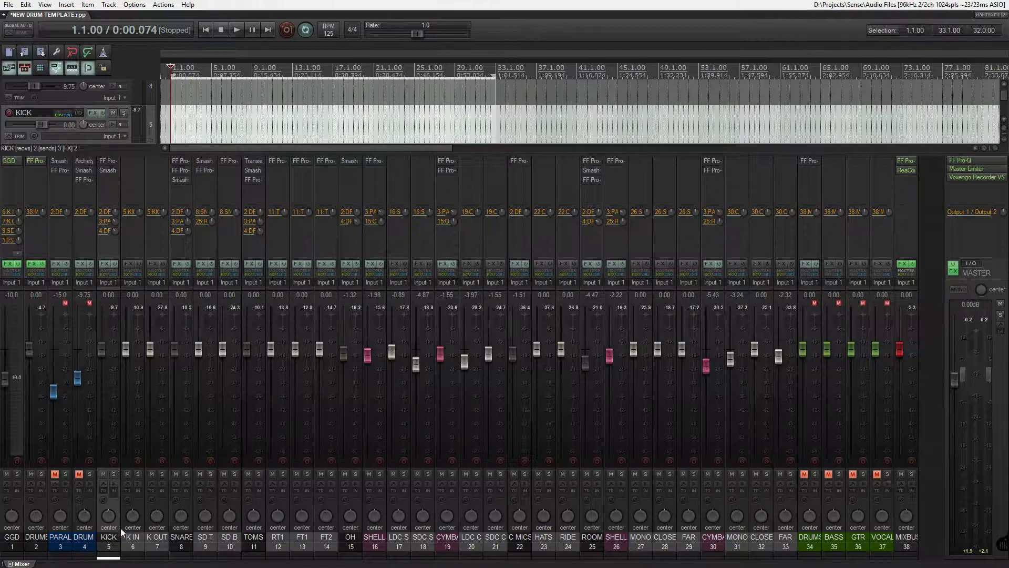
{"action": "left_click", "coordinate": [156, 544]}
{"action": "left_click", "coordinate": [108, 541]}
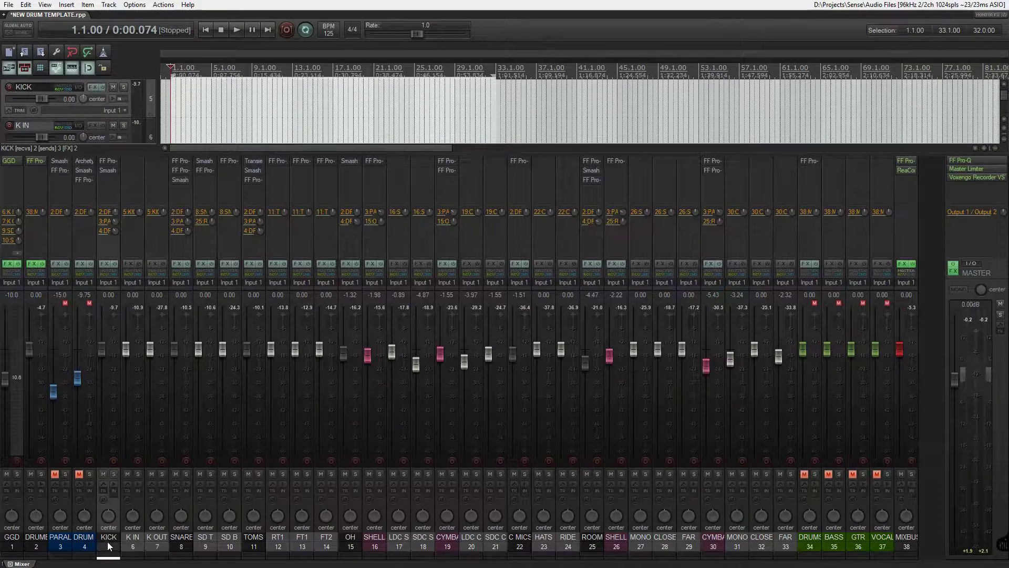
{"action": "left_click", "coordinate": [112, 475]}
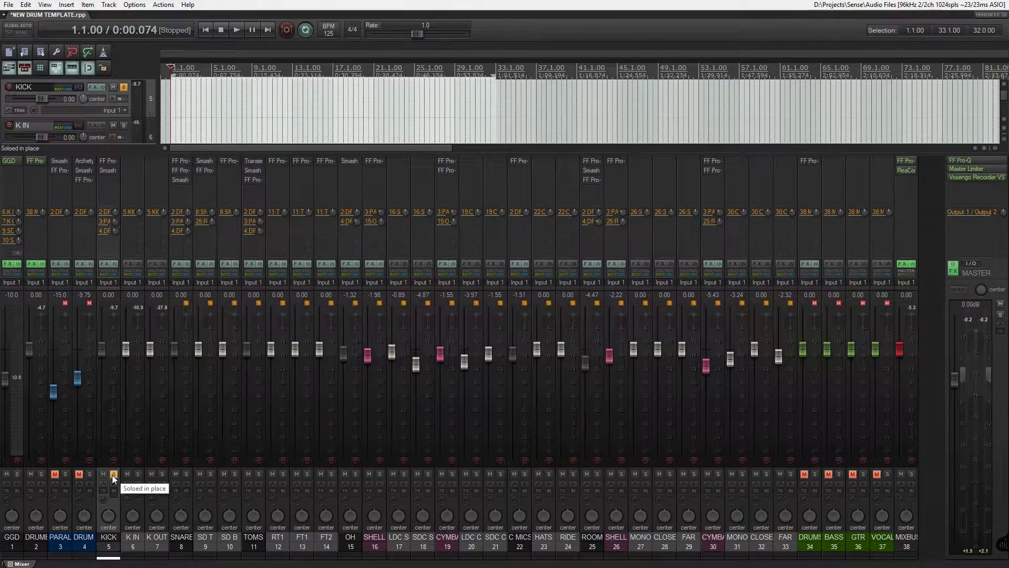
{"action": "key", "text": "space"}
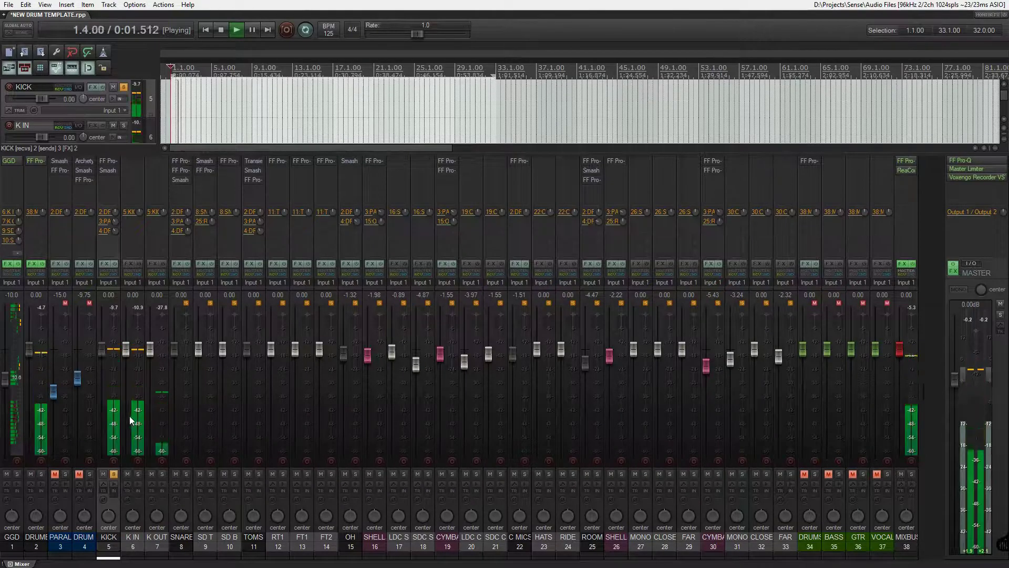
{"action": "key", "text": "space"}
- Open the KICK bus's FF Pro-Q and Smash And Grab, arranging the EQ window above the compressor so both are visible
{"action": "left_click", "coordinate": [108, 160]}
{"action": "left_click_drag", "start_coordinate": [639, 103], "coordinate": [674, 70]}
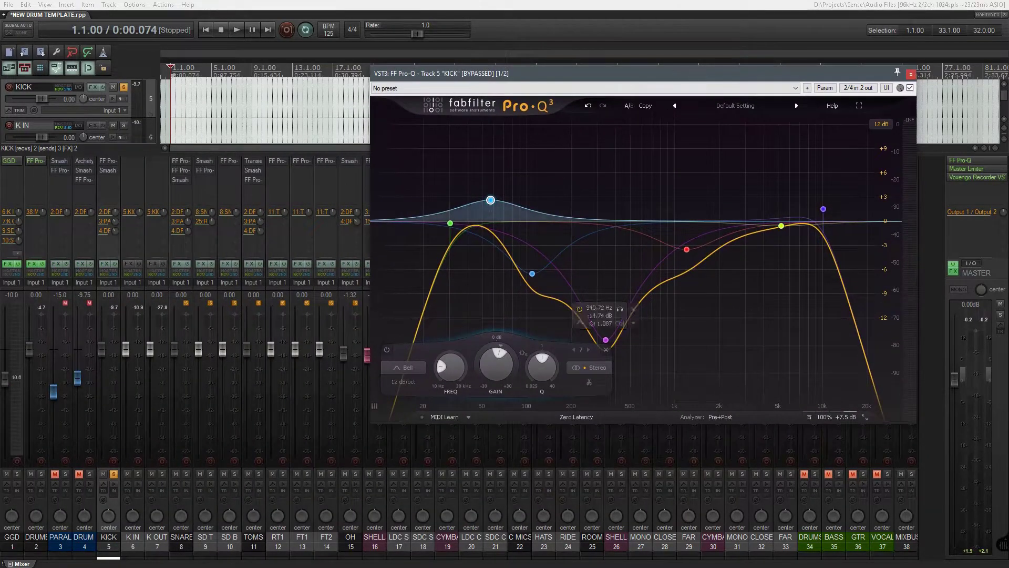
{"action": "left_click", "coordinate": [108, 170]}
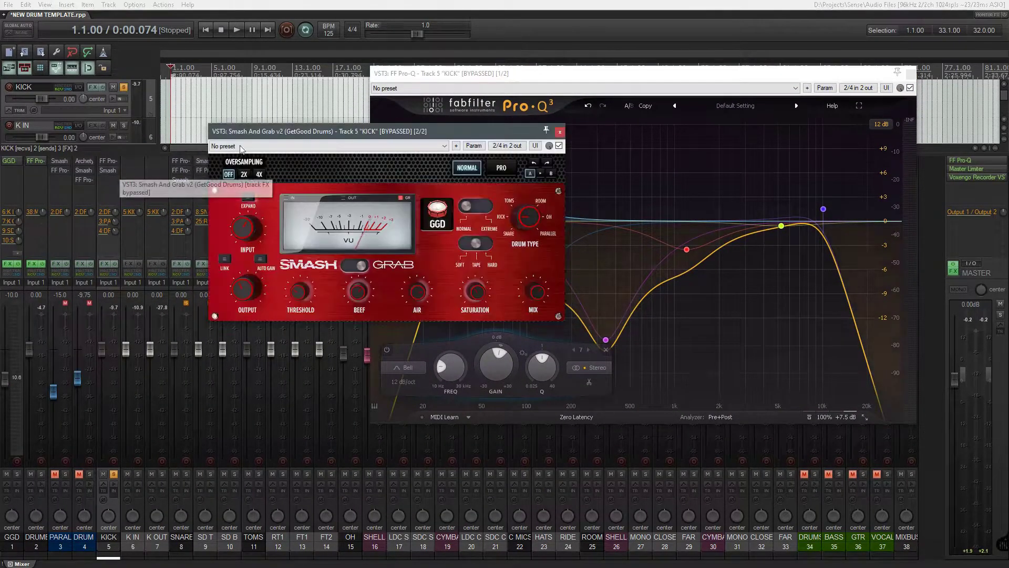
{"action": "left_click_drag", "start_coordinate": [289, 131], "coordinate": [538, 381]}
{"action": "left_click_drag", "start_coordinate": [594, 73], "coordinate": [513, 18]}
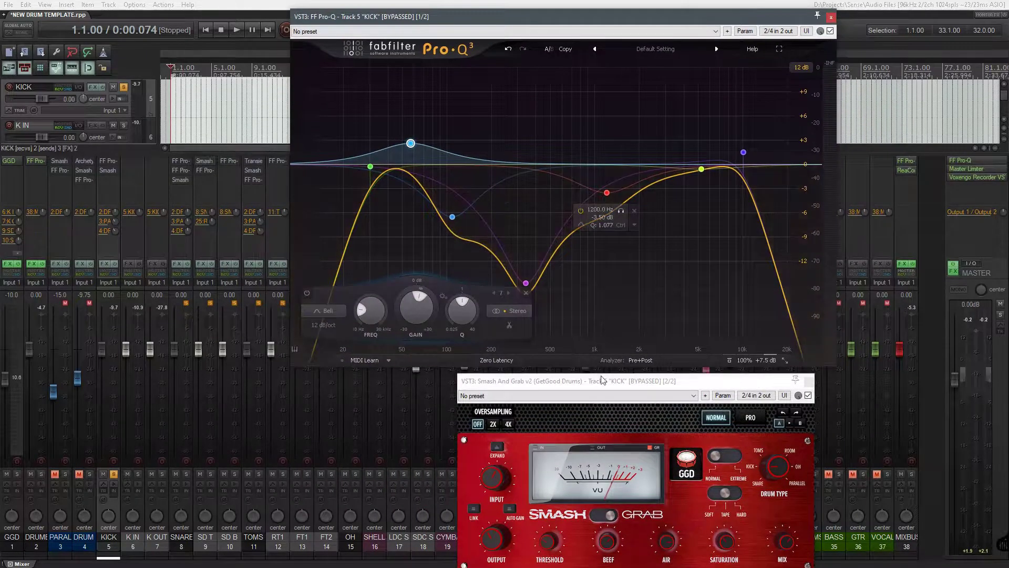
{"action": "left_click_drag", "start_coordinate": [603, 380], "coordinate": [576, 374]}
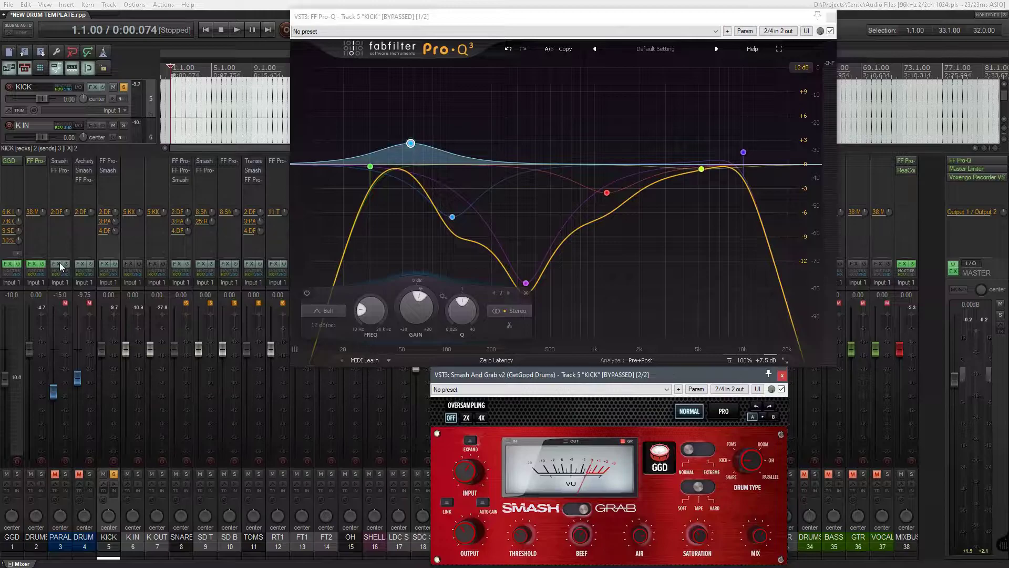
- Bypass FF Pro-Q and Smash And Grab individually on KICK, and enable the track's FX chain
{"action": "left_click", "coordinate": [108, 161], "text": "shift"}
{"action": "left_click", "coordinate": [110, 169], "text": "shift"}
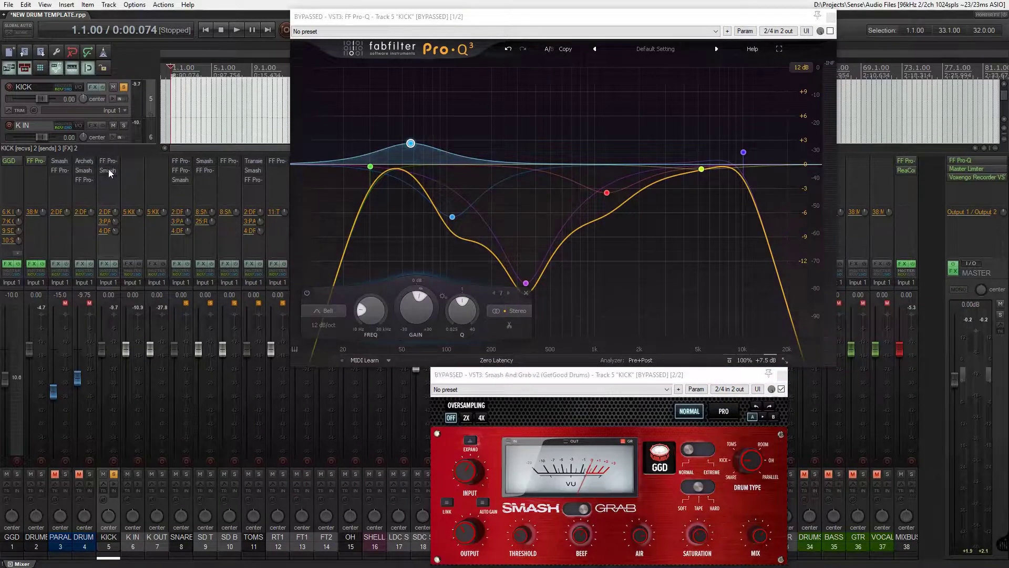
{"action": "left_click", "coordinate": [115, 261]}
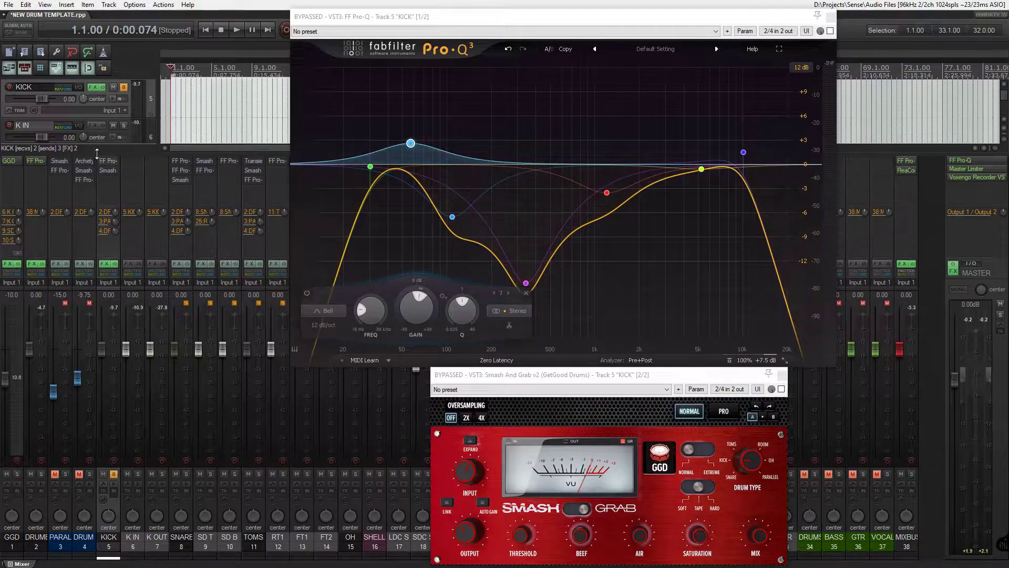
- Play the soloed kick while toggling its FF Pro-Q on and off, leave the EQ enabled, and stop
{"action": "key", "text": "space"}
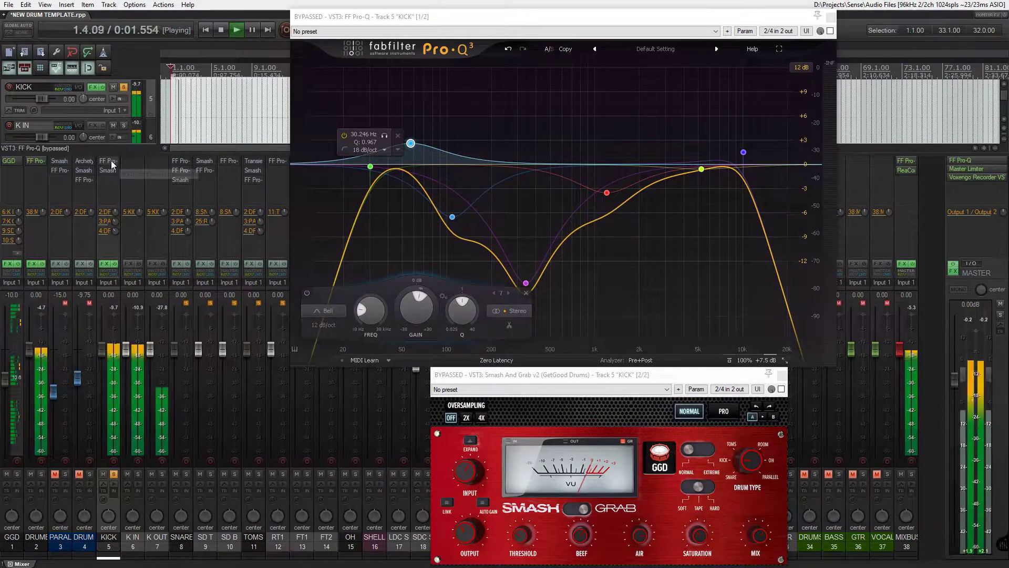
{"action": "left_click", "coordinate": [112, 165], "text": "ctrl+shift"}
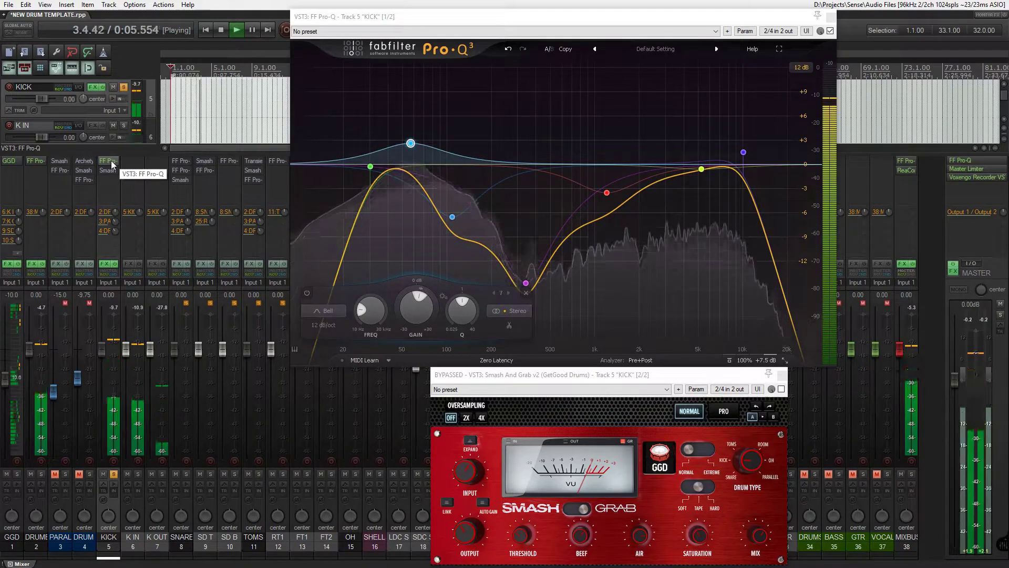
{"action": "left_click", "coordinate": [112, 164], "text": "ctrl+shift"}
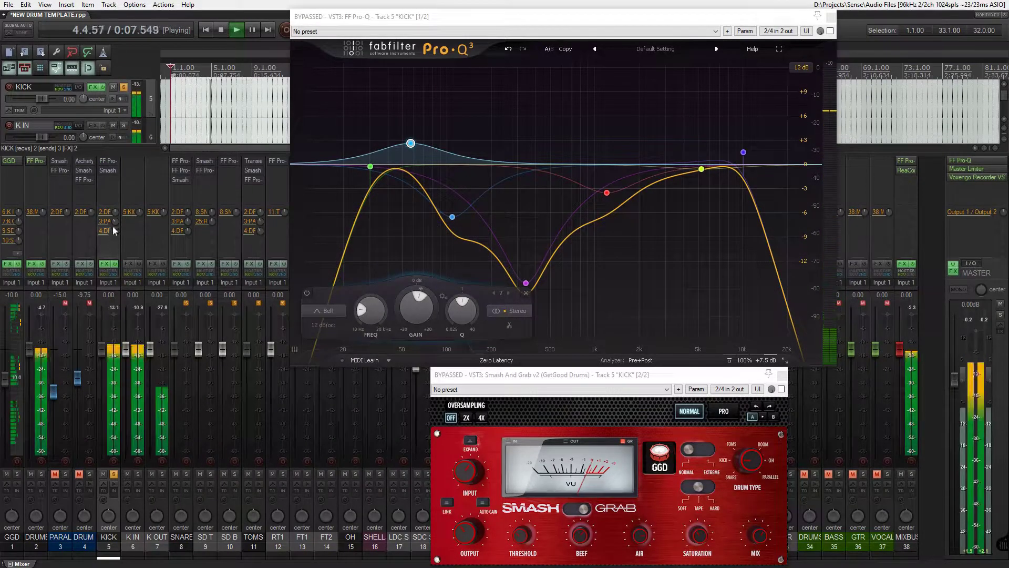
{"action": "left_click", "coordinate": [107, 165], "text": "ctrl+shift"}
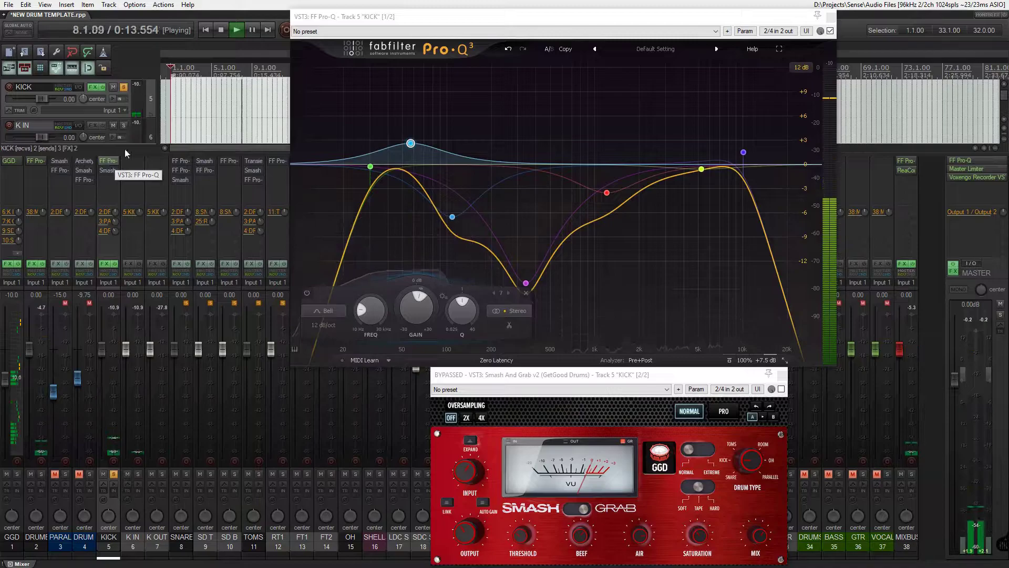
{"action": "key", "text": "space"}
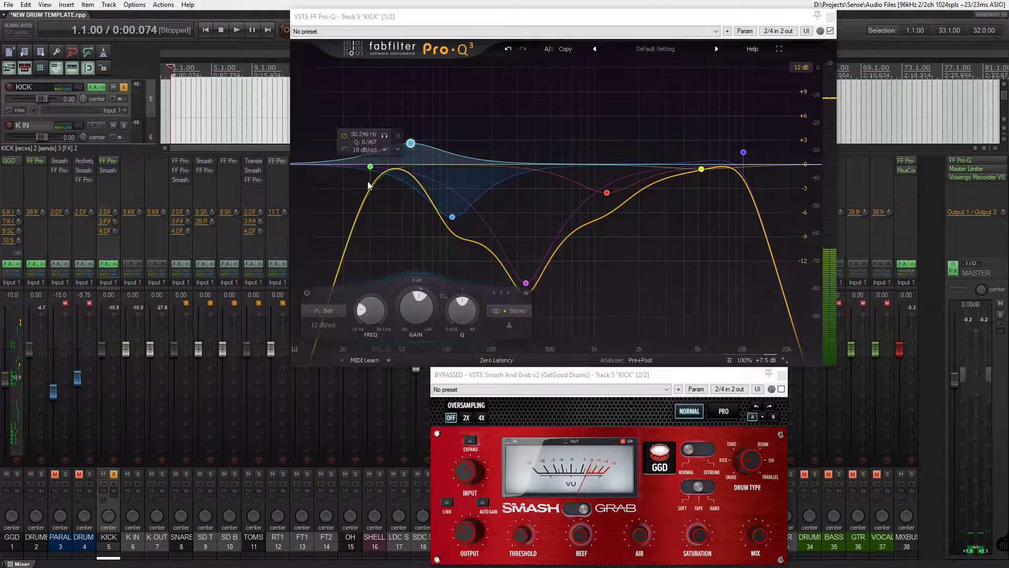
- Audition the kick EQ's 30.246 Hz low cut and 109.10 Hz bell band in solo, one after the other
{"action": "left_click", "coordinate": [384, 135]}
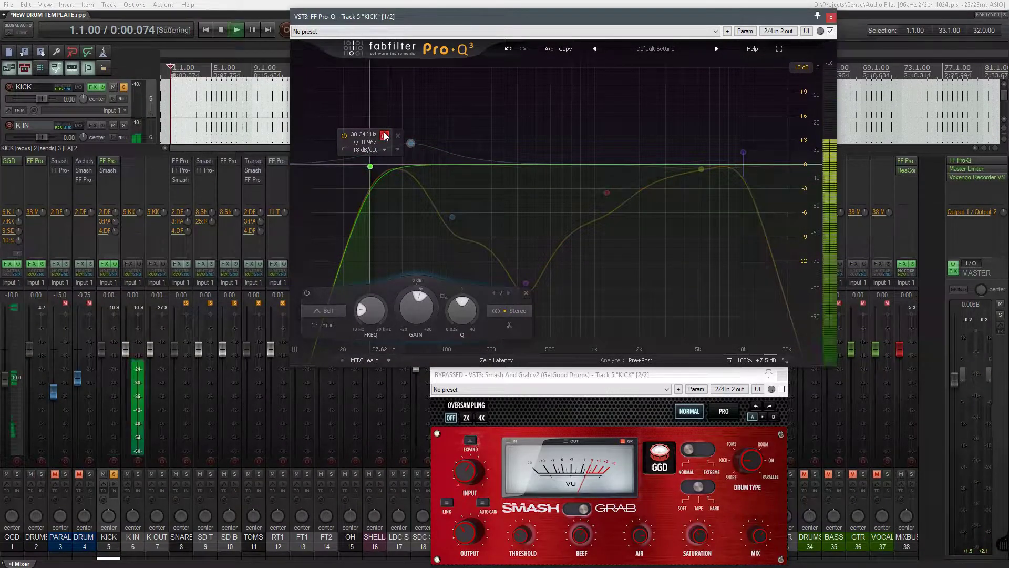
{"action": "key", "text": "space"}
{"action": "left_click", "coordinate": [385, 136]}
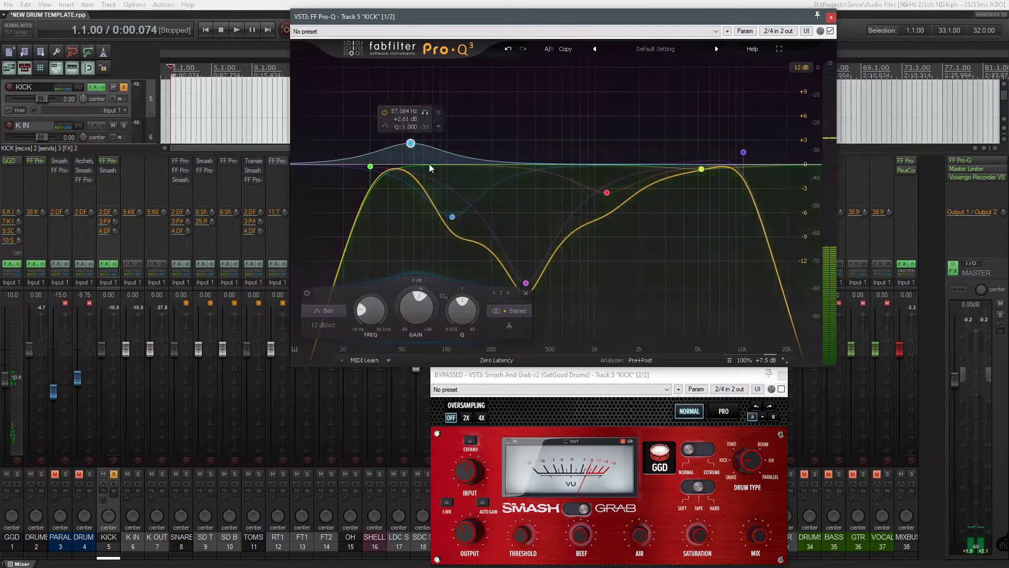
{"action": "left_click", "coordinate": [466, 235]}
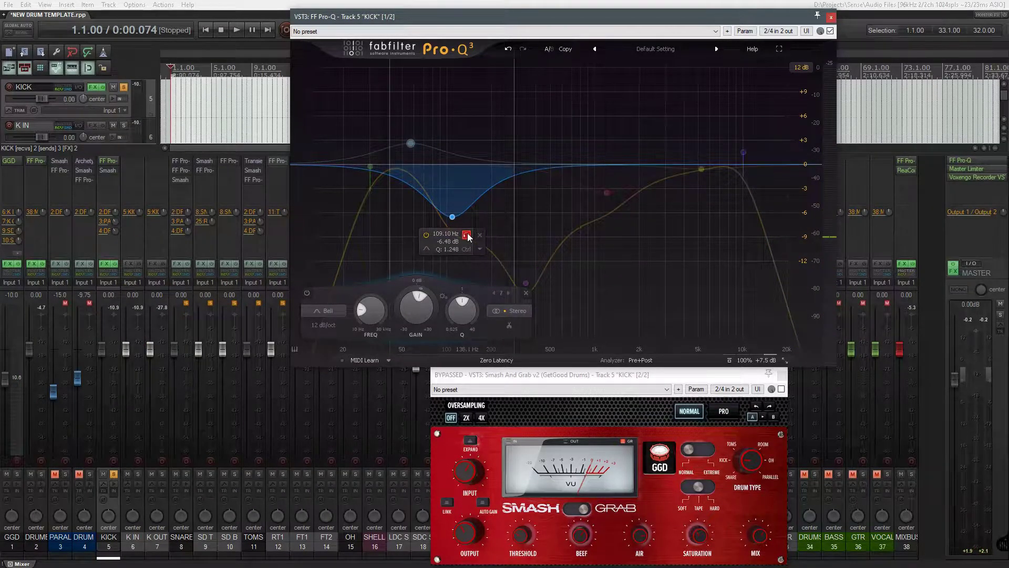
{"action": "key", "text": "space"}
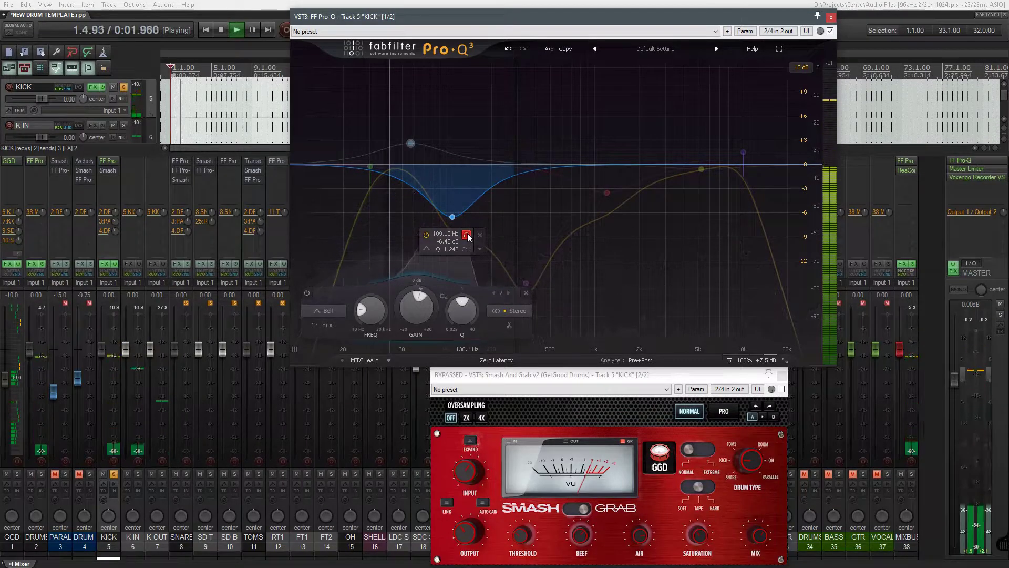
{"action": "key", "text": "space"}
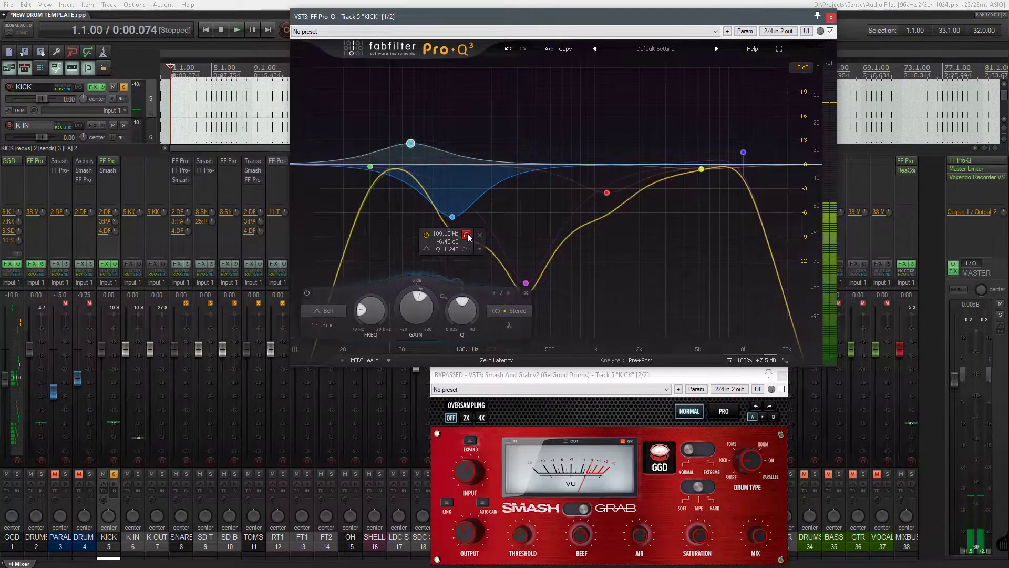
{"action": "left_click", "coordinate": [467, 235]}
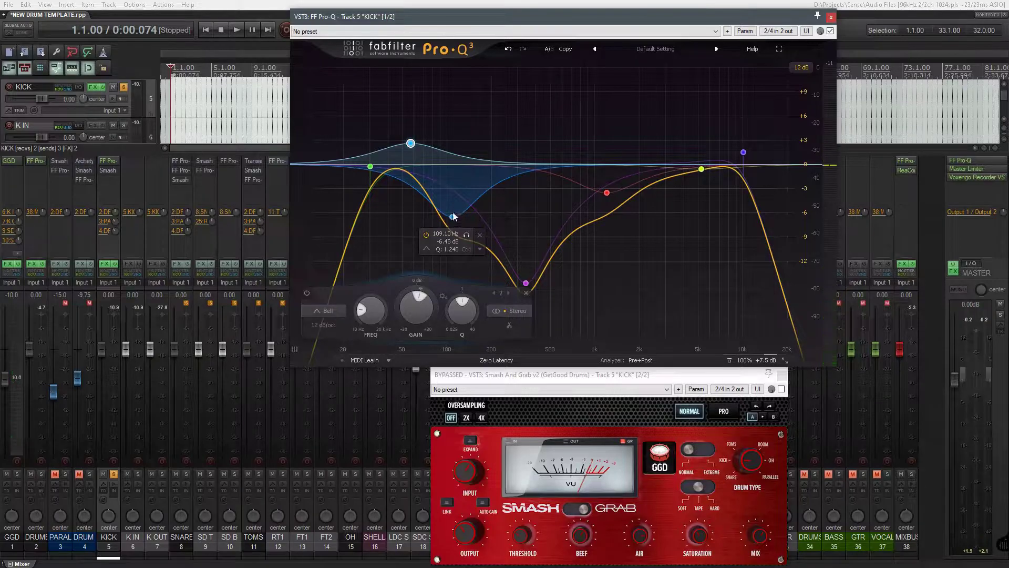
- Audition the kick EQ's 340.72 Hz band in solo, and play the kick briefly with all bands audible
{"action": "left_click", "coordinate": [539, 253]}
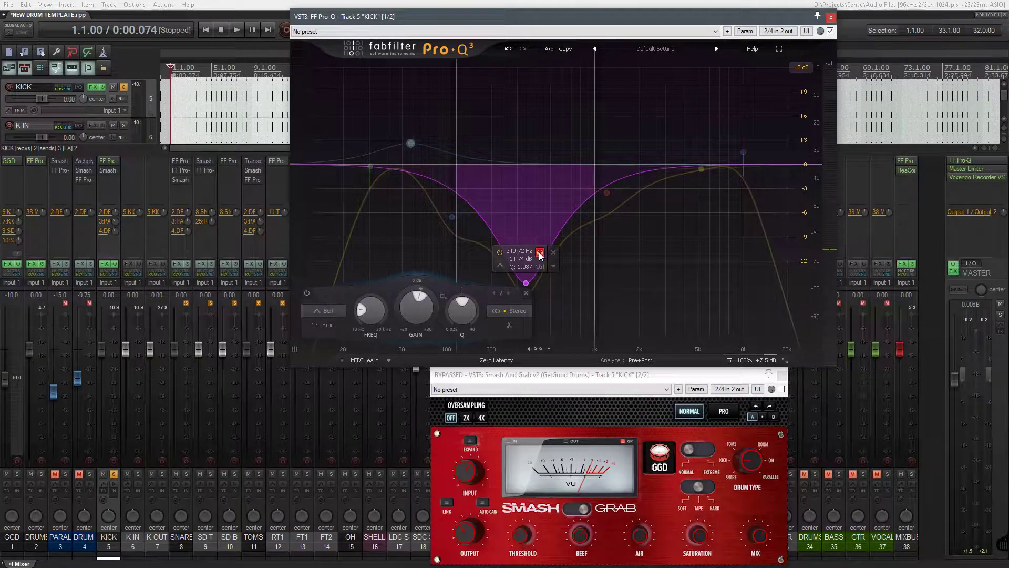
{"action": "key", "text": "space"}
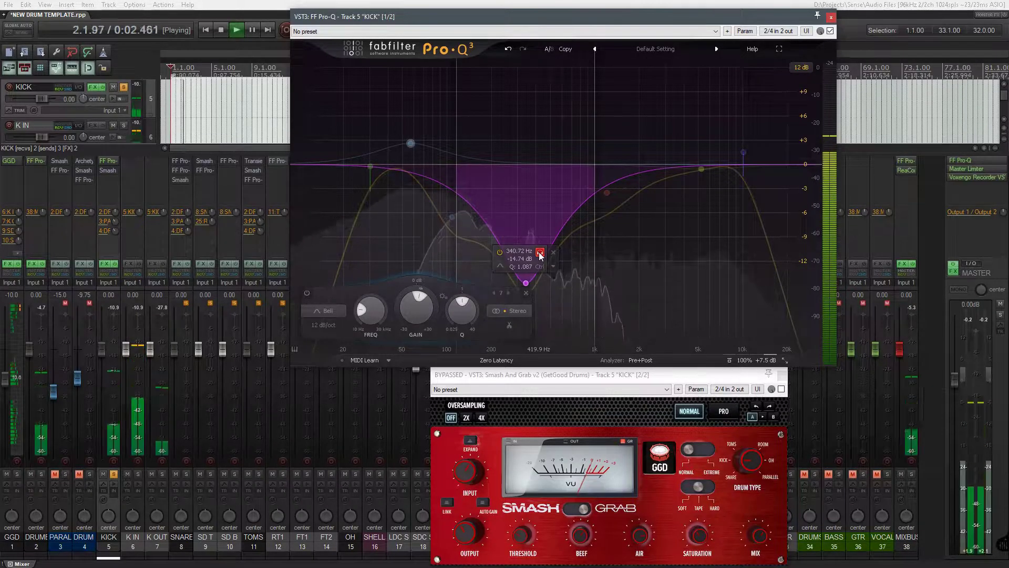
{"action": "key", "text": "space"}
{"action": "left_click", "coordinate": [540, 252]}
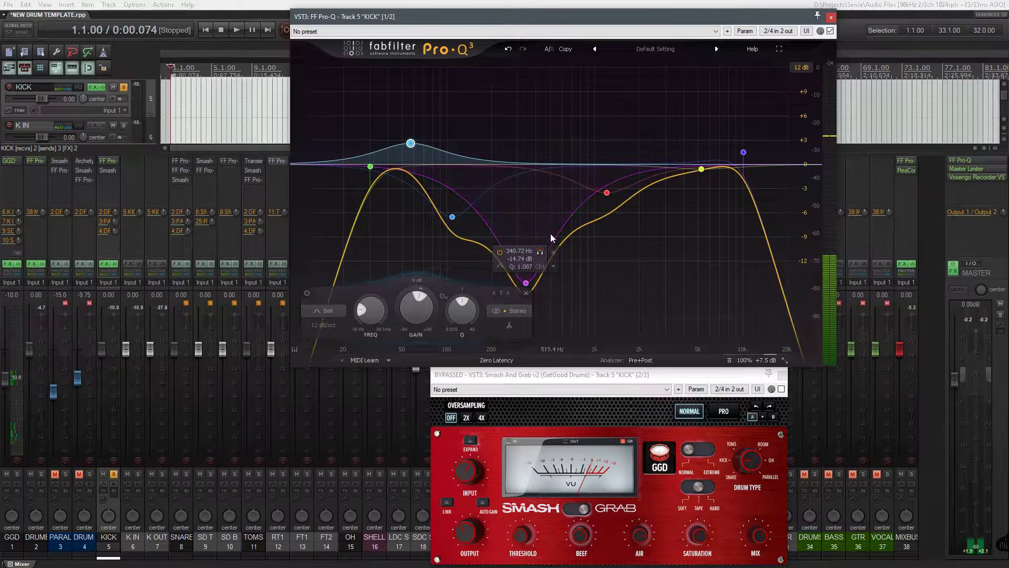
{"action": "key", "text": "space"}
{"action": "key", "text": "space"}
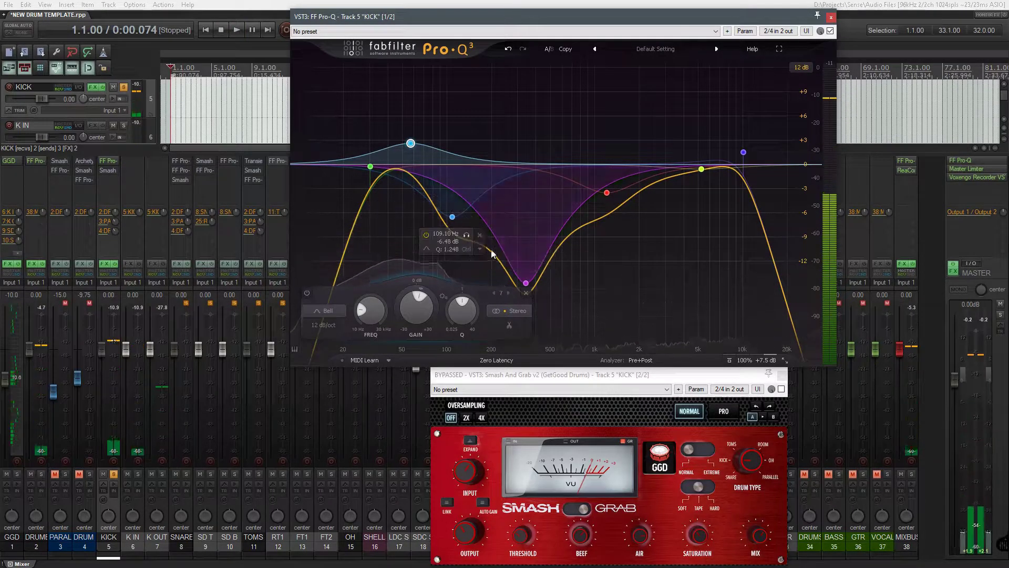
- During playback, disable and re-enable the kick EQ's 109.10 Hz and 340.72 Hz bands in turn to compare, and stop
{"action": "key", "text": "space"}
{"action": "left_click", "coordinate": [428, 233]}
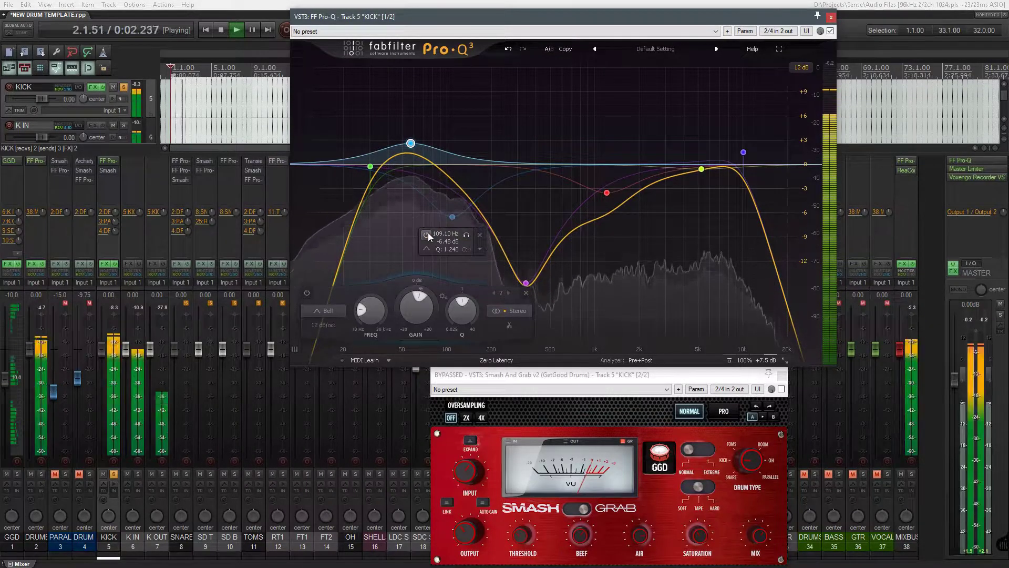
{"action": "left_click", "coordinate": [427, 233]}
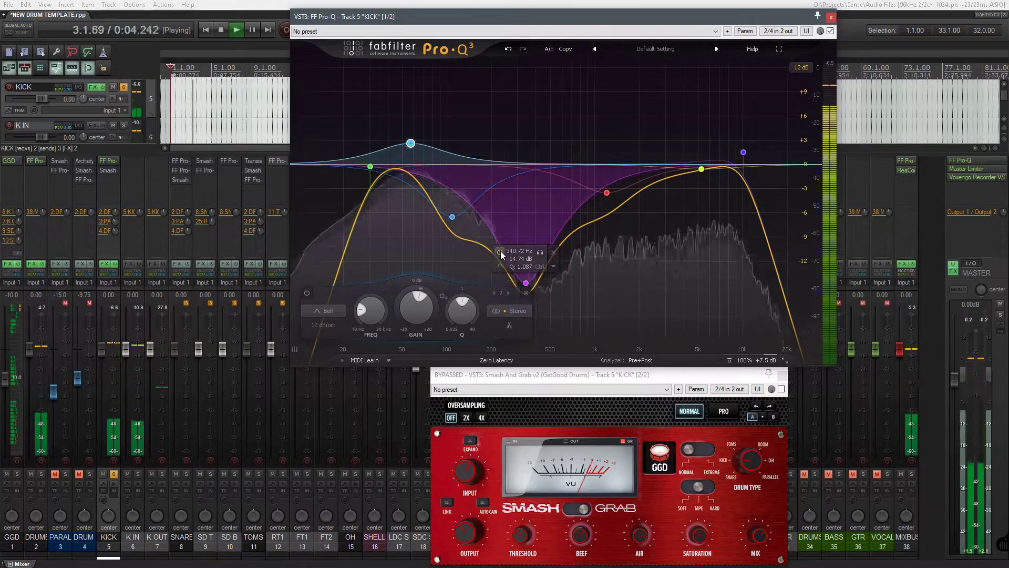
{"action": "left_click", "coordinate": [500, 251]}
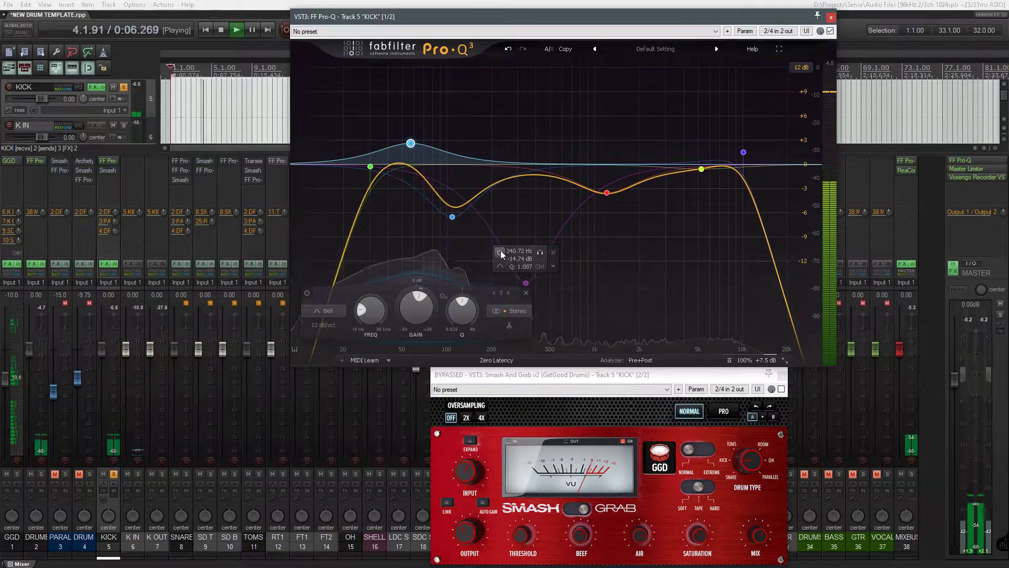
{"action": "left_click", "coordinate": [500, 252]}
{"action": "key", "text": "space"}
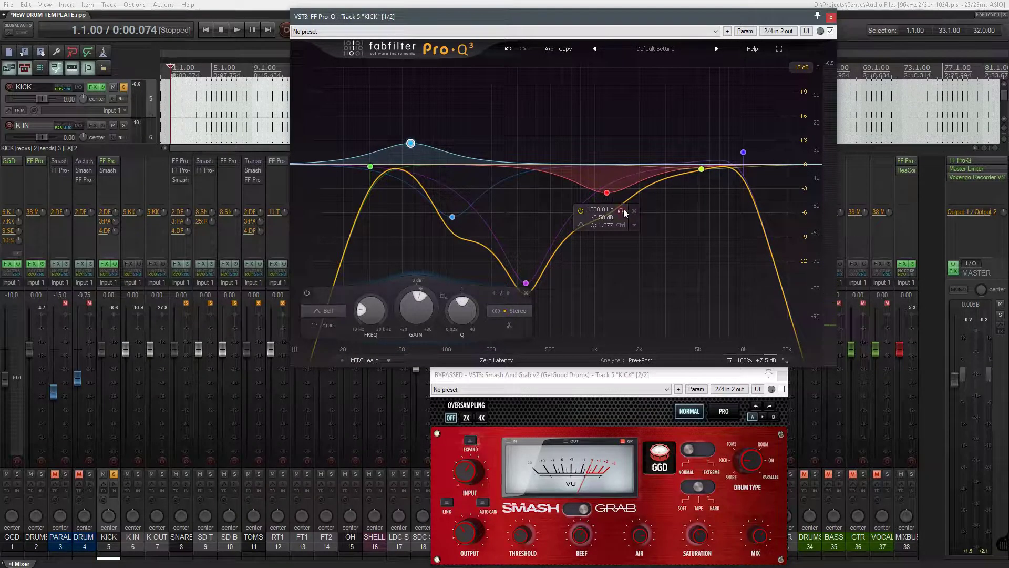
- Audition the kick EQ's 1200.0 Hz band and its 5257.6 Hz band in solo, one after the other
{"action": "left_click", "coordinate": [623, 210]}
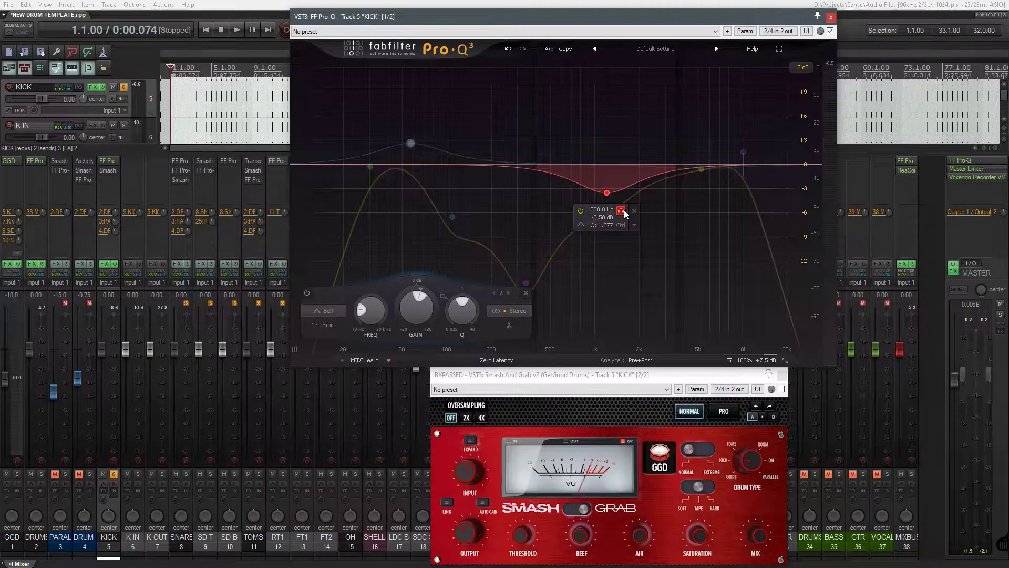
{"action": "key", "text": "space"}
{"action": "key", "text": "space"}
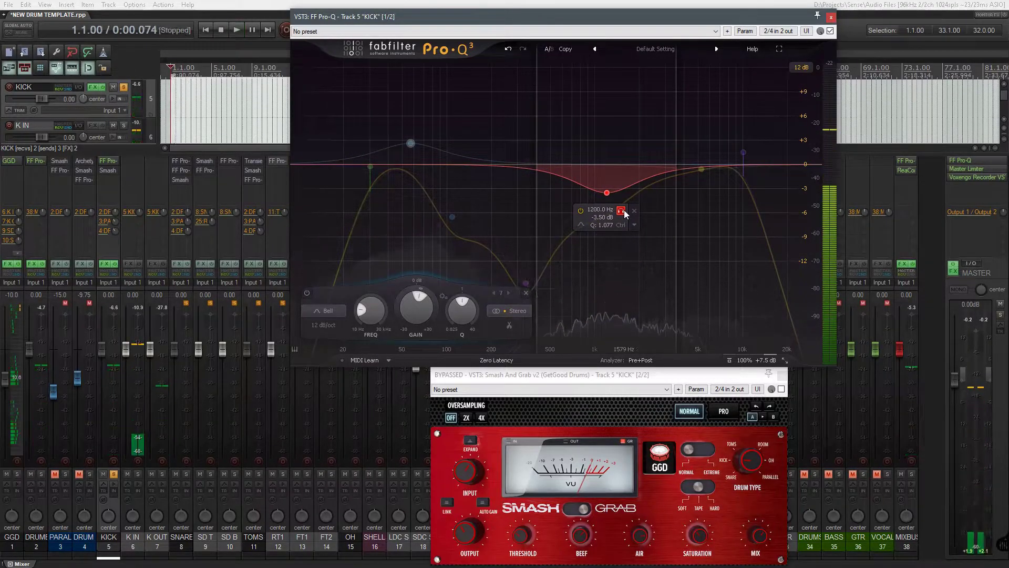
{"action": "left_click", "coordinate": [622, 211]}
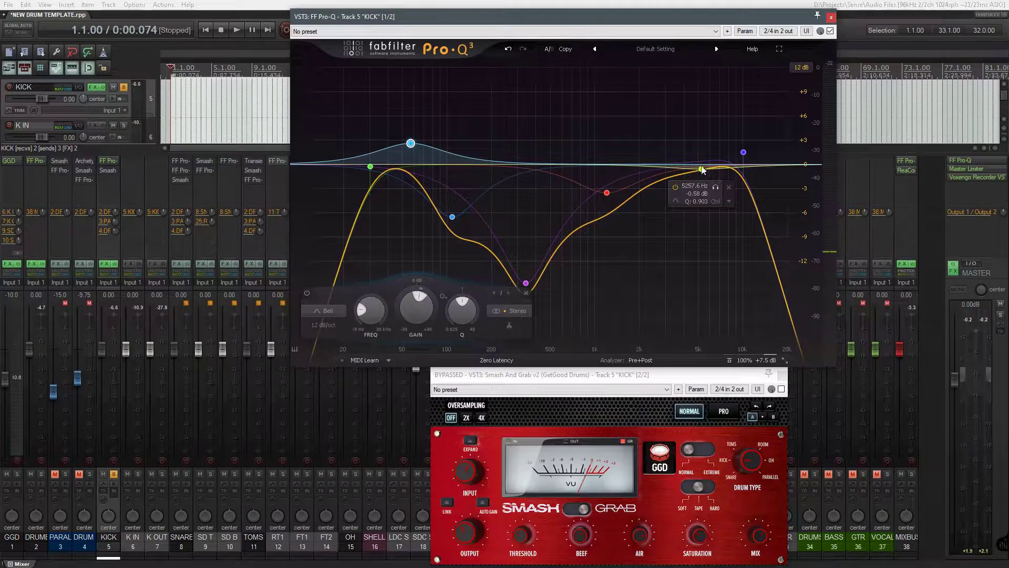
{"action": "left_click", "coordinate": [715, 187]}
{"action": "key", "text": "space"}
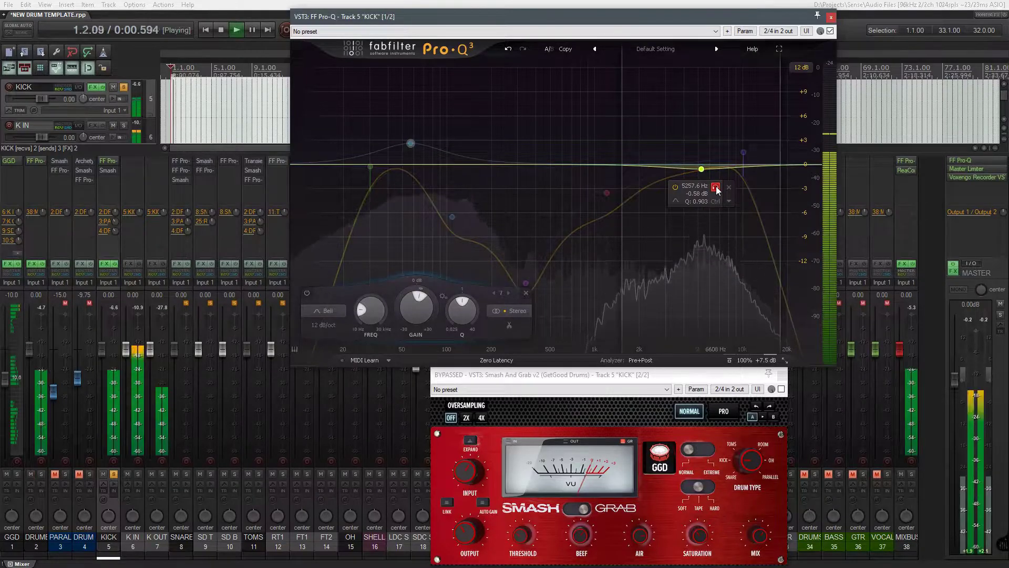
{"action": "left_click", "coordinate": [715, 187]}
{"action": "key", "text": "space"}
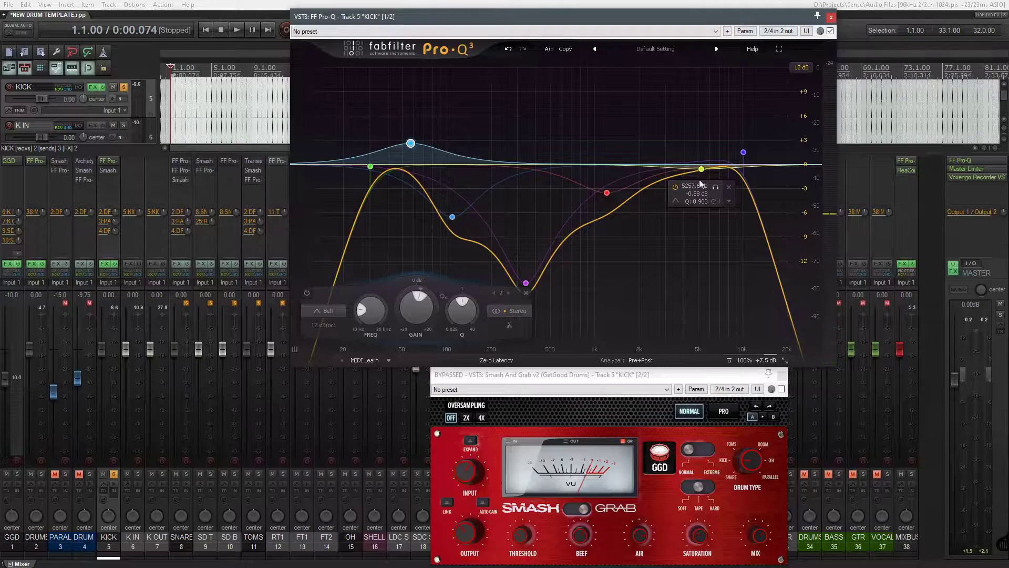
- Audition the kick EQ's 10110 Hz high cut in solo repeatedly with short playbacks, and restore all bands
{"action": "mouse_move", "coordinate": [740, 147]}
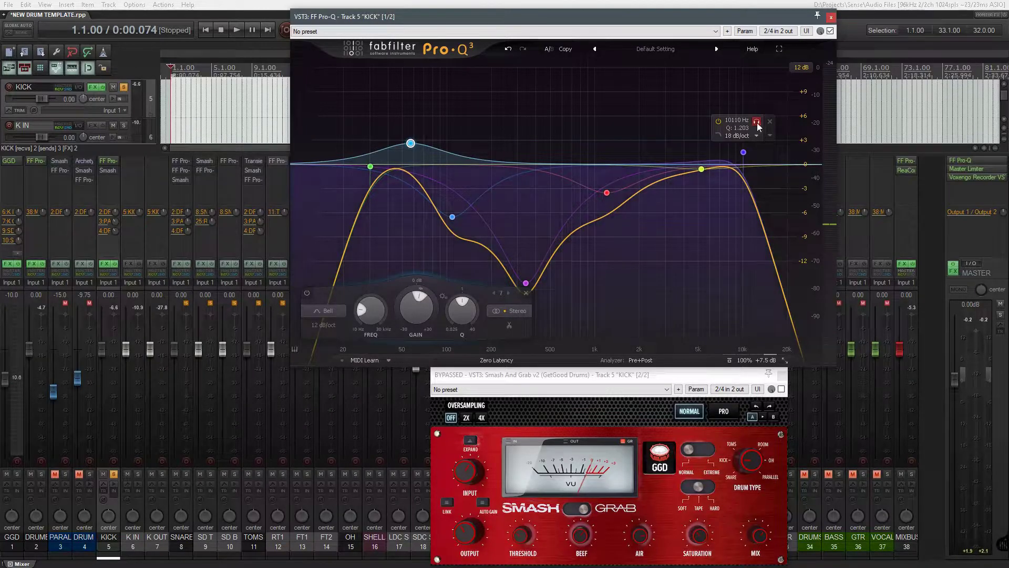
{"action": "left_click", "coordinate": [757, 122]}
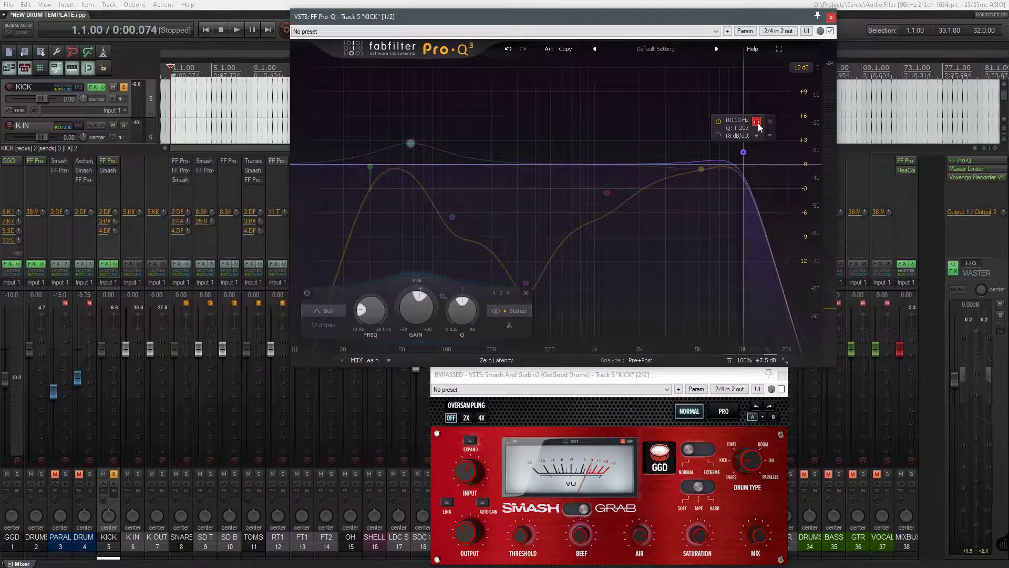
{"action": "key", "text": "space"}
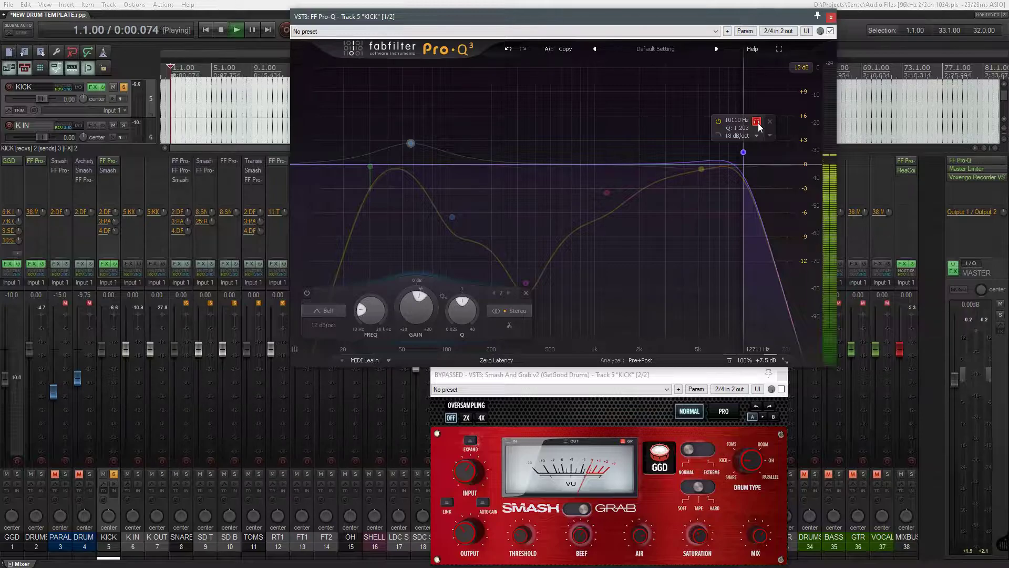
{"action": "key", "text": "space"}
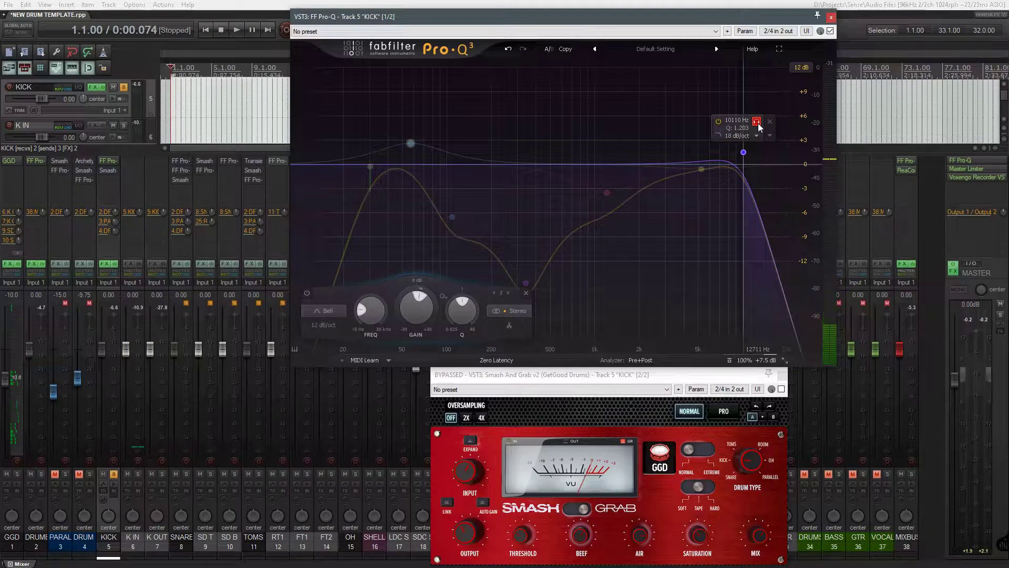
{"action": "key", "text": "space"}
{"action": "key", "text": "space"}
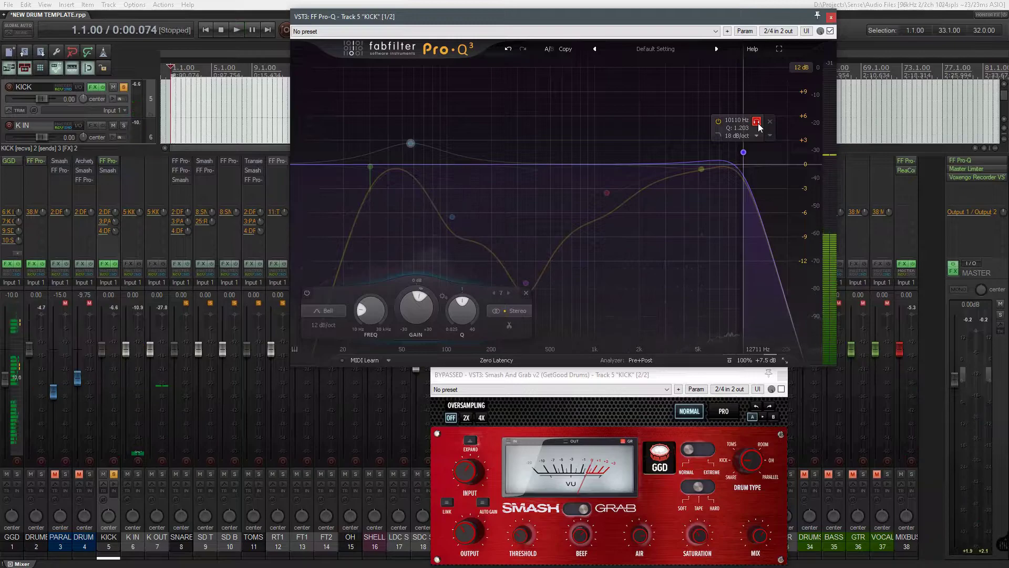
{"action": "key", "text": "space"}
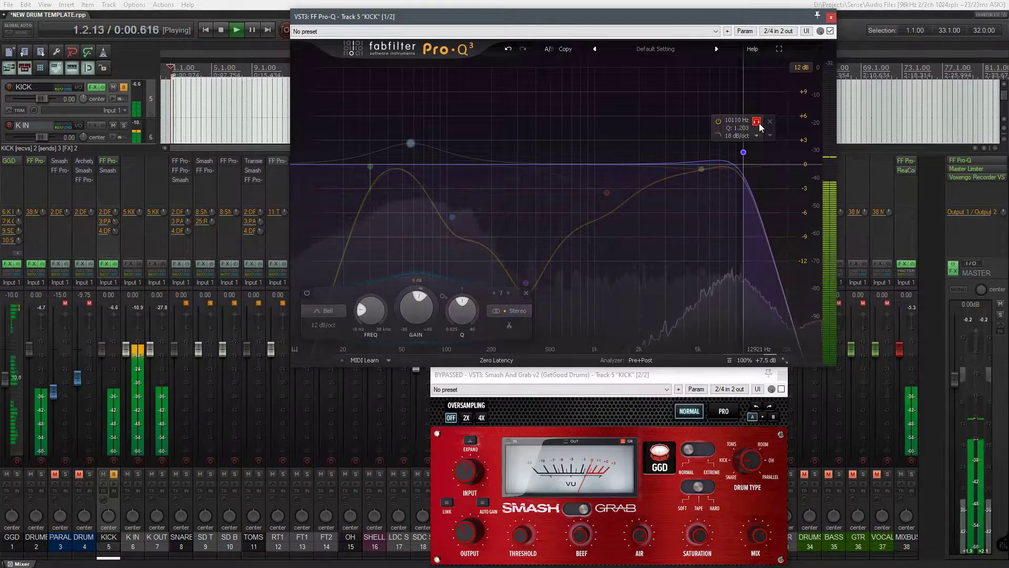
{"action": "key", "text": "space"}
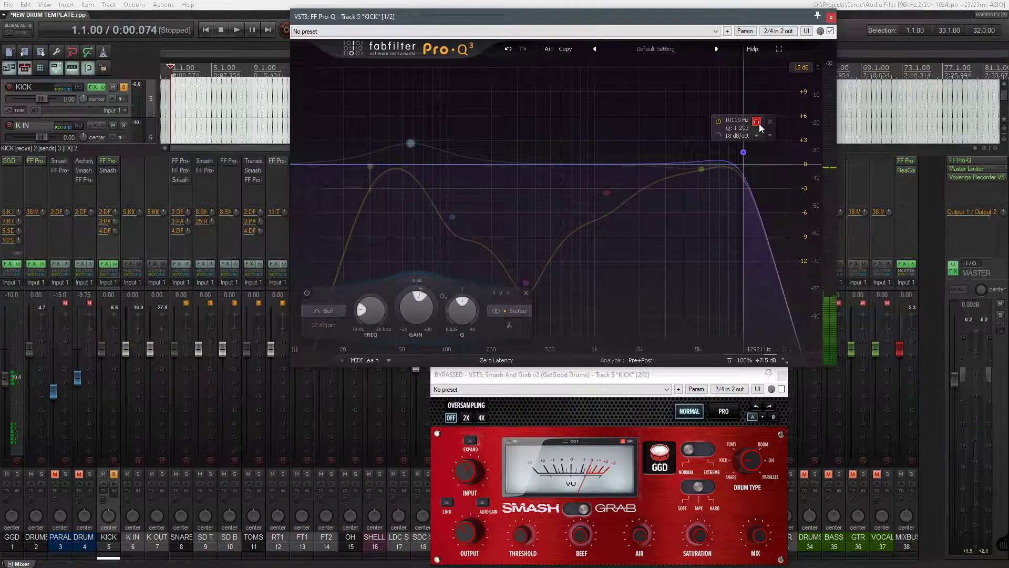
{"action": "left_click", "coordinate": [757, 122]}
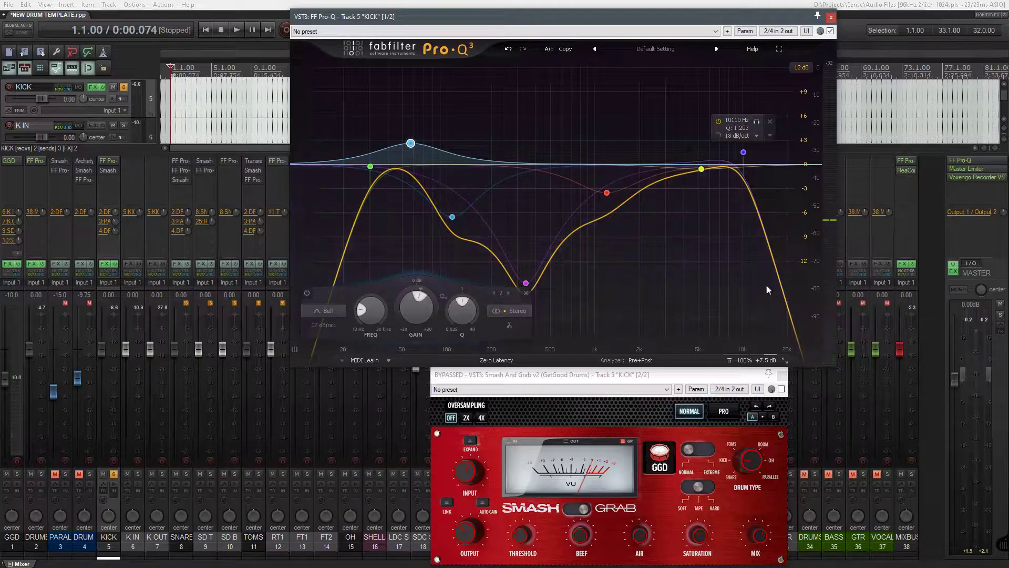
{"action": "left_click", "coordinate": [757, 122]}
{"action": "key", "text": "space"}
{"action": "key", "text": "space"}
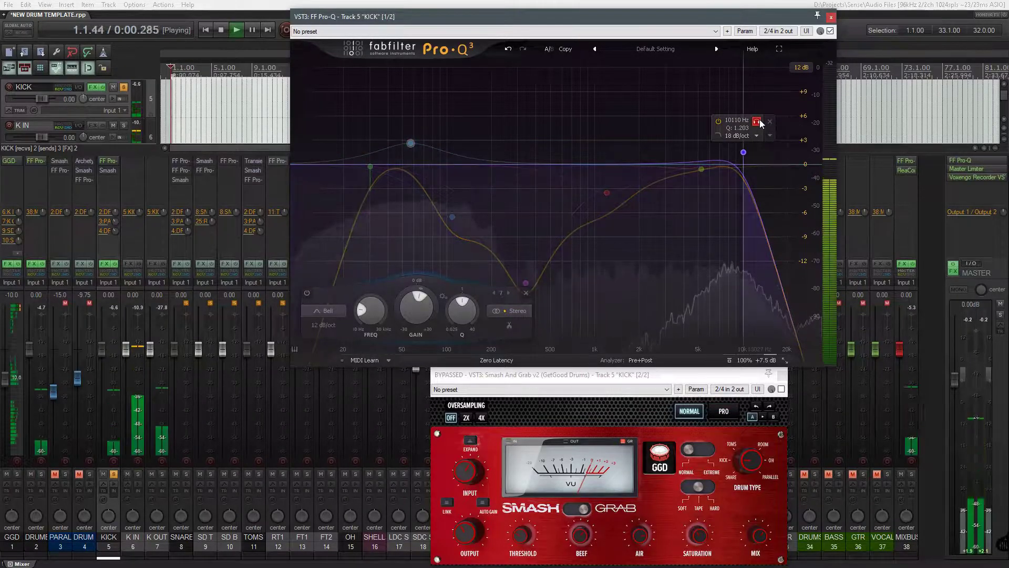
{"action": "left_click", "coordinate": [757, 122]}
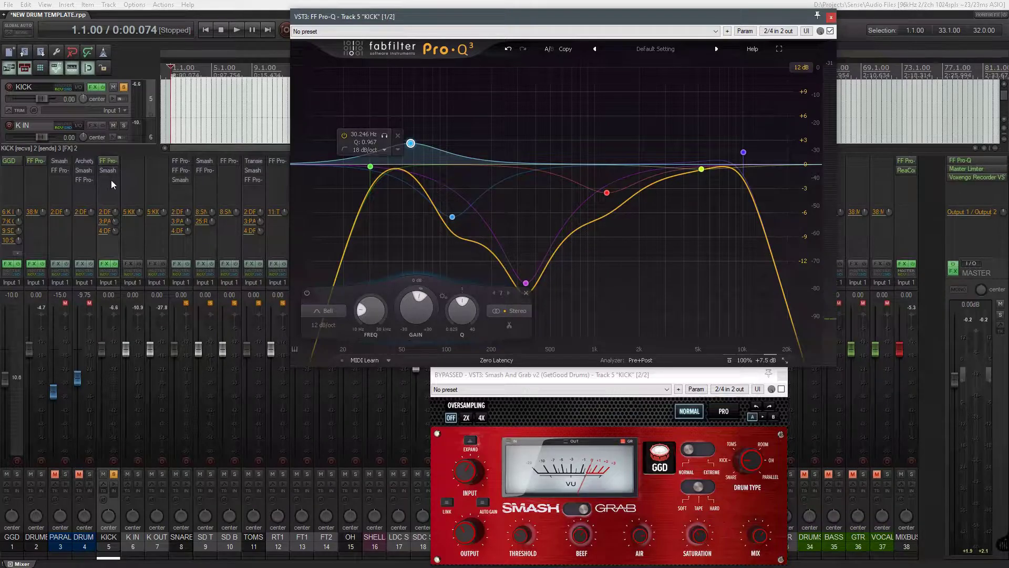
- Play the soloed kick while disabling and re-enabling the KICK track's whole FX chain, and stop
{"action": "key", "text": "space"}
{"action": "left_click", "coordinate": [115, 261]}
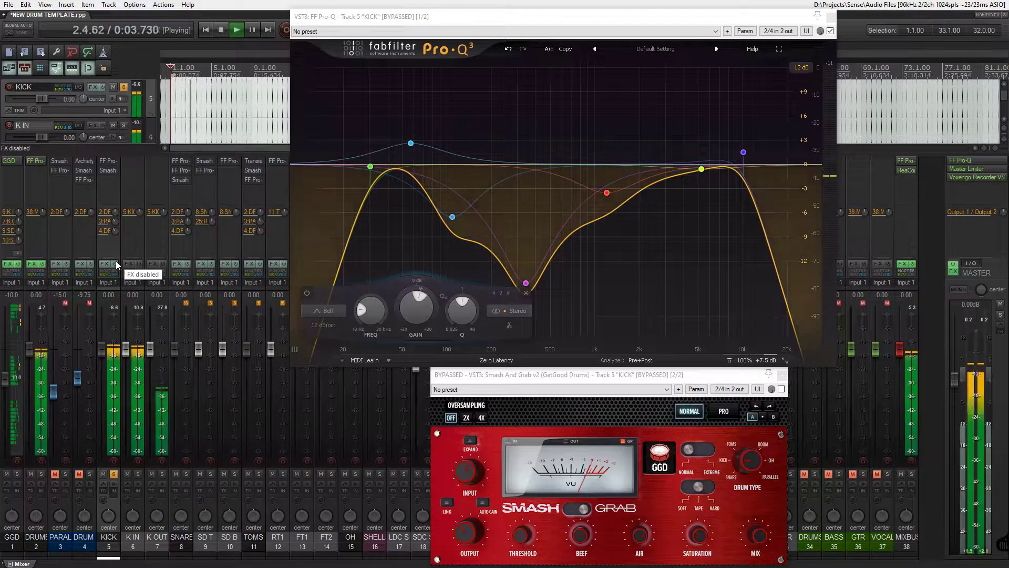
{"action": "left_click", "coordinate": [116, 261]}
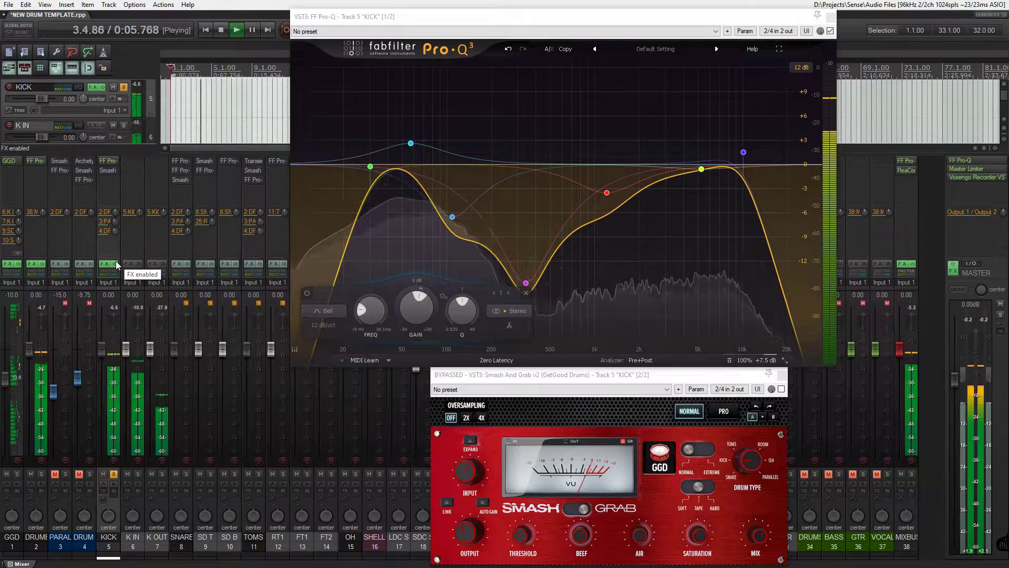
{"action": "key", "text": "space"}
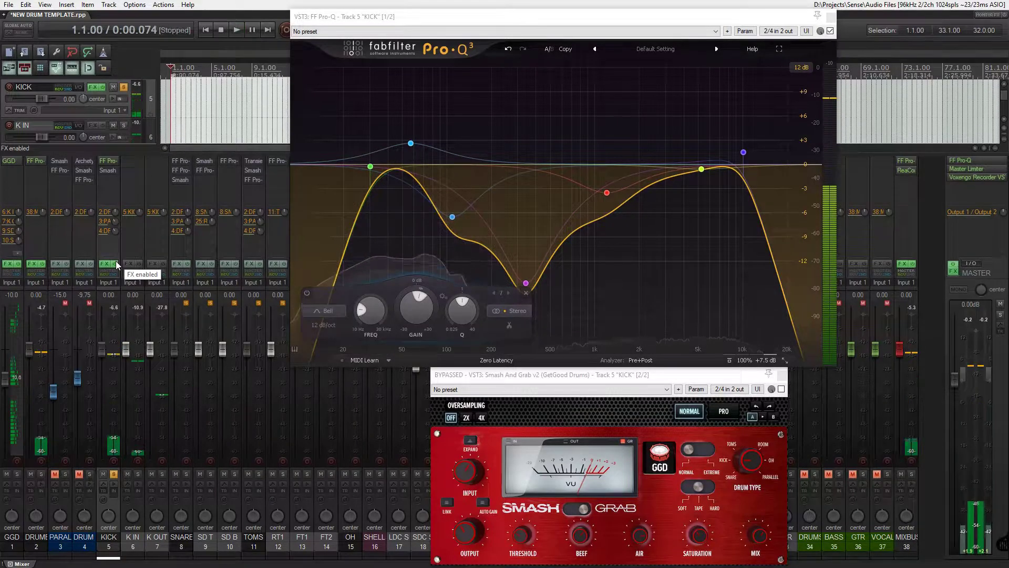
- Close the kick's FF Pro-Q window and reposition the Smash And Grab window over the middle of the mixer
{"action": "left_click", "coordinate": [831, 17]}
{"action": "left_click_drag", "start_coordinate": [517, 371], "coordinate": [448, 119]}
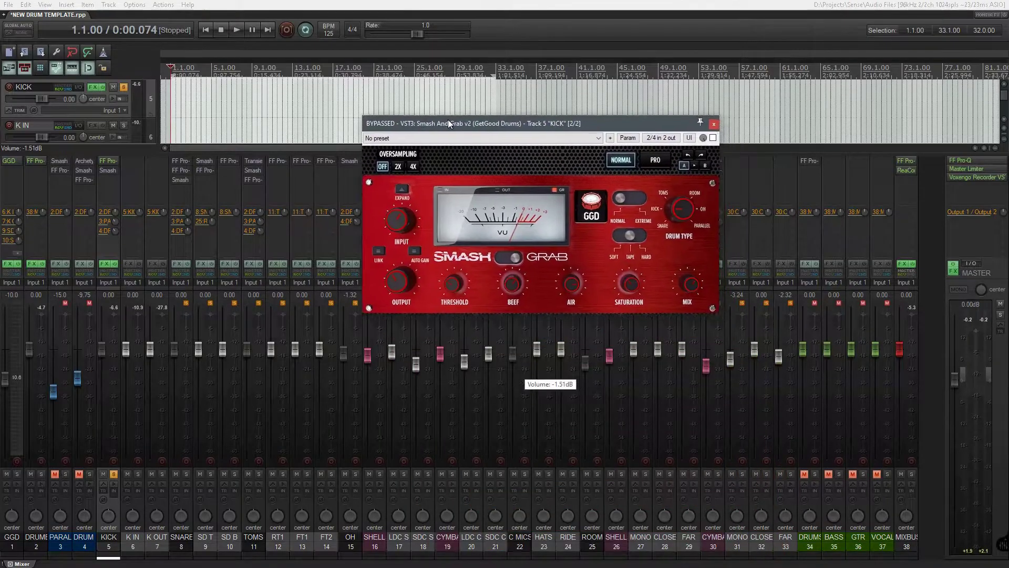
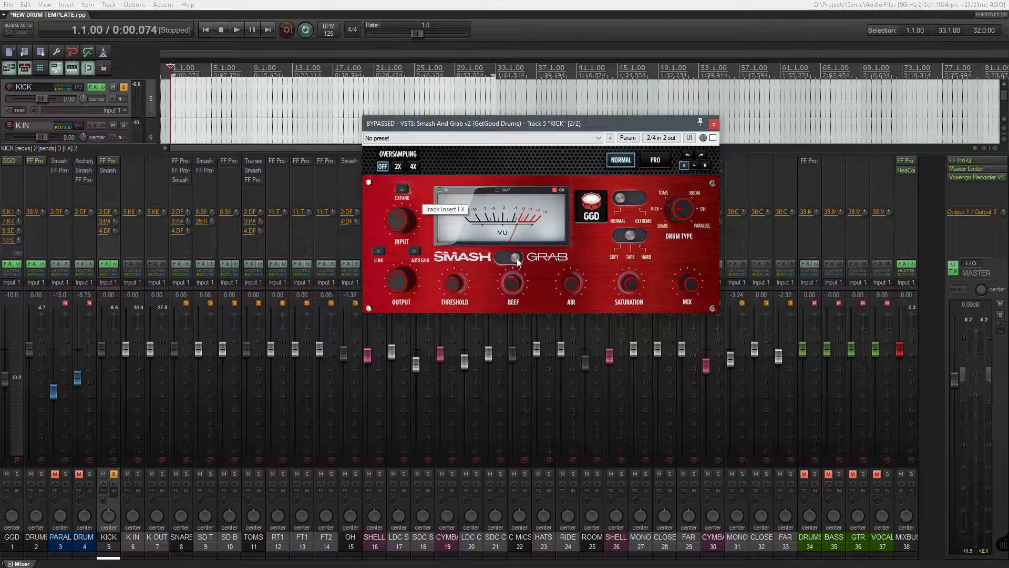
- Show Smash And Grab's Smash mode and its Pro view in turn, returning to Grab mode and the Normal view
{"action": "left_click_drag", "start_coordinate": [518, 262], "coordinate": [489, 261]}
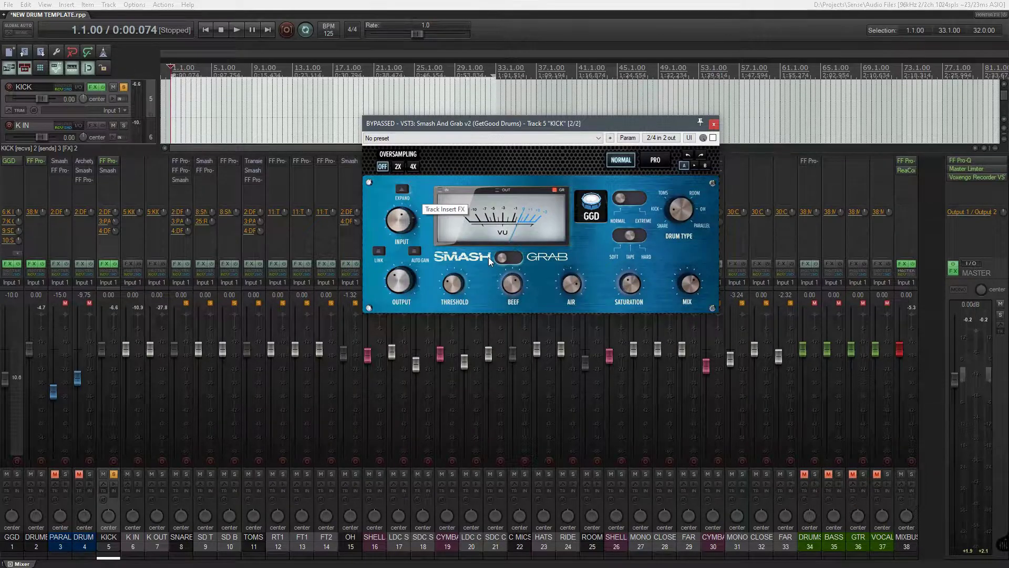
{"action": "left_click_drag", "start_coordinate": [488, 257], "coordinate": [563, 266]}
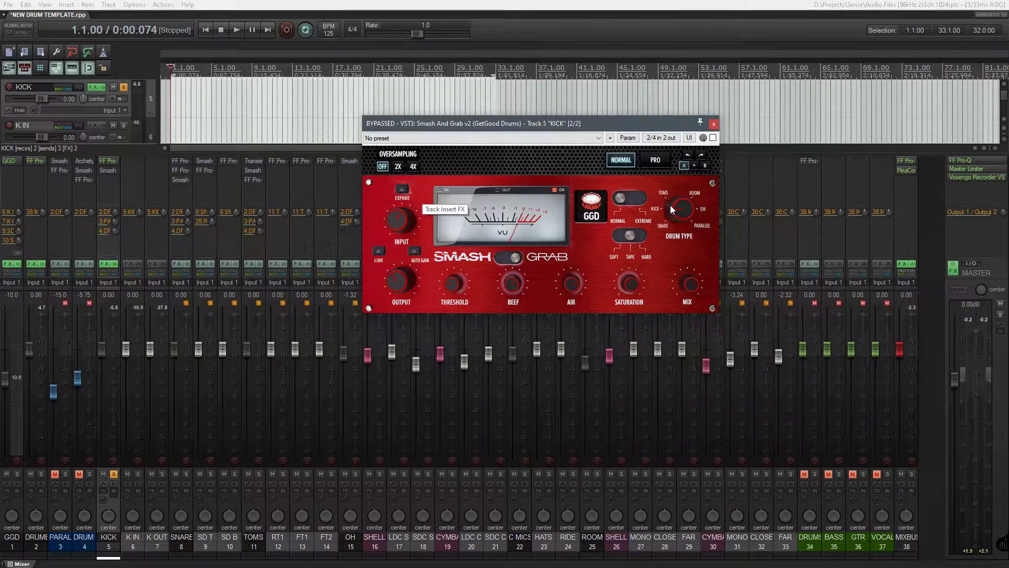
{"action": "left_click", "coordinate": [656, 161]}
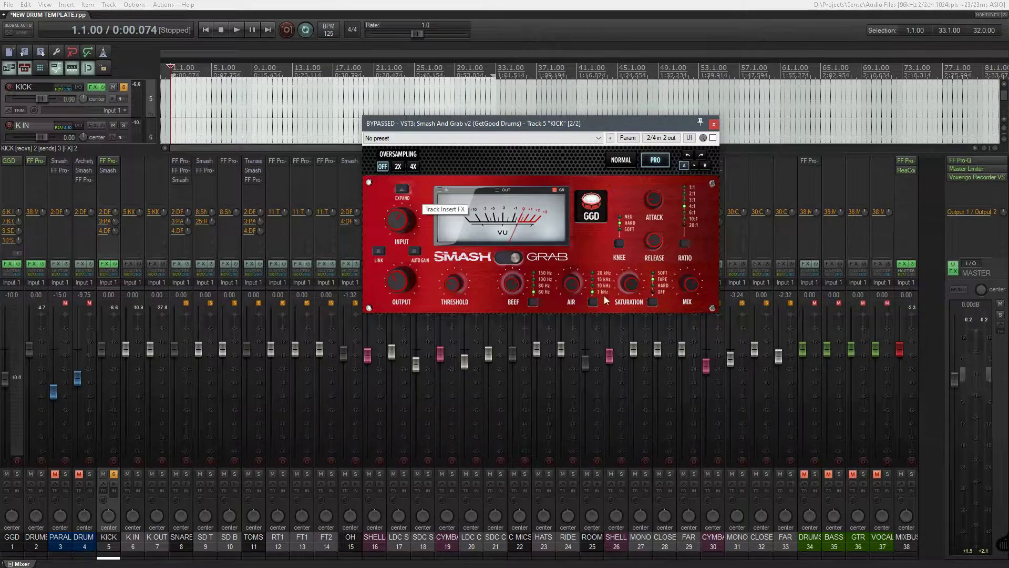
{"action": "left_click", "coordinate": [535, 297]}
{"action": "left_click", "coordinate": [622, 163]}
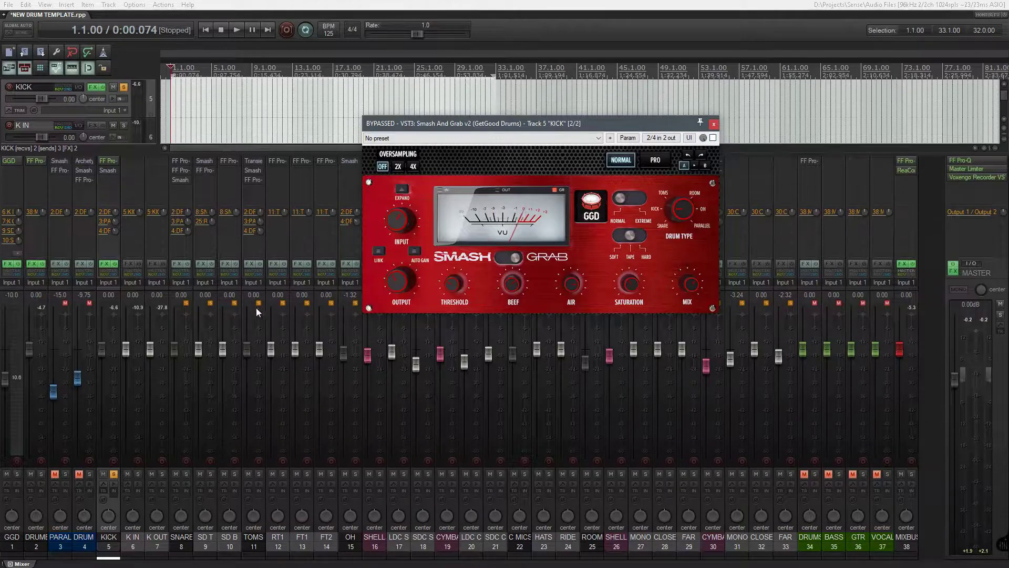
- Unsolo the kick, play the full drum mix, and enable the kick's Smash And Grab during playback
{"action": "left_click", "coordinate": [113, 478]}
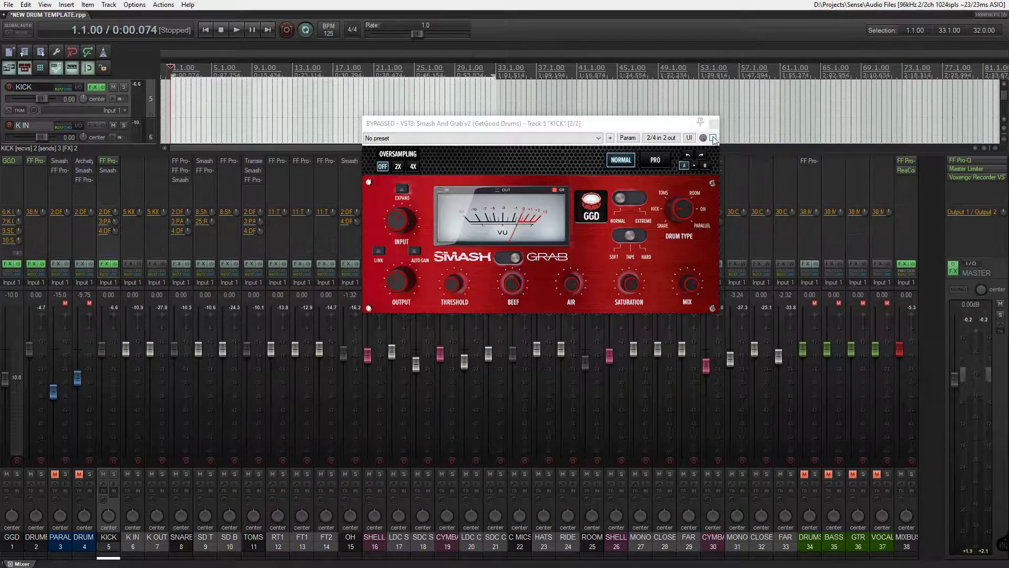
{"action": "key", "text": "space"}
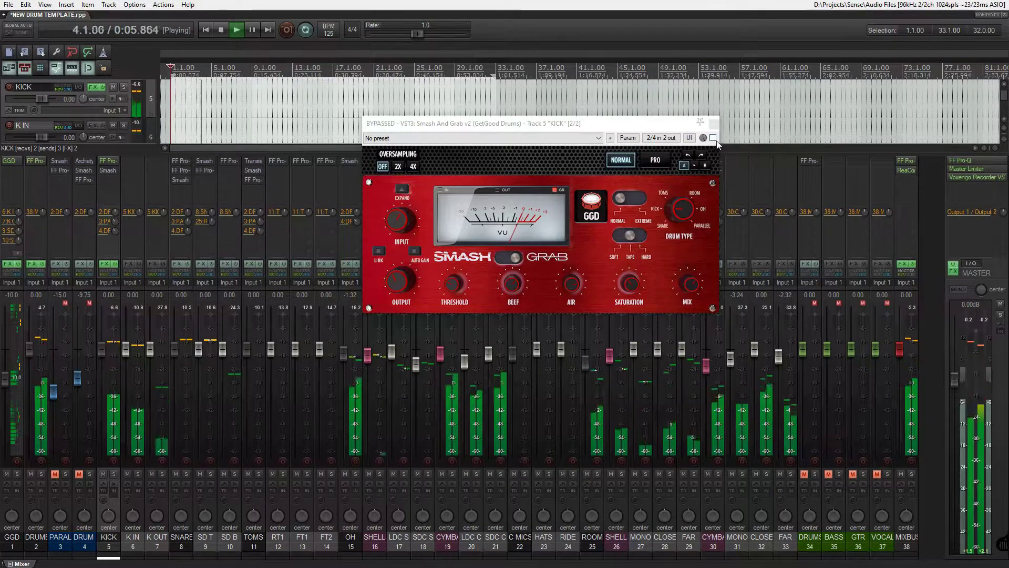
{"action": "left_click", "coordinate": [712, 138]}
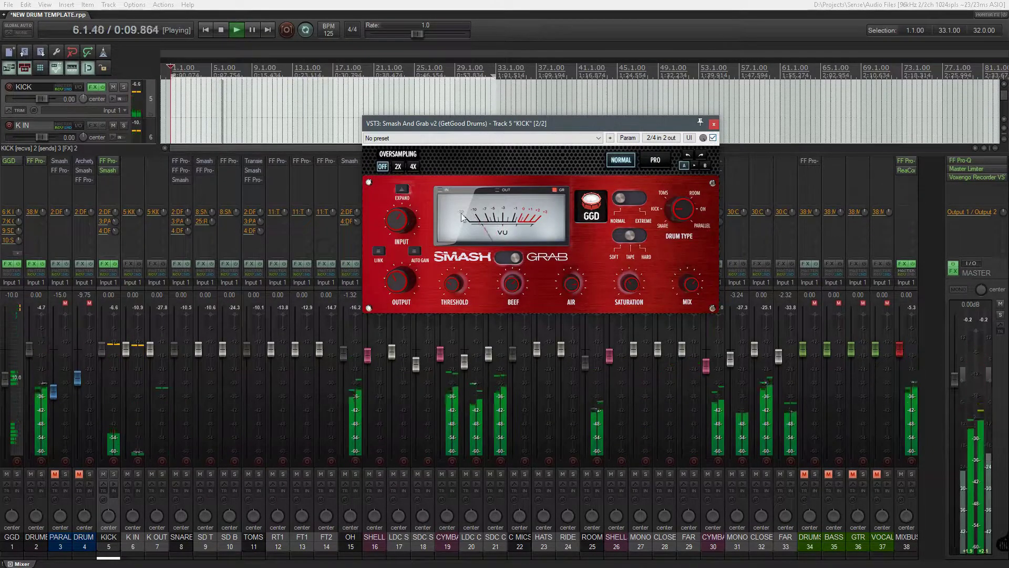
- Solo the kick, compare it with Smash And Grab bypassed and enabled, and replay it briefly with the compressor on
{"action": "left_click", "coordinate": [113, 474]}
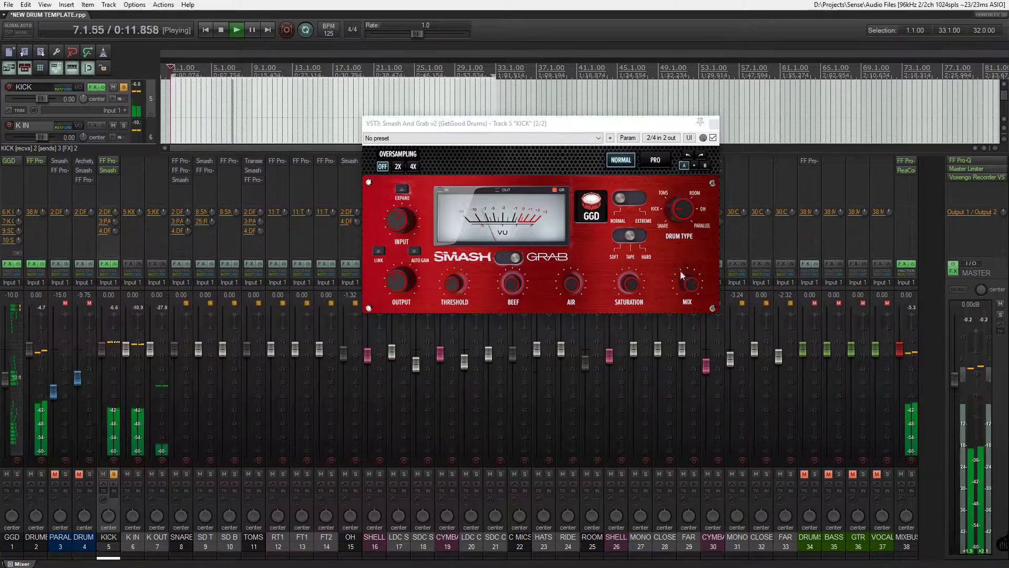
{"action": "left_click", "coordinate": [713, 138]}
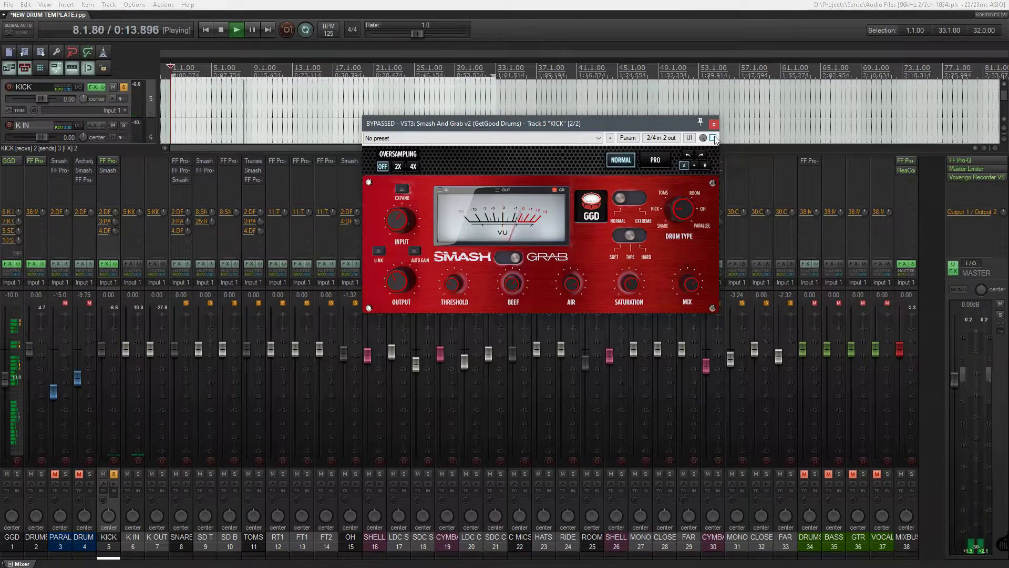
{"action": "left_click", "coordinate": [712, 138]}
{"action": "key", "text": "space"}
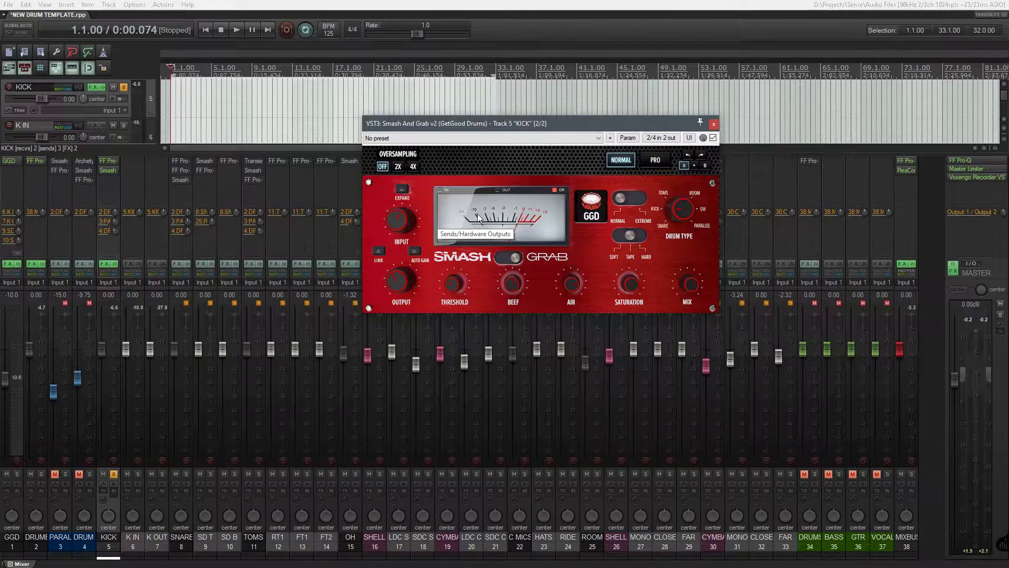
{"action": "key", "text": "space"}
{"action": "key", "text": "space"}
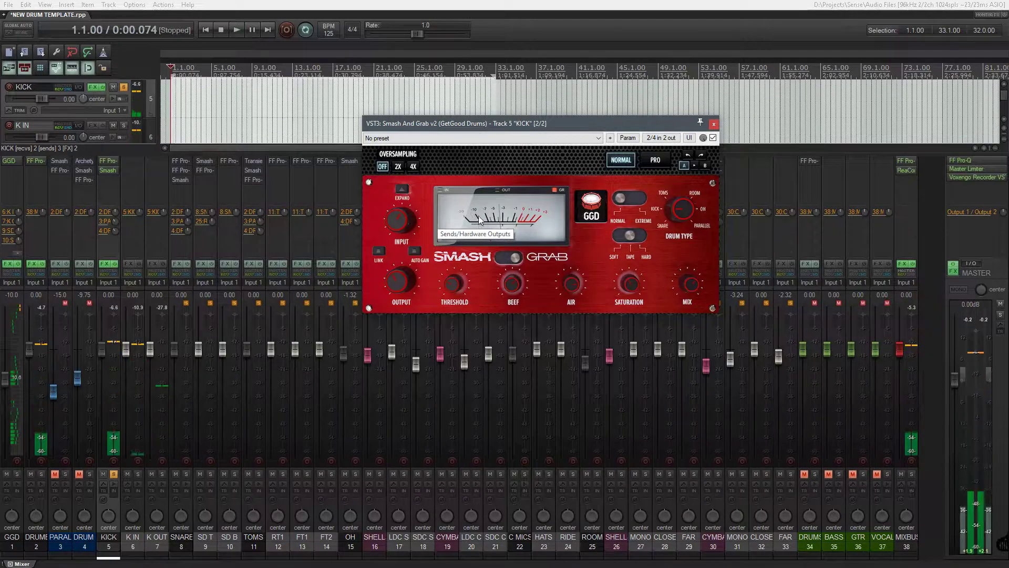
- Play the soloed kick with EQ and Smash And Grab active, switch the KICK track's FX off and back on, and stop
{"action": "mouse_move", "coordinate": [695, 286]}
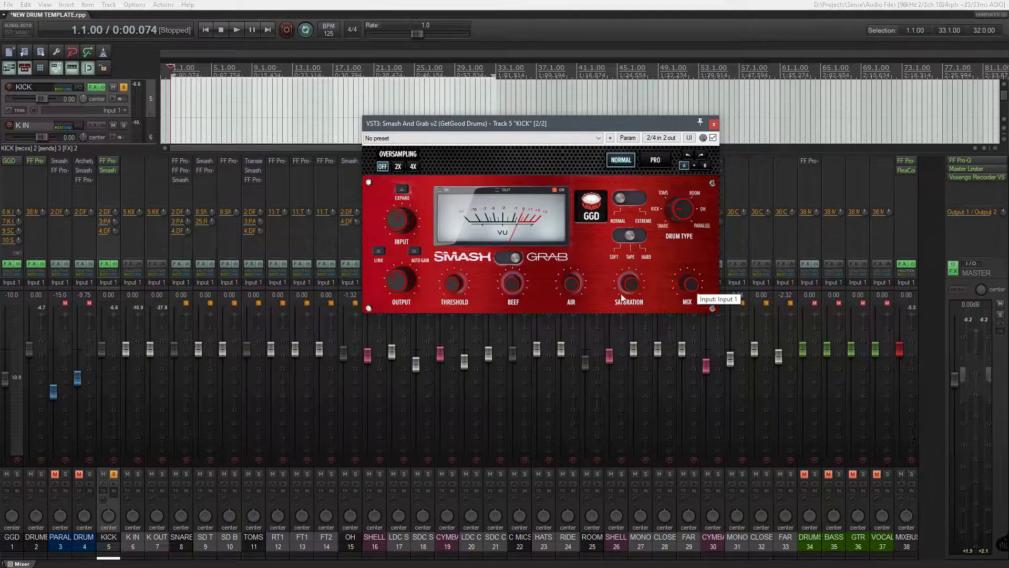
{"action": "mouse_move", "coordinate": [631, 285]}
{"action": "mouse_move", "coordinate": [514, 288]}
{"action": "key", "text": "space"}
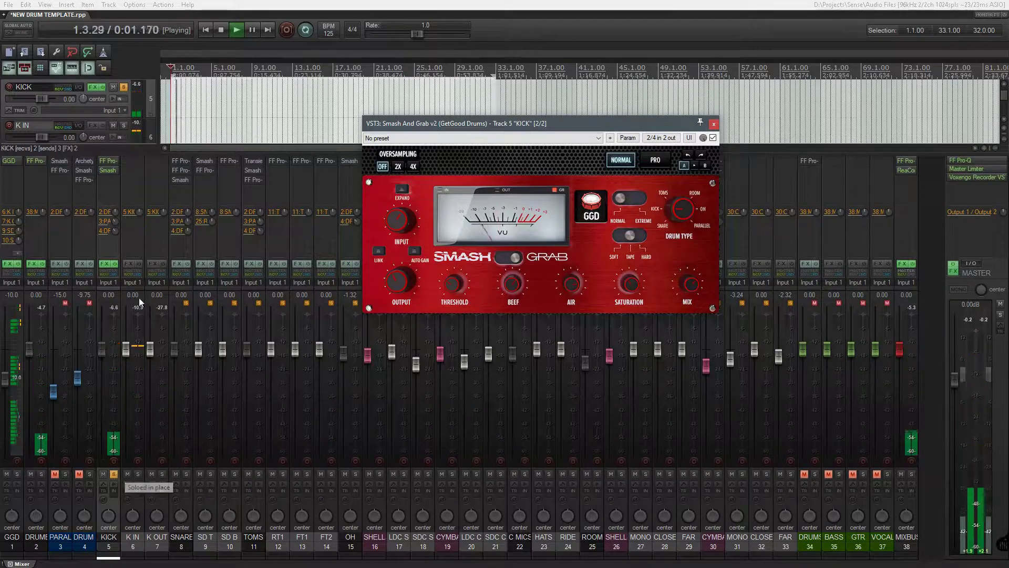
{"action": "left_click", "coordinate": [118, 263]}
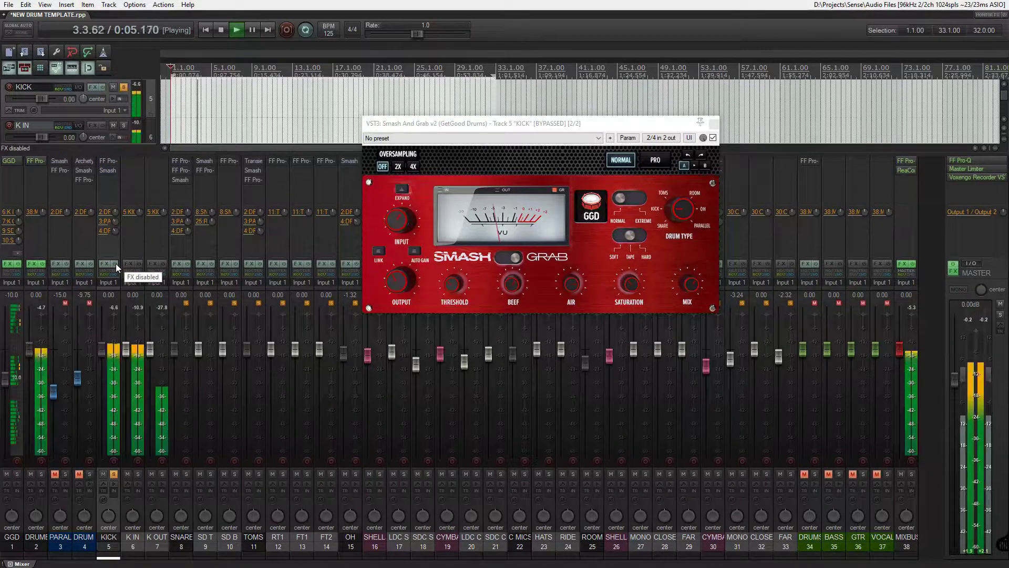
{"action": "left_click", "coordinate": [116, 263]}
{"action": "key", "text": "space"}
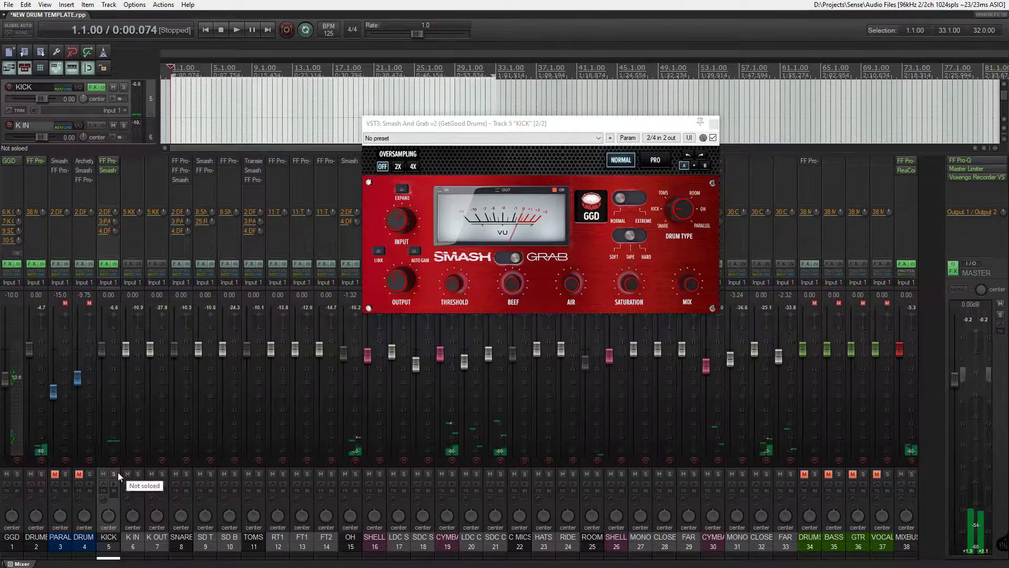
- Close the kick's Smash And Grab and select the SD T, SNARE and SD B tracks in the mixer
{"action": "left_click", "coordinate": [714, 123]}
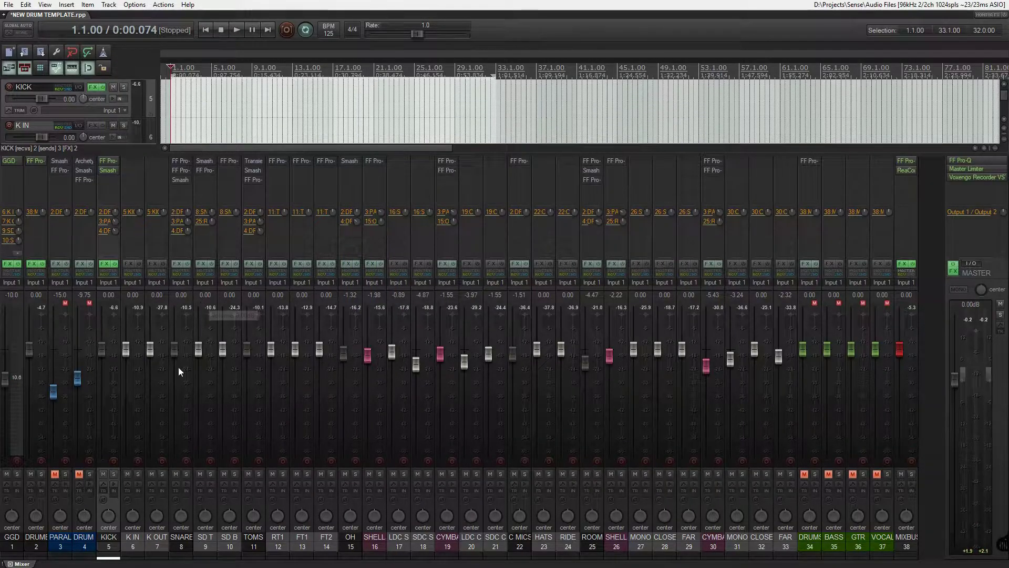
{"action": "left_click", "coordinate": [205, 536]}
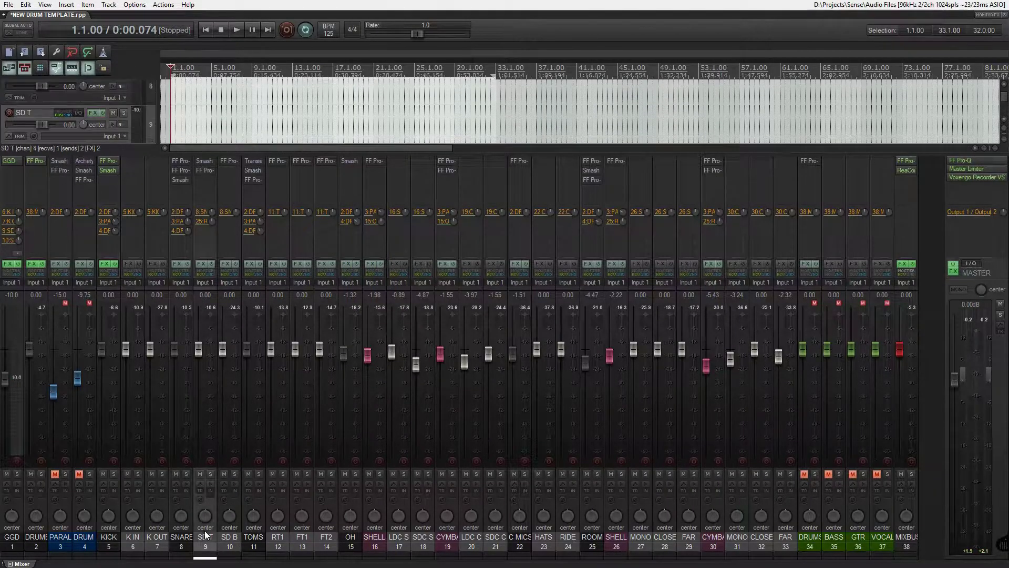
{"action": "left_click", "coordinate": [183, 543]}
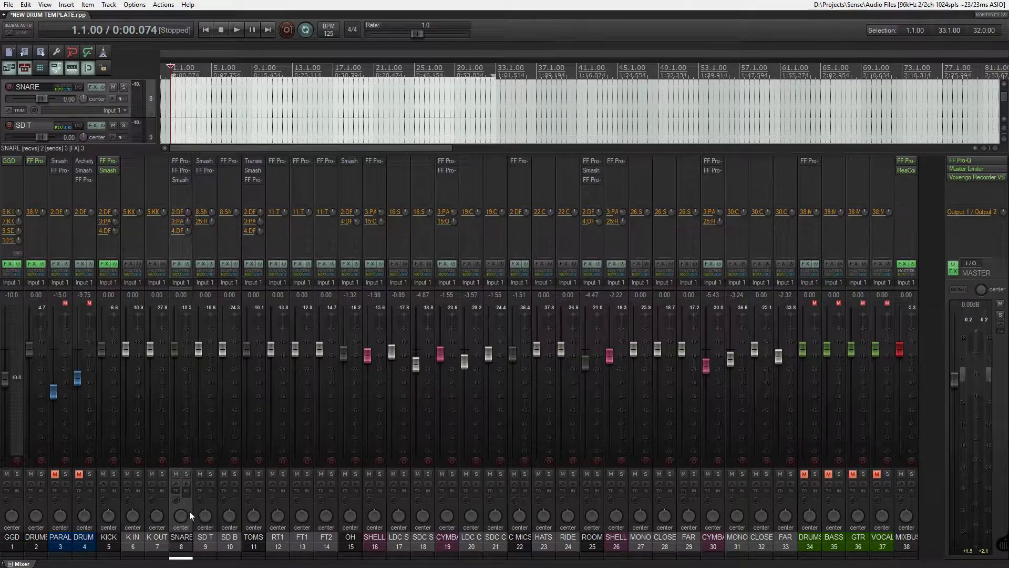
{"action": "left_click", "coordinate": [206, 535]}
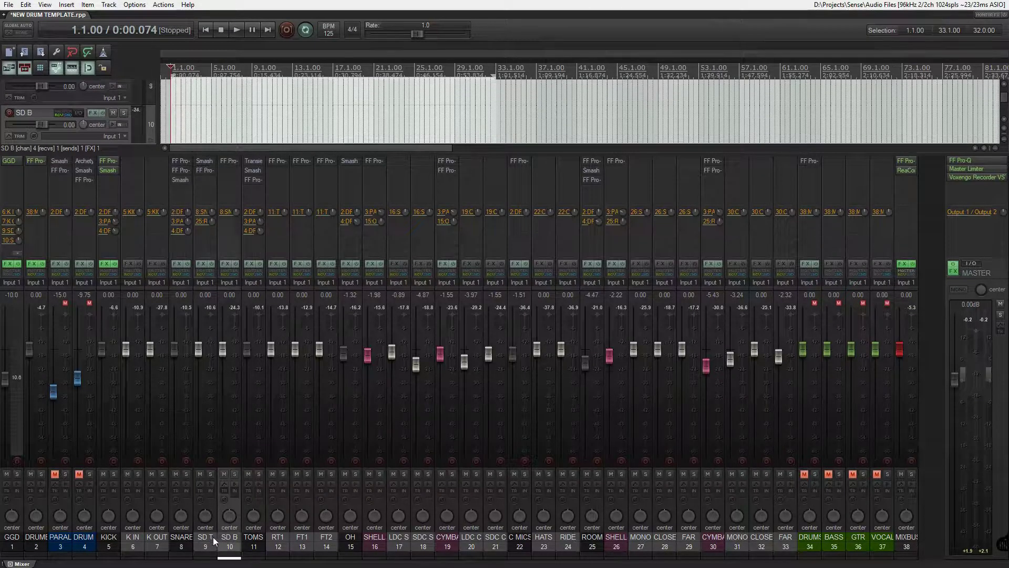
{"action": "left_click", "coordinate": [230, 547]}
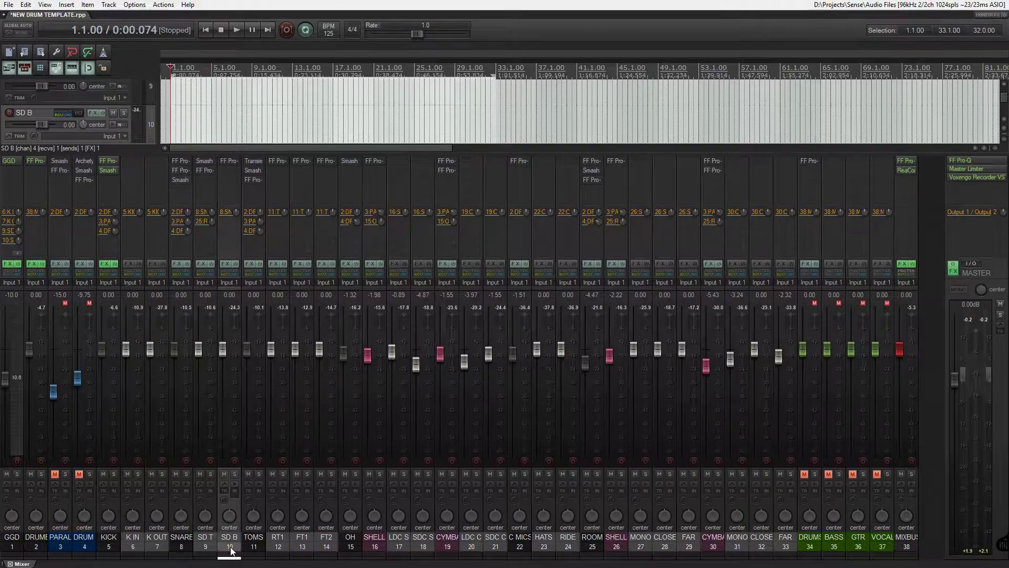
- Solo the SD B track, enable its FX, and open its Pro-Q 3 equalizer
{"action": "left_click", "coordinate": [234, 474]}
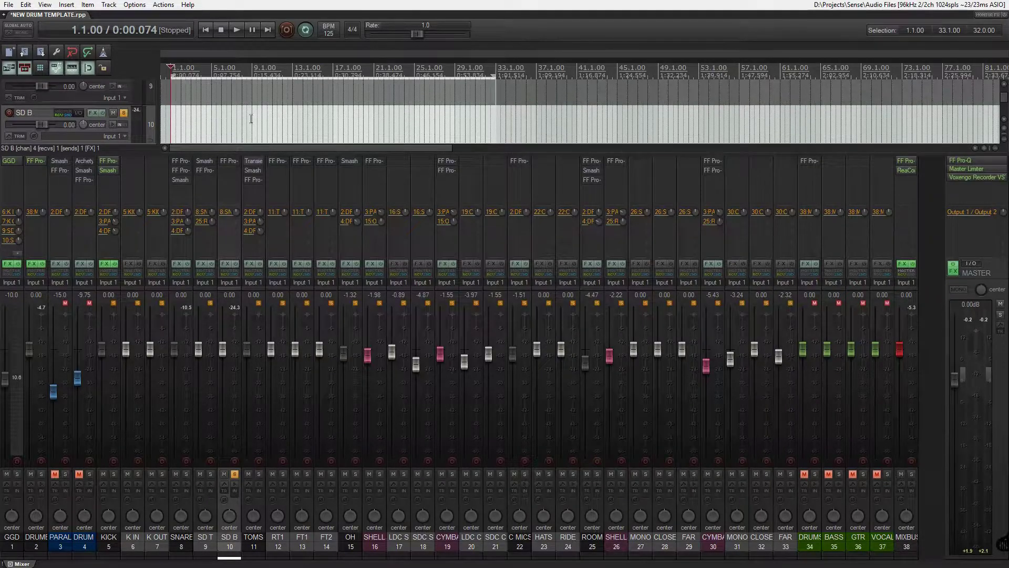
{"action": "left_click", "coordinate": [236, 265]}
{"action": "left_click", "coordinate": [236, 163]}
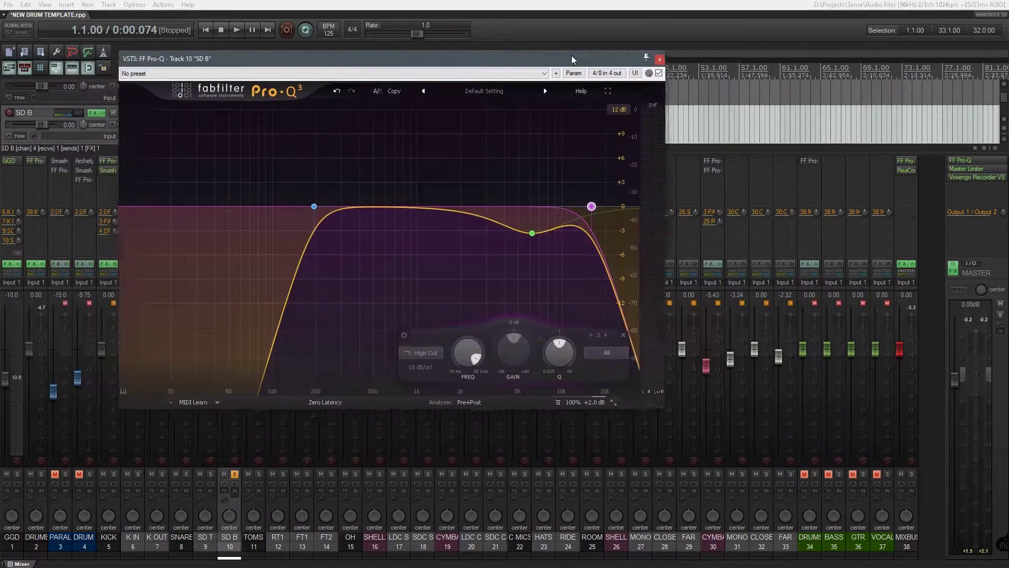
{"action": "left_click_drag", "start_coordinate": [572, 55], "coordinate": [715, 68]}
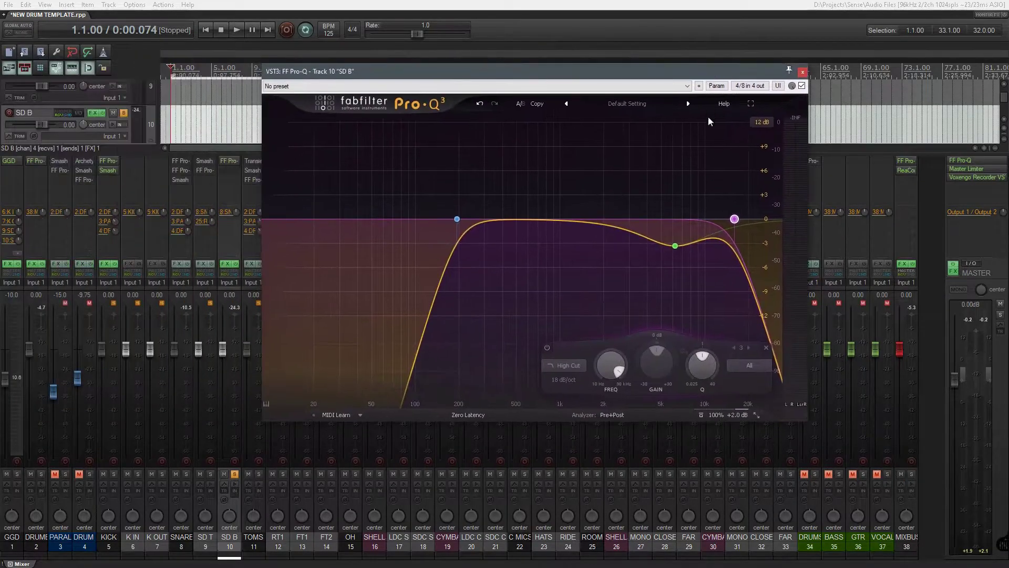
- Play the soloed SD B track and audition Pro-Q's low-cut band and 6202 Hz bell band in isolation
{"action": "key", "text": "space"}
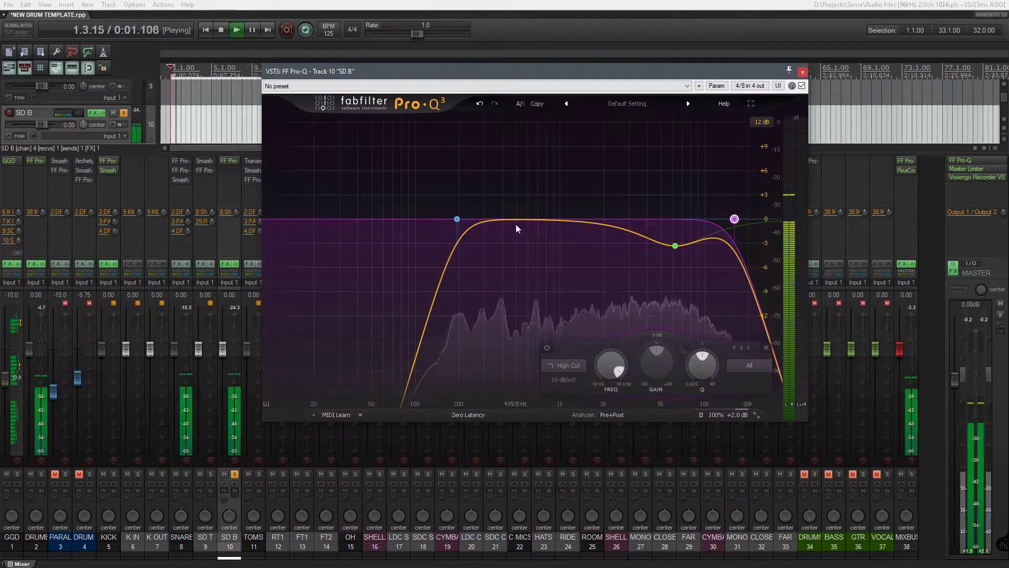
{"action": "mouse_move", "coordinate": [456, 219]}
{"action": "left_click", "coordinate": [471, 187]}
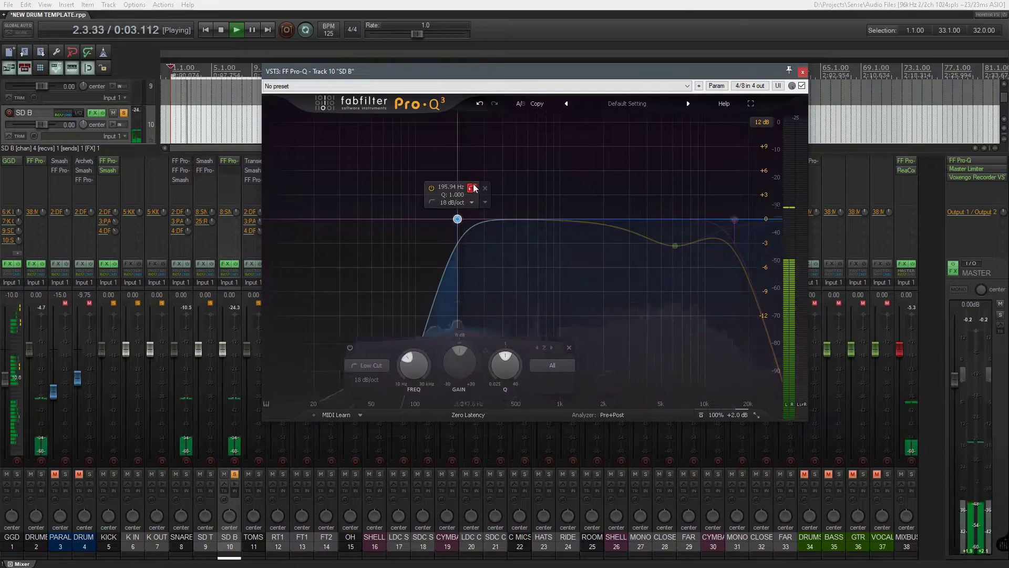
{"action": "mouse_move", "coordinate": [716, 232]}
{"action": "mouse_move", "coordinate": [675, 245]}
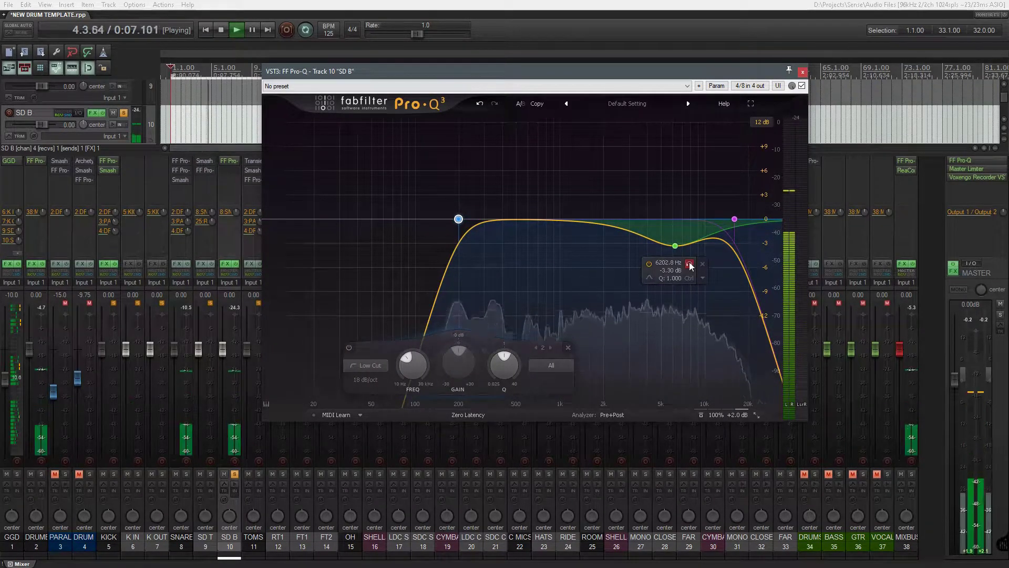
{"action": "left_click", "coordinate": [690, 264]}
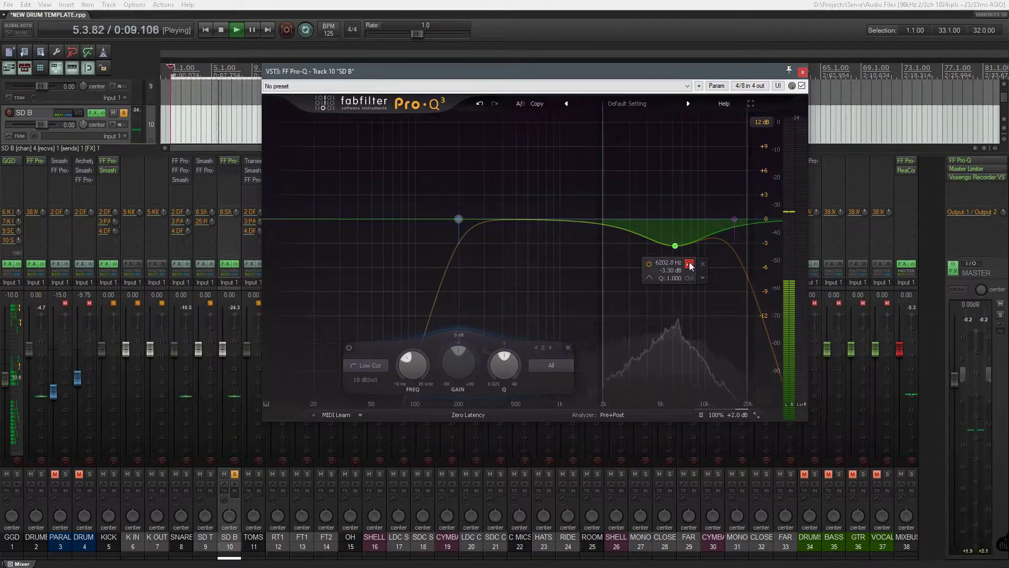
{"action": "left_click", "coordinate": [689, 264]}
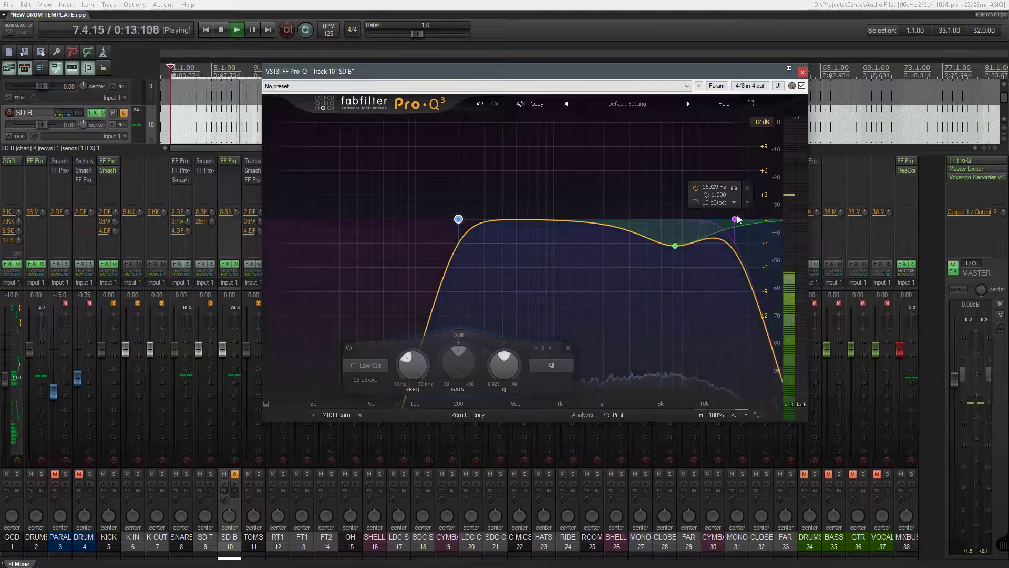
- Stop playback, show SD B's high-cut band in isolation, examine the EQ curve, and close Pro-Q
{"action": "key", "text": "space"}
{"action": "left_click", "coordinate": [733, 187]}
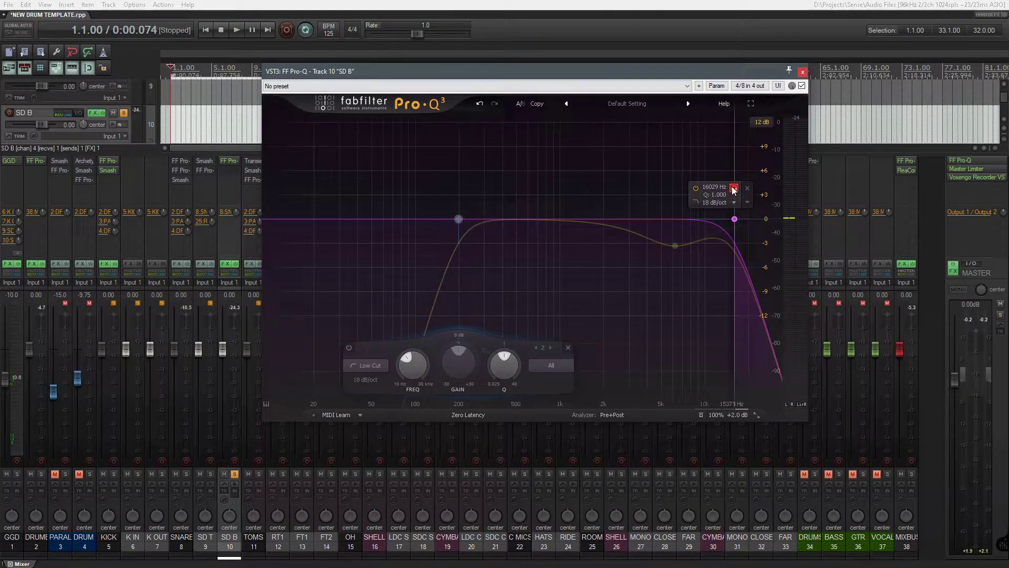
{"action": "left_click", "coordinate": [734, 189]}
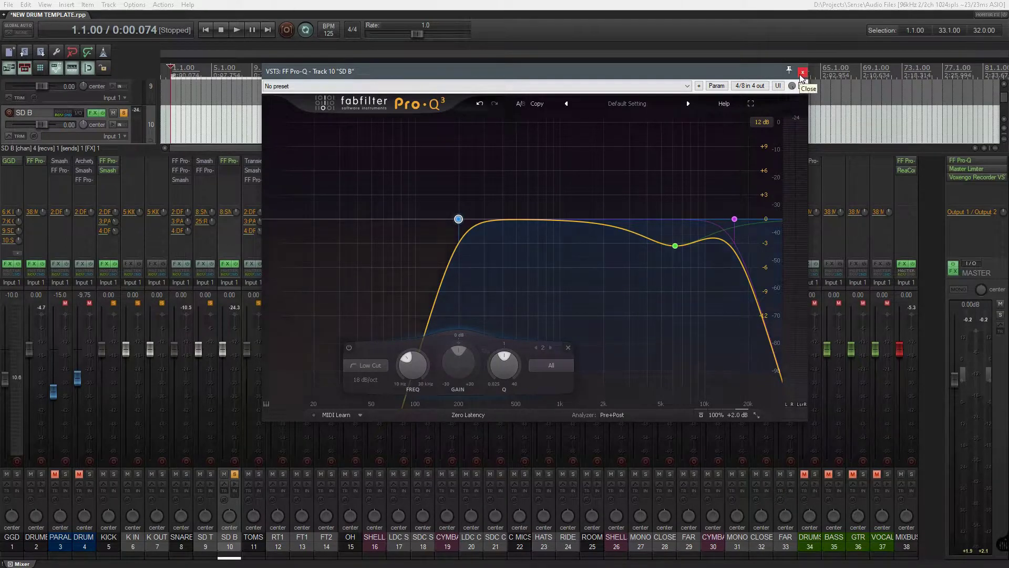
{"action": "mouse_move", "coordinate": [743, 226]}
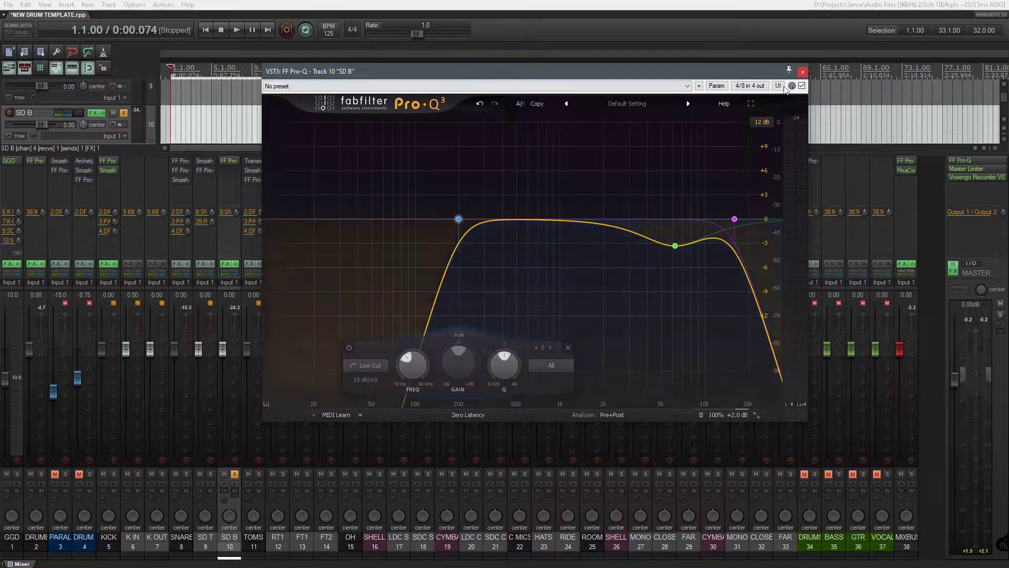
{"action": "mouse_move", "coordinate": [713, 297]}
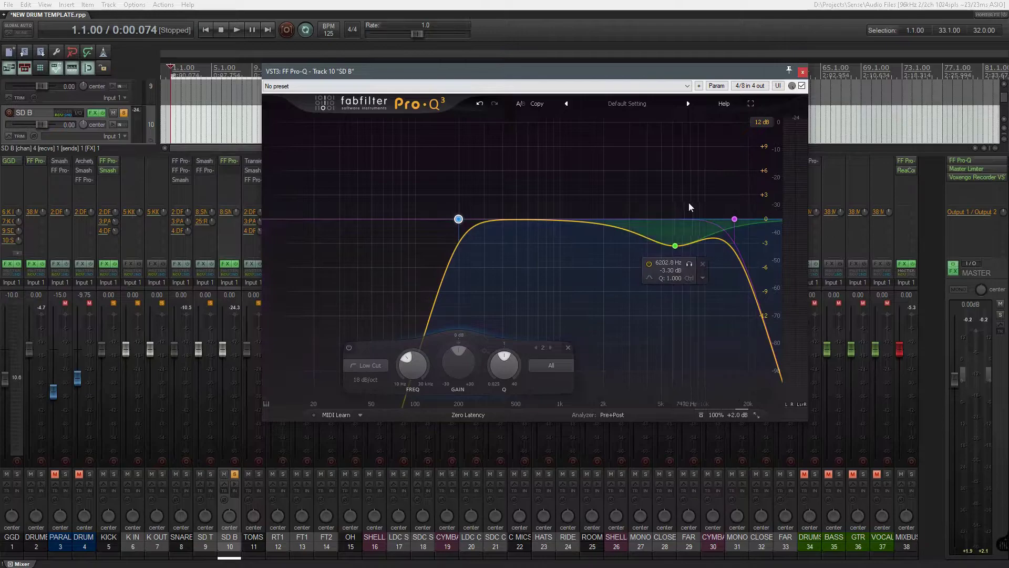
{"action": "left_click", "coordinate": [802, 71]}
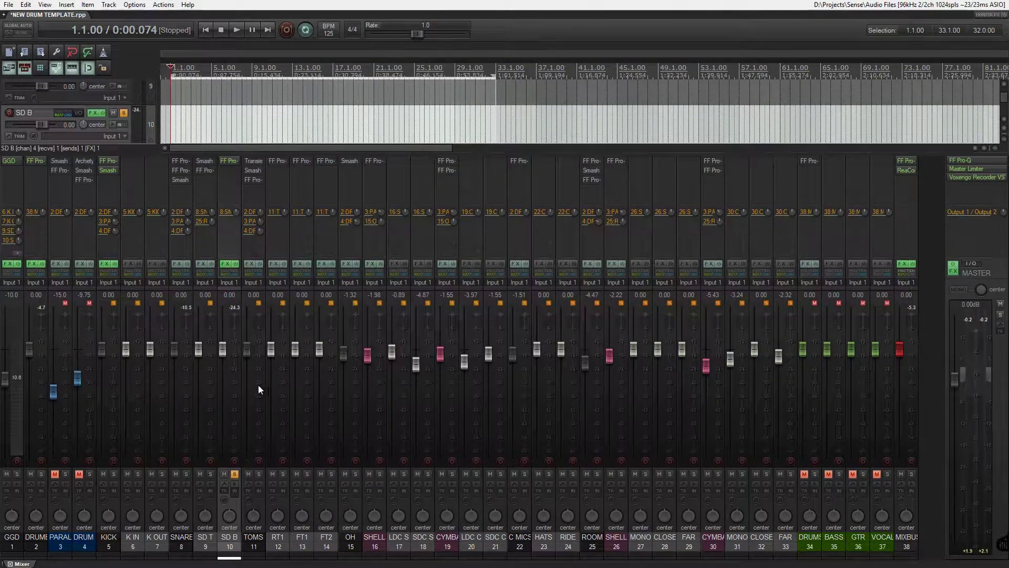
- Switch the solo from SD B to SD T and open SD T's Smash And Grab and Pro-Q 3 side by side
{"action": "left_click", "coordinate": [235, 475]}
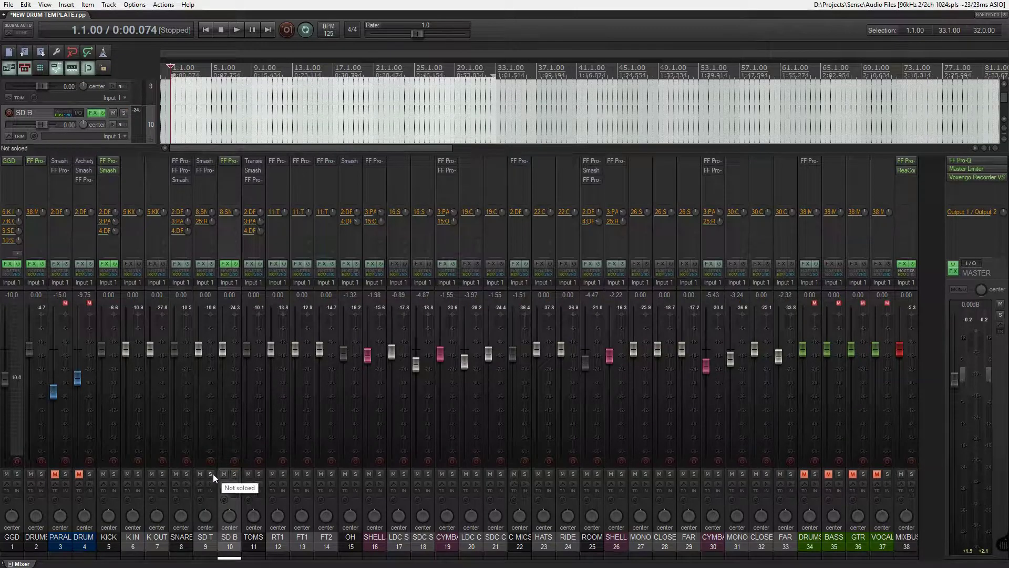
{"action": "left_click", "coordinate": [211, 474]}
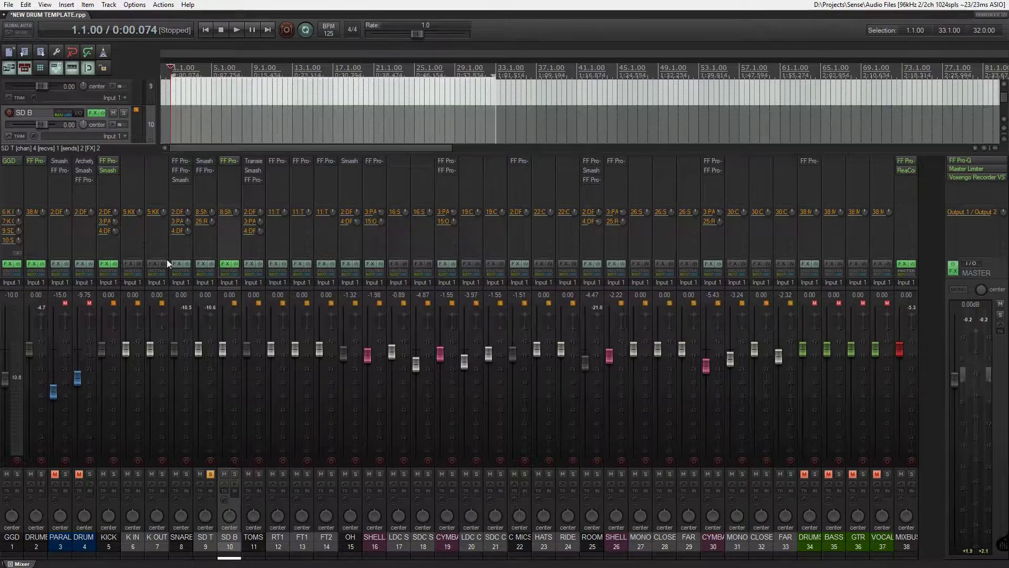
{"action": "left_click", "coordinate": [210, 160]}
{"action": "left_click_drag", "start_coordinate": [521, 170], "coordinate": [503, 24]}
{"action": "left_click", "coordinate": [200, 166]}
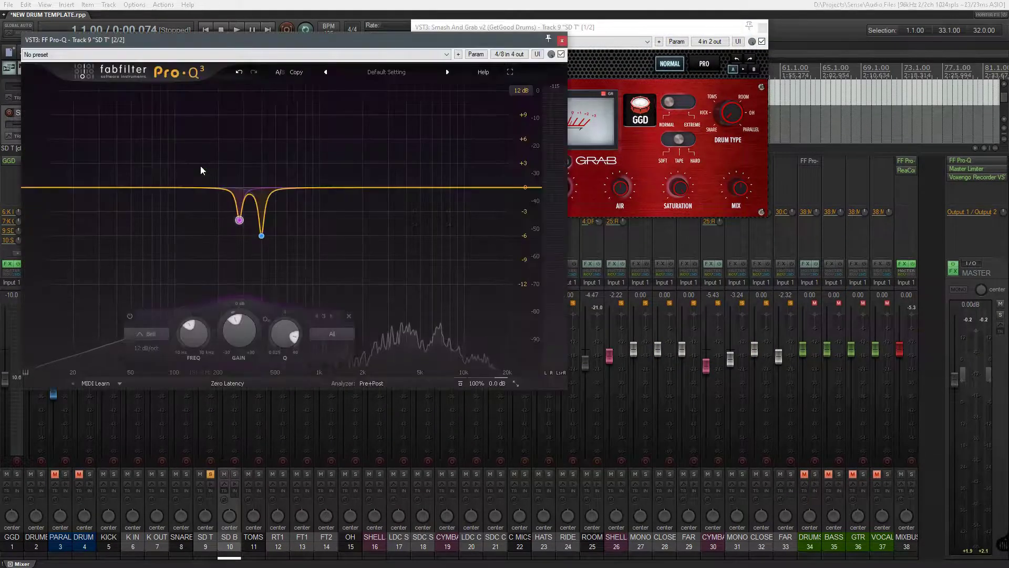
{"action": "left_click_drag", "start_coordinate": [278, 42], "coordinate": [593, 241]}
- Toggle SD T's solo, switch its FX off, and examine Smash And Grab's Saturation and Mix controls
{"action": "left_click", "coordinate": [209, 474]}
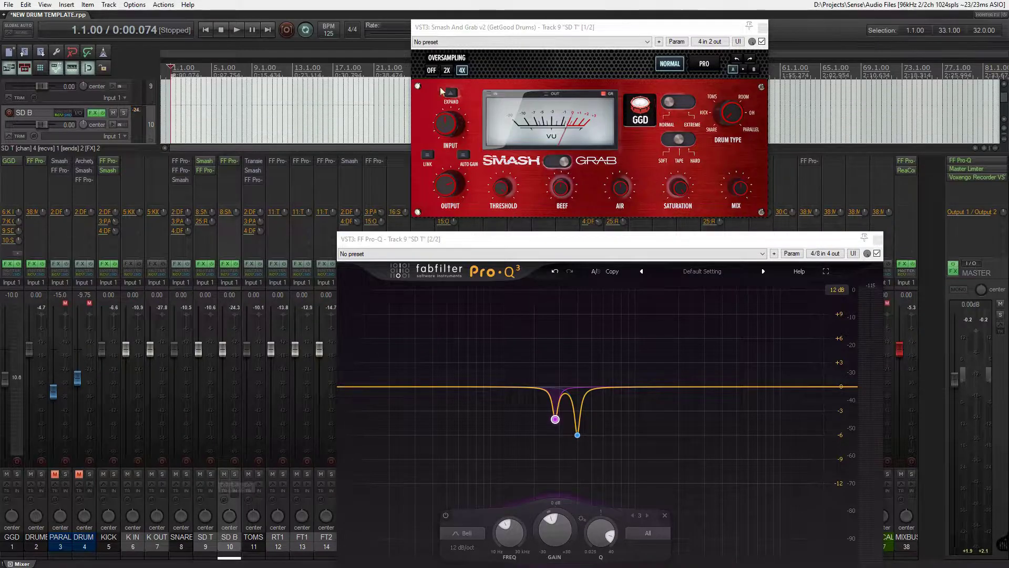
{"action": "left_click", "coordinate": [210, 474]}
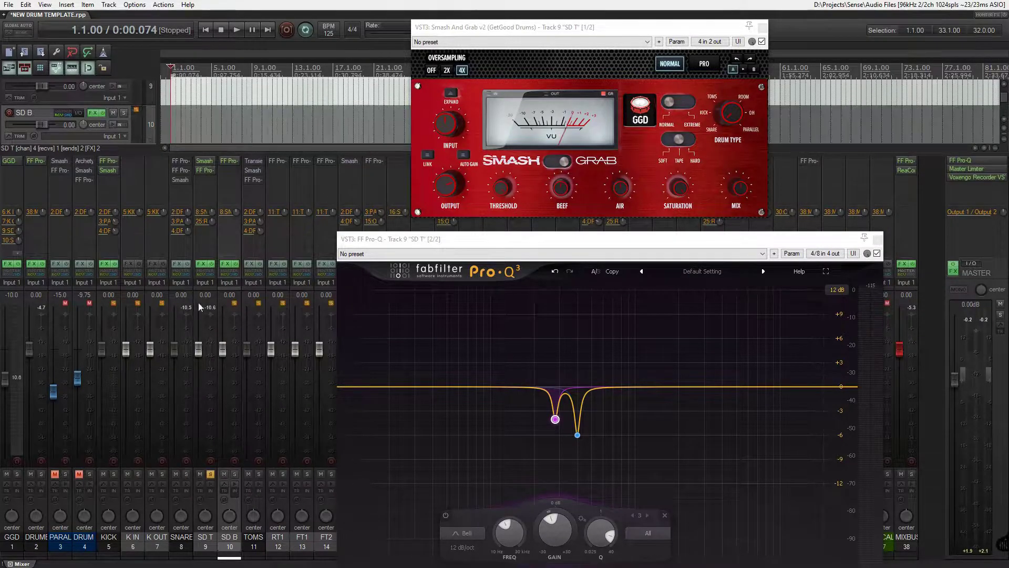
{"action": "left_click", "coordinate": [210, 263]}
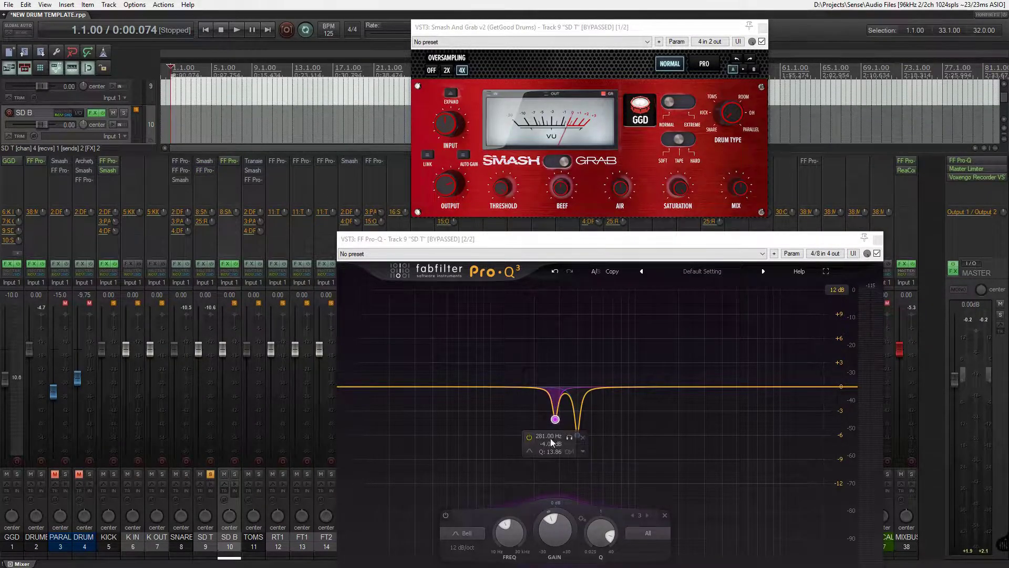
{"action": "left_click", "coordinate": [570, 69]}
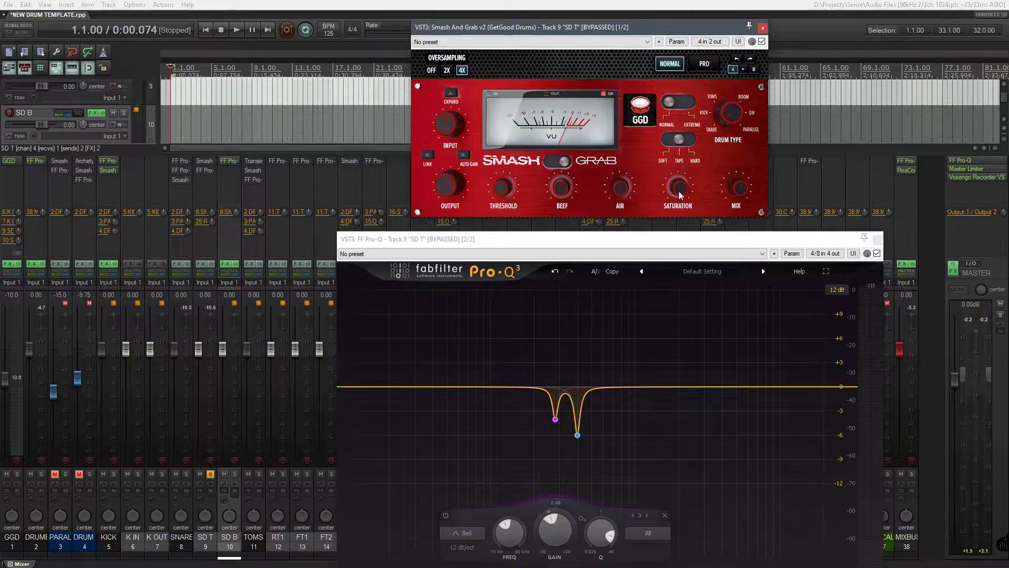
{"action": "left_click_drag", "start_coordinate": [680, 193], "coordinate": [680, 129]}
{"action": "left_click_drag", "start_coordinate": [679, 185], "coordinate": [692, 86]}
{"action": "left_click_drag", "start_coordinate": [741, 189], "coordinate": [741, 189]}
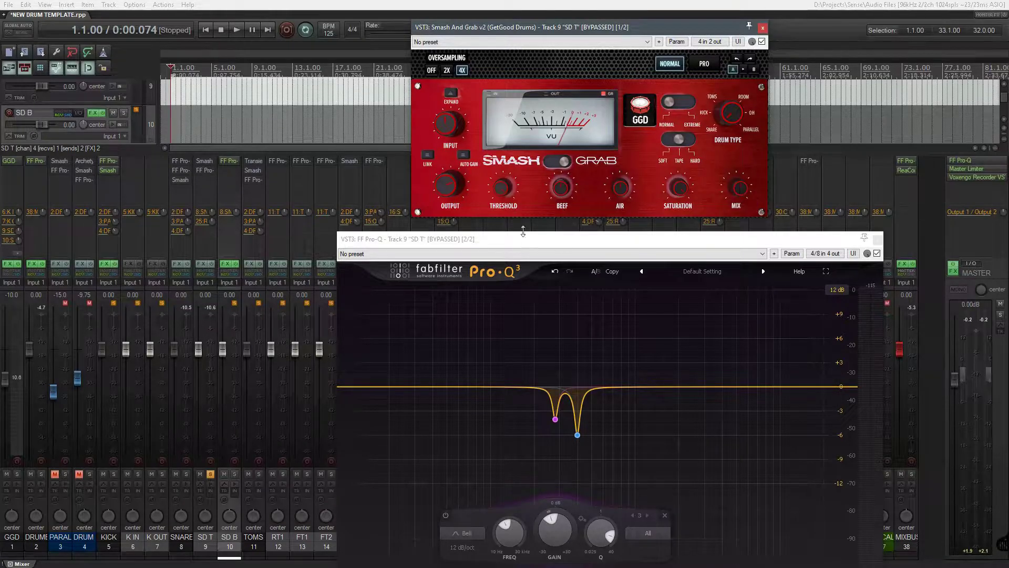
{"action": "left_click", "coordinate": [683, 190]}
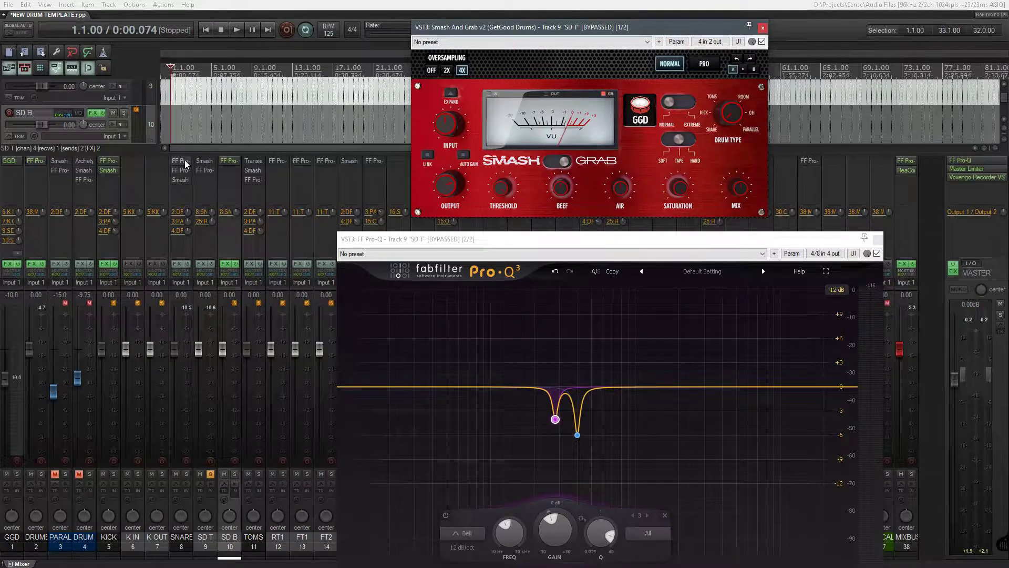
- Play soloed SD T with Smash And Grab active and Pro-Q bypassed, then stop
{"action": "left_click", "coordinate": [206, 169], "text": "shift"}
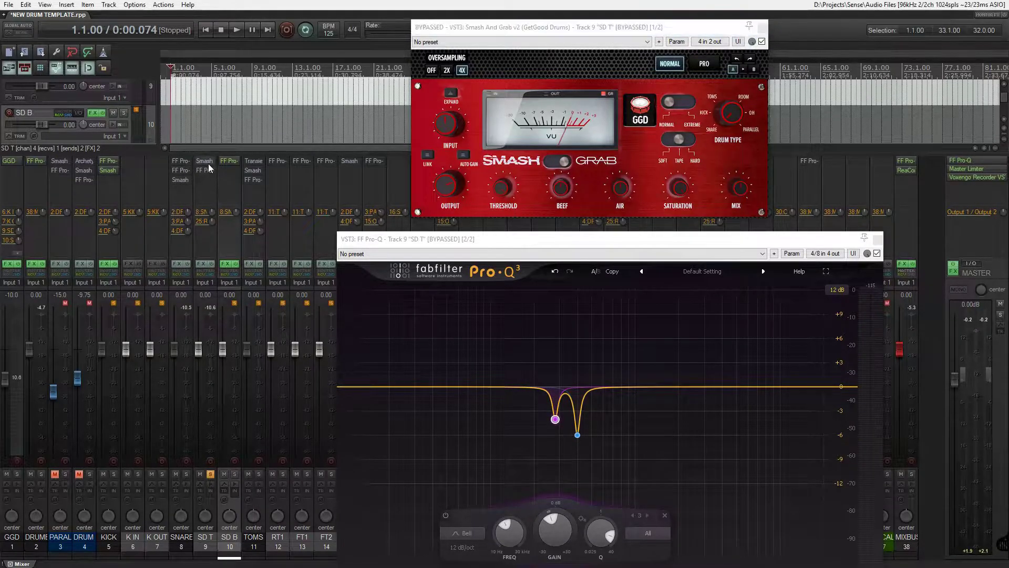
{"action": "left_click", "coordinate": [208, 160], "text": "shift"}
{"action": "left_click", "coordinate": [735, 187]}
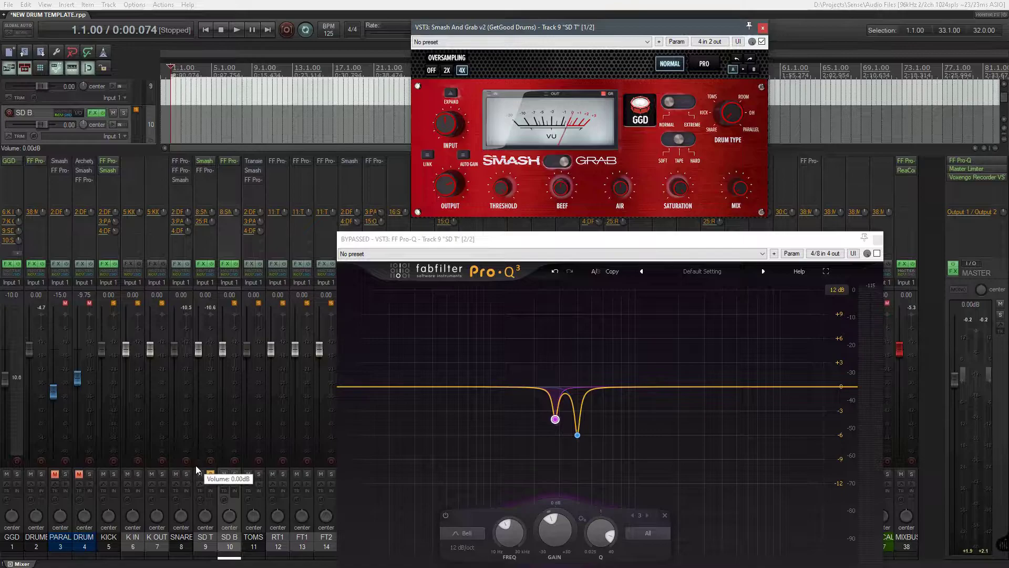
{"action": "key", "text": "space"}
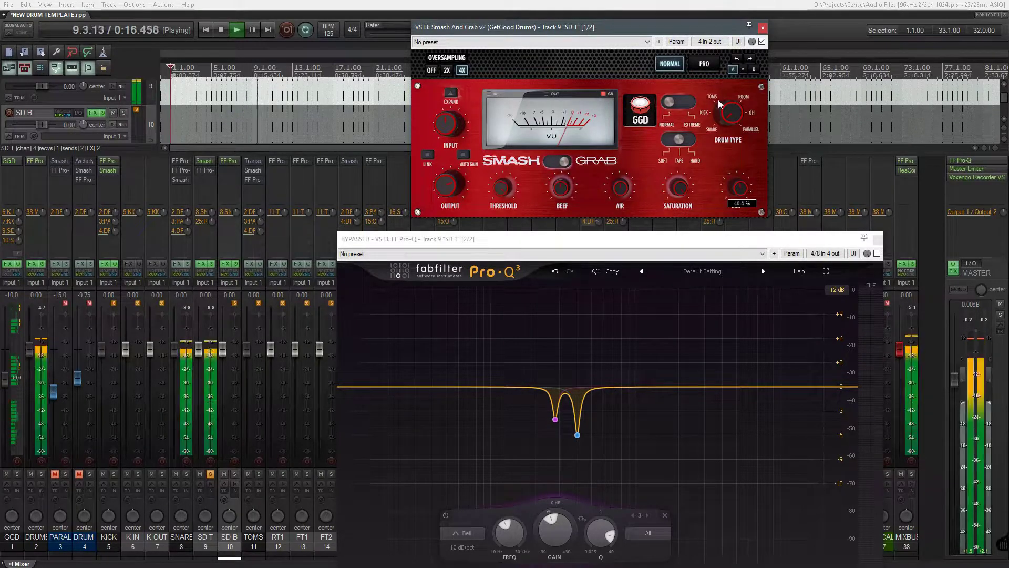
{"action": "key", "text": "space"}
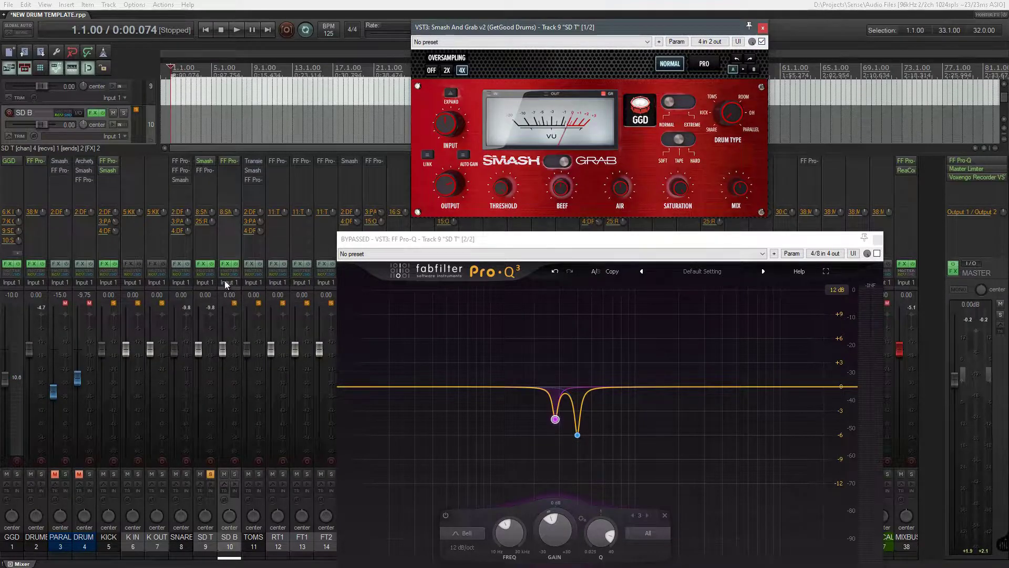
- Replay SD T while toggling its FX off and on, stop, and bring its Pro-Q into full view
{"action": "key", "text": "space"}
{"action": "left_click", "coordinate": [212, 264]}
{"action": "left_click", "coordinate": [212, 264]}
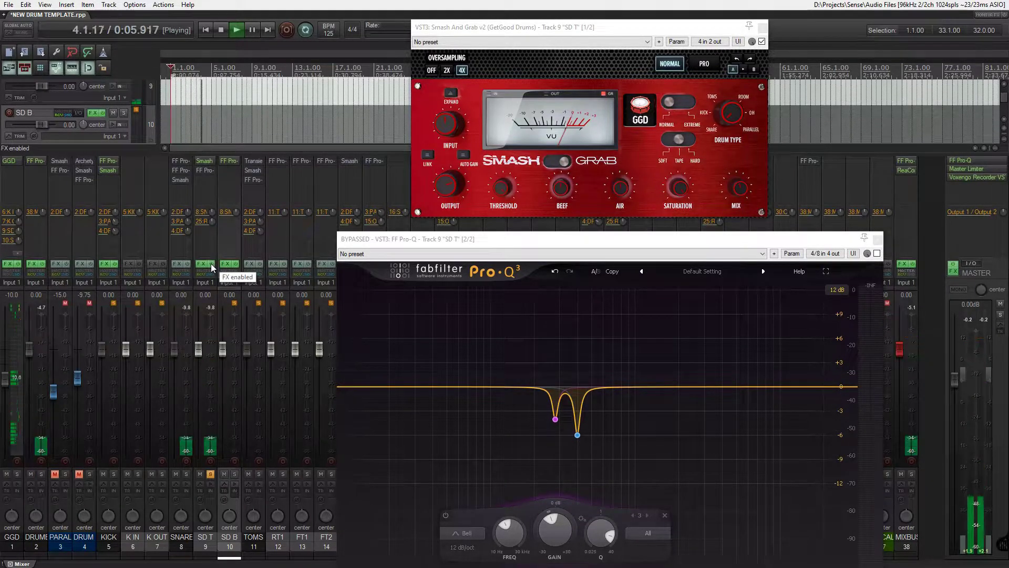
{"action": "key", "text": "space"}
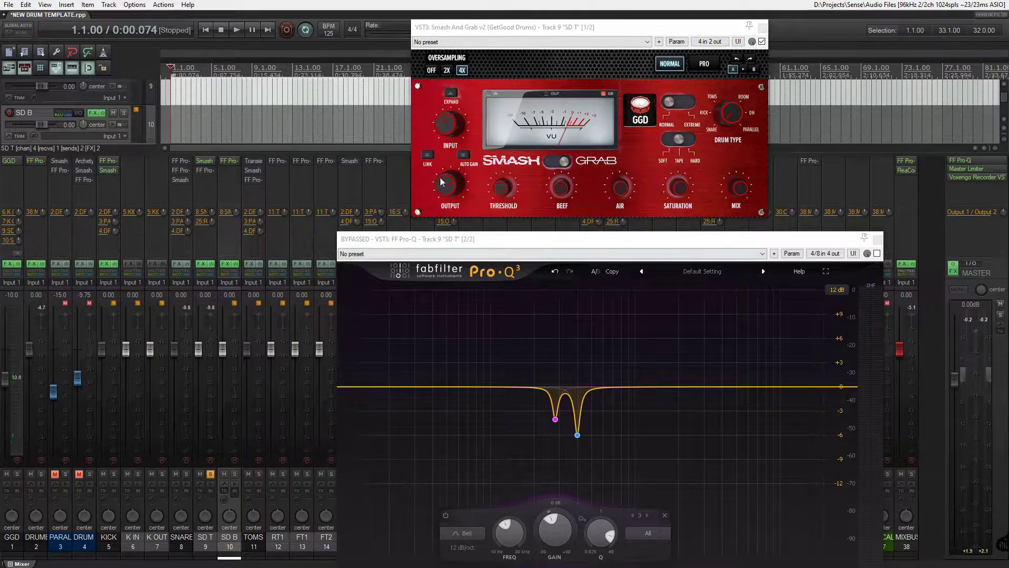
{"action": "left_click", "coordinate": [680, 172]}
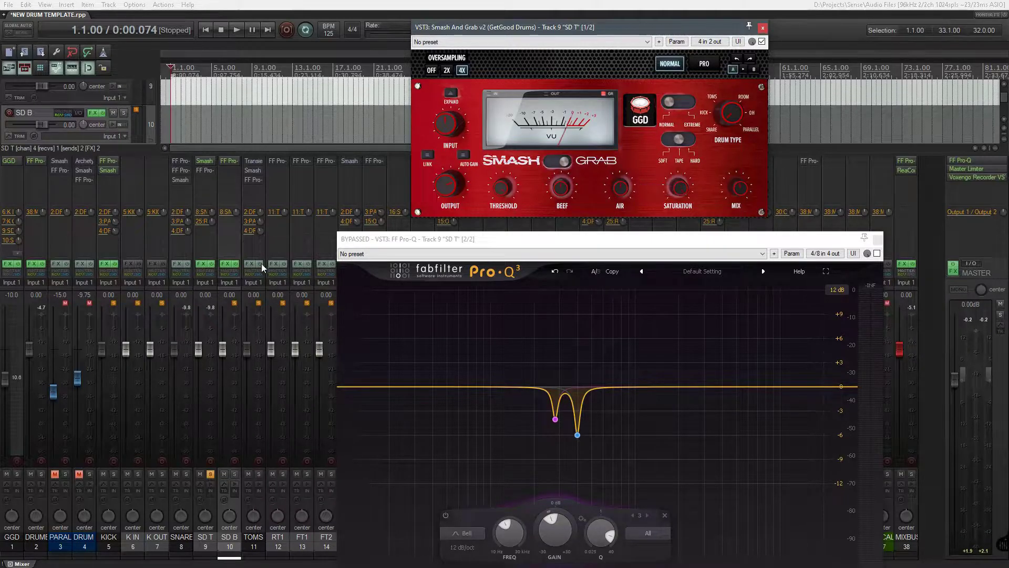
{"action": "left_click_drag", "start_coordinate": [525, 239], "coordinate": [519, 118]}
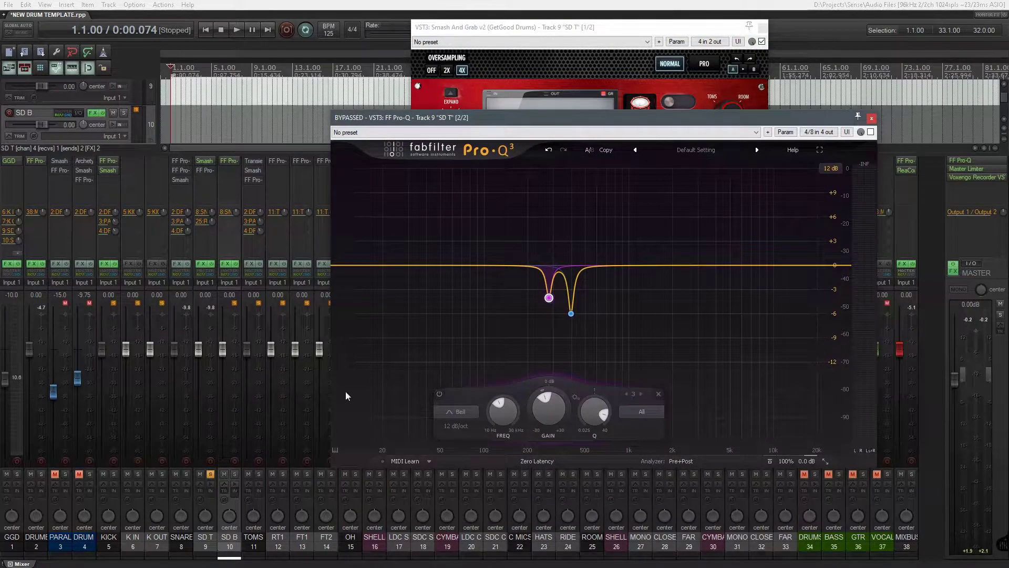
- Enable SD T's Pro-Q 3 and play back only its 281 Hz band in isolation, then stop
{"action": "left_click", "coordinate": [204, 170], "text": "shift"}
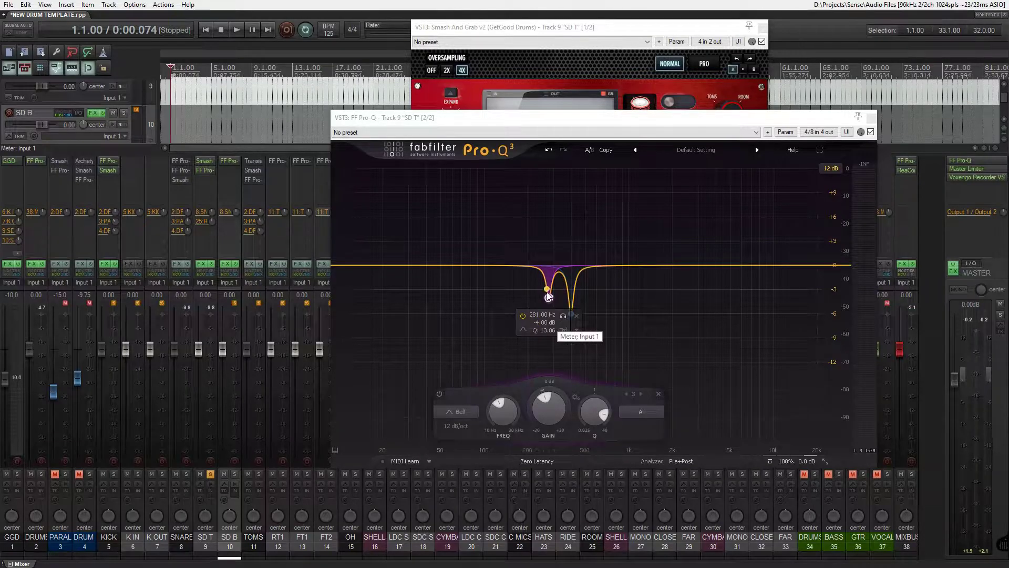
{"action": "left_click", "coordinate": [563, 316]}
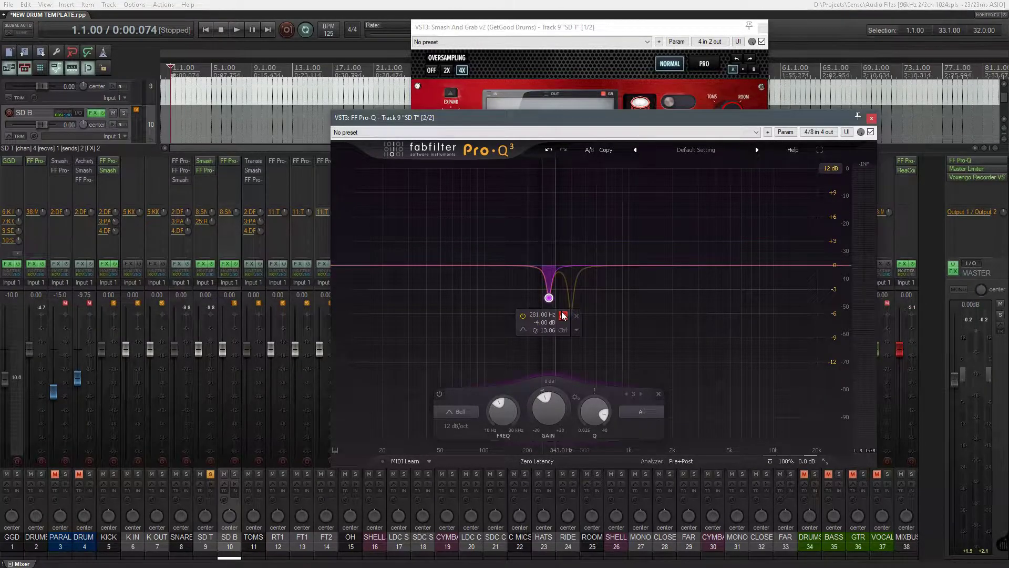
{"action": "key", "text": "space"}
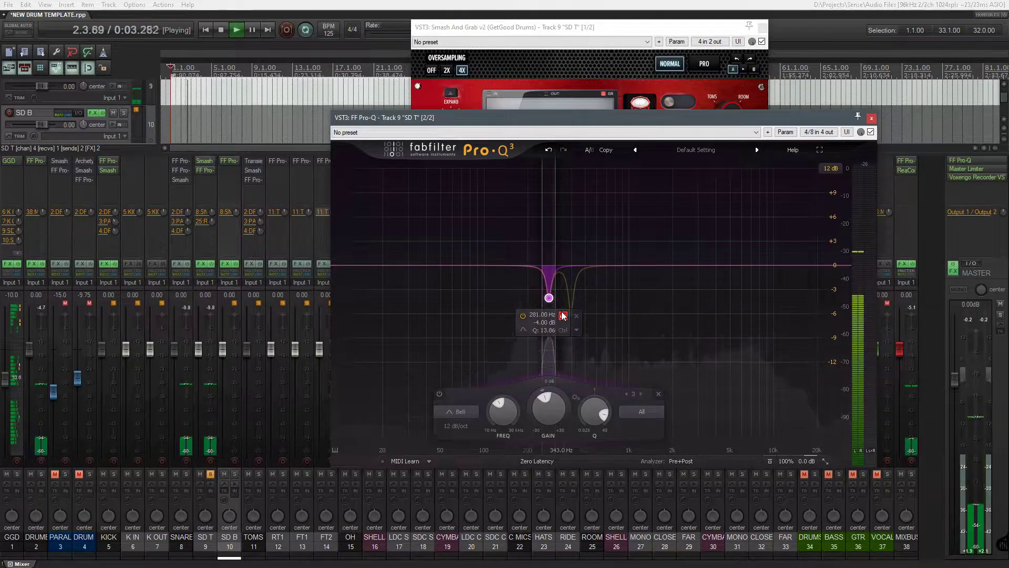
{"action": "key", "text": "space"}
- Audition Pro-Q's 398.63 Hz band in isolation during playback, release the band solo, and stop
{"action": "mouse_move", "coordinate": [576, 314]}
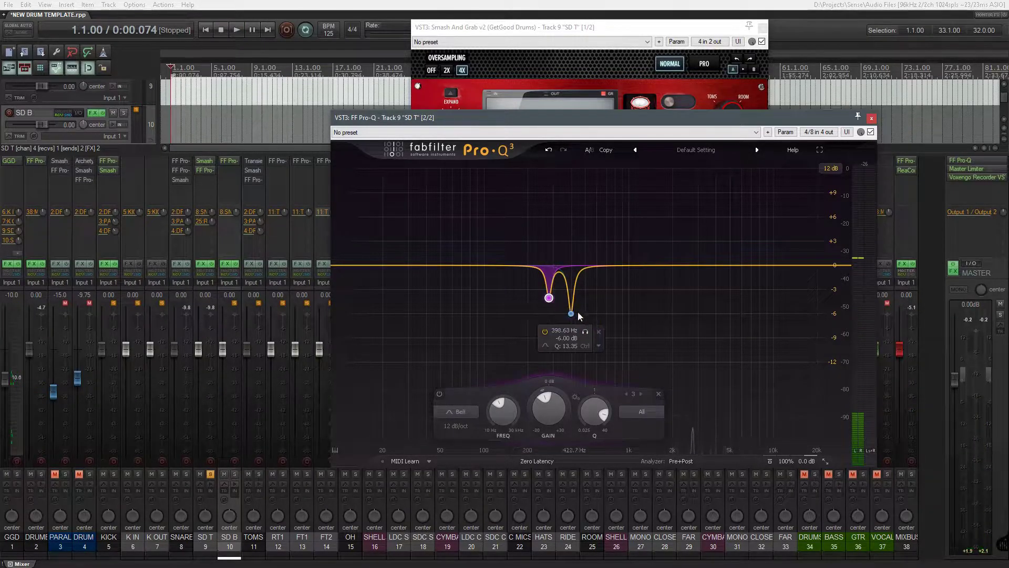
{"action": "left_click", "coordinate": [585, 331]}
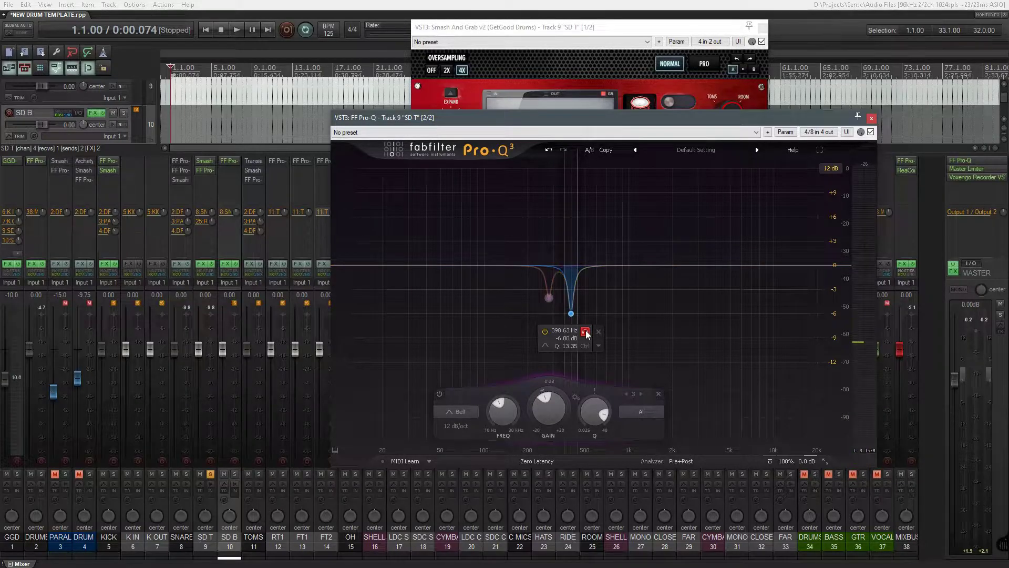
{"action": "key", "text": "space"}
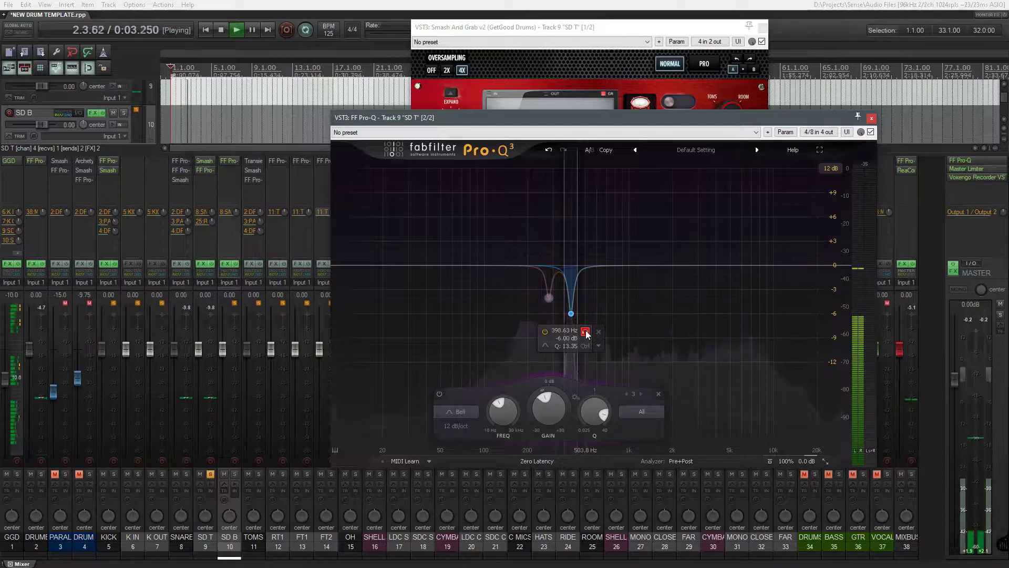
{"action": "left_click", "coordinate": [585, 331]}
{"action": "key", "text": "space"}
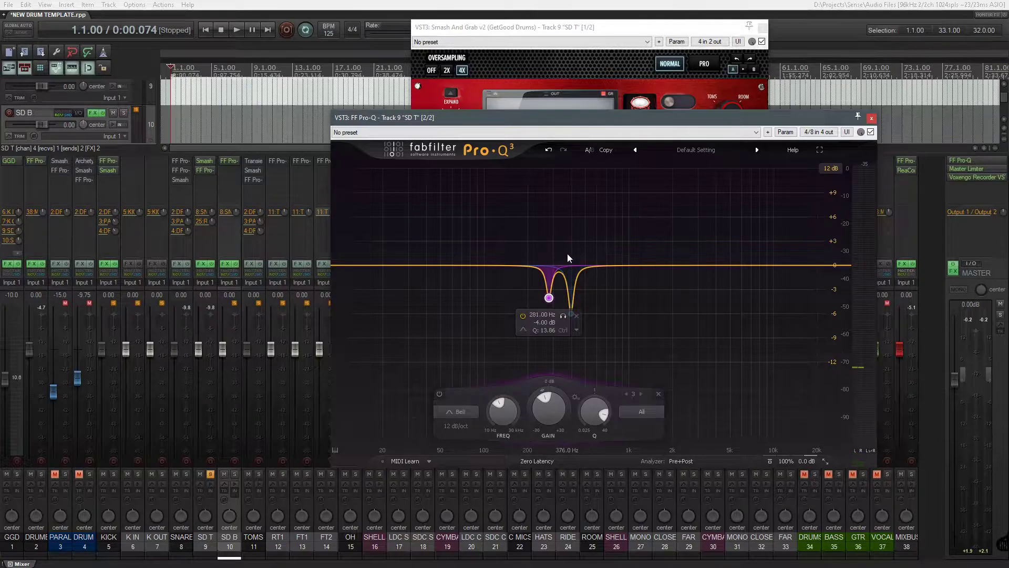
- Compare SD T during playback with the 398.63 Hz cut bypassed and re-enabled, then stop
{"action": "key", "text": "space"}
{"action": "left_click", "coordinate": [543, 331]}
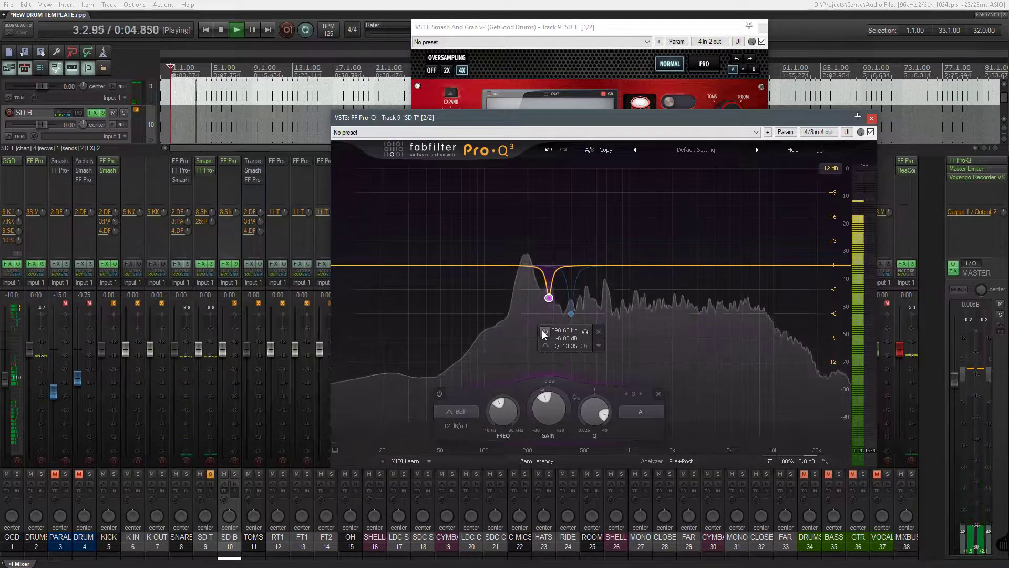
{"action": "left_click", "coordinate": [544, 331]}
{"action": "key", "text": "space"}
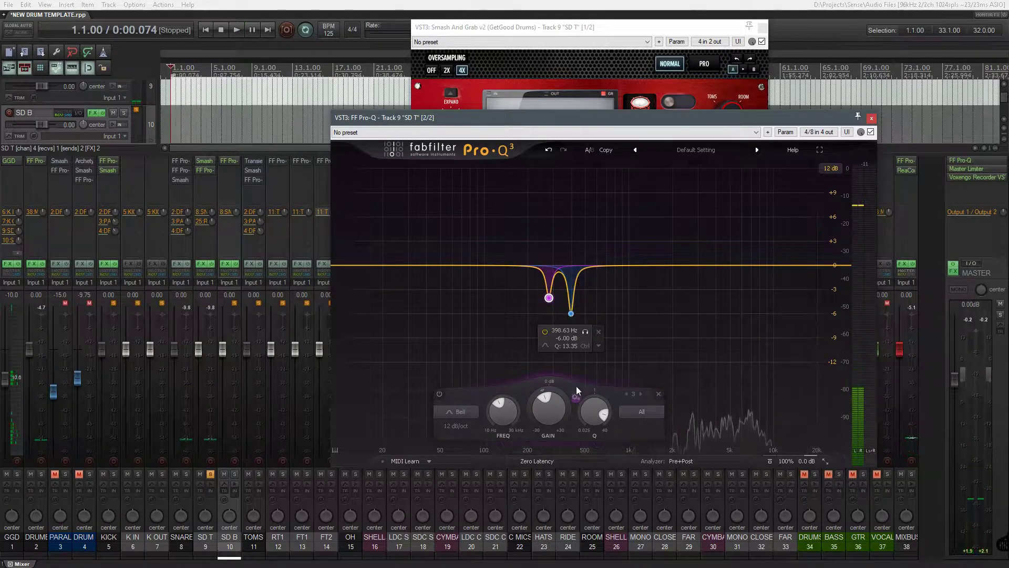
- Boost the 398.63 Hz band to +9.63 dB, play SD T while lowering it to about -7.4 dB, and stop
{"action": "left_click", "coordinate": [571, 313]}
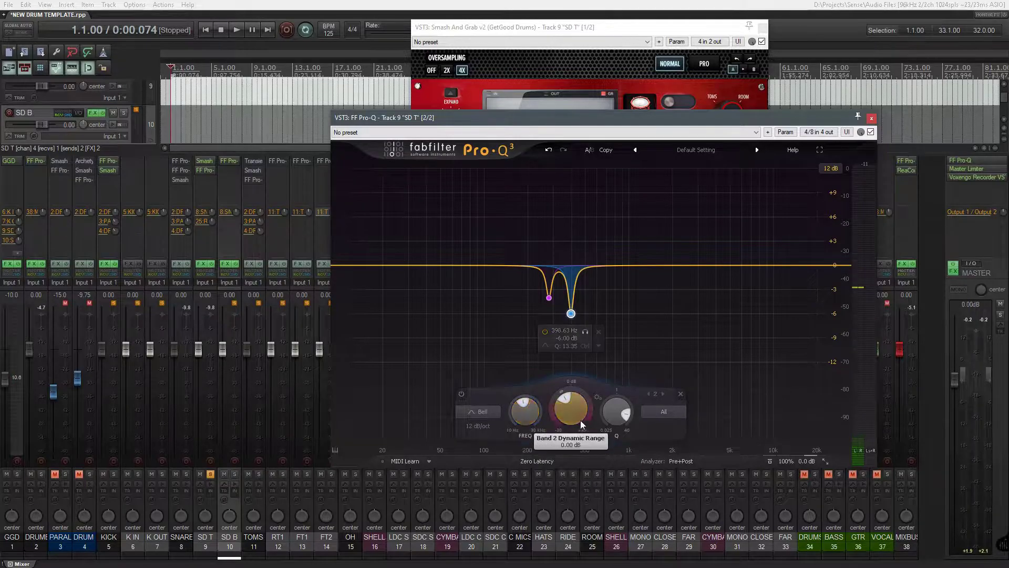
{"action": "left_click_drag", "start_coordinate": [578, 414], "coordinate": [588, 396]}
{"action": "left_click_drag", "start_coordinate": [600, 358], "coordinate": [674, 319]}
{"action": "key", "text": "space"}
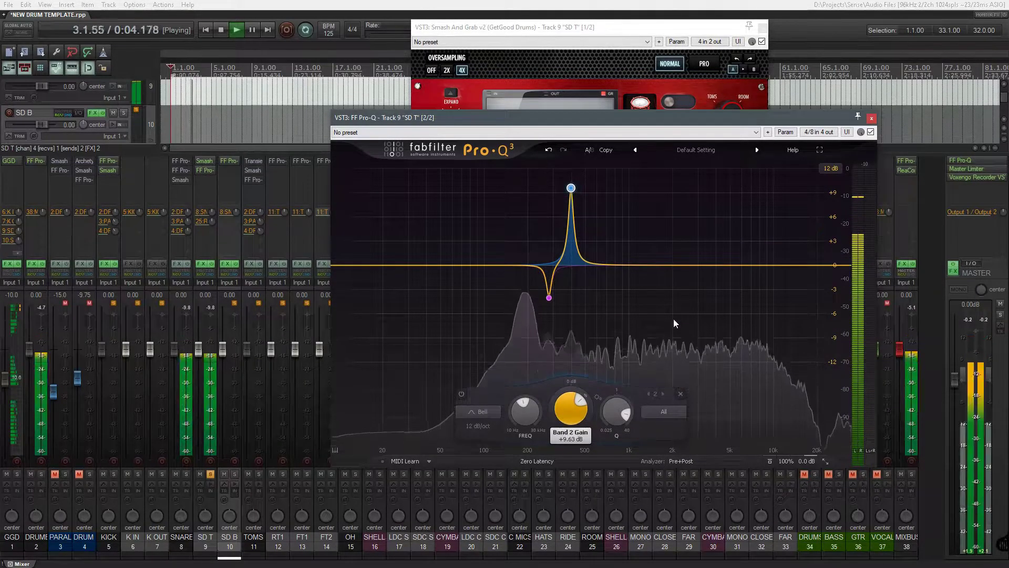
{"action": "left_click_drag", "start_coordinate": [673, 319], "coordinate": [648, 418]}
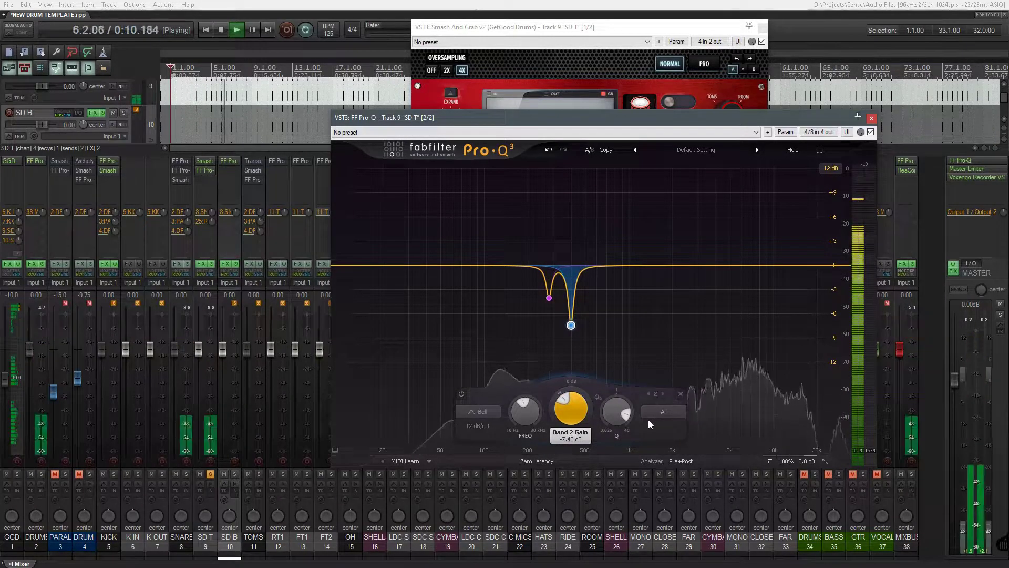
{"action": "key", "text": "space"}
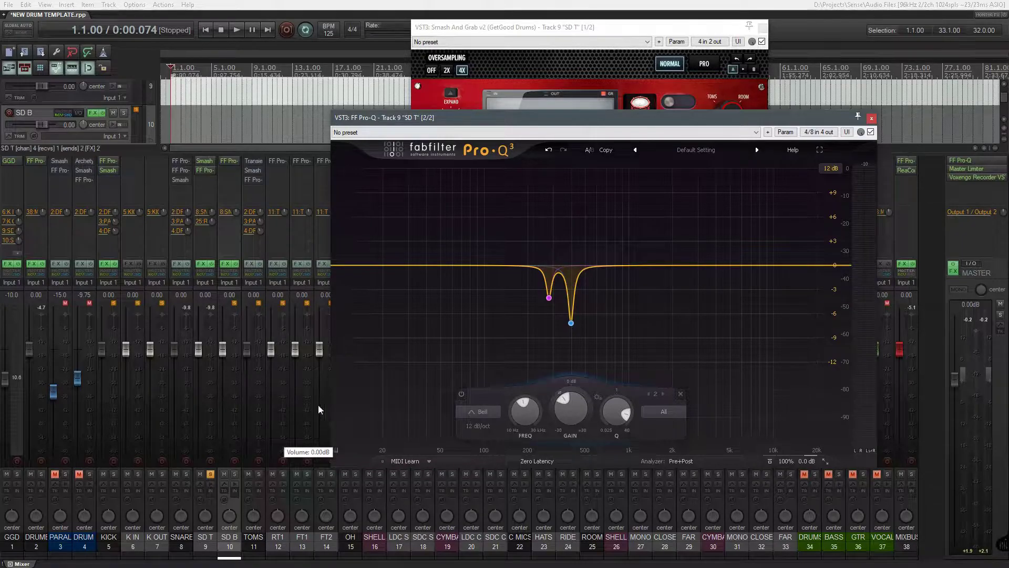
- Try a deeper cut near 405 Hz, undo it, and set the 398.63 Hz band's gain to -5.10 dB
{"action": "mouse_move", "coordinate": [552, 413]}
{"action": "left_mouse_down"}
{"action": "mouse_move", "coordinate": [556, 479]}
{"action": "mouse_move", "coordinate": [568, 407]}
{"action": "left_mouse_up"}
{"action": "left_click_drag", "start_coordinate": [571, 354], "coordinate": [572, 339]}
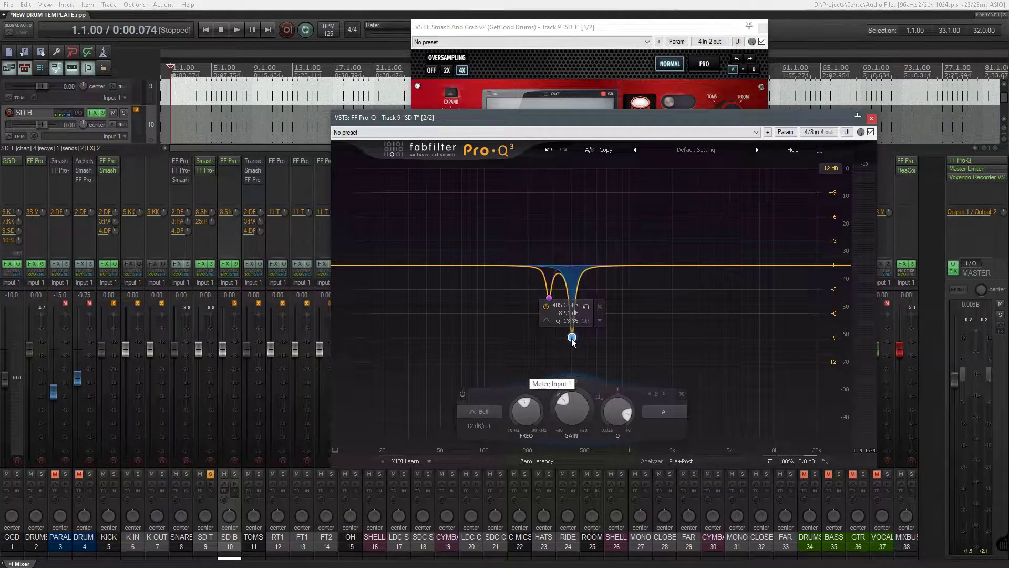
{"action": "left_click", "coordinate": [549, 150]}
{"action": "scroll", "coordinate": [577, 397], "scroll_direction": "up", "scroll_amount": 2}
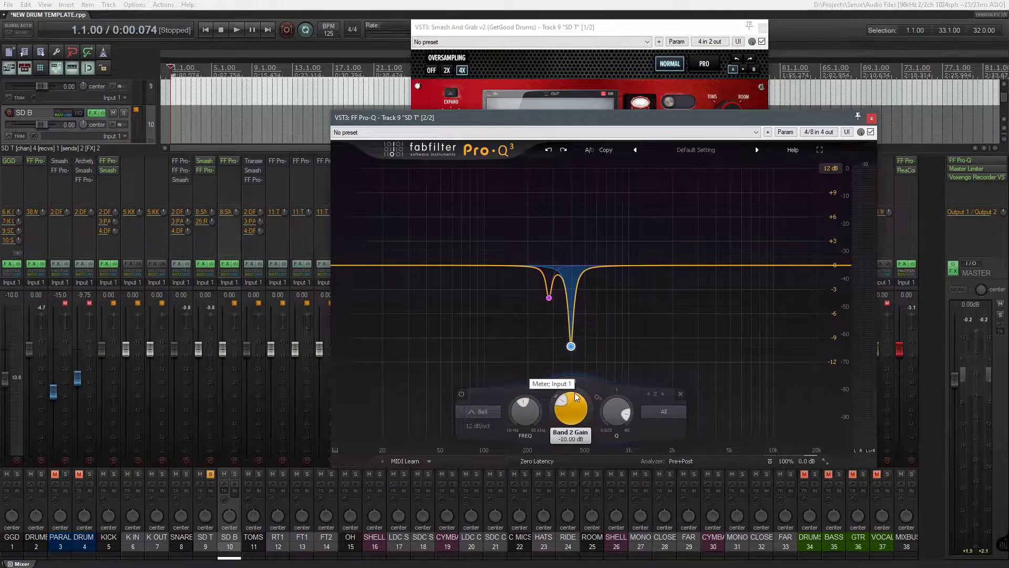
{"action": "scroll", "coordinate": [594, 390], "scroll_direction": "up", "scroll_amount": 3}
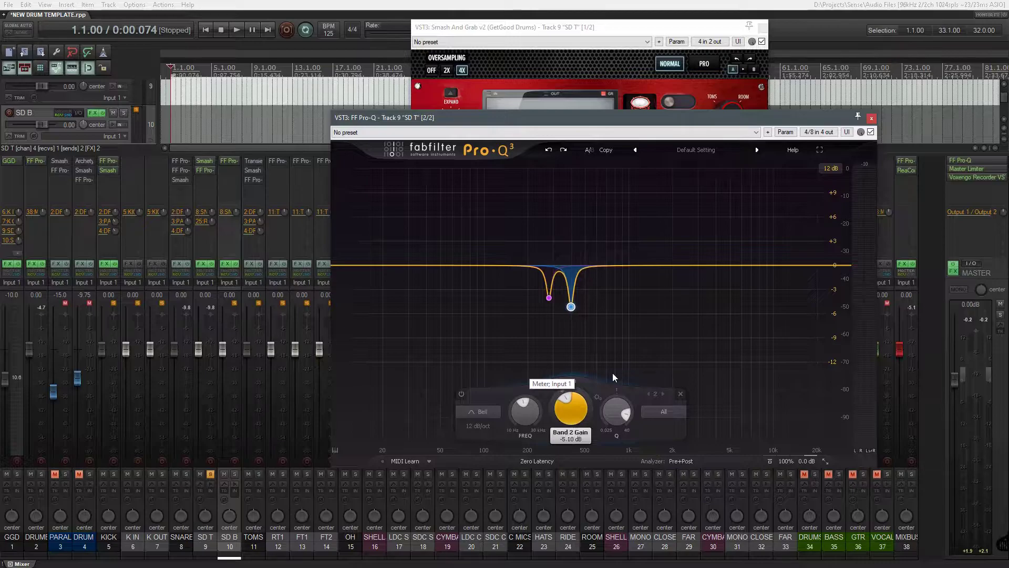
- Boost the 281 Hz band's gain to +12.40 dB while playing SD T to expose its ringing
{"action": "mouse_move", "coordinate": [554, 300]}
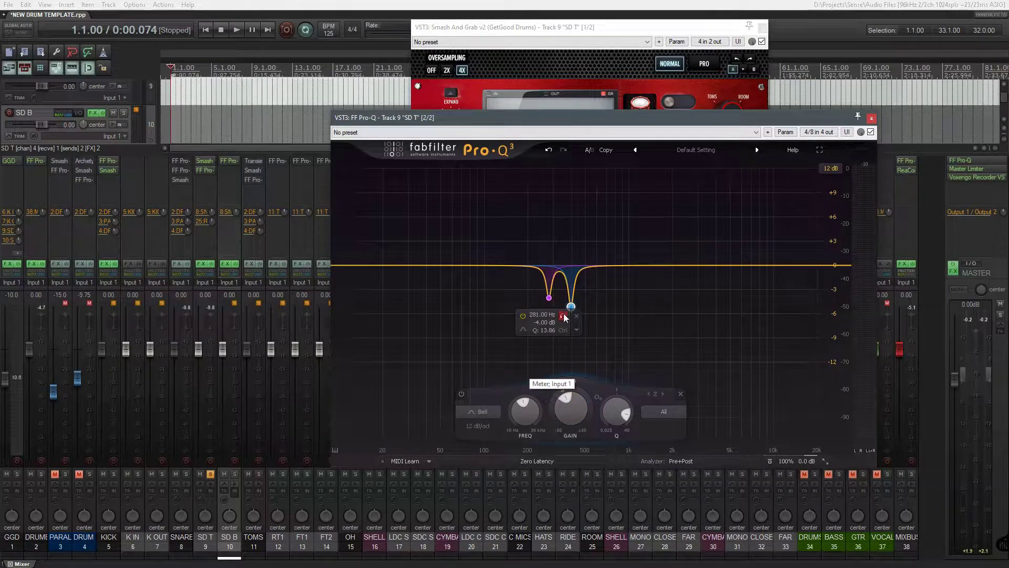
{"action": "left_click", "coordinate": [549, 297]}
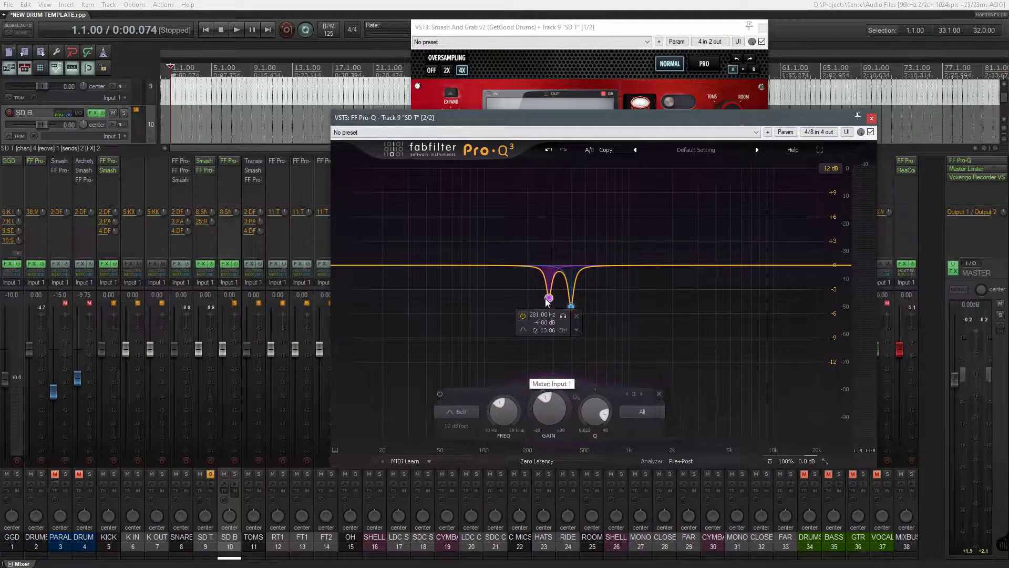
{"action": "scroll", "coordinate": [545, 405], "scroll_direction": "up", "scroll_amount": 5}
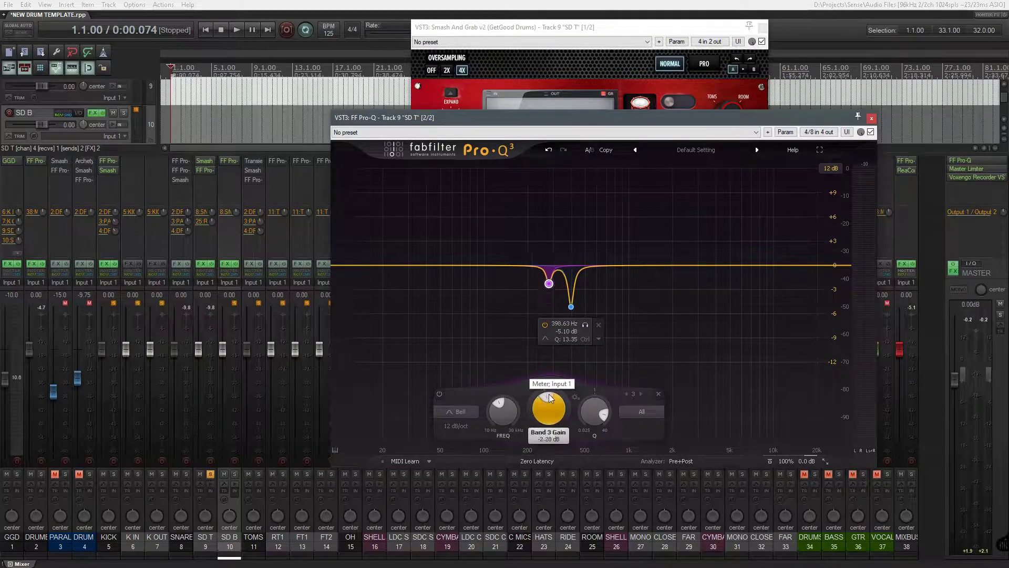
{"action": "scroll", "coordinate": [609, 340], "scroll_direction": "up", "scroll_amount": 10}
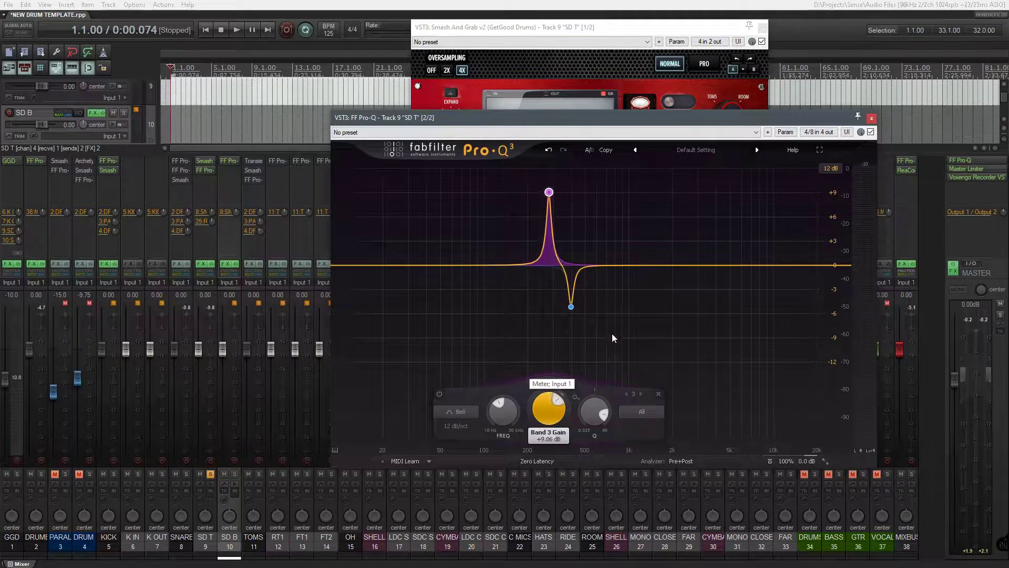
{"action": "key", "text": "space"}
{"action": "scroll", "coordinate": [617, 330], "scroll_direction": "up", "scroll_amount": 2}
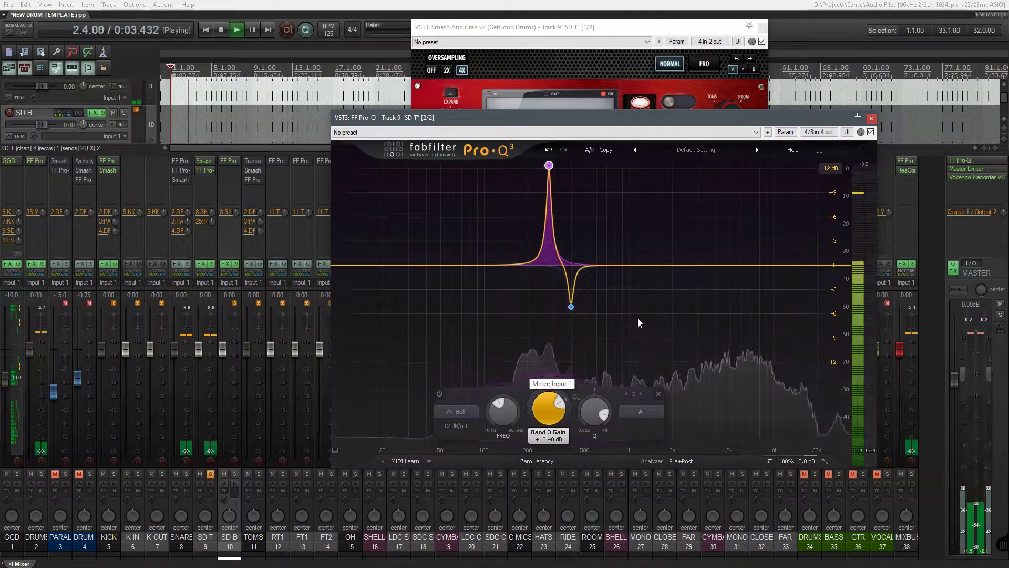
- Lower the 281 Hz band's gain to -3.05 dB during playback and stop
{"action": "scroll", "coordinate": [638, 321], "scroll_direction": "down", "scroll_amount": 12}
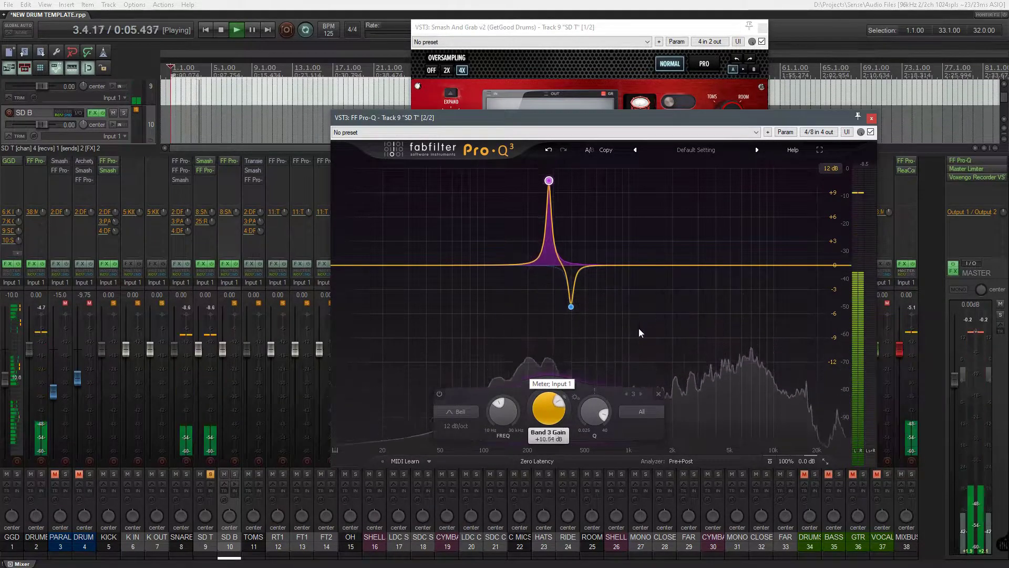
{"action": "scroll", "coordinate": [645, 393], "scroll_direction": "down", "scroll_amount": 4}
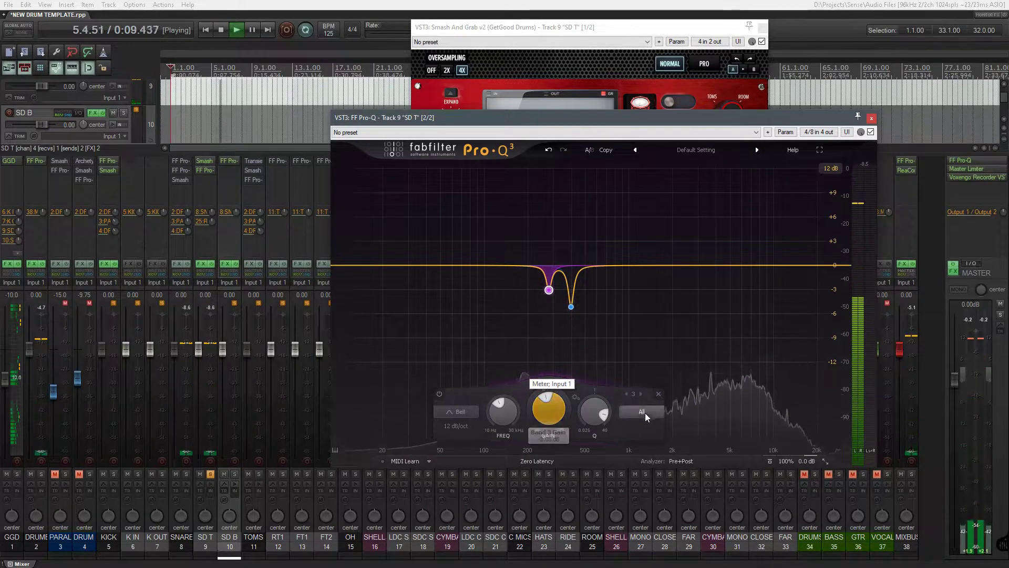
{"action": "key", "text": "space"}
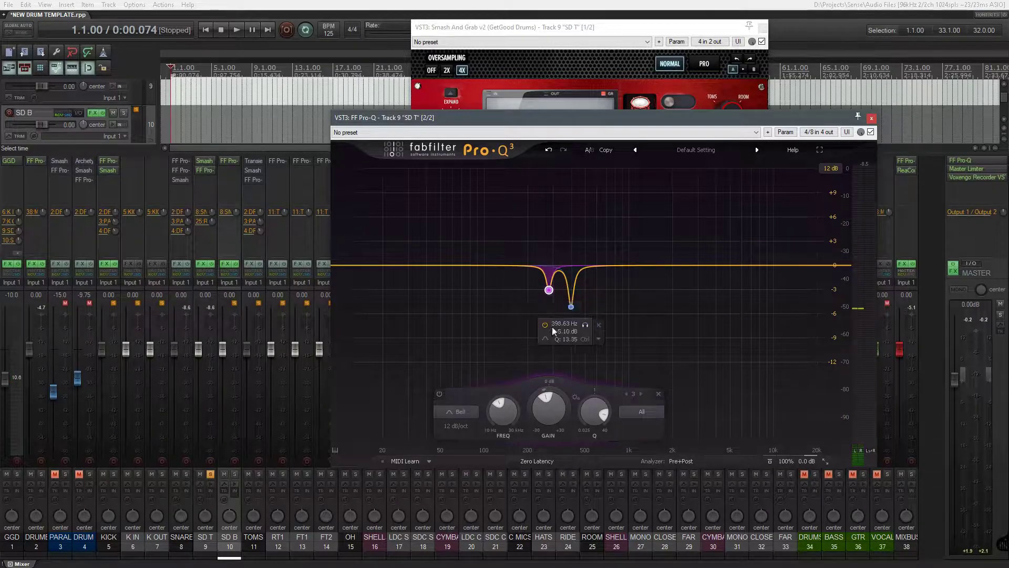
- Add a narrow bell cut of about -6 dB near 1263 Hz in SD T's Pro-Q and remove it
{"action": "double_click", "coordinate": [645, 269]}
{"action": "left_click_drag", "start_coordinate": [646, 272], "coordinate": [673, 326]}
{"action": "double_click", "coordinate": [670, 266]}
{"action": "scroll", "coordinate": [676, 320], "scroll_direction": "up", "scroll_amount": 10}
{"action": "left_click", "coordinate": [710, 340]}
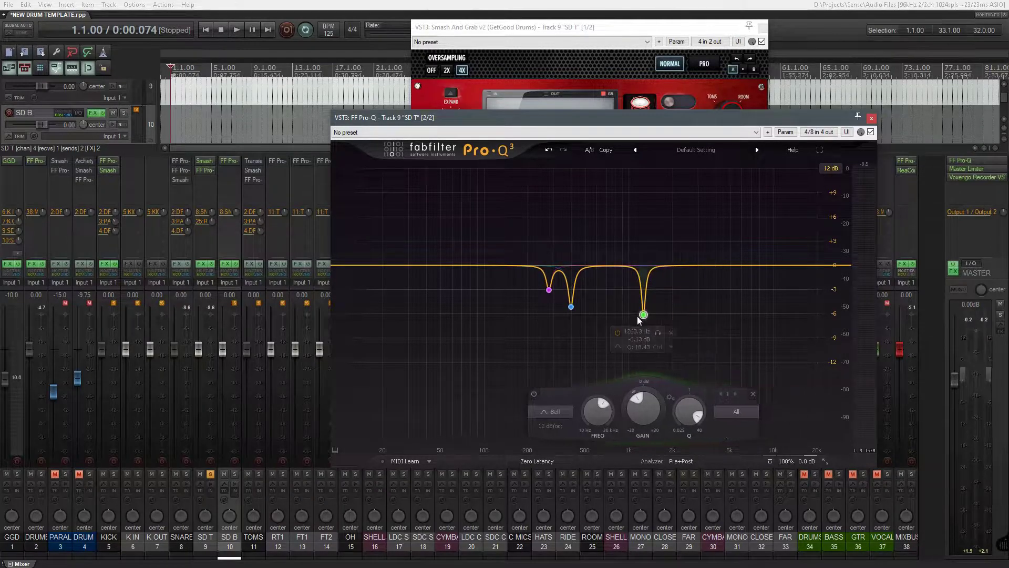
{"action": "left_click", "coordinate": [672, 331]}
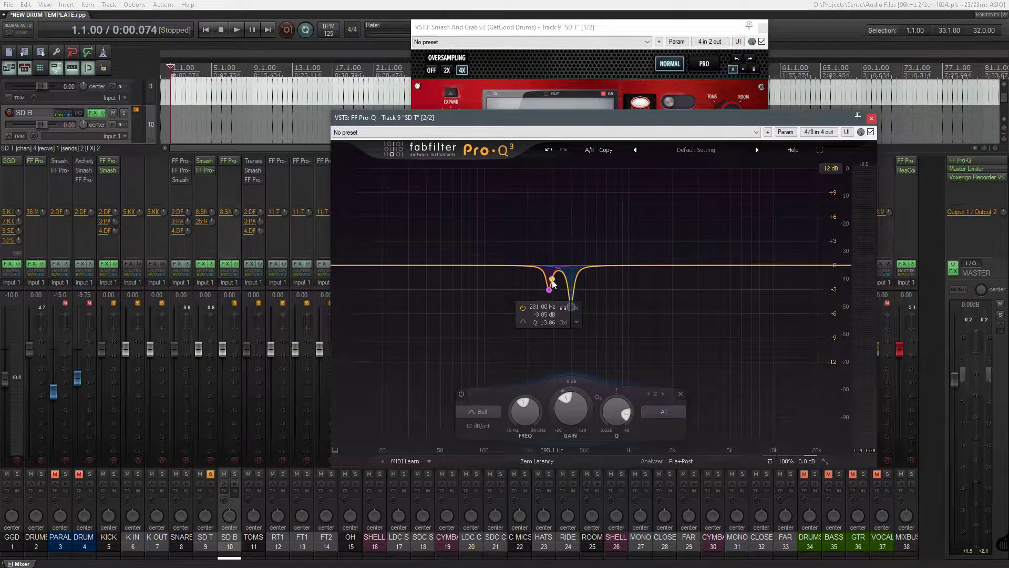
- Play SD T and use Spectrum Grab to pull the 703 Hz peak down by about 3 dB
{"action": "key", "text": "space"}
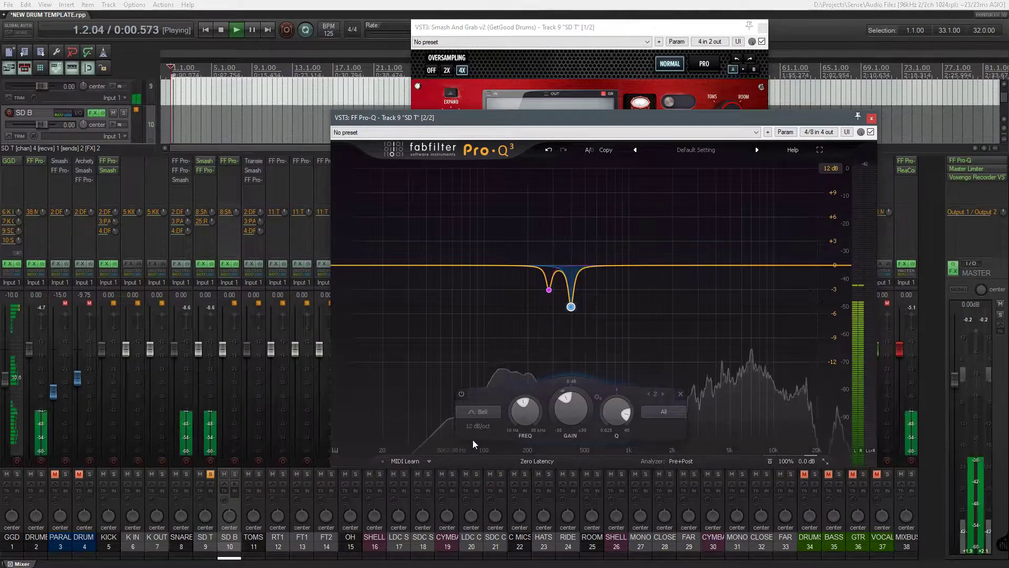
{"action": "left_click", "coordinate": [708, 440]}
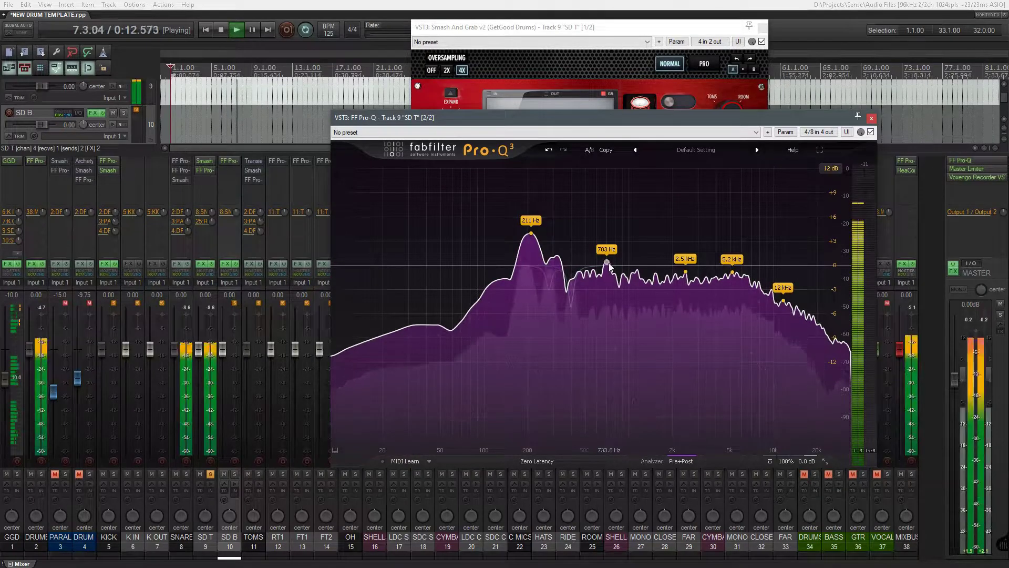
{"action": "left_click_drag", "start_coordinate": [608, 265], "coordinate": [620, 296]}
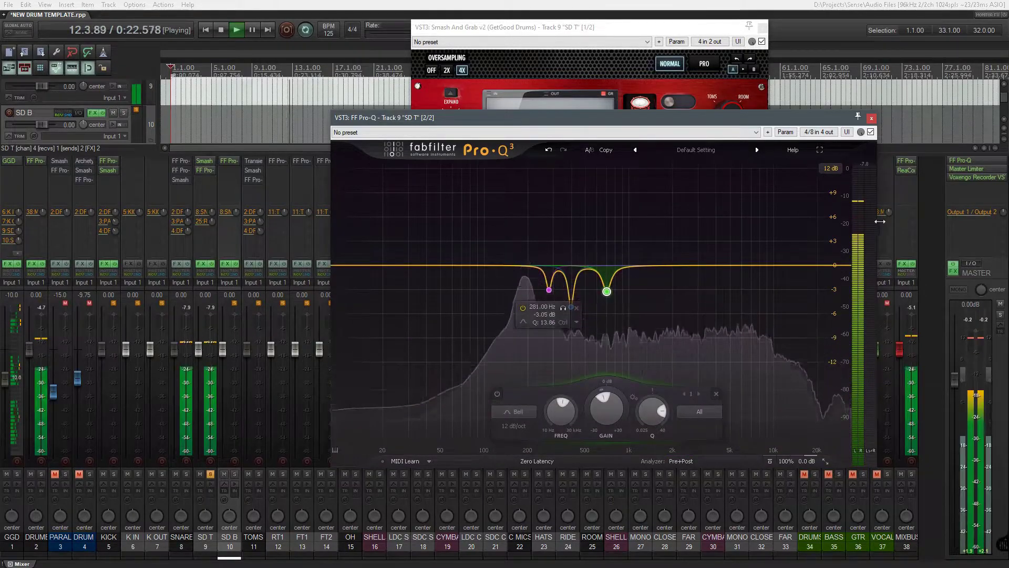
- Stop playback and close SD T's Pro-Q and Smash And Grab windows
{"action": "left_click", "coordinate": [871, 117]}
{"action": "key", "text": "space"}
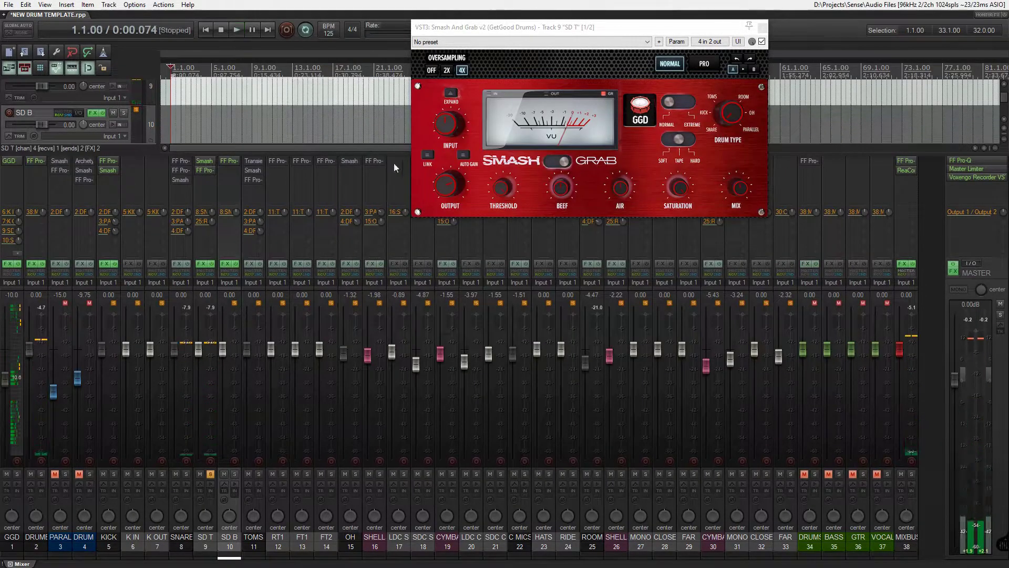
{"action": "left_click", "coordinate": [763, 28]}
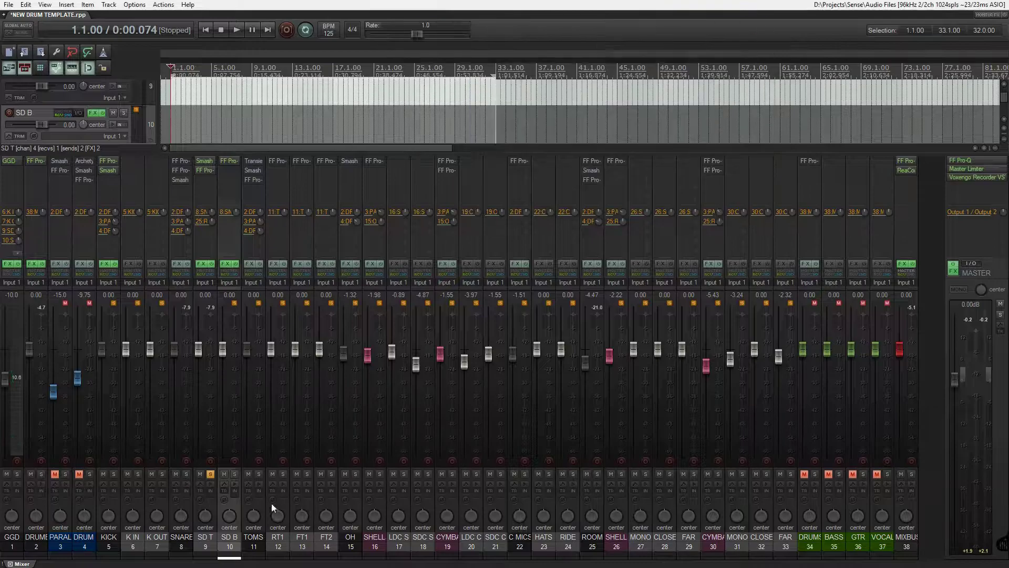
- Switch the solo from SD T to the SNARE track and open SNARE's Pro-G, placing it clear of the snare channels
{"action": "left_click", "coordinate": [210, 539]}
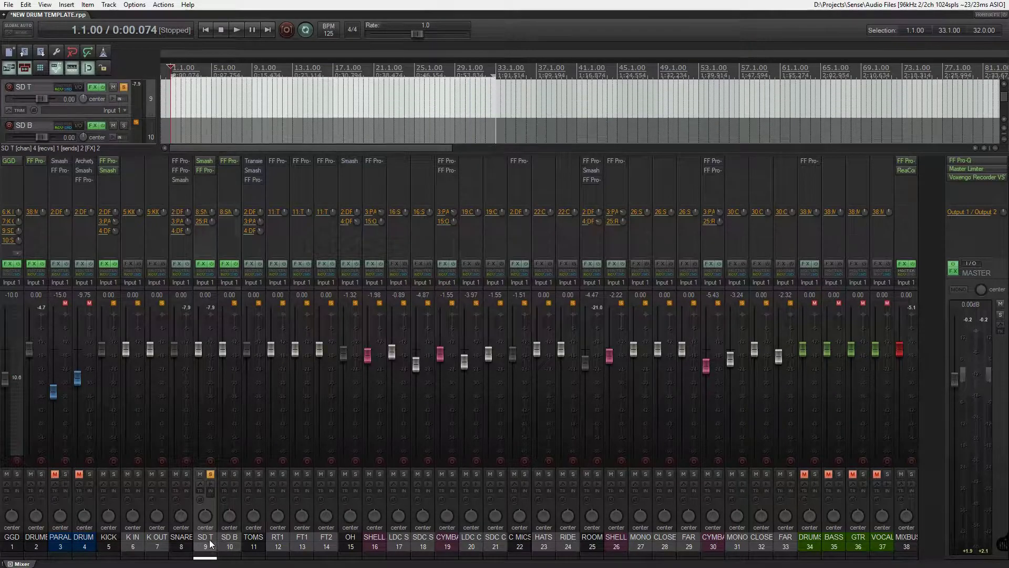
{"action": "left_click", "coordinate": [211, 474]}
{"action": "left_click", "coordinate": [187, 475]}
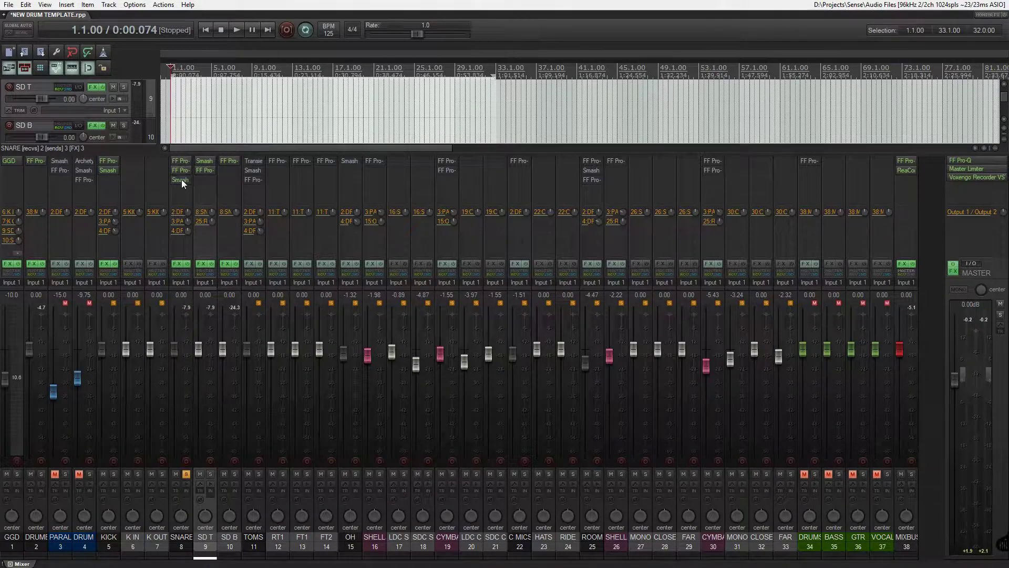
{"action": "left_click", "coordinate": [179, 162]}
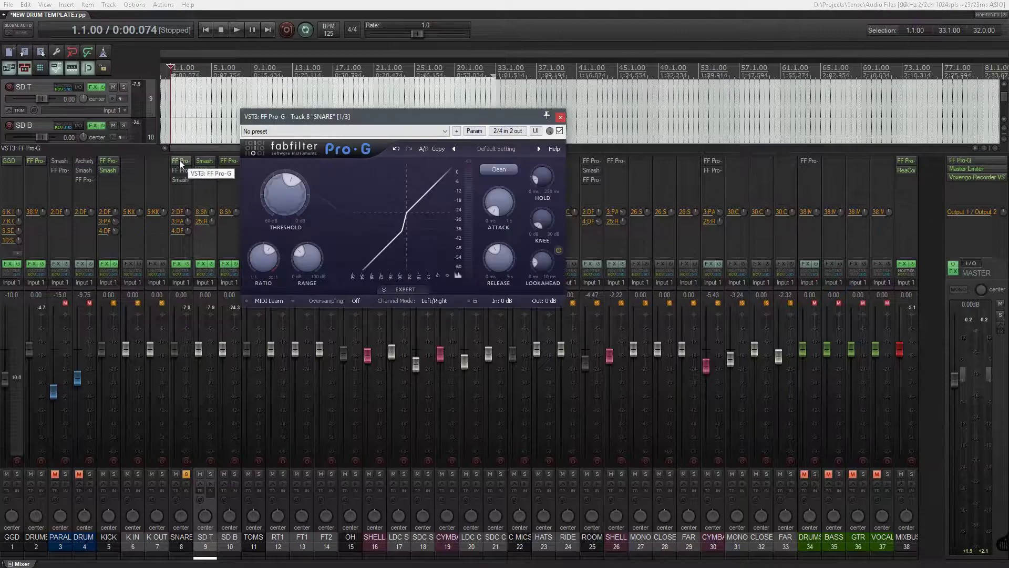
{"action": "left_click_drag", "start_coordinate": [368, 114], "coordinate": [634, 114]}
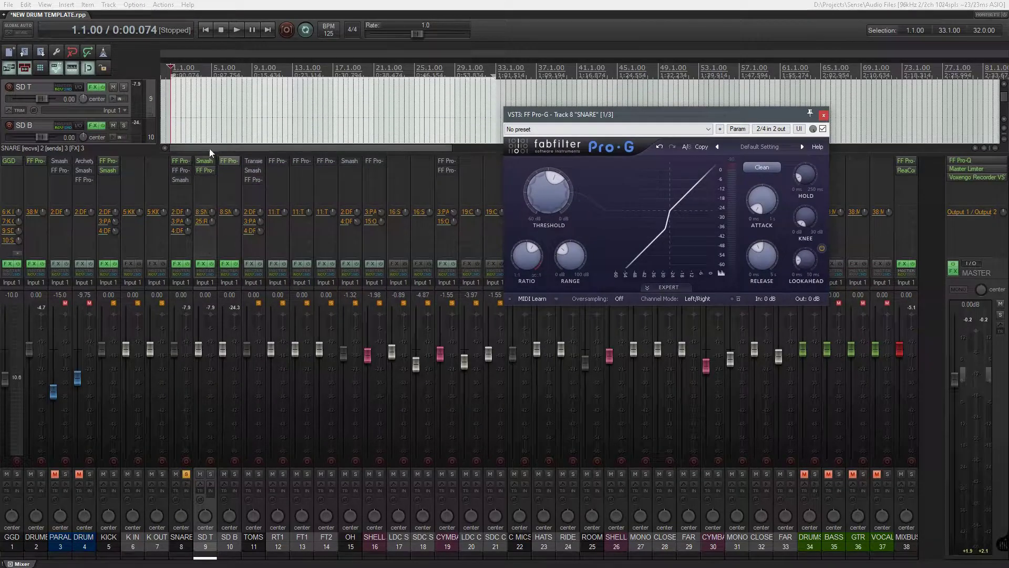
- Bypass SNARE's Pro-G, view the snare bleed controls in the GGD plugin on track 1, and close the GGD window
{"action": "left_click", "coordinate": [180, 161], "text": "shift"}
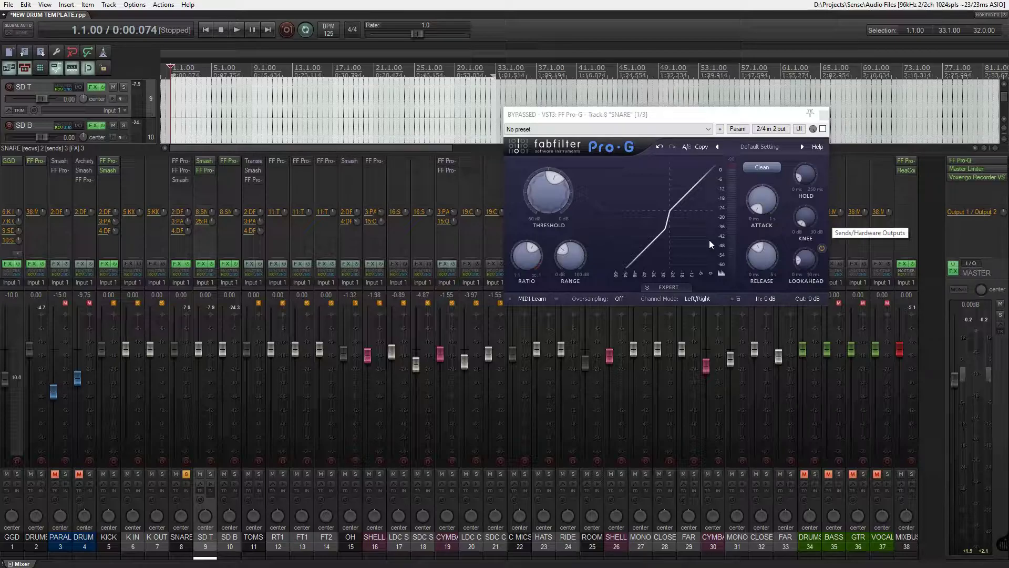
{"action": "left_click", "coordinate": [11, 164]}
{"action": "scroll", "coordinate": [581, 355], "scroll_direction": "down", "scroll_amount": 3}
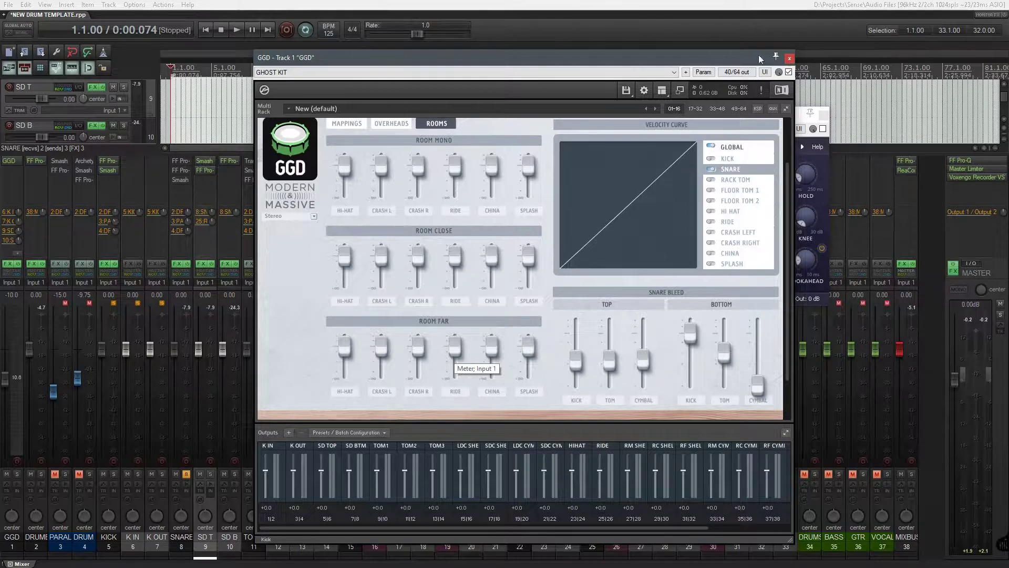
{"action": "left_click", "coordinate": [790, 58]}
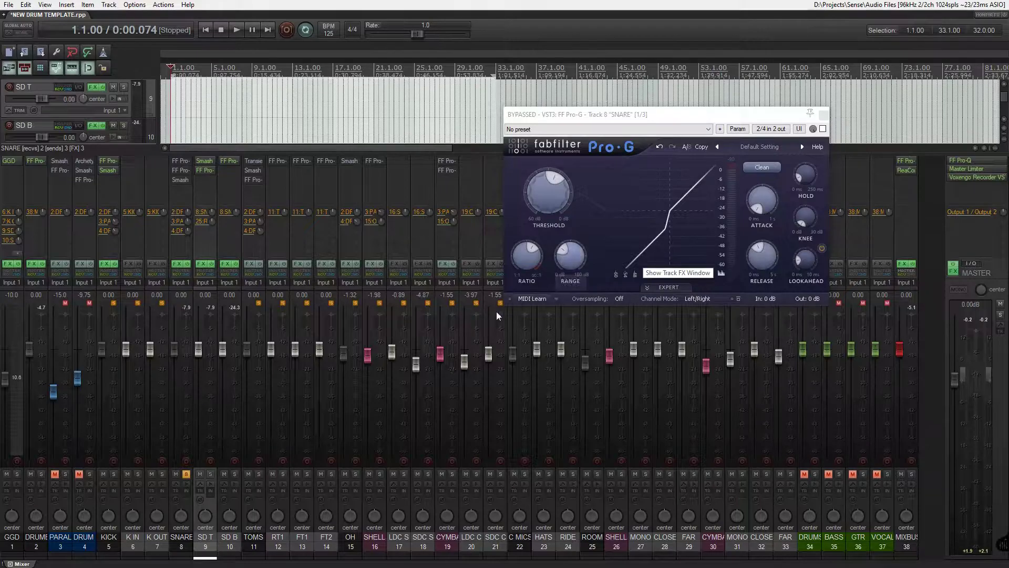
- Compare the soloed snare with Pro-G bypassed and re-enabled by playing the project from the start each way
{"action": "key", "text": "space"}
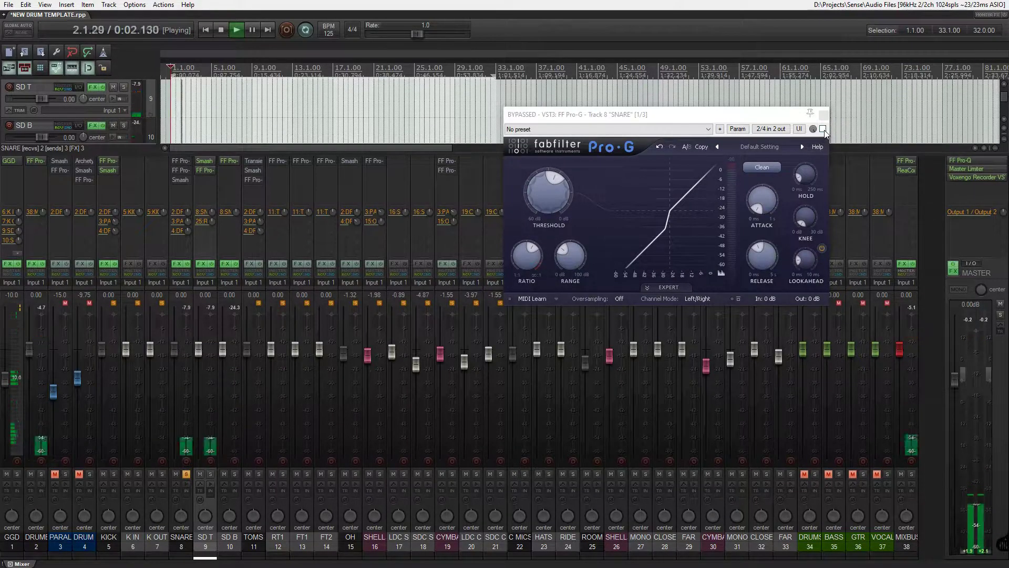
{"action": "key", "text": "space"}
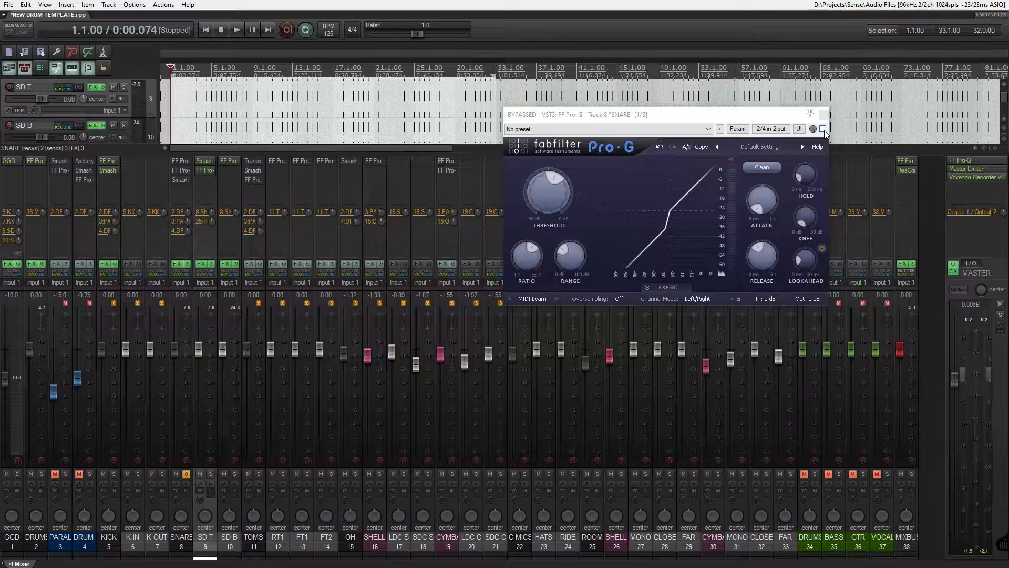
{"action": "left_click", "coordinate": [823, 129]}
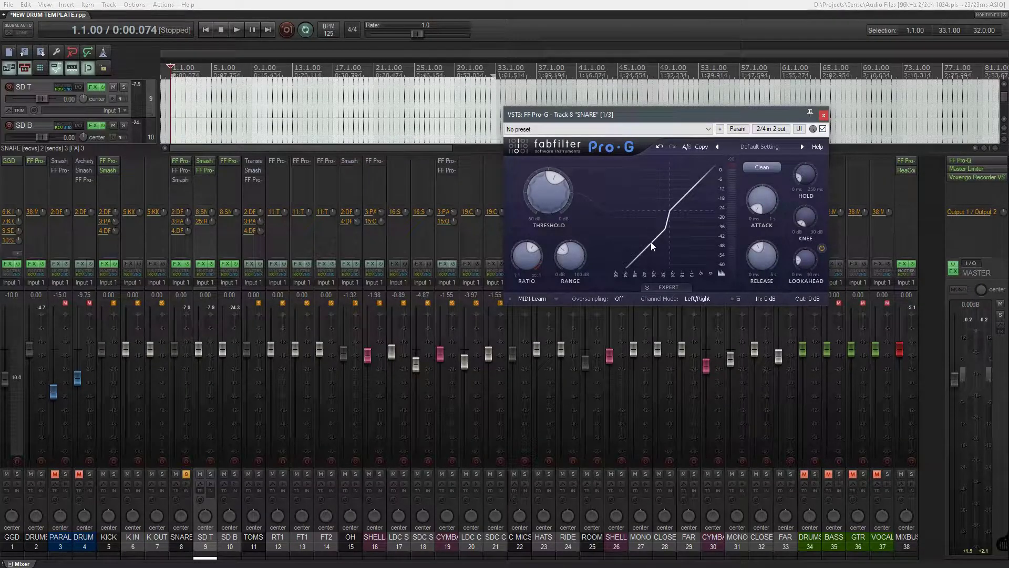
{"action": "key", "text": "space"}
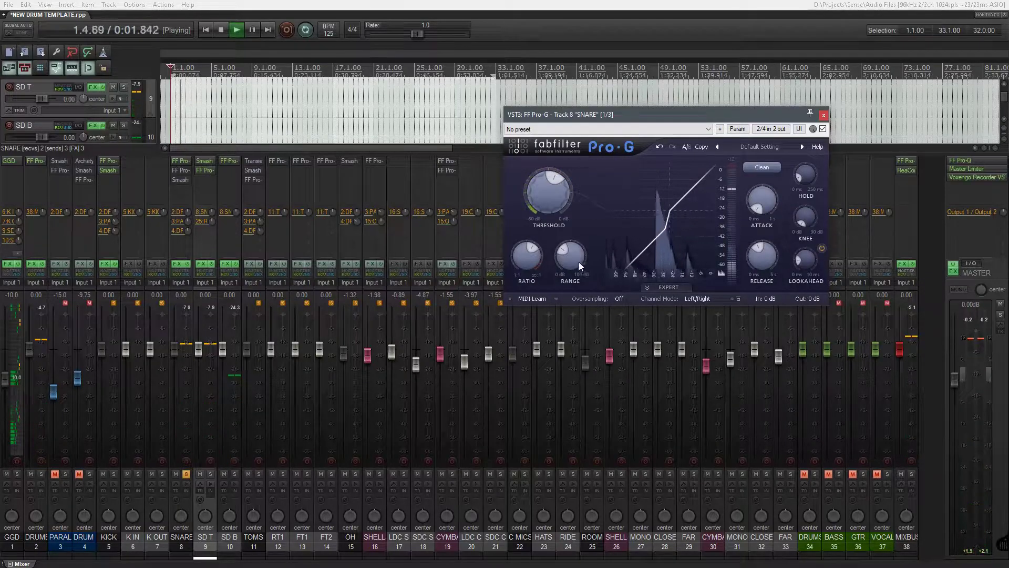
- Sweep Pro-G's Range to about 27 dB and down to about 0 dB, return it to a moderate amount, stop playback and close the gate
{"action": "mouse_move", "coordinate": [567, 253]}
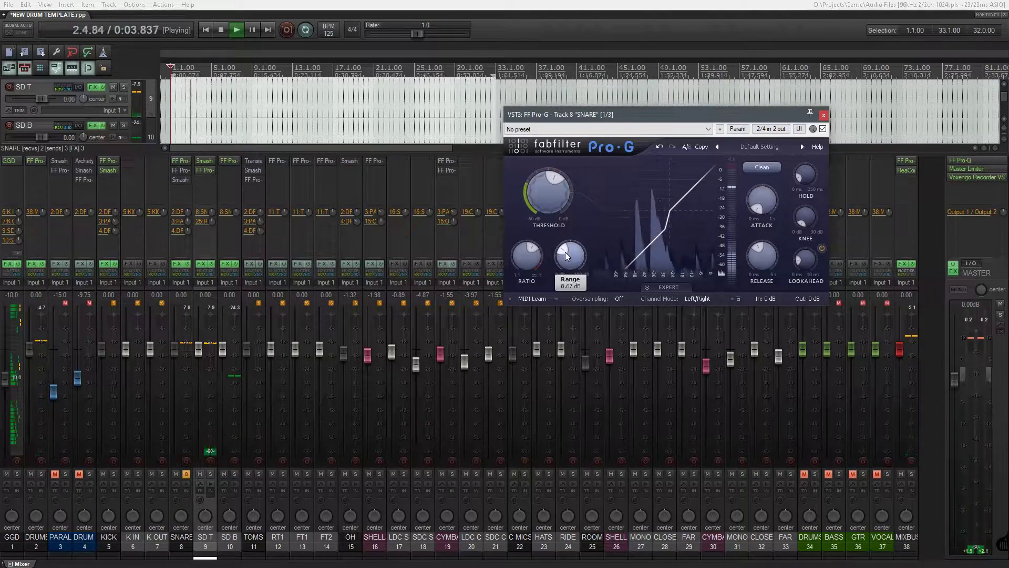
{"action": "left_click_drag", "start_coordinate": [566, 251], "coordinate": [651, 214]}
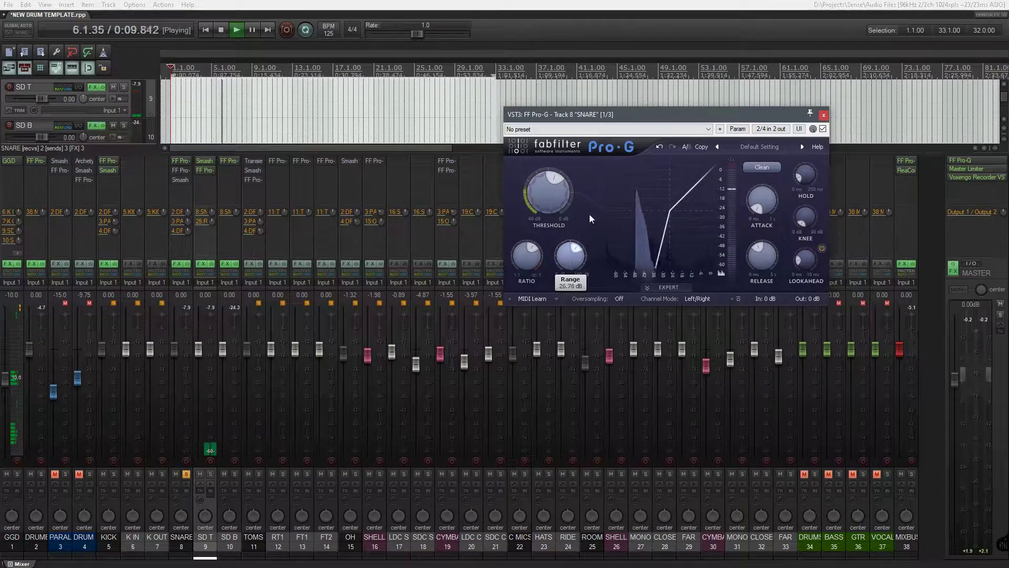
{"action": "left_click_drag", "start_coordinate": [570, 256], "coordinate": [477, 412]}
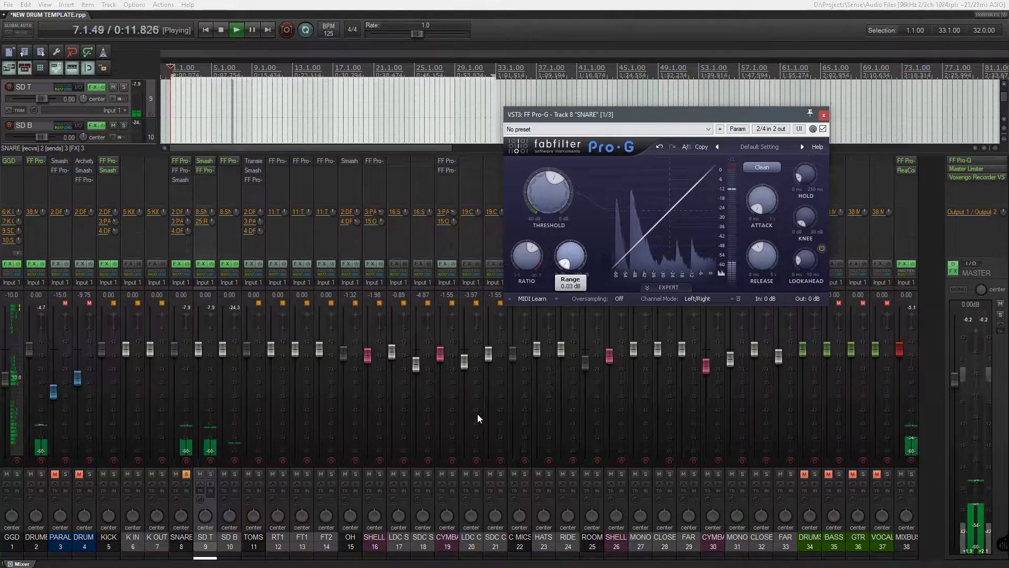
{"action": "left_click_drag", "start_coordinate": [478, 414], "coordinate": [519, 222]}
{"action": "key", "text": "space"}
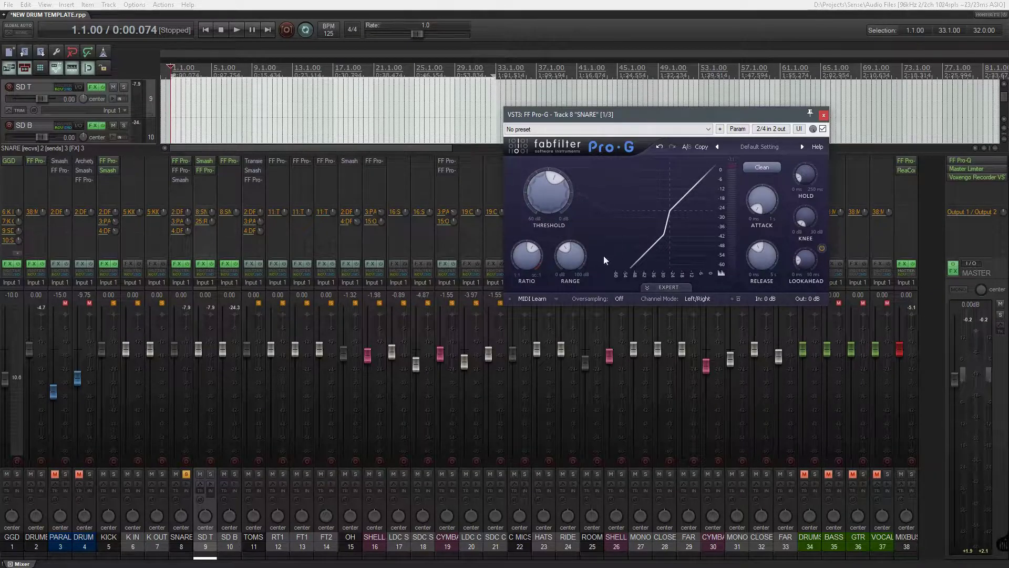
{"action": "mouse_move", "coordinate": [572, 254]}
{"action": "left_click", "coordinate": [827, 115]}
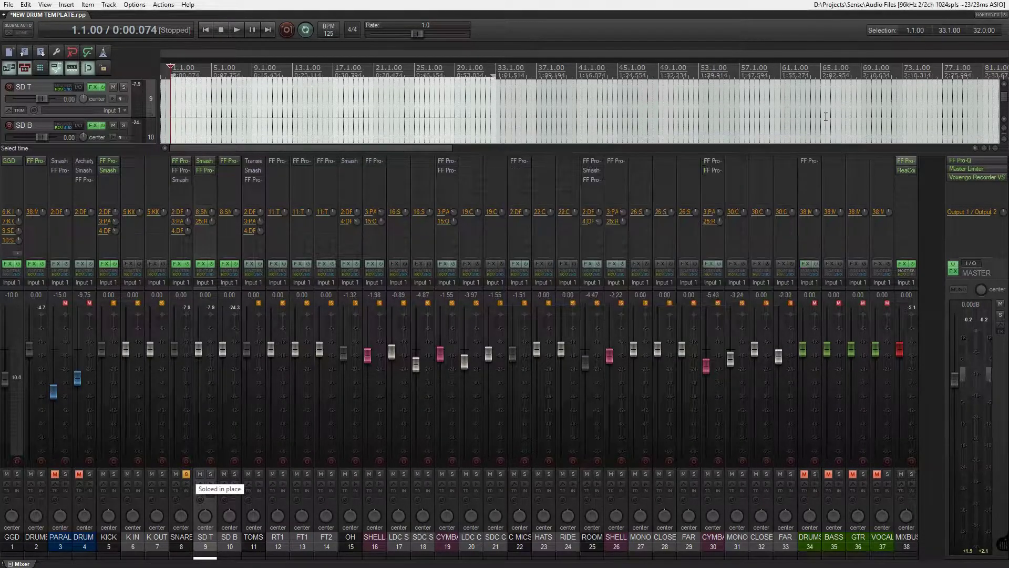
- Open SNARE's Pro-Q, bypass it and play the soloed snare without the EQ
{"action": "left_click", "coordinate": [184, 170]}
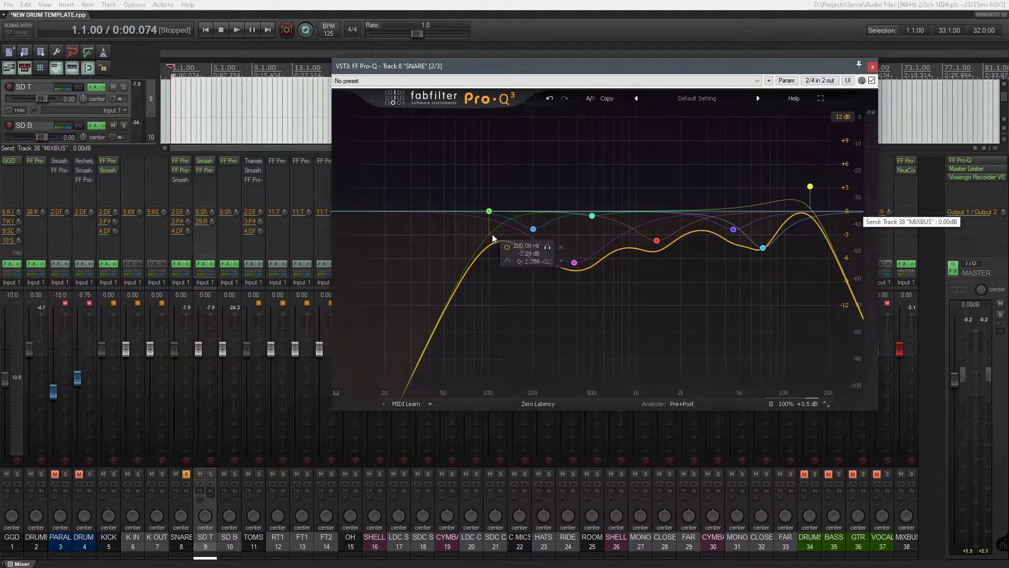
{"action": "left_click", "coordinate": [872, 81]}
{"action": "key", "text": "space"}
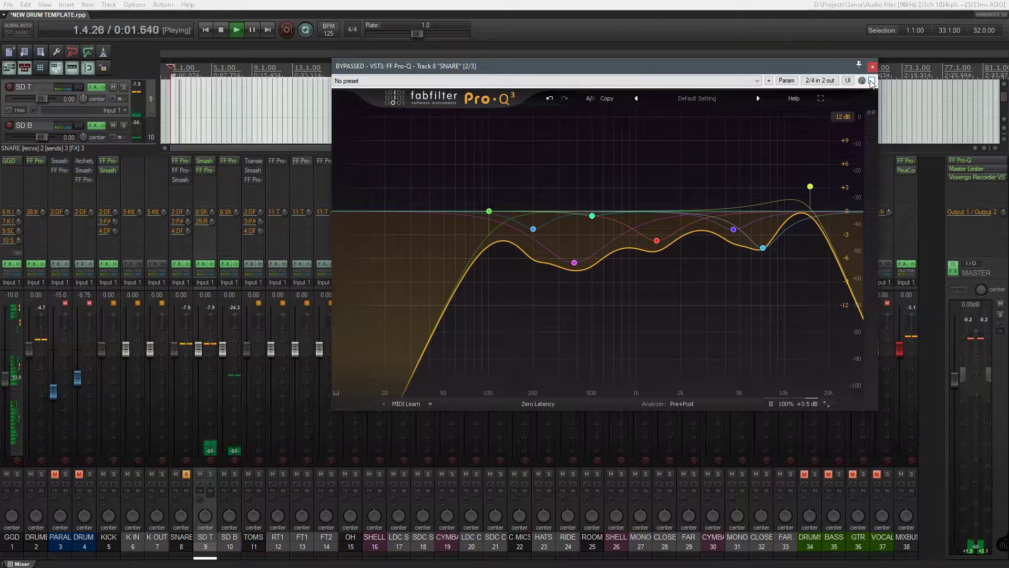
- Re-enable the Pro-Q 3 EQ on the SNARE track, stop playback, and switch off all of its bands
{"action": "left_click", "coordinate": [871, 81]}
{"action": "key", "text": "space"}
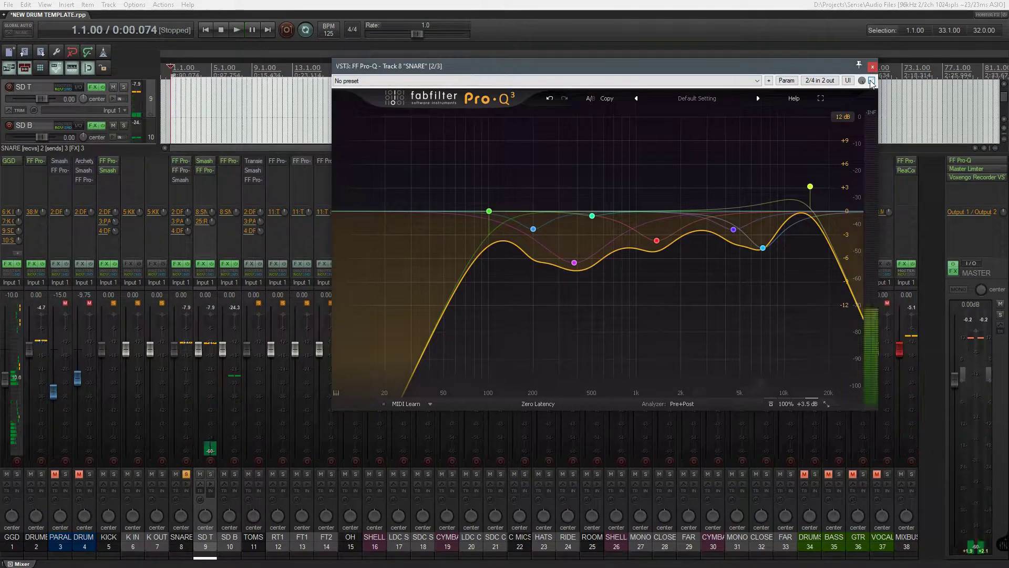
{"action": "double_click", "coordinate": [490, 211]}
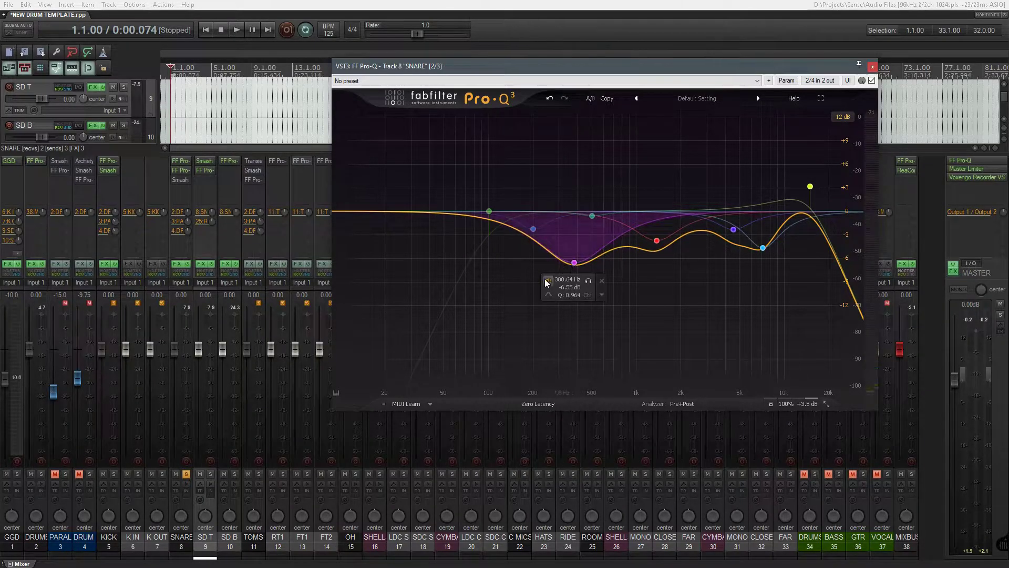
{"action": "left_click", "coordinate": [547, 282]}
{"action": "left_click", "coordinate": [632, 257]}
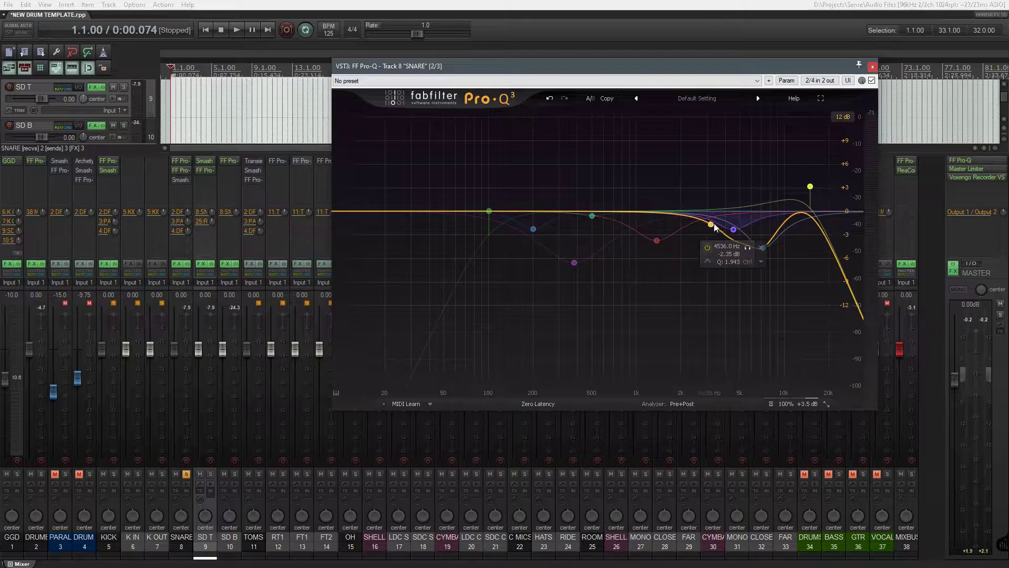
{"action": "left_click", "coordinate": [707, 247]}
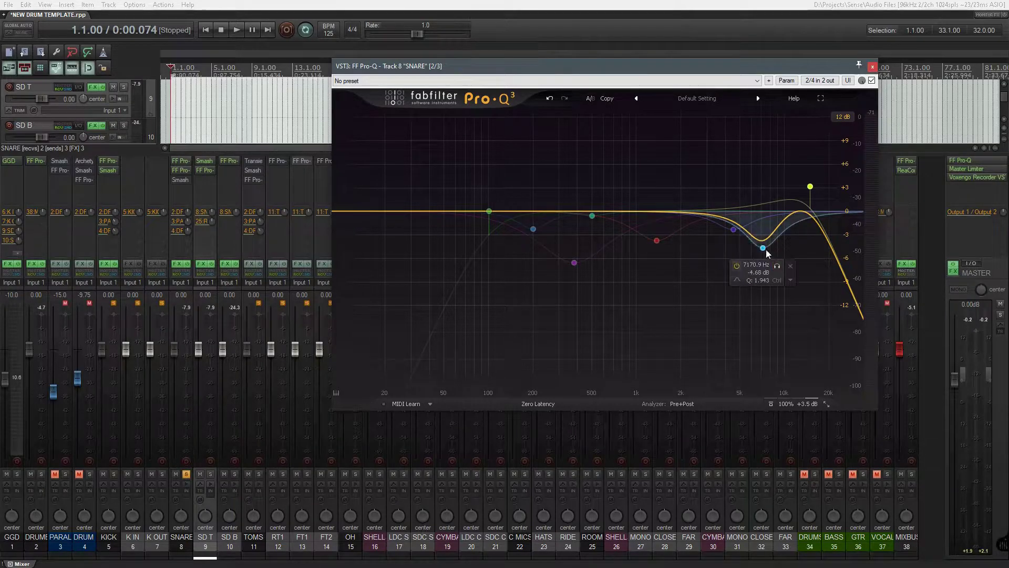
{"action": "left_click", "coordinate": [737, 265]}
{"action": "left_click", "coordinate": [778, 155]}
- Play the snare with every EQ band off and examine its unprocessed spectrum in the low mids and midrange
{"action": "key", "text": "space"}
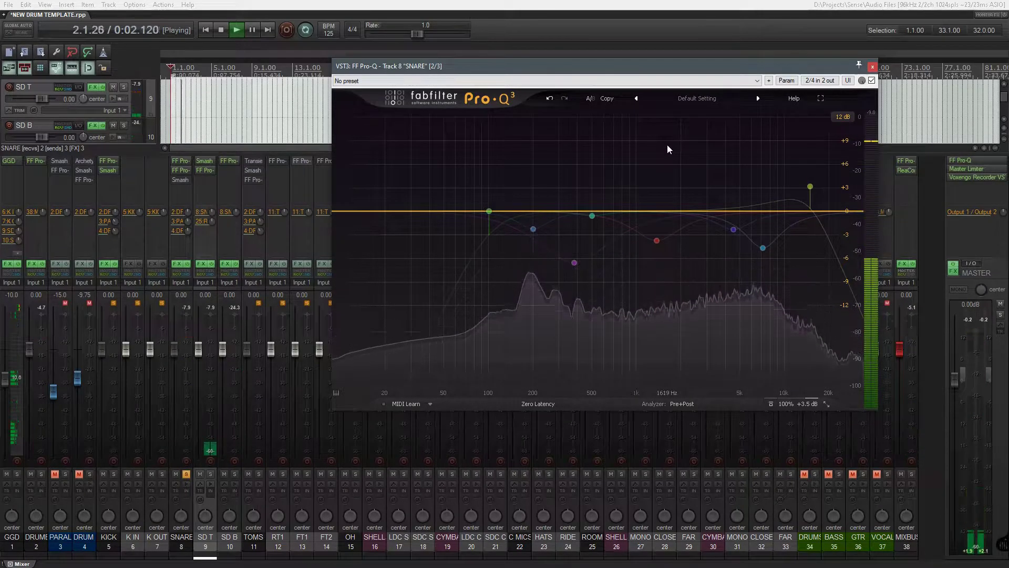
{"action": "left_click", "coordinate": [574, 262]}
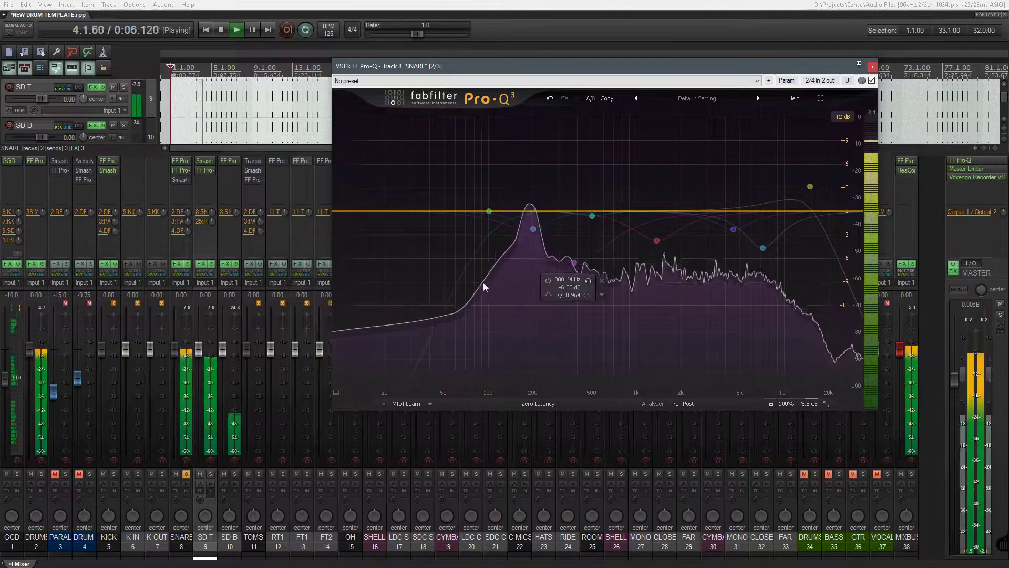
{"action": "left_click", "coordinate": [657, 240]}
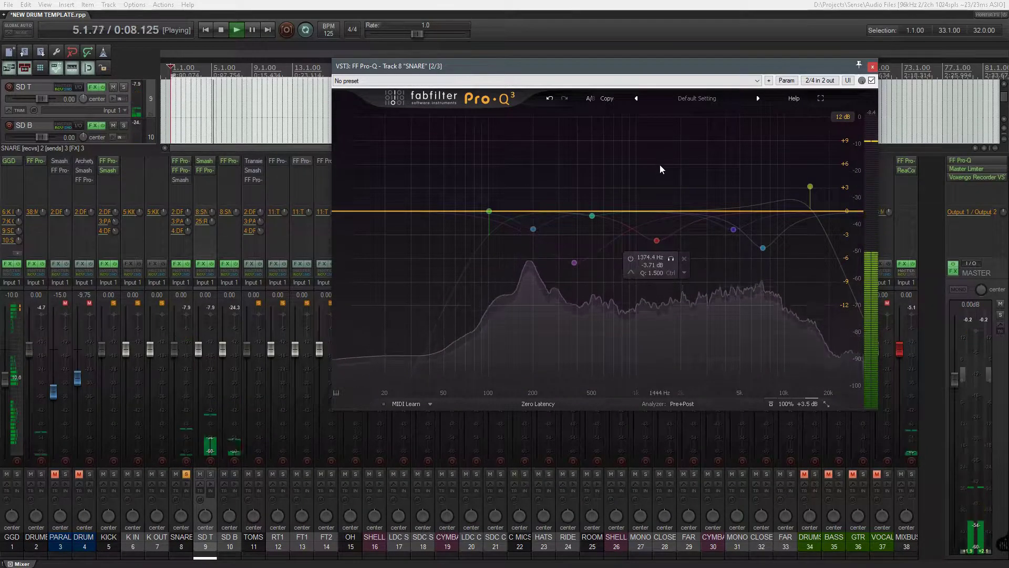
{"action": "left_click", "coordinate": [574, 263]}
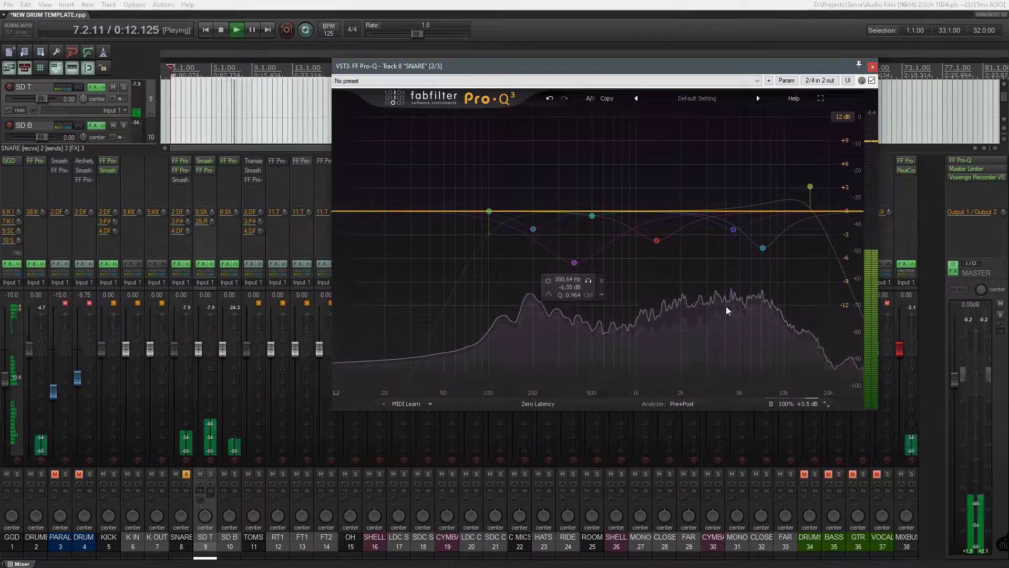
{"action": "left_click", "coordinate": [647, 213]}
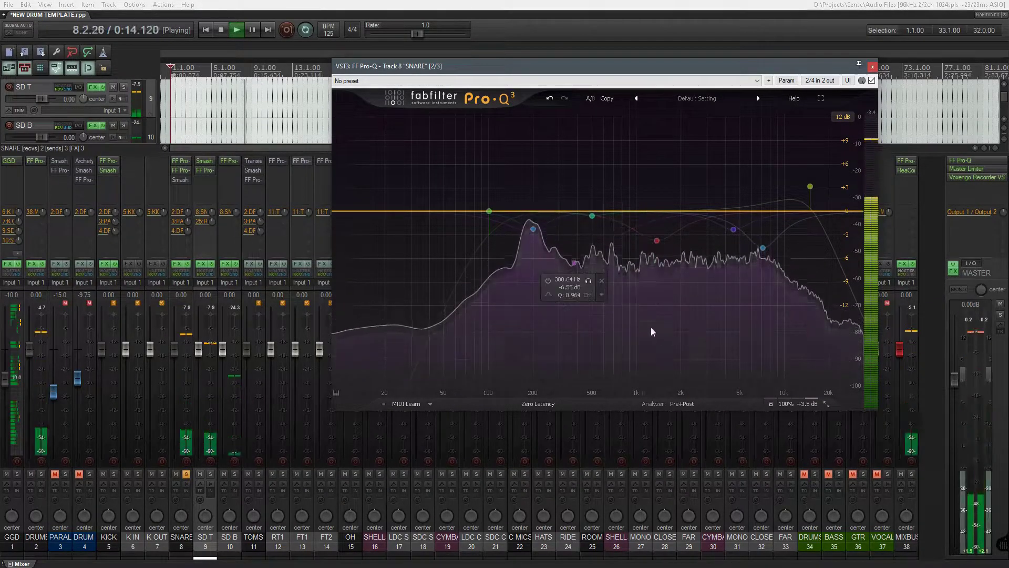
- Enable the low cut band, audition it soloed, and raise its frequency to about 125.73 Hz
{"action": "left_click", "coordinate": [489, 211]}
{"action": "left_click", "coordinate": [462, 182]}
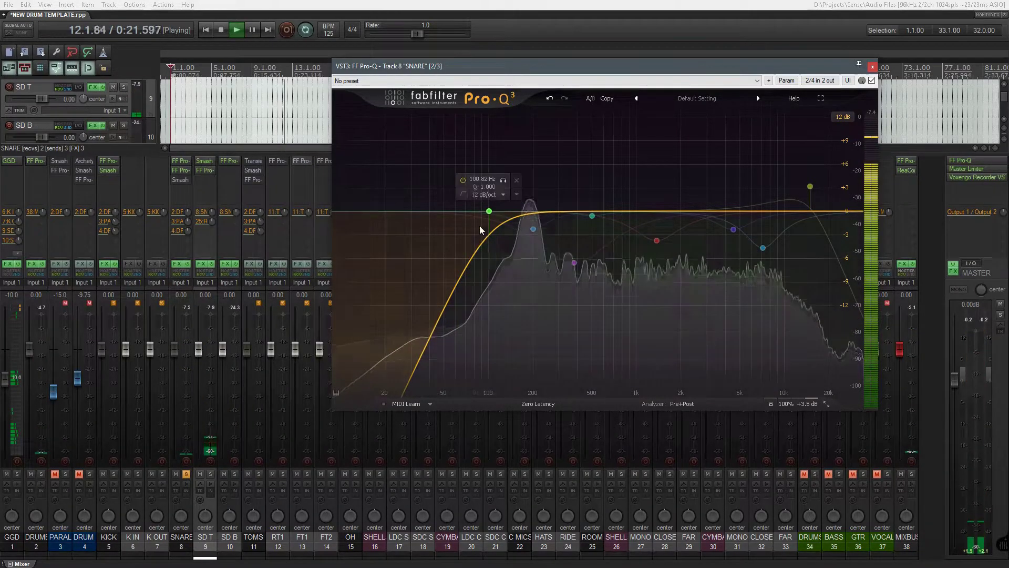
{"action": "left_click", "coordinate": [499, 179]}
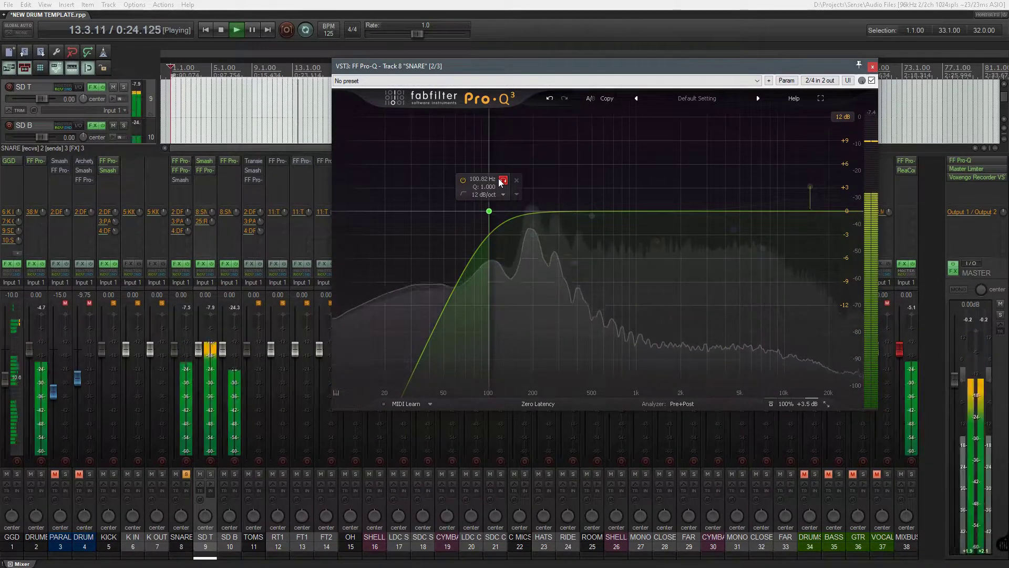
{"action": "left_click_drag", "start_coordinate": [499, 179], "coordinate": [516, 183]}
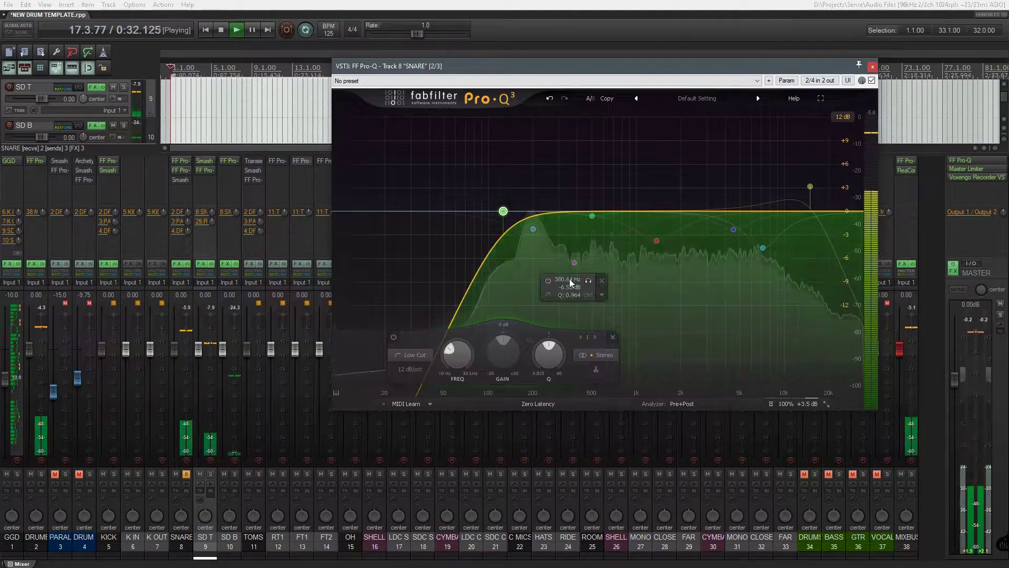
- Audition the 200 Hz bell band soloed, enable it, and deepen its cut to about -2.76 dB
{"action": "mouse_move", "coordinate": [532, 232]}
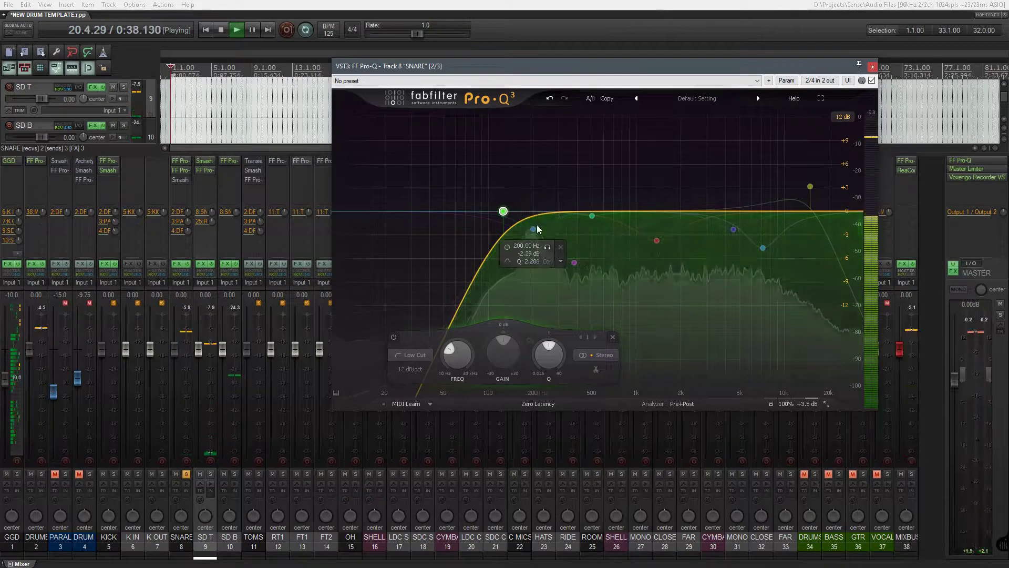
{"action": "left_click", "coordinate": [545, 247]}
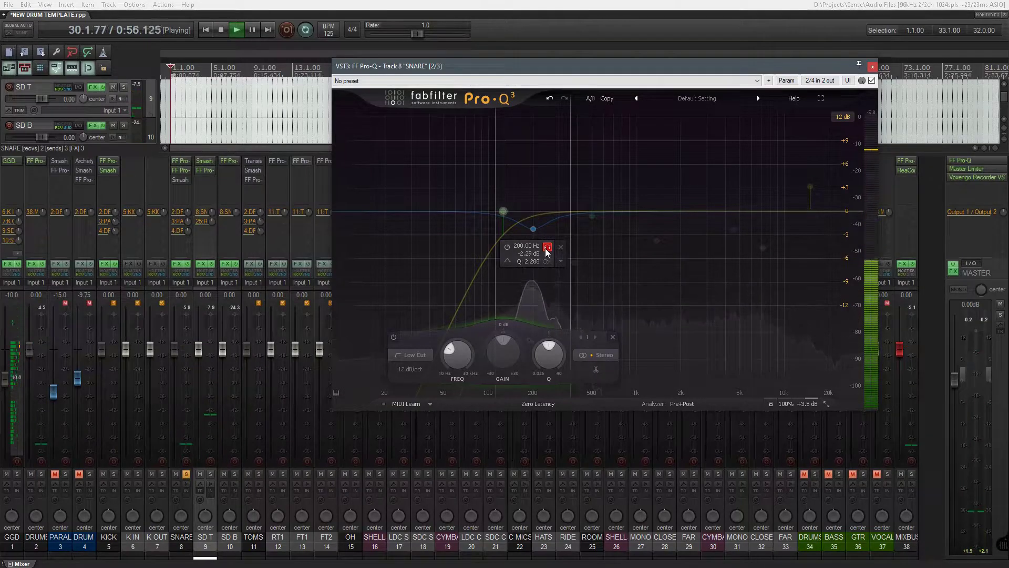
{"action": "left_click", "coordinate": [545, 249]}
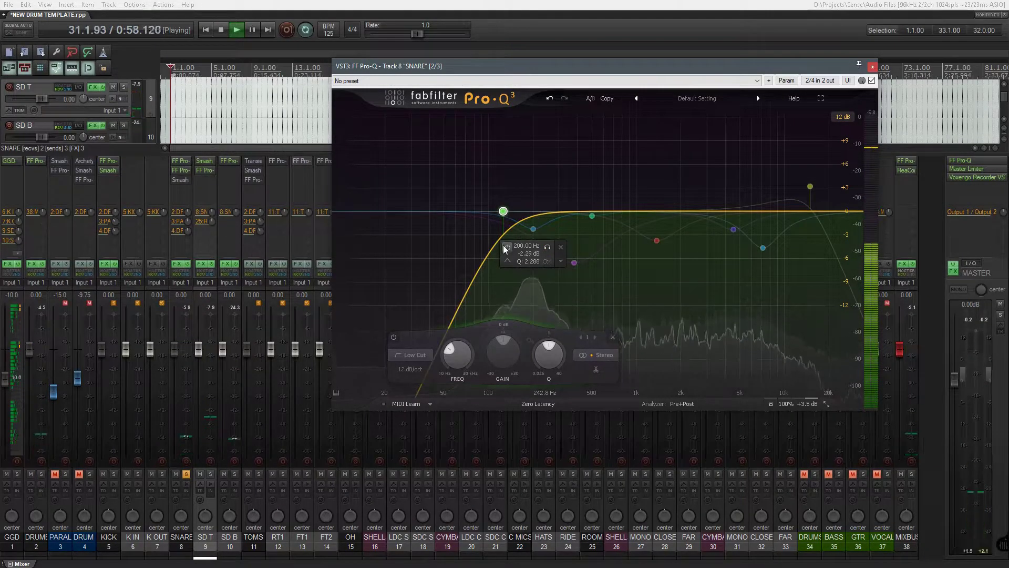
{"action": "left_click", "coordinate": [506, 246]}
{"action": "left_click", "coordinate": [533, 230]}
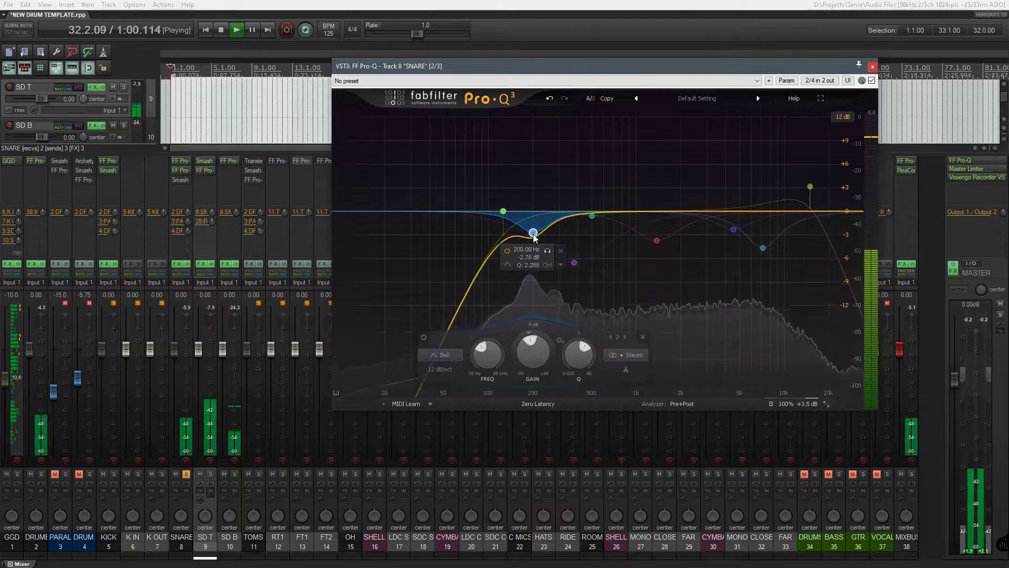
- Enable the 380.64 Hz and 502.65 Hz bell cuts, auditioning the 380.64 Hz band soloed
{"action": "mouse_move", "coordinate": [581, 280]}
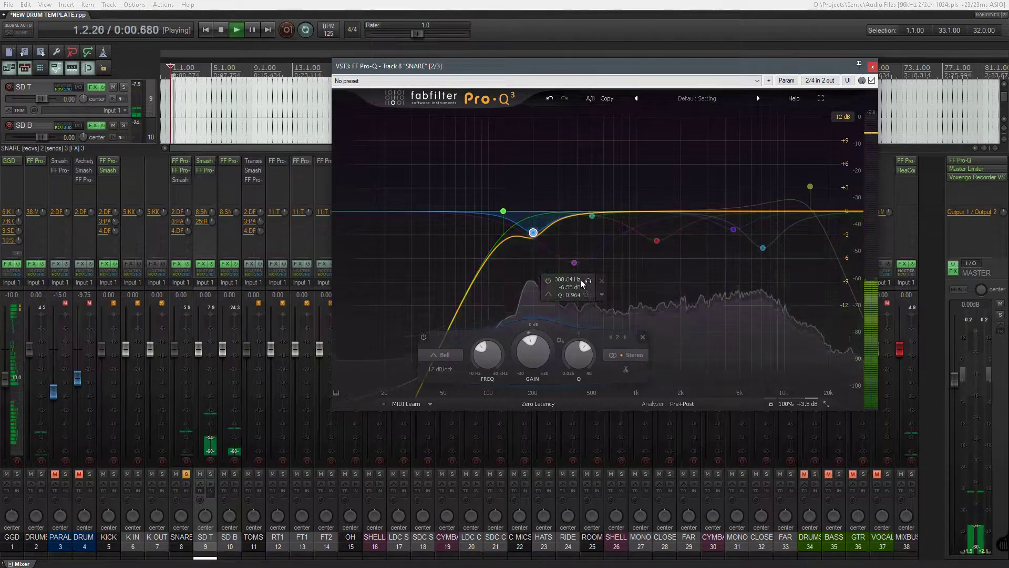
{"action": "left_click", "coordinate": [548, 281]}
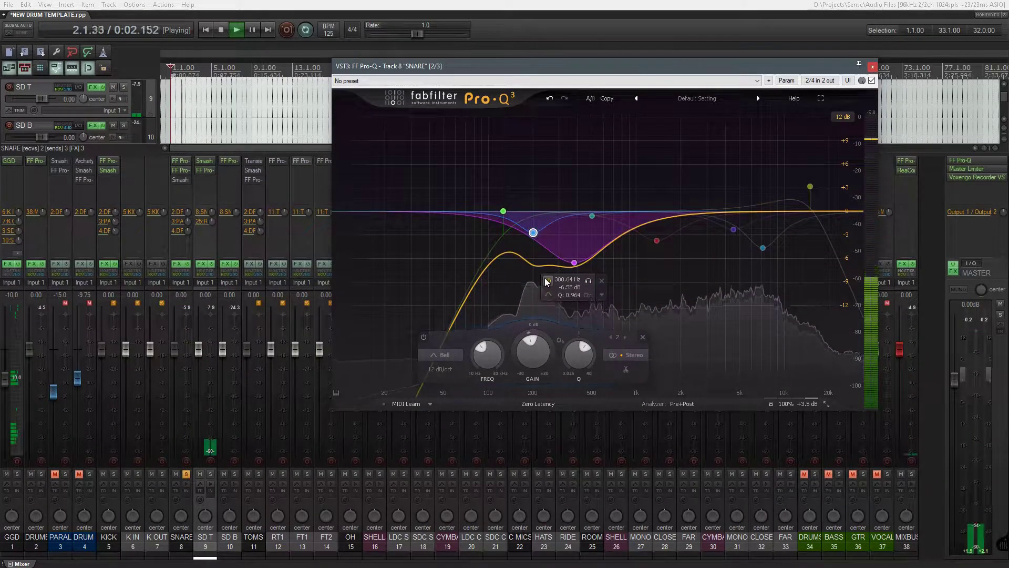
{"action": "left_click", "coordinate": [588, 280]}
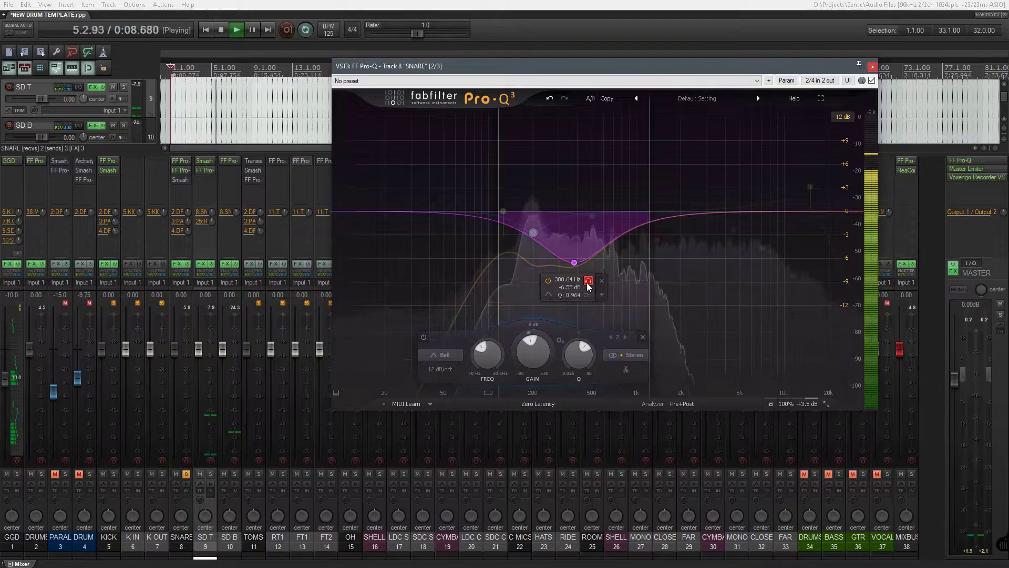
{"action": "left_click", "coordinate": [588, 281]}
{"action": "mouse_move", "coordinate": [593, 217]}
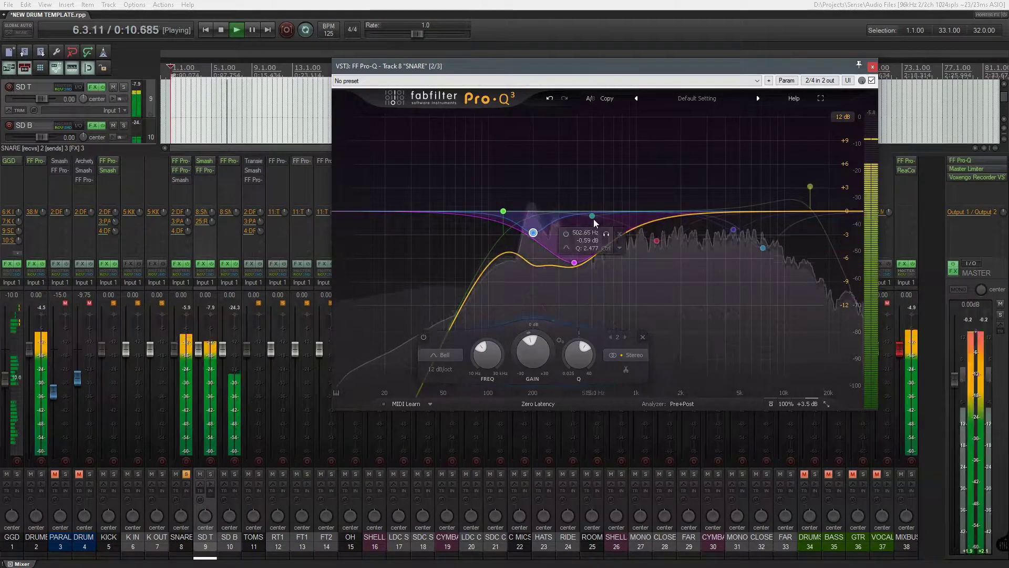
{"action": "left_click", "coordinate": [604, 234]}
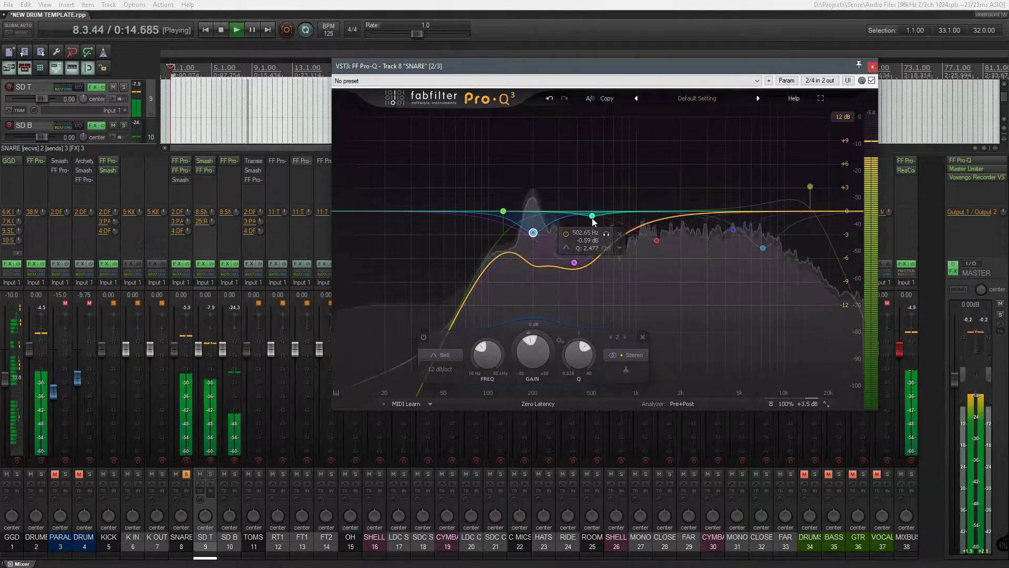
{"action": "left_click", "coordinate": [592, 217]}
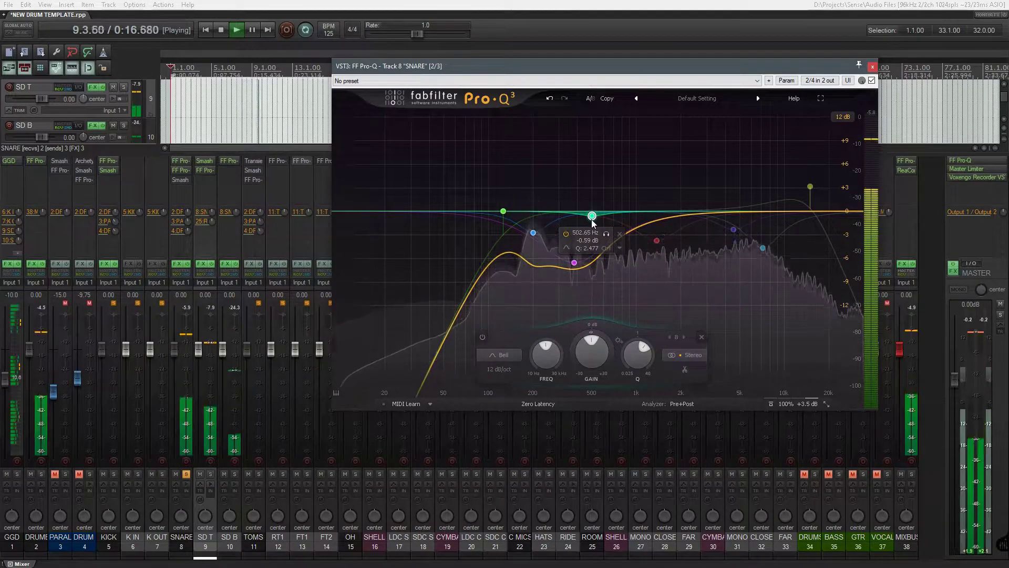
- Restart playback, audition the 1374.4 Hz bell cut soloed, and enable that band
{"action": "mouse_move", "coordinate": [659, 233]}
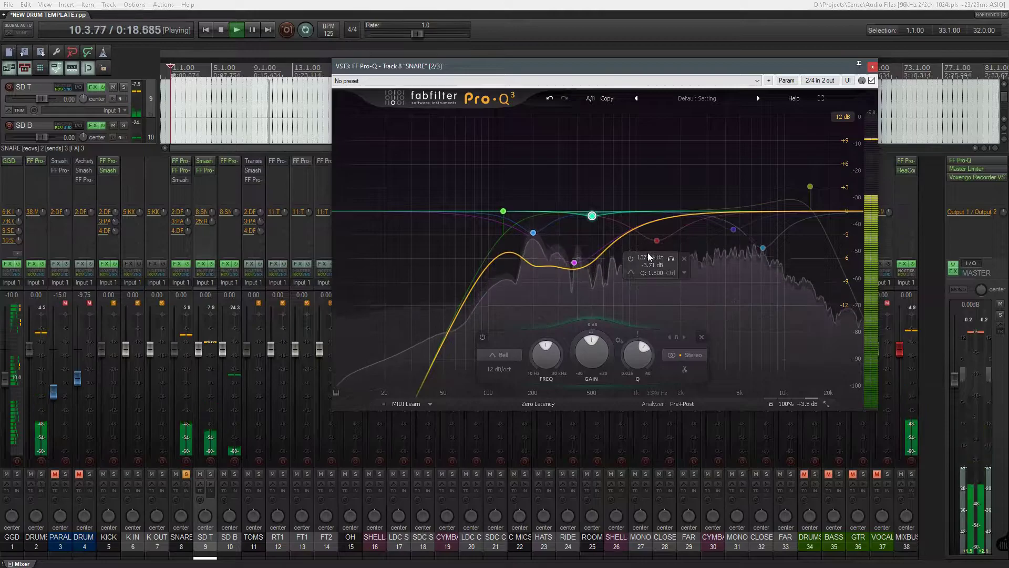
{"action": "mouse_move", "coordinate": [444, 310]}
{"action": "key", "text": "space"}
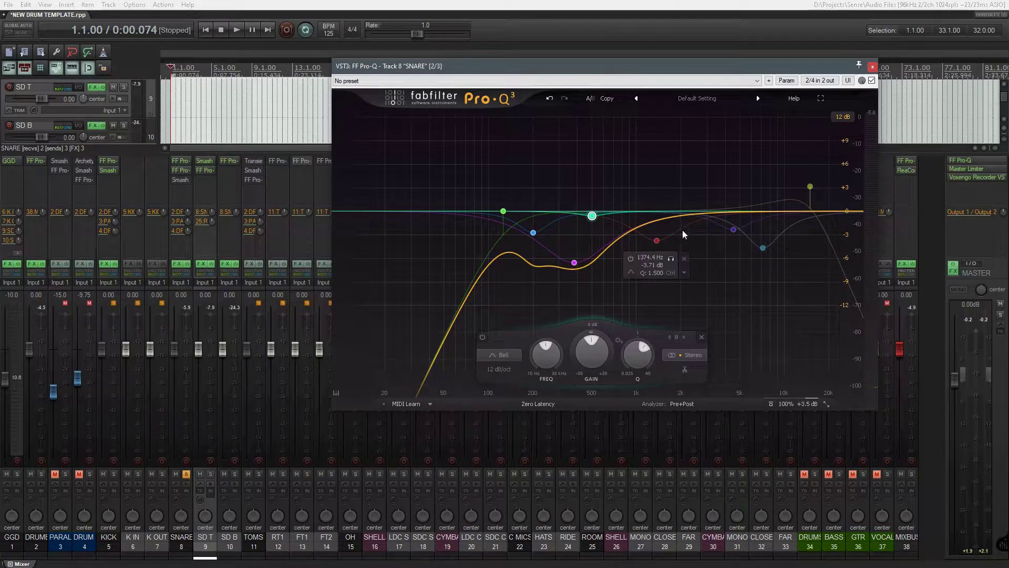
{"action": "left_click", "coordinate": [671, 258]}
{"action": "key", "text": "space"}
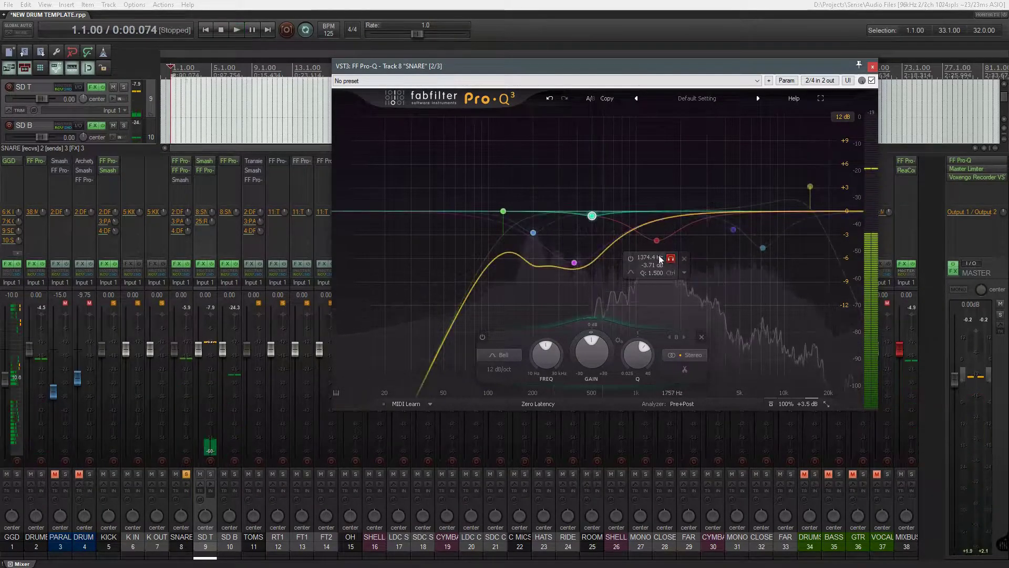
{"action": "key", "text": "space"}
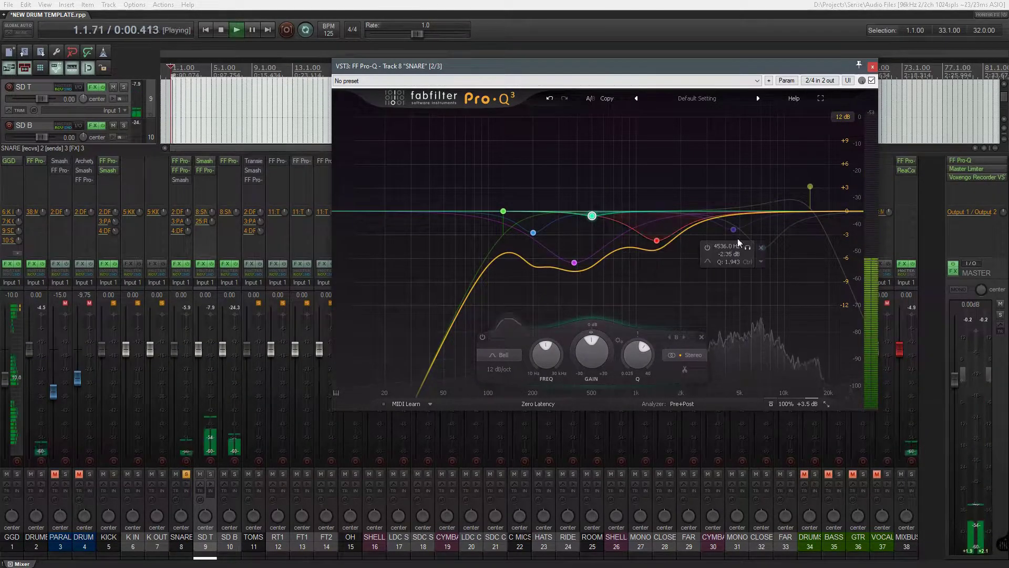
- Audition the 4536 Hz and 7170.9 Hz bell cuts soloed one after the other and enable both bands
{"action": "left_click", "coordinate": [747, 247]}
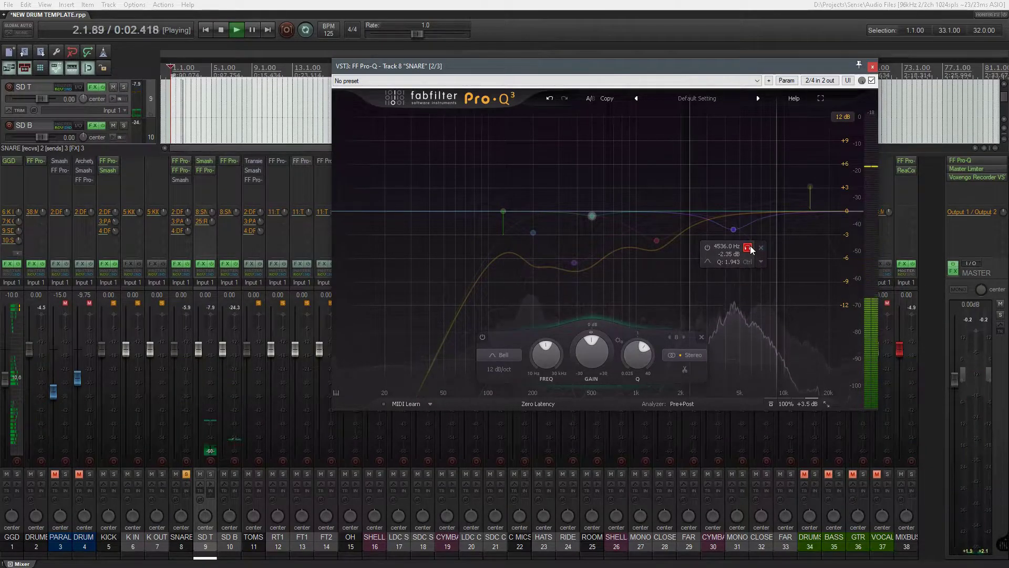
{"action": "left_click", "coordinate": [747, 248]}
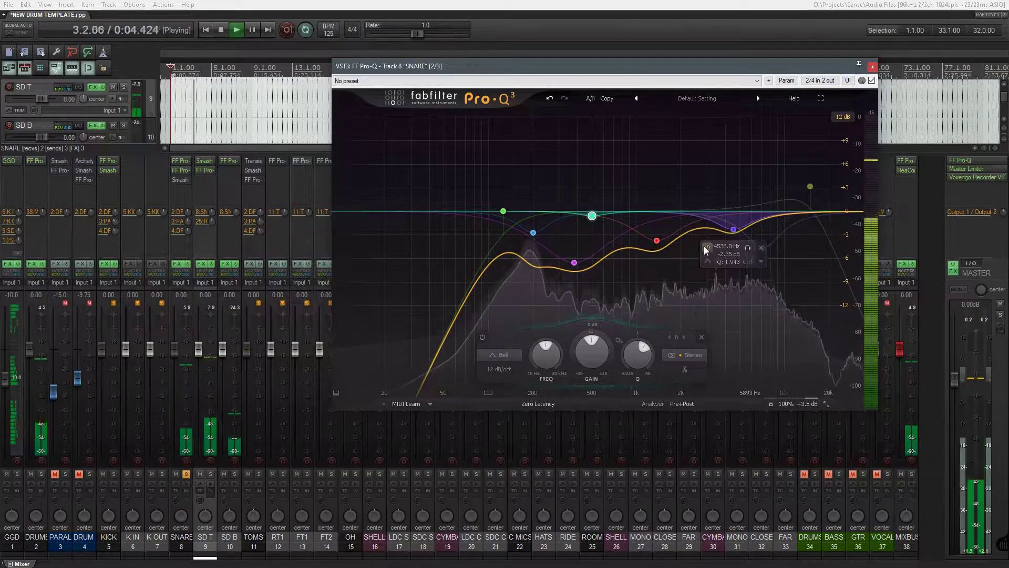
{"action": "left_click", "coordinate": [762, 247]}
{"action": "left_click", "coordinate": [778, 266]}
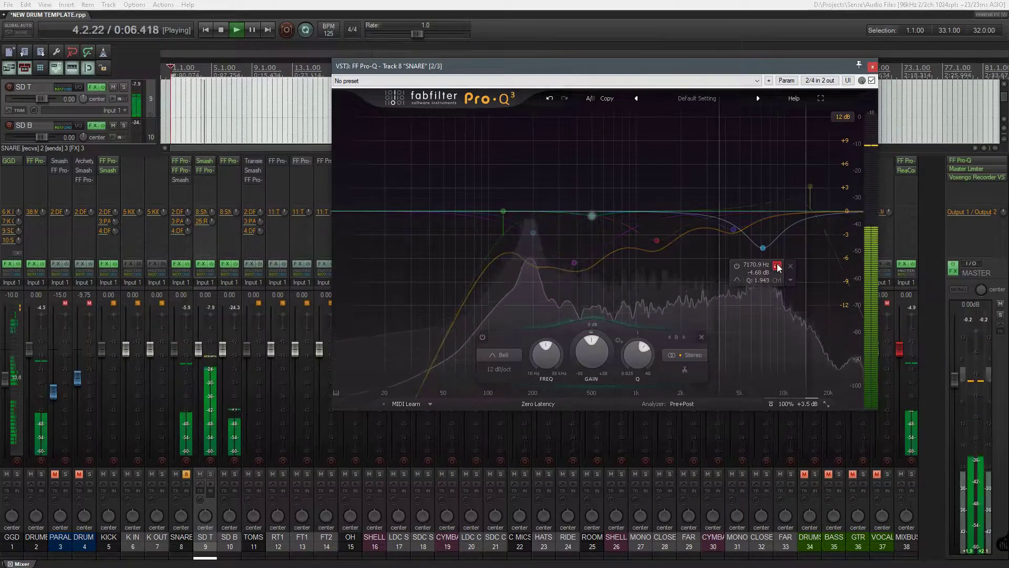
{"action": "left_click", "coordinate": [777, 266]}
{"action": "left_click", "coordinate": [737, 267]}
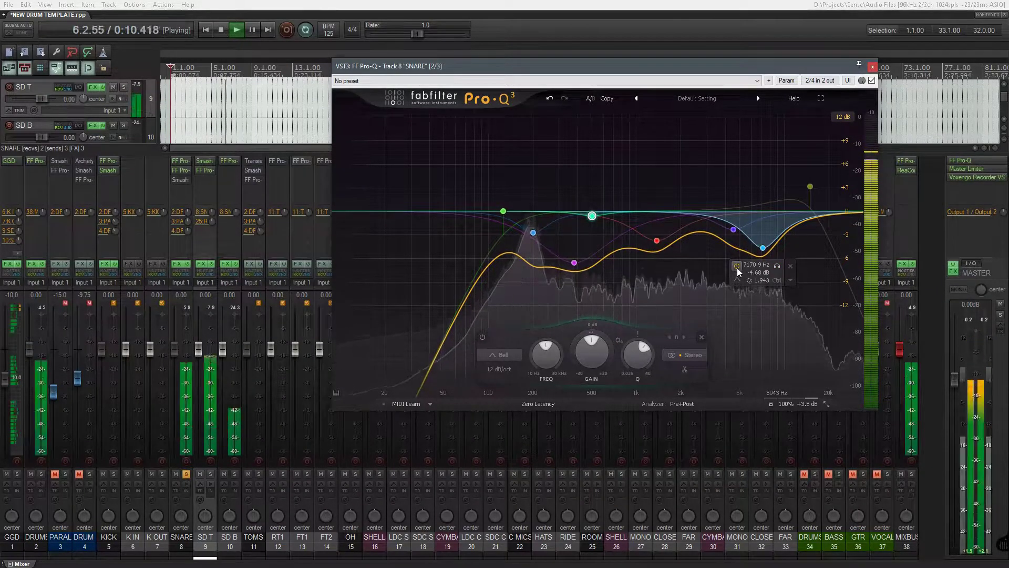
- Audition the high cut band soloed, enable it, and lower its frequency to about 14607 Hz
{"action": "key", "text": "space"}
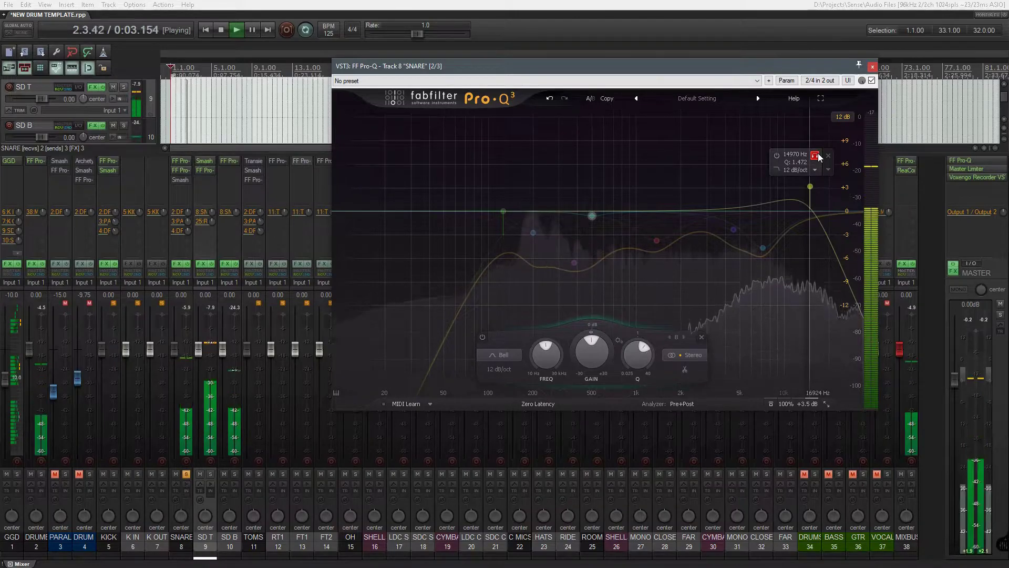
{"action": "left_click", "coordinate": [815, 155]}
{"action": "key", "text": "space"}
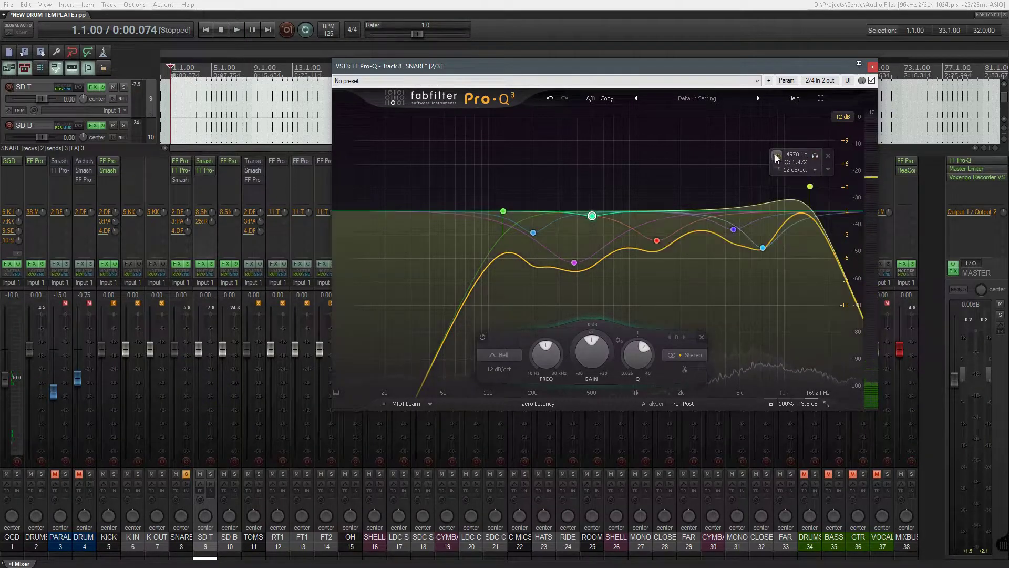
{"action": "left_click", "coordinate": [815, 155]}
{"action": "left_click_drag", "start_coordinate": [815, 156], "coordinate": [816, 157]}
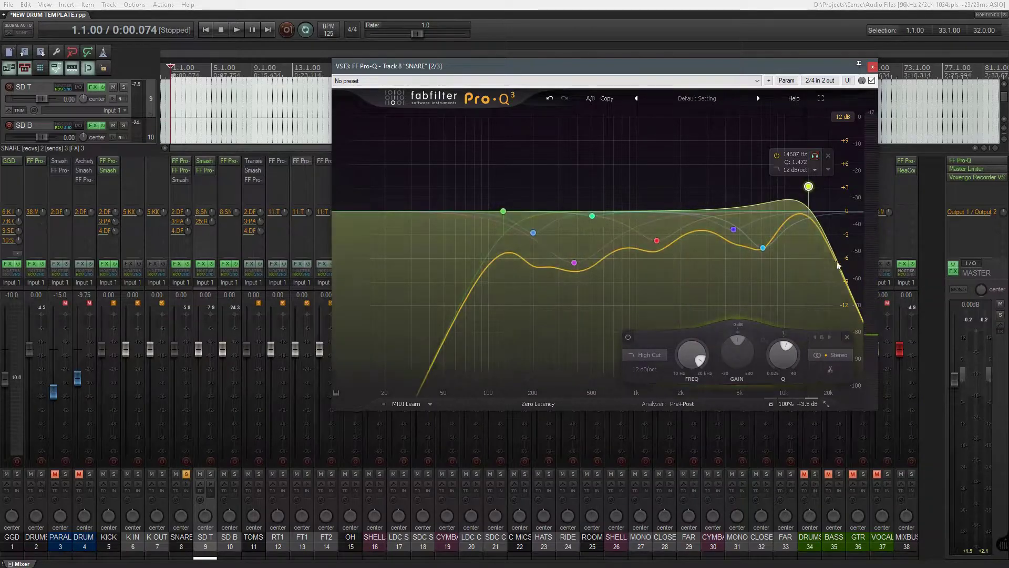
- Play the snare through the complete EQ curve with no band selected
{"action": "key", "text": "space"}
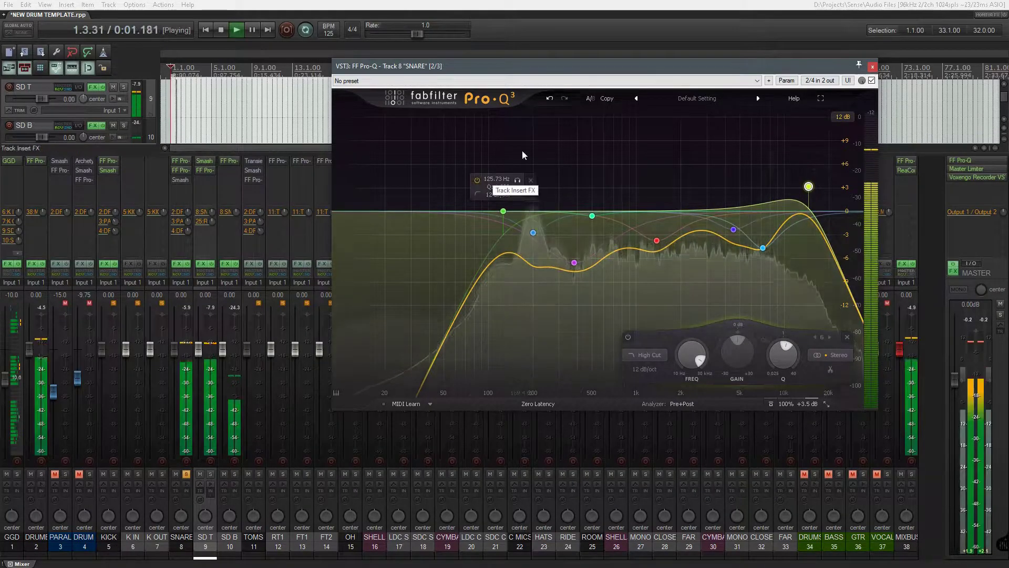
{"action": "left_click", "coordinate": [552, 138]}
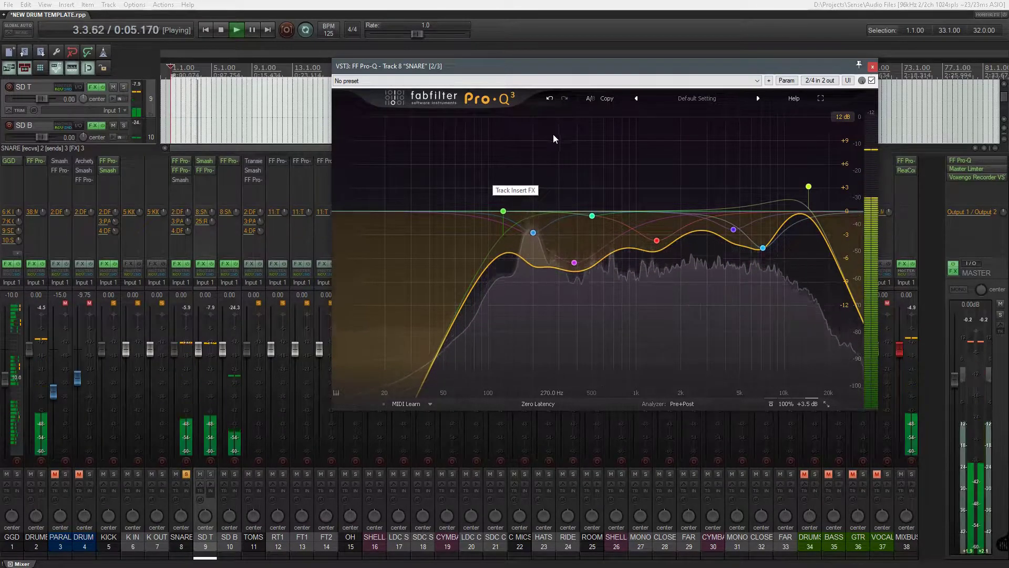
- Deepen the cuts to about -1.6 dB at 523.63 Hz and -4.38 dB at 1363.2 Hz, stop playback, and close the EQ
{"action": "left_click_drag", "start_coordinate": [592, 216], "coordinate": [593, 219]}
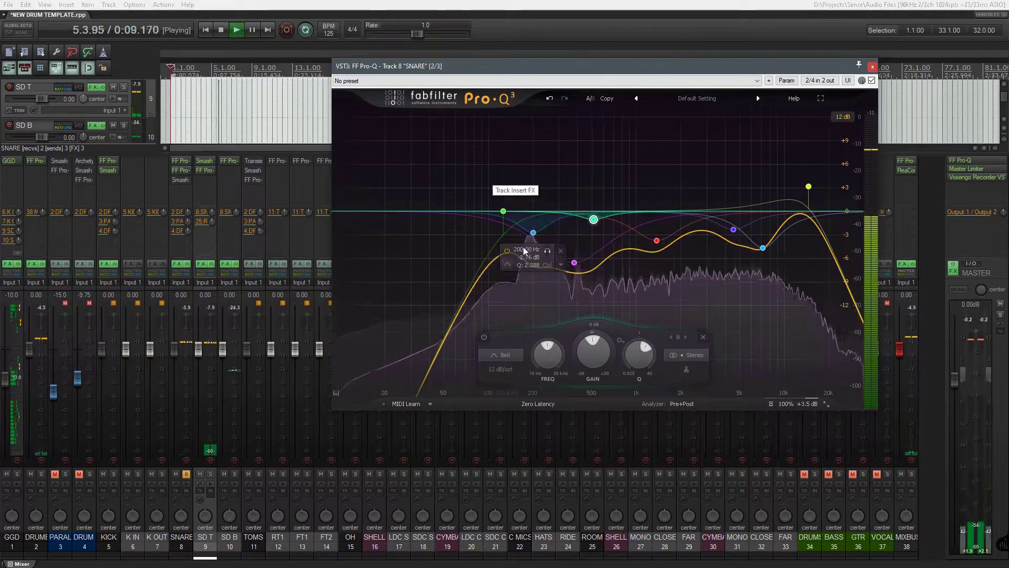
{"action": "left_click_drag", "start_coordinate": [451, 377], "coordinate": [545, 205]}
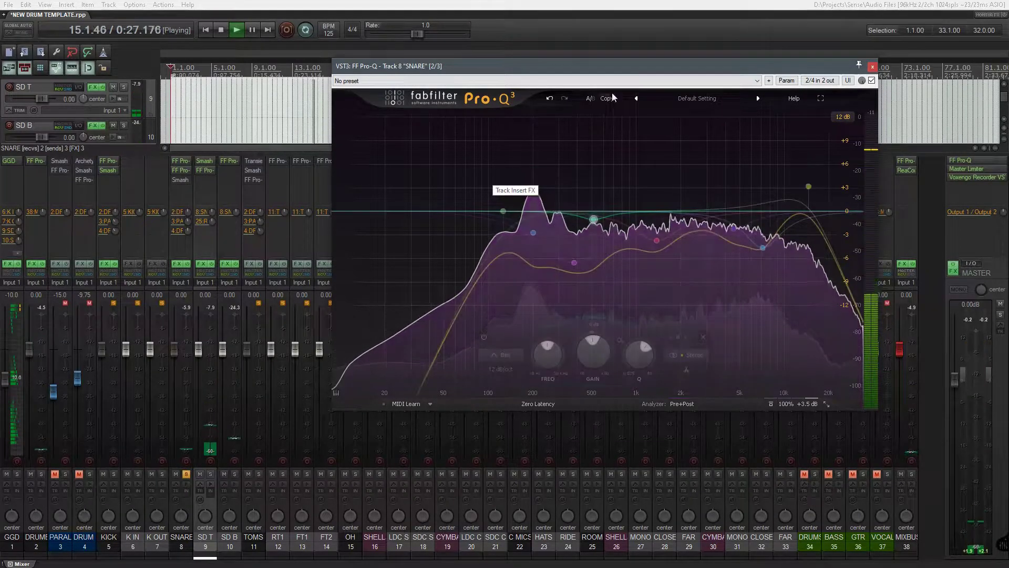
{"action": "left_click_drag", "start_coordinate": [657, 240], "coordinate": [657, 247]}
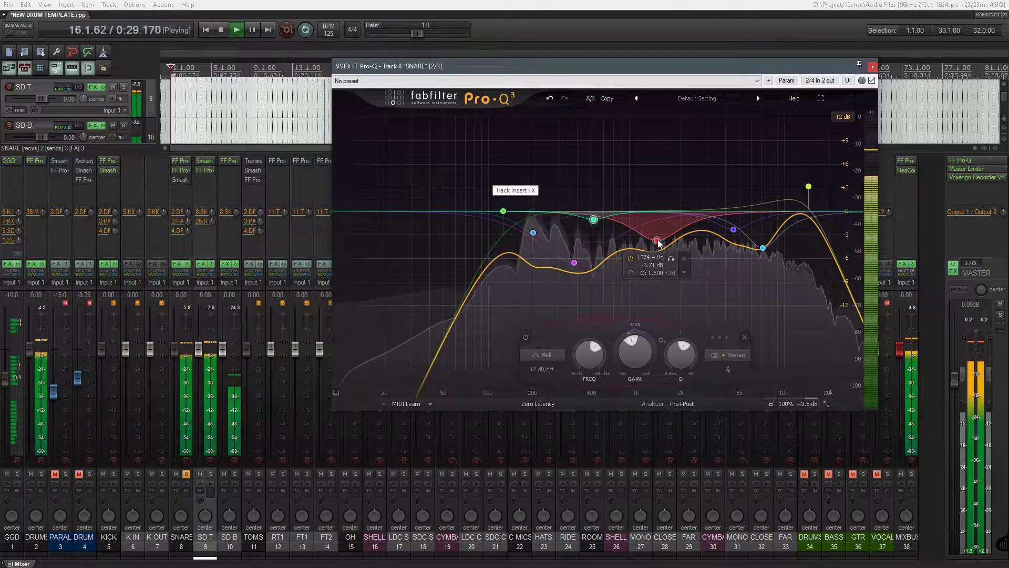
{"action": "left_click_drag", "start_coordinate": [594, 219], "coordinate": [594, 226]}
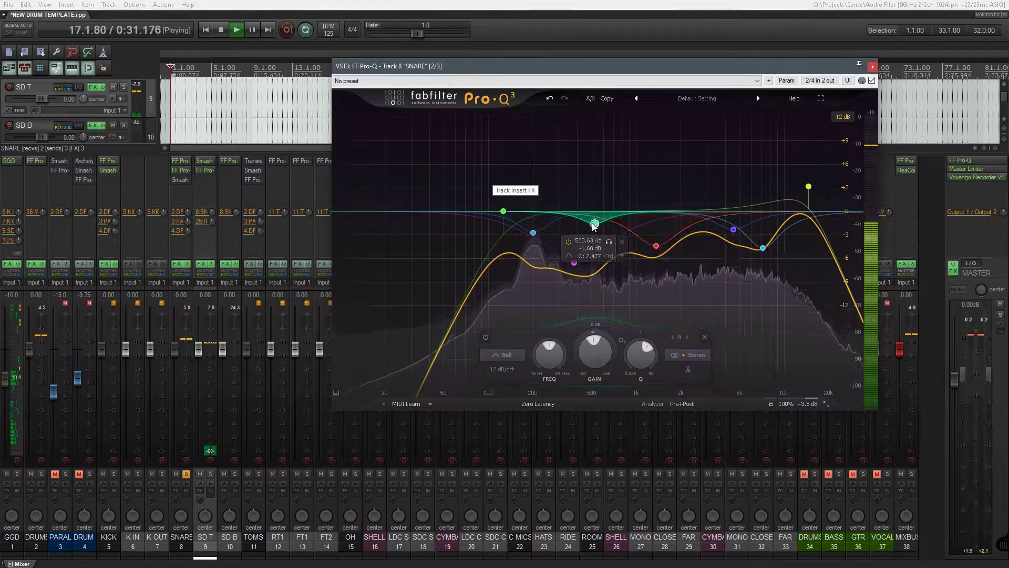
{"action": "left_click", "coordinate": [759, 155]}
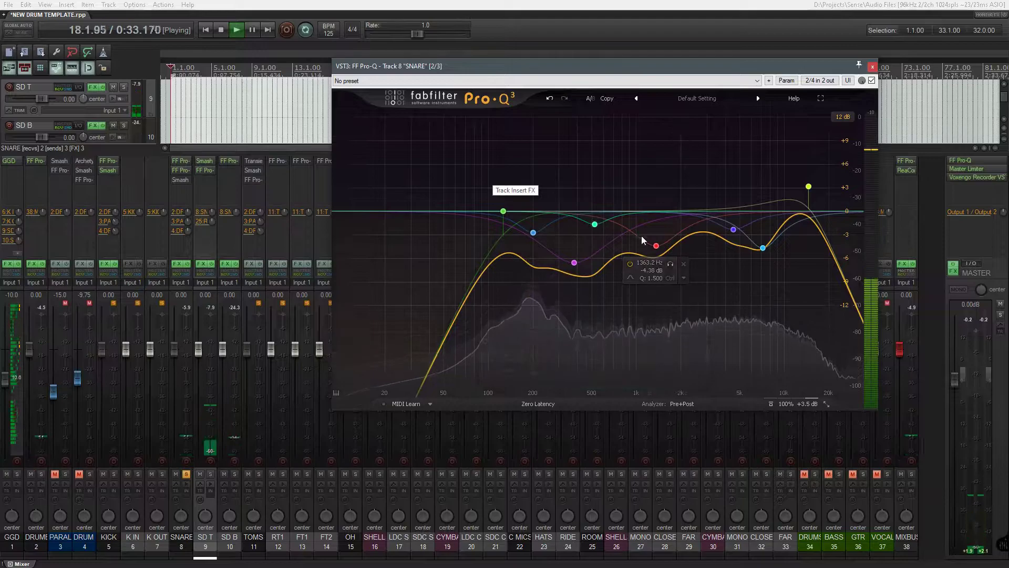
{"action": "key", "text": "space"}
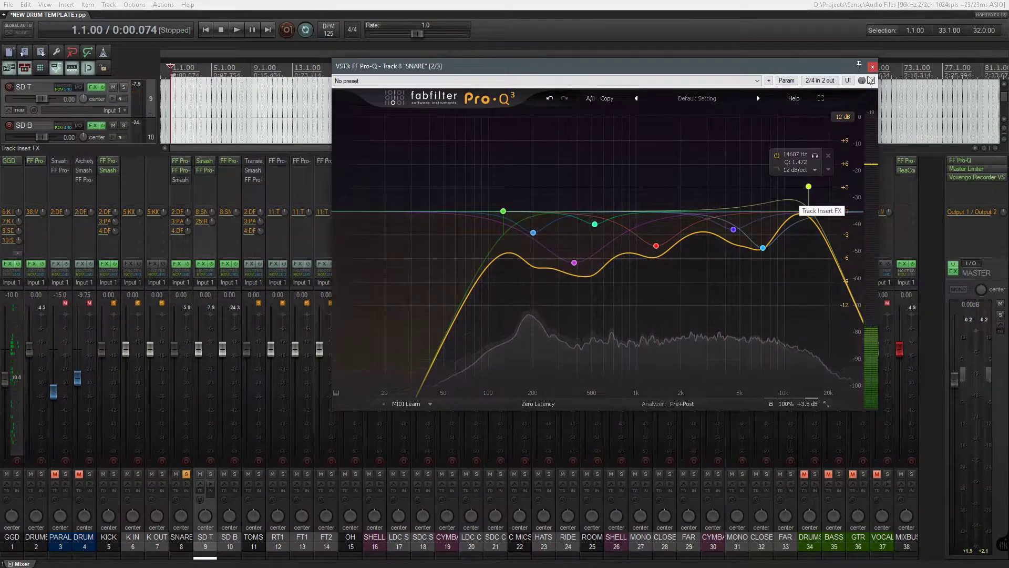
{"action": "key", "text": "Escape"}
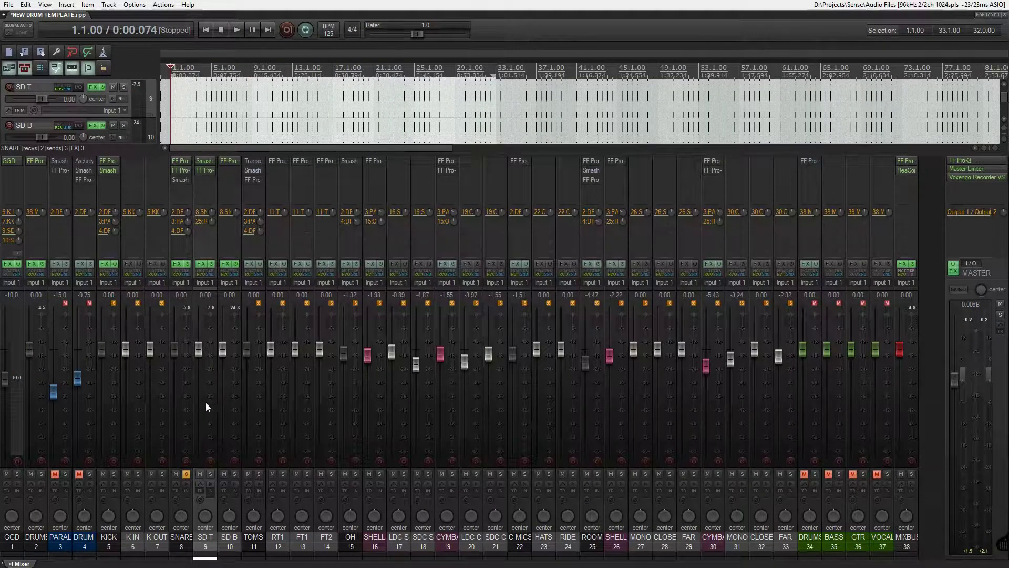
- Open Smash And Grab on the SNARE bus, bypass it, and move its window clear of the snare channel strips
{"action": "left_click", "coordinate": [180, 179]}
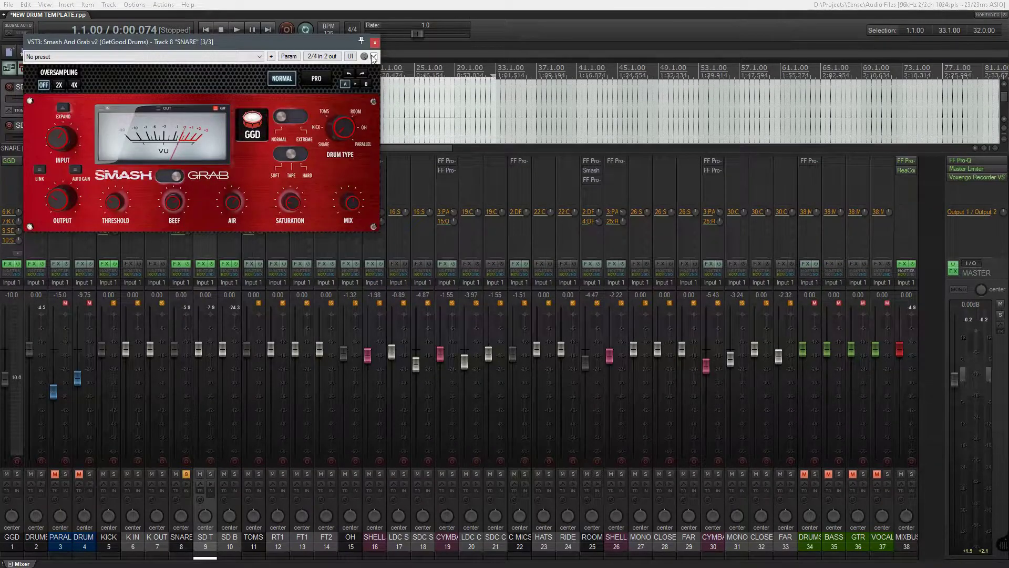
{"action": "left_click_drag", "start_coordinate": [328, 41], "coordinate": [651, 134]}
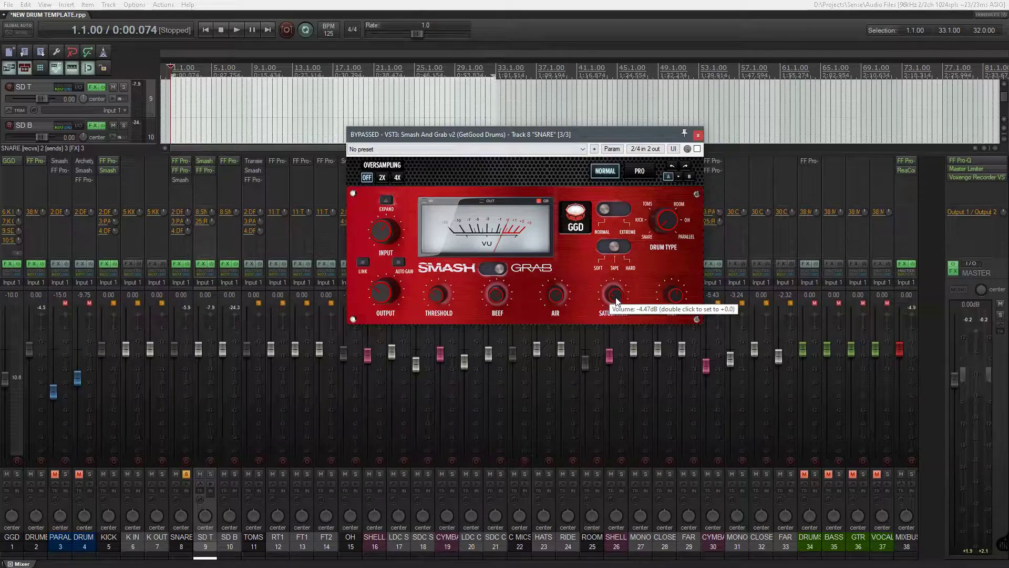
{"action": "left_click_drag", "start_coordinate": [592, 137], "coordinate": [612, 79]}
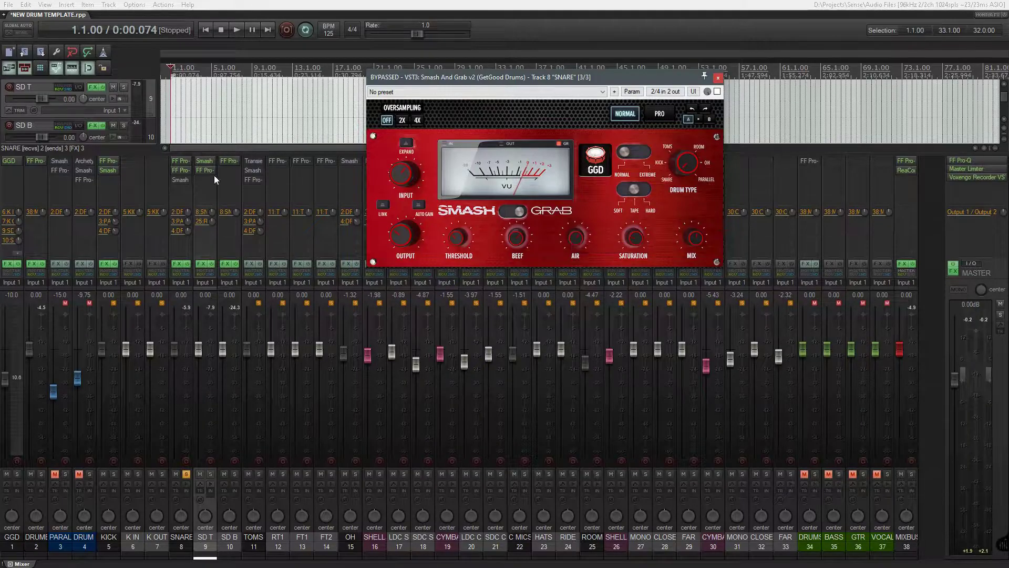
{"action": "left_click", "coordinate": [187, 178], "text": "shift"}
{"action": "key", "text": "space"}
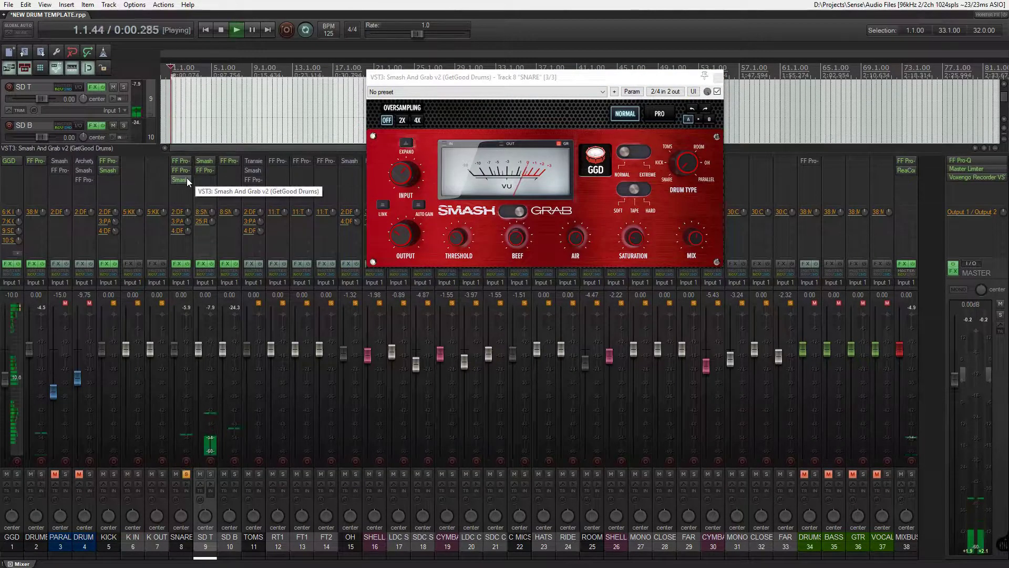
{"action": "key", "text": "space"}
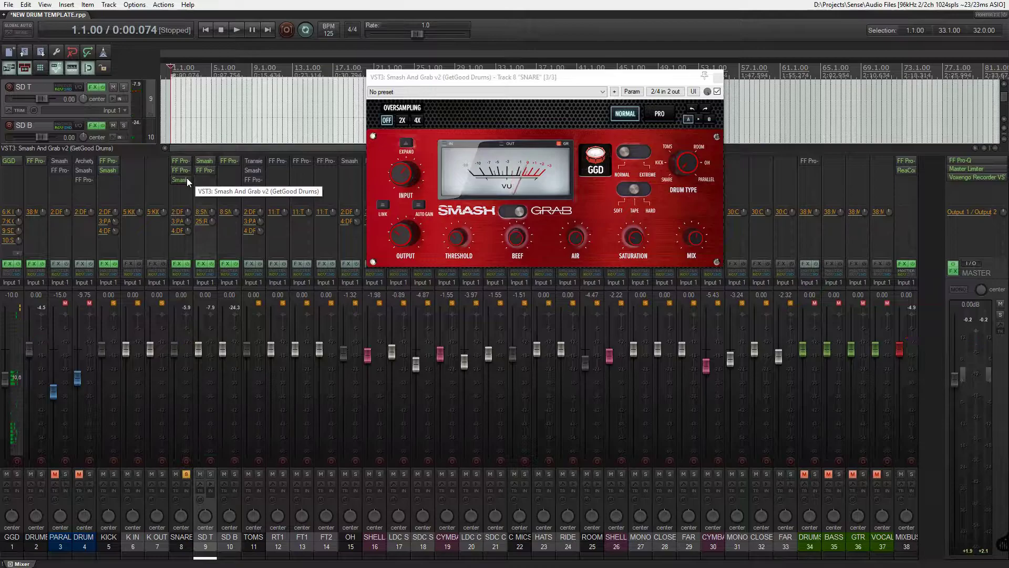
{"action": "left_click", "coordinate": [187, 179], "text": "shift"}
- Check the Beef, Air, Saturation and Mix amounts in the snare's Smash And Grab
{"action": "left_click", "coordinate": [519, 240]}
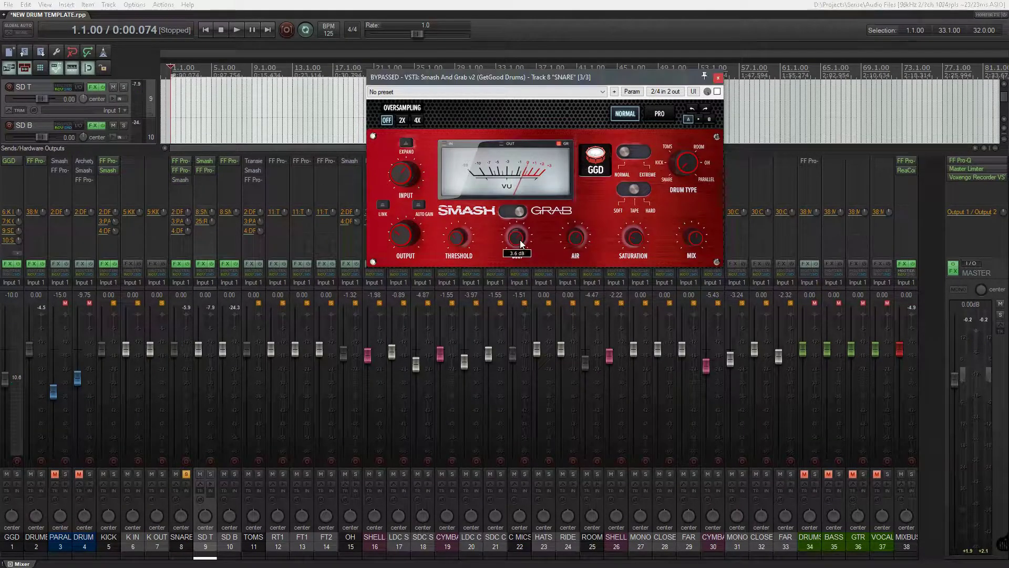
{"action": "left_click_drag", "start_coordinate": [519, 239], "coordinate": [519, 241]}
{"action": "mouse_move", "coordinate": [576, 238]}
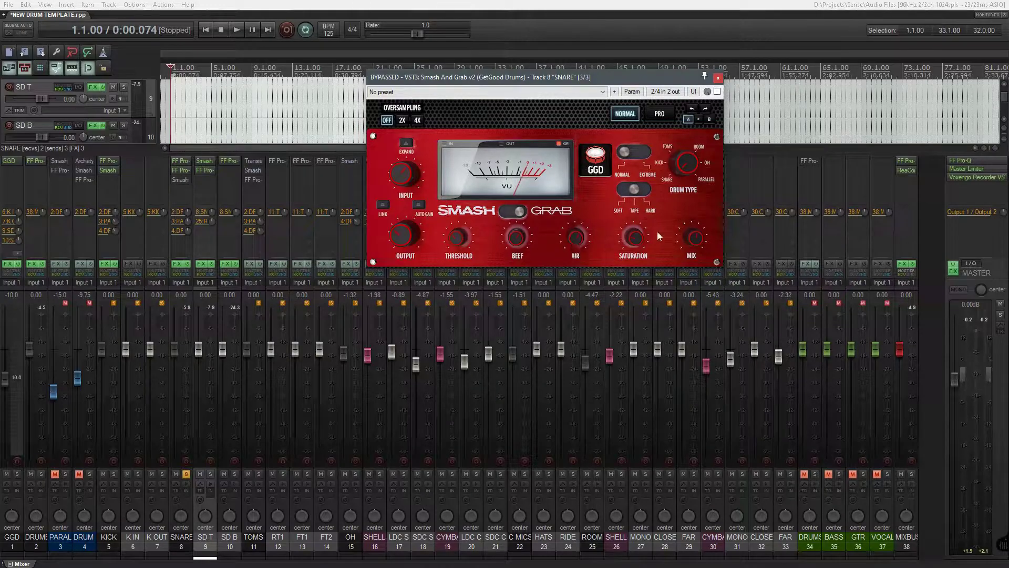
{"action": "mouse_move", "coordinate": [696, 241]}
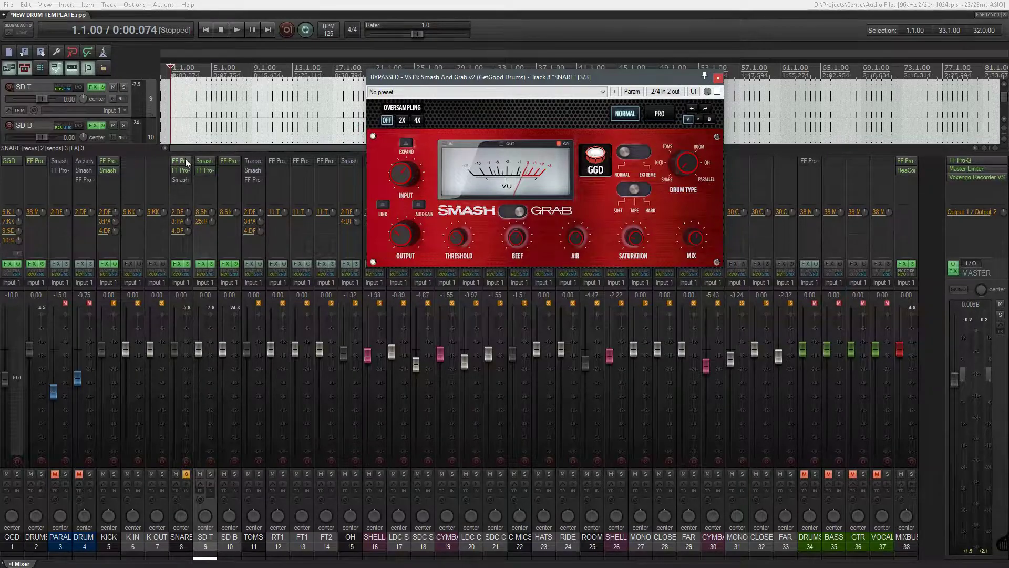
- Enable Smash And Grab on the SNARE bus, lower its Mix to 0%, and vary the Mix while the snare plays
{"action": "left_click", "coordinate": [180, 179], "text": "ctrl"}
{"action": "mouse_move", "coordinate": [693, 240]}
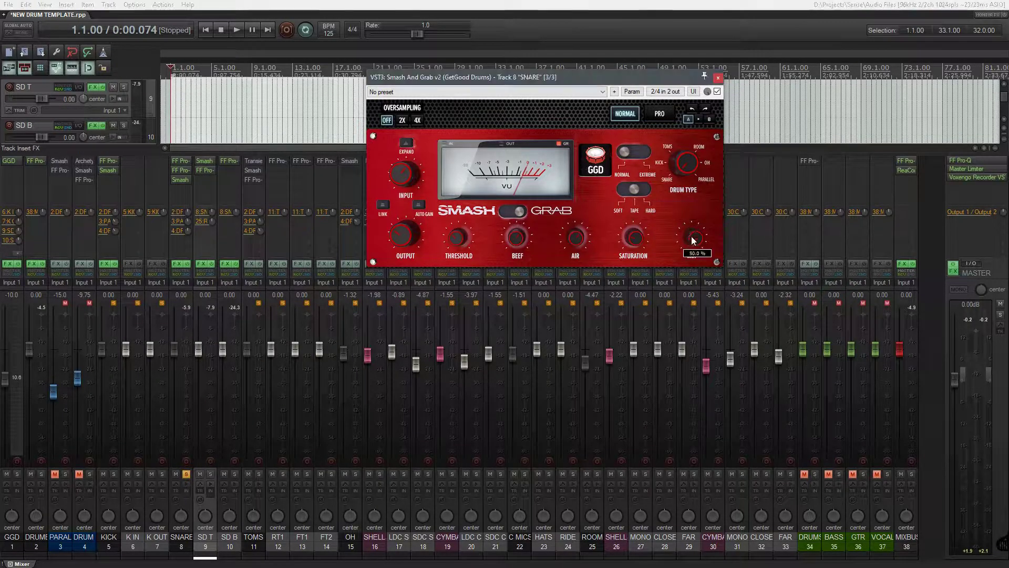
{"action": "left_click_drag", "start_coordinate": [695, 239], "coordinate": [740, 46]}
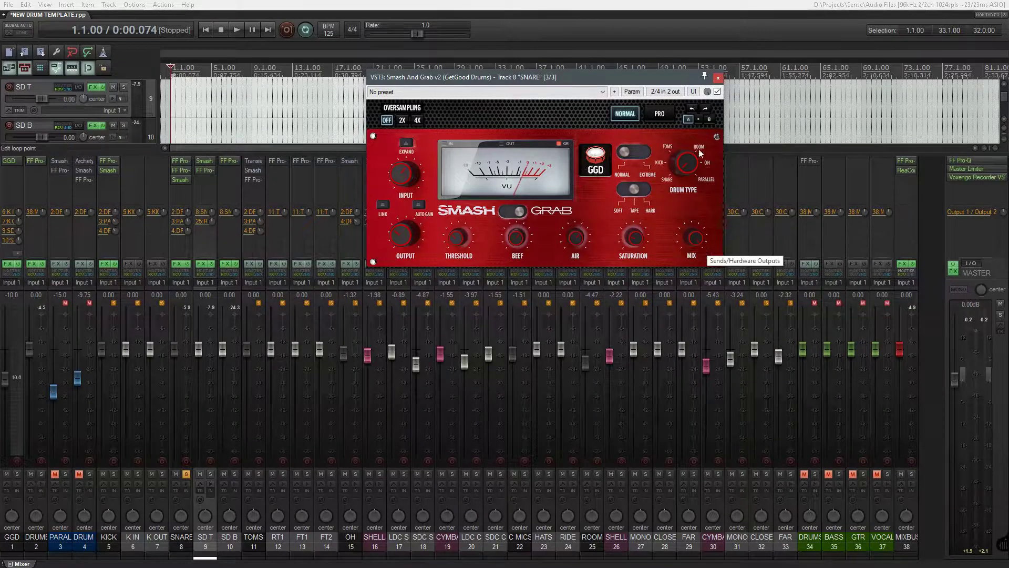
{"action": "left_click_drag", "start_coordinate": [694, 234], "coordinate": [695, 263]}
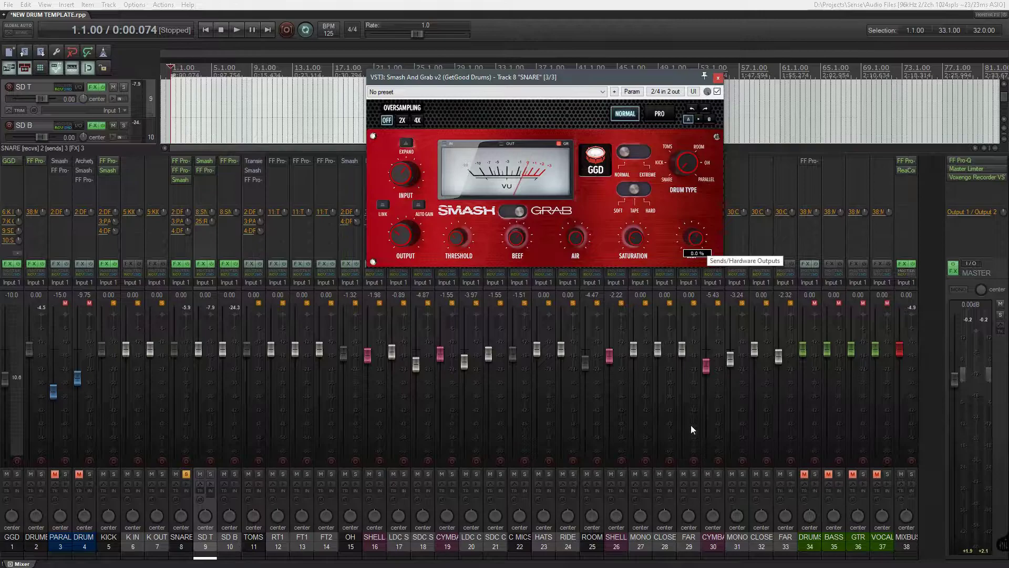
{"action": "key", "text": "space"}
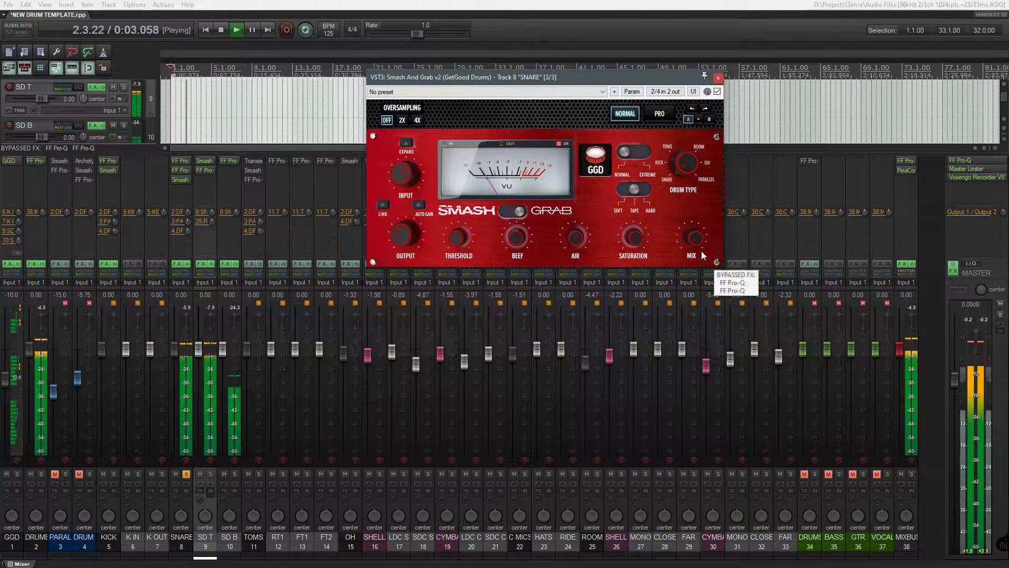
{"action": "left_click_drag", "start_coordinate": [697, 241], "coordinate": [694, 254]}
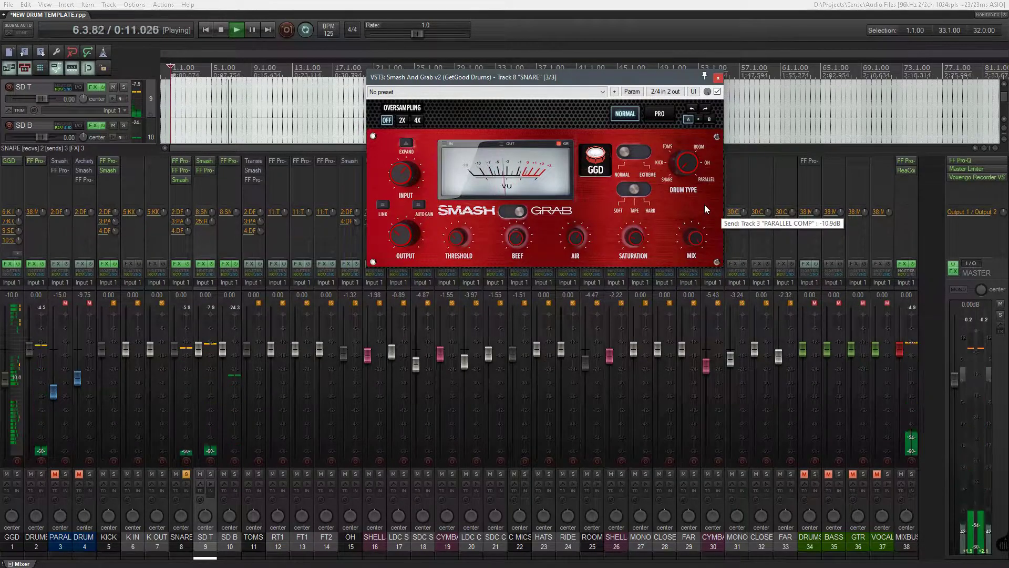
{"action": "key", "text": "space"}
- Audition less Saturation on the playing snare, stop playback, and lower Saturation to 0.0%
{"action": "key", "text": "space"}
{"action": "left_click_drag", "start_coordinate": [637, 235], "coordinate": [638, 295]}
{"action": "key", "text": "space"}
{"action": "left_click_drag", "start_coordinate": [626, 226], "coordinate": [626, 273]}
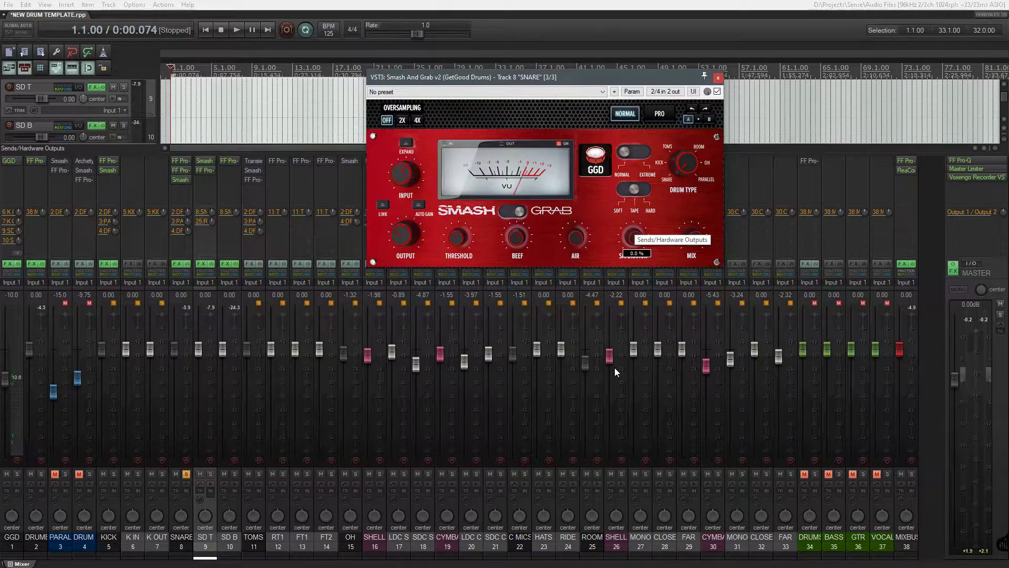
{"action": "left_click_drag", "start_coordinate": [614, 367], "coordinate": [617, 403]}
{"action": "left_click_drag", "start_coordinate": [620, 406], "coordinate": [621, 408]}
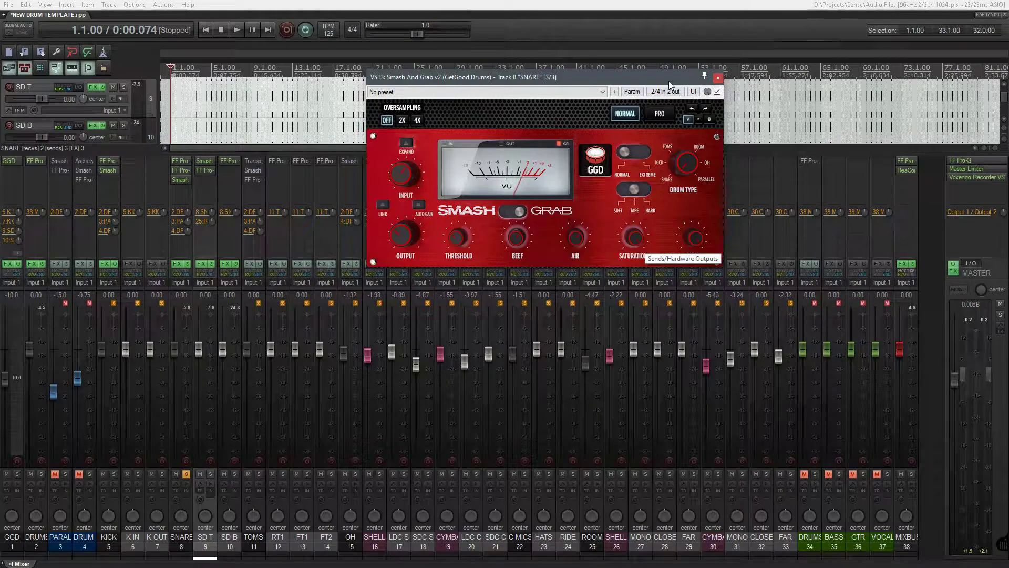
- Replay the snare while readjusting the Saturation amount, and stop playback
{"action": "key", "text": "space"}
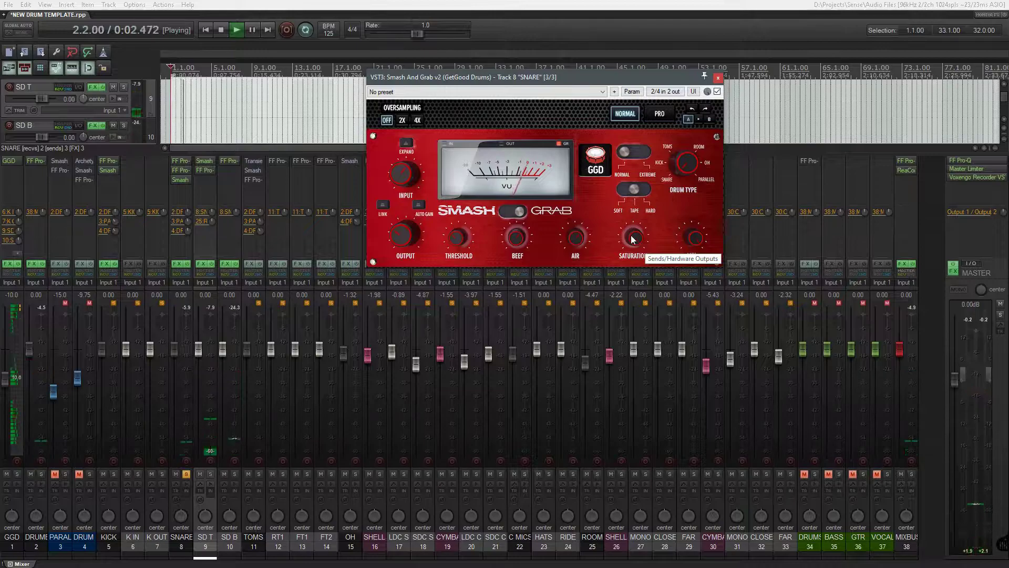
{"action": "mouse_move", "coordinate": [632, 243]}
{"action": "left_click_drag", "start_coordinate": [632, 243], "coordinate": [639, 328]}
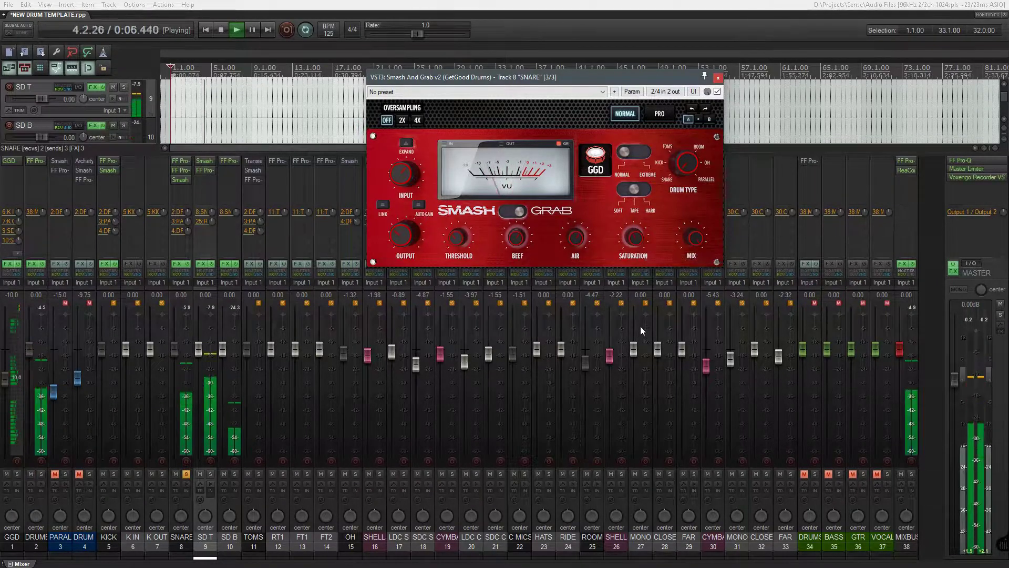
{"action": "key", "text": "space"}
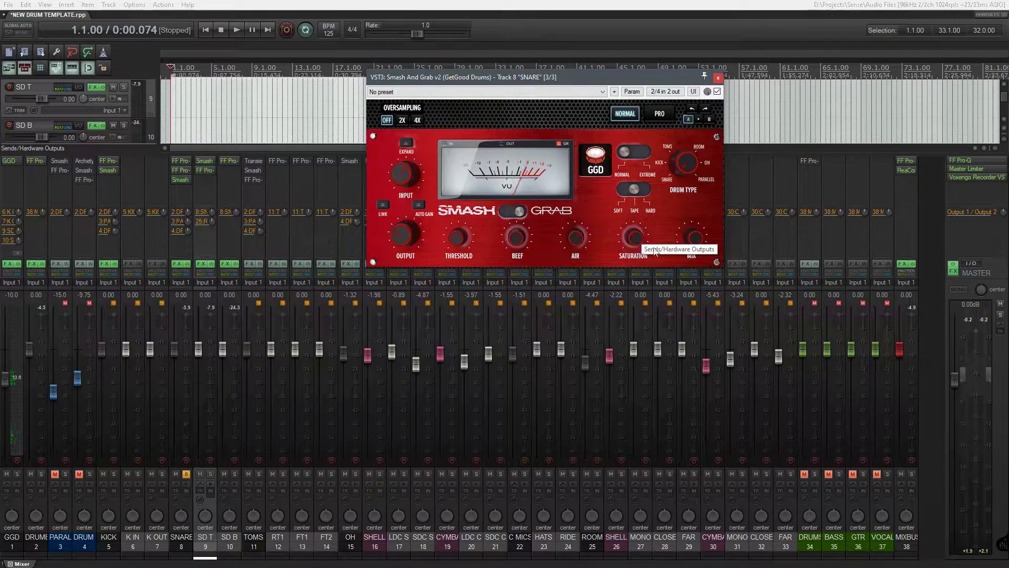
- Readjust the Mix amount of Smash And Grab with playback stopped
{"action": "mouse_move", "coordinate": [698, 243]}
{"action": "left_click_drag", "start_coordinate": [699, 349], "coordinate": [705, 336]}
{"action": "left_click_drag", "start_coordinate": [701, 409], "coordinate": [698, 341]}
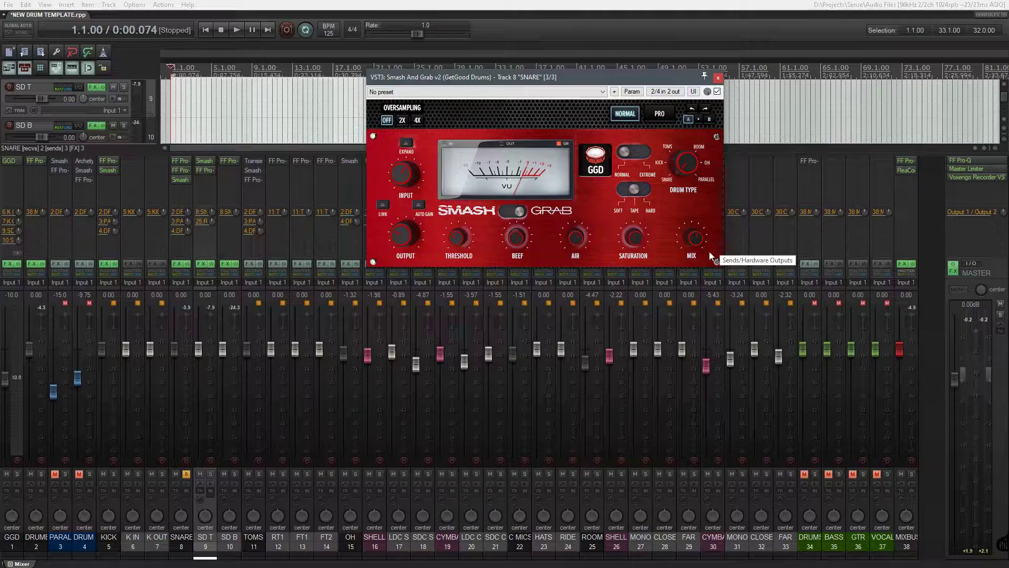
- Compare the playing snare with Smash And Grab enabled and bypassed, leave it enabled, stop playback, and close the plugin
{"action": "key", "text": "space"}
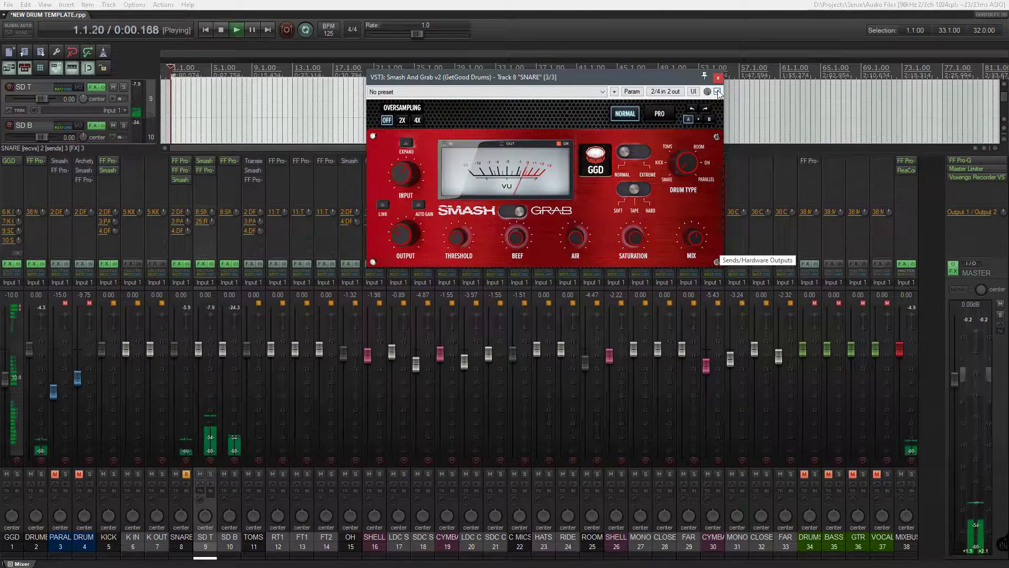
{"action": "left_click", "coordinate": [718, 91]}
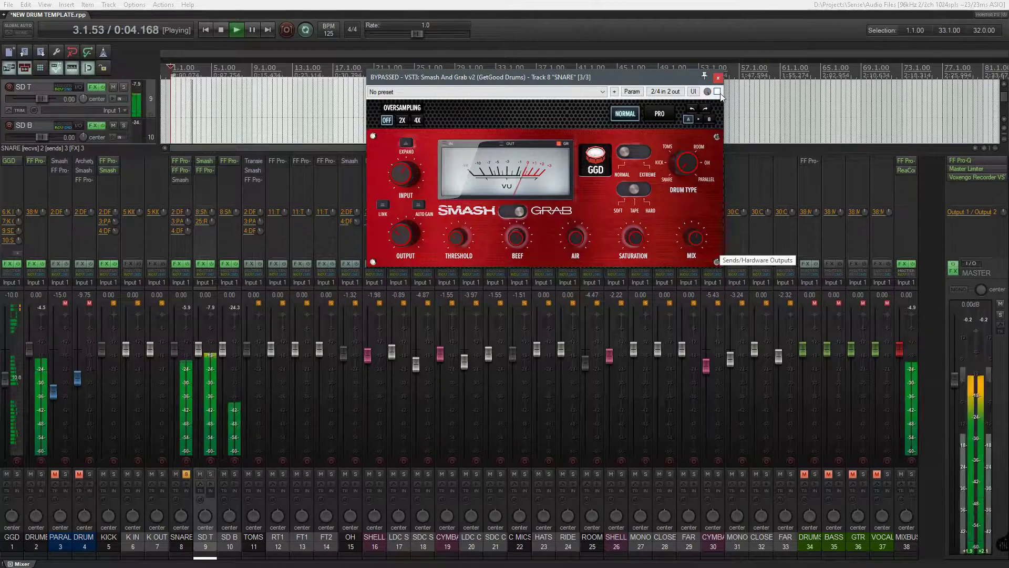
{"action": "left_click", "coordinate": [718, 91]}
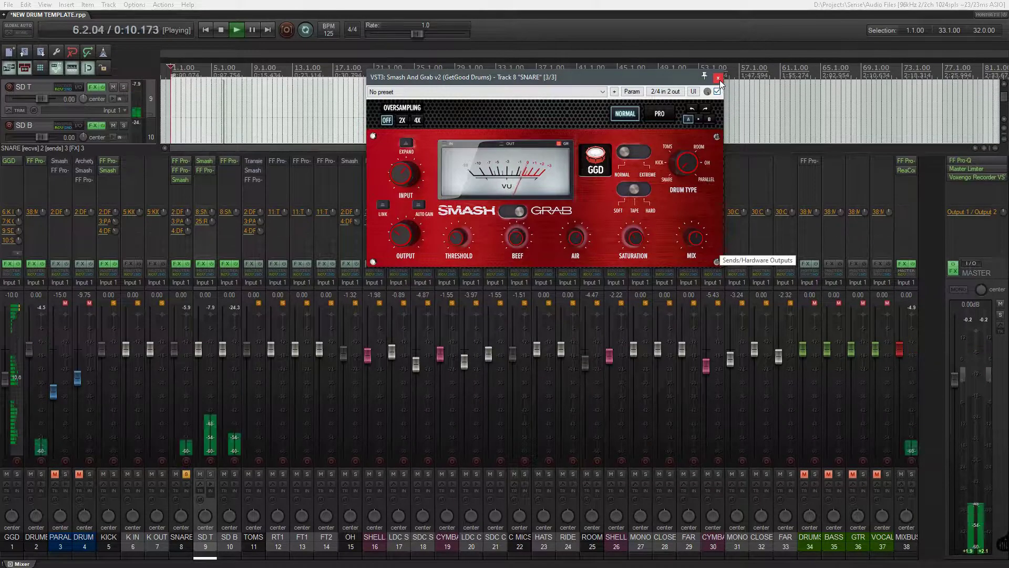
{"action": "key", "text": "space"}
{"action": "left_click", "coordinate": [718, 77]}
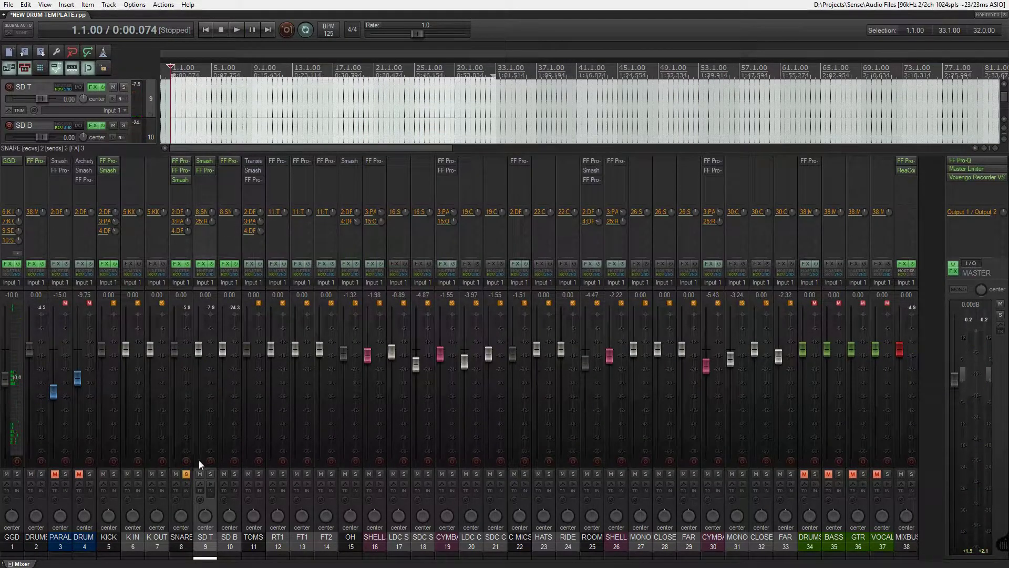
- Unsolo the SNARE bus and select the RT1, FT1 and FT2 tom tracks one after another
{"action": "left_click", "coordinate": [186, 475]}
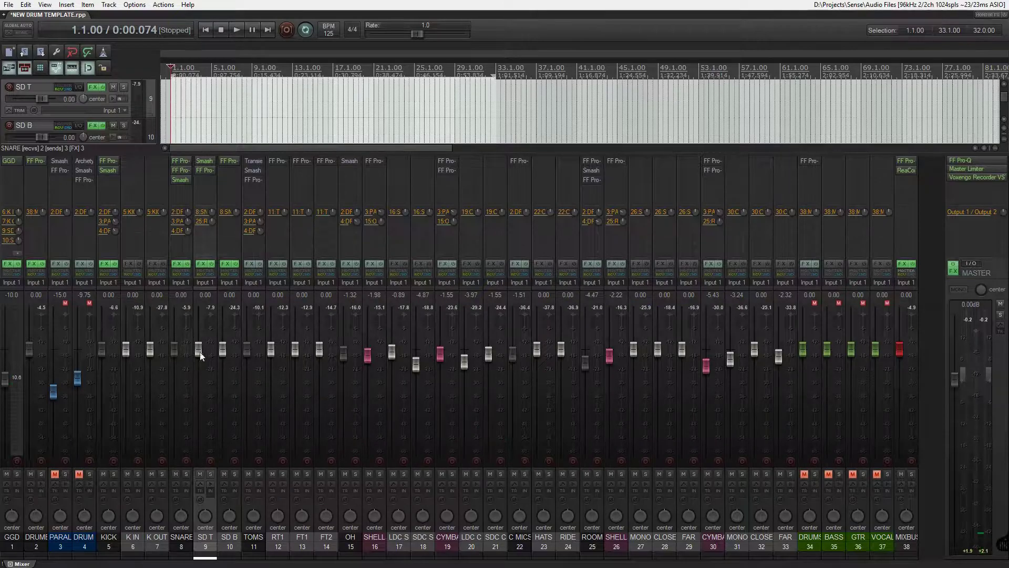
{"action": "mouse_move", "coordinate": [197, 352]}
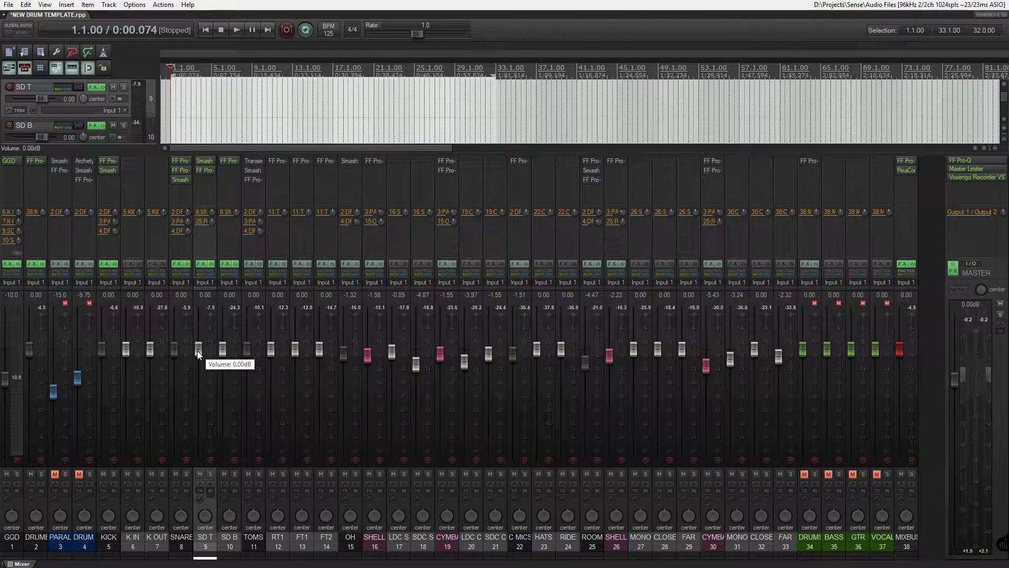
{"action": "left_click", "coordinate": [279, 538]}
{"action": "left_click", "coordinate": [307, 534]}
{"action": "left_click", "coordinate": [284, 539]}
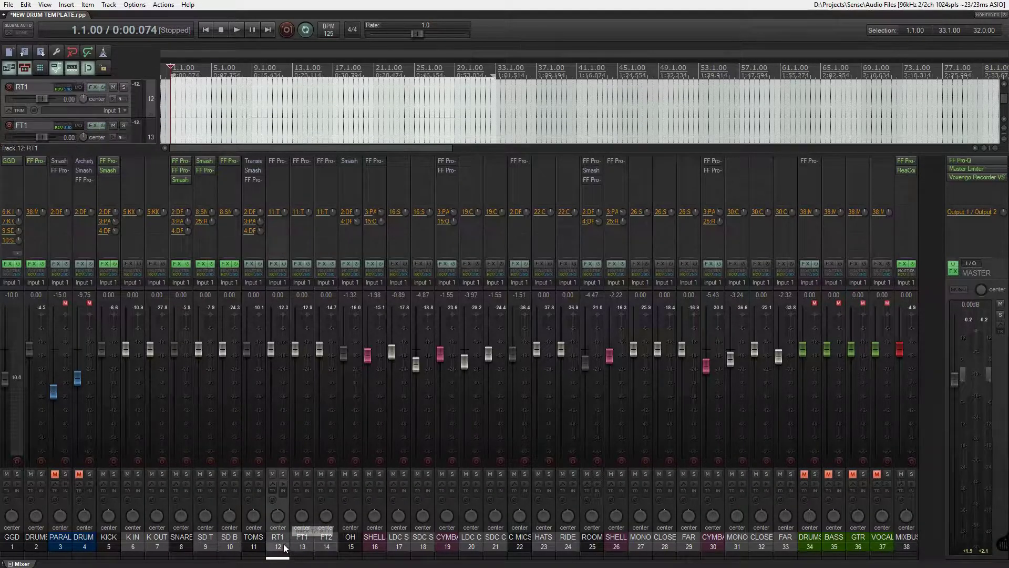
{"action": "left_click", "coordinate": [296, 536]}
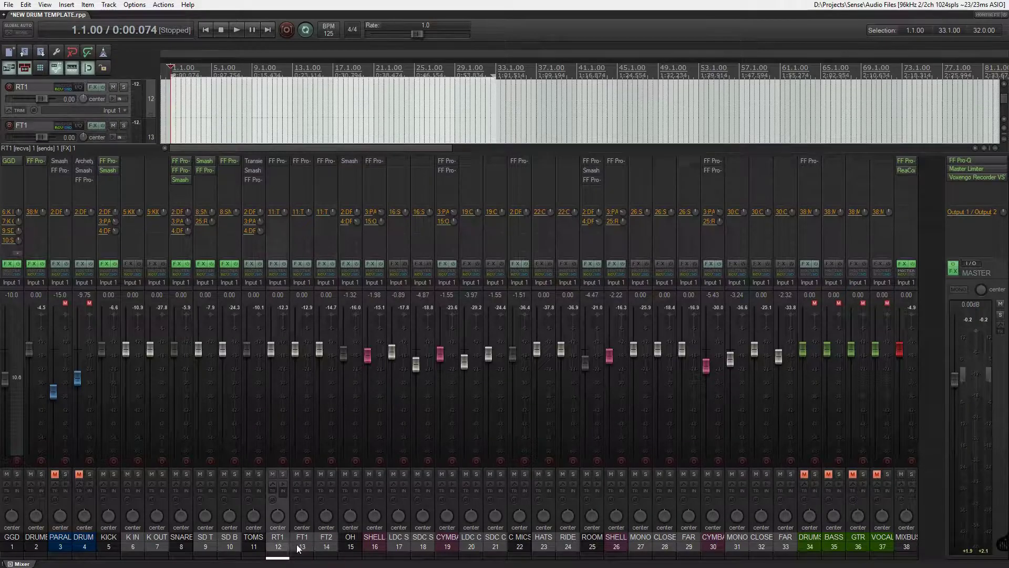
{"action": "left_click", "coordinate": [324, 532]}
{"action": "left_click", "coordinate": [285, 542]}
{"action": "left_click", "coordinate": [308, 541]}
{"action": "left_click", "coordinate": [318, 541]}
{"action": "left_click", "coordinate": [277, 545]}
{"action": "left_click", "coordinate": [300, 544]}
{"action": "left_click", "coordinate": [315, 548]}
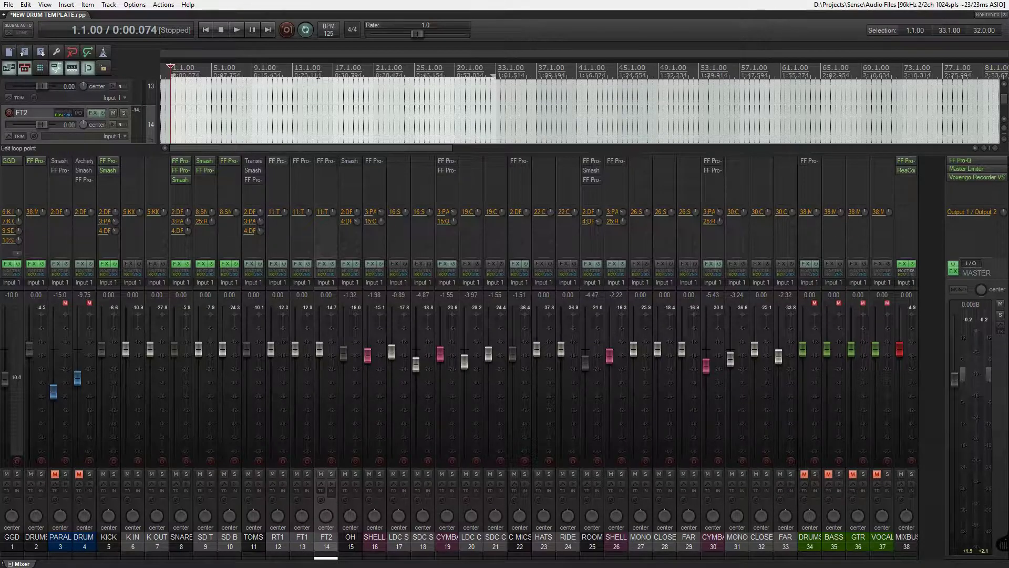
- Shorten the loop selection to run from 25.1.00 to 33.1.00, solo the TOMS bus, and briefly start and stop playback
{"action": "left_click_drag", "start_coordinate": [170, 68], "coordinate": [415, 73]}
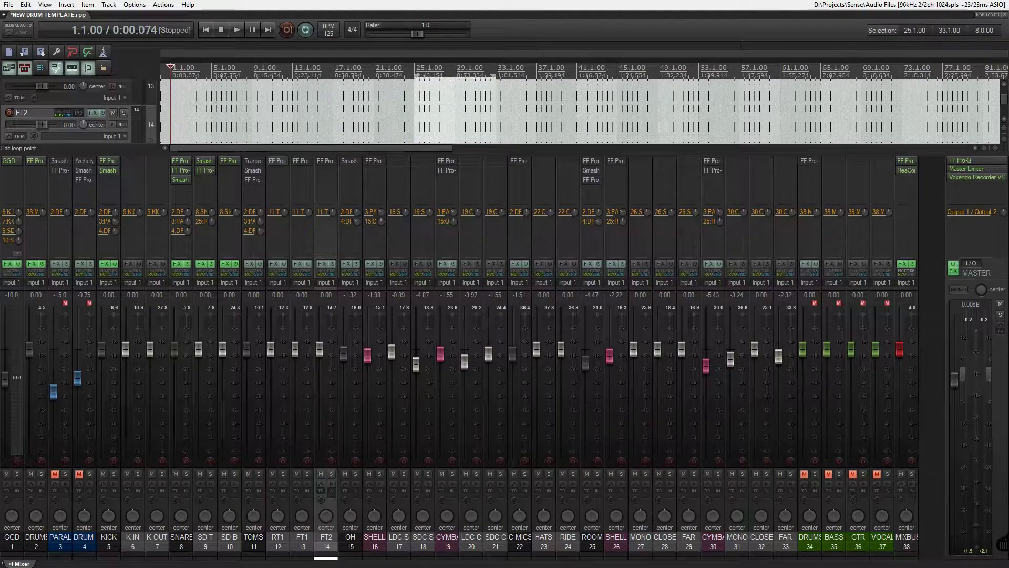
{"action": "left_click", "coordinate": [260, 474]}
{"action": "key", "text": "space"}
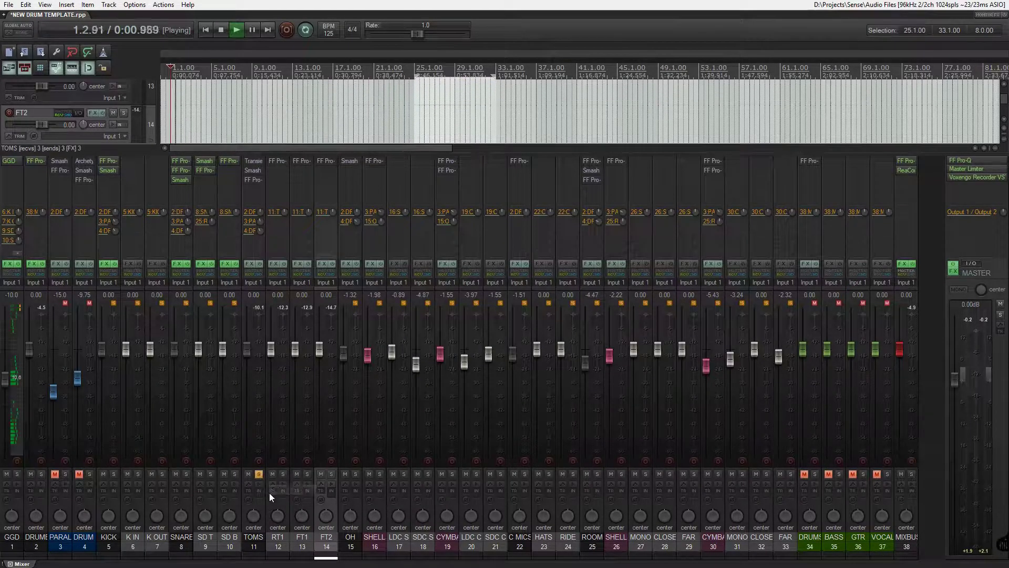
{"action": "key", "text": "space"}
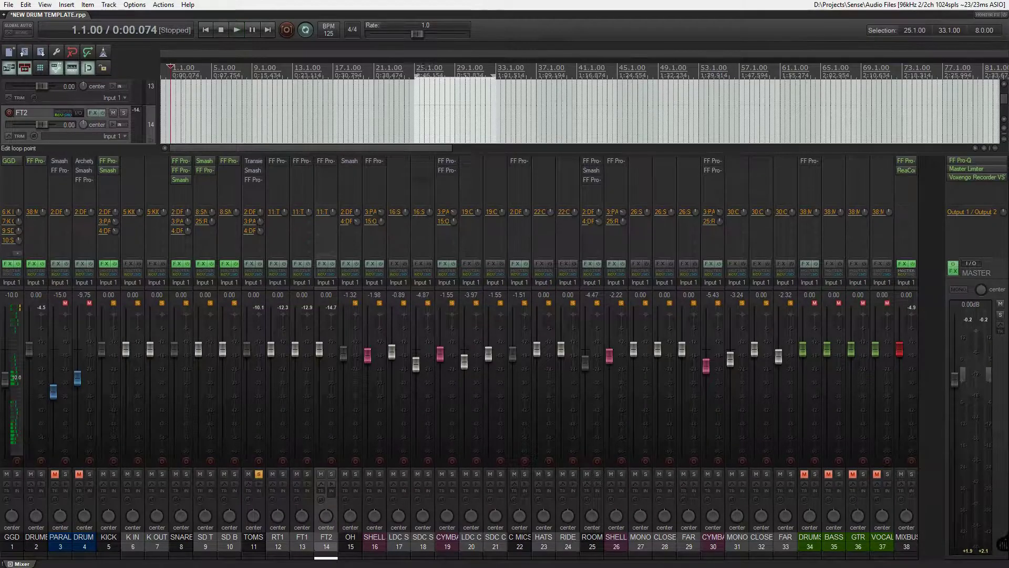
- Place the edit cursor at 25.1.00, play the soloed toms from there, and stop playback
{"action": "left_click", "coordinate": [416, 73]}
{"action": "key", "text": "space"}
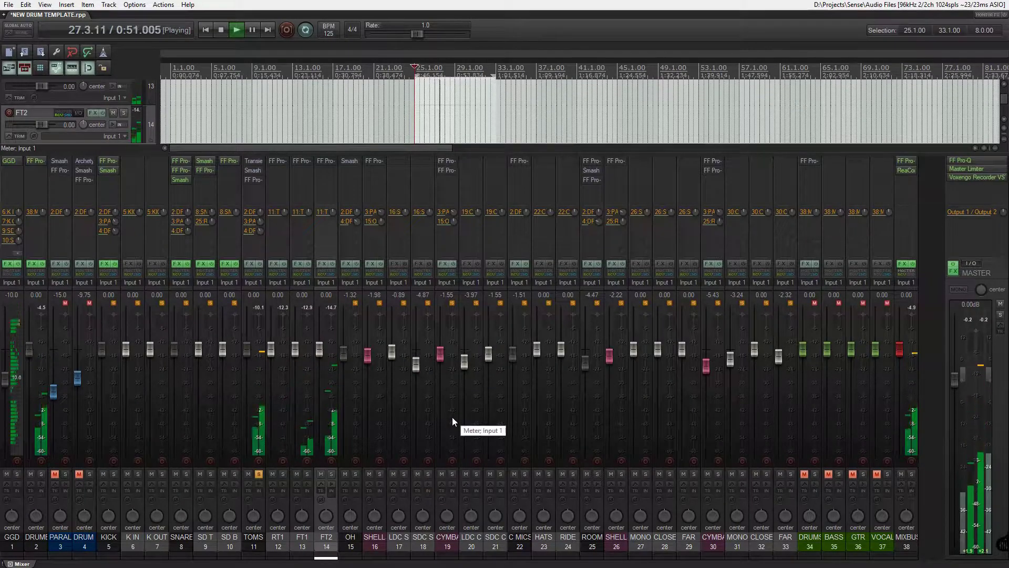
{"action": "key", "text": "space"}
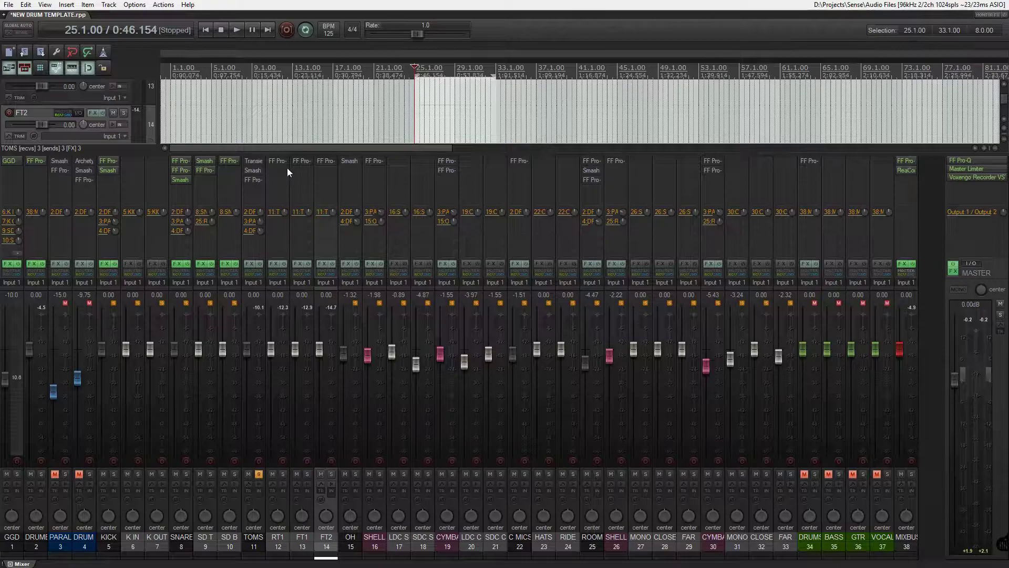
- Enable the effects chains on the RT1, FT1 and FT2 tom tracks
{"action": "left_click", "coordinate": [284, 264]}
{"action": "left_click", "coordinate": [309, 264]}
{"action": "left_click", "coordinate": [332, 263]}
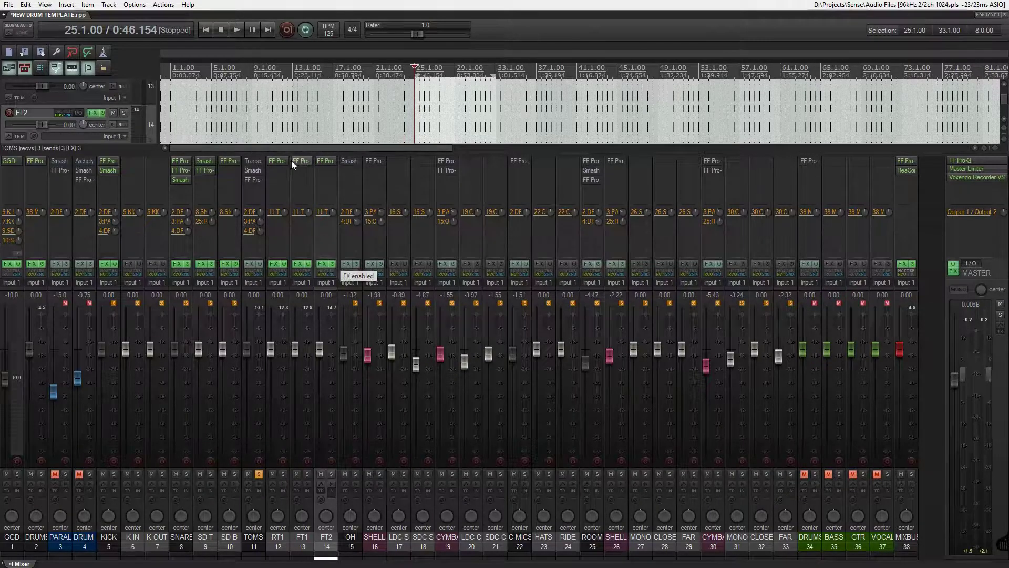
- Open the Pro-Q 3 equalizer of RT1, examine its curve, and move its window aside
{"action": "left_click", "coordinate": [273, 160]}
{"action": "left_click_drag", "start_coordinate": [624, 152], "coordinate": [396, 68]}
{"action": "left_click", "coordinate": [445, 140]}
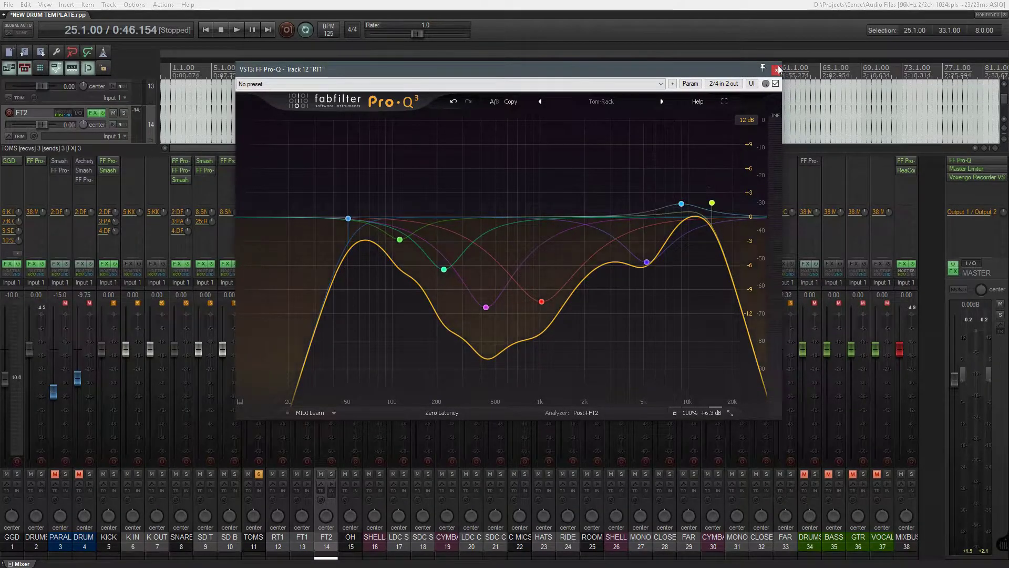
{"action": "left_click_drag", "start_coordinate": [533, 67], "coordinate": [676, 18]}
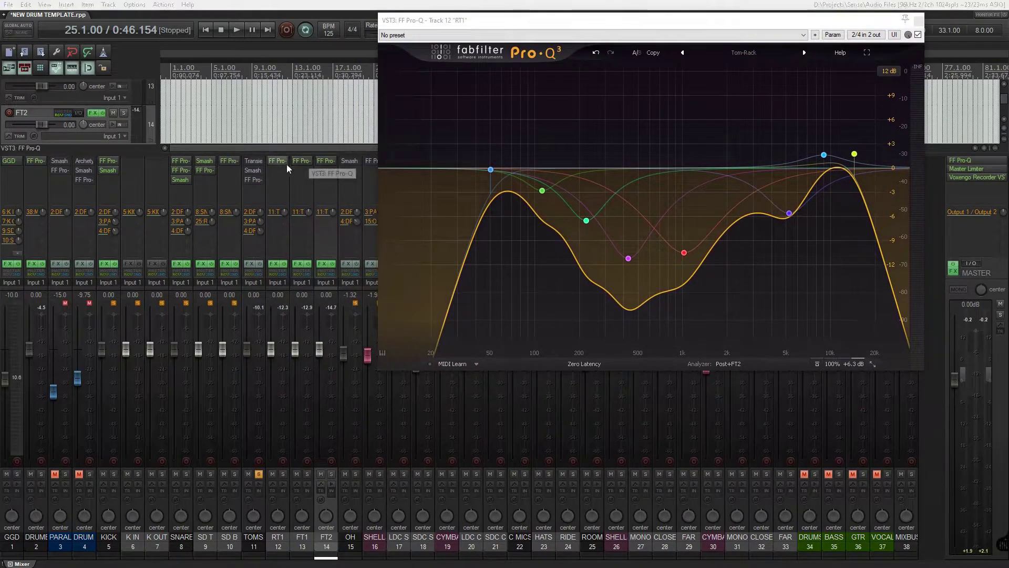
- Open FT1's Pro-Q 3, examine its filter bands beside RT1's curve, and close both equalizer windows
{"action": "left_click", "coordinate": [304, 161]}
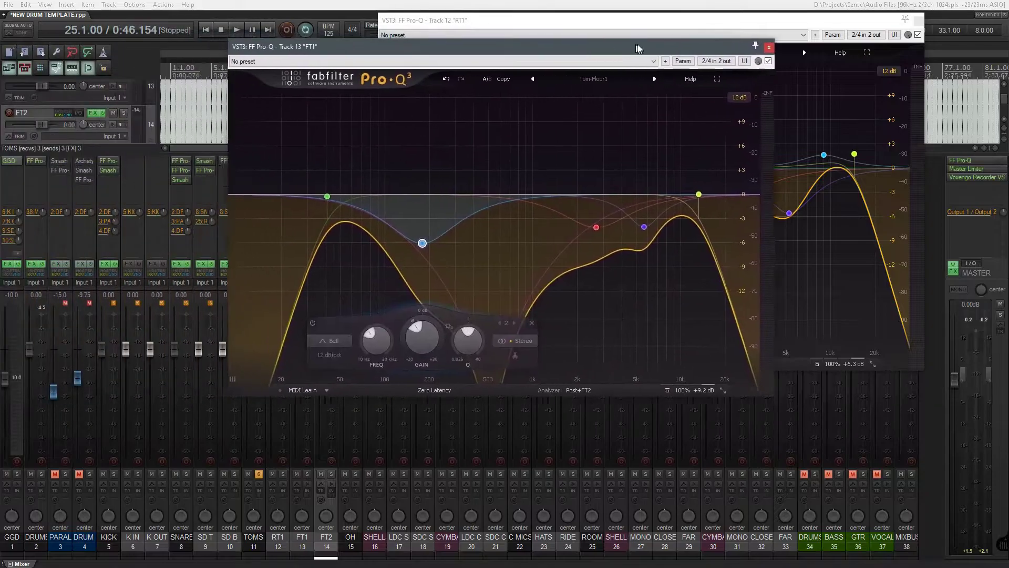
{"action": "left_click", "coordinate": [631, 156]}
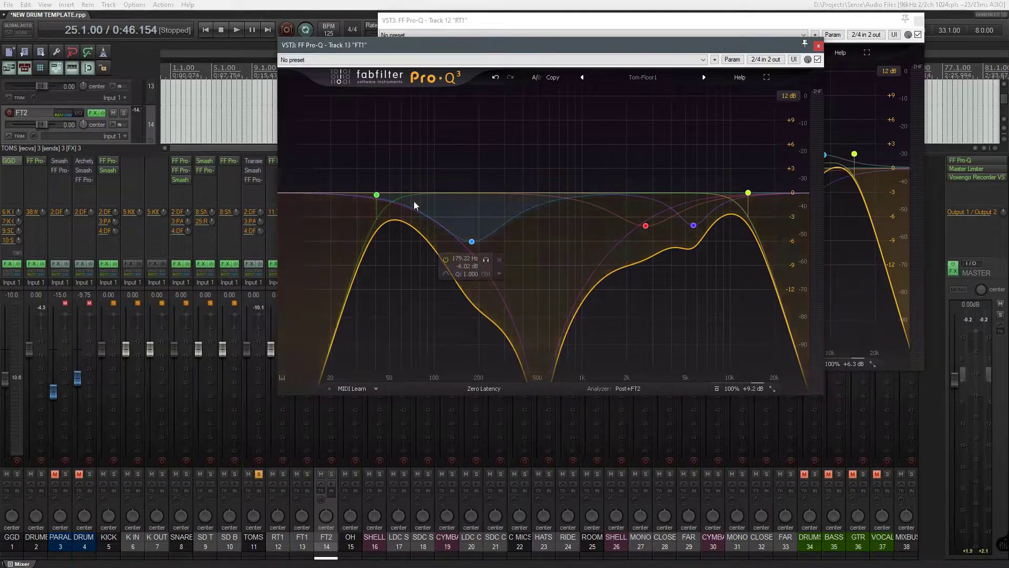
{"action": "mouse_move", "coordinate": [380, 196]}
{"action": "left_click_drag", "start_coordinate": [387, 163], "coordinate": [388, 163]}
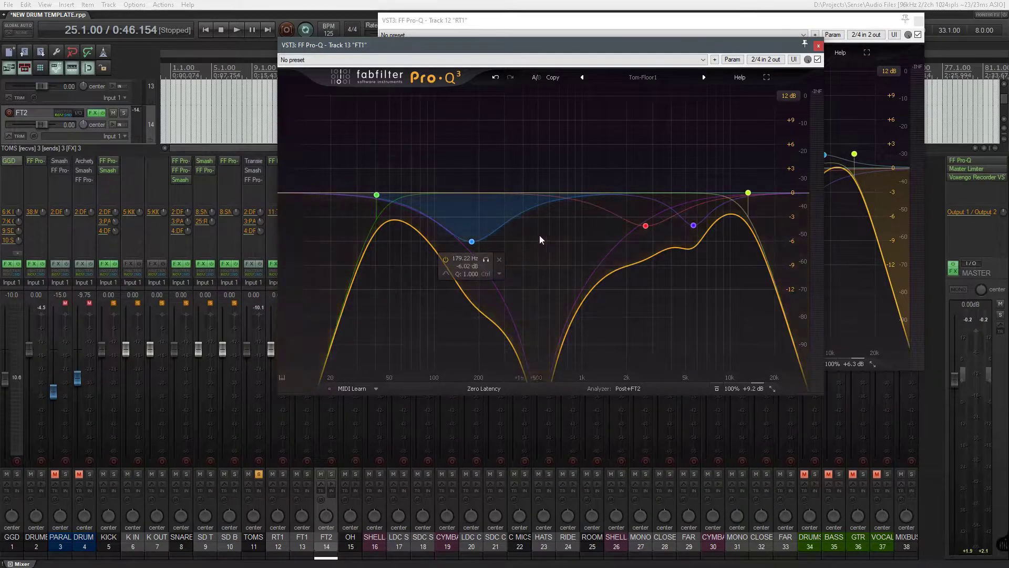
{"action": "mouse_move", "coordinate": [650, 227]}
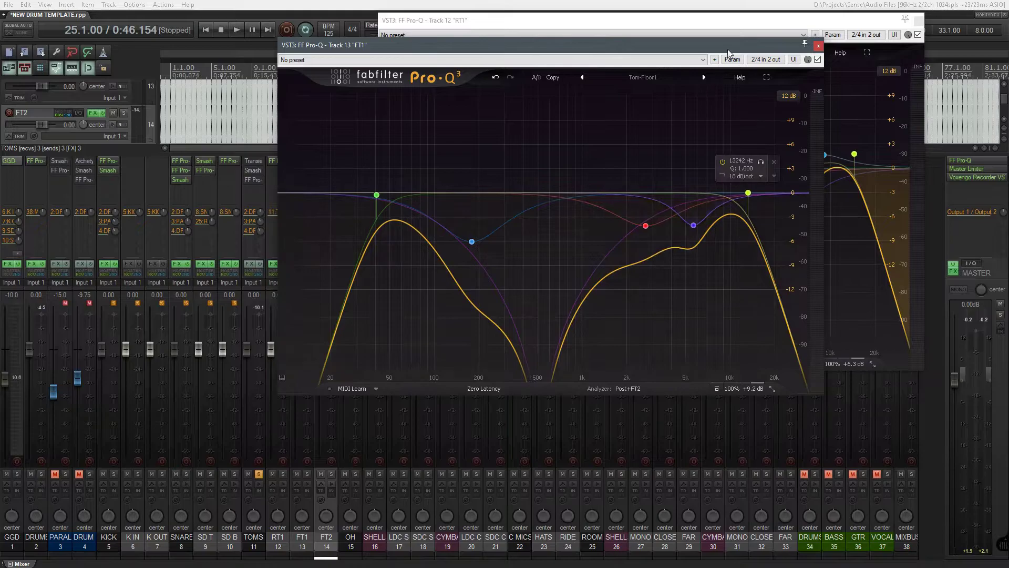
{"action": "left_click_drag", "start_coordinate": [732, 47], "coordinate": [531, 58]}
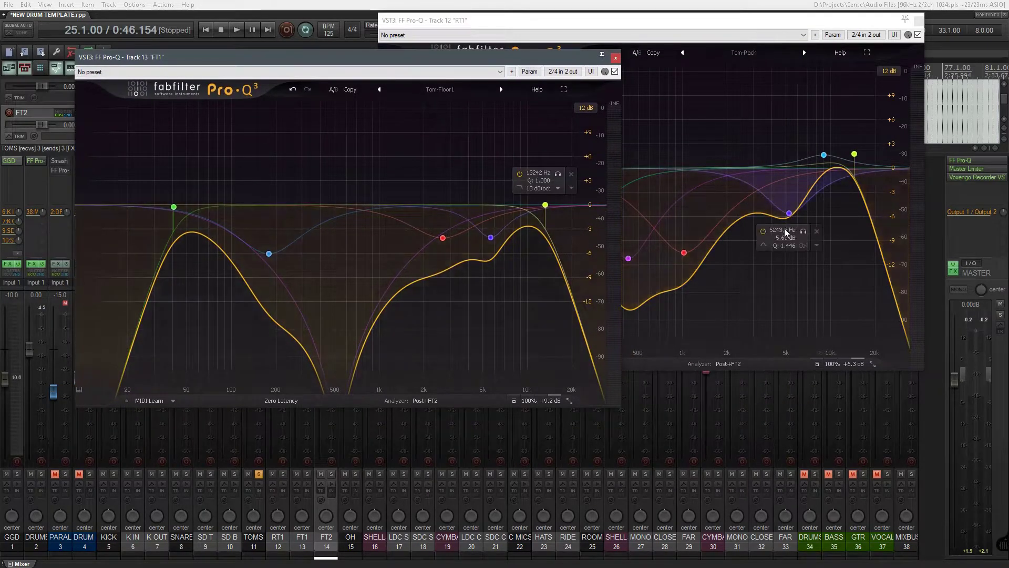
{"action": "left_click", "coordinate": [616, 58]}
{"action": "left_click", "coordinate": [918, 23]}
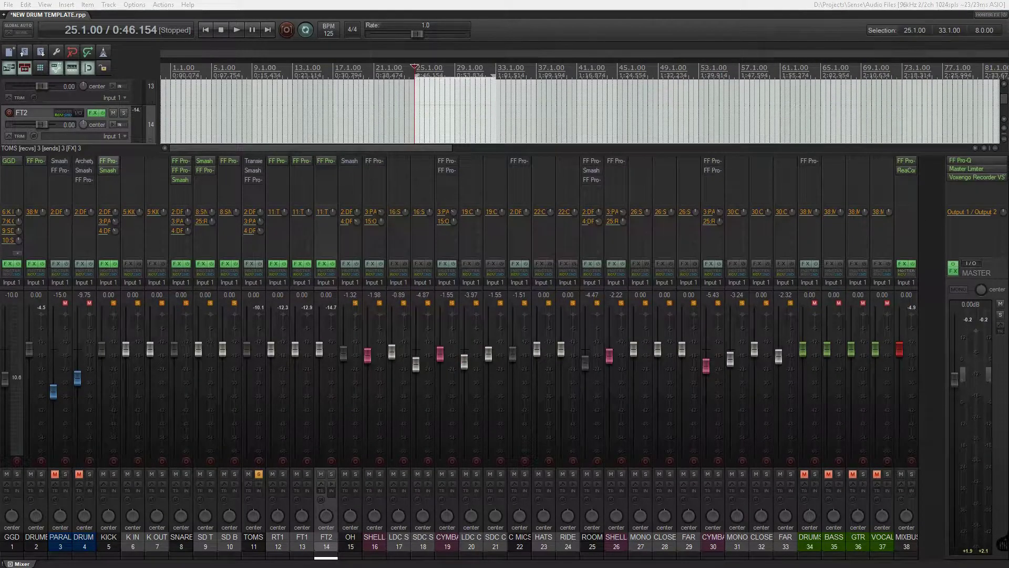
- Open FT2's Pro-Q 3, examine its low cut and its dips, and close the equalizer window
{"action": "left_click", "coordinate": [326, 161]}
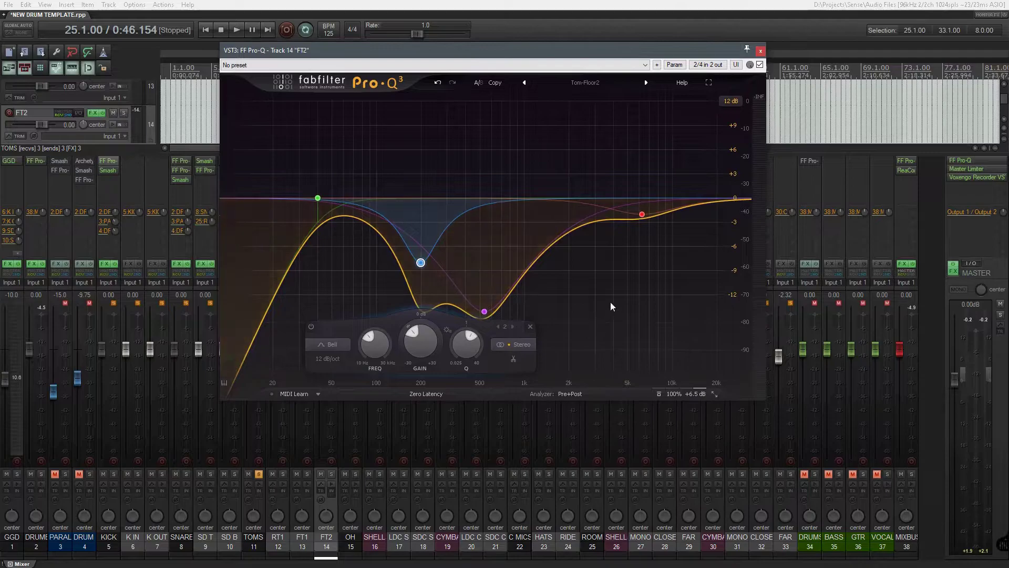
{"action": "mouse_move", "coordinate": [317, 198]}
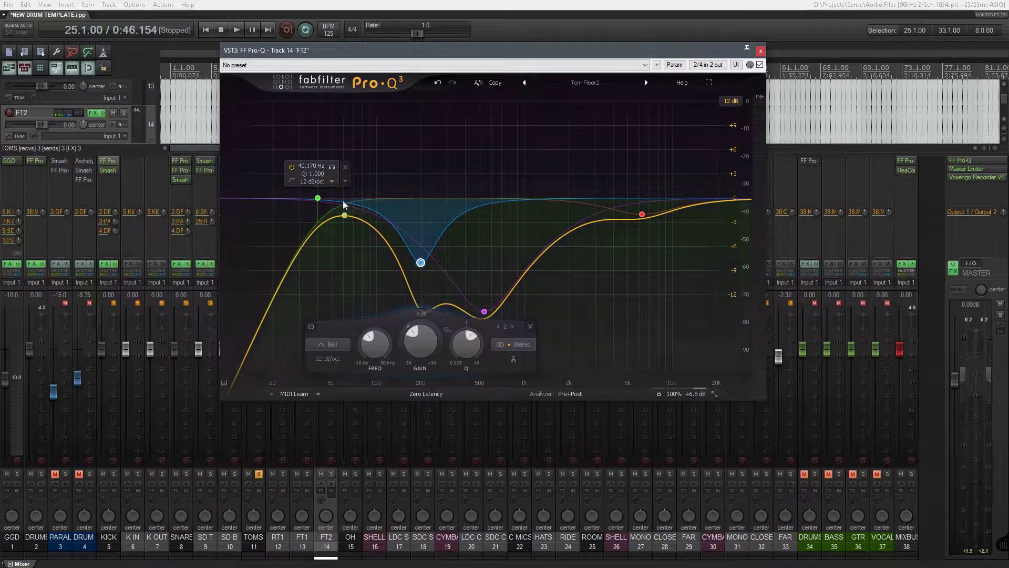
{"action": "left_click", "coordinate": [332, 167]}
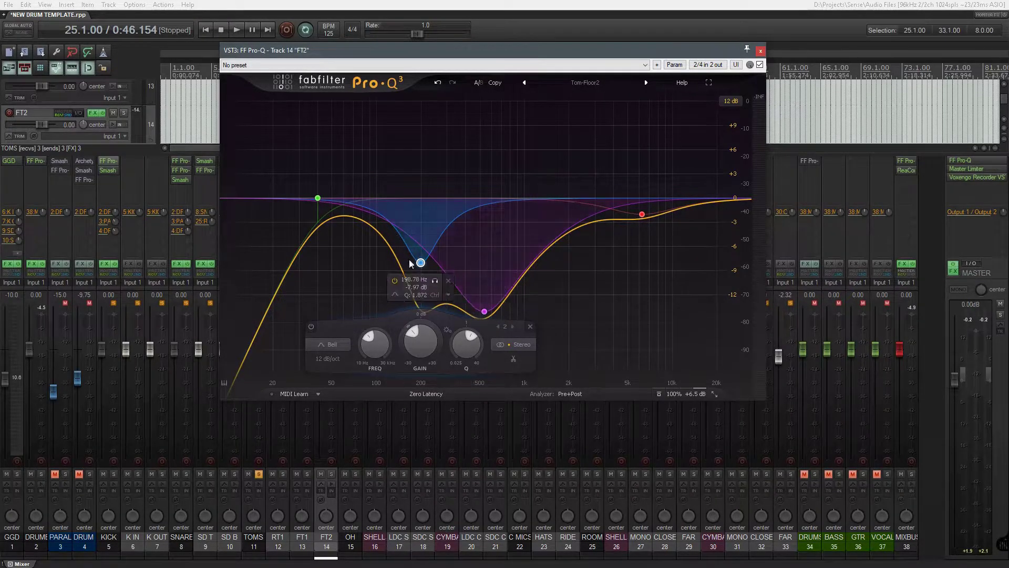
{"action": "mouse_move", "coordinate": [668, 232]}
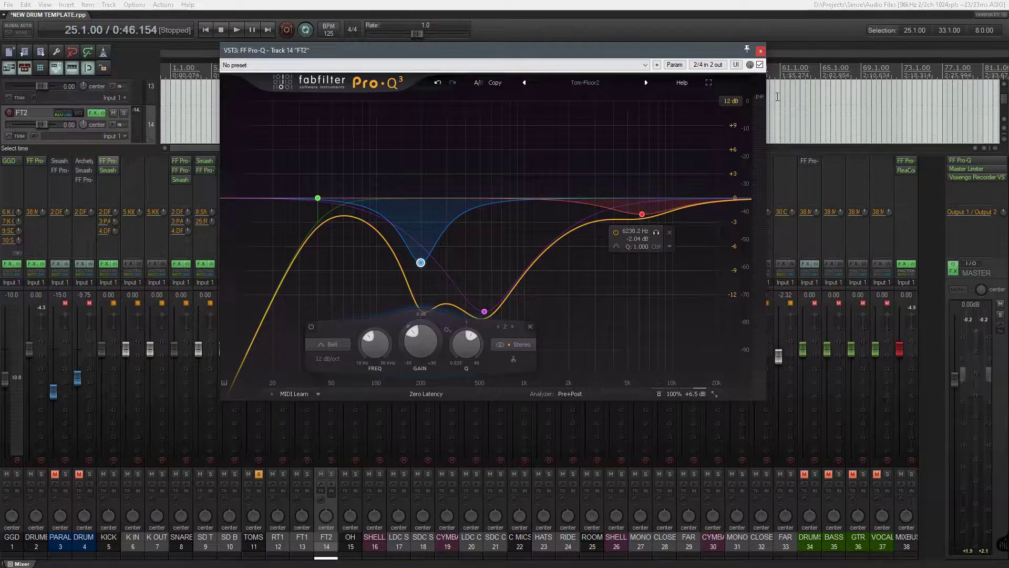
{"action": "left_click", "coordinate": [761, 50]}
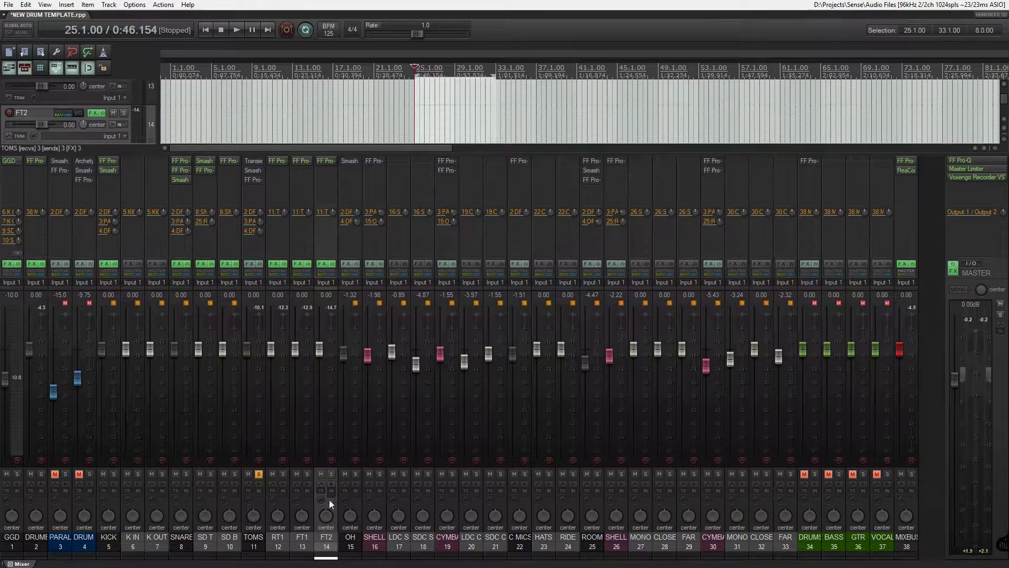
- Open the TOMS bus Pro-Q 3 and inspect its low cut, high cut and midrange dip, isolating the two cut bands in turn
{"action": "left_click", "coordinate": [254, 177]}
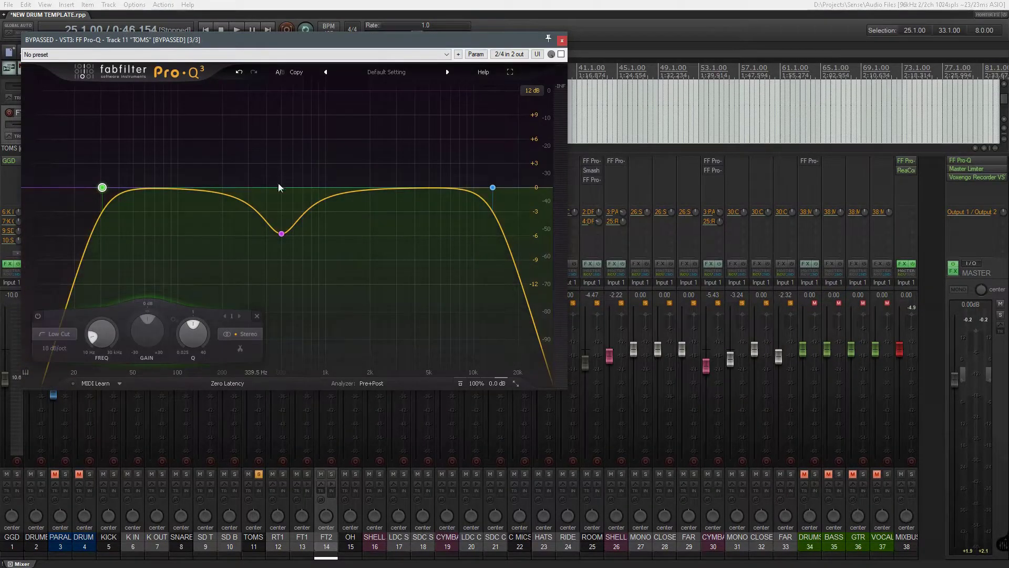
{"action": "left_click", "coordinate": [117, 157]}
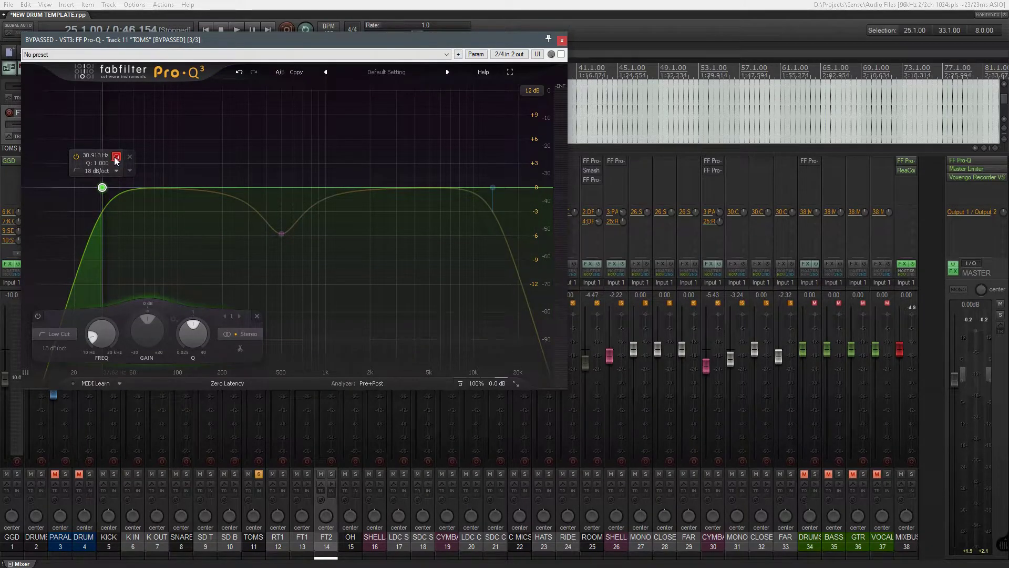
{"action": "left_click", "coordinate": [116, 157]}
{"action": "mouse_move", "coordinate": [492, 187]}
{"action": "left_click", "coordinate": [504, 158]}
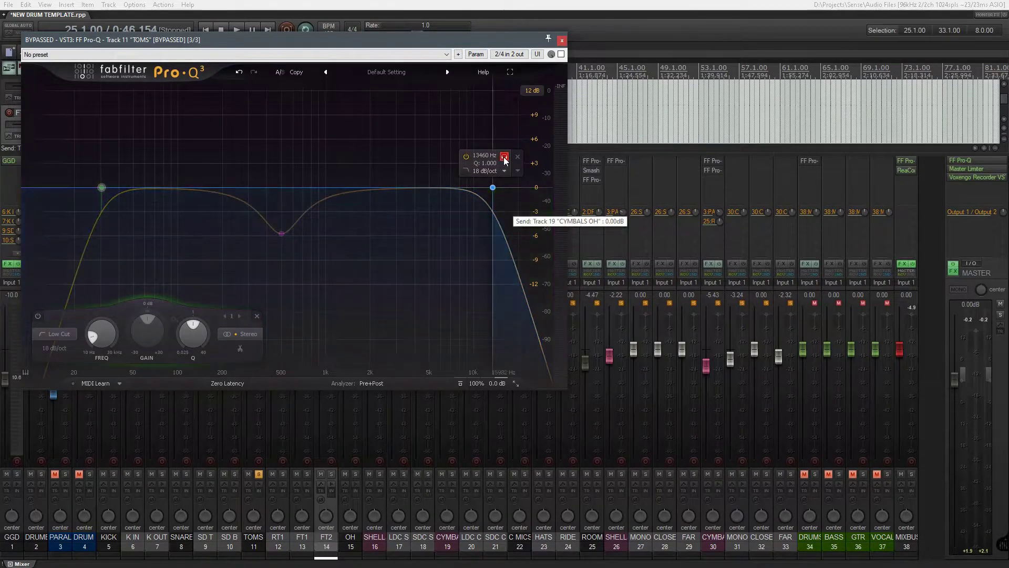
{"action": "left_click", "coordinate": [504, 157]}
{"action": "mouse_move", "coordinate": [284, 234]}
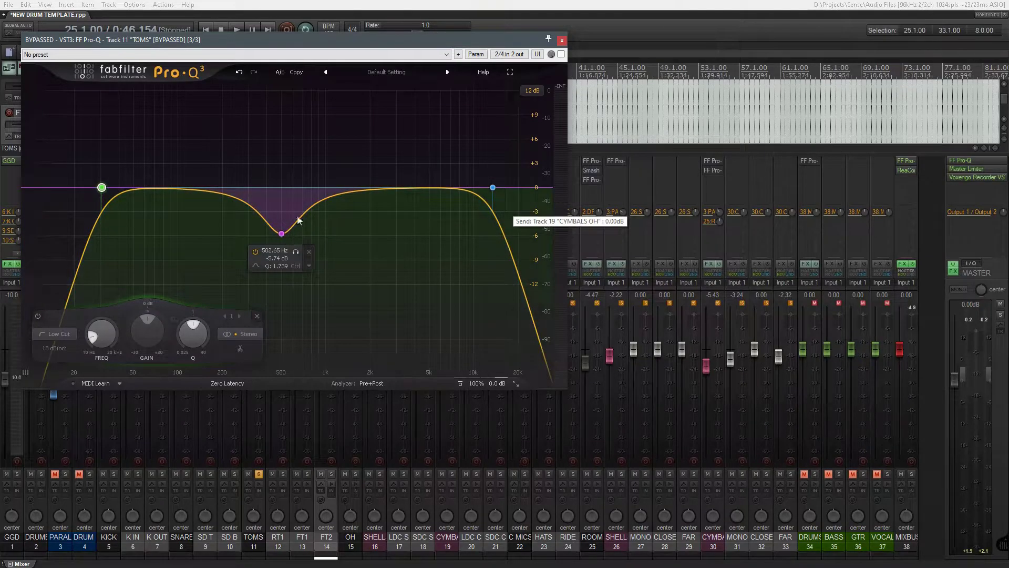
- Take Pro-Q 3 on the TOMS bus out of bypass, play the toms through it, and stop playback
{"action": "left_click_drag", "start_coordinate": [428, 41], "coordinate": [809, 103]}
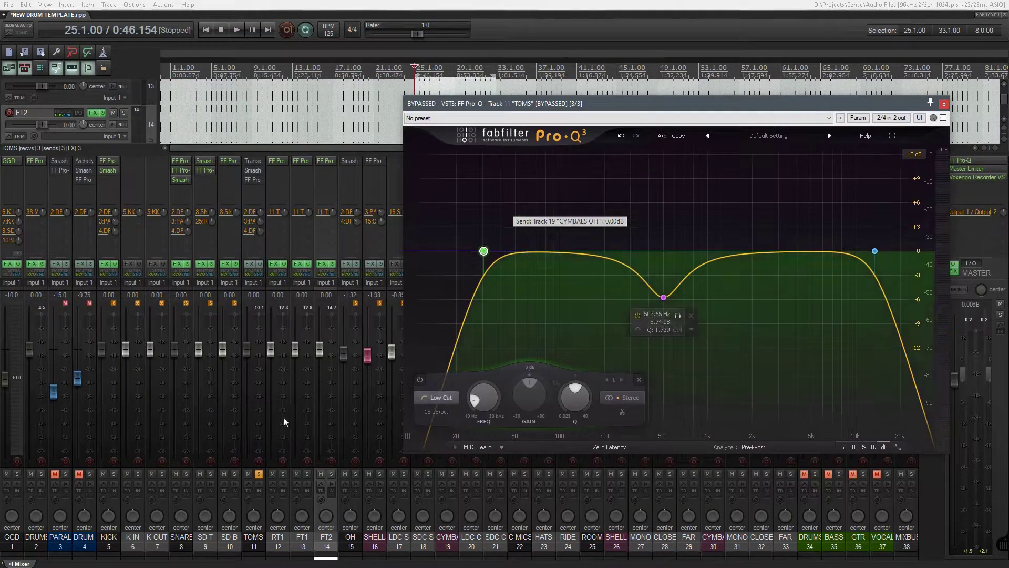
{"action": "left_click", "coordinate": [263, 247]}
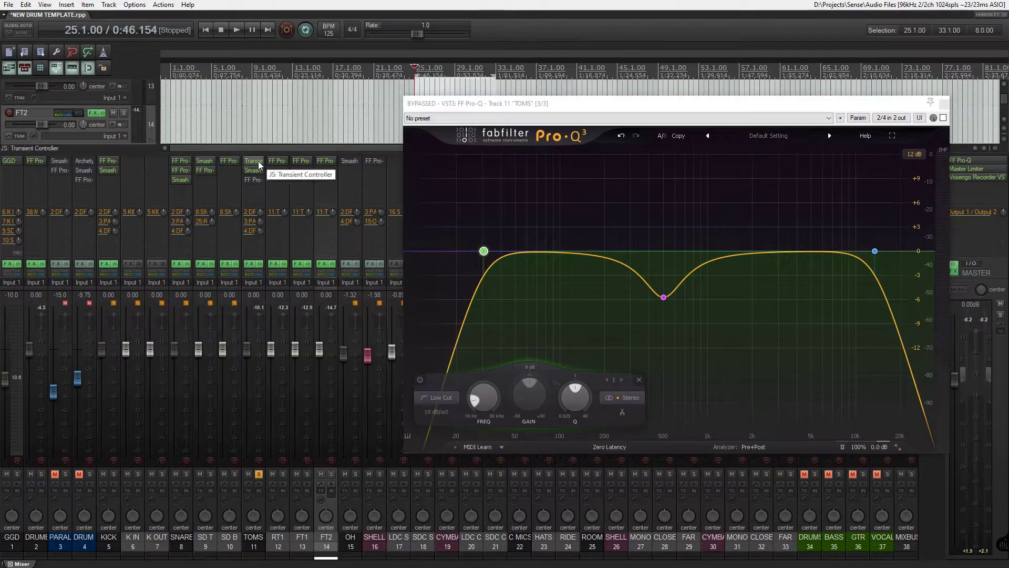
{"action": "left_click", "coordinate": [259, 183], "text": "shift"}
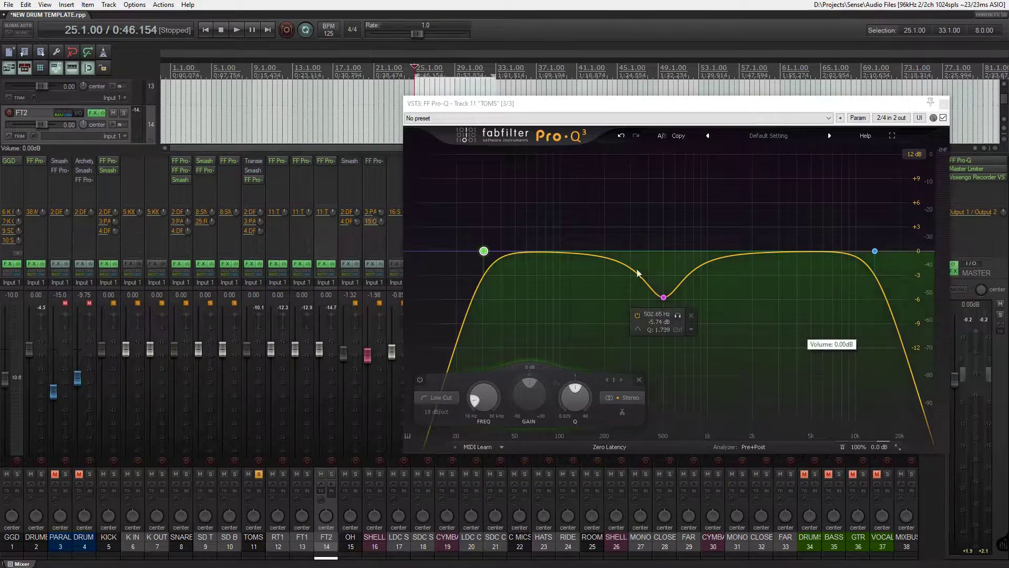
{"action": "left_click", "coordinate": [657, 186]}
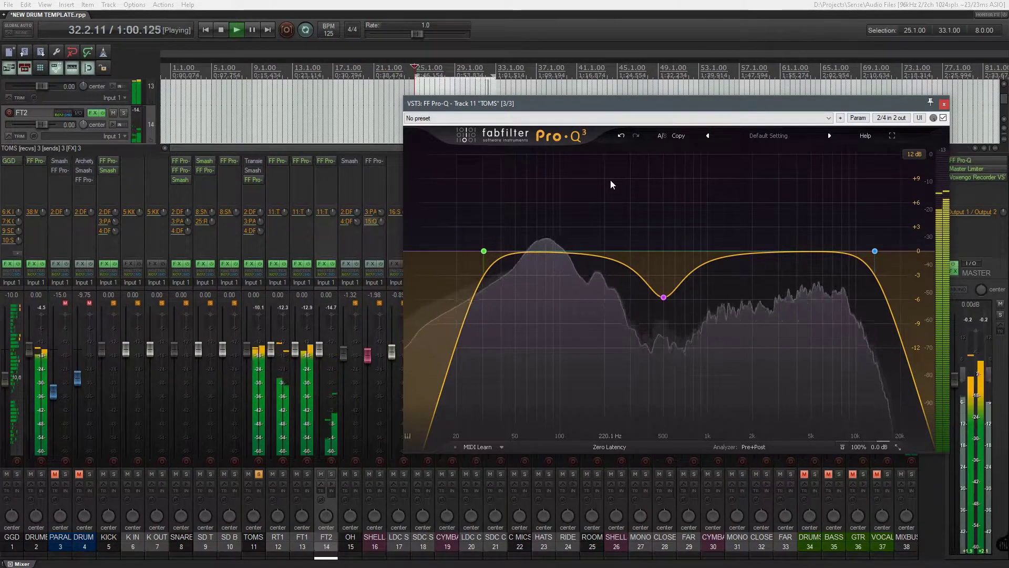
{"action": "key", "text": "space"}
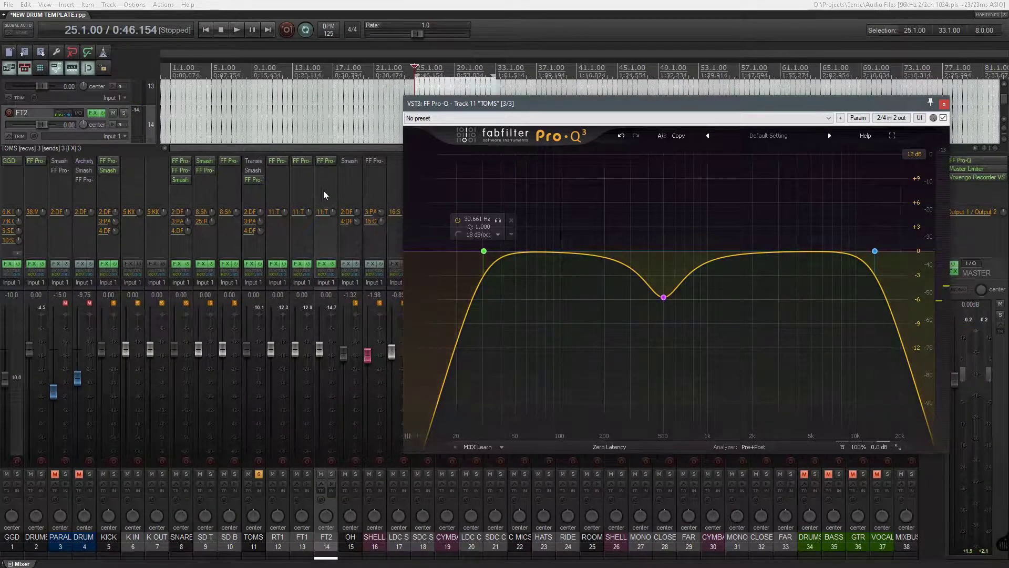
- Reopen the FT2 and FT1 equalizers one after another to examine their midrange cuts, and close each
{"action": "left_click", "coordinate": [317, 159]}
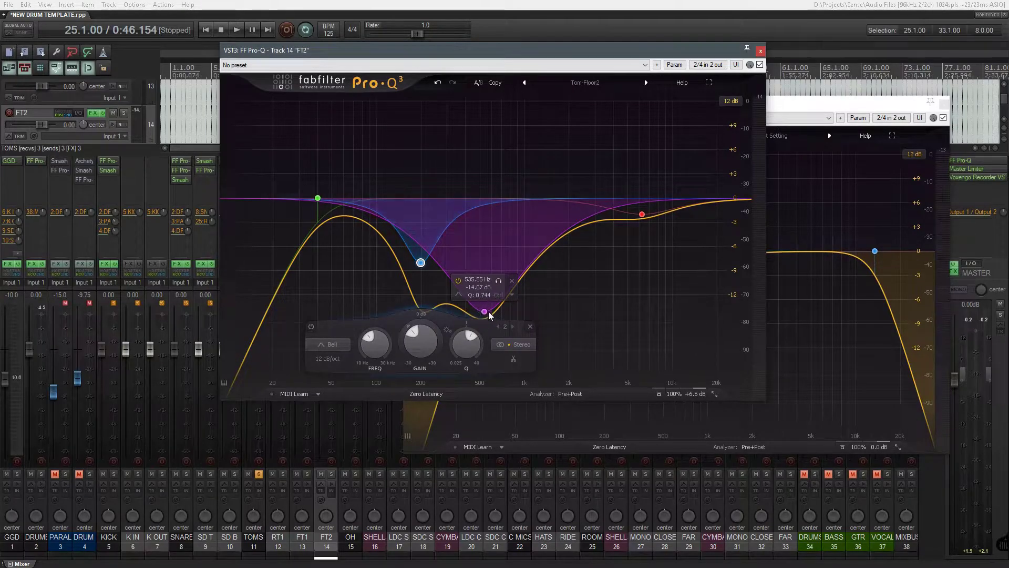
{"action": "left_click", "coordinate": [760, 51]}
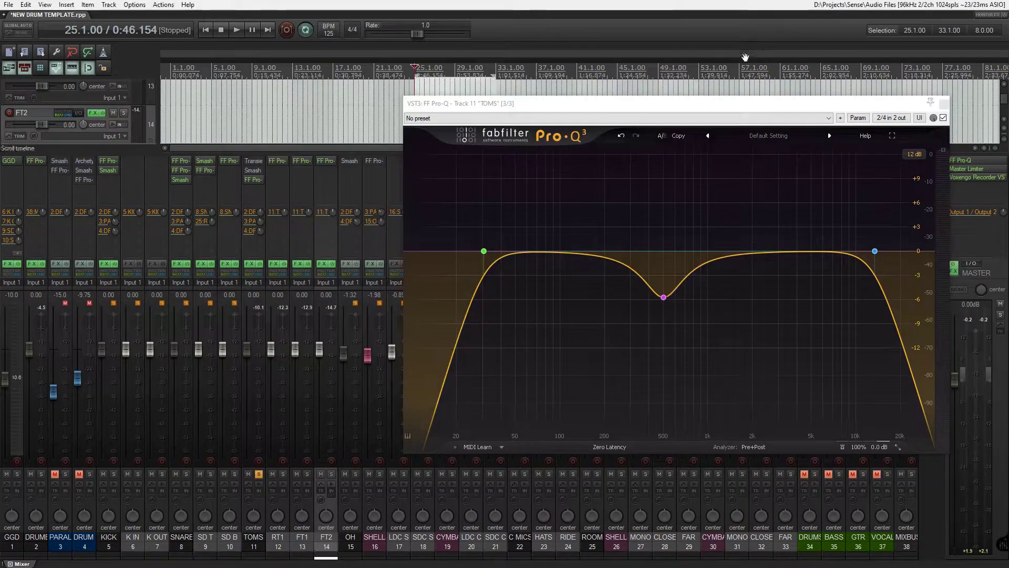
{"action": "left_click", "coordinate": [305, 163]}
{"action": "mouse_move", "coordinate": [337, 270]}
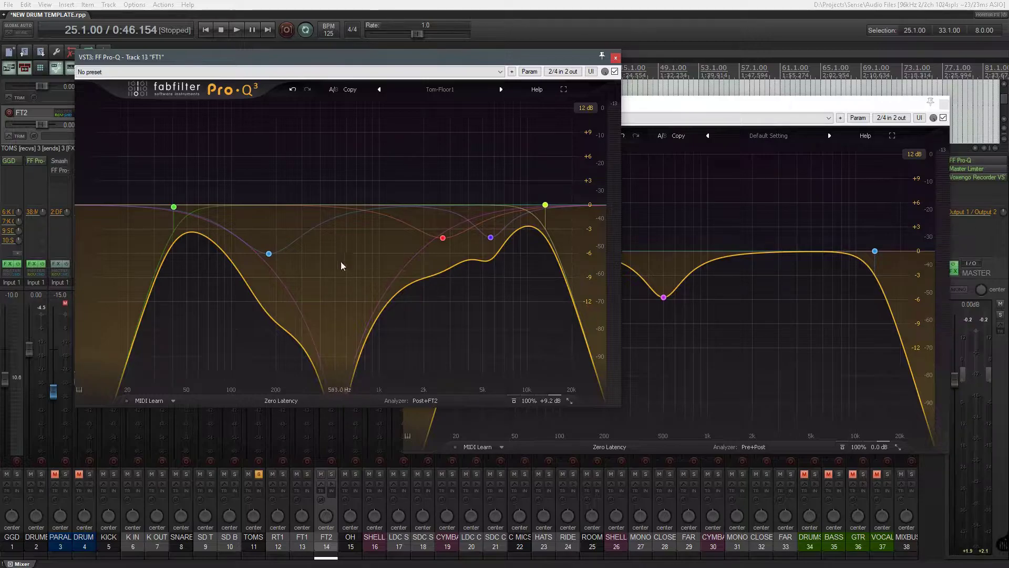
{"action": "left_click", "coordinate": [617, 57]}
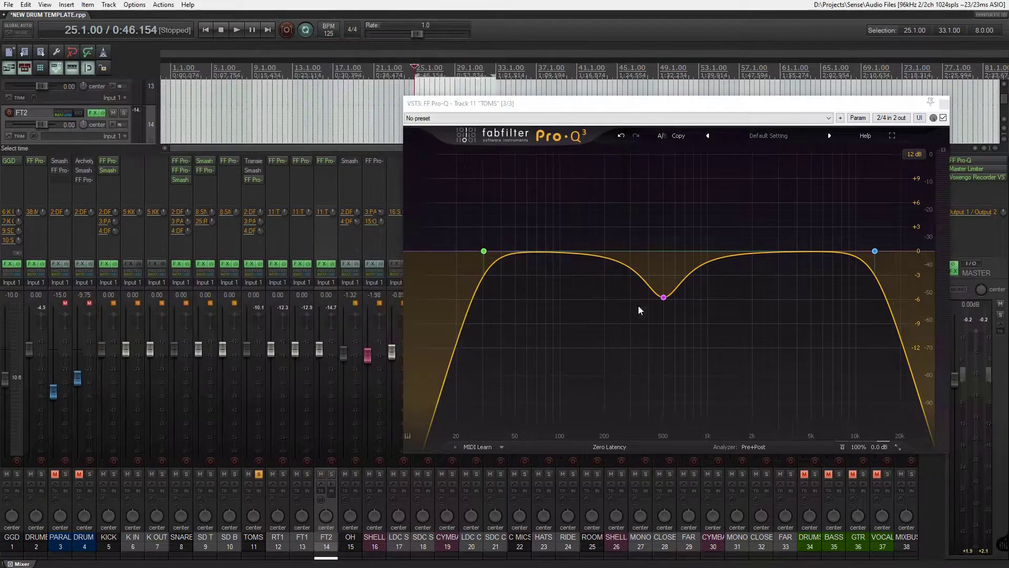
- Solo the FT1 track, play it while checking the midrange dip in the TOMS bus equalizer, and stop playback
{"action": "left_click", "coordinate": [307, 474]}
{"action": "key", "text": "space"}
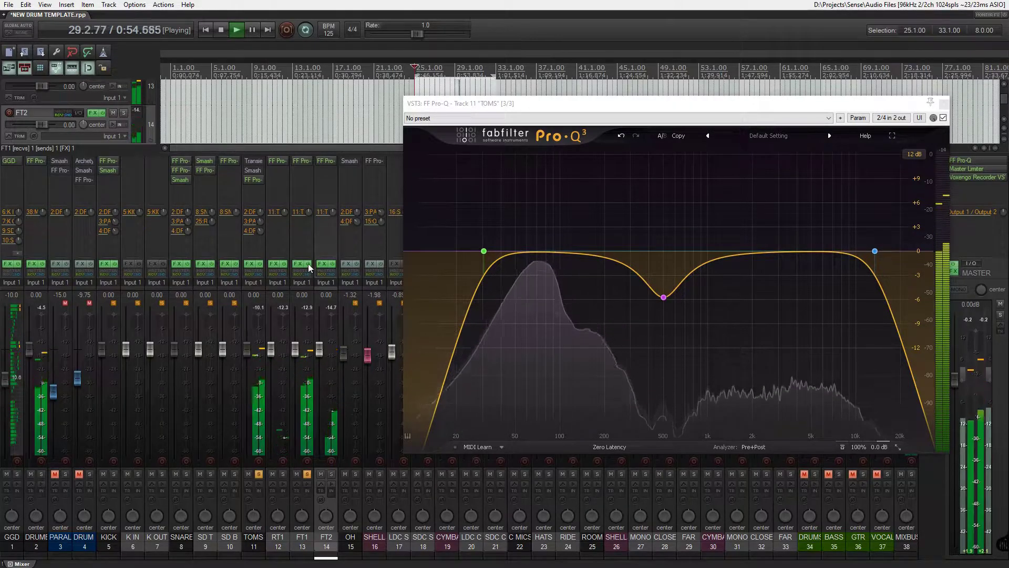
{"action": "mouse_move", "coordinate": [664, 298]}
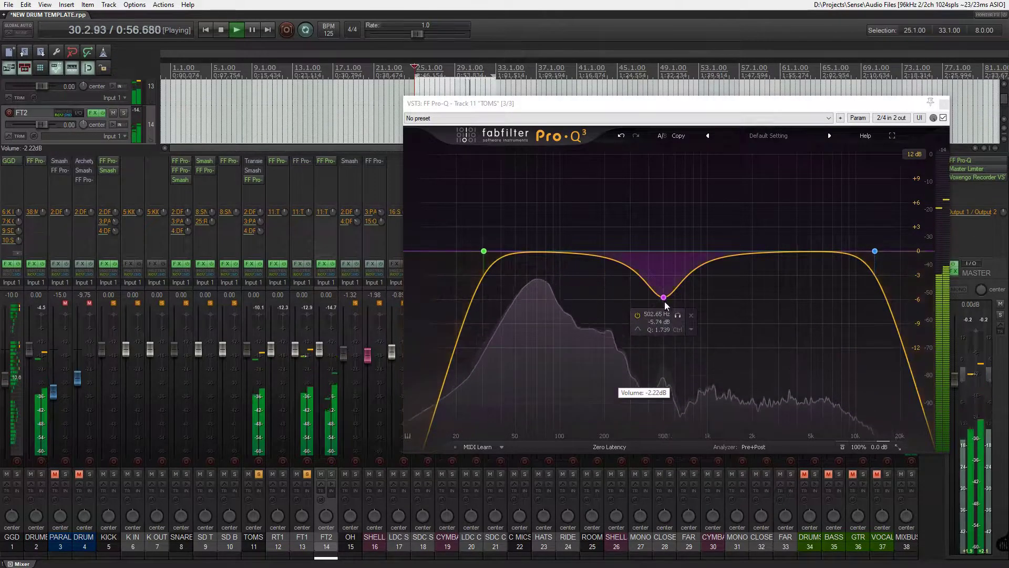
{"action": "key", "text": "space"}
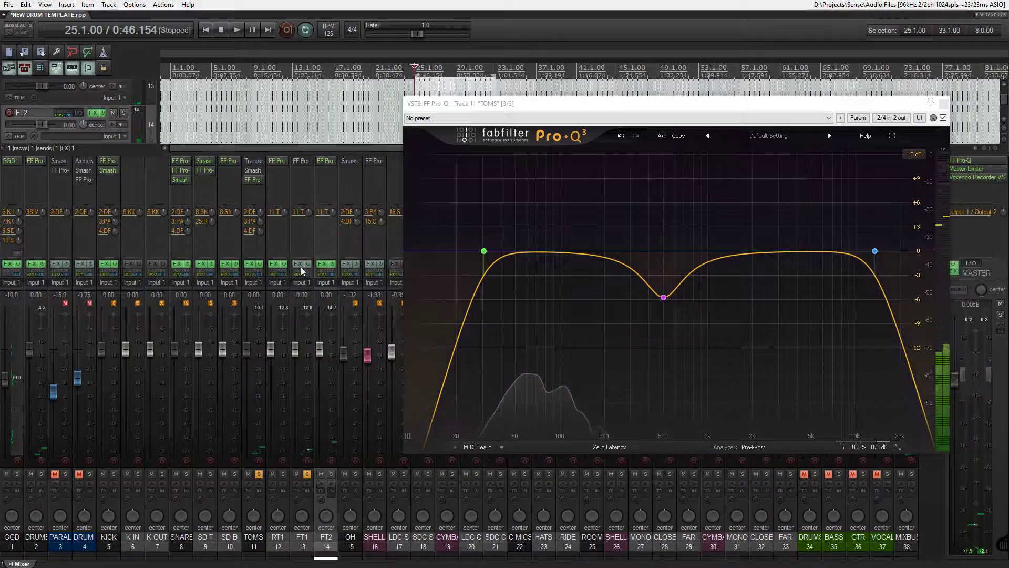
- Play the soloed floor tom through the TOMS bus equalizer once more, stop playback, and close the equalizer
{"action": "key", "text": "space"}
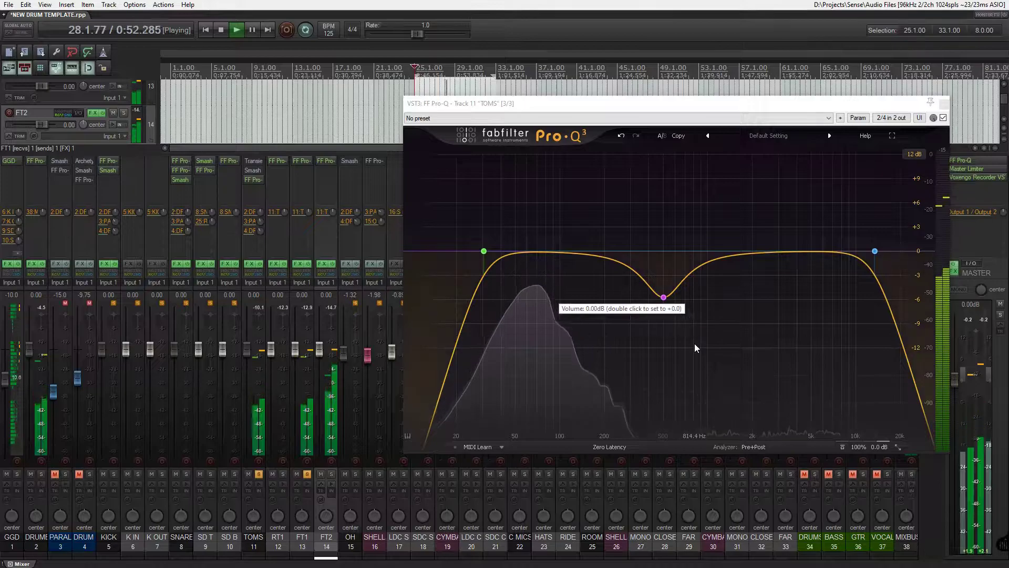
{"action": "key", "text": "space"}
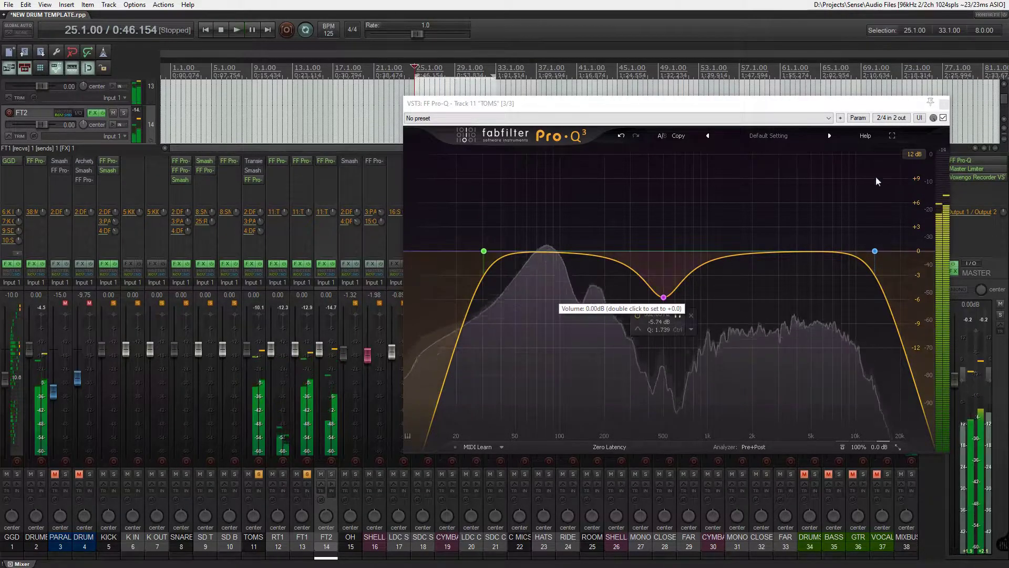
{"action": "left_click", "coordinate": [943, 105]}
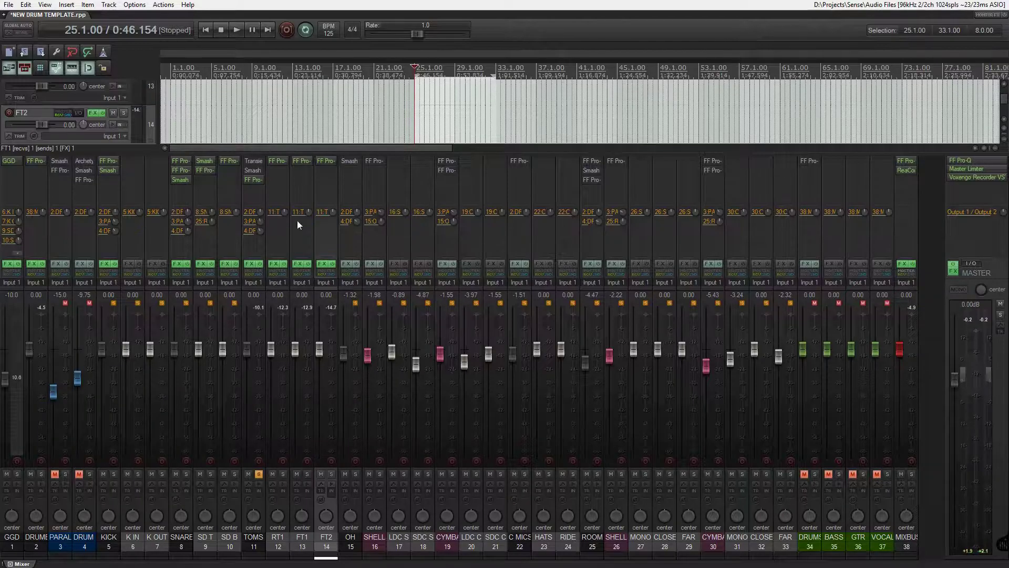
- Reopen the TOMS bus Pro-Q 3 and audition its low-cut band in isolation during playback, and stop
{"action": "left_click", "coordinate": [251, 181]}
{"action": "mouse_move", "coordinate": [482, 226]}
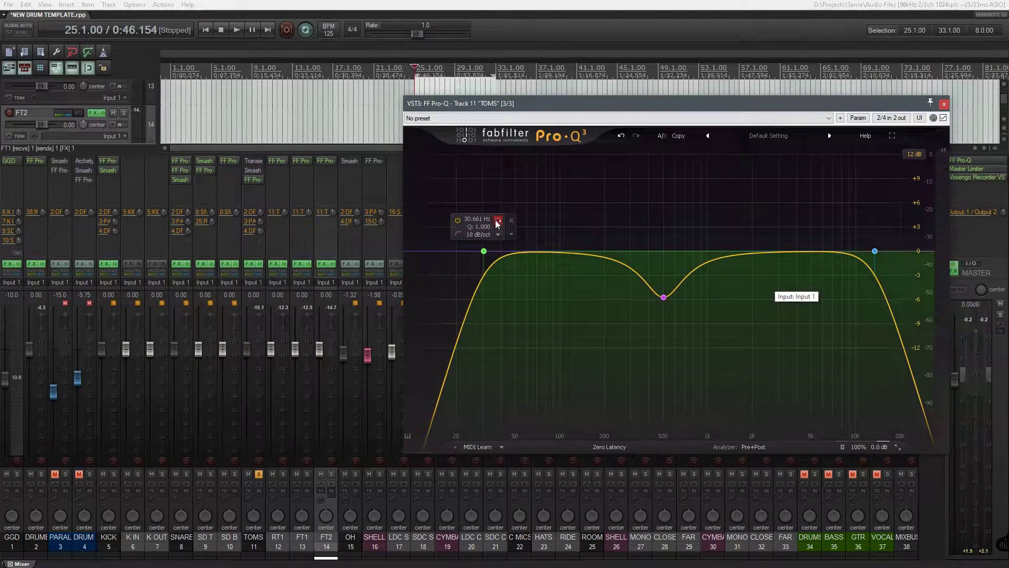
{"action": "key", "text": "space"}
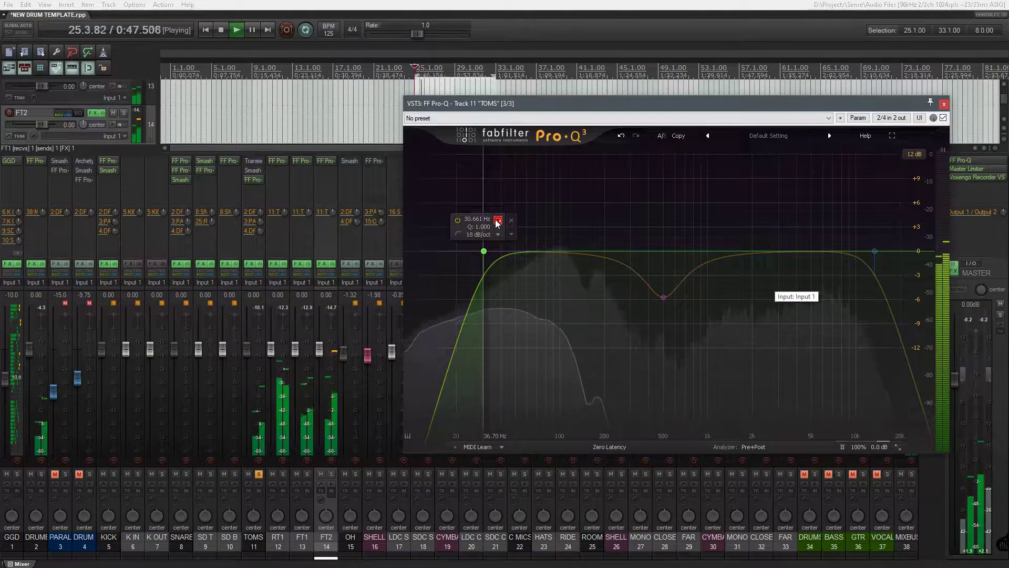
{"action": "left_click", "coordinate": [498, 222]}
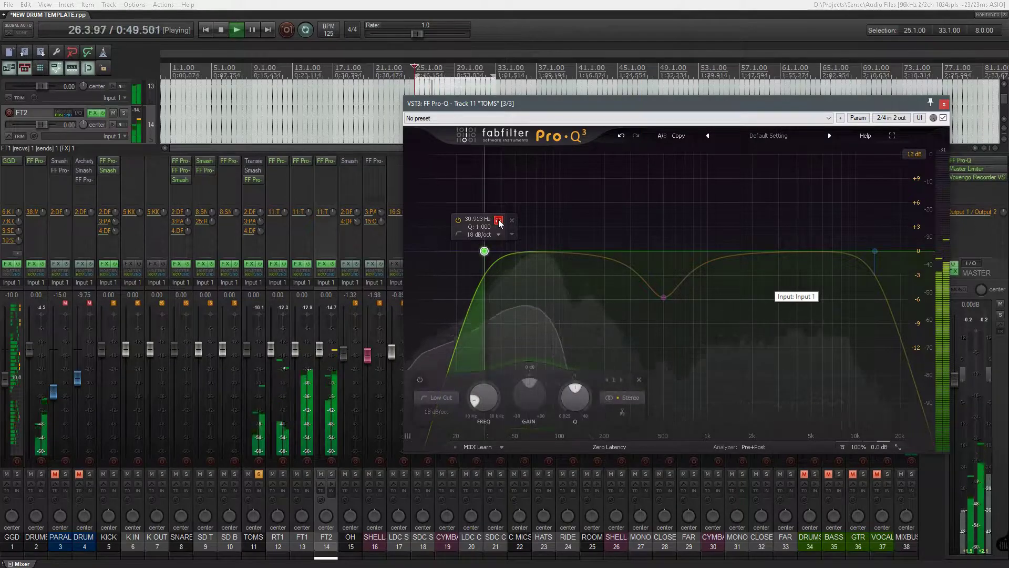
{"action": "key", "text": "space"}
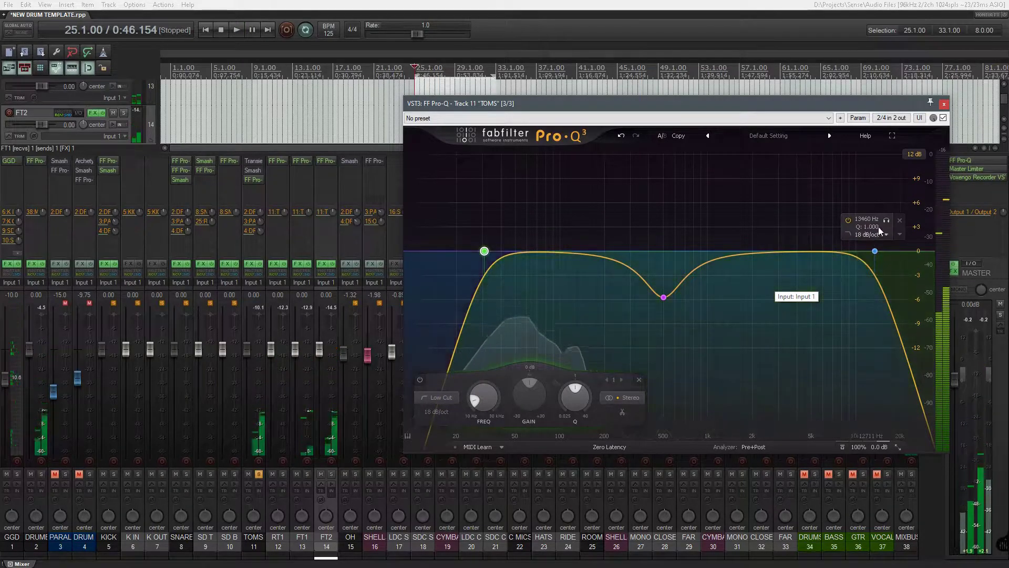
- Audition the TOMS bus high-cut band and midrange dip in isolation, one after the other, and close the equalizer
{"action": "left_click", "coordinate": [883, 220]}
{"action": "key", "text": "space"}
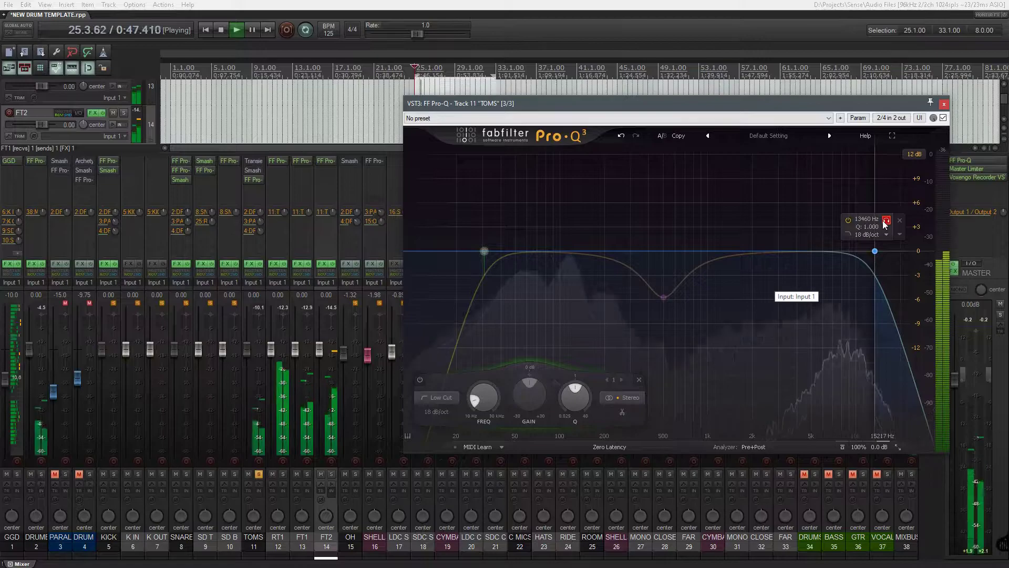
{"action": "key", "text": "space"}
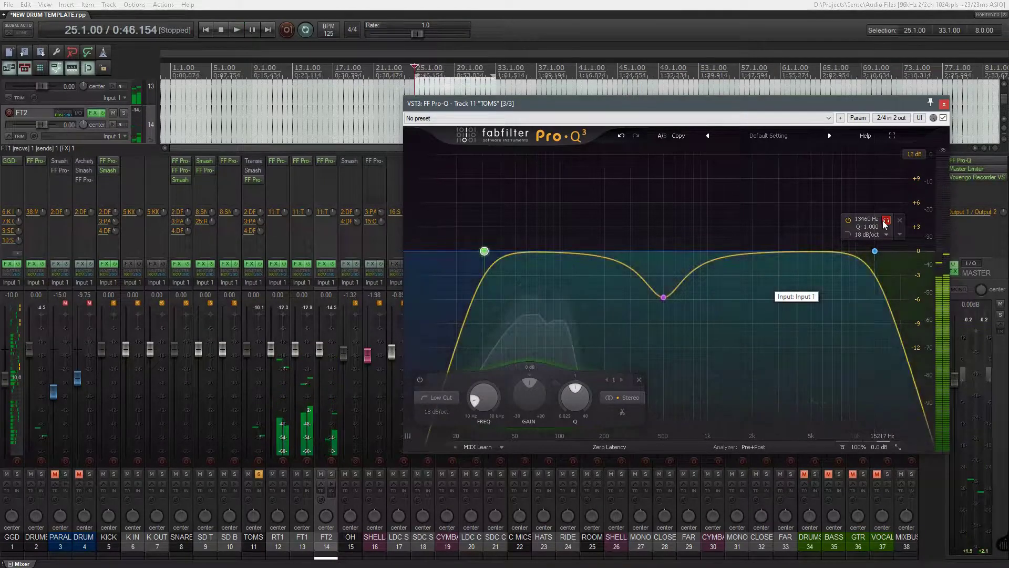
{"action": "mouse_move", "coordinate": [664, 297]}
{"action": "left_click", "coordinate": [678, 315]}
{"action": "key", "text": "space"}
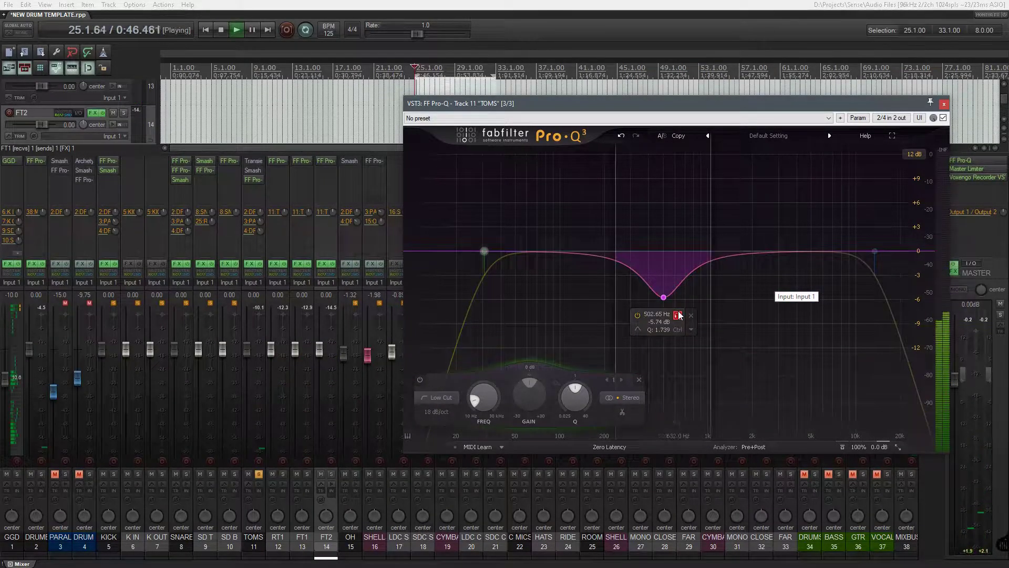
{"action": "key", "text": "space"}
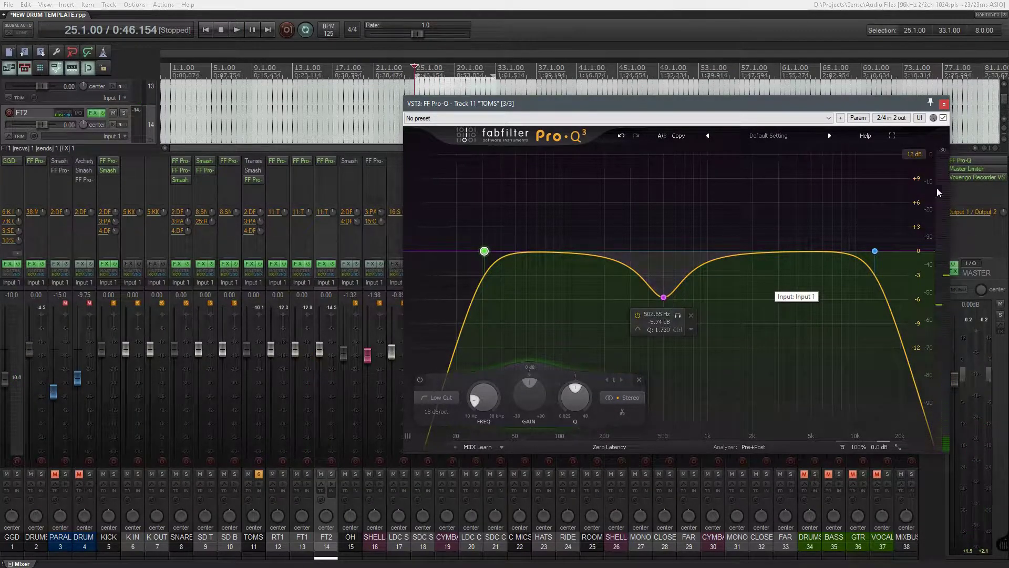
{"action": "left_click", "coordinate": [944, 104]}
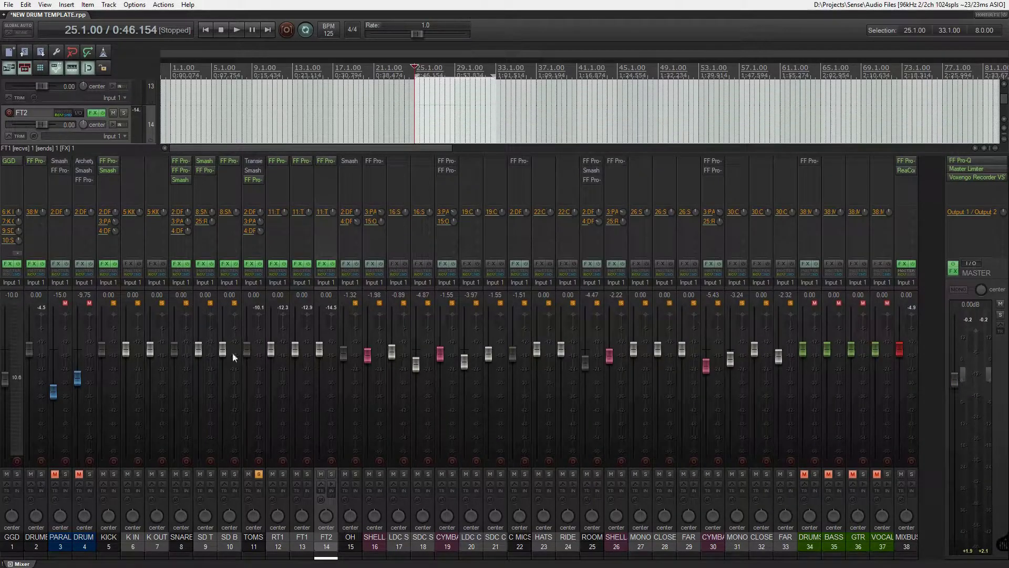
- Switch on the TOMS bus Transient Controller, compare it bypassed and active while the toms play, stop playback, and close it
{"action": "left_click", "coordinate": [255, 165]}
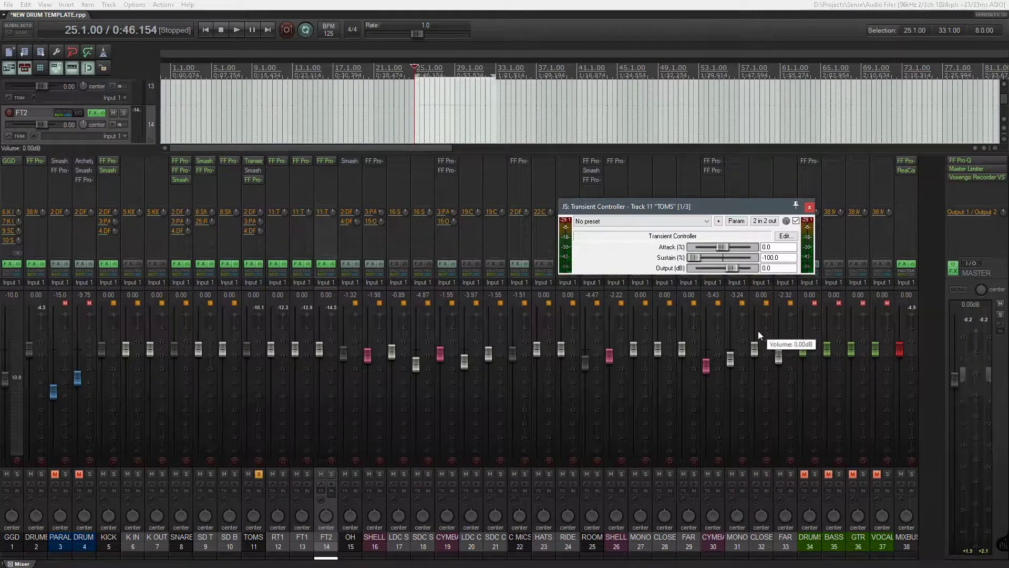
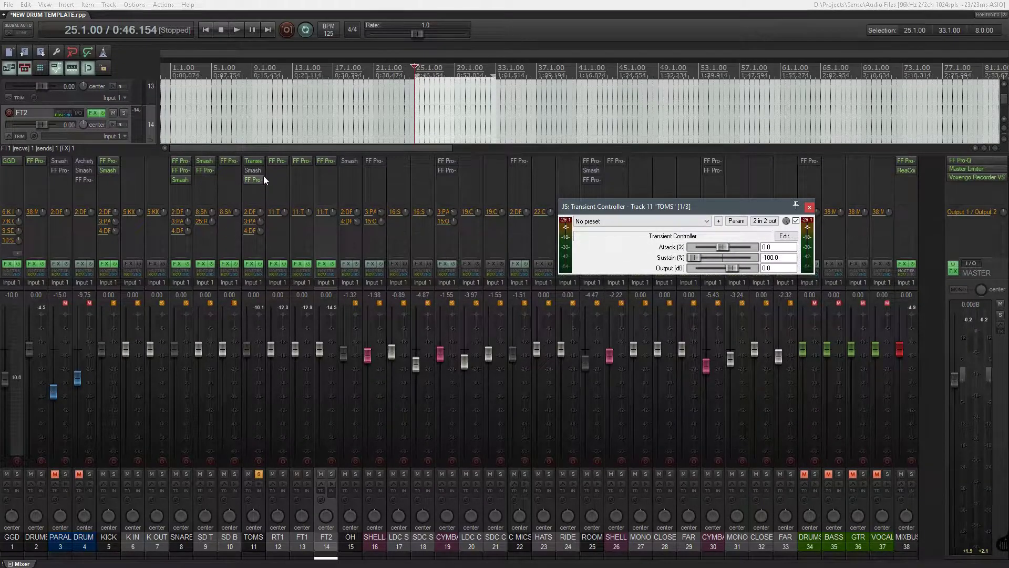
{"action": "key", "text": "space"}
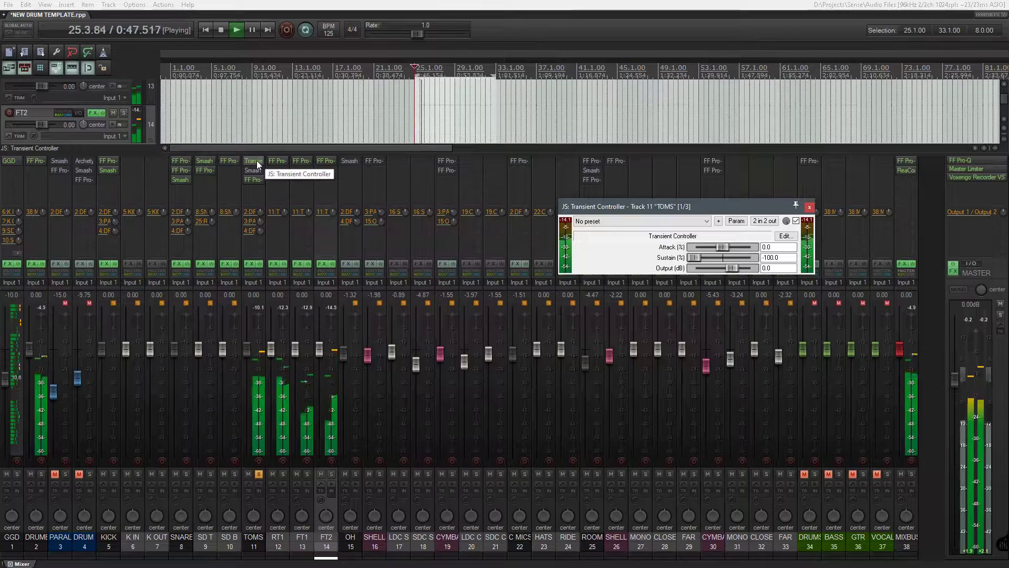
{"action": "left_click", "coordinate": [258, 162], "text": "shift"}
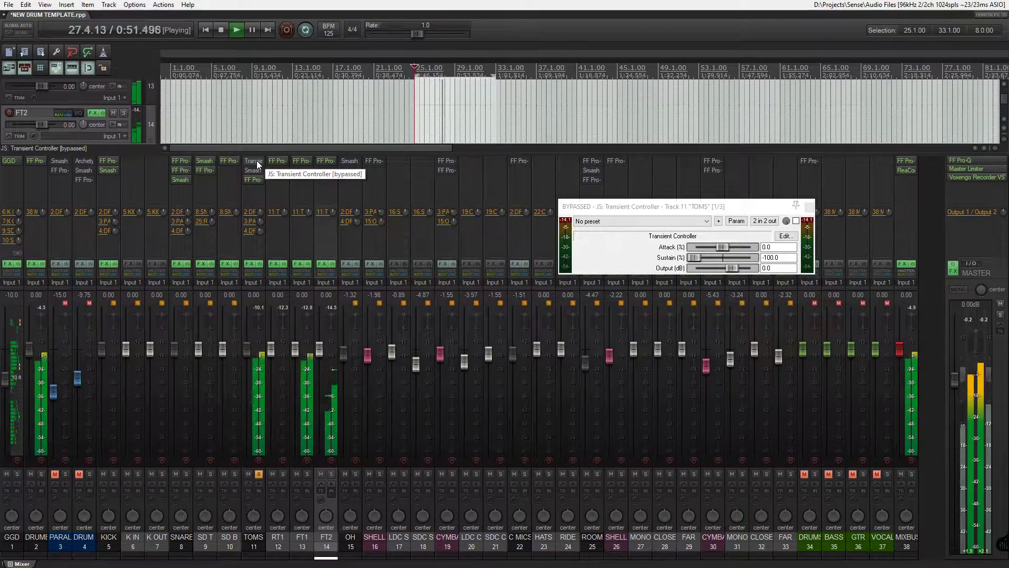
{"action": "left_click", "coordinate": [257, 163], "text": "shift"}
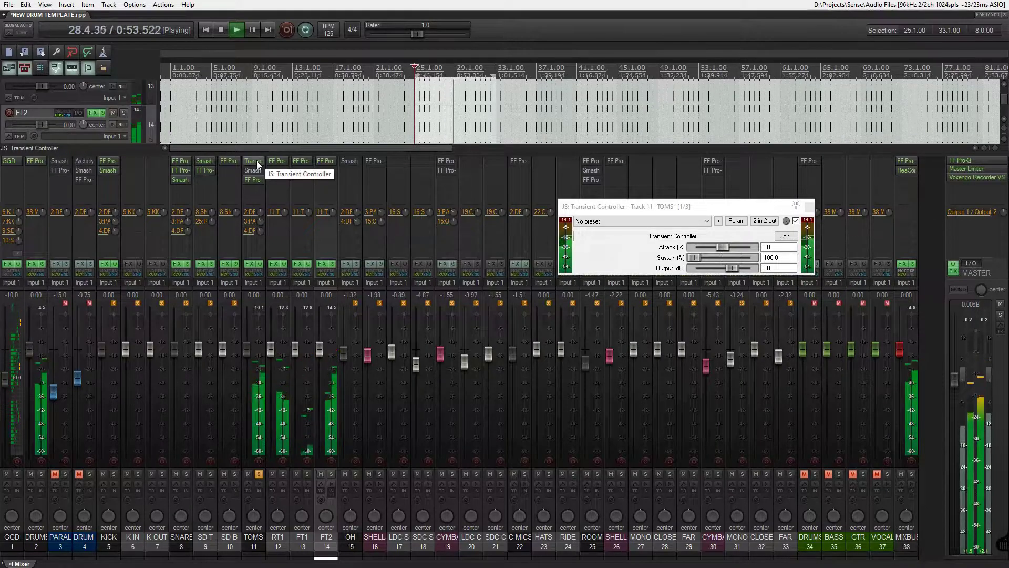
{"action": "key", "text": "space"}
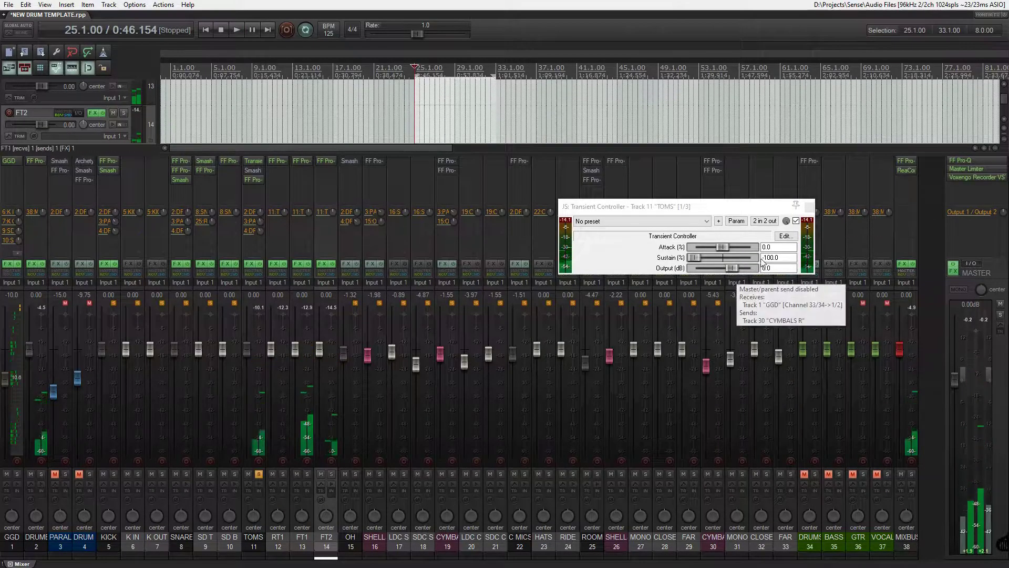
{"action": "left_click", "coordinate": [809, 206]}
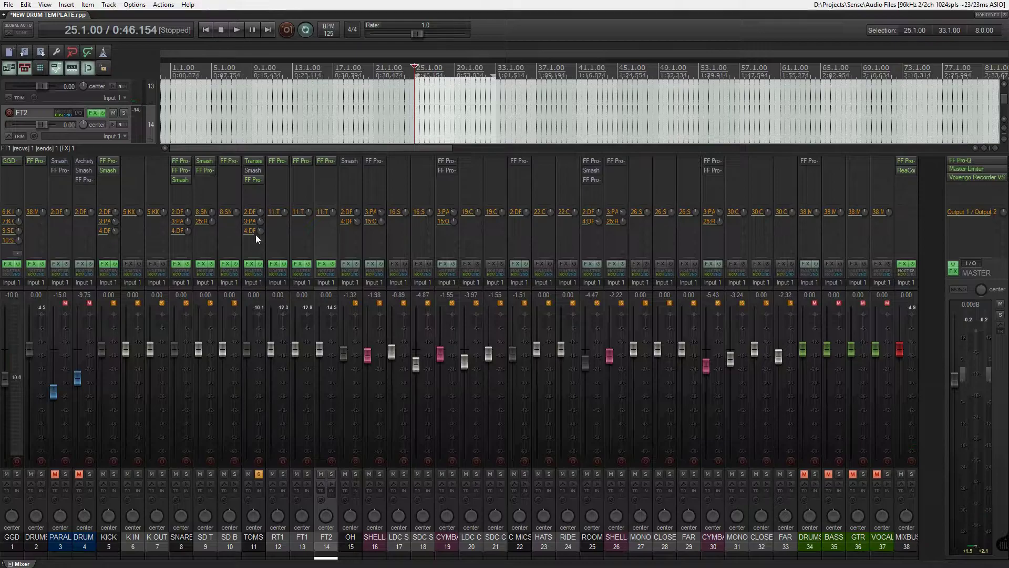
- Enable and open Smash And Grab on the TOMS bus, play the toms while examining its compression, beef, air and mix settings, and stop
{"action": "left_click", "coordinate": [255, 173]}
{"action": "left_click_drag", "start_coordinate": [308, 39], "coordinate": [594, 138]}
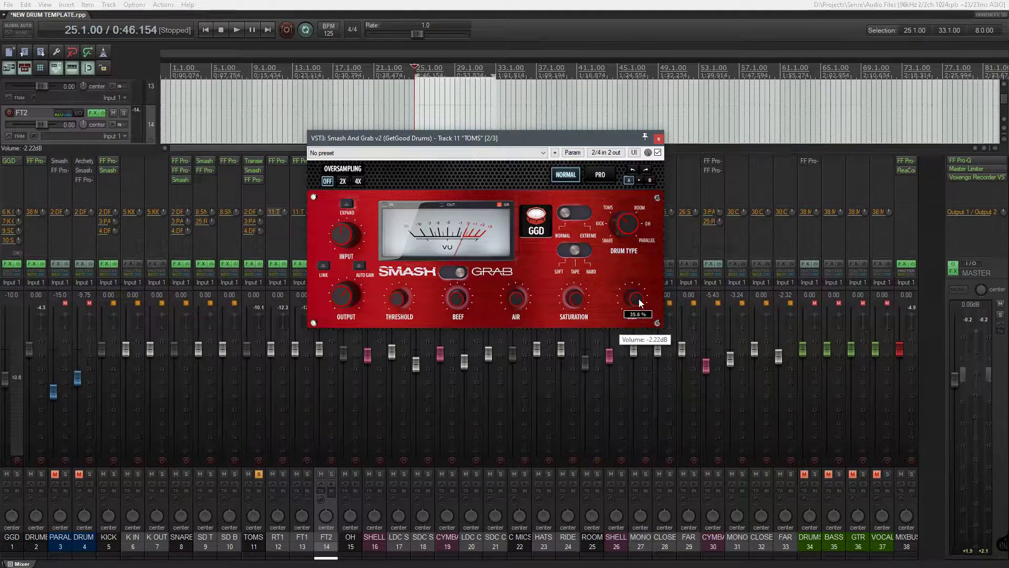
{"action": "key", "text": "space"}
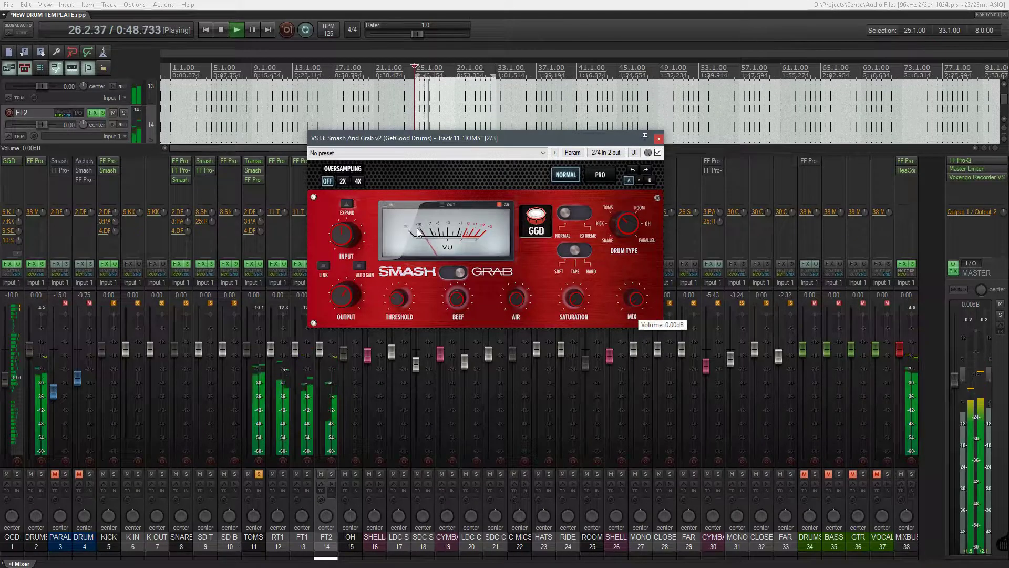
{"action": "mouse_move", "coordinate": [645, 283]}
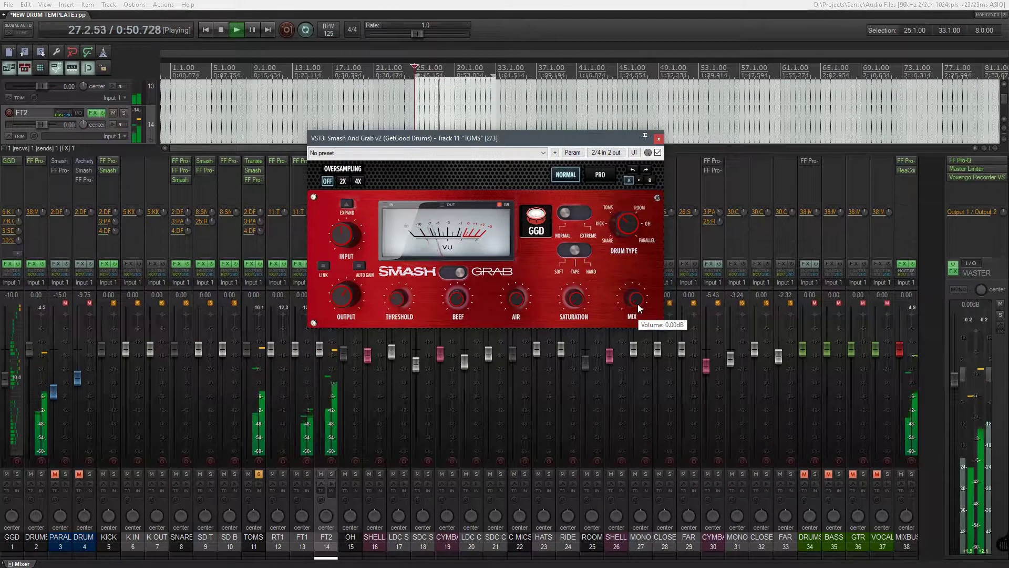
{"action": "left_click_drag", "start_coordinate": [645, 283], "coordinate": [676, 139]}
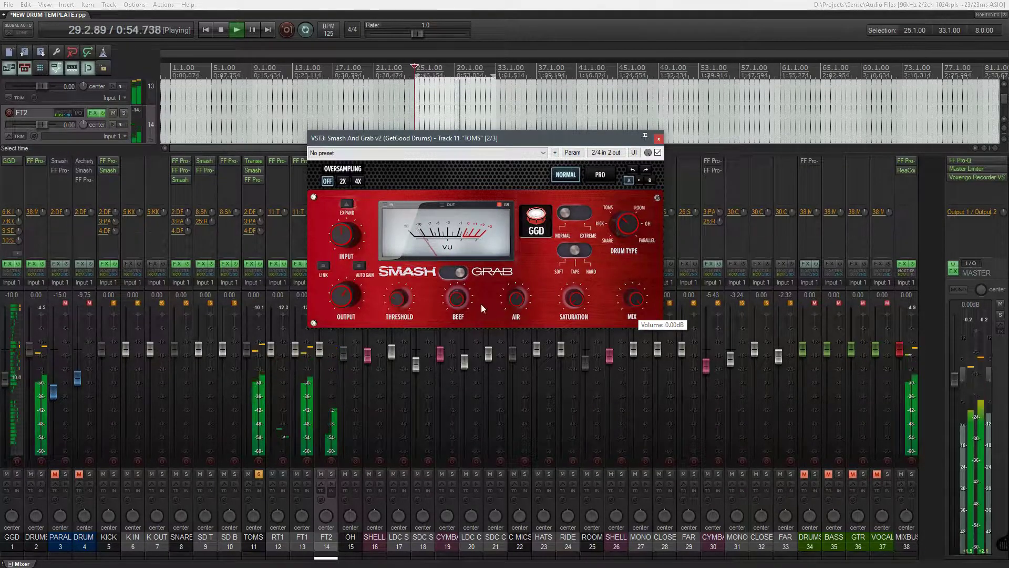
{"action": "mouse_move", "coordinate": [460, 299]}
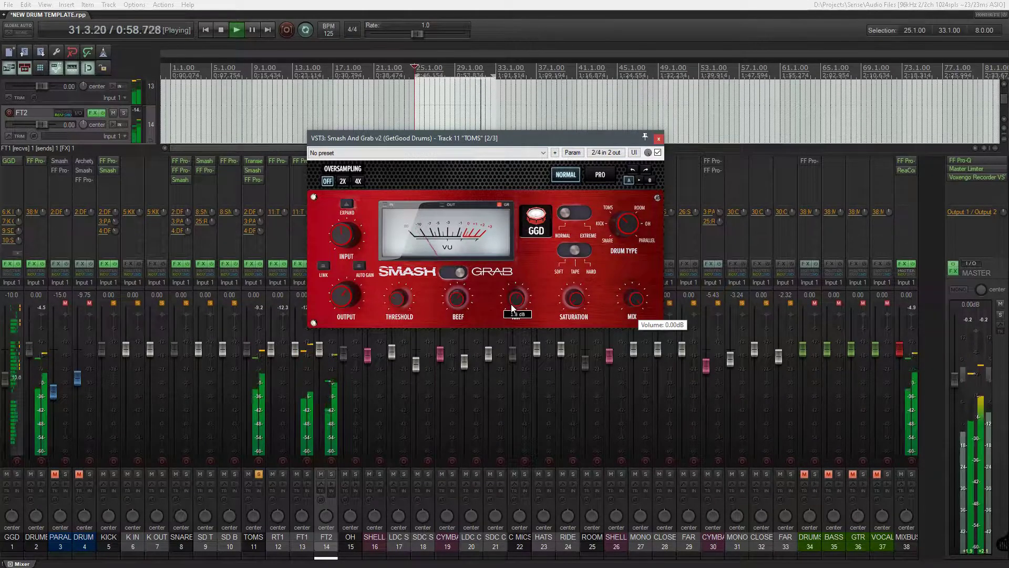
{"action": "key", "text": "space"}
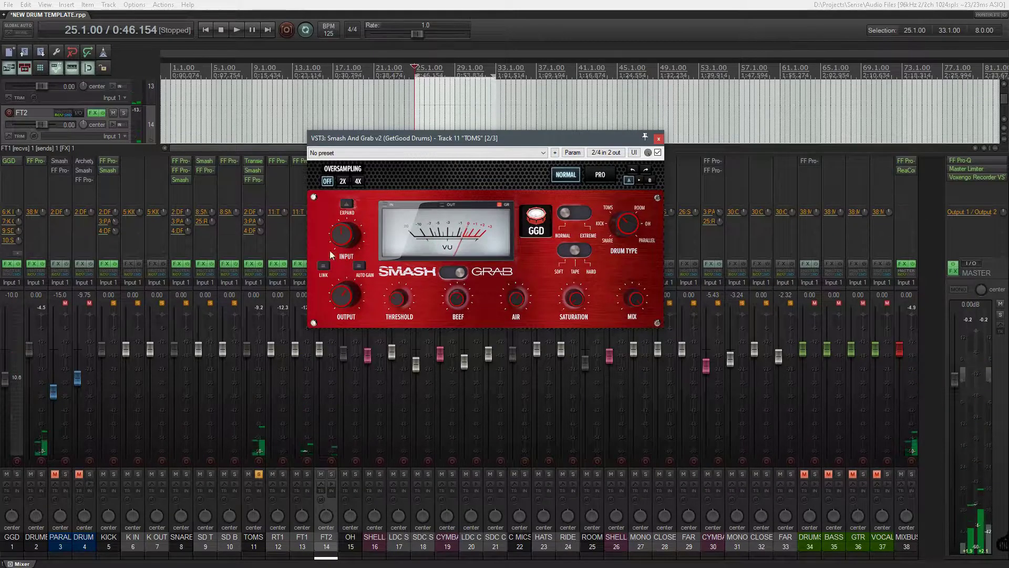
- Compare the toms with Smash And Grab bypassed and active during playback, leave it enabled, stop playback, and close the compressor
{"action": "mouse_move", "coordinate": [639, 302]}
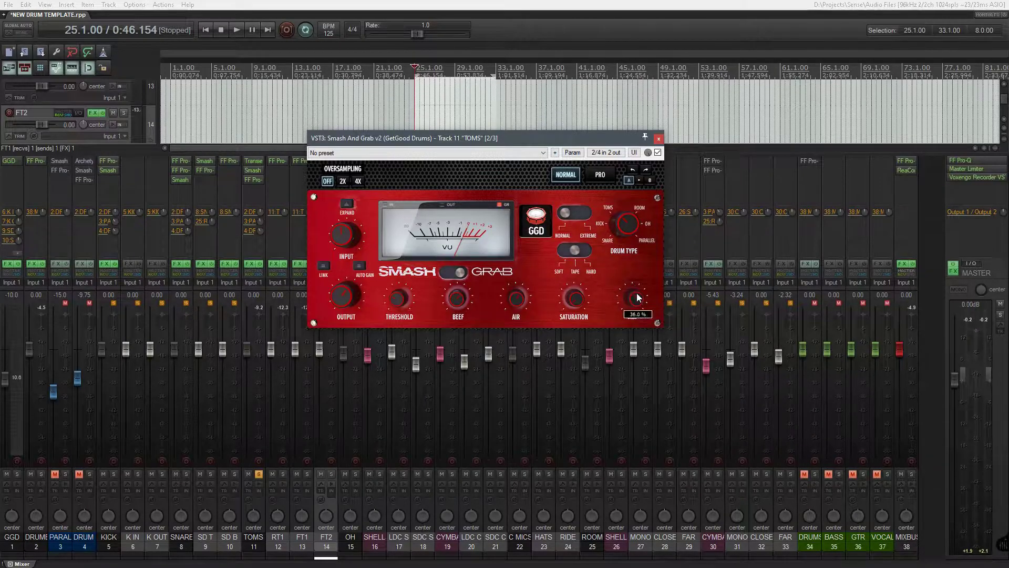
{"action": "key", "text": "space"}
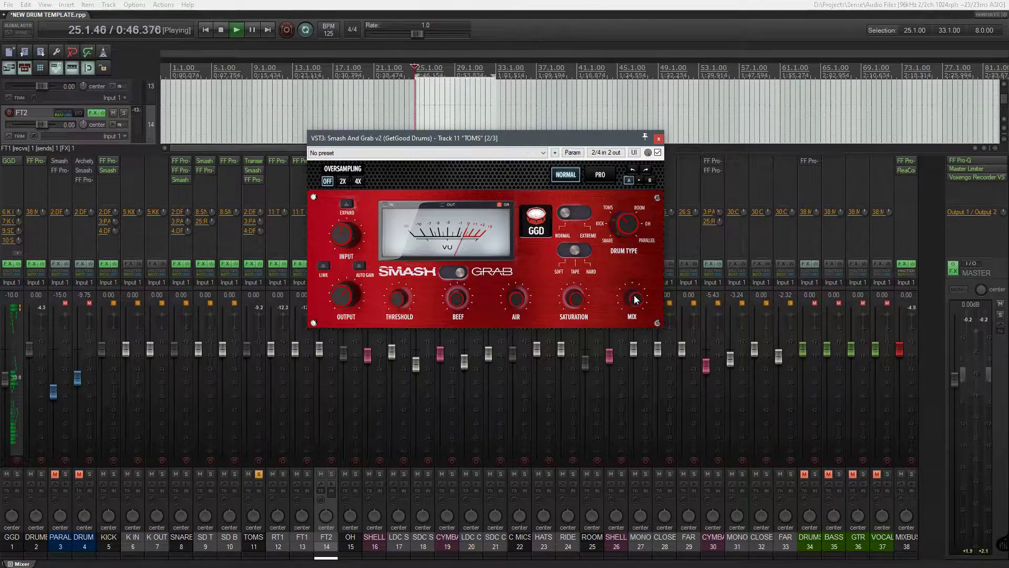
{"action": "left_click", "coordinate": [657, 153]}
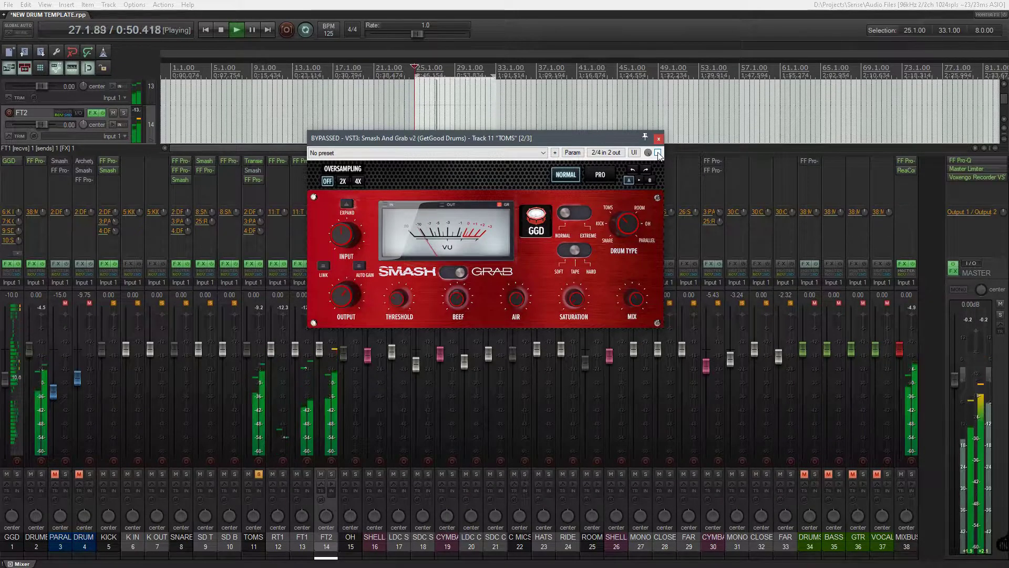
{"action": "left_click", "coordinate": [657, 152]}
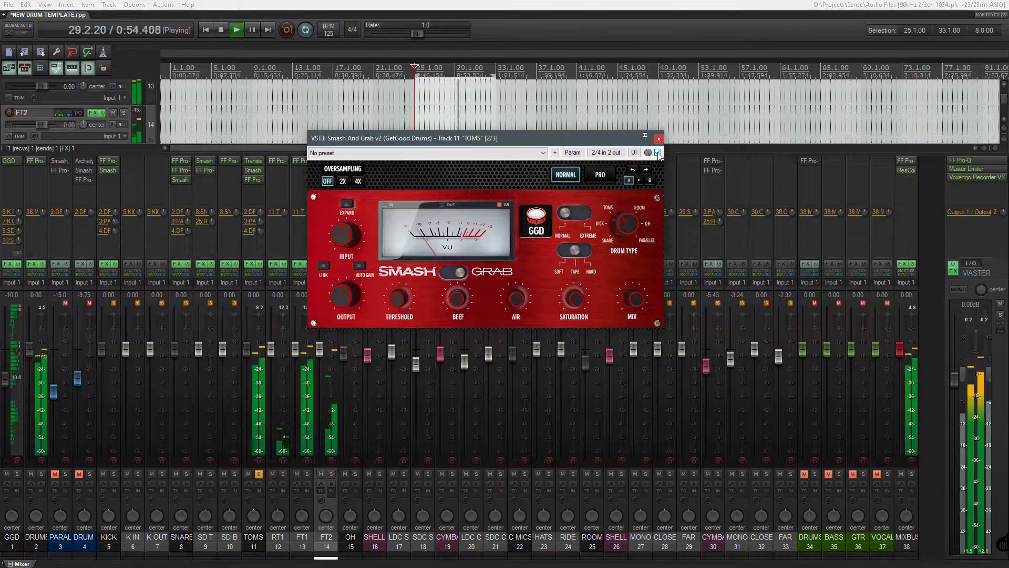
{"action": "key", "text": "space"}
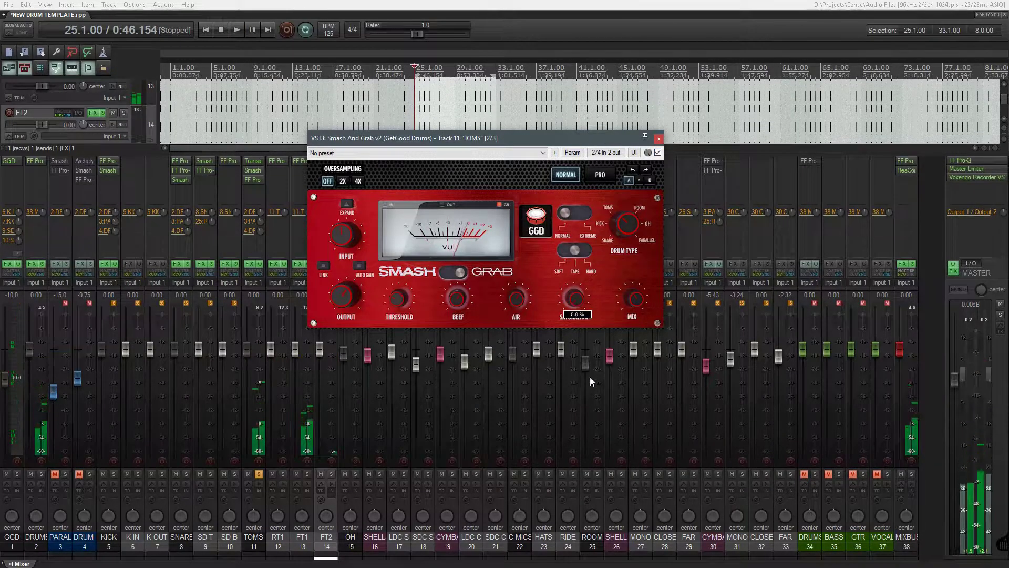
{"action": "left_click", "coordinate": [659, 138]}
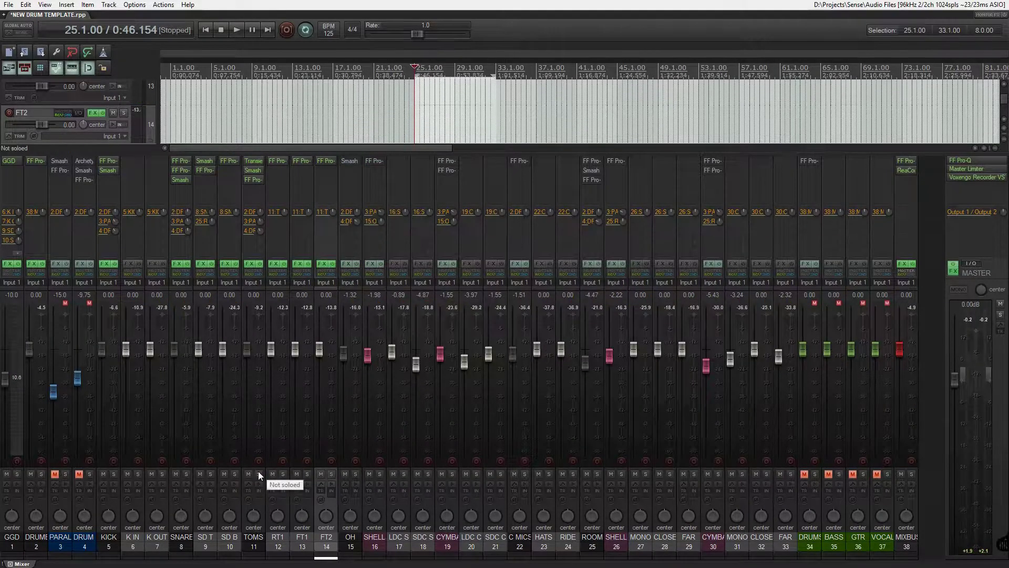
- Select the four overhead mic tracks LDC S, SDC S, LDC C and SDC C together in the mixer
{"action": "left_click", "coordinate": [380, 548]}
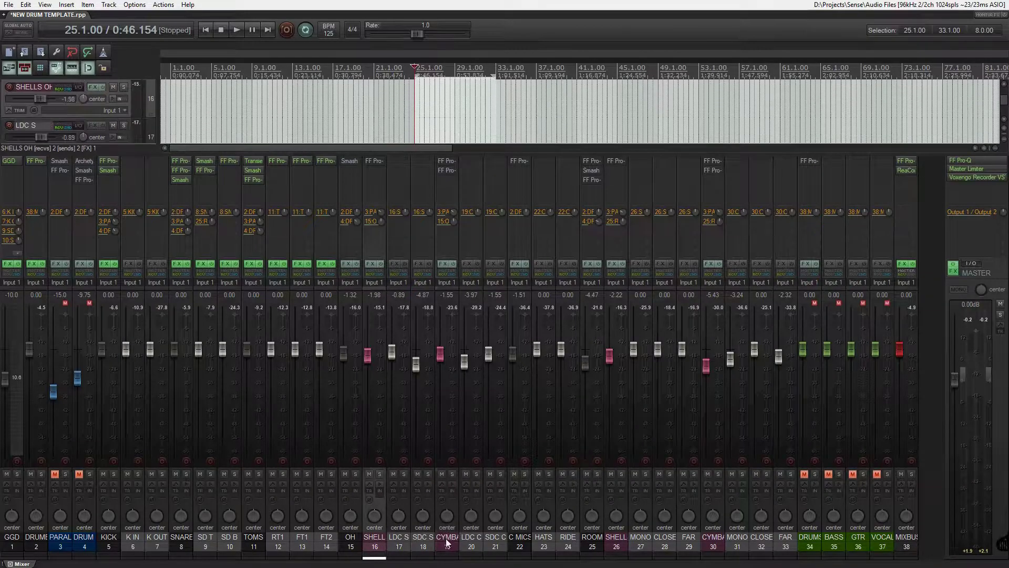
{"action": "left_click", "coordinate": [402, 538]}
{"action": "left_click", "coordinate": [423, 538]}
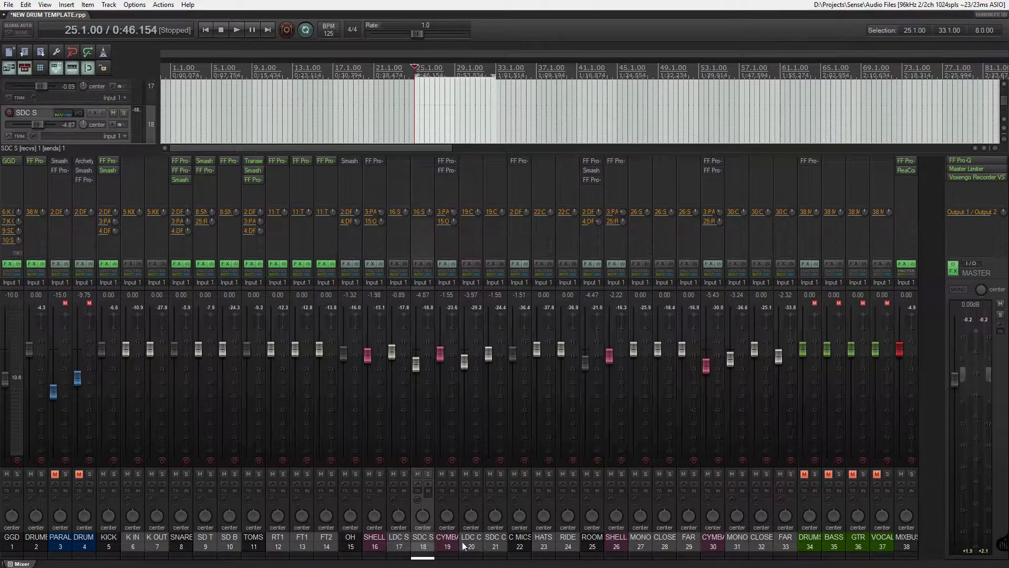
{"action": "left_click", "coordinate": [406, 541], "text": "ctrl"}
{"action": "left_click", "coordinate": [471, 541], "text": "ctrl"}
{"action": "left_click", "coordinate": [494, 543], "text": "ctrl"}
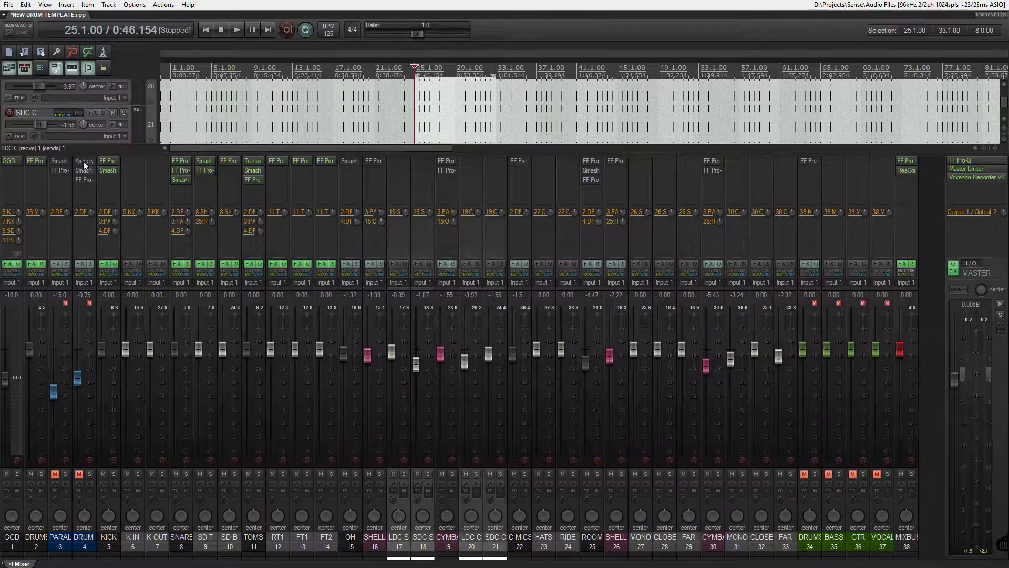
- Check the GGD instrument's output channels, close it, and select the SHELLS OH and CYMBALS OH buses together
{"action": "left_click", "coordinate": [15, 162]}
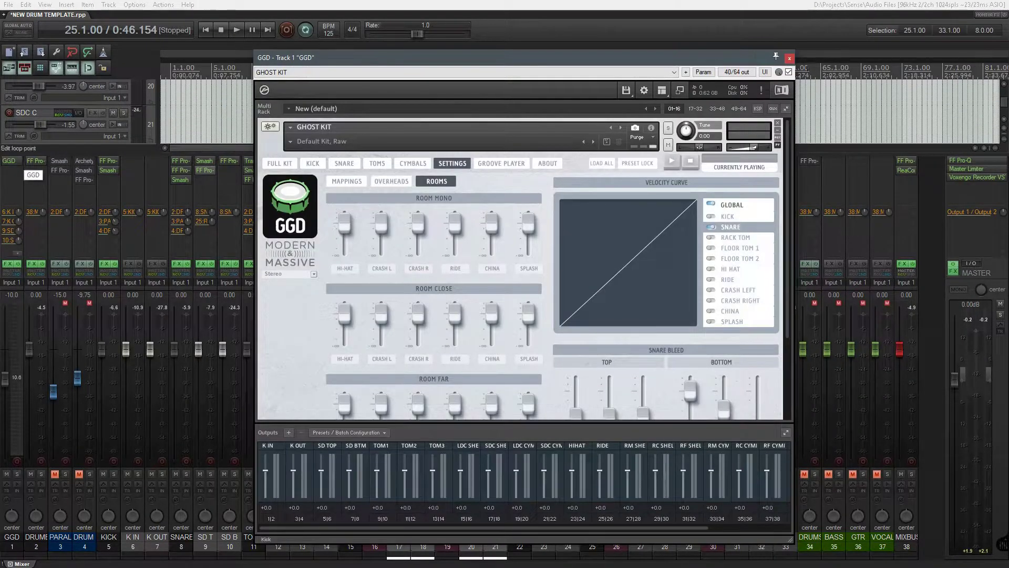
{"action": "left_click", "coordinate": [789, 58]}
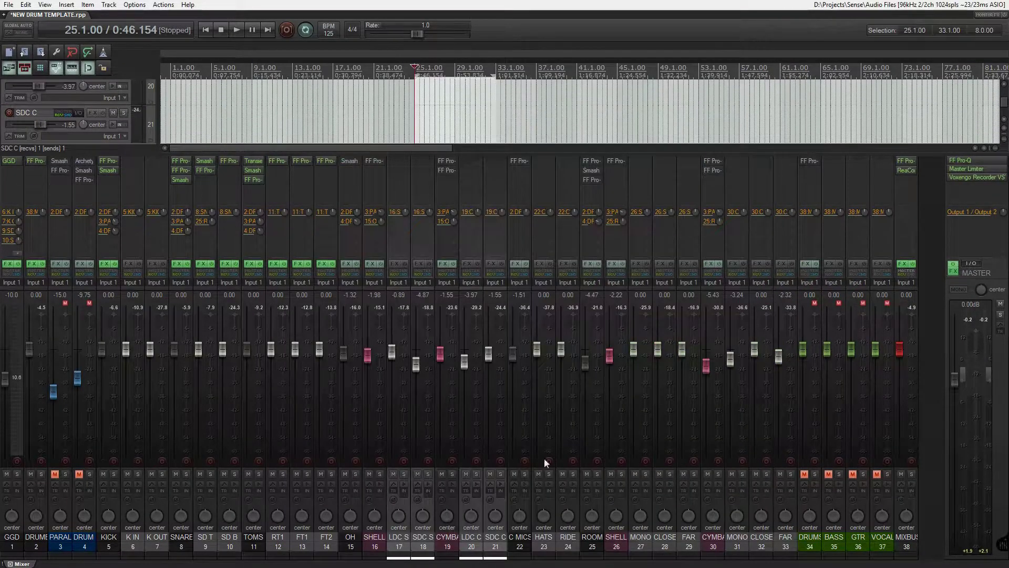
{"action": "left_click", "coordinate": [454, 540]}
{"action": "left_click", "coordinate": [374, 539], "text": "ctrl"}
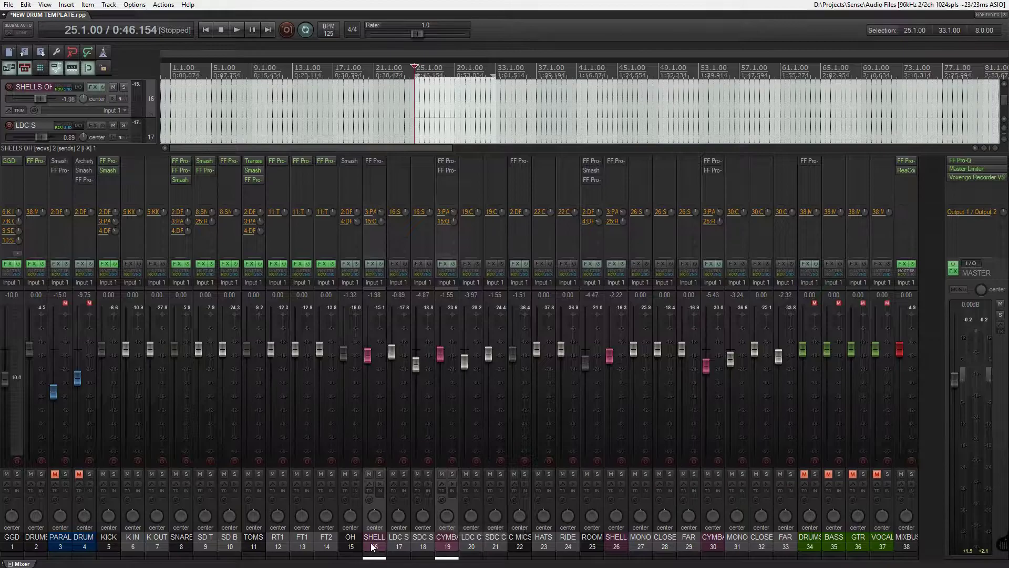
{"action": "left_click", "coordinate": [372, 545]}
{"action": "left_click", "coordinate": [446, 546], "text": "ctrl"}
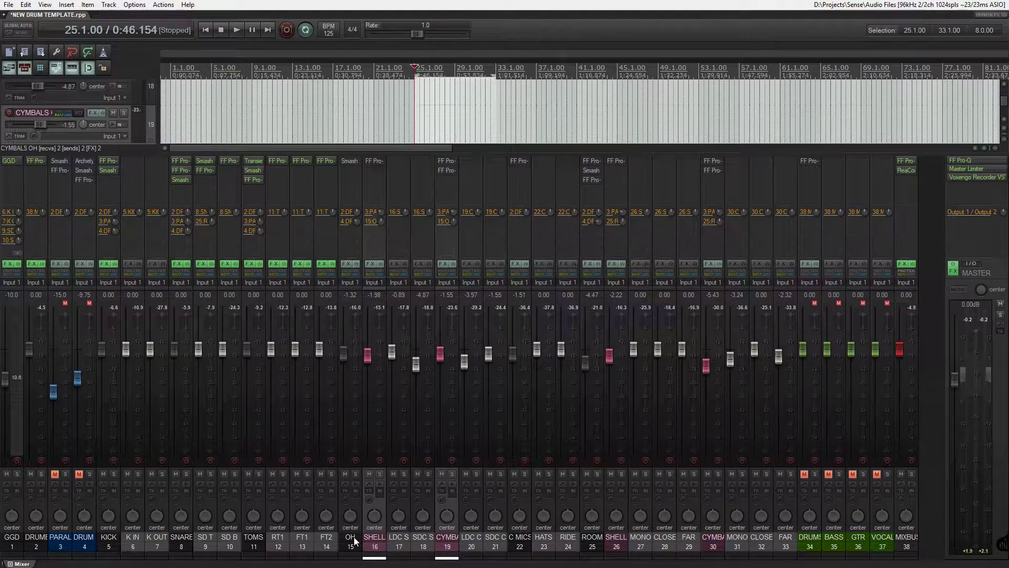
- Highlight the parent OH bus, then reselect the SHELLS OH and CYMBALS OH buses as a pair
{"action": "left_click", "coordinate": [354, 541]}
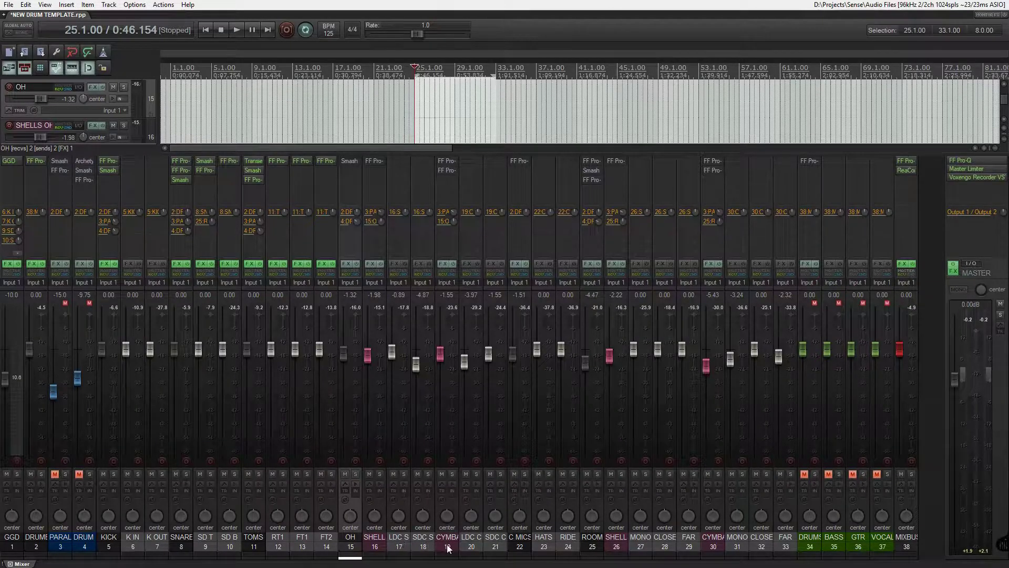
{"action": "left_click", "coordinate": [374, 540]}
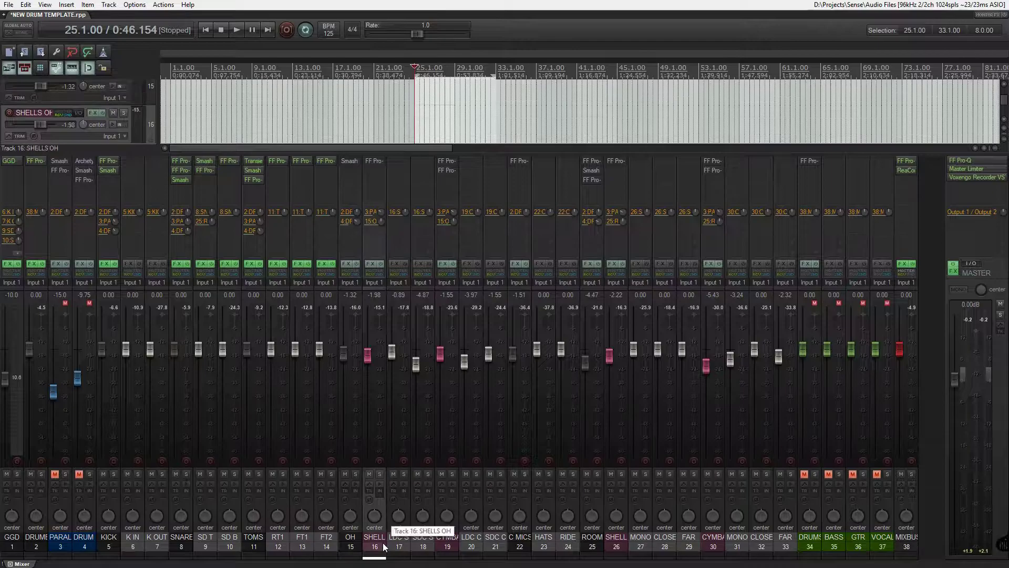
{"action": "left_click", "coordinate": [451, 543], "text": "ctrl"}
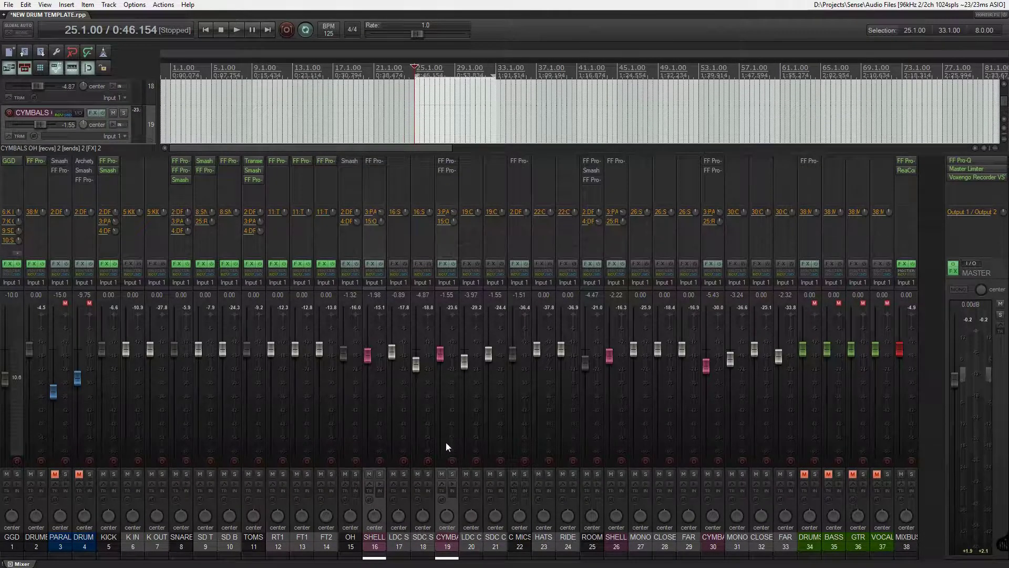
- Select the CYMBALS OH bus, review the overhead and room channel routing on GGD's Cymbals page, and close the instrument
{"action": "left_click", "coordinate": [447, 547]}
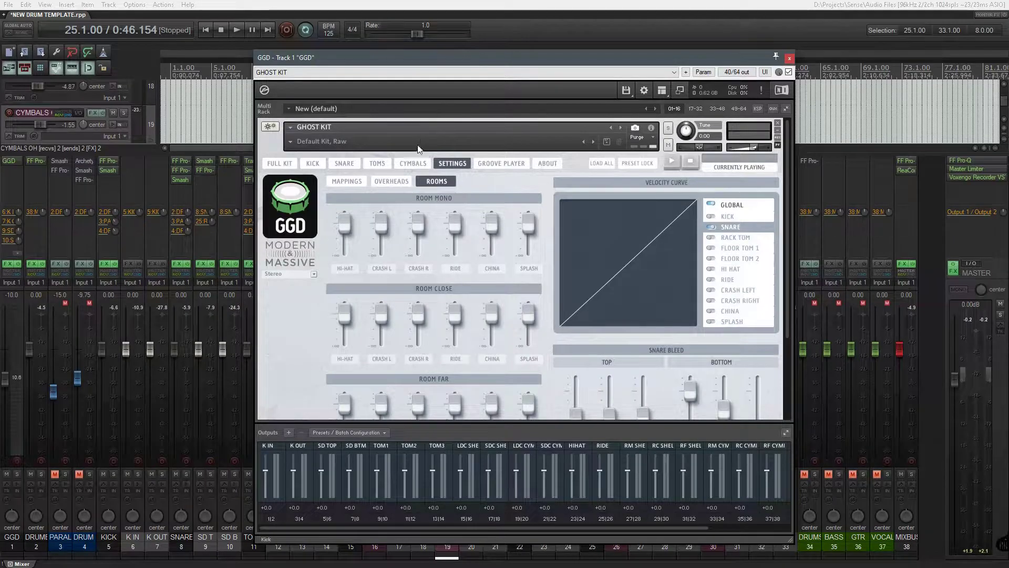
{"action": "left_click", "coordinate": [413, 163]}
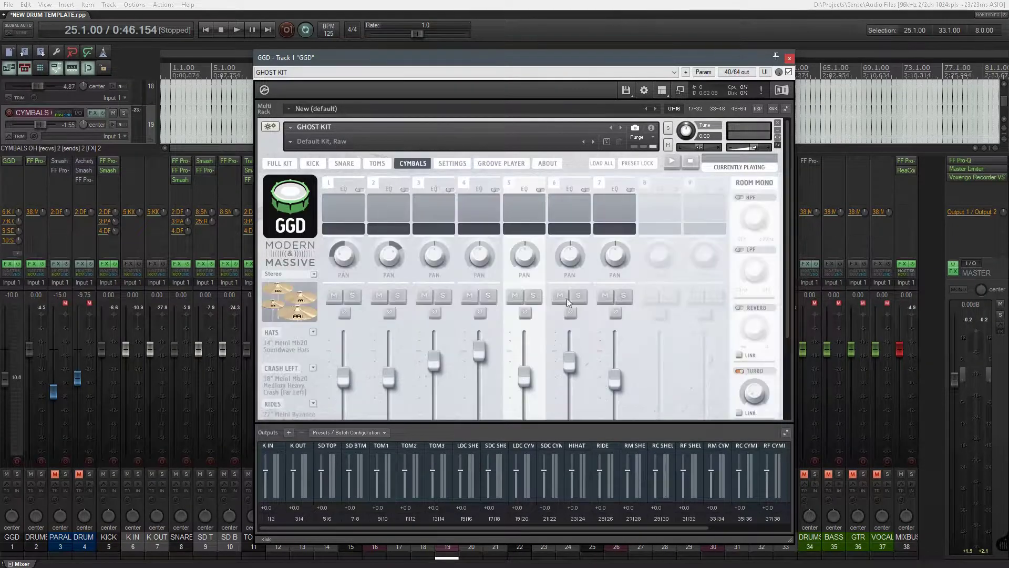
{"action": "scroll", "coordinate": [525, 326], "scroll_direction": "down", "scroll_amount": 2}
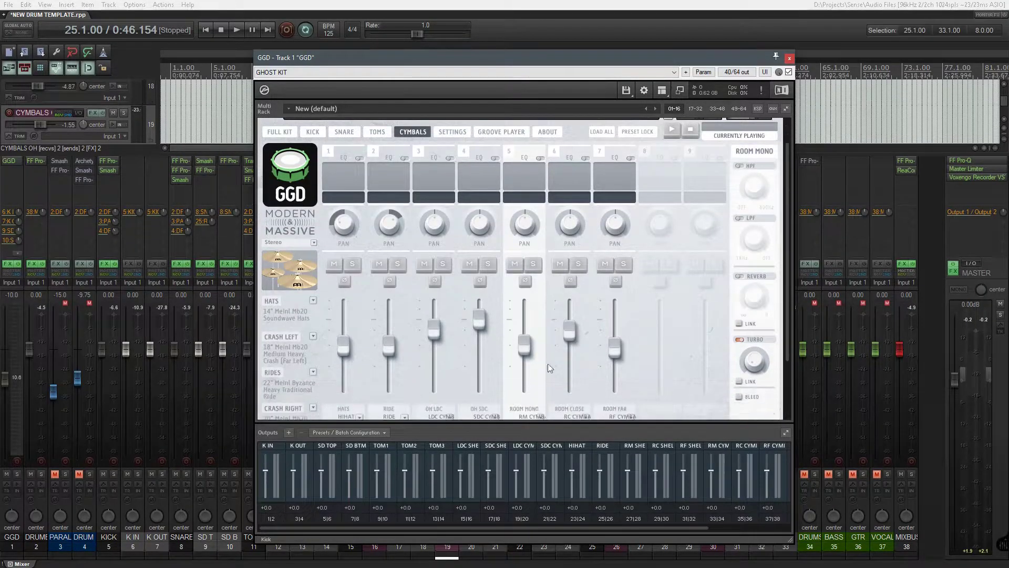
{"action": "left_click", "coordinate": [789, 58]}
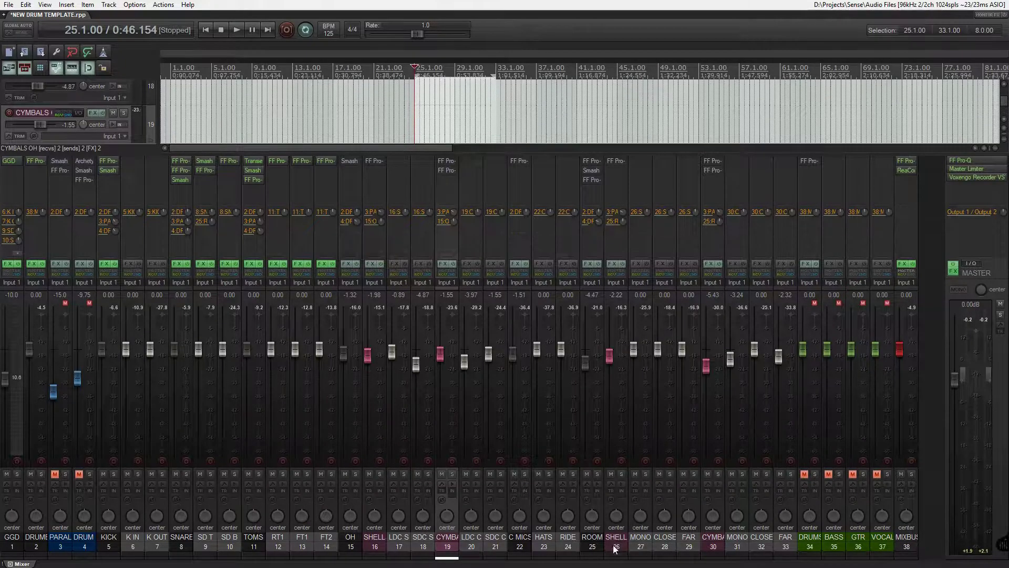
- Highlight the cymbal room mics MONO, CLOSE and FAR, then the CYMBALS R and SHELLS R buses together
{"action": "left_click", "coordinate": [734, 537]}
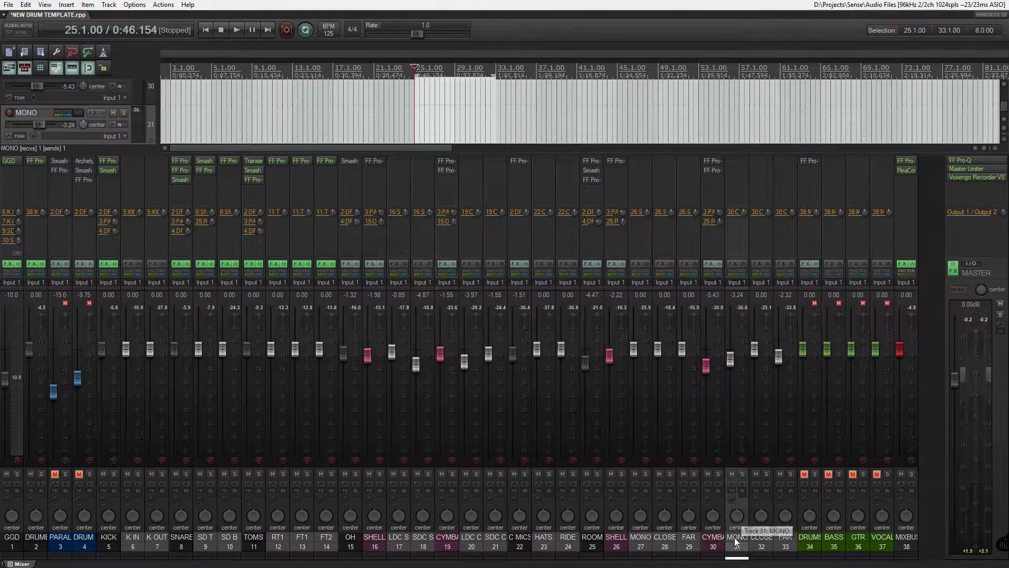
{"action": "left_click", "coordinate": [789, 547], "text": "ctrl"}
{"action": "left_click", "coordinate": [760, 547], "text": "ctrl"}
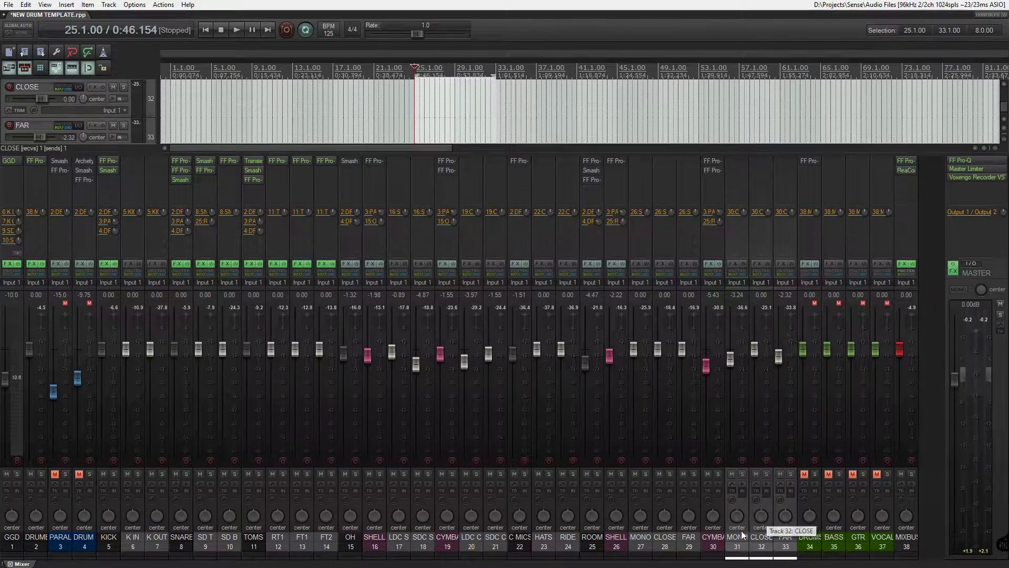
{"action": "left_click", "coordinate": [710, 536]}
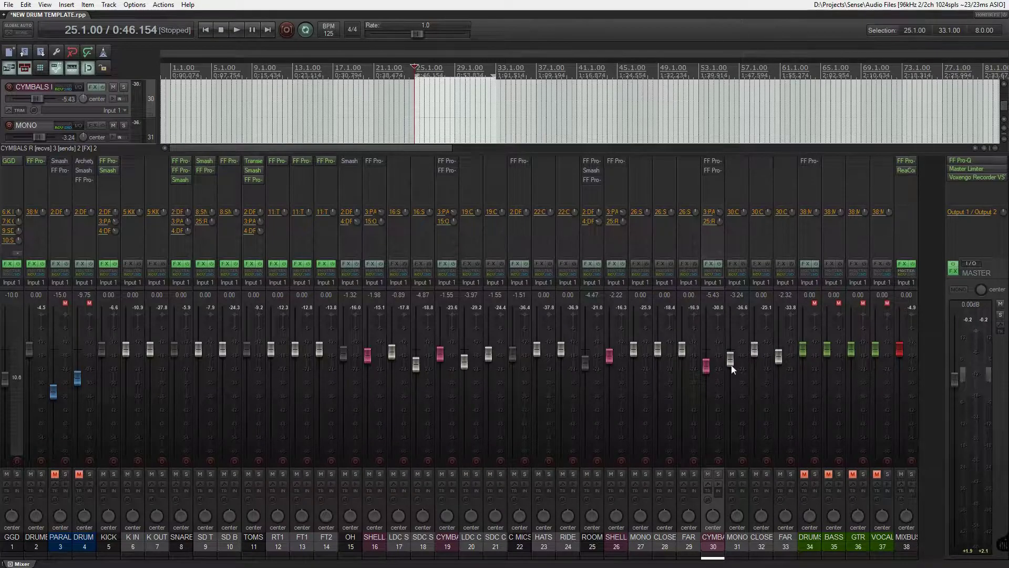
{"action": "left_click", "coordinate": [619, 547], "text": "ctrl"}
{"action": "mouse_move", "coordinate": [610, 355]}
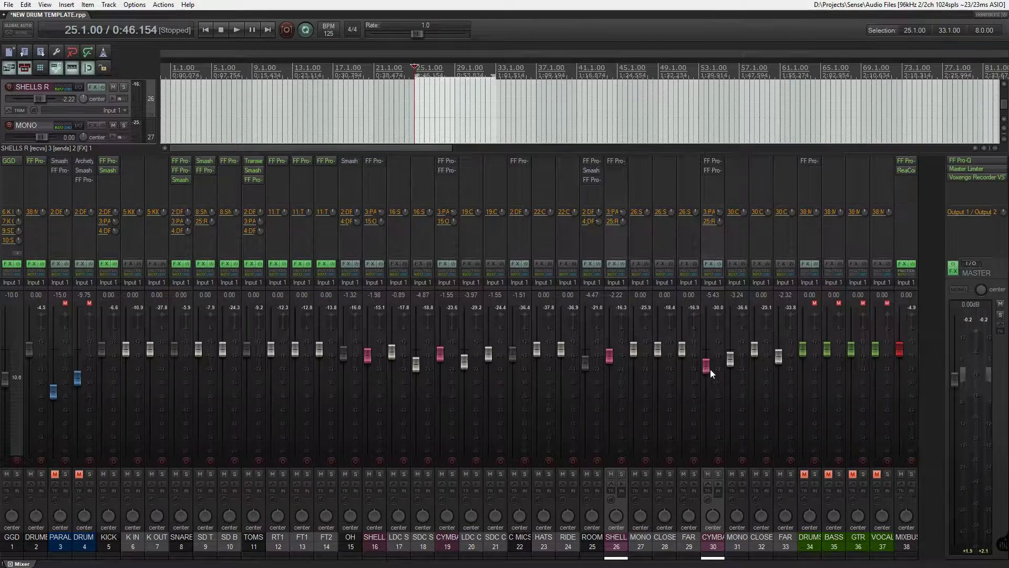
- Highlight the two overhead buses again, narrowing the selection down to CYMBALS OH alone
{"action": "left_click", "coordinate": [454, 540]}
{"action": "left_click", "coordinate": [374, 536], "text": "ctrl"}
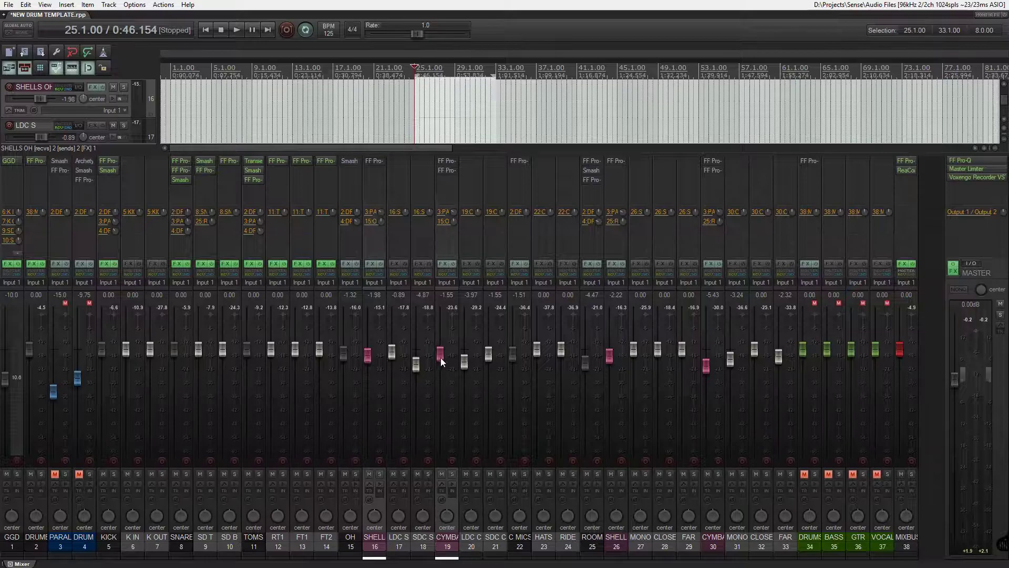
{"action": "left_click", "coordinate": [451, 539], "text": "ctrl"}
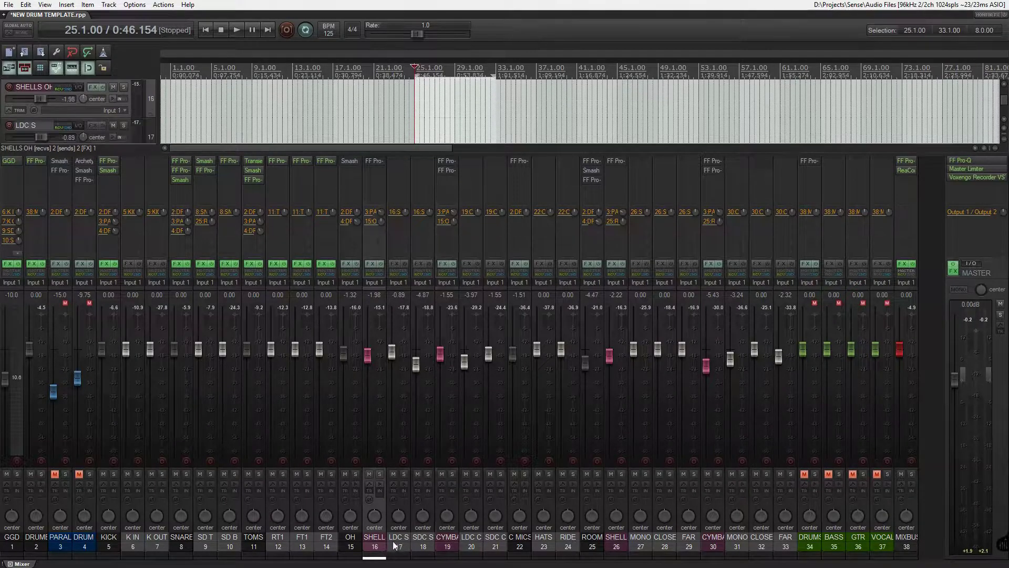
{"action": "left_click", "coordinate": [445, 539]}
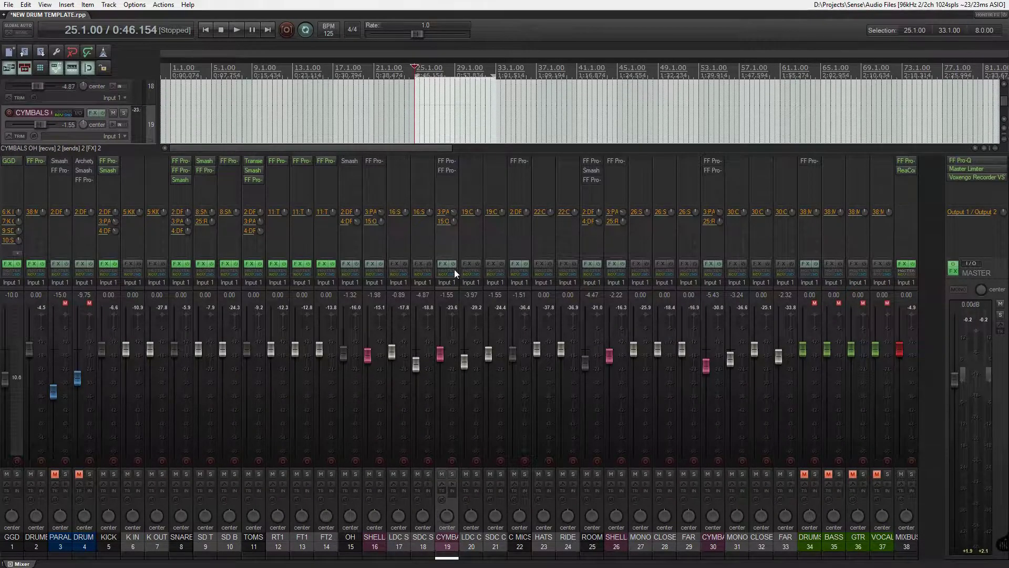
- Solo the CYMBALS OH bus, open its first Pro-Q equalizer during playback, and stop
{"action": "left_click", "coordinate": [455, 475]}
{"action": "key", "text": "space"}
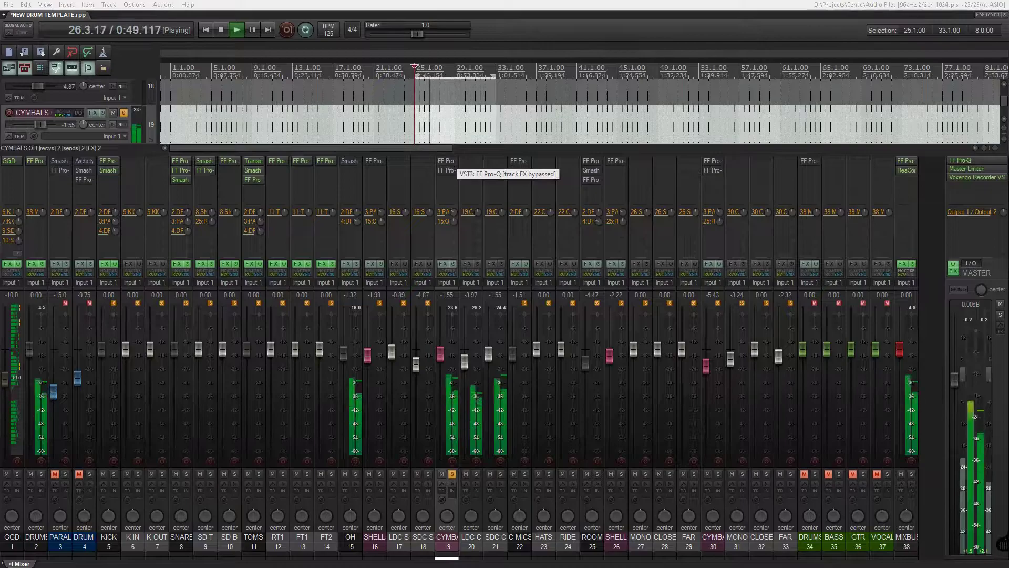
{"action": "left_click", "coordinate": [447, 161]}
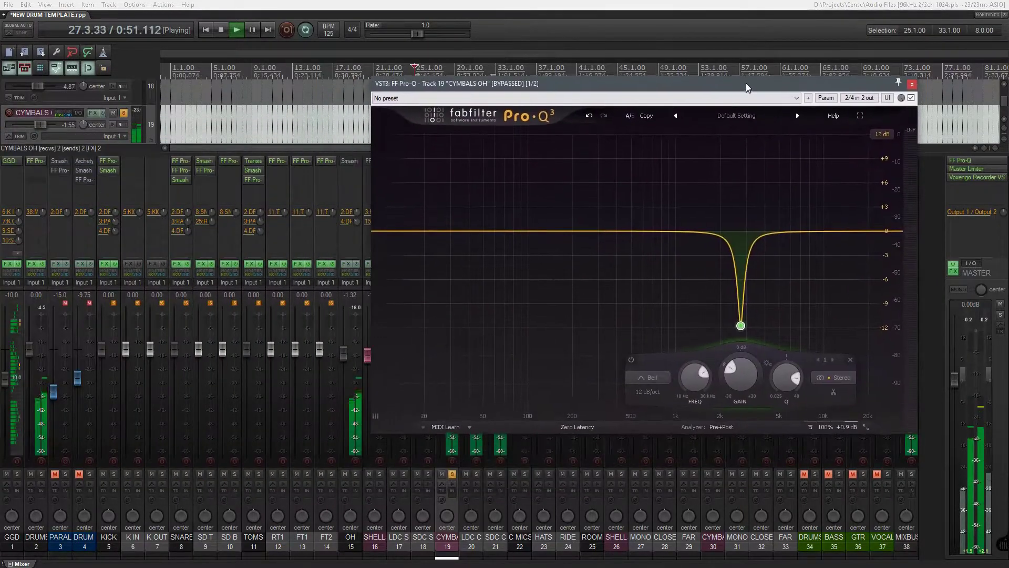
{"action": "left_click_drag", "start_coordinate": [746, 83], "coordinate": [748, 81]}
{"action": "key", "text": "space"}
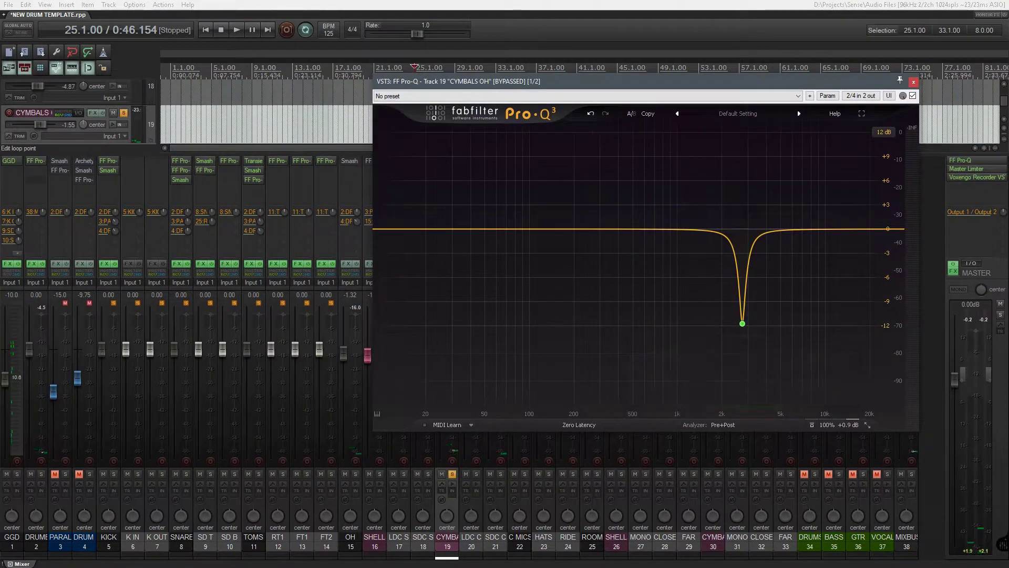
- Set the loop range from 1.1.00 to 9.1.00 and switch off the equalizer's 2750 Hz notch band
{"action": "left_click_drag", "start_coordinate": [175, 74], "coordinate": [253, 84]}
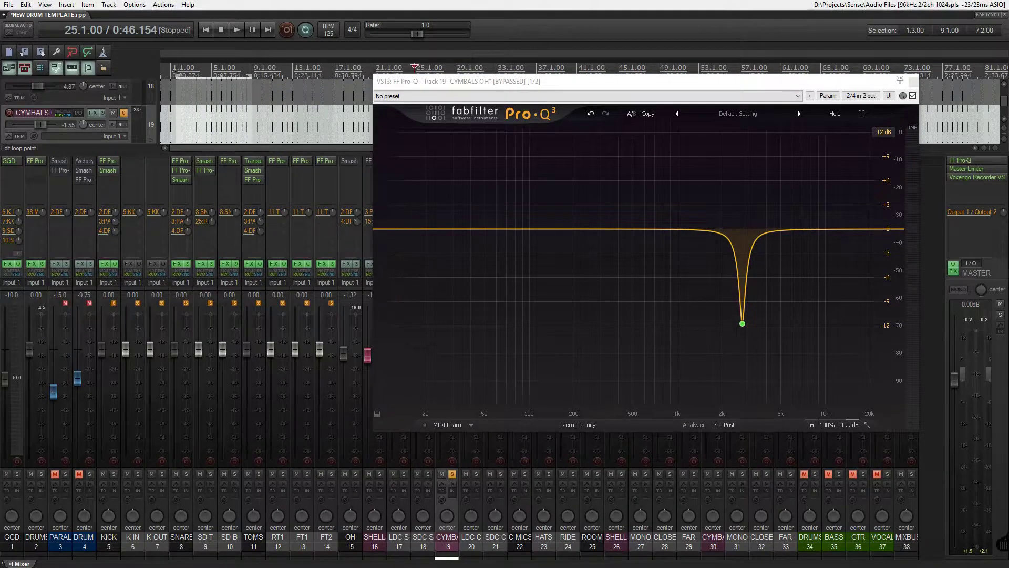
{"action": "left_click_drag", "start_coordinate": [177, 75], "coordinate": [174, 79]}
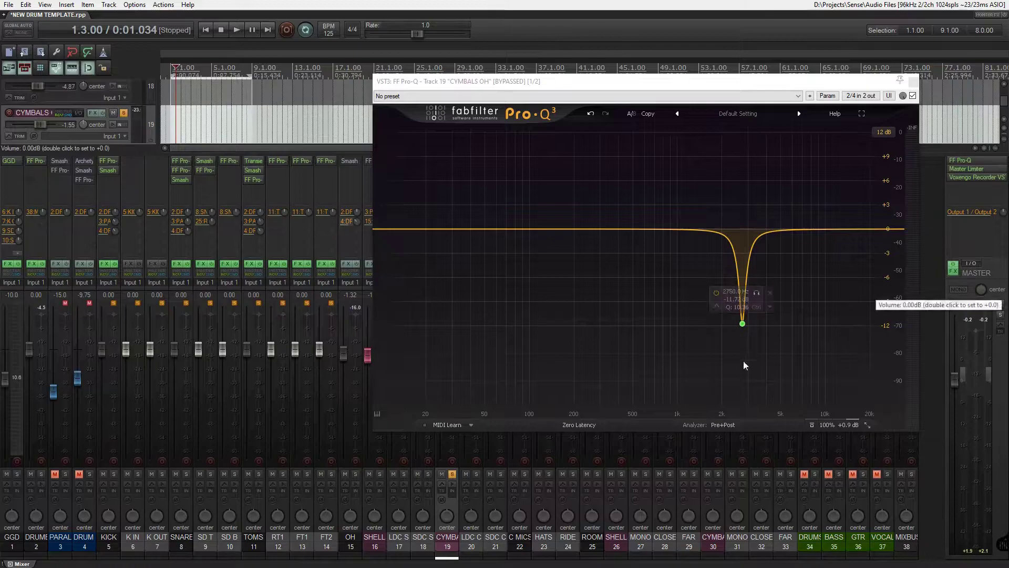
{"action": "left_click", "coordinate": [716, 292]}
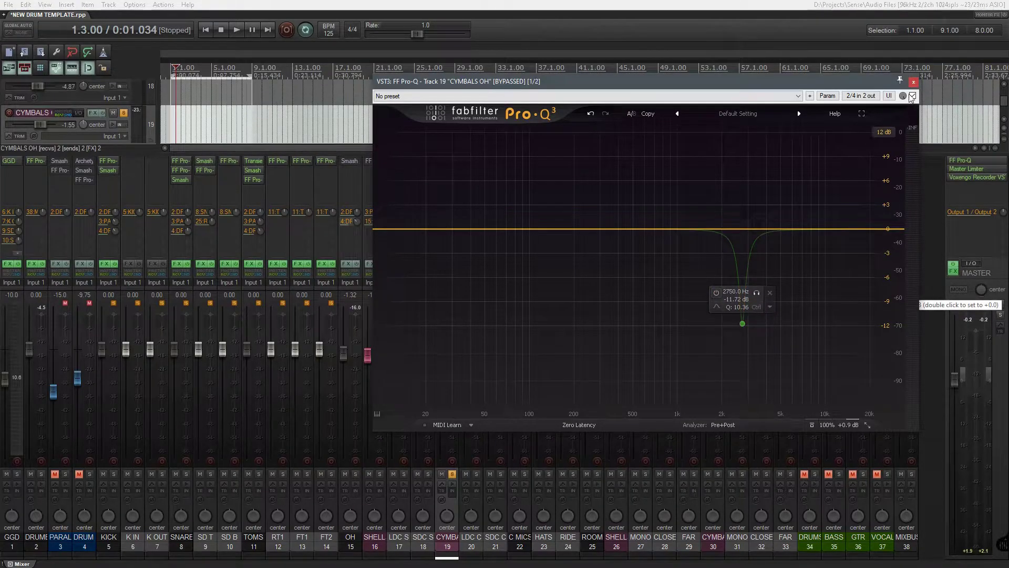
- Enable the CYMBALS OH effects chain, play the soloed cymbals with the notch band off, and stop
{"action": "left_click_drag", "start_coordinate": [462, 91], "coordinate": [592, 139]}
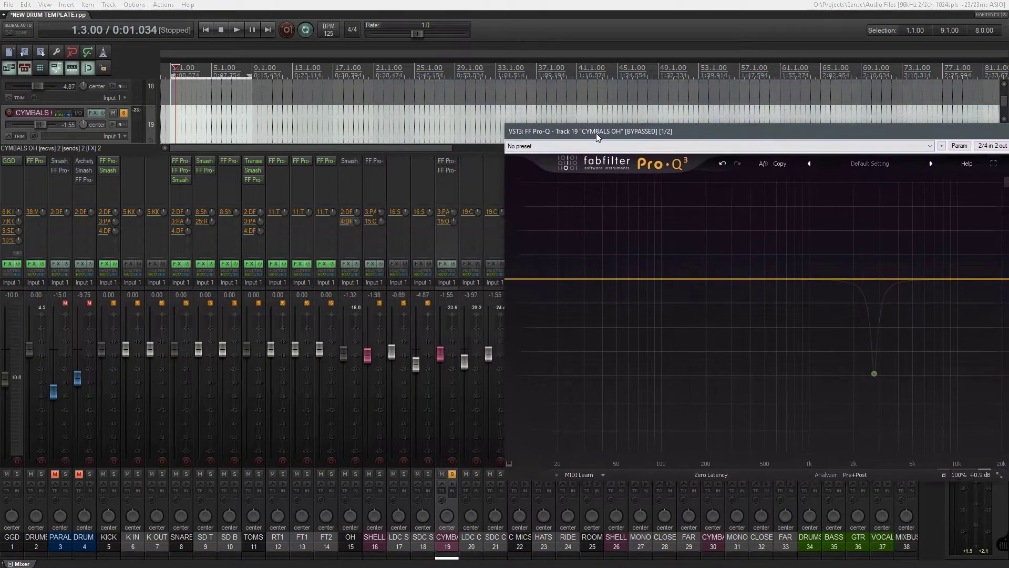
{"action": "left_click", "coordinate": [450, 264]}
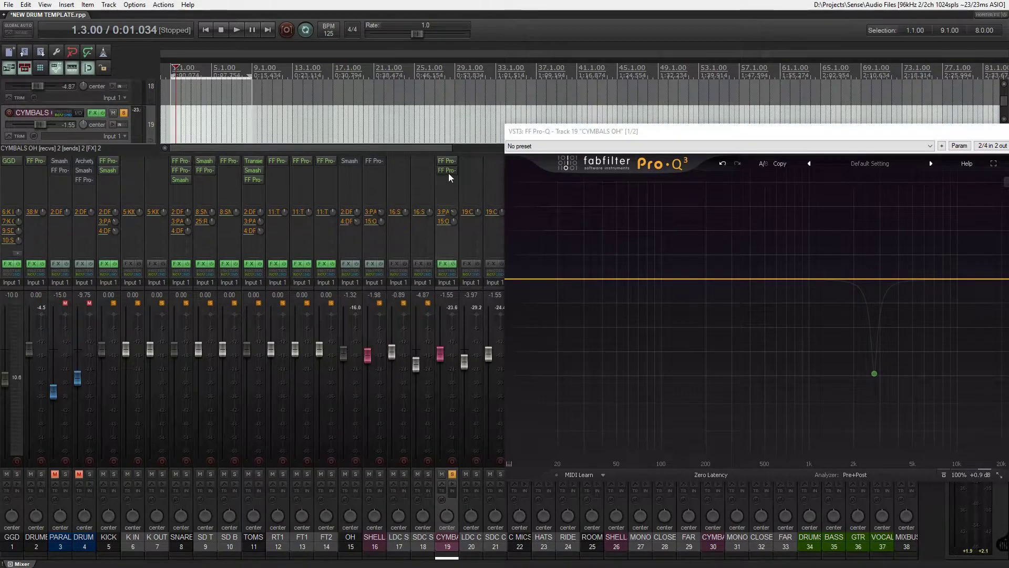
{"action": "left_click_drag", "start_coordinate": [578, 132], "coordinate": [264, 71]}
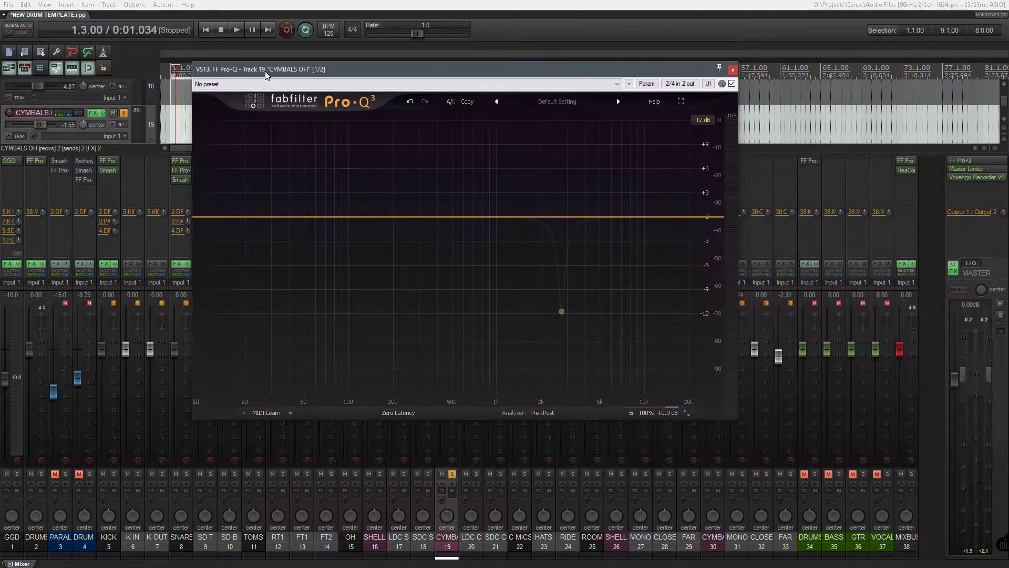
{"action": "mouse_move", "coordinate": [643, 419]}
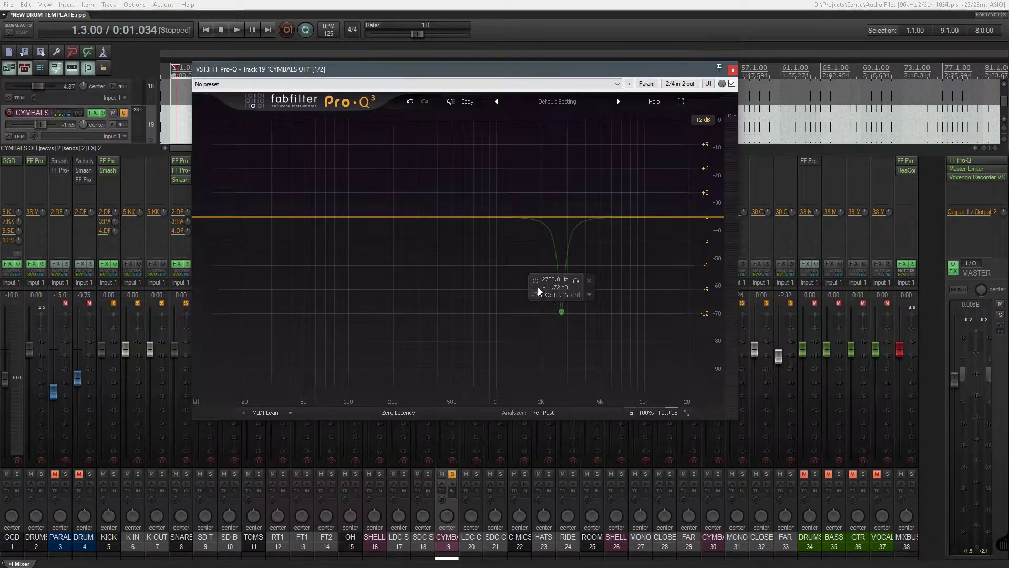
{"action": "key", "text": "space"}
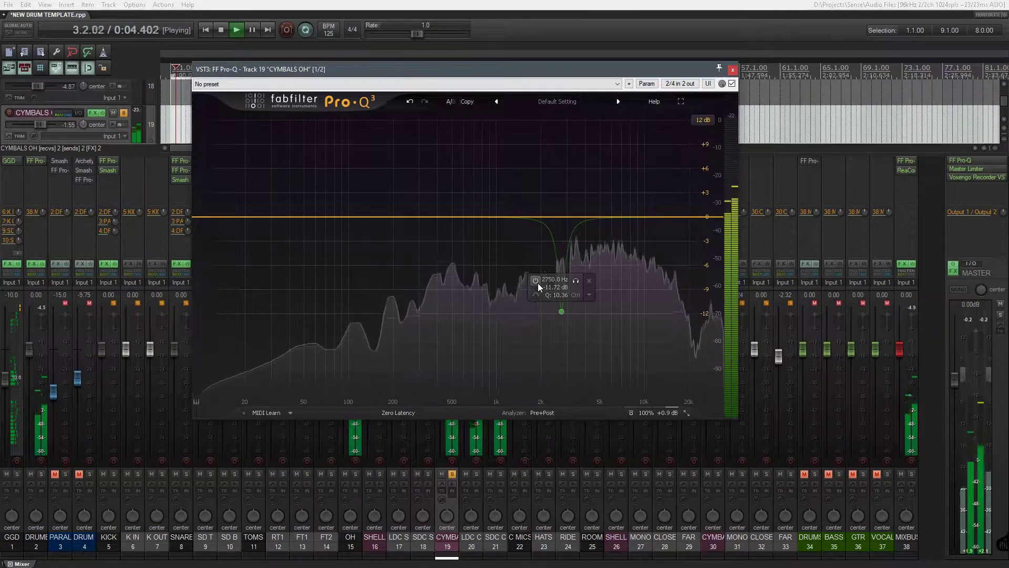
{"action": "key", "text": "space"}
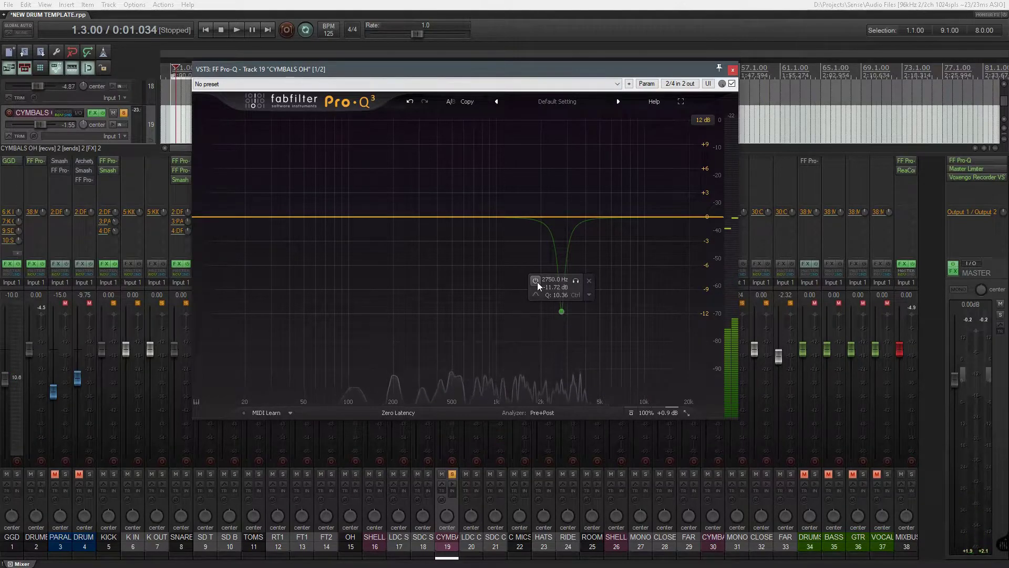
- Switch the 2750 Hz notch band back on, play the cymbals, and briefly solo the band to isolate its frequency range
{"action": "left_click", "coordinate": [537, 281]}
{"action": "key", "text": "space"}
{"action": "left_click", "coordinate": [575, 282]}
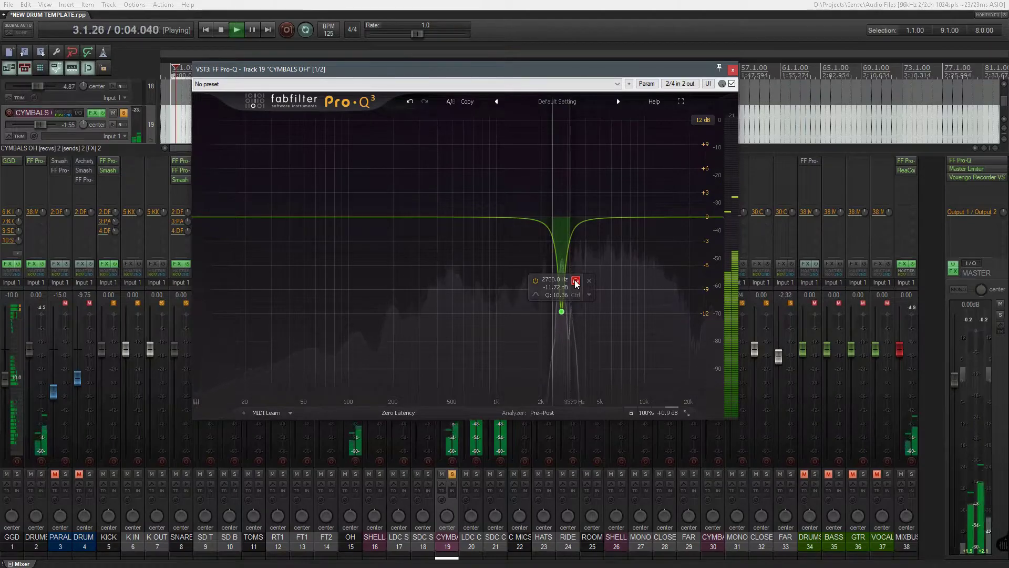
{"action": "left_click", "coordinate": [575, 282]}
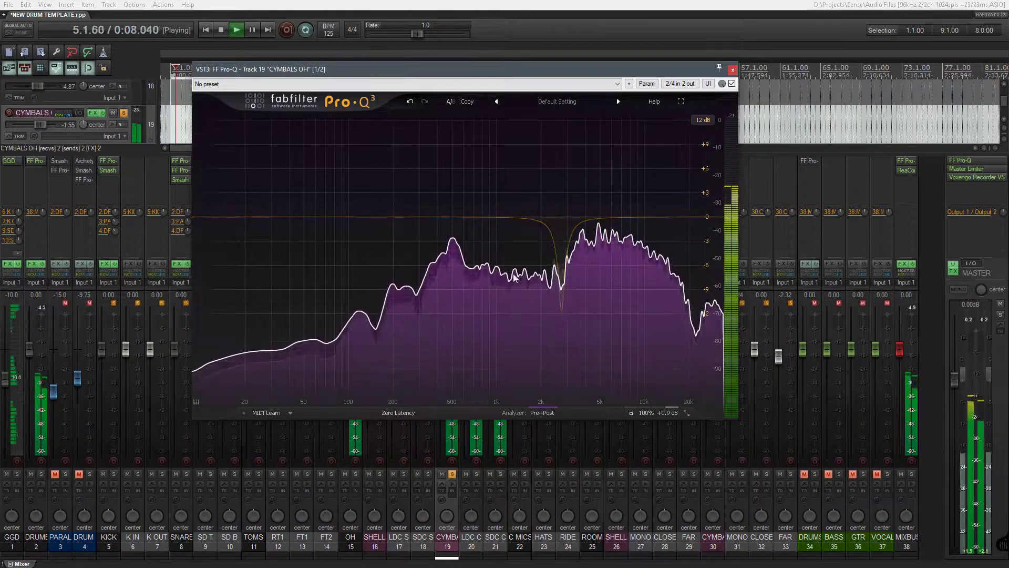
- Compare the cymbals with Pro-Q bypassed and active during playback, leave it enabled, and stop
{"action": "left_click", "coordinate": [732, 84]}
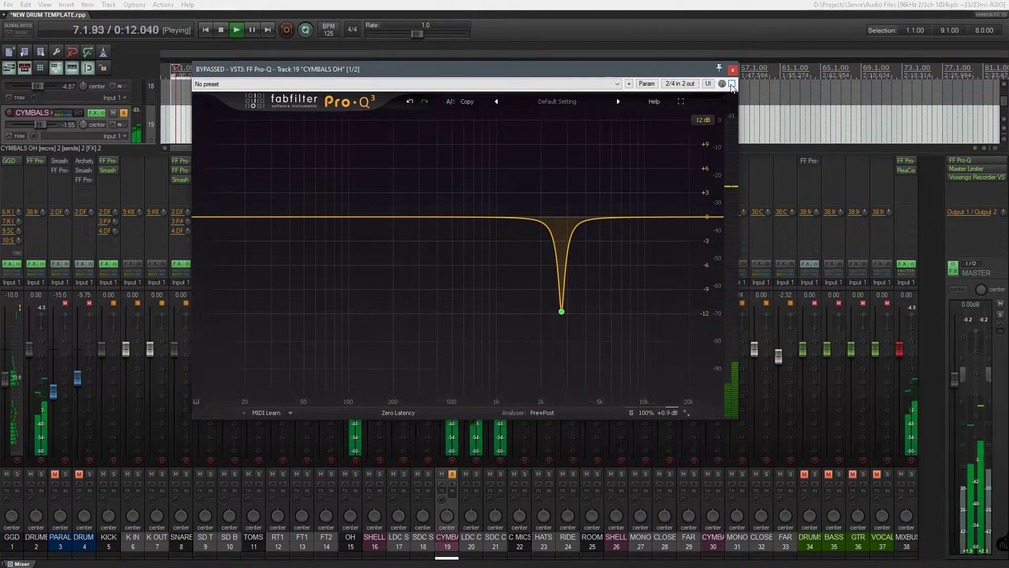
{"action": "left_click", "coordinate": [732, 84]}
{"action": "key", "text": "space"}
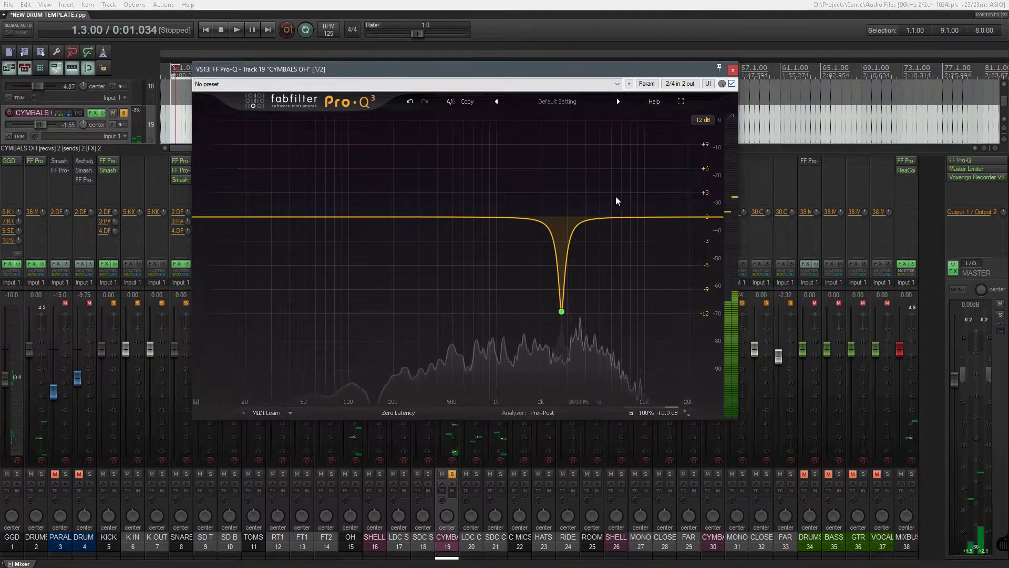
{"action": "mouse_move", "coordinate": [560, 311]}
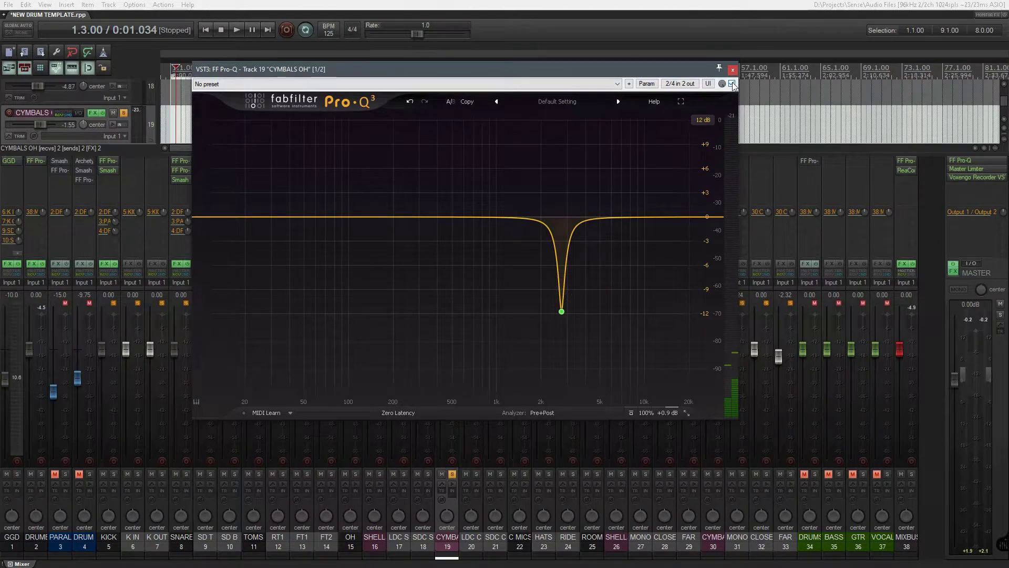
- Play the soloed CYMBALS OH while switching Pro-Q off and back on, stop playback, and close the equalizer
{"action": "mouse_move", "coordinate": [568, 213]}
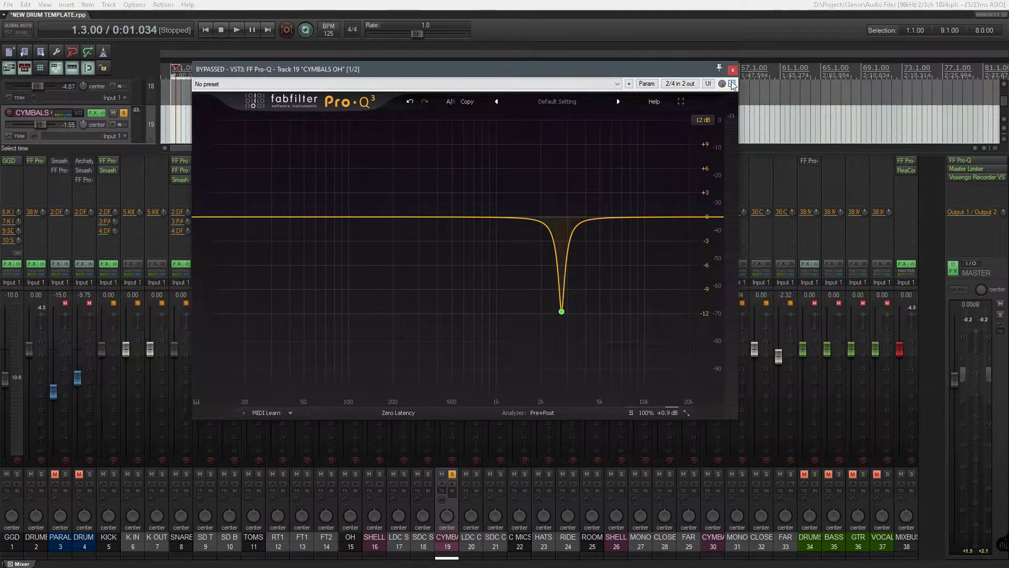
{"action": "key", "text": "space"}
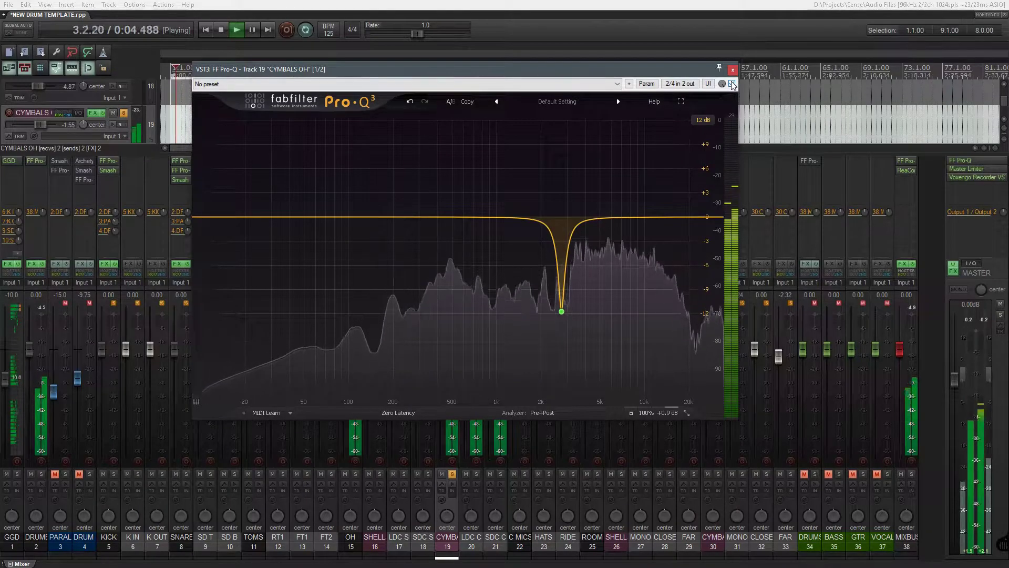
{"action": "left_click", "coordinate": [733, 84]}
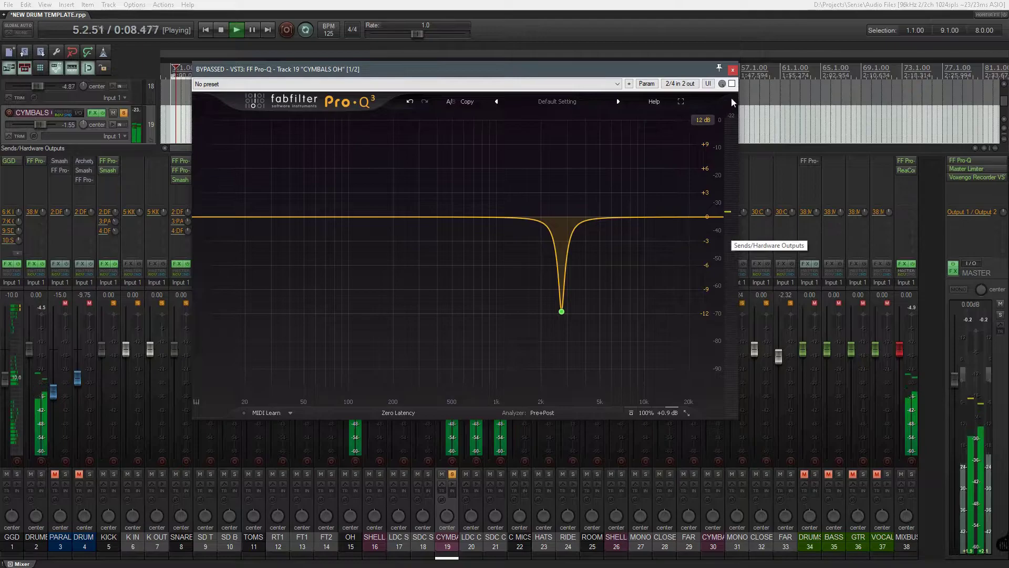
{"action": "left_click", "coordinate": [732, 84]}
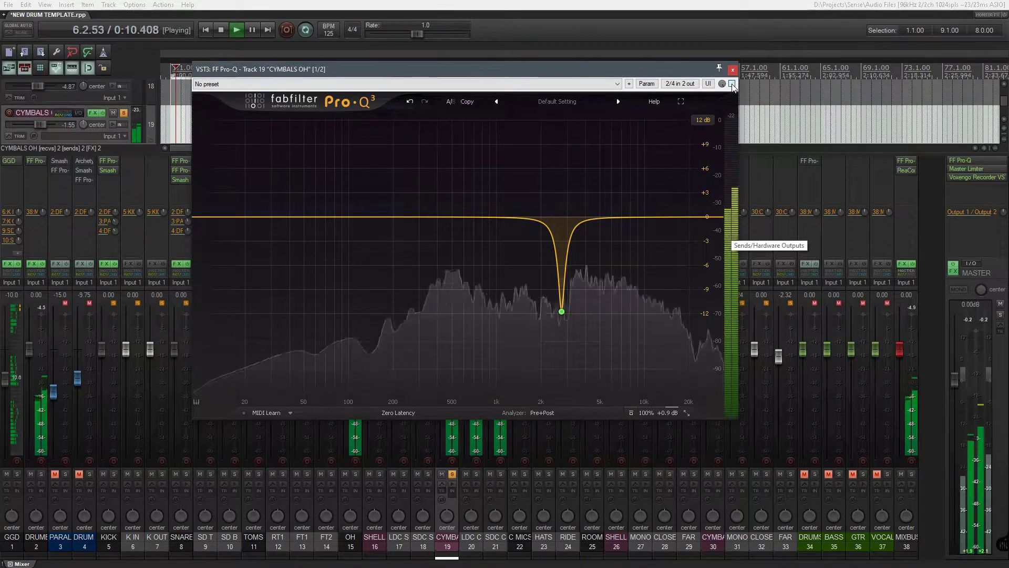
{"action": "key", "text": "space"}
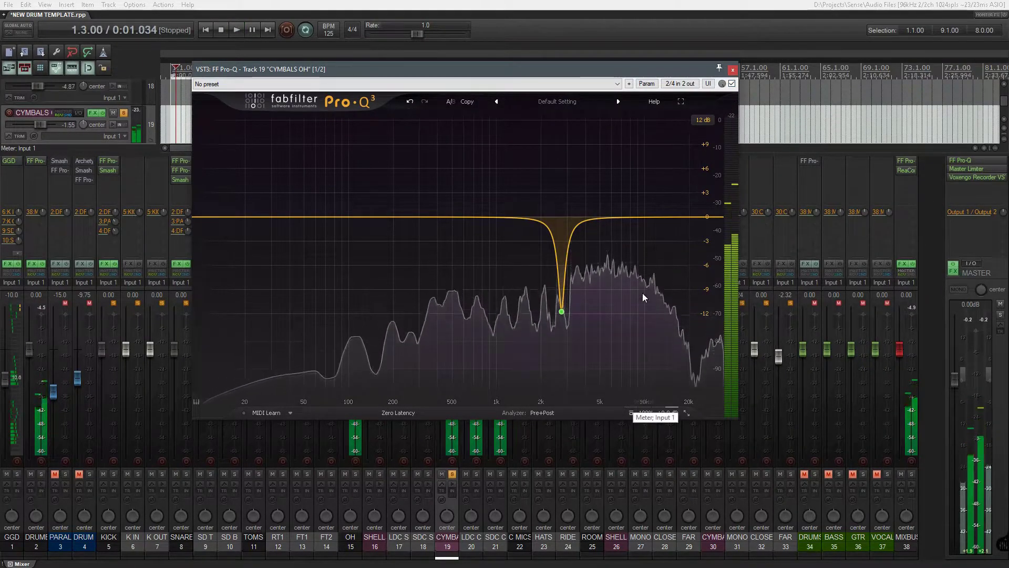
{"action": "left_click", "coordinate": [733, 70]}
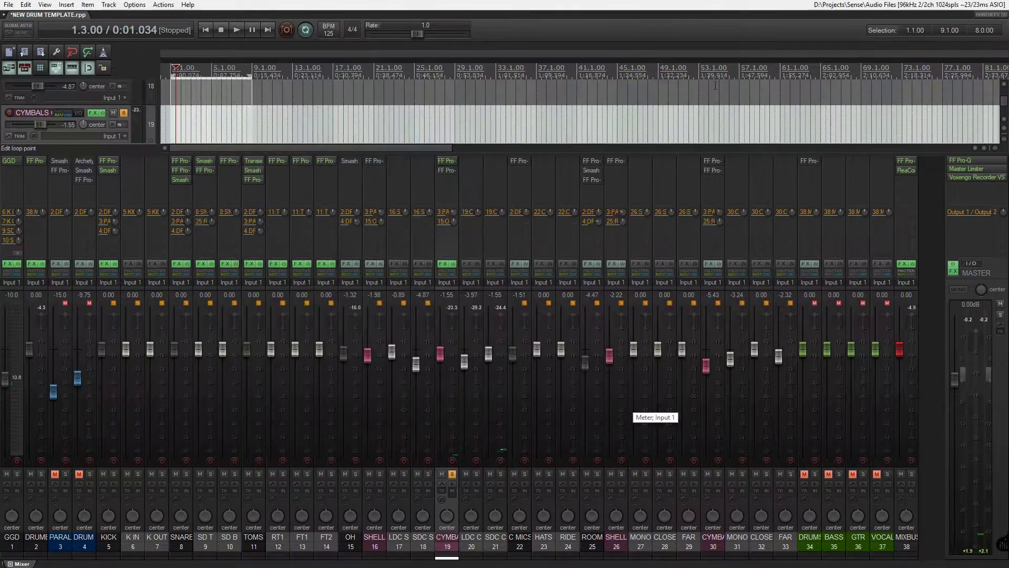
- Solo only CYMBALS R, enable its effects chain, and open its first Pro-Q equalizer
{"action": "left_click", "coordinate": [713, 541]}
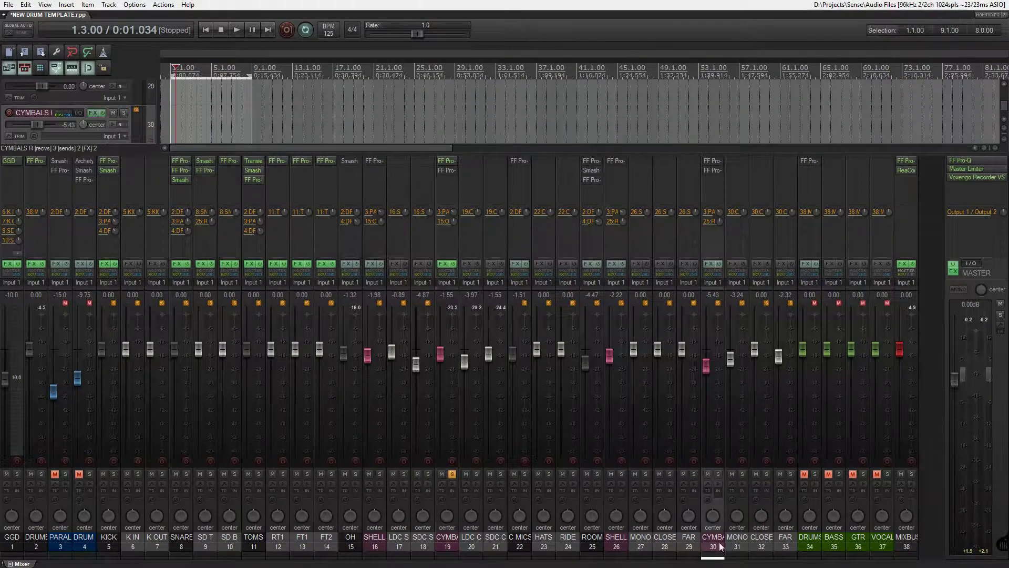
{"action": "left_click", "coordinate": [718, 474]}
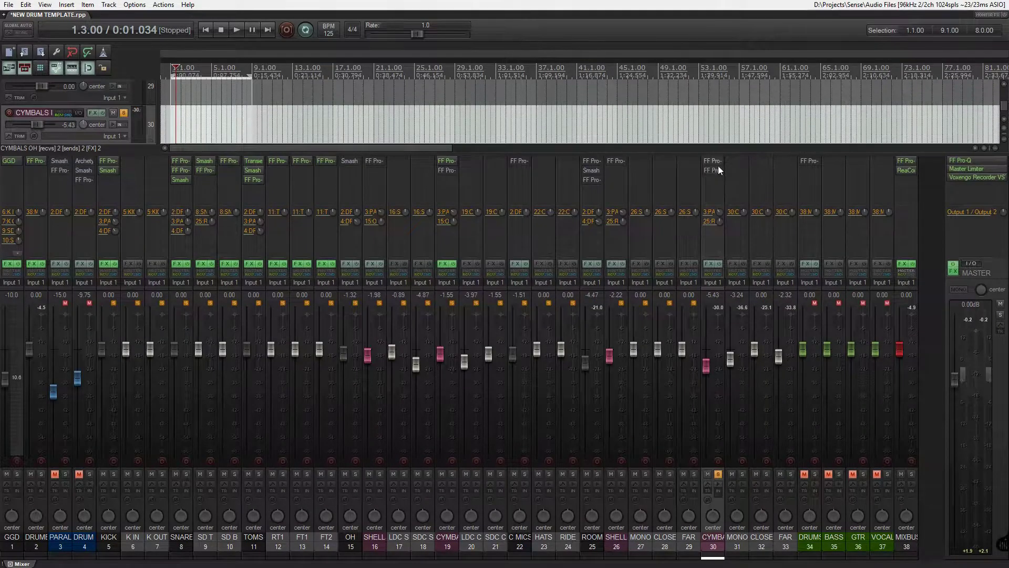
{"action": "left_click", "coordinate": [720, 264]}
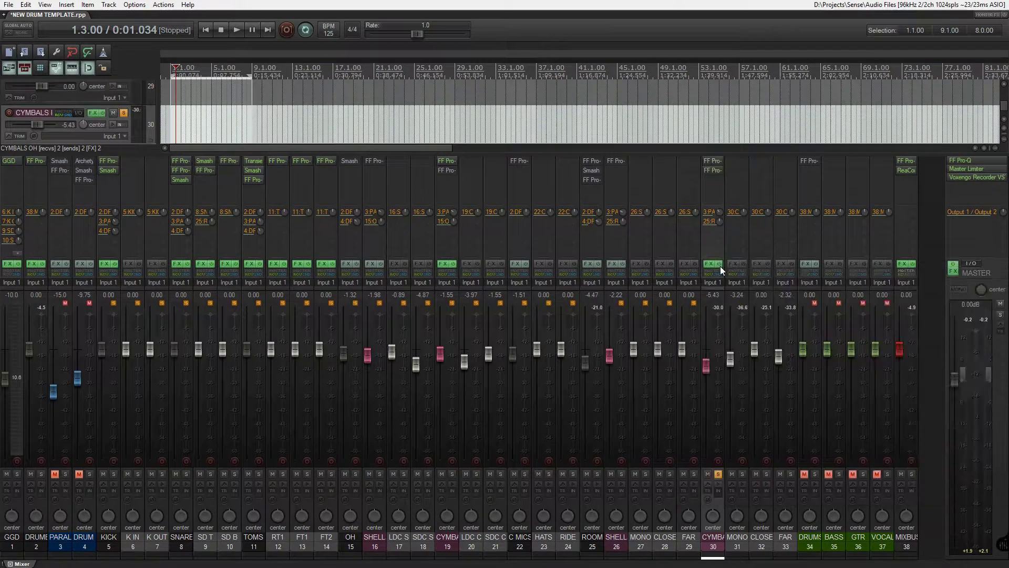
{"action": "left_click", "coordinate": [713, 160]}
{"action": "left_click_drag", "start_coordinate": [622, 67], "coordinate": [683, 111]}
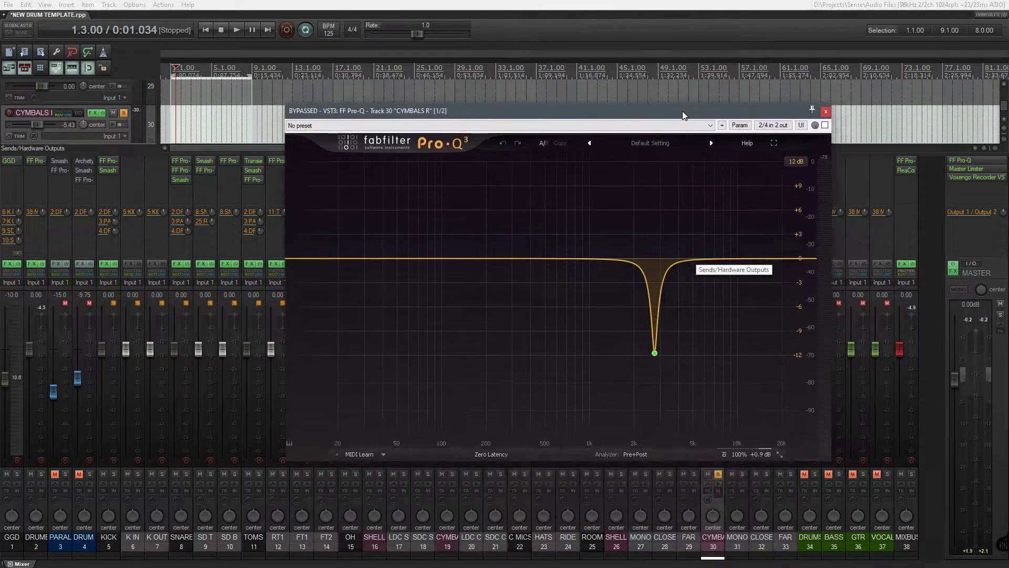
- Compare CYMBALS R with Pro-Q bypassed and active during playback, leave the equalizer enabled, and stop
{"action": "key", "text": "space"}
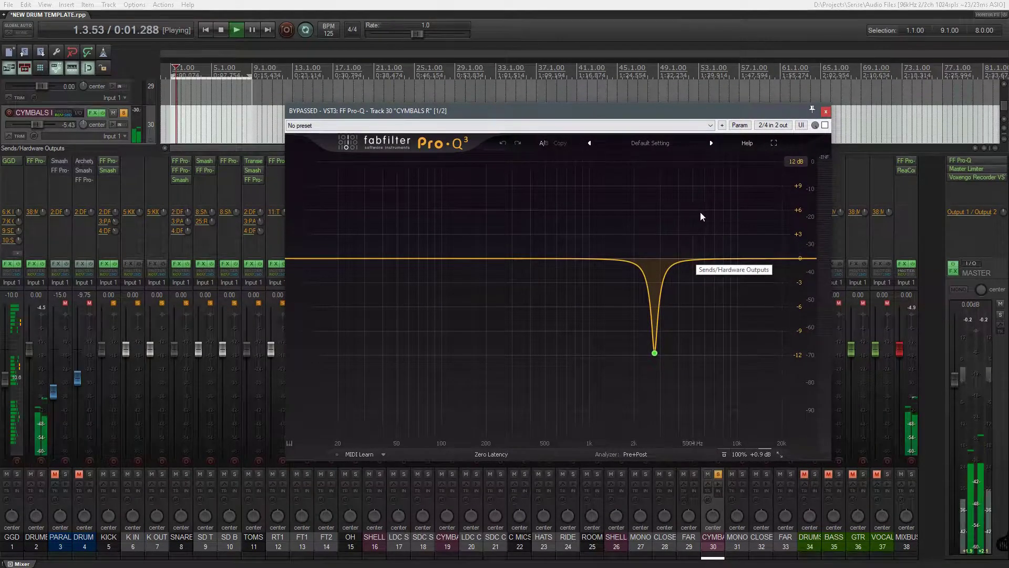
{"action": "left_click", "coordinate": [824, 126]}
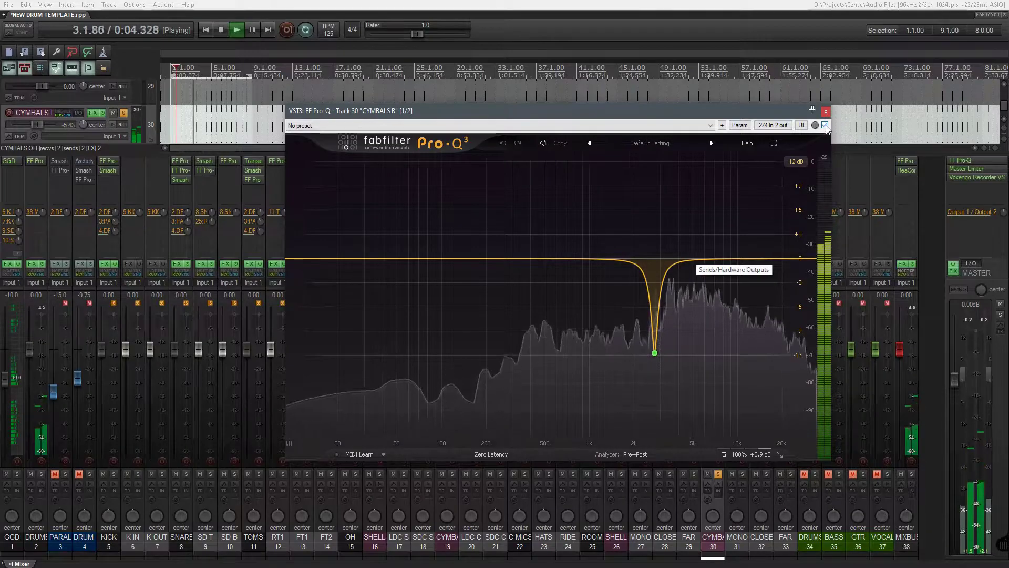
{"action": "left_click", "coordinate": [826, 126]}
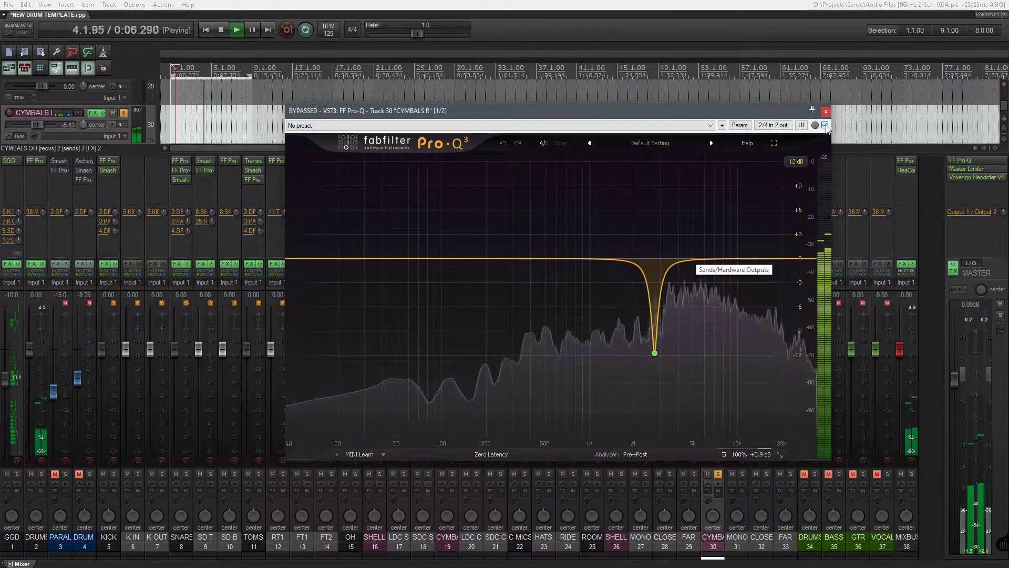
{"action": "left_click", "coordinate": [825, 126]}
{"action": "key", "text": "space"}
- Deepen the 2750 Hz notch band on CYMBALS R to -12.05 dB and close the equalizer
{"action": "mouse_move", "coordinate": [656, 353]}
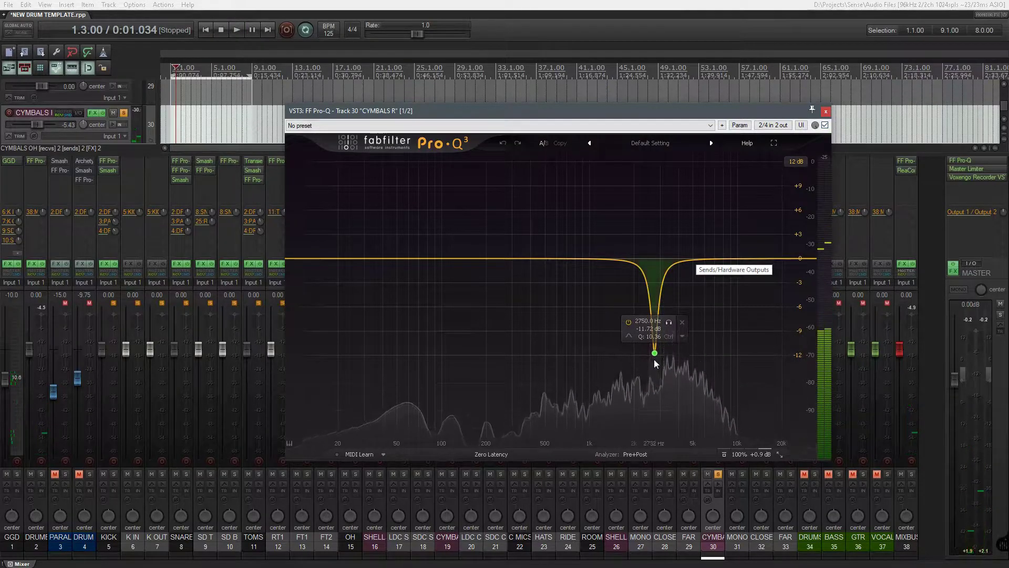
{"action": "left_click_drag", "start_coordinate": [656, 354], "coordinate": [657, 359]}
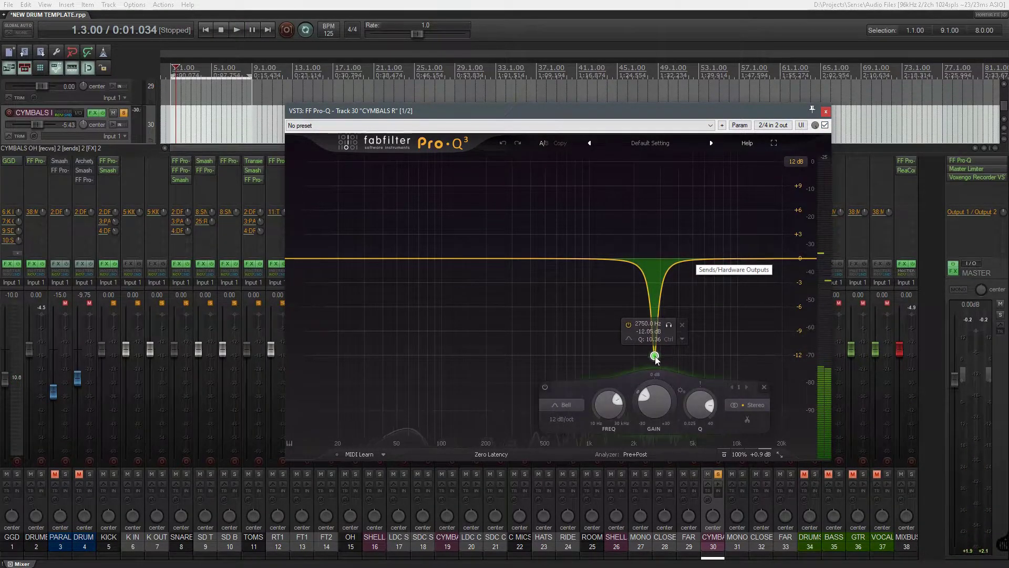
{"action": "left_click", "coordinate": [826, 111]}
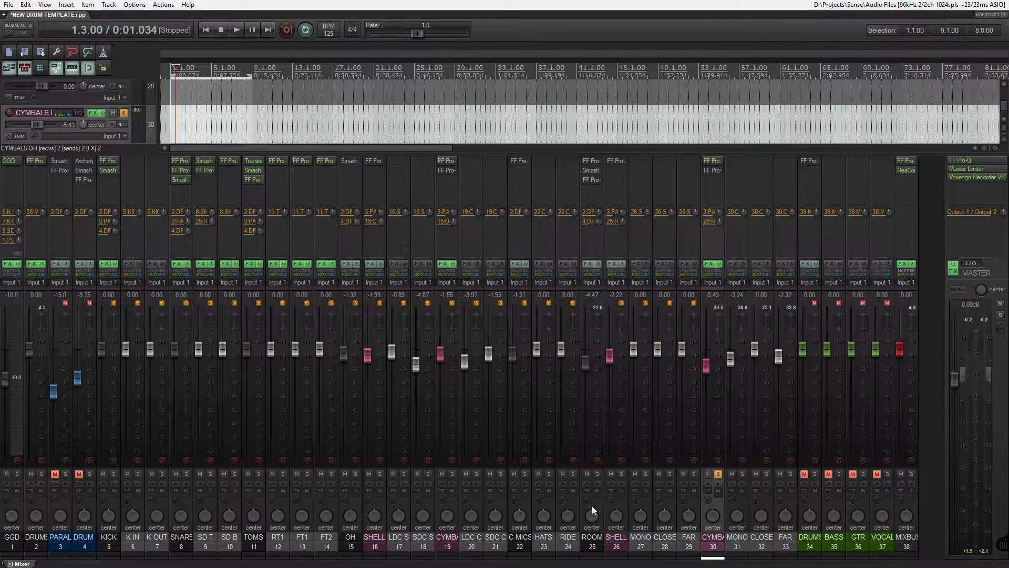
- Unsolo CYMBALS R, solo CYMBALS OH, and open the second Pro-Q in its effects chain
{"action": "left_click", "coordinate": [719, 473]}
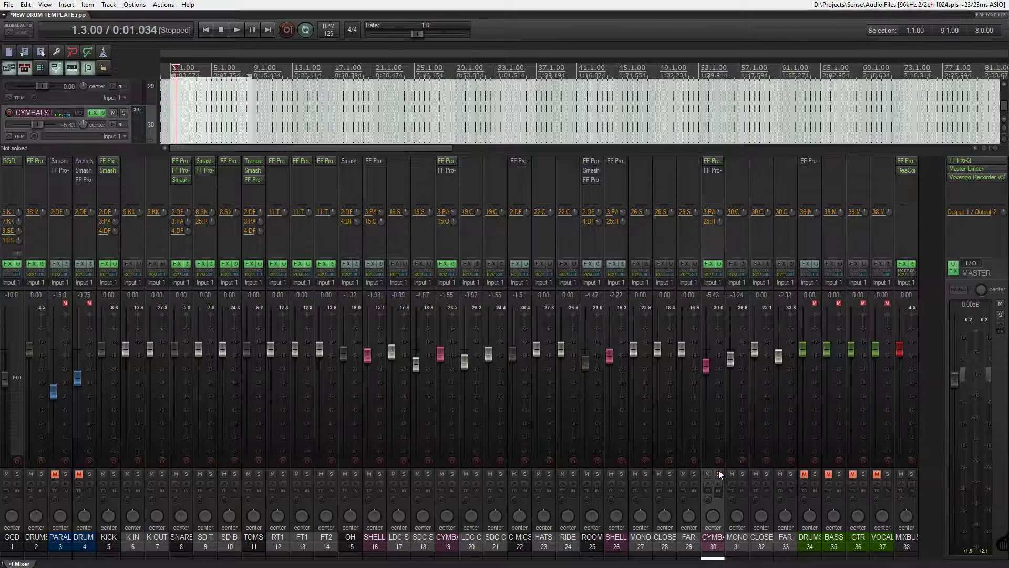
{"action": "left_click", "coordinate": [452, 473]}
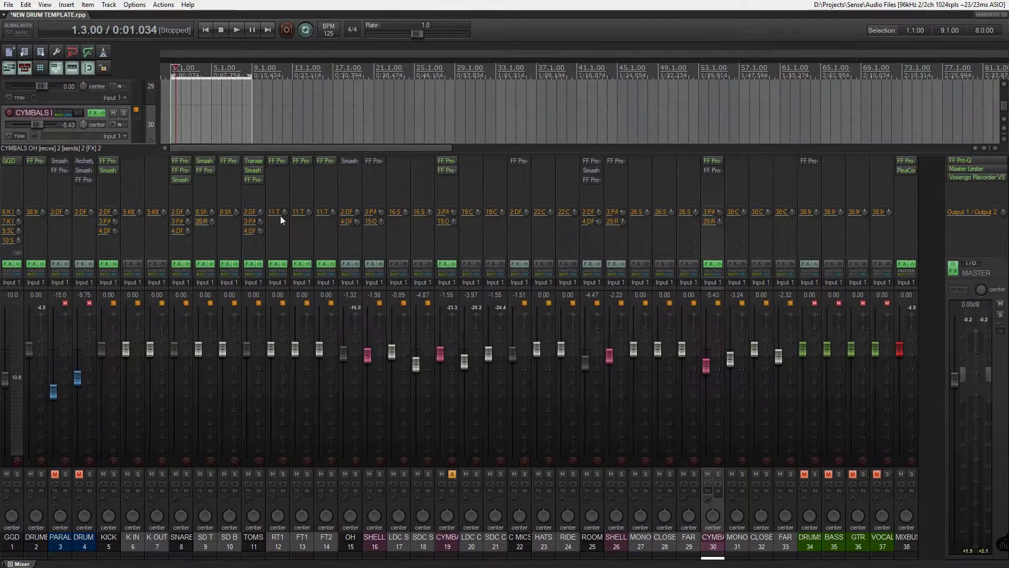
{"action": "left_click", "coordinate": [446, 166]}
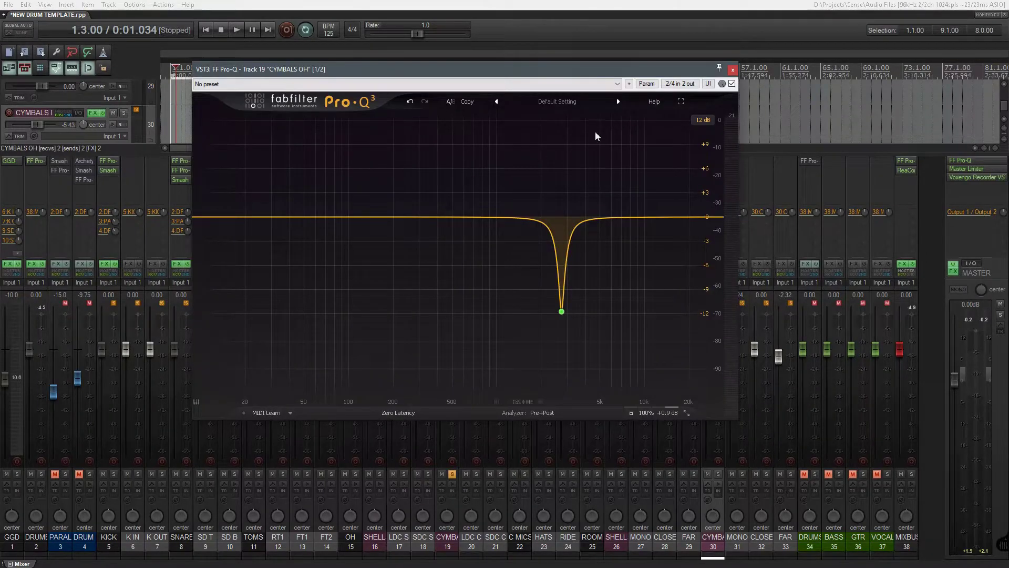
{"action": "left_click", "coordinate": [738, 63]}
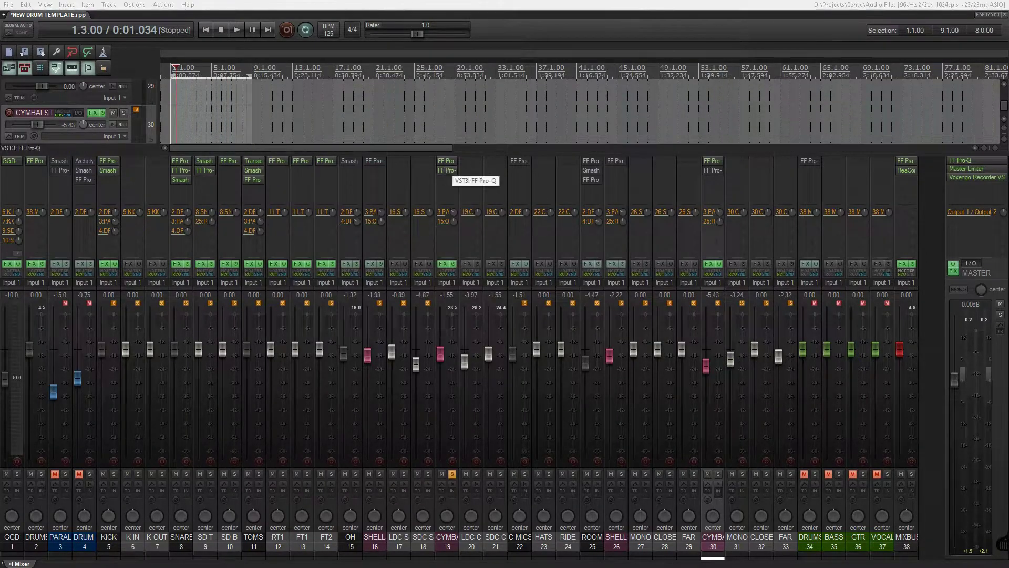
{"action": "left_click", "coordinate": [444, 168]}
{"action": "left_click_drag", "start_coordinate": [500, 103], "coordinate": [529, 103]}
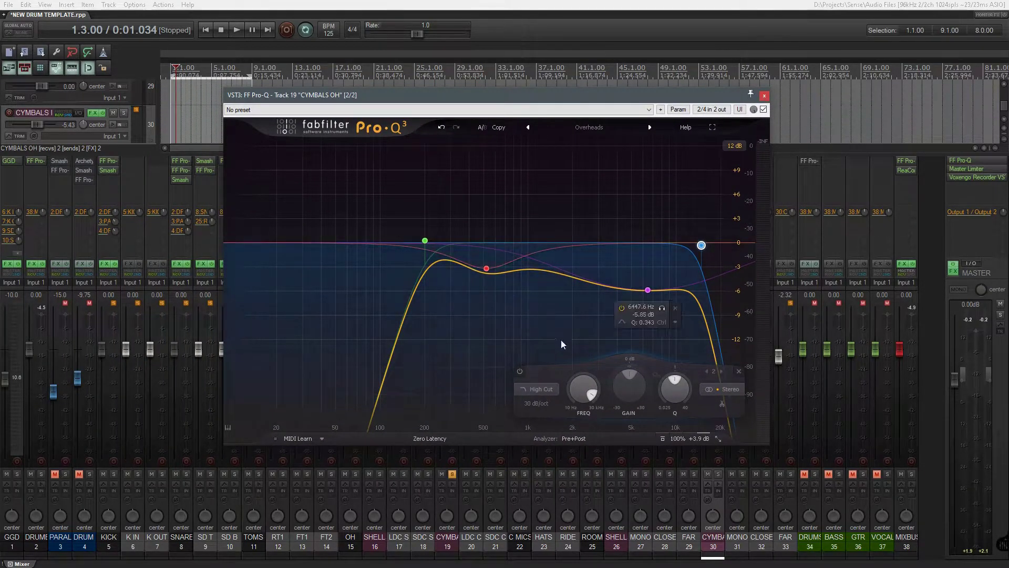
- Audition the soloed low-cut band during playback, shift its frequency to 196.26 Hz, and end the band solo
{"action": "left_click", "coordinate": [440, 211]}
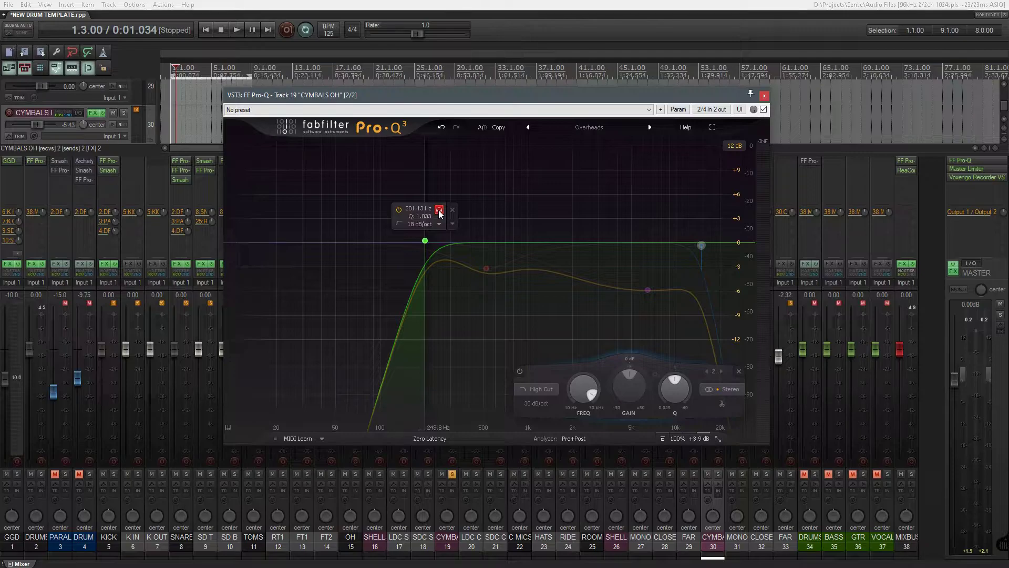
{"action": "key", "text": "space"}
{"action": "key", "text": "space"}
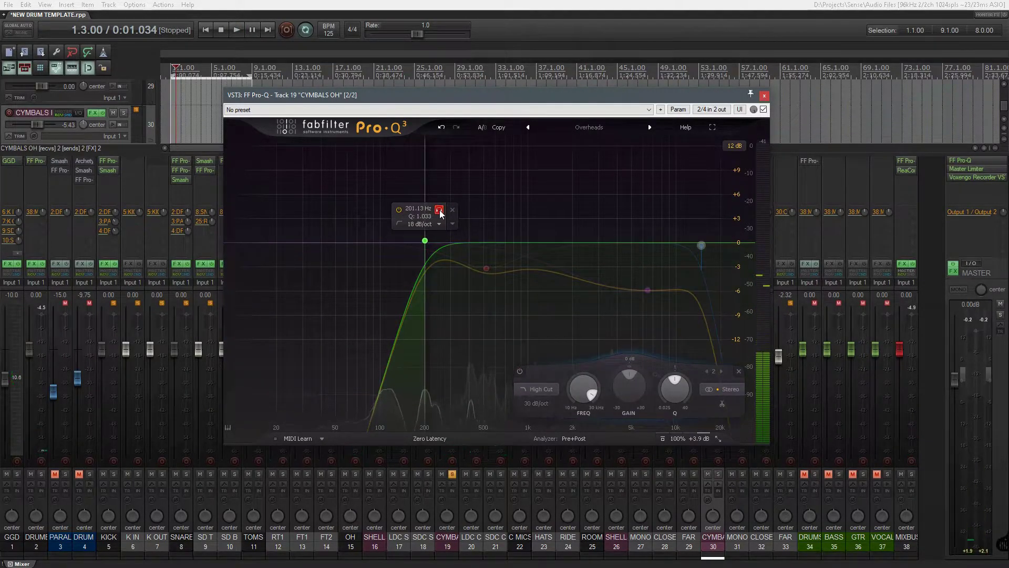
{"action": "left_click_drag", "start_coordinate": [440, 213], "coordinate": [437, 212]}
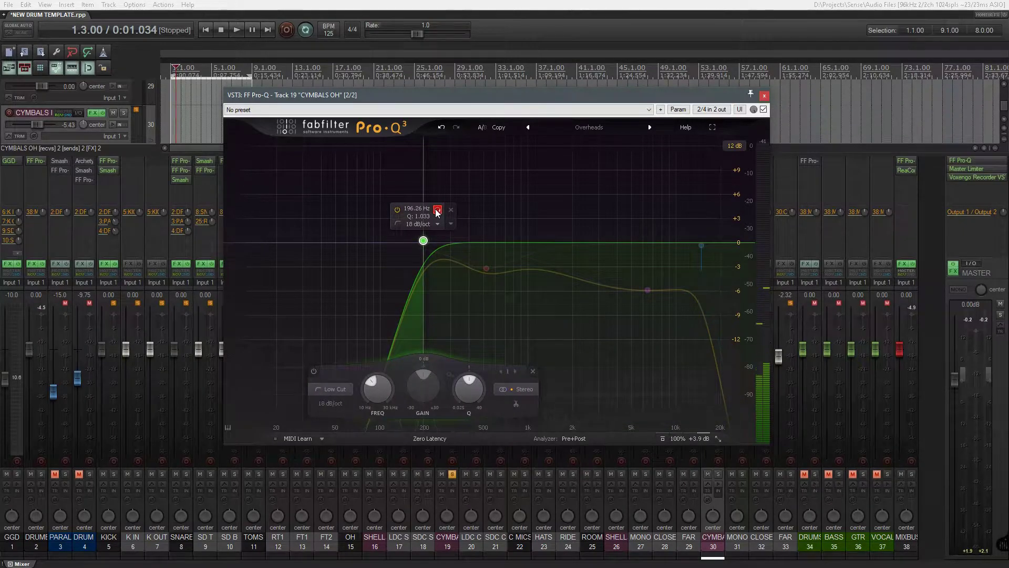
{"action": "key", "text": "space"}
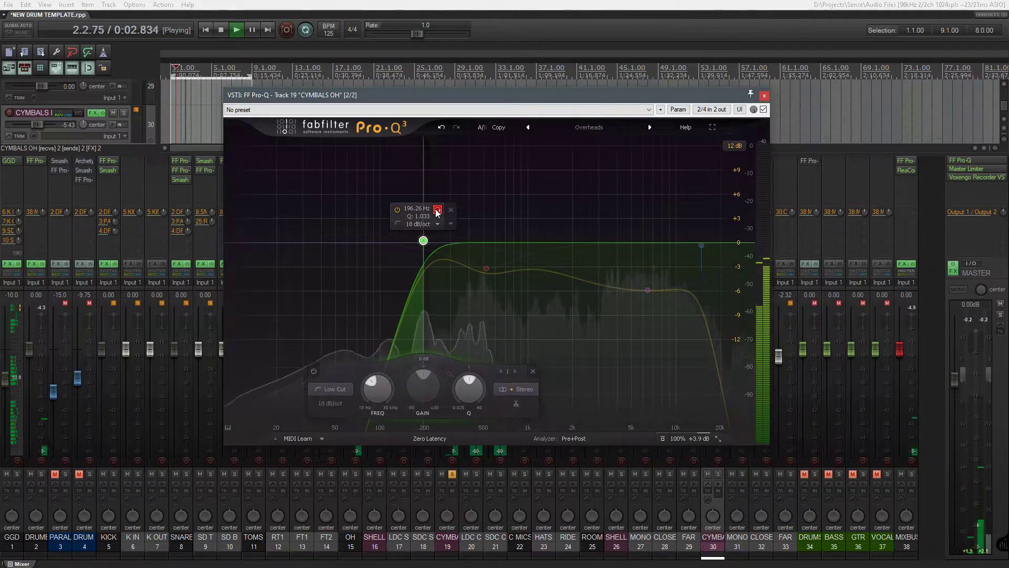
{"action": "key", "text": "space"}
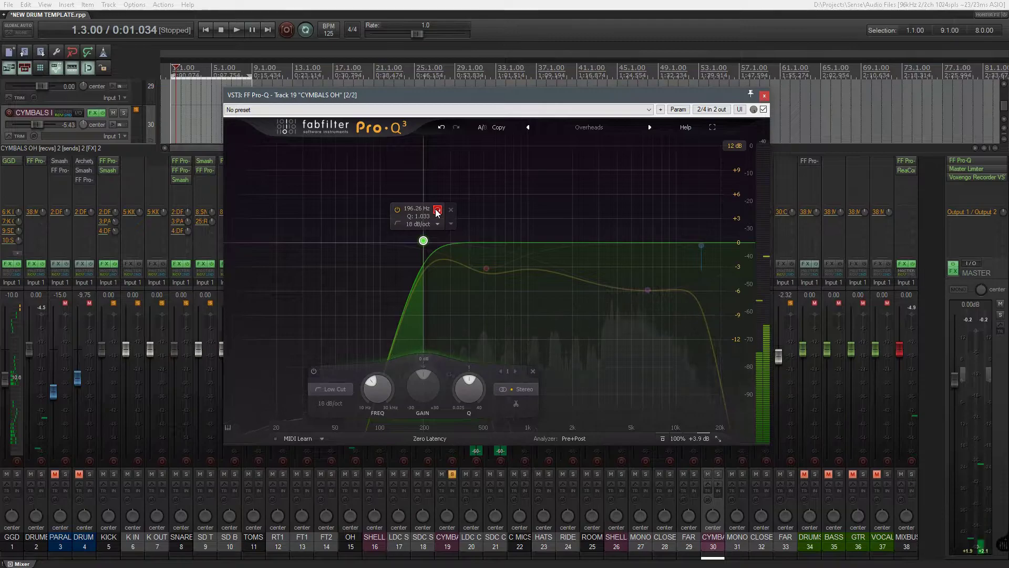
{"action": "left_click", "coordinate": [437, 210]}
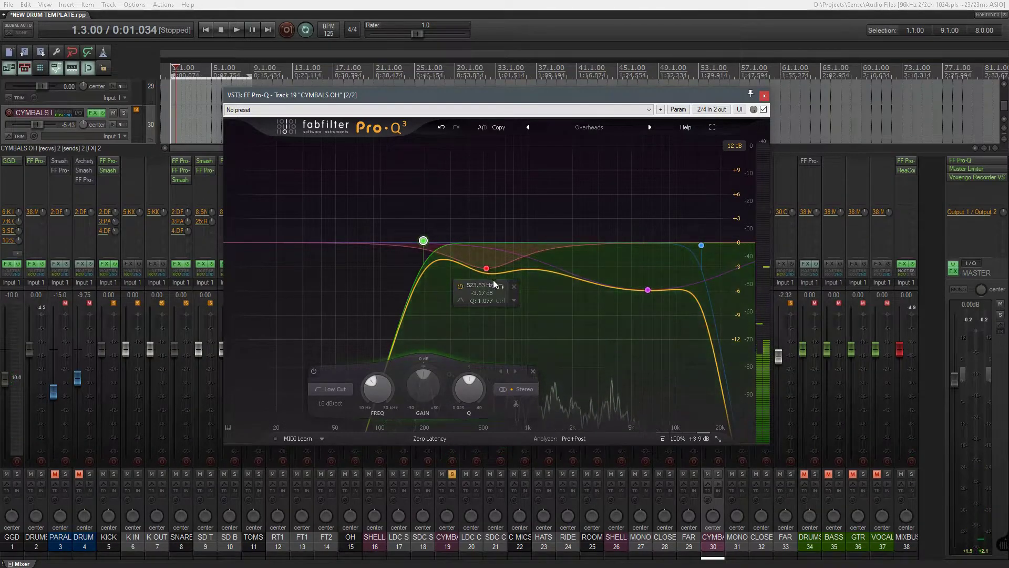
- Briefly solo and play the 523.63 Hz bell band to hear the low mids it cuts
{"action": "left_click", "coordinate": [500, 287]}
{"action": "key", "text": "space"}
{"action": "key", "text": "space"}
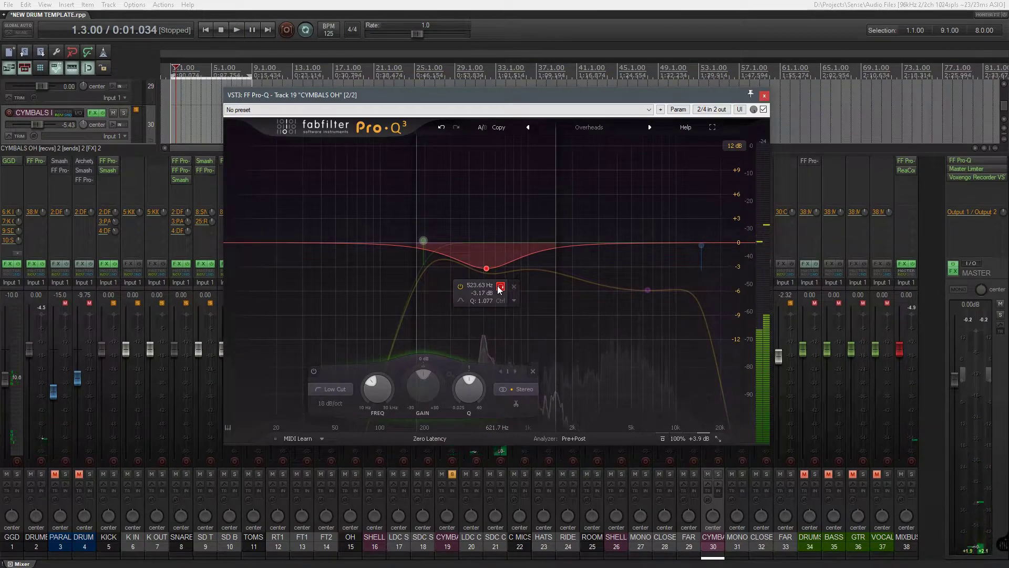
{"action": "left_click", "coordinate": [500, 287]}
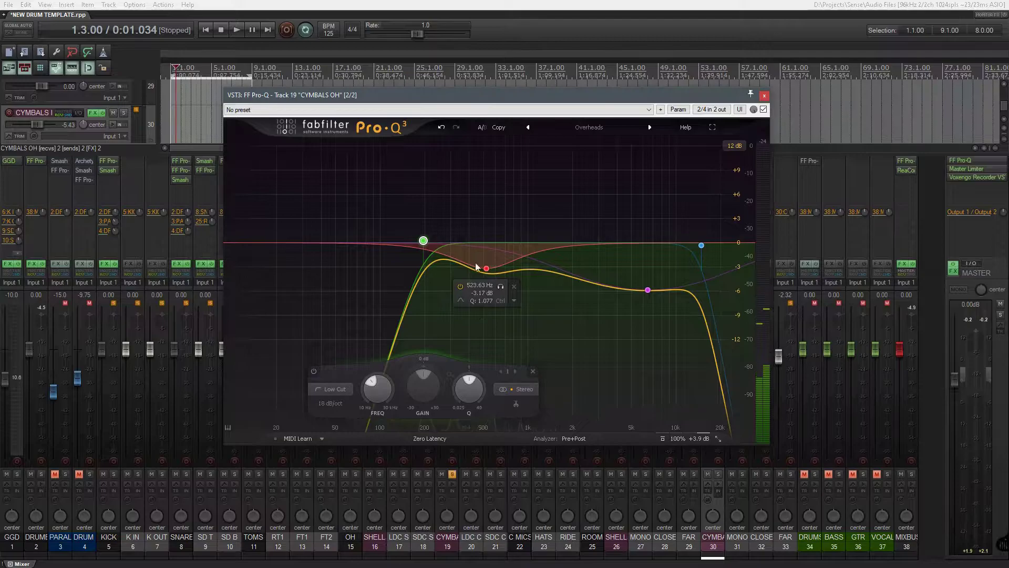
- Repeatedly solo and play the 14848 Hz high-cut band to hear the top end it removes
{"action": "mouse_move", "coordinate": [649, 291]}
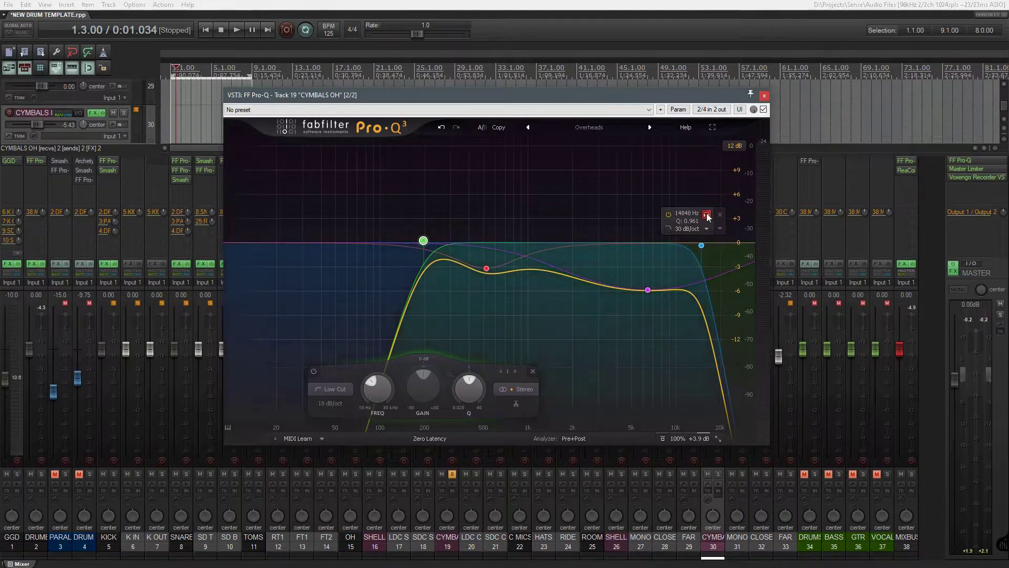
{"action": "left_click", "coordinate": [707, 215]}
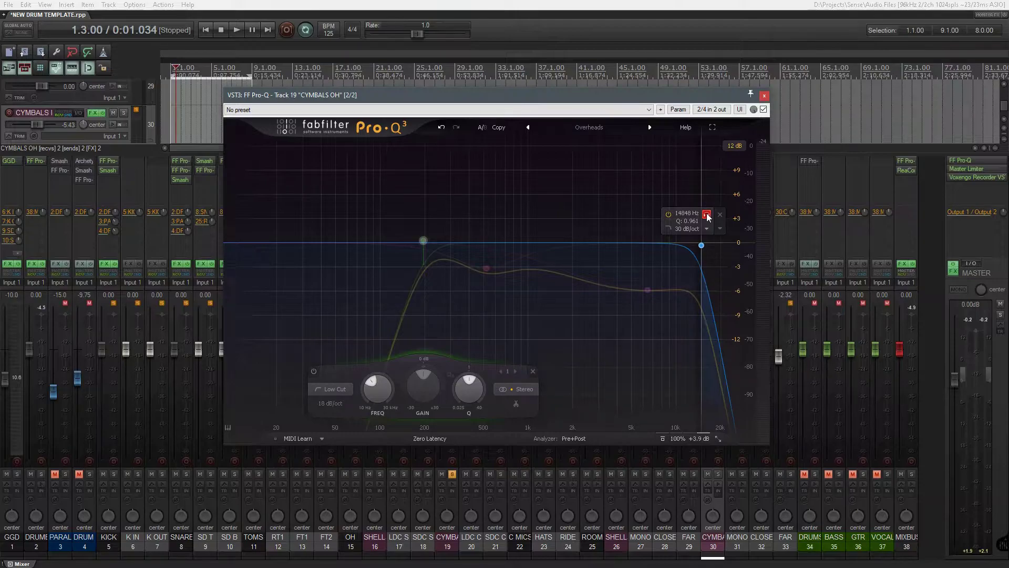
{"action": "key", "text": "space"}
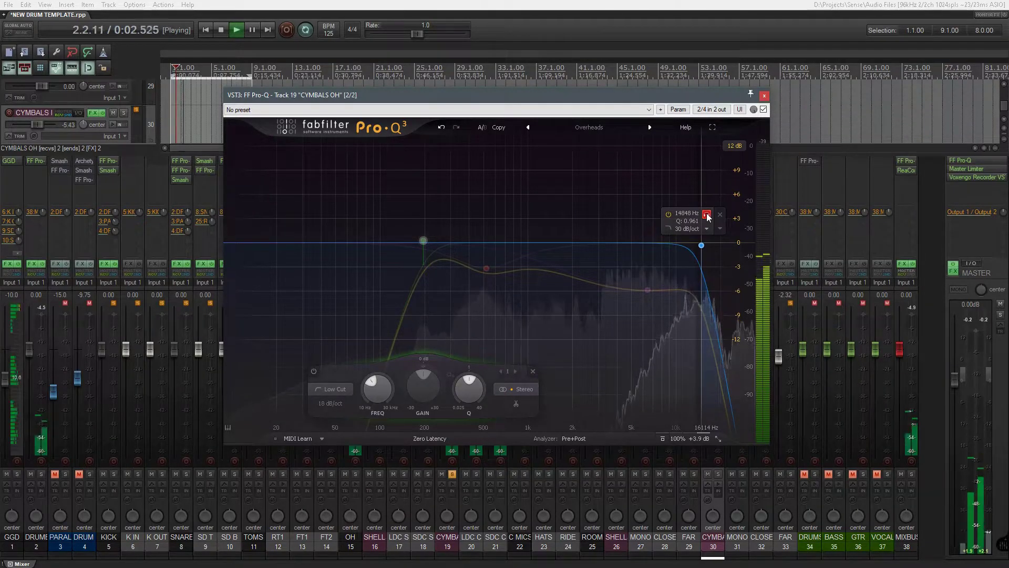
{"action": "key", "text": "space"}
{"action": "key", "text": "space"}
{"action": "key", "text": "space"}
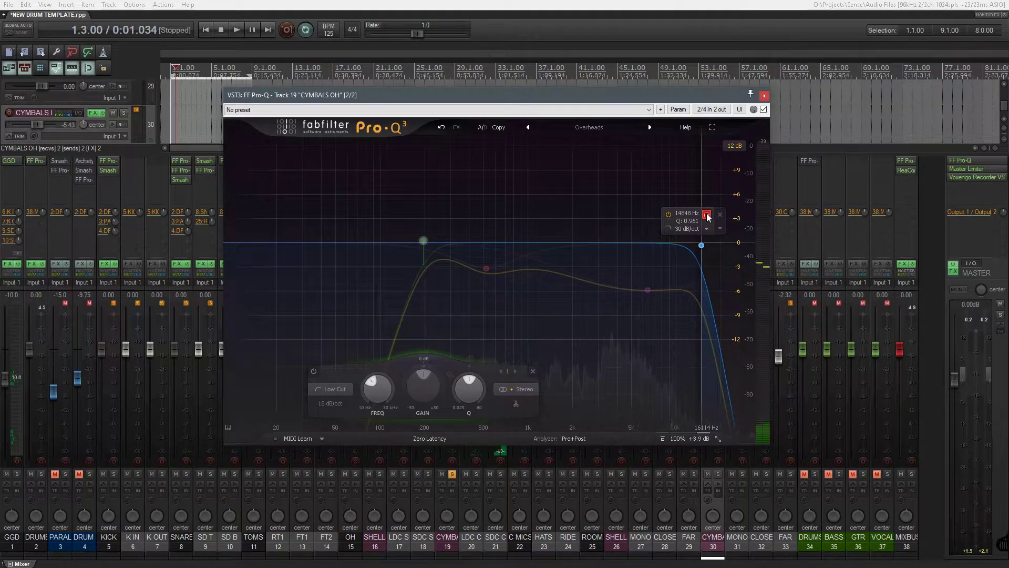
{"action": "left_click", "coordinate": [707, 215]}
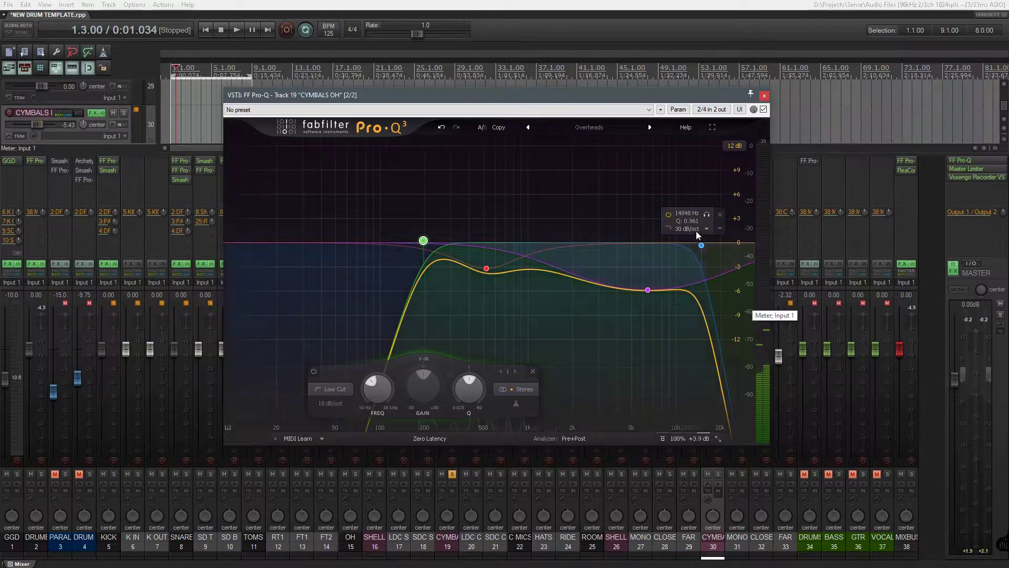
{"action": "left_click", "coordinate": [707, 215]}
{"action": "key", "text": "space"}
{"action": "key", "text": "space"}
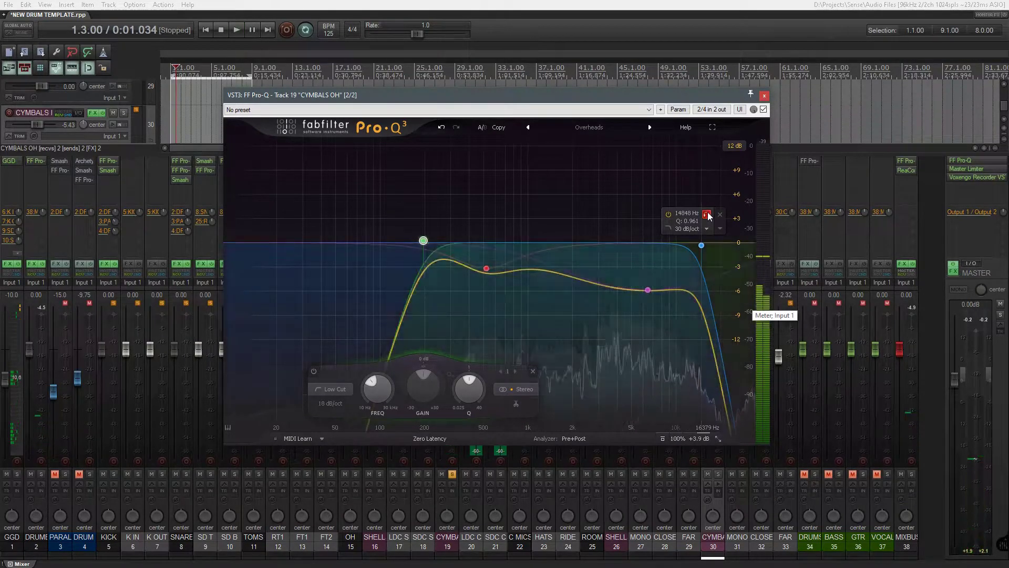
- Solo the 6447.6 Hz bell band and start playback to hear the range it cuts
{"action": "left_click", "coordinate": [662, 308]}
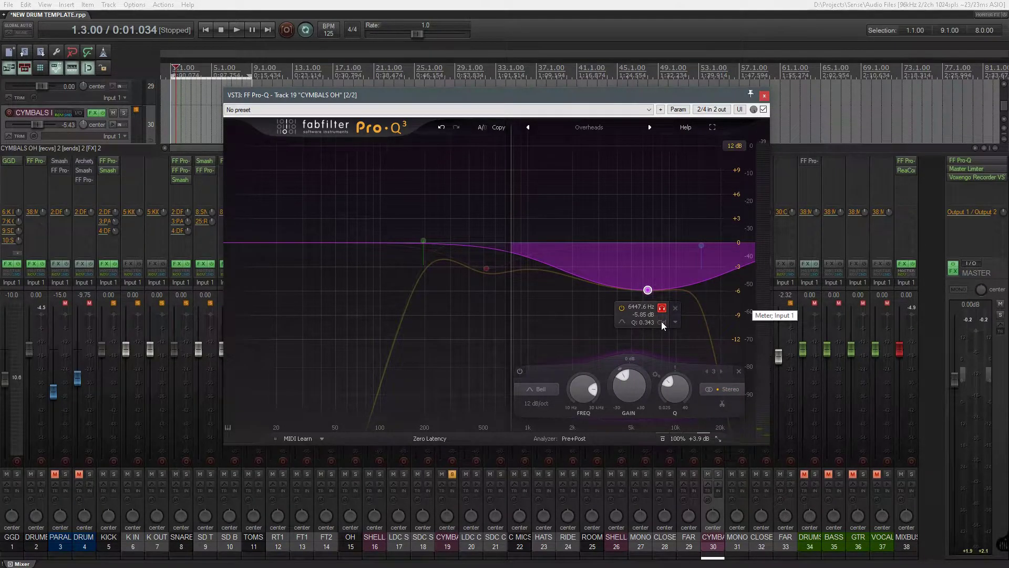
{"action": "key", "text": "space"}
{"action": "left_click_drag", "start_coordinate": [662, 321], "coordinate": [661, 321]}
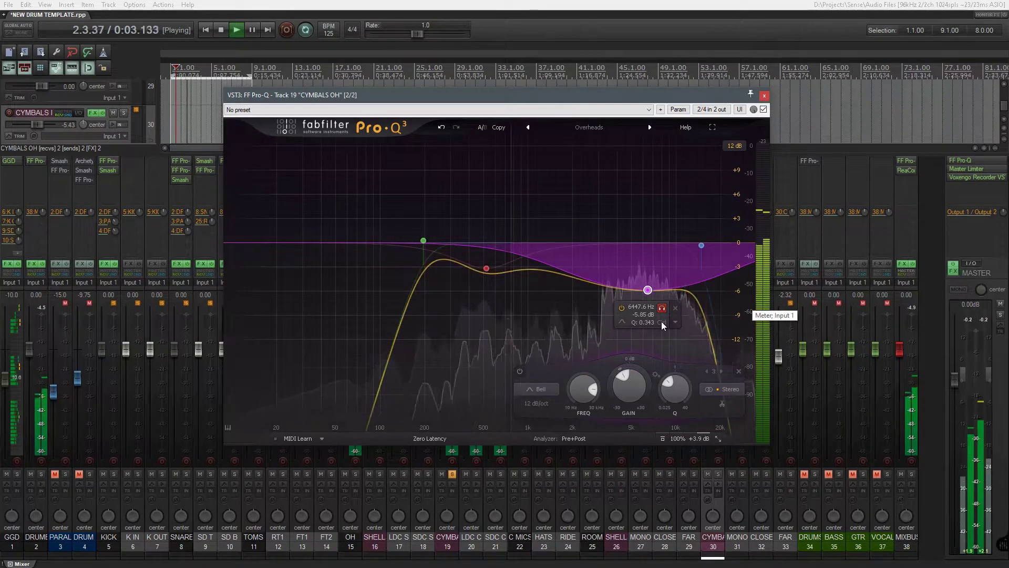
- Compare the CYMBALS OH Pro-Q bypassed and active during playback, and close its window
{"action": "left_click", "coordinate": [764, 109]}
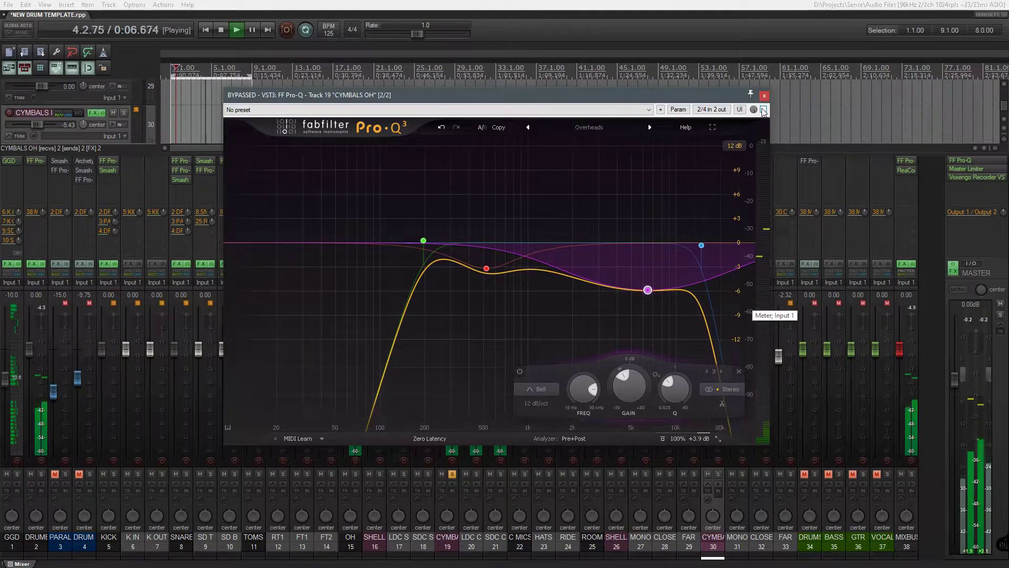
{"action": "left_click", "coordinate": [764, 109]}
{"action": "key", "text": "space"}
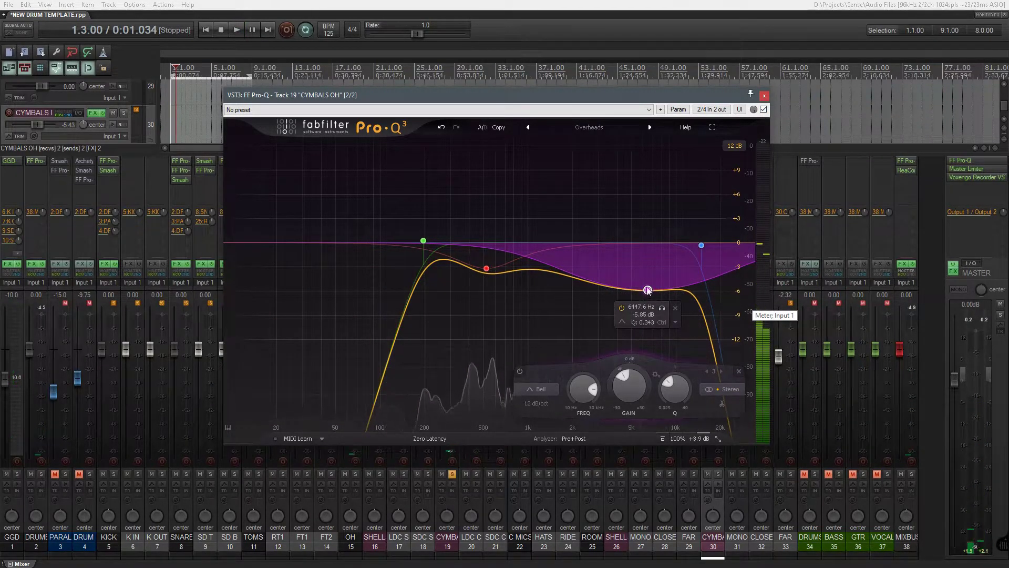
{"action": "left_click", "coordinate": [765, 95]}
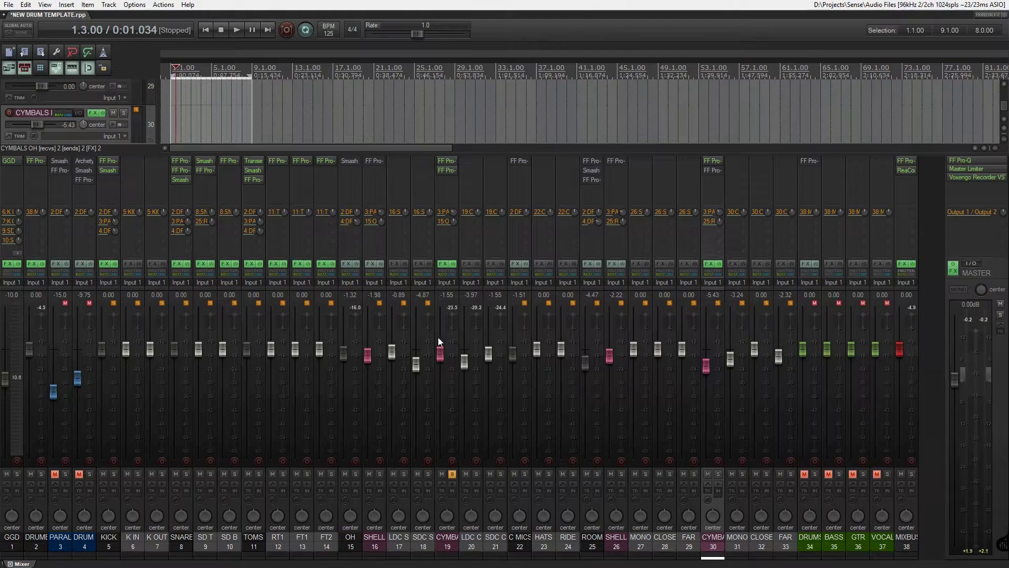
- Point out CYMBALS OH and its LDC C and SDC C tracks by selecting them, and unsolo CYMBALS OH
{"action": "left_click", "coordinate": [449, 542]}
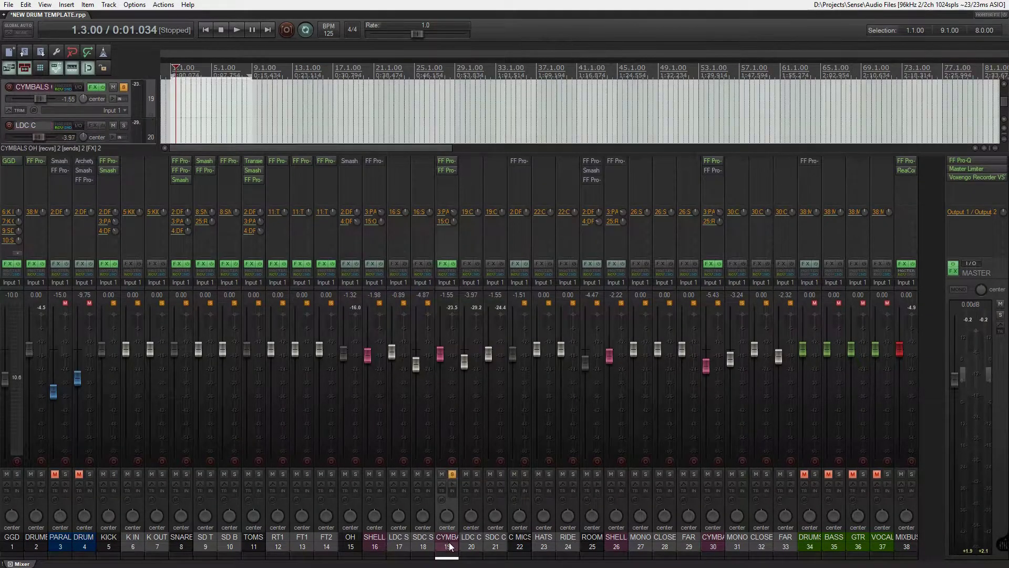
{"action": "left_click", "coordinate": [476, 549]}
{"action": "left_click", "coordinate": [494, 551]}
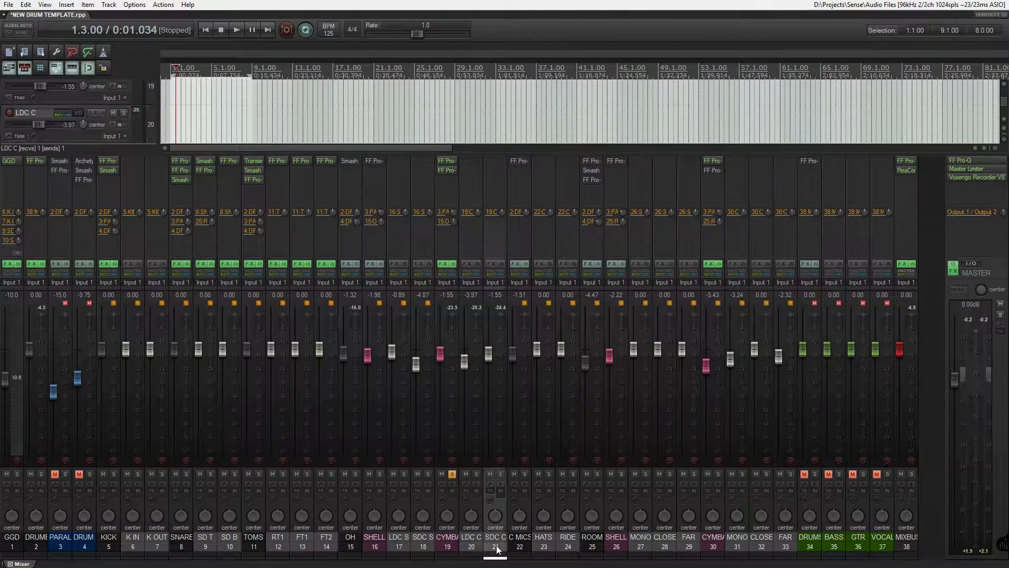
{"action": "left_click", "coordinate": [450, 549]}
{"action": "left_click", "coordinate": [453, 474]}
- Select the LDC S and SDC S tracks in turn, and solo the SHELLS OH bus they feed
{"action": "left_click", "coordinate": [399, 541]}
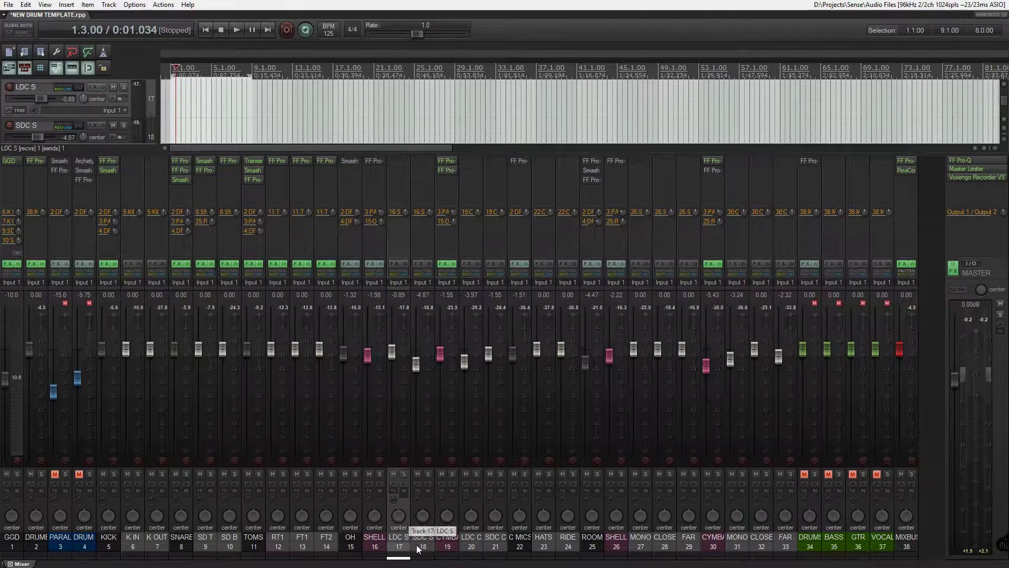
{"action": "left_click", "coordinate": [421, 547]}
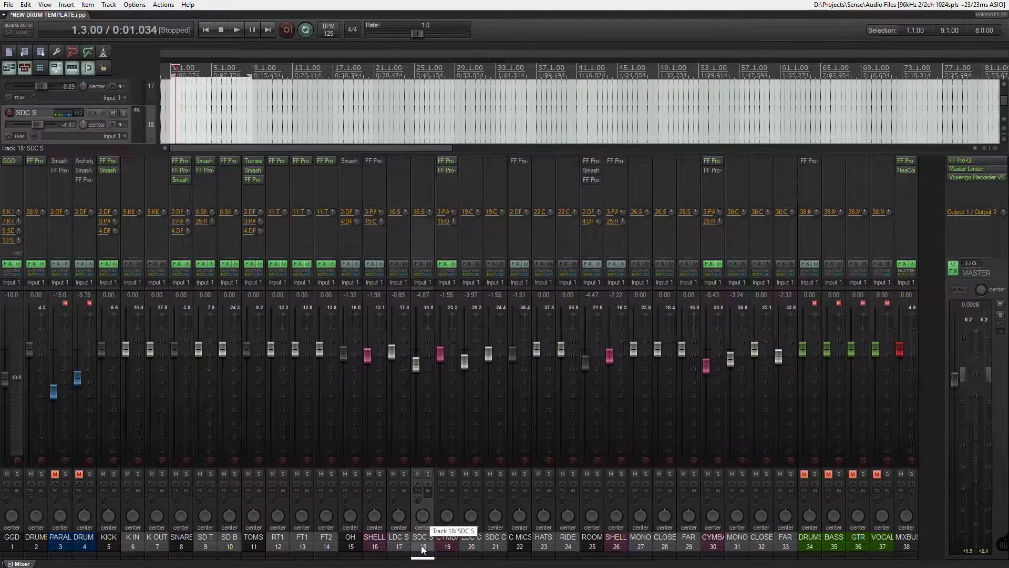
{"action": "left_click", "coordinate": [380, 546]}
{"action": "left_click", "coordinate": [382, 474]}
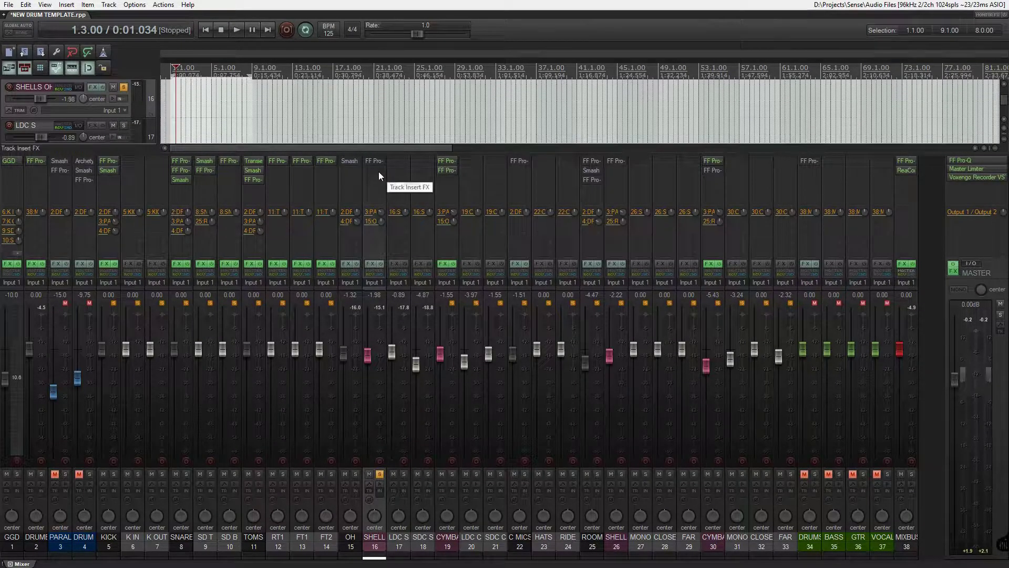
- Enable the effects chain on SHELLS OH during playback and open its Pro-Q
{"action": "key", "text": "space"}
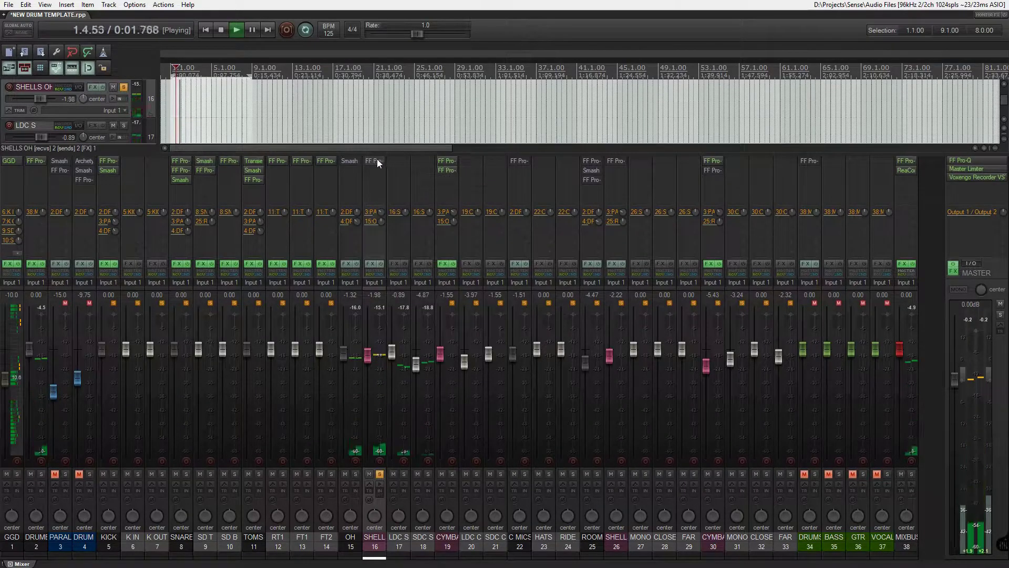
{"action": "left_click", "coordinate": [380, 264]}
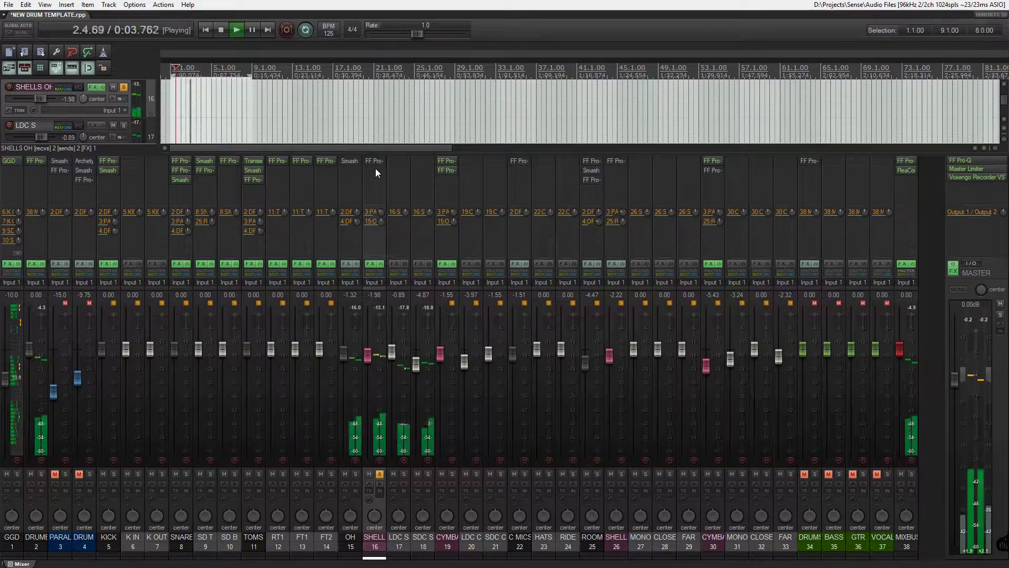
{"action": "left_click", "coordinate": [374, 161]}
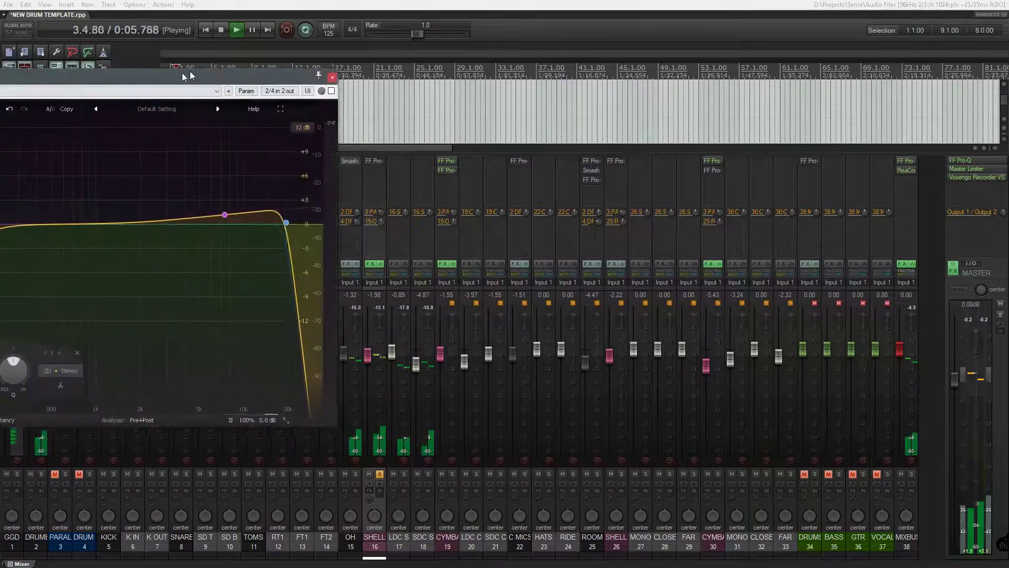
{"action": "left_click_drag", "start_coordinate": [160, 86], "coordinate": [646, 118]}
{"action": "key", "text": "space"}
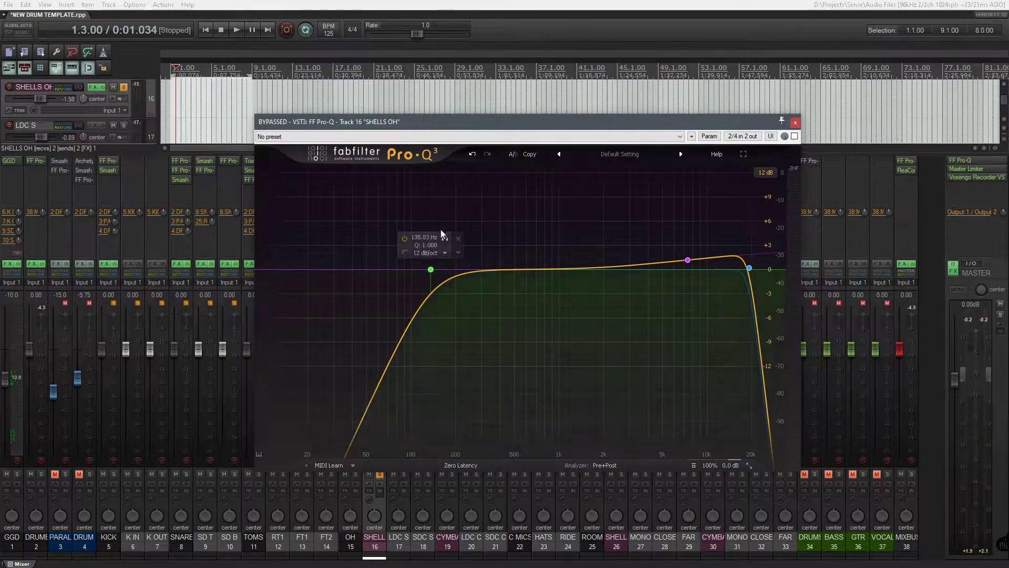
- Activate the bypassed SHELLS OH Pro-Q and audition its 135.83 Hz low-cut band soloed
{"action": "left_click", "coordinate": [445, 238]}
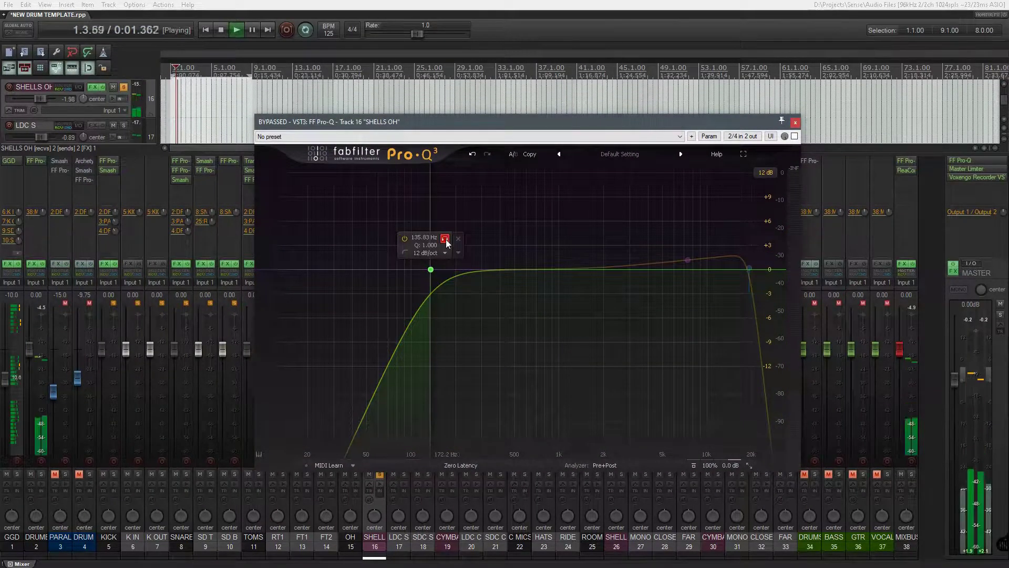
{"action": "left_click", "coordinate": [445, 239]}
{"action": "left_click", "coordinate": [794, 136]}
{"action": "left_click", "coordinate": [445, 239]}
{"action": "key", "text": "space"}
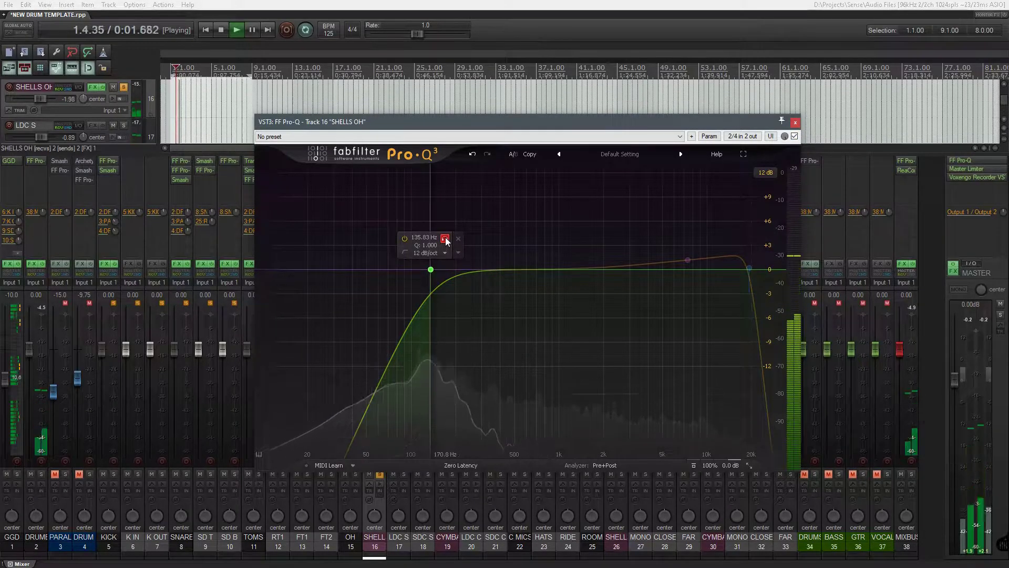
{"action": "key", "text": "space"}
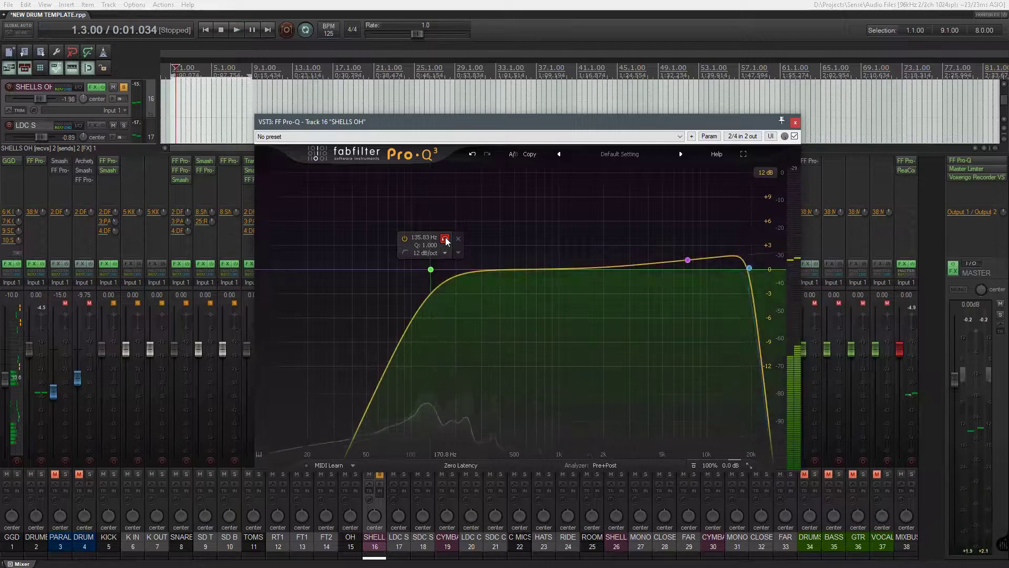
- Solo and briefly play the 7409.3 Hz high-shelf band to hear the top end it boosts
{"action": "mouse_move", "coordinate": [687, 259]}
{"action": "left_click", "coordinate": [702, 230]}
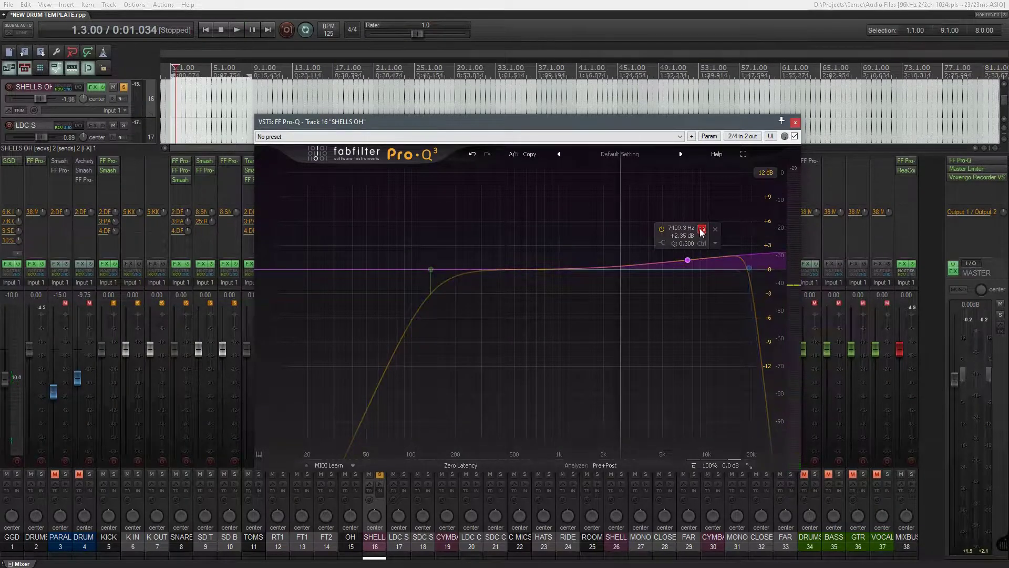
{"action": "key", "text": "space"}
{"action": "key", "text": "space"}
- Move the equalizer window aside to reach the mixer, select the CYMBALS OH track, and bring the window back
{"action": "left_click_drag", "start_coordinate": [652, 125], "coordinate": [883, 175]}
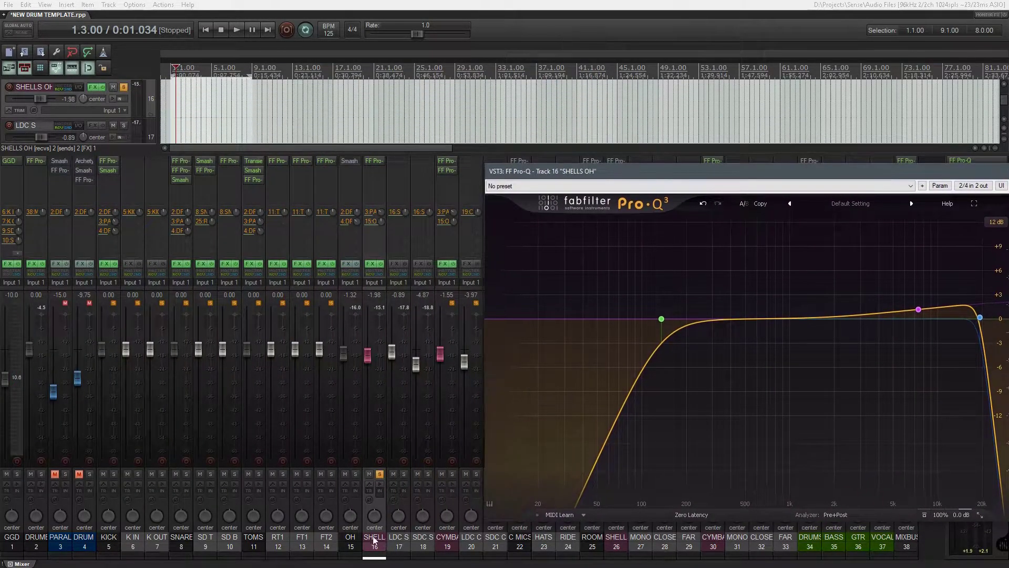
{"action": "left_click", "coordinate": [448, 537]}
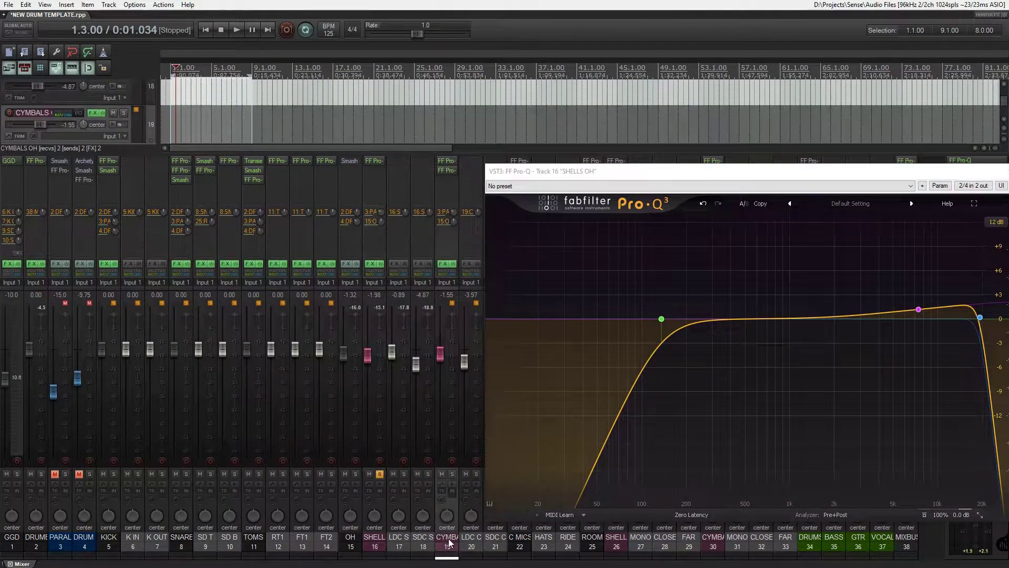
{"action": "left_click_drag", "start_coordinate": [788, 171], "coordinate": [538, 156]}
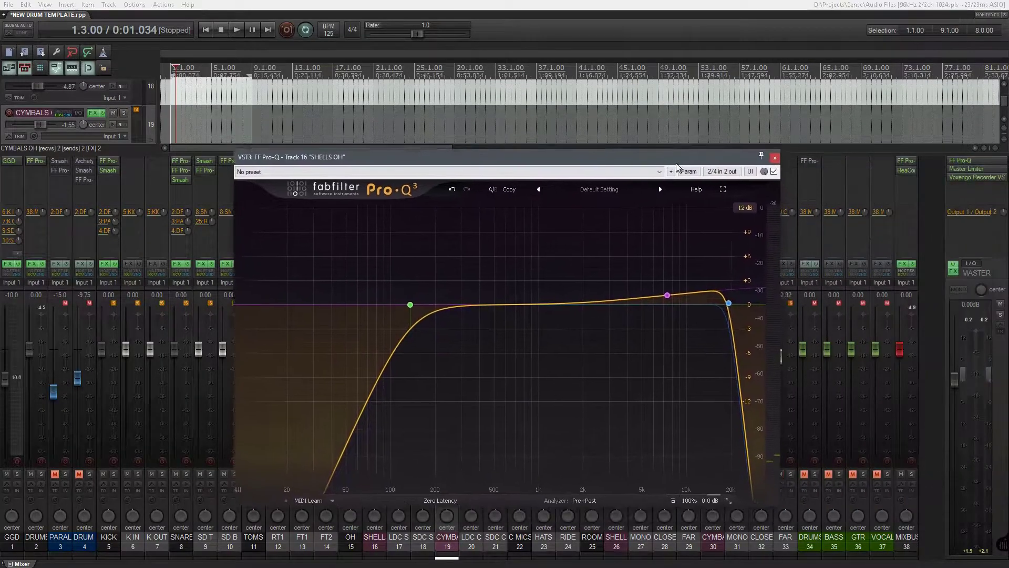
{"action": "mouse_move", "coordinate": [665, 293]}
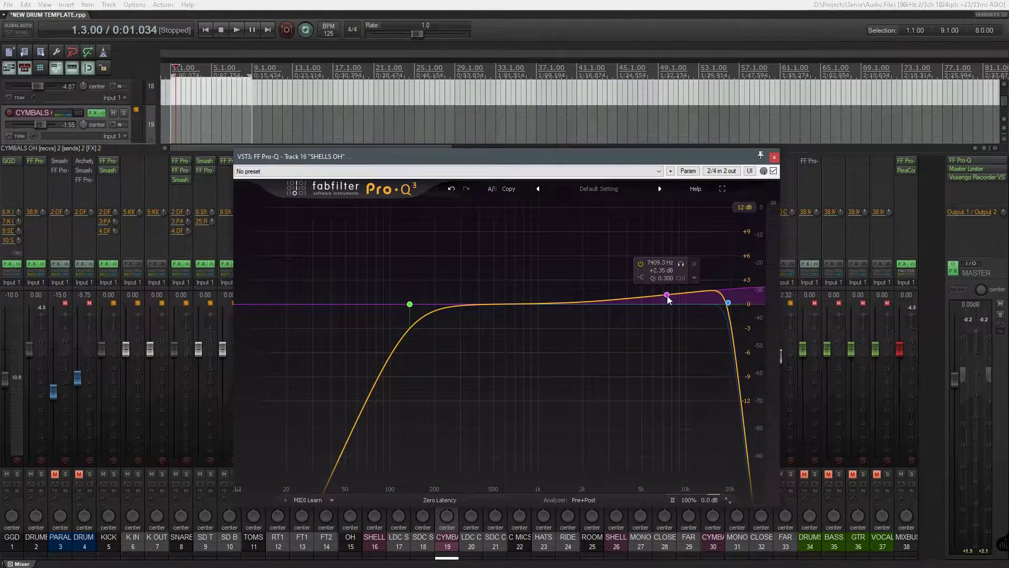
- Try moving the SHELLS OH high shelf to 4922.6 Hz at -9.26 dB, and undo the change
{"action": "left_click_drag", "start_coordinate": [350, 157], "coordinate": [590, 186]}
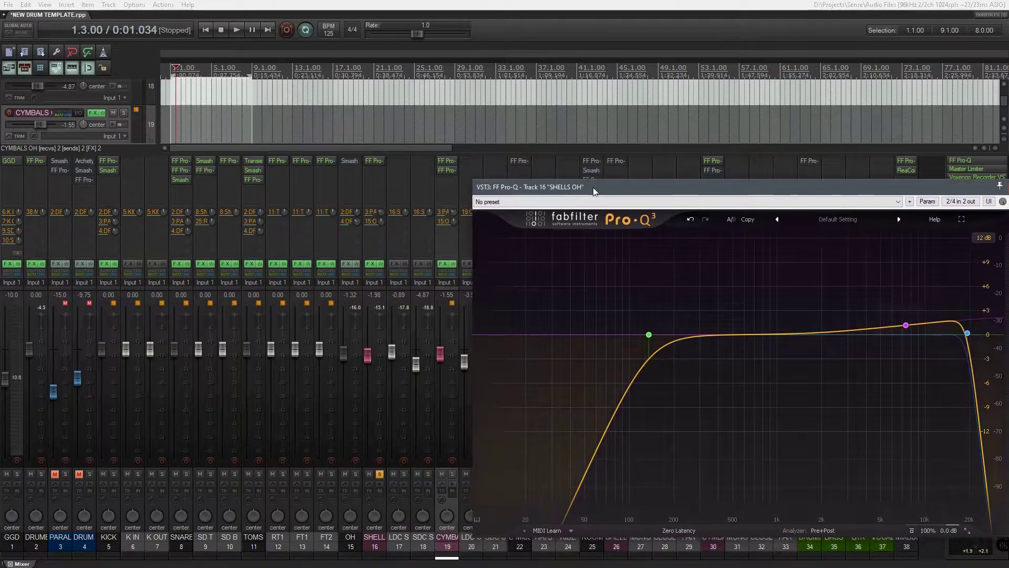
{"action": "left_click_drag", "start_coordinate": [905, 327], "coordinate": [878, 422]}
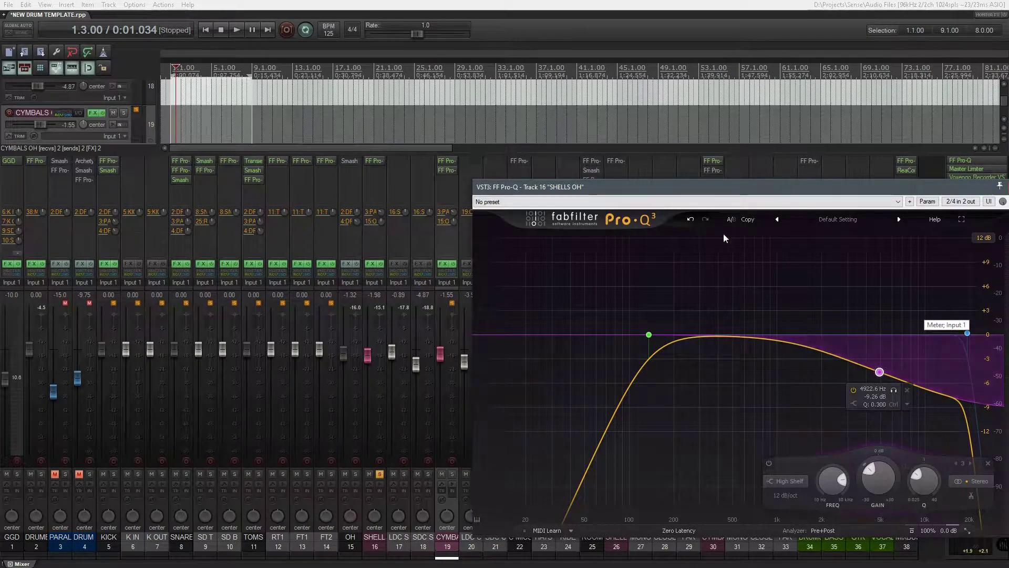
{"action": "left_click", "coordinate": [691, 219]}
{"action": "left_click_drag", "start_coordinate": [709, 187], "coordinate": [438, 74]}
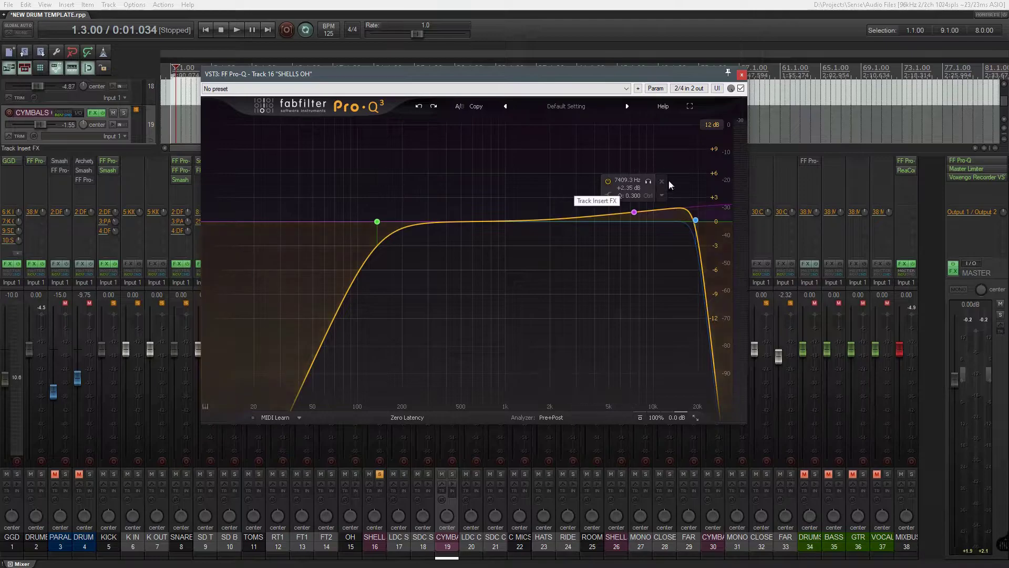
- Briefly solo and play the 19290 Hz high-cut band to hear what it removes
{"action": "left_click", "coordinate": [684, 189]}
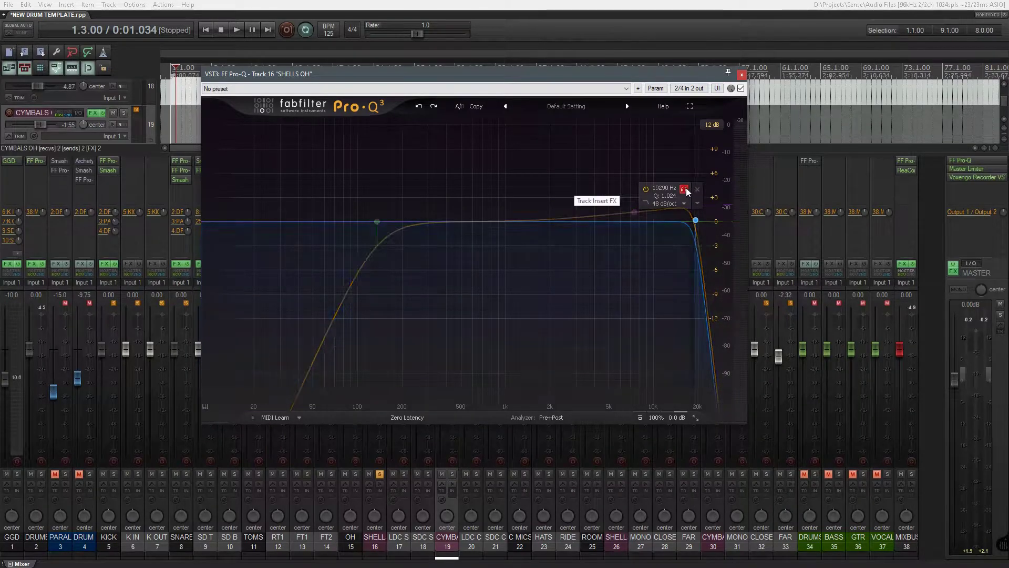
{"action": "key", "text": "space"}
{"action": "key", "text": "space"}
{"action": "left_click", "coordinate": [684, 189]}
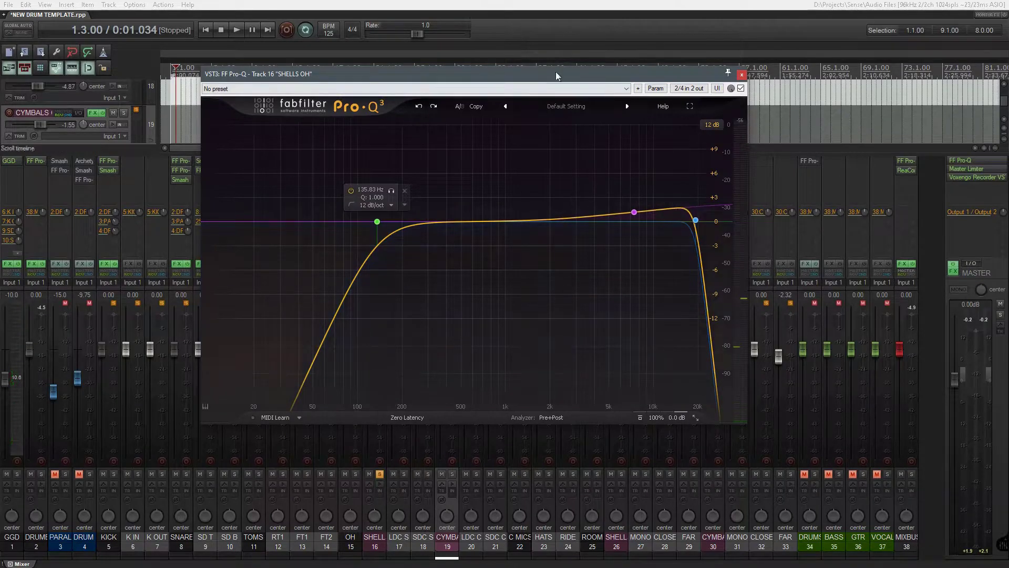
- Compare the SHELLS OH Pro-Q bypassed and active during playback, and close its window
{"action": "key", "text": "space"}
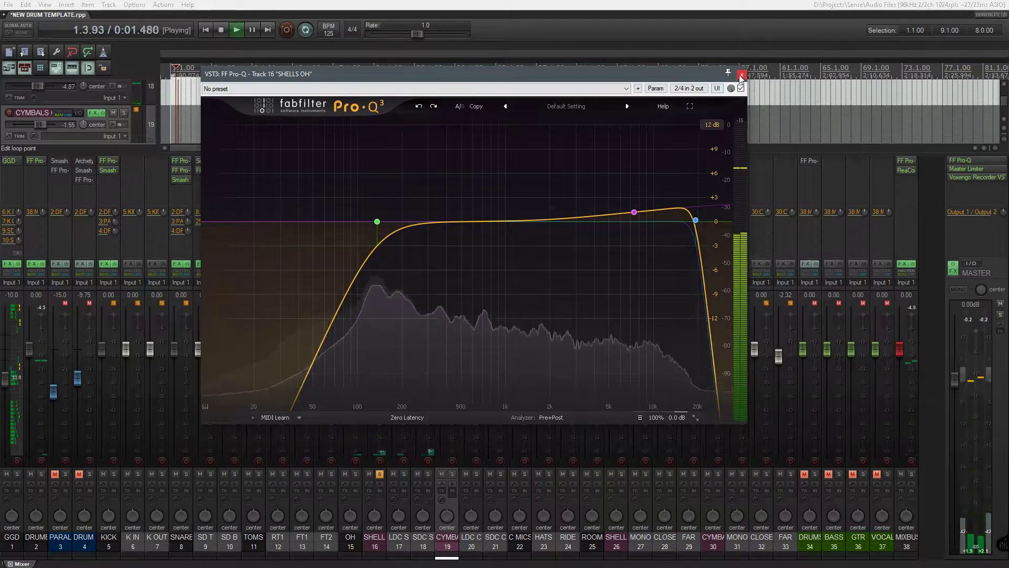
{"action": "left_click", "coordinate": [741, 89]}
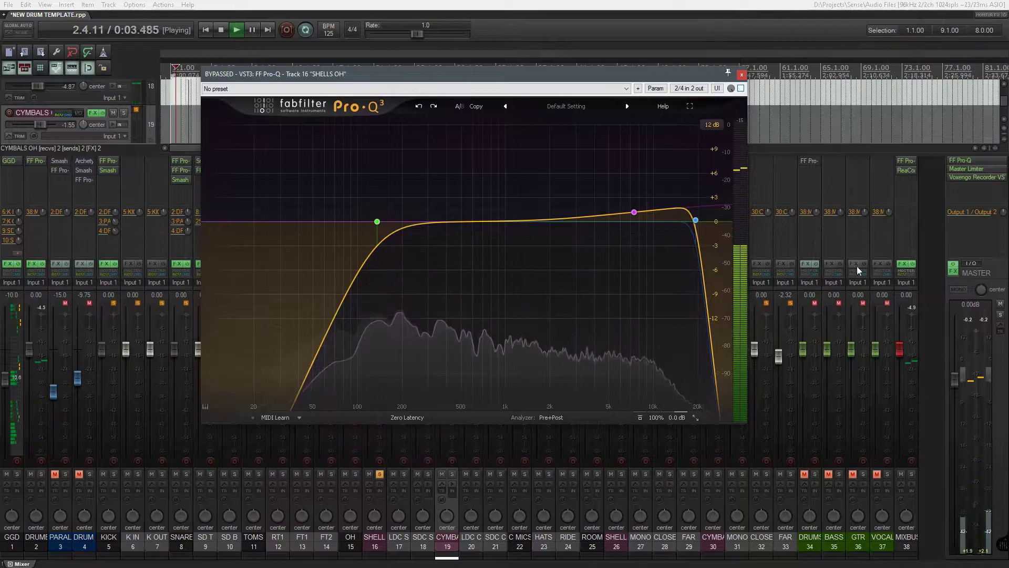
{"action": "left_click", "coordinate": [742, 89]}
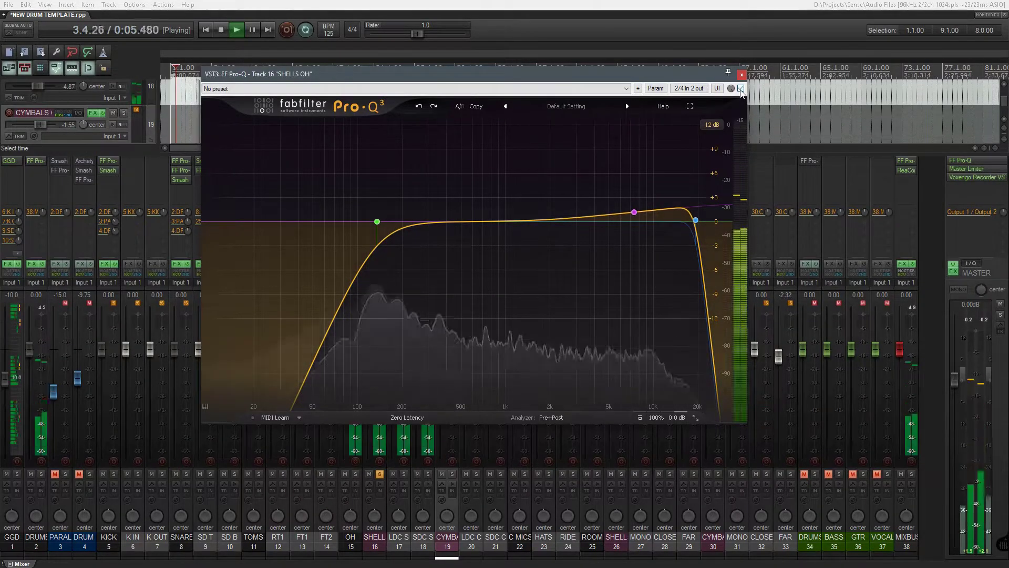
{"action": "mouse_move", "coordinate": [635, 212]}
{"action": "key", "text": "space"}
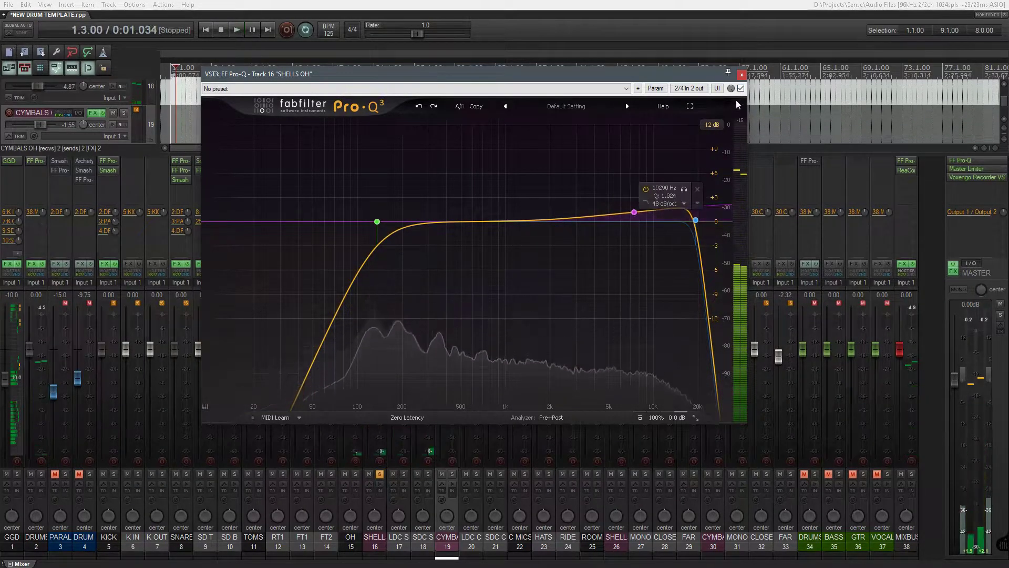
{"action": "left_click", "coordinate": [741, 74]}
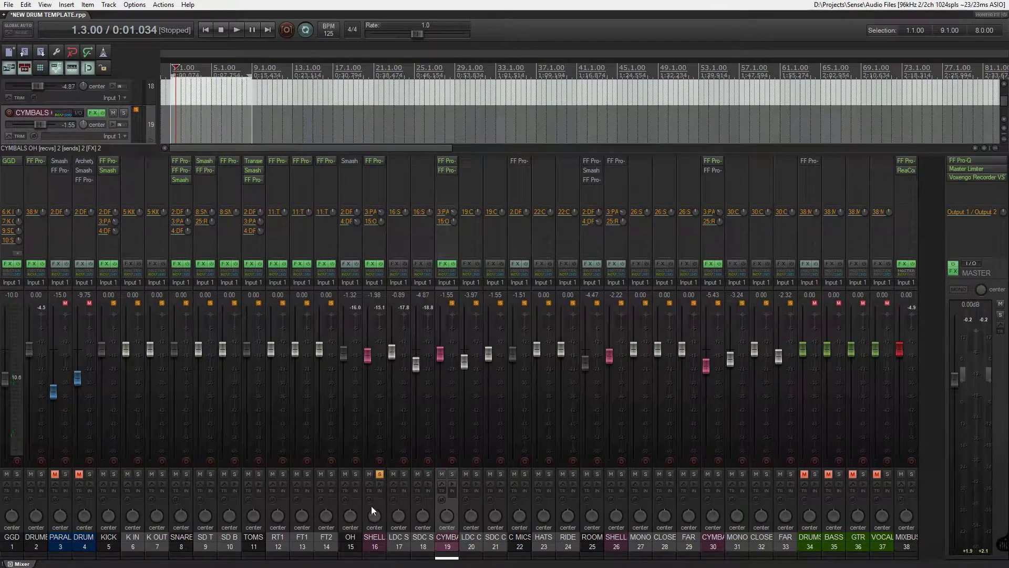
- Unsolo SHELLS OH and solo the parent OH bus
{"action": "left_click", "coordinate": [381, 474]}
{"action": "left_click", "coordinate": [376, 540]}
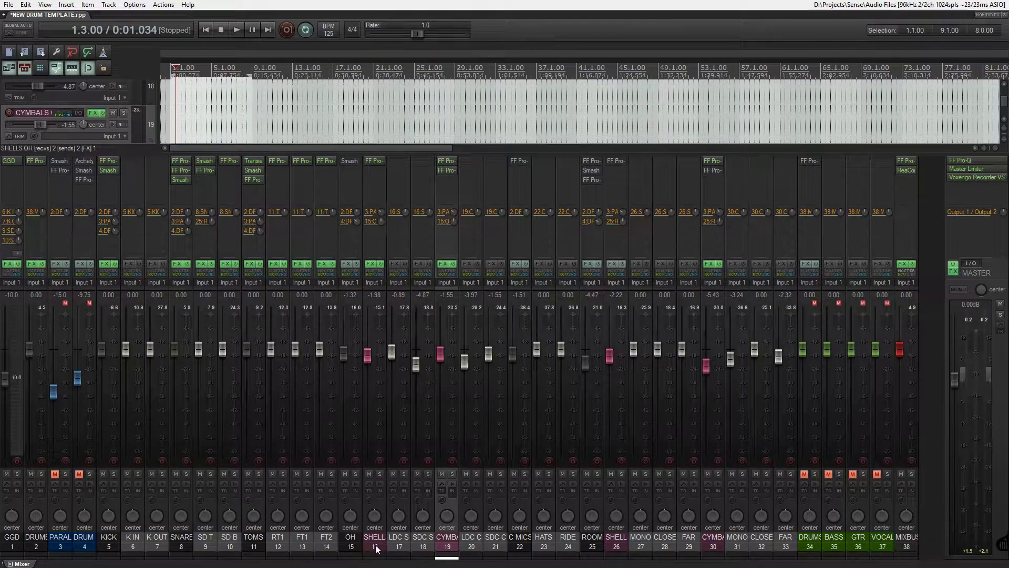
{"action": "left_click", "coordinate": [441, 547]}
{"action": "left_click", "coordinate": [343, 539]}
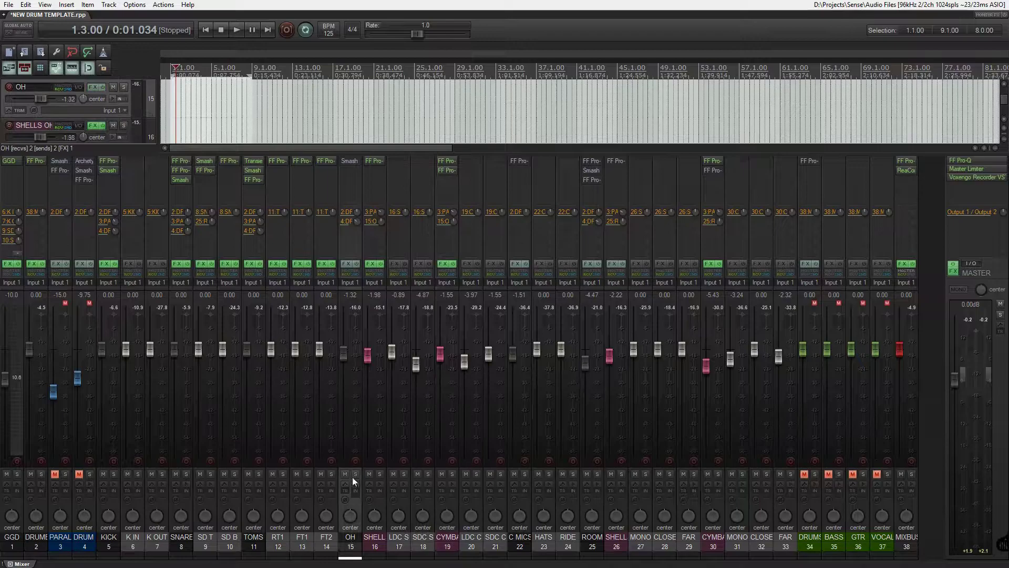
{"action": "left_click", "coordinate": [355, 474]}
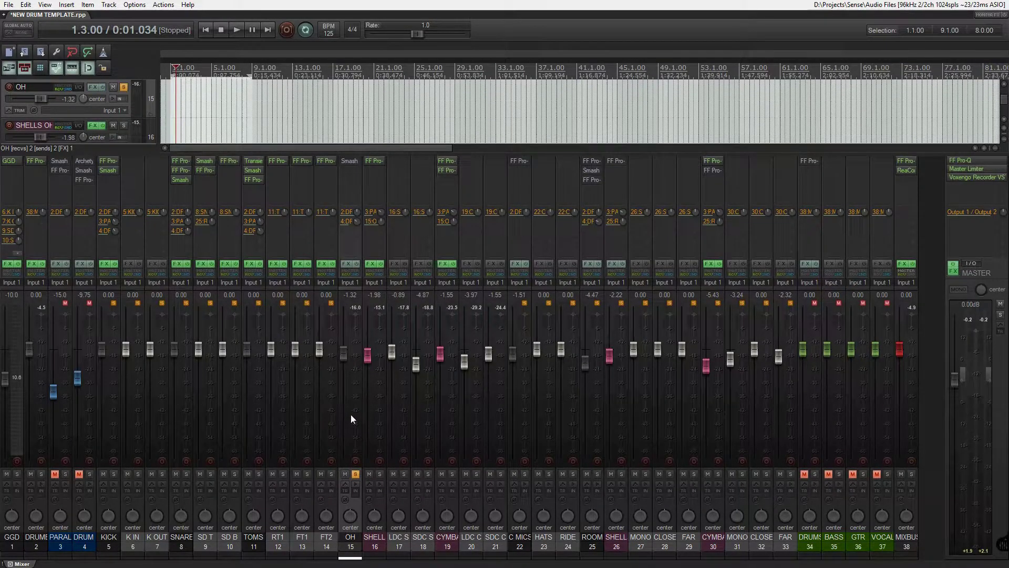
- Play the soloed OH bus briefly without effects, enable its effects chain, and open its Smash And Grab compressor in a clear spot
{"action": "key", "text": "space"}
{"action": "key", "text": "space"}
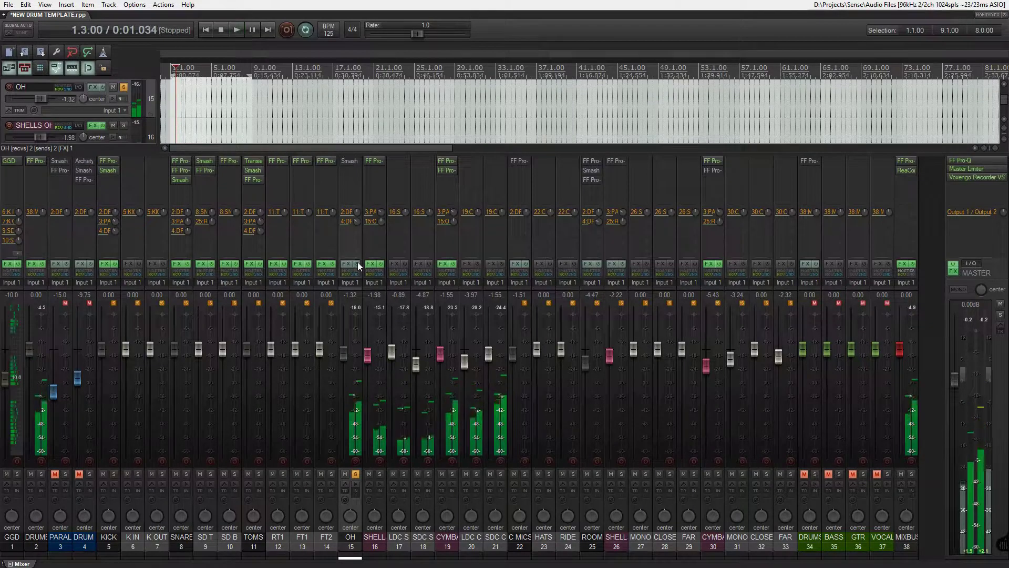
{"action": "left_click", "coordinate": [355, 160]}
{"action": "left_click_drag", "start_coordinate": [282, 37], "coordinate": [606, 102]}
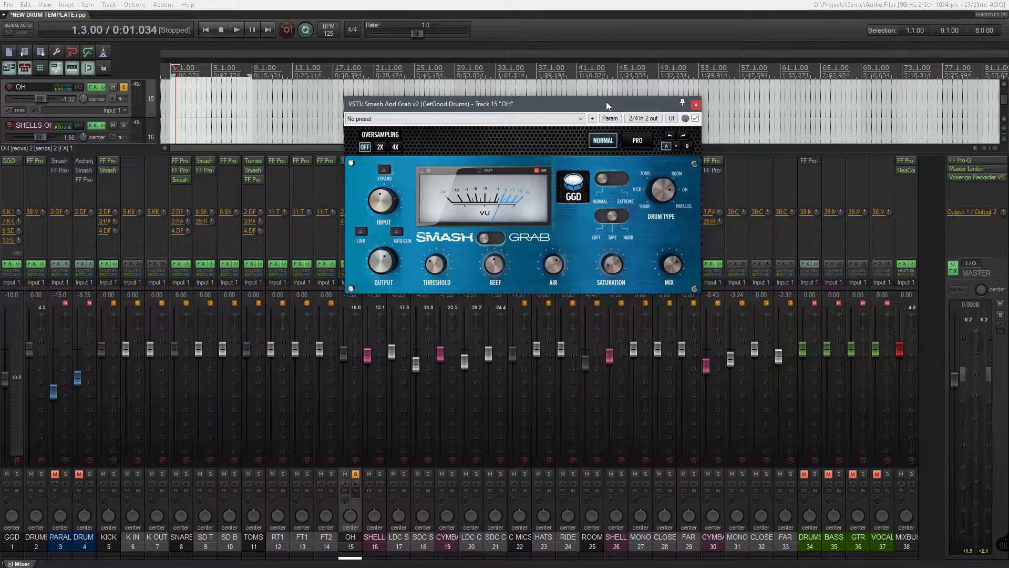
- Compare the OH bus with Smash And Grab active, bypassed and active again by playing the same passage each time
{"action": "key", "text": "space"}
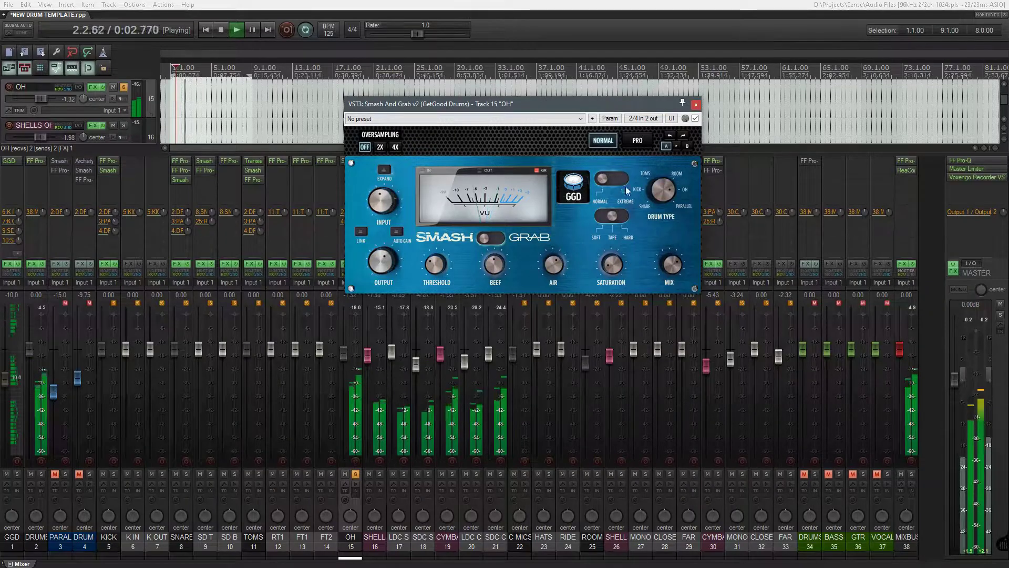
{"action": "key", "text": "space"}
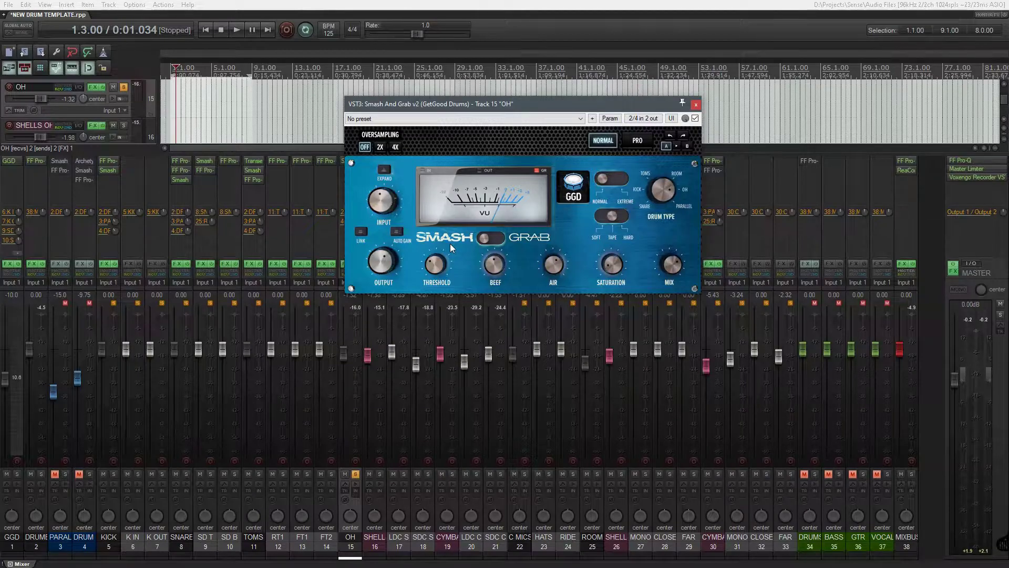
{"action": "left_click", "coordinate": [695, 119]}
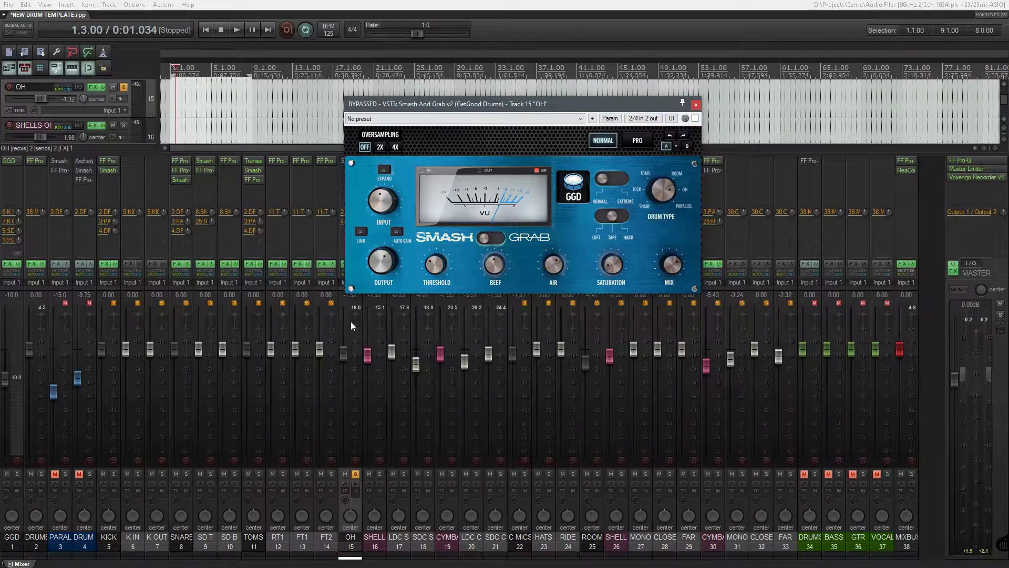
{"action": "key", "text": "space"}
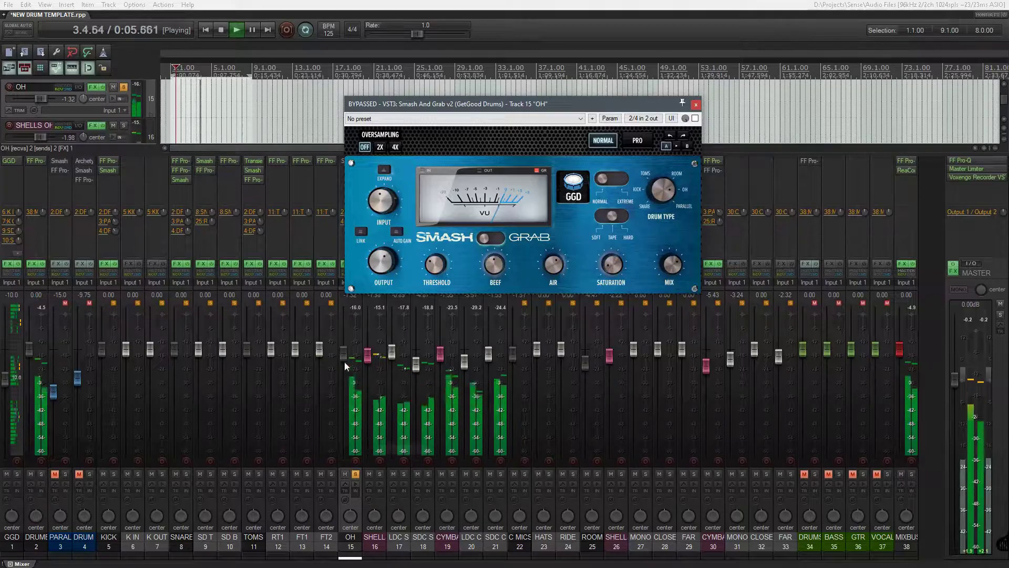
{"action": "key", "text": "space"}
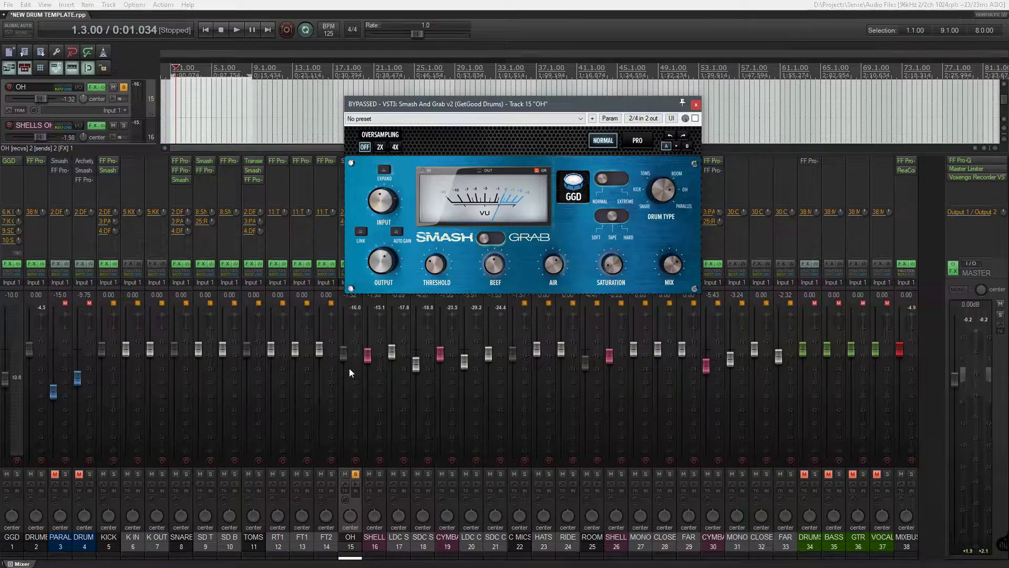
{"action": "left_click", "coordinate": [695, 119]}
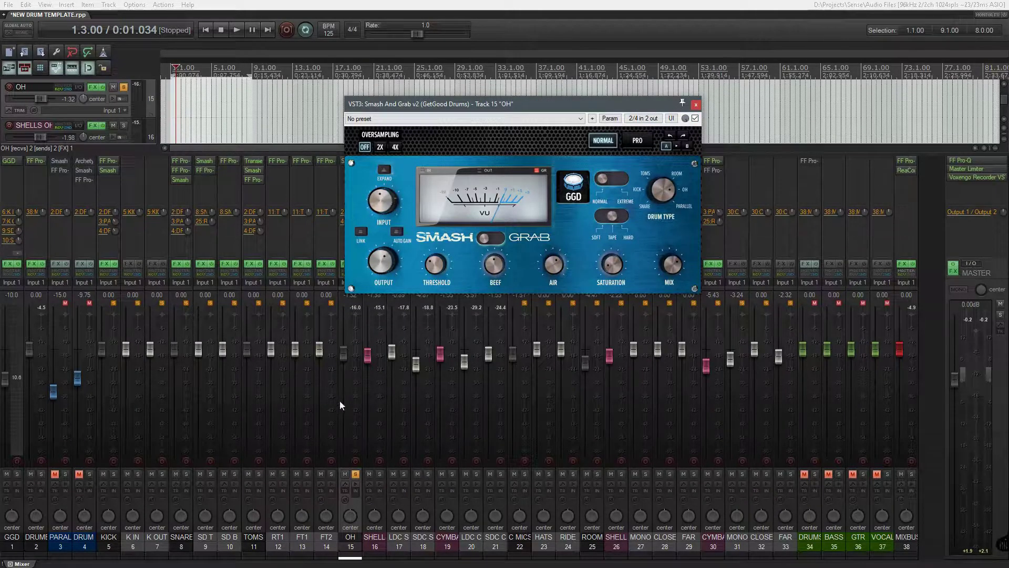
{"action": "key", "text": "space"}
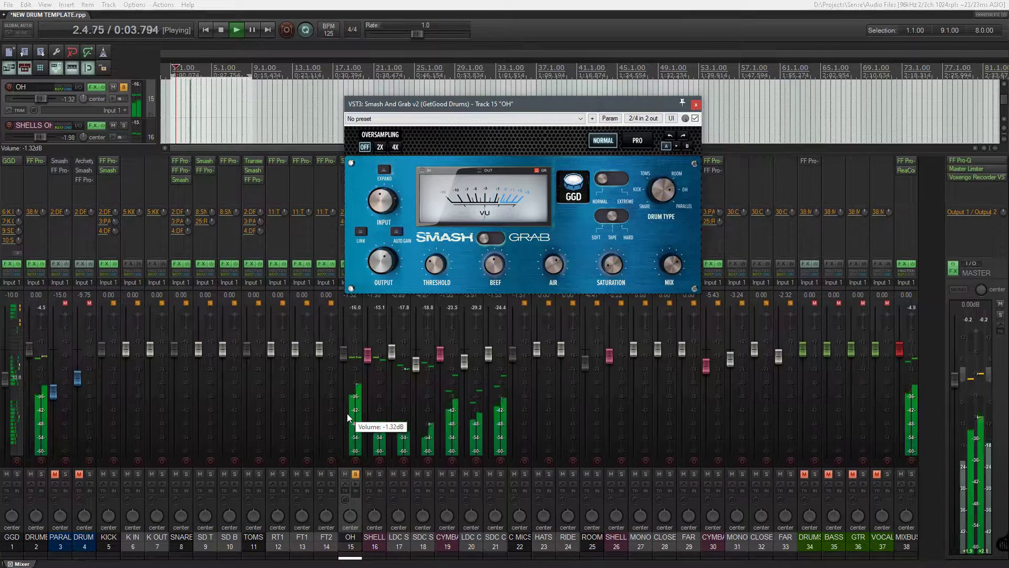
{"action": "key", "text": "space"}
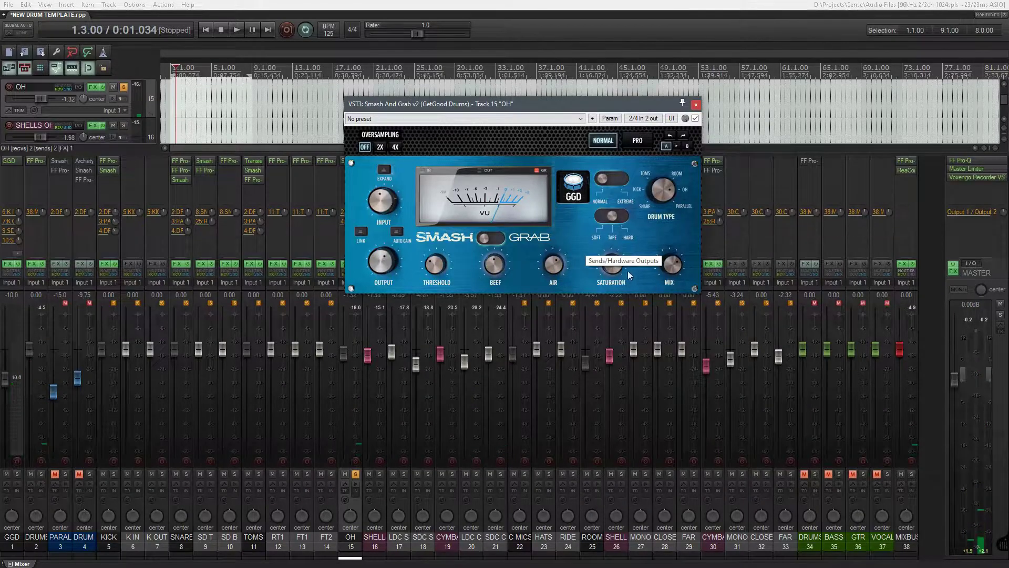
- Compare the OH bus during playback with its whole effects chain enabled and disabled, leave it enabled, and close the Smash And Grab window
{"action": "left_click_drag", "start_coordinate": [661, 103], "coordinate": [669, 56]}
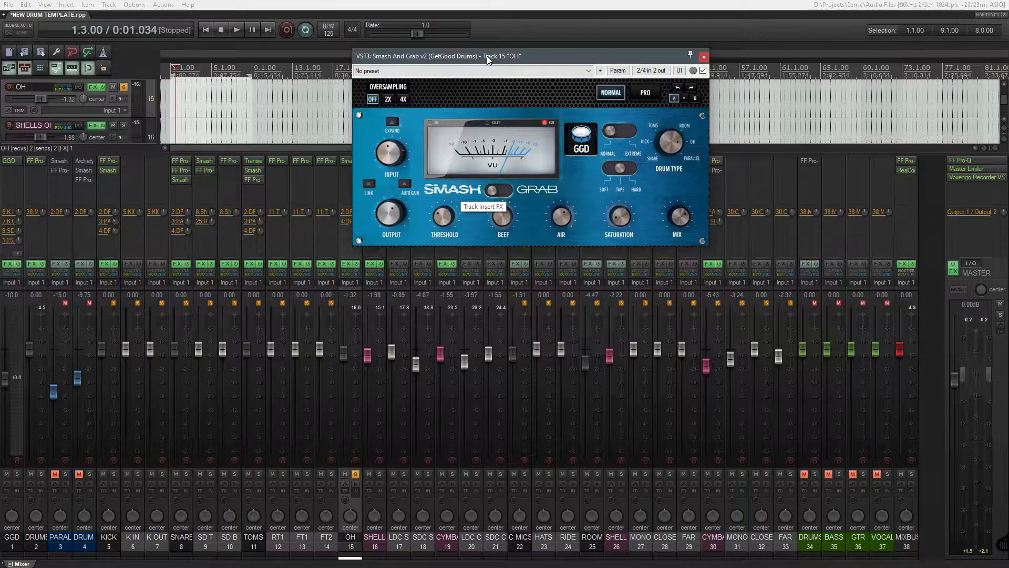
{"action": "key", "text": "space"}
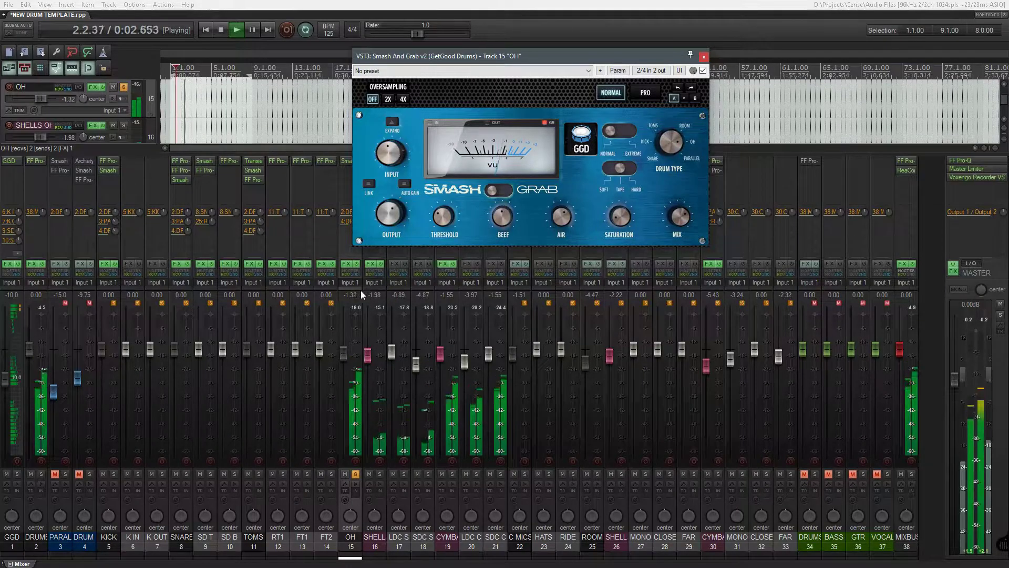
{"action": "left_click_drag", "start_coordinate": [532, 56], "coordinate": [594, 56]}
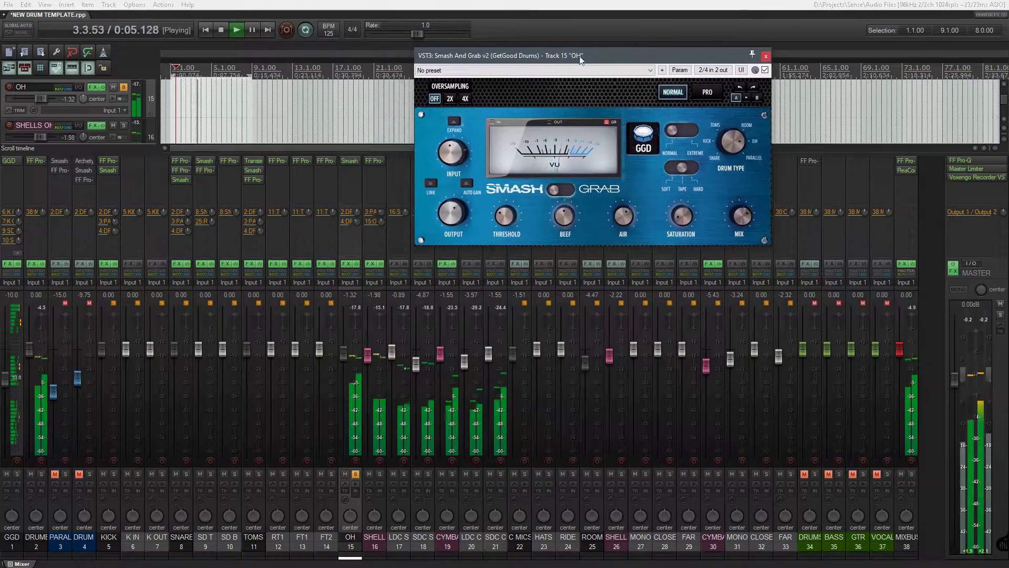
{"action": "left_click", "coordinate": [358, 262]}
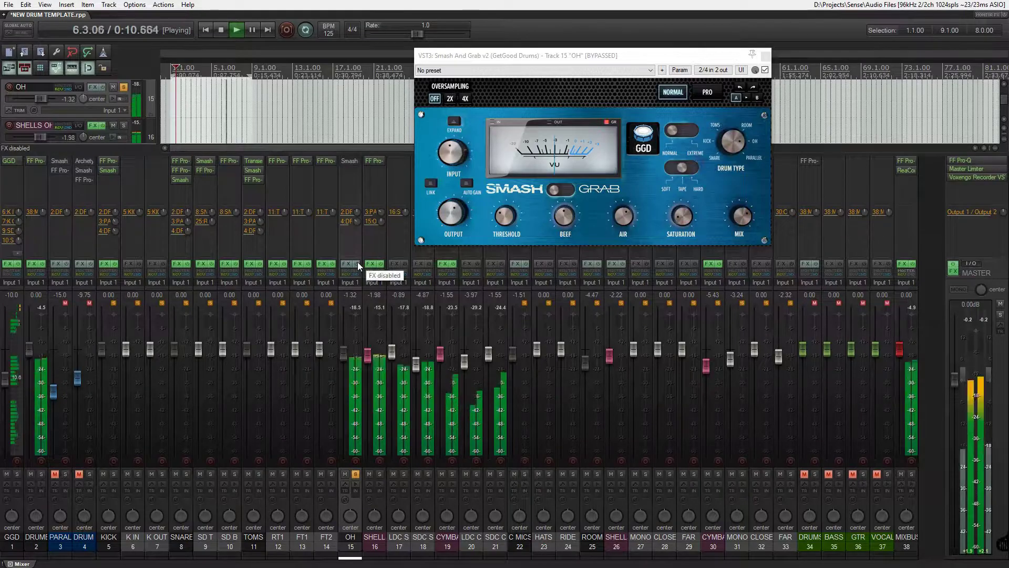
{"action": "key", "text": "space"}
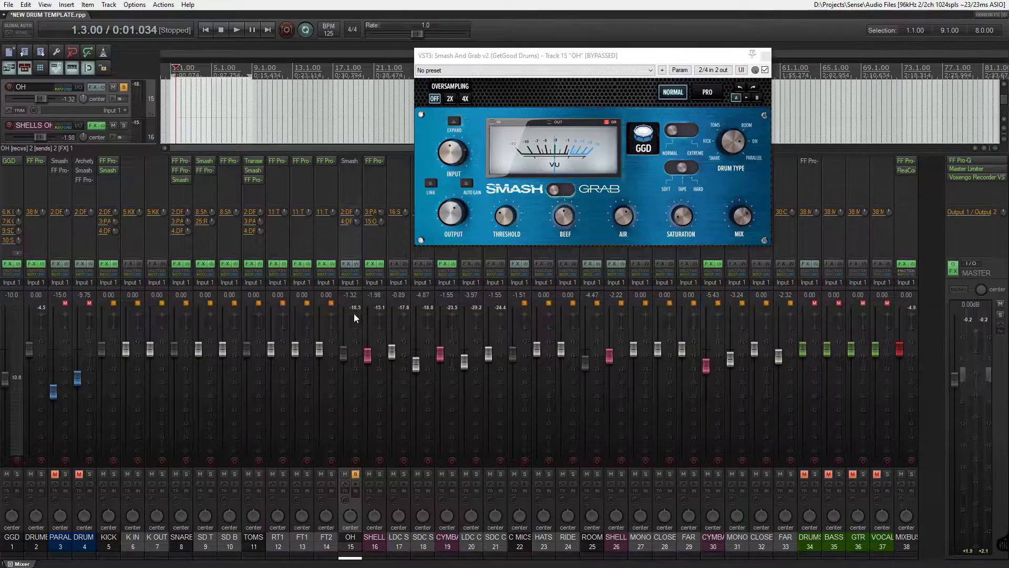
{"action": "left_click", "coordinate": [355, 263]}
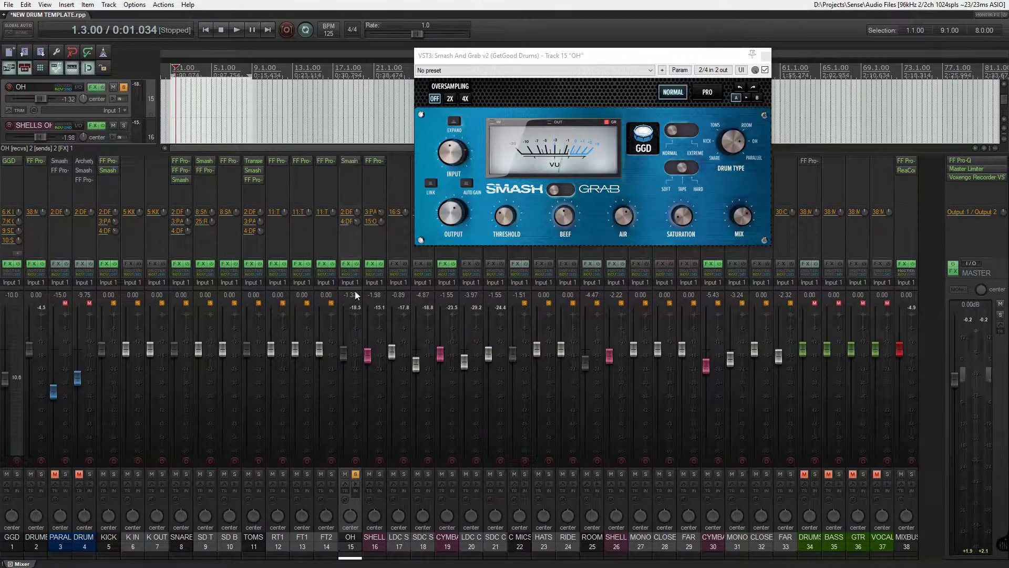
{"action": "key", "text": "space"}
{"action": "key", "text": "space"}
{"action": "left_click", "coordinate": [765, 54]}
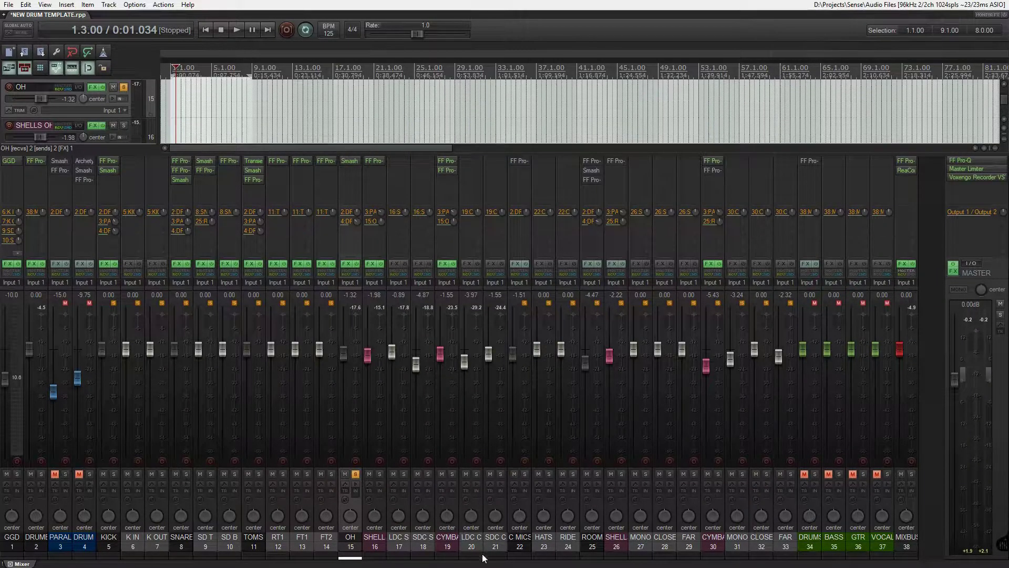
- Enable the C MICS effects, set the loop selection from 17.1.00 to 33.1.00, and place the playback position at 20.1.00
{"action": "left_click", "coordinate": [524, 548]}
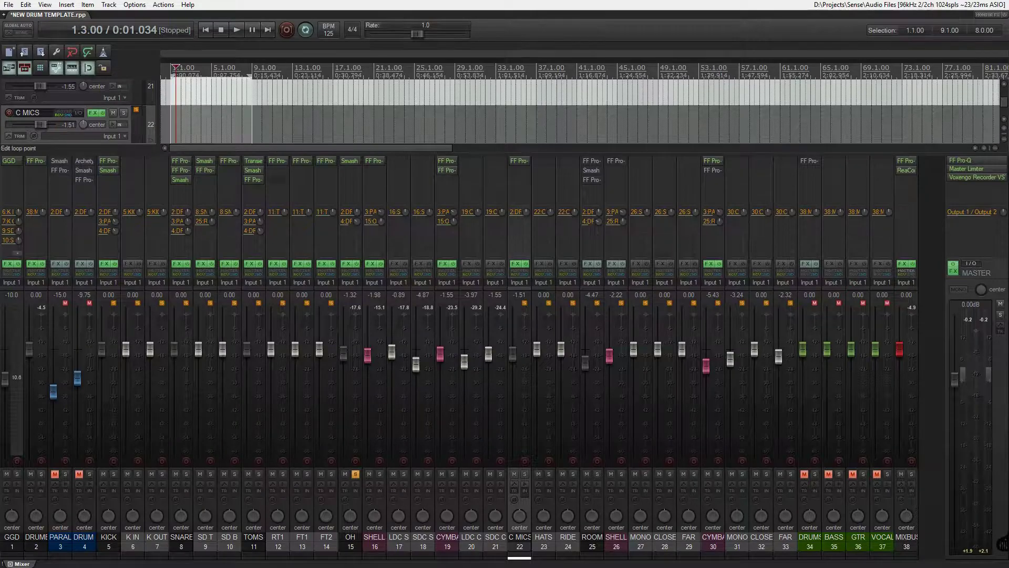
{"action": "left_click_drag", "start_coordinate": [333, 78], "coordinate": [496, 79]}
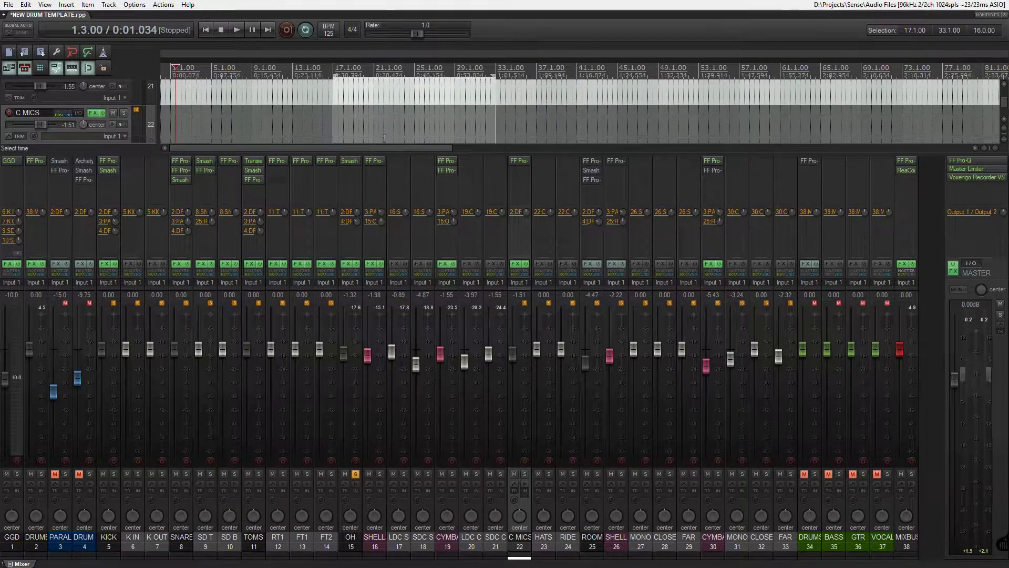
{"action": "scroll", "coordinate": [97, 81], "scroll_direction": "up", "scroll_amount": 10}
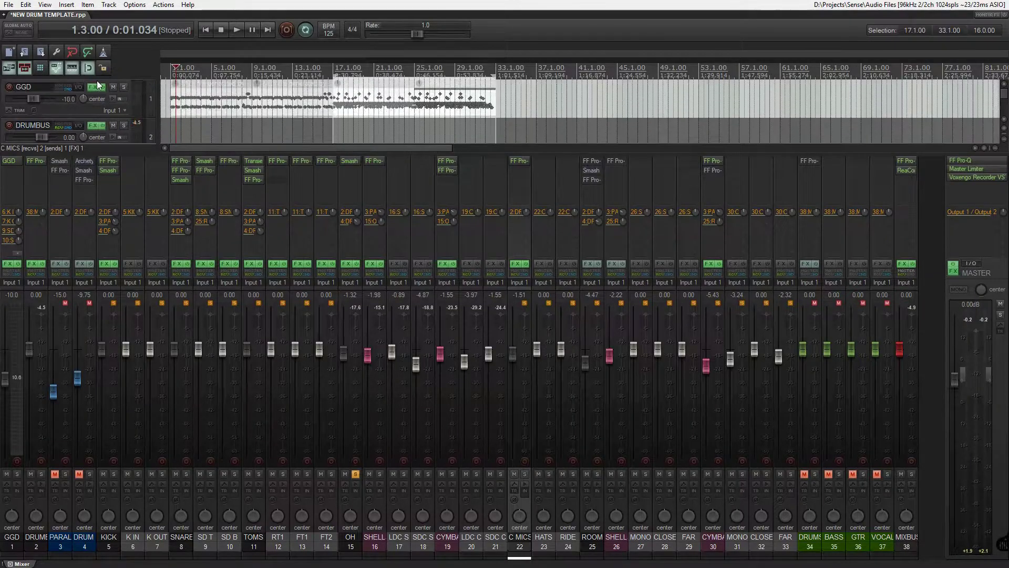
{"action": "left_click", "coordinate": [364, 103]}
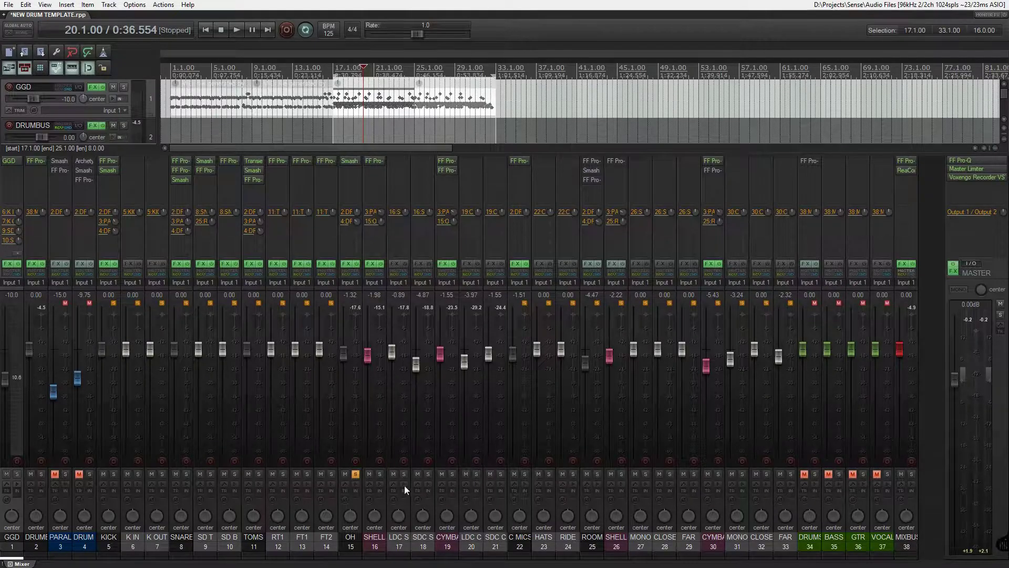
- Solo the C MICS bus in place of OH and start playback
{"action": "left_click", "coordinate": [523, 475]}
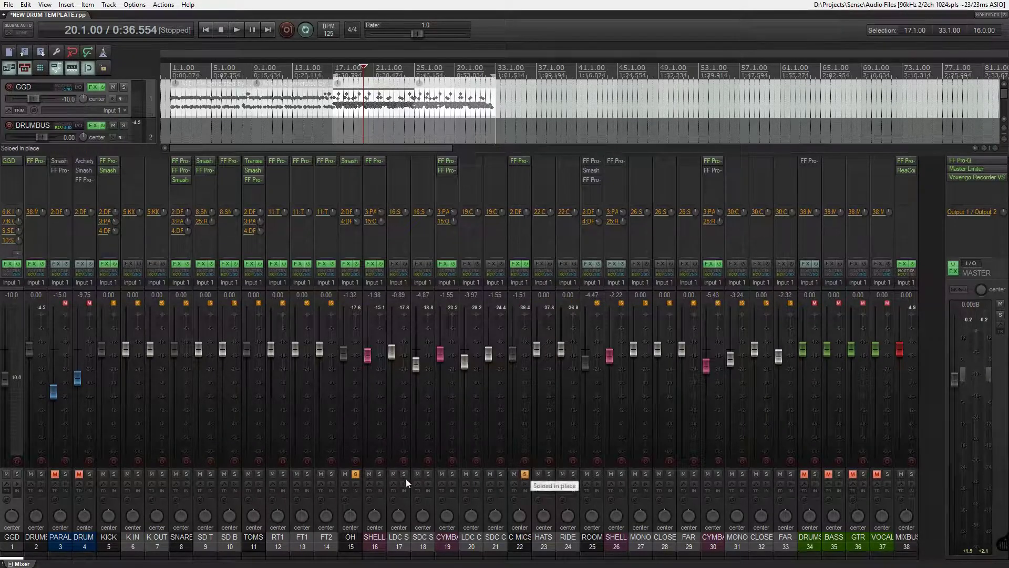
{"action": "left_click", "coordinate": [356, 473]}
{"action": "key", "text": "space"}
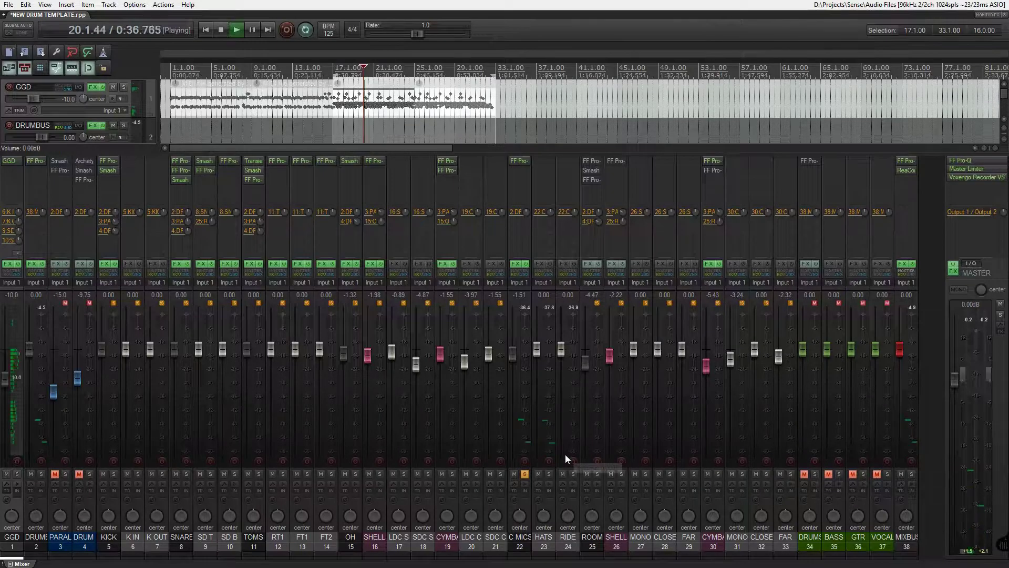
- Open the Pro-Q on C MICS, stop playback, deepen the 5750.1 Hz bell cut slightly, and close the equalizer
{"action": "left_click", "coordinate": [523, 160]}
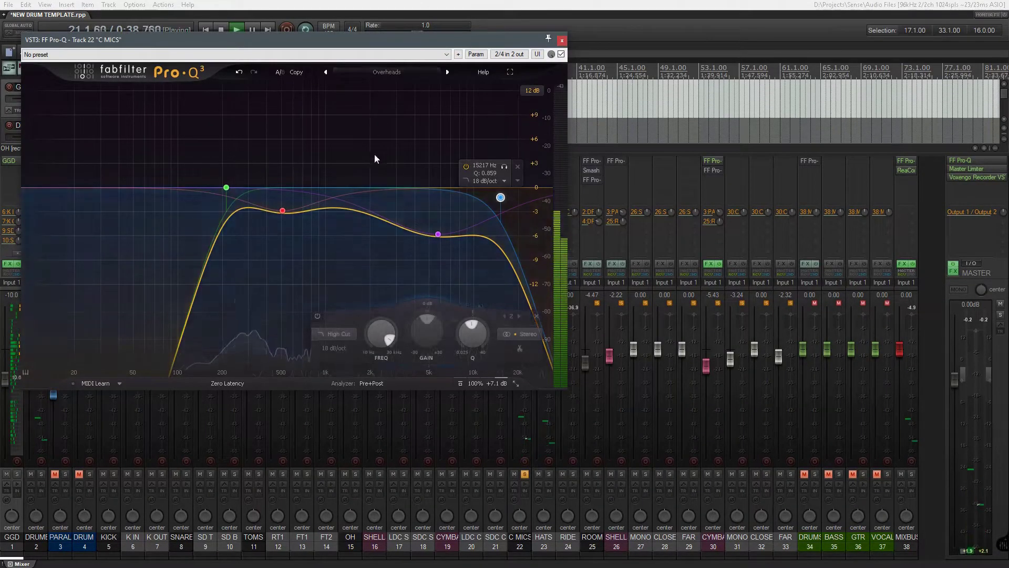
{"action": "key", "text": "space"}
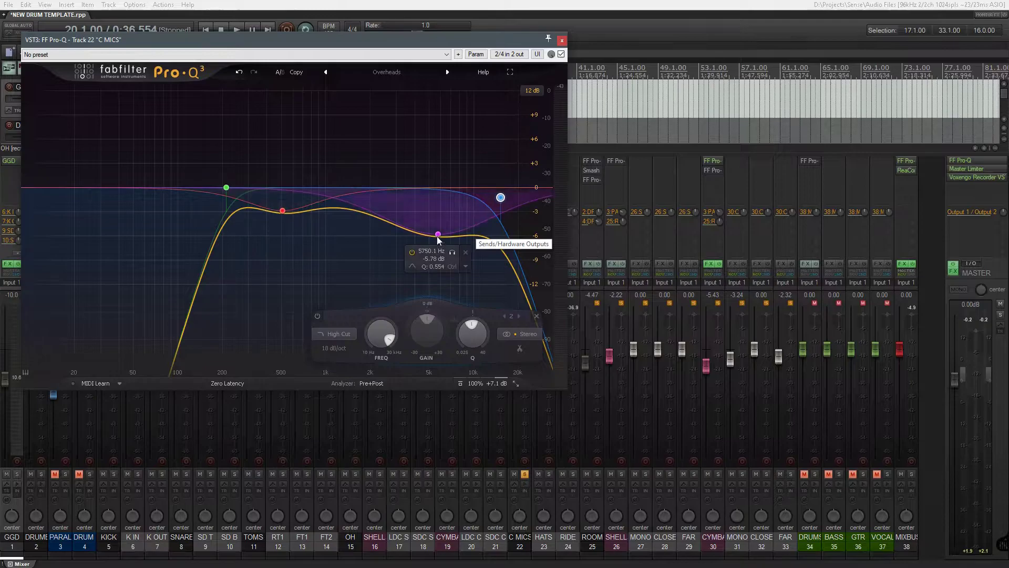
{"action": "left_click_drag", "start_coordinate": [440, 237], "coordinate": [440, 241]}
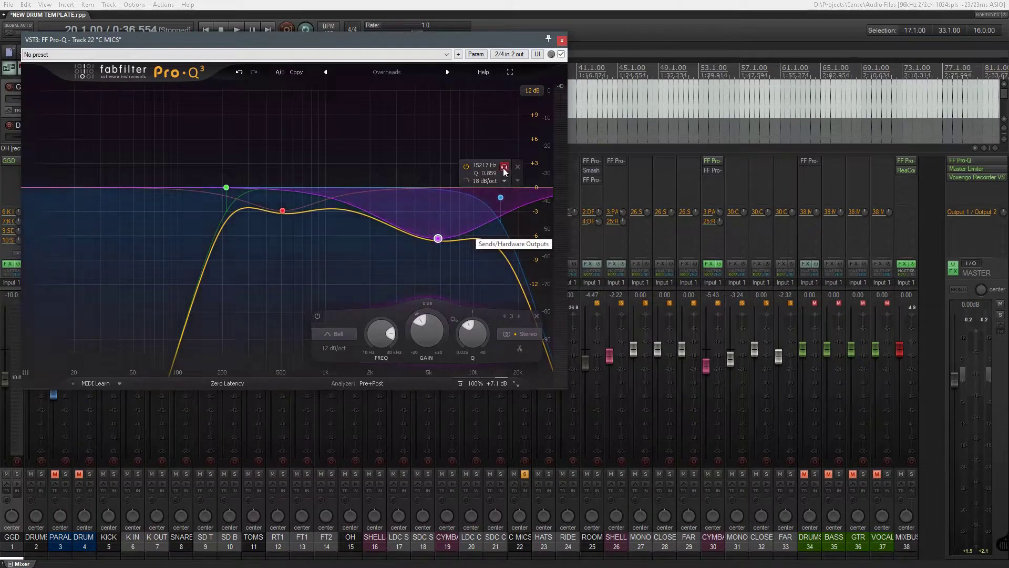
{"action": "left_click", "coordinate": [562, 40]}
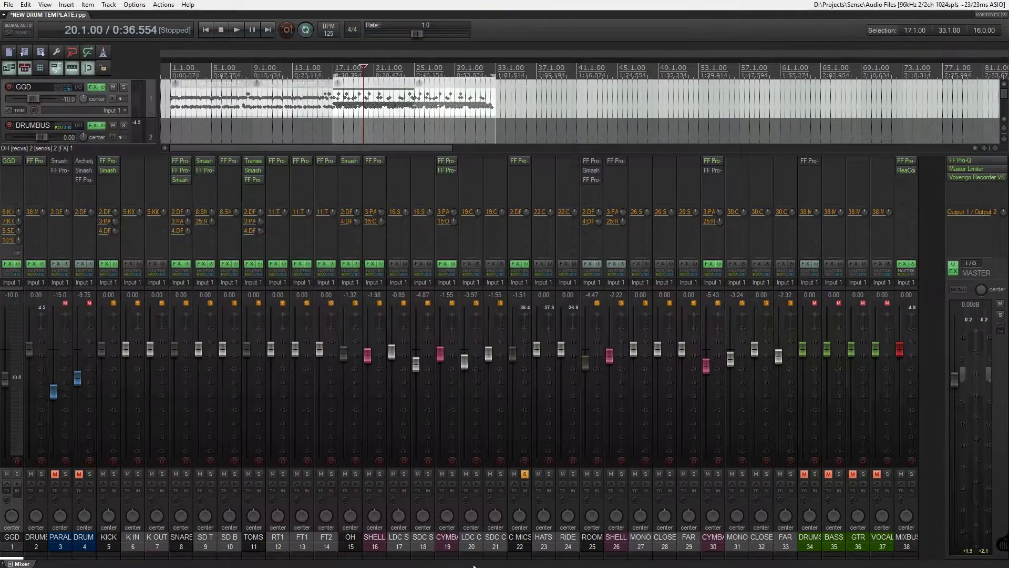
- Select the HATS track, unsolo C MICS, and examine the hats and ride direct channels in the GGD kit's cymbal mixer
{"action": "left_click", "coordinate": [550, 538]}
{"action": "left_click", "coordinate": [524, 474]}
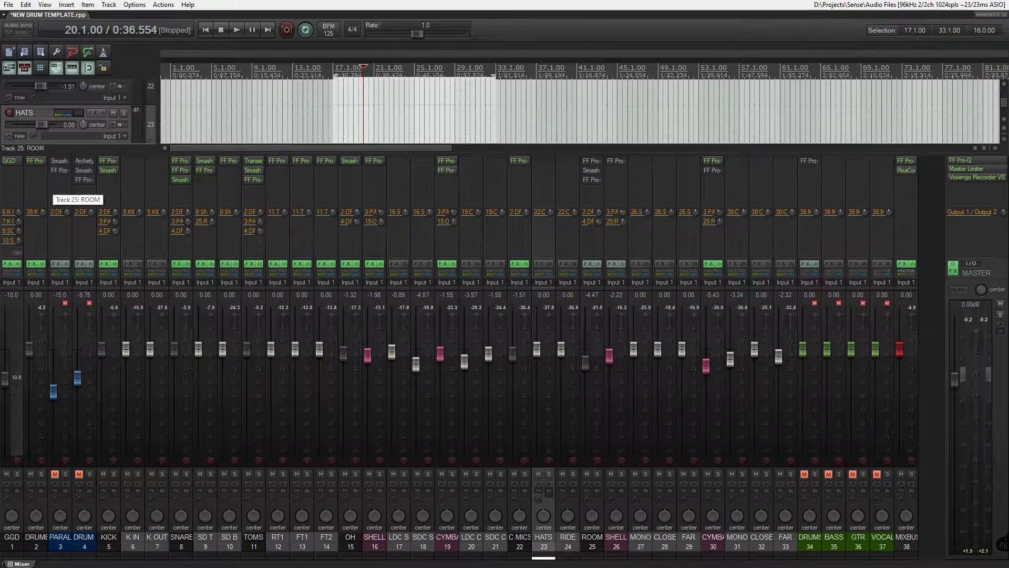
{"action": "left_click", "coordinate": [9, 161]}
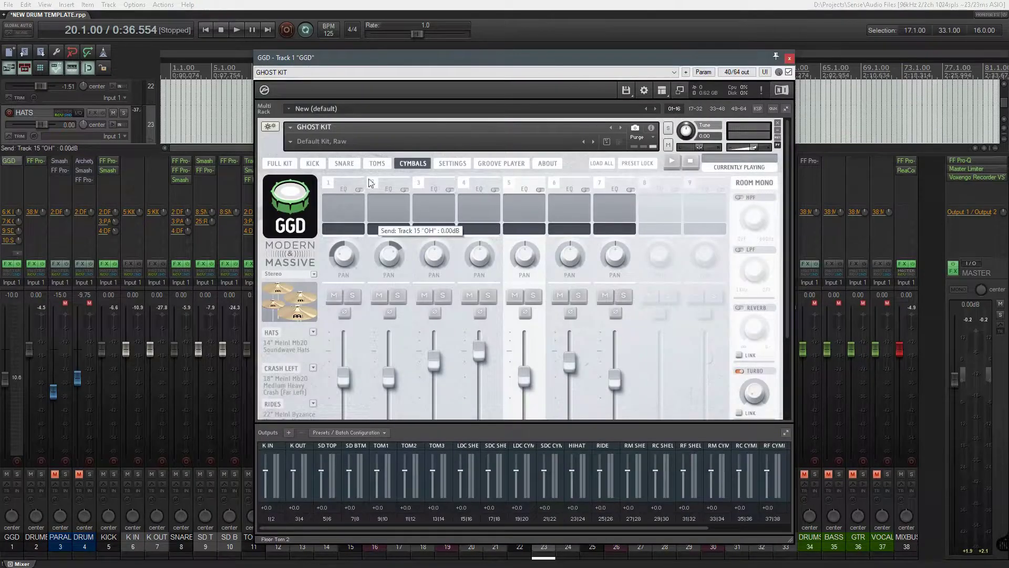
{"action": "scroll", "coordinate": [376, 273], "scroll_direction": "down", "scroll_amount": 3}
{"action": "left_click", "coordinate": [341, 321]}
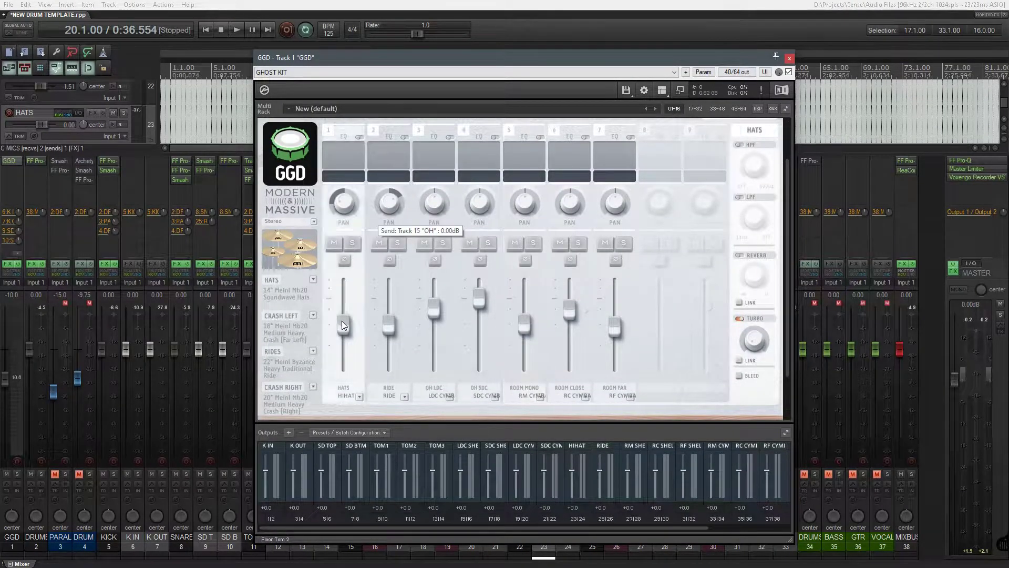
{"action": "left_click", "coordinate": [387, 335]}
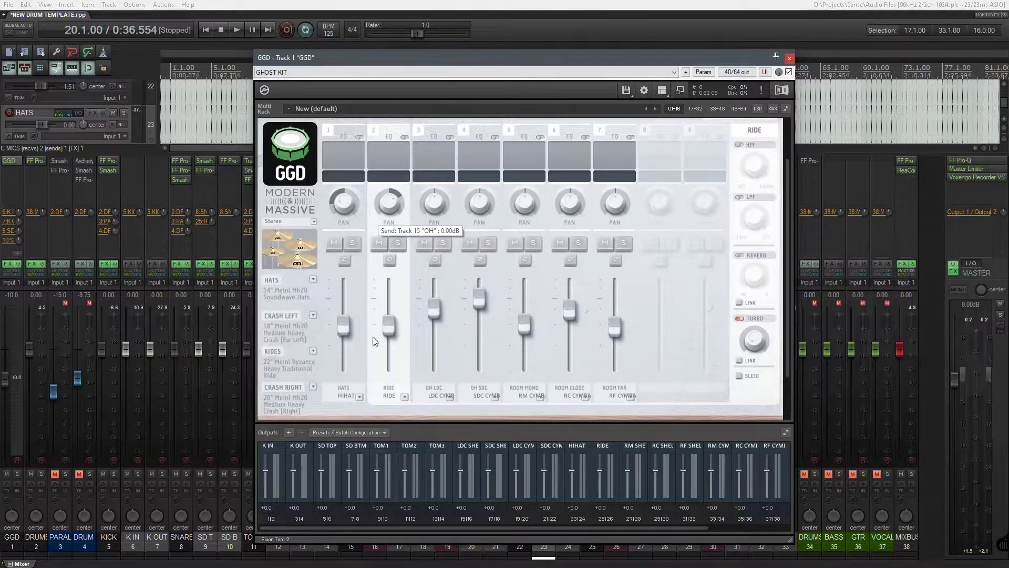
- Review the per-cymbal room and overhead level settings in the GGD kit, and close the instrument window
{"action": "scroll", "coordinate": [364, 337], "scroll_direction": "up", "scroll_amount": 3}
{"action": "left_click", "coordinate": [453, 159]}
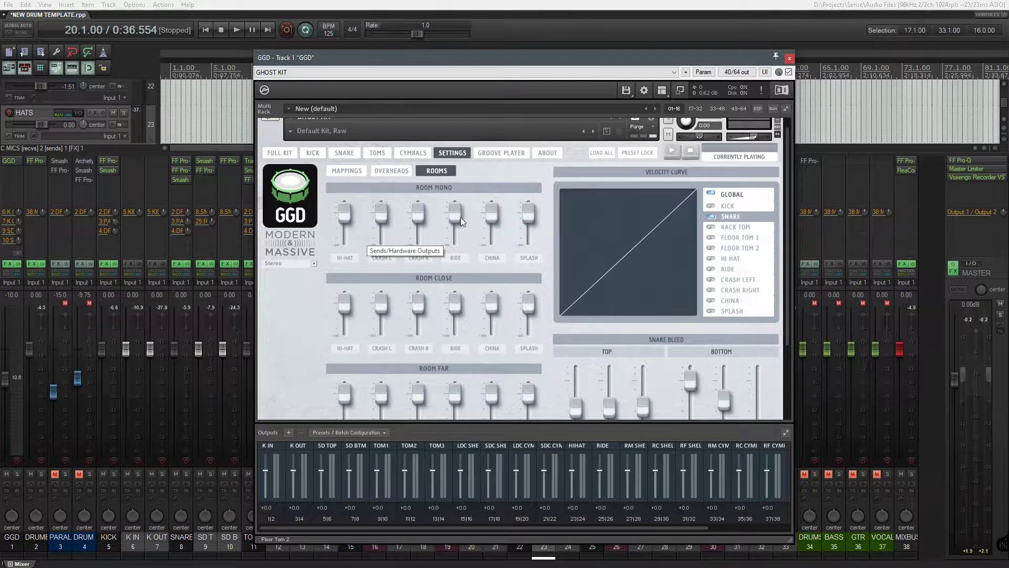
{"action": "left_click", "coordinate": [377, 169]}
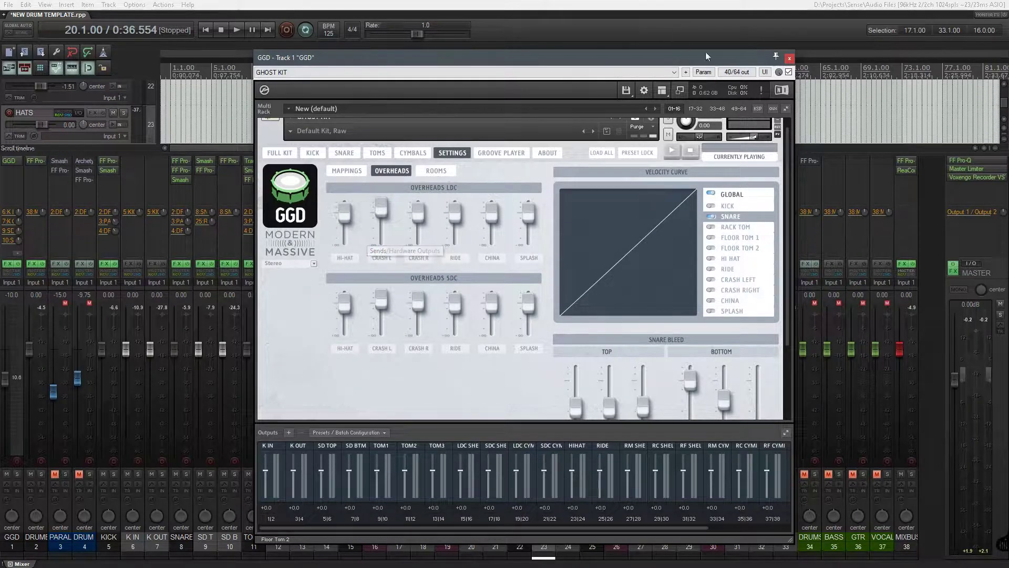
{"action": "key", "text": "Escape"}
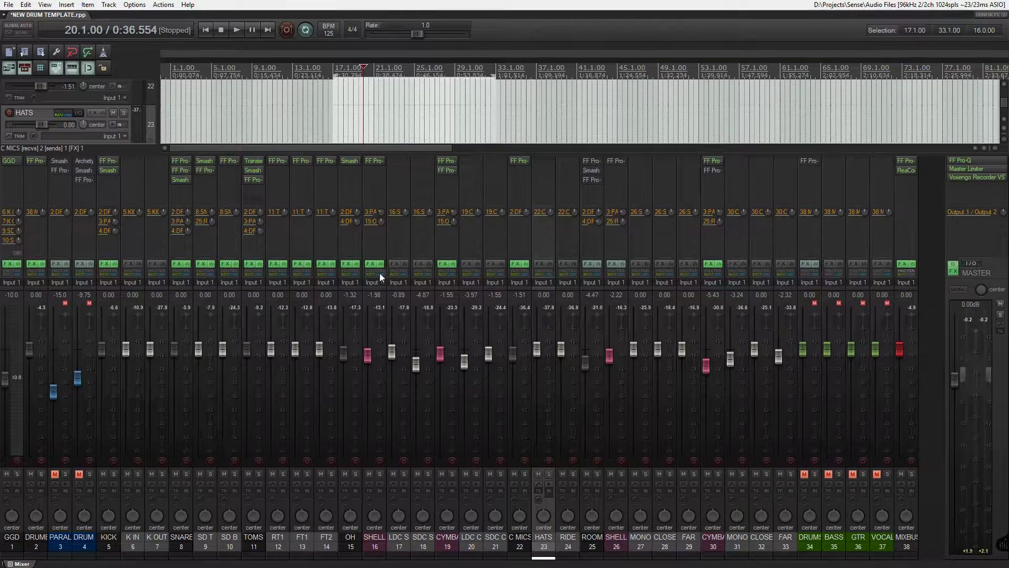
- Audition the C MICS and CYMBALS OH buses one at a time in solo, clearing each solo after listening
{"action": "left_click", "coordinate": [524, 474]}
{"action": "key", "text": "space"}
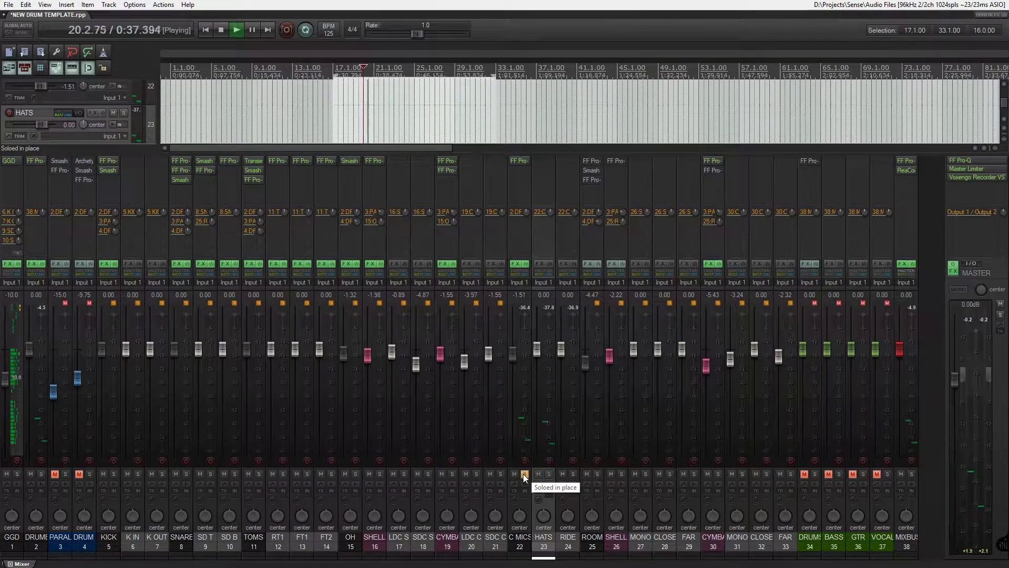
{"action": "key", "text": "space"}
{"action": "left_click", "coordinate": [524, 474]}
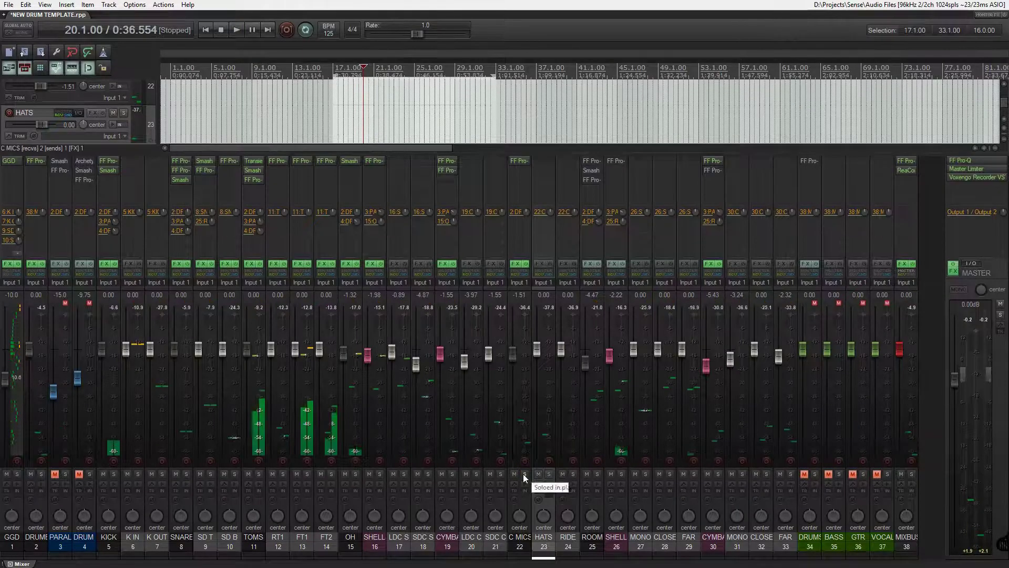
{"action": "left_click", "coordinate": [452, 474]}
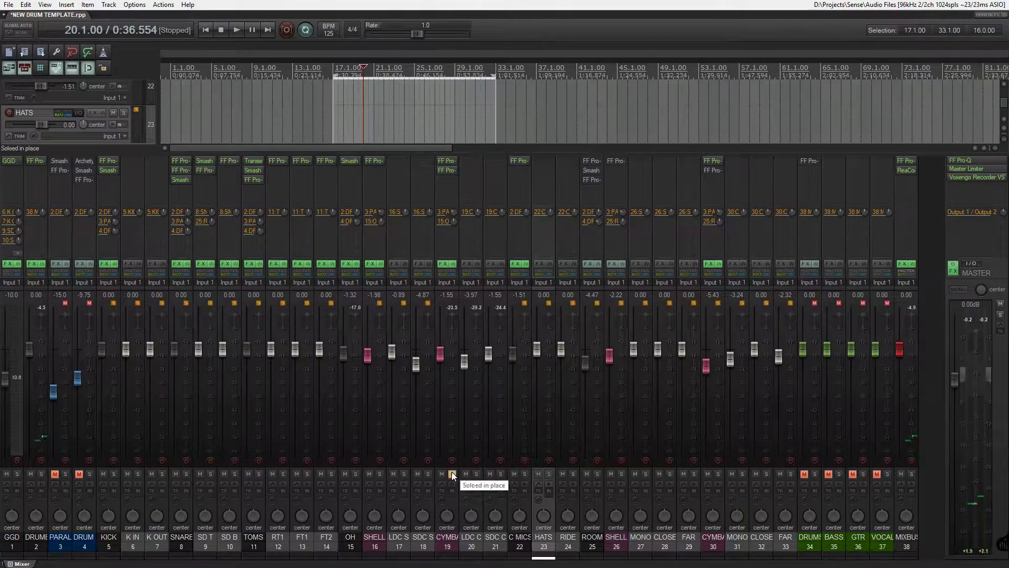
{"action": "key", "text": "space"}
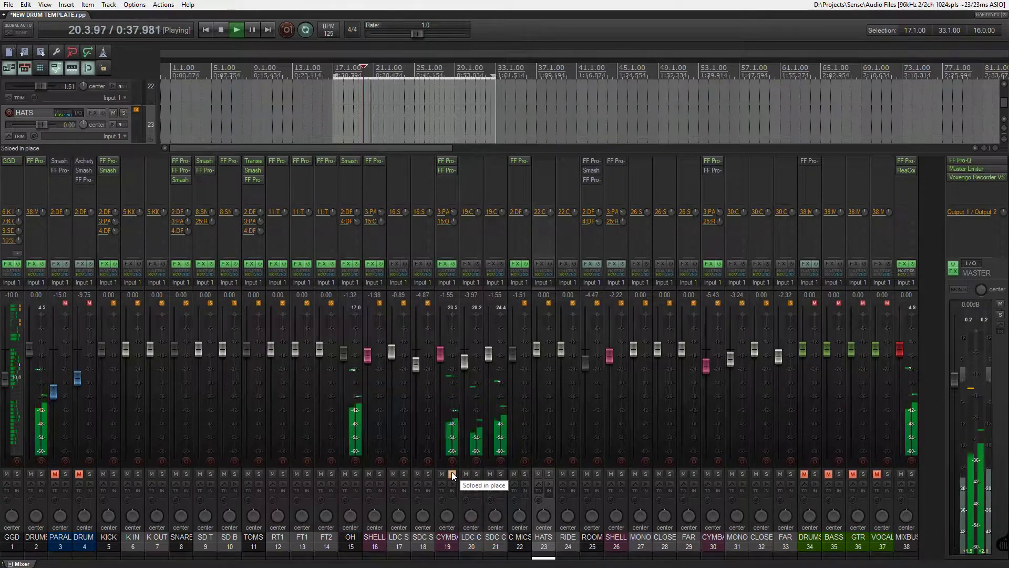
{"action": "key", "text": "space"}
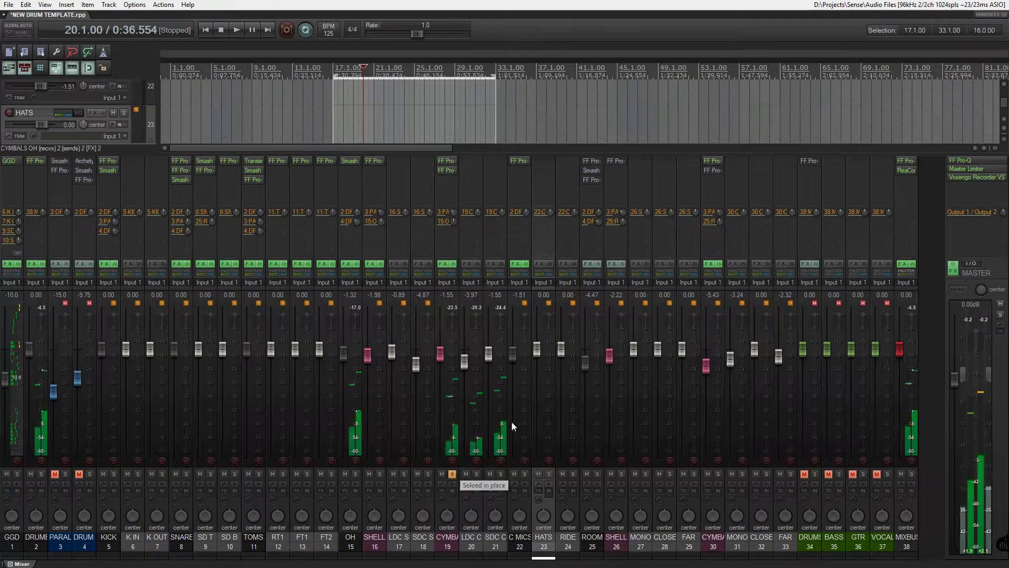
{"action": "left_click", "coordinate": [452, 474]}
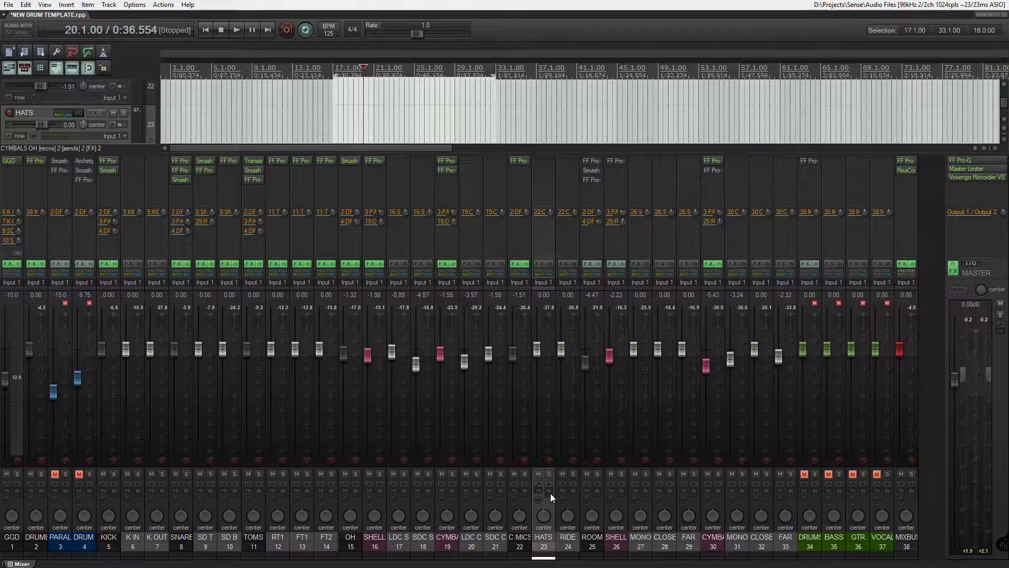
- Select the C MICS bus and review the cymbal channels in the GGD kit, closing the instrument window when done
{"action": "left_click", "coordinate": [521, 546]}
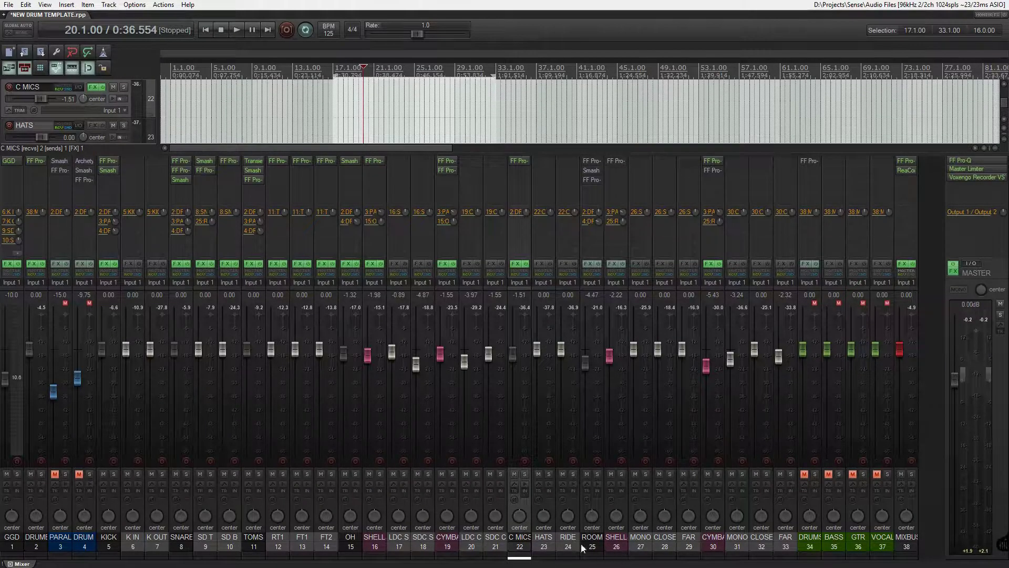
{"action": "left_click", "coordinate": [9, 161]}
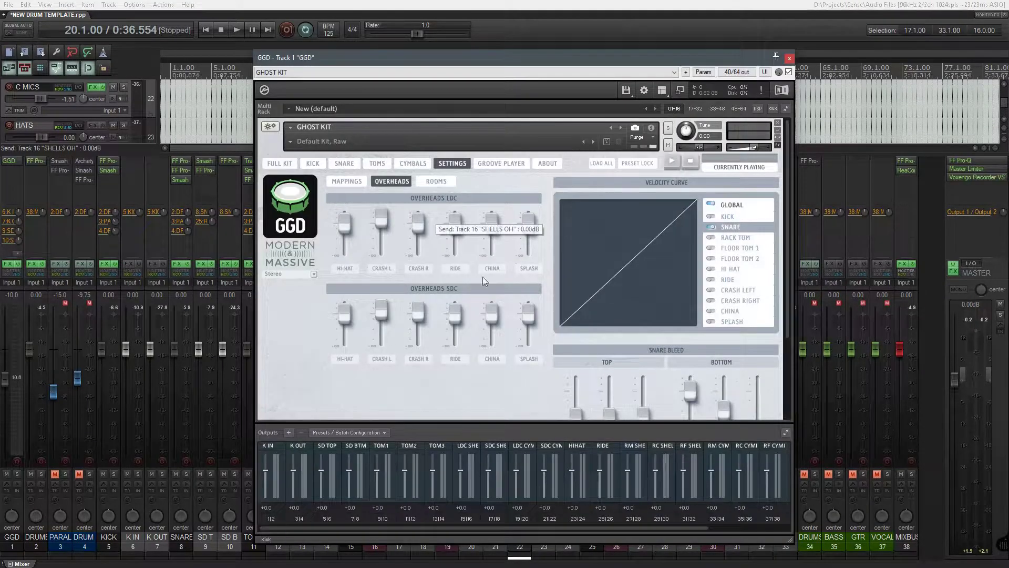
{"action": "left_click", "coordinate": [413, 163]}
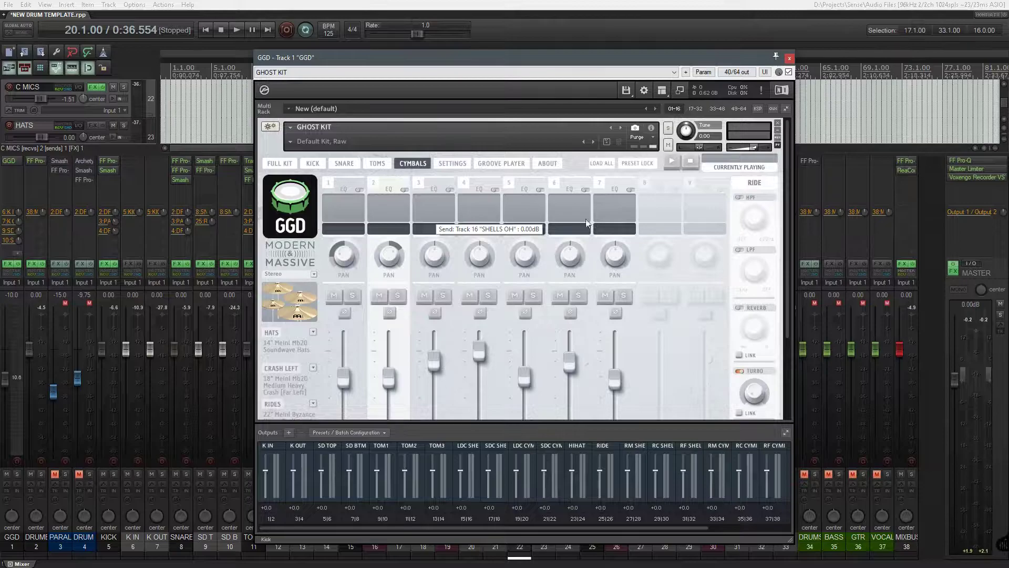
{"action": "left_click", "coordinate": [789, 58]}
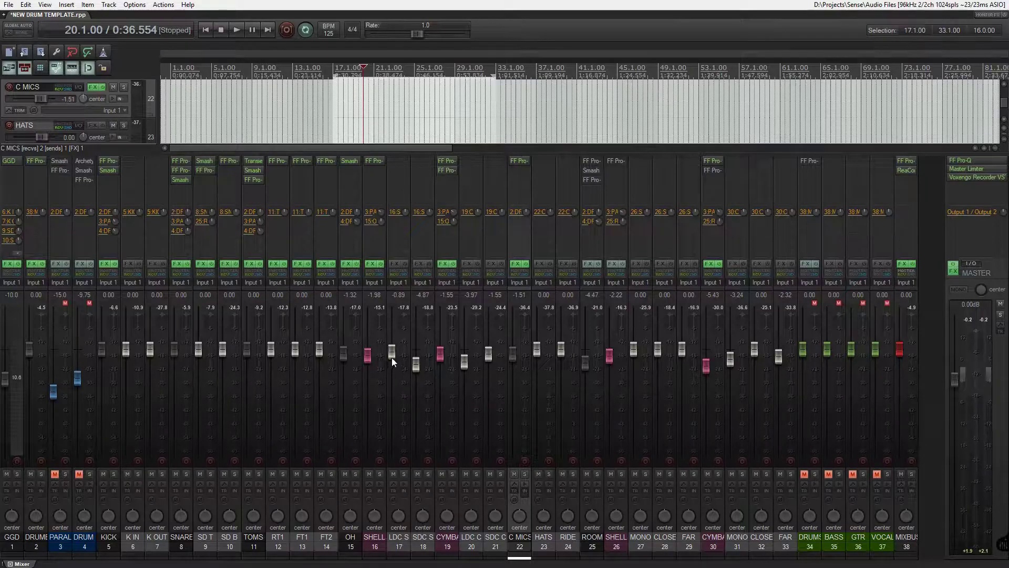
{"action": "left_click", "coordinate": [13, 160]}
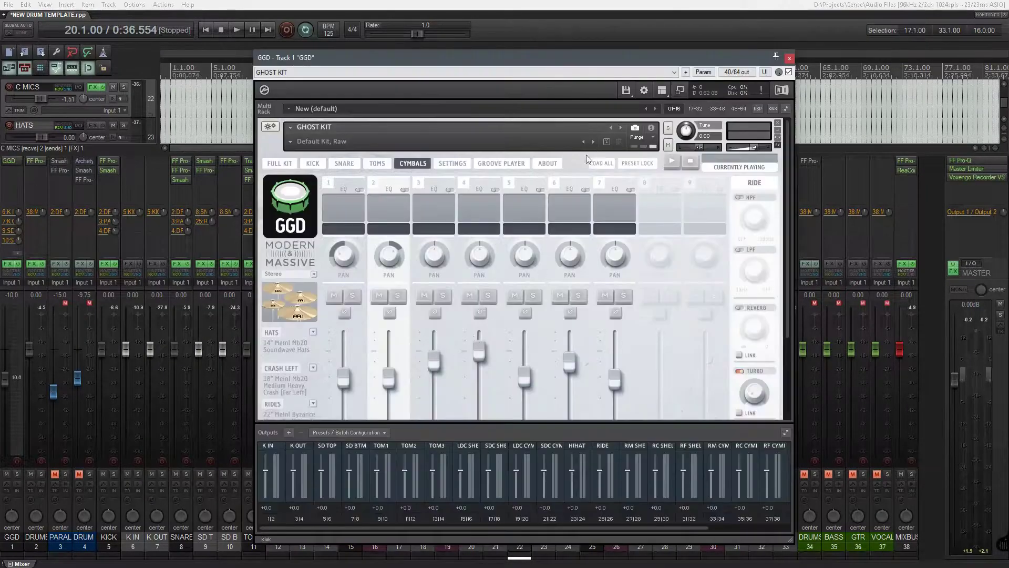
{"action": "left_click", "coordinate": [788, 59]}
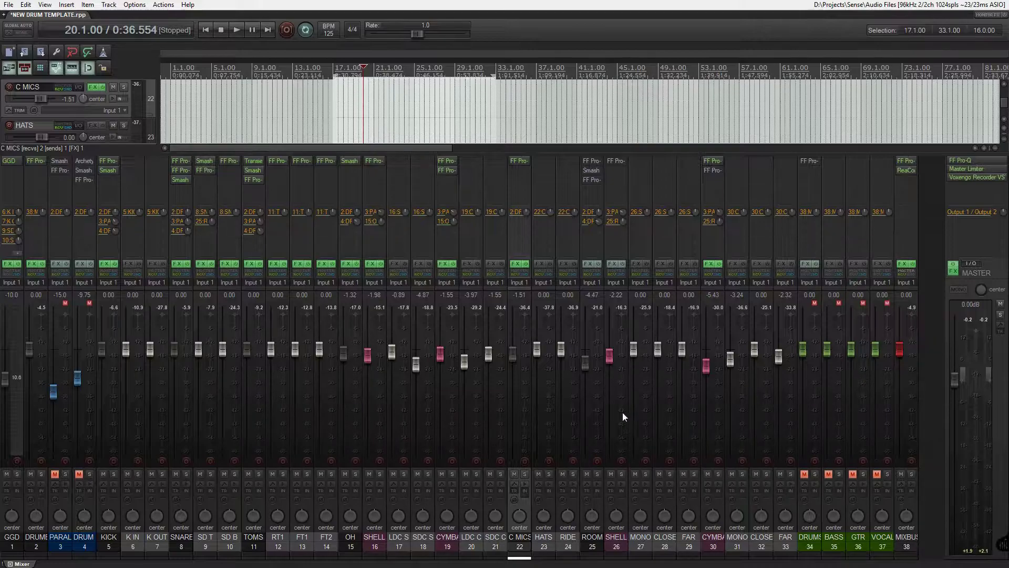
- Enable the effects on the SHELLS R room bus, open its Pro-Q, and raise the low cut frequency slightly
{"action": "left_click", "coordinate": [628, 544]}
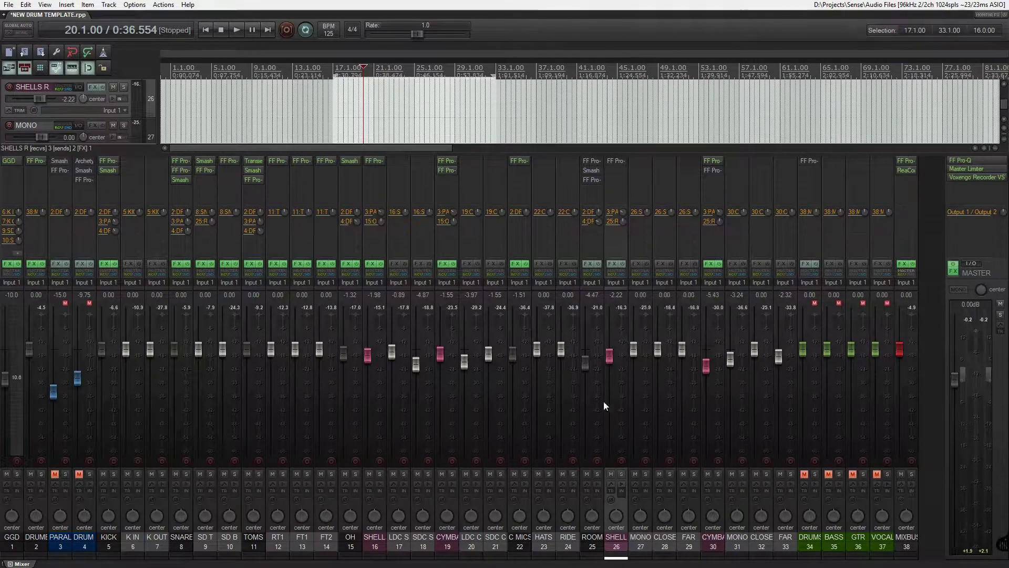
{"action": "left_click", "coordinate": [621, 266]}
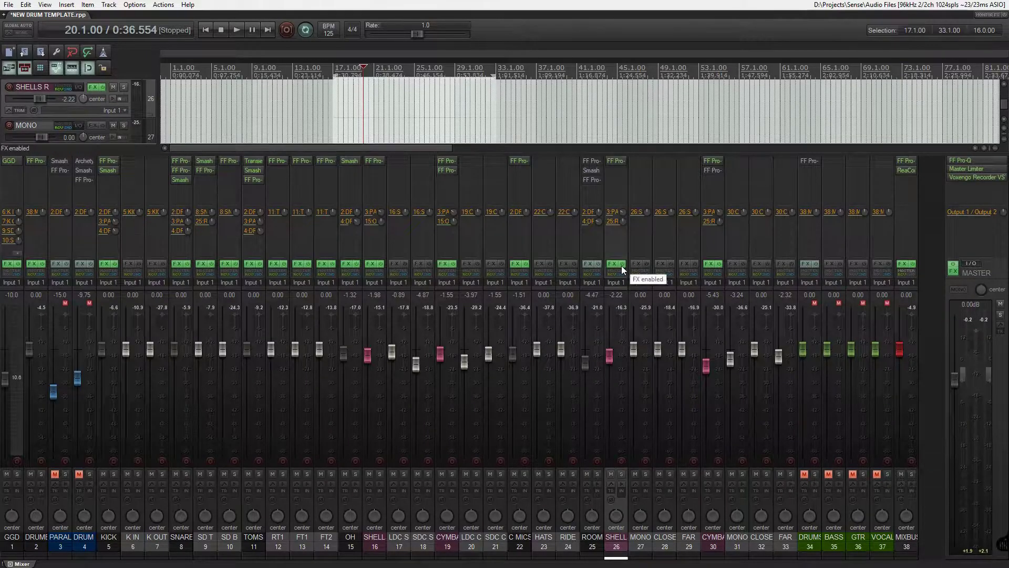
{"action": "left_click", "coordinate": [620, 162]}
{"action": "left_click_drag", "start_coordinate": [498, 38], "coordinate": [730, 74]}
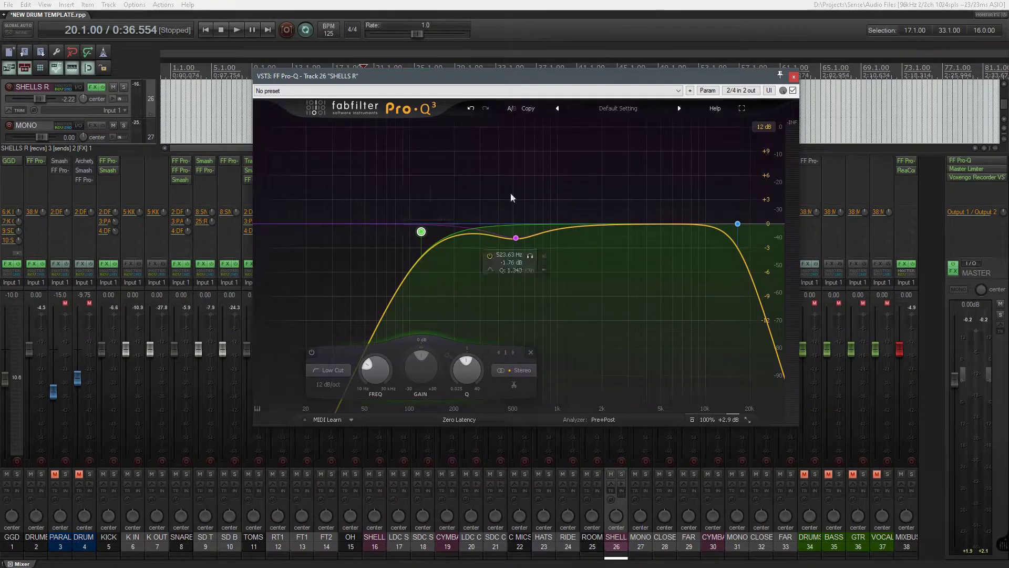
{"action": "mouse_move", "coordinate": [422, 217]}
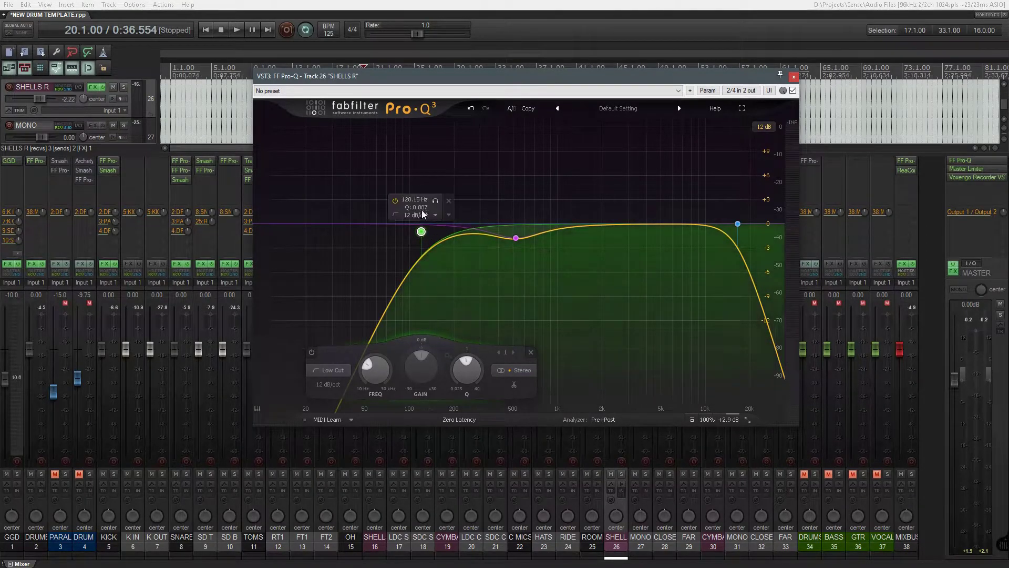
{"action": "left_click_drag", "start_coordinate": [435, 203], "coordinate": [440, 202]}
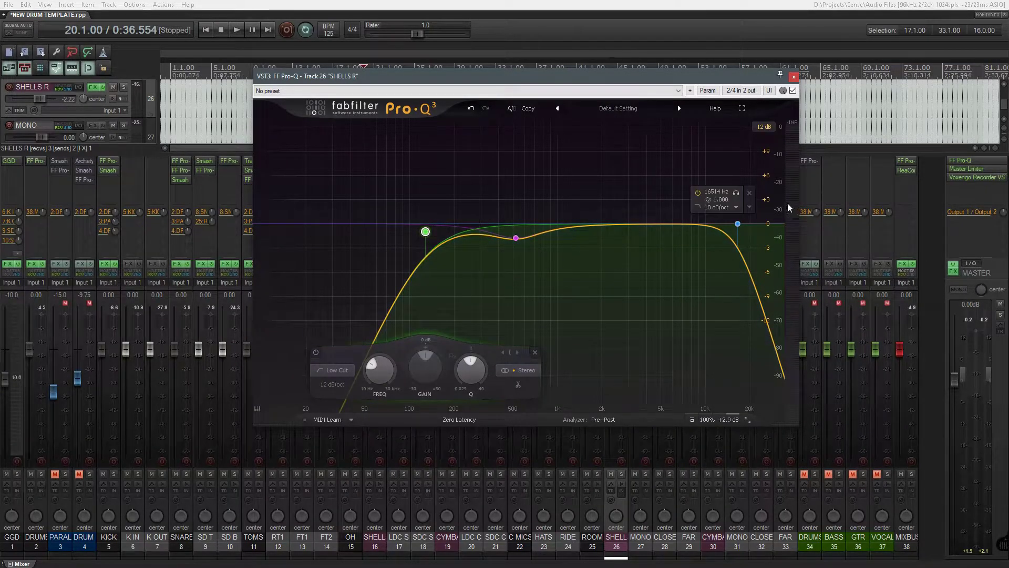
- Audition the 16514 Hz high cut band in isolation with SHELLS R soloed, close the equalizer, and unsolo the bus
{"action": "left_click_drag", "start_coordinate": [737, 193], "coordinate": [737, 193]}
{"action": "key", "text": "space"}
{"action": "key", "text": "space"}
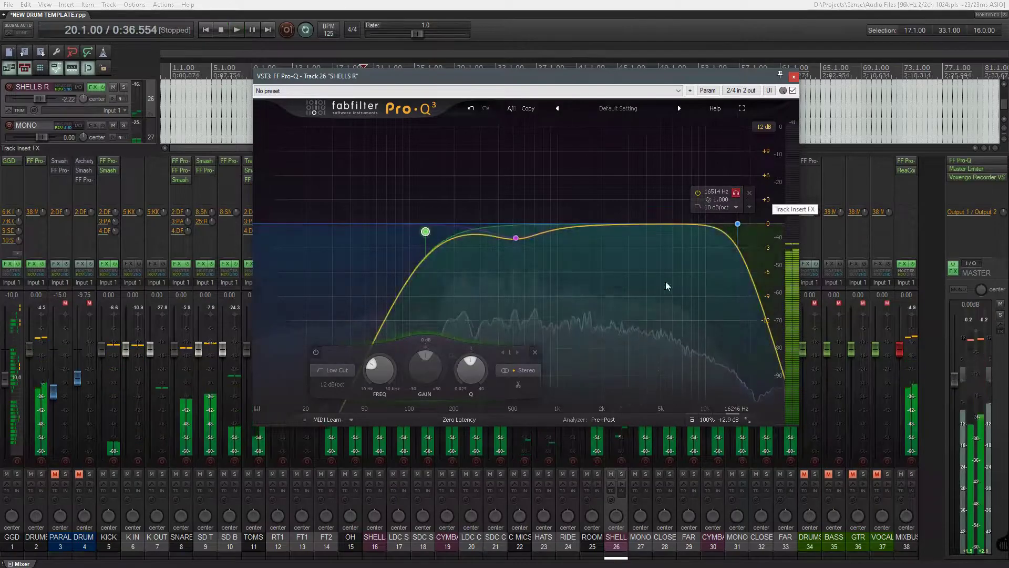
{"action": "left_click", "coordinate": [621, 475]}
{"action": "left_click_drag", "start_coordinate": [737, 192], "coordinate": [739, 193]}
{"action": "key", "text": "space"}
{"action": "key", "text": "space"}
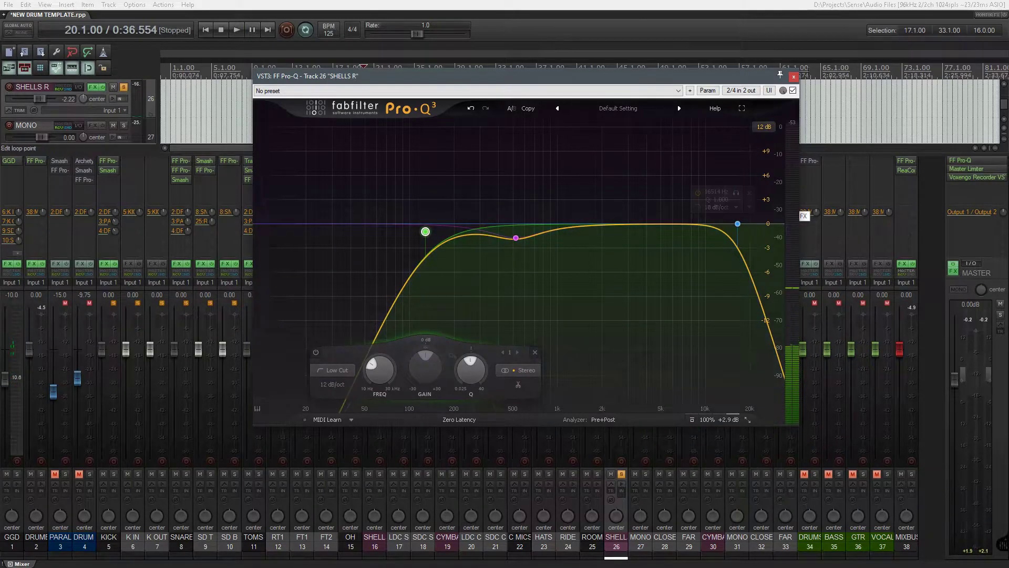
{"action": "left_click", "coordinate": [793, 77]}
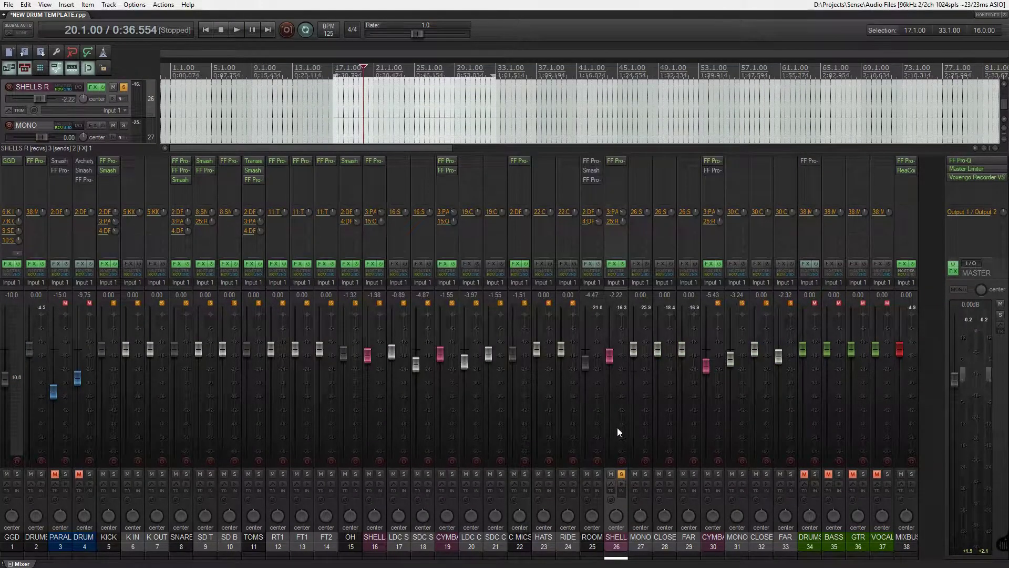
{"action": "left_click", "coordinate": [621, 473]}
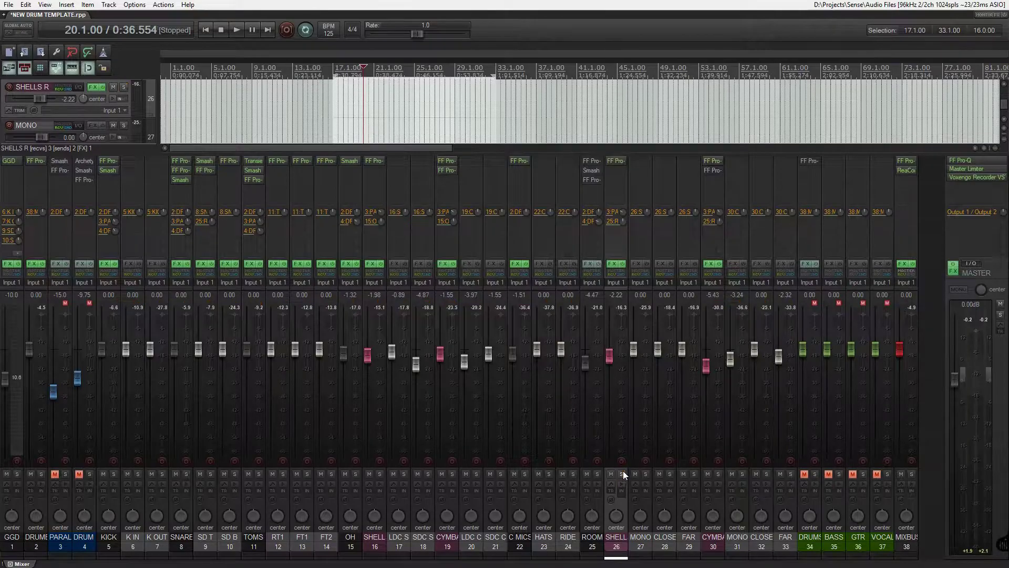
- Solo the CYMBALS R bus, open its first Pro-Q, and bypass the narrow bell cut to compare during playback
{"action": "left_click", "coordinate": [718, 474]}
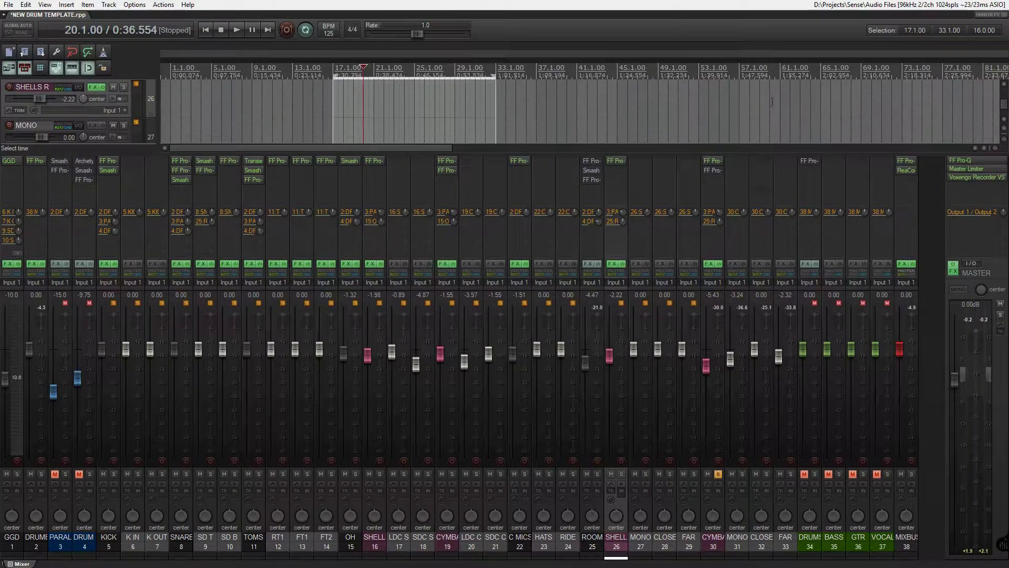
{"action": "left_click", "coordinate": [718, 160]}
{"action": "key", "text": "space"}
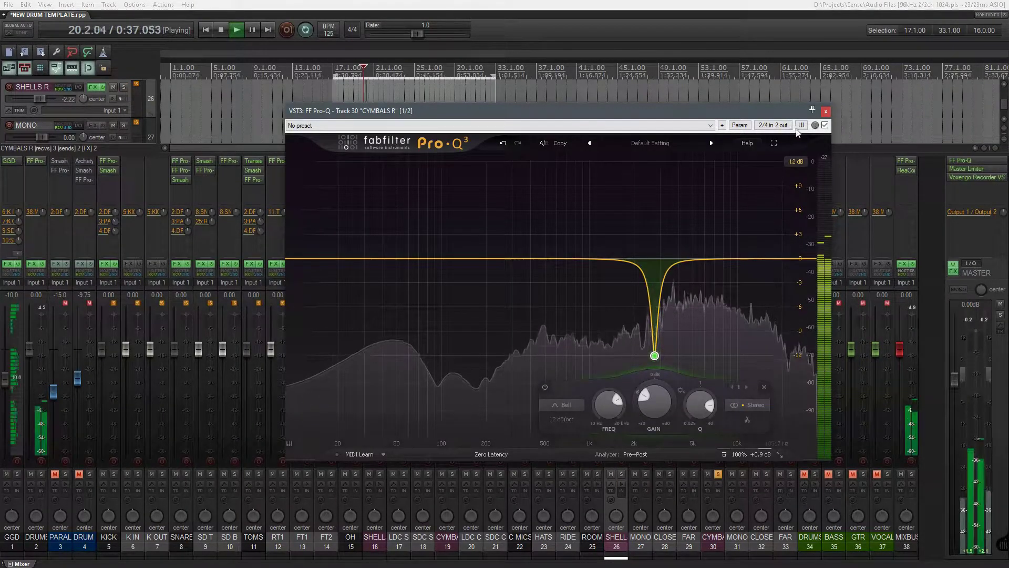
{"action": "left_click", "coordinate": [825, 125]}
{"action": "key", "text": "space"}
- Set the time selection to 1.1.00 through 17.1.00, audition CYMBALS R again, and close its first Pro-Q
{"action": "left_click_drag", "start_coordinate": [174, 77], "coordinate": [334, 77]}
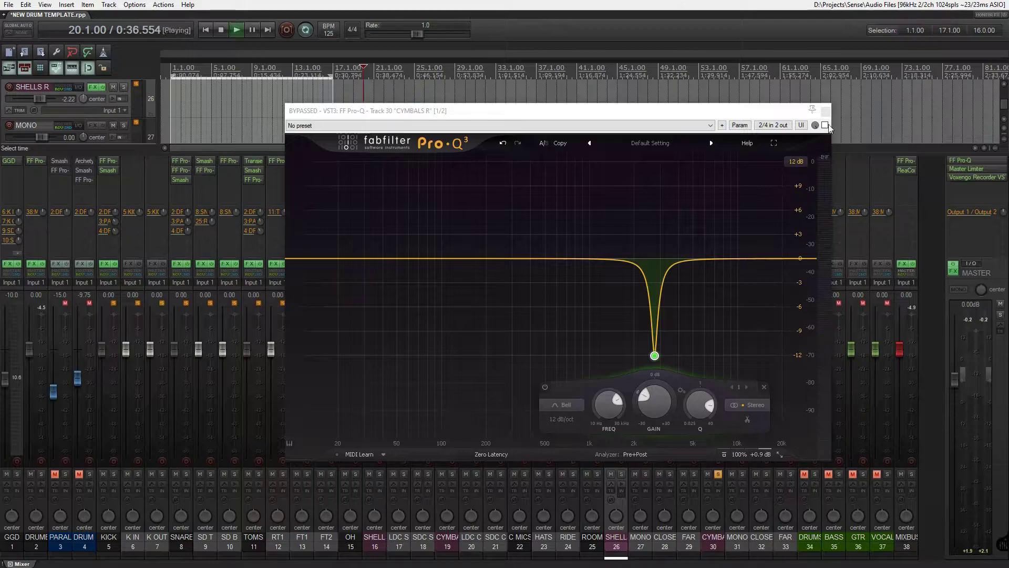
{"action": "key", "text": "space"}
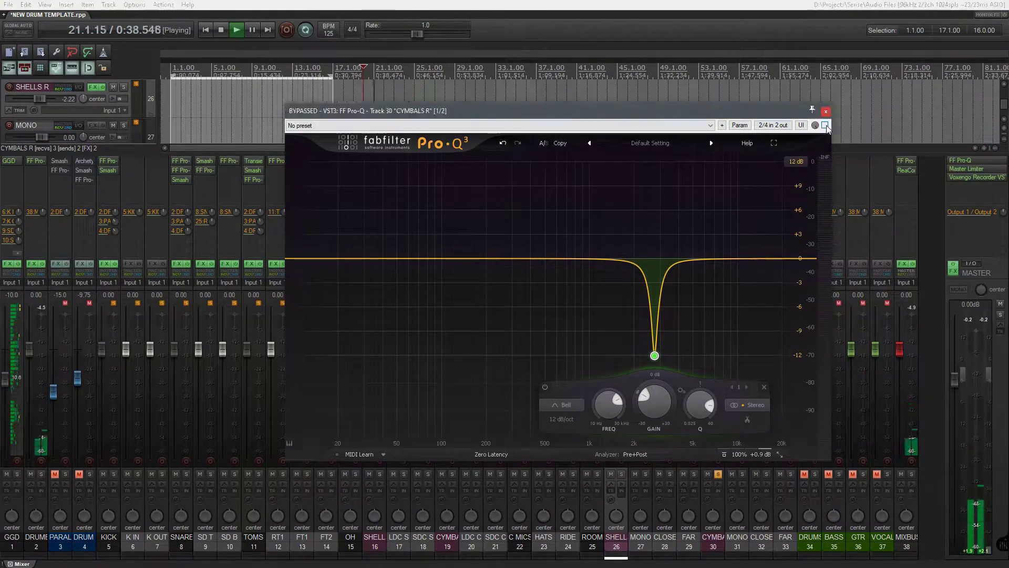
{"action": "key", "text": "space"}
{"action": "left_click", "coordinate": [826, 112]}
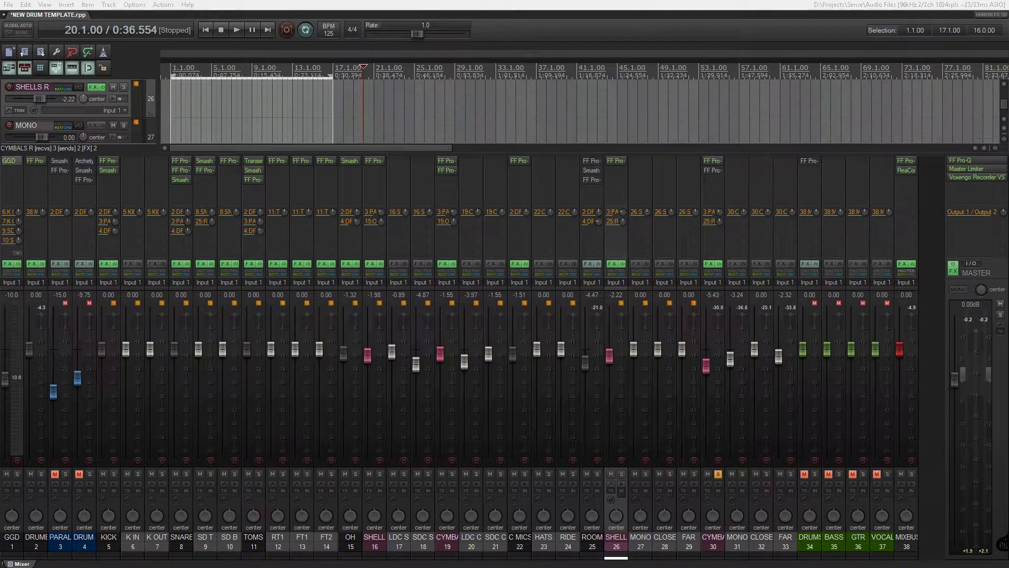
- Open the second Pro-Q on CYMBALS R, examine its bands, and make the 6447.6 Hz bell cut slightly shallower
{"action": "left_click", "coordinate": [713, 170]}
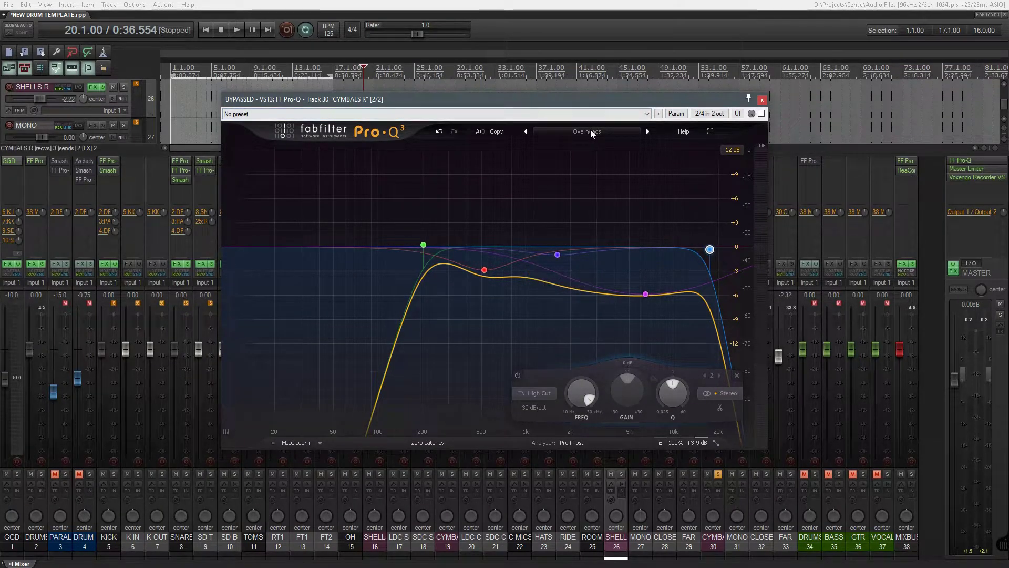
{"action": "mouse_move", "coordinate": [443, 242]}
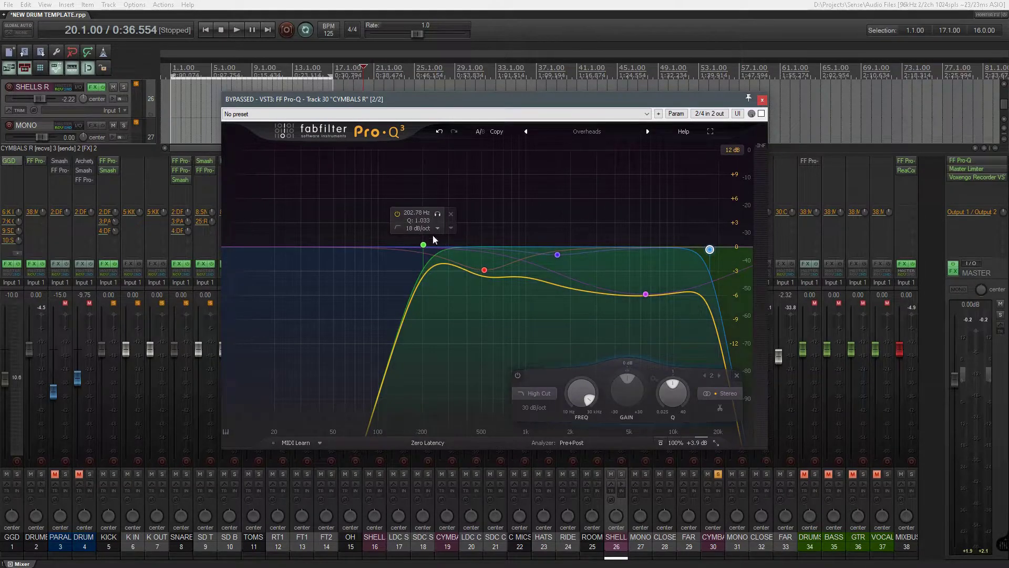
{"action": "mouse_move", "coordinate": [631, 317]}
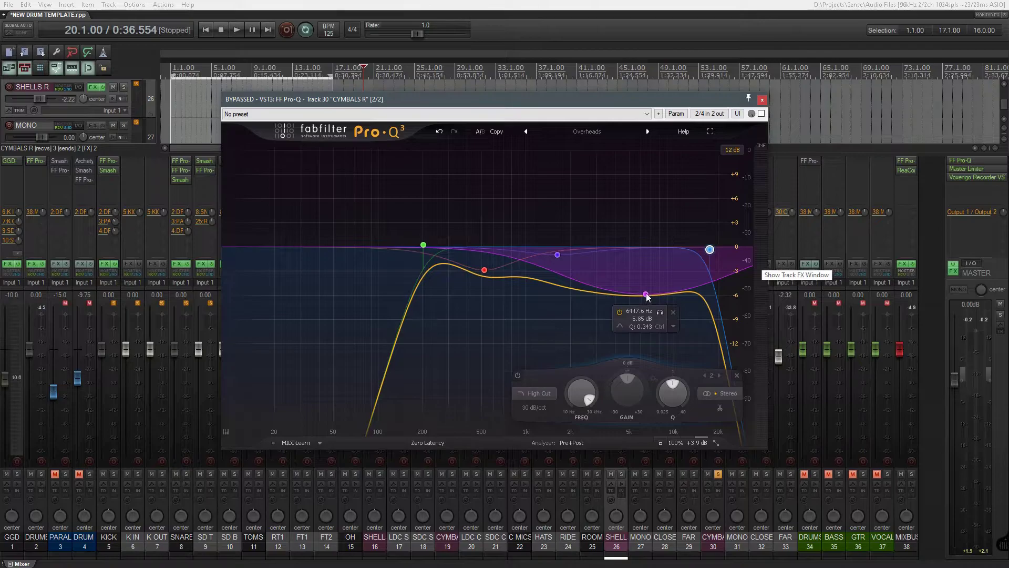
{"action": "left_click_drag", "start_coordinate": [647, 299], "coordinate": [647, 295]}
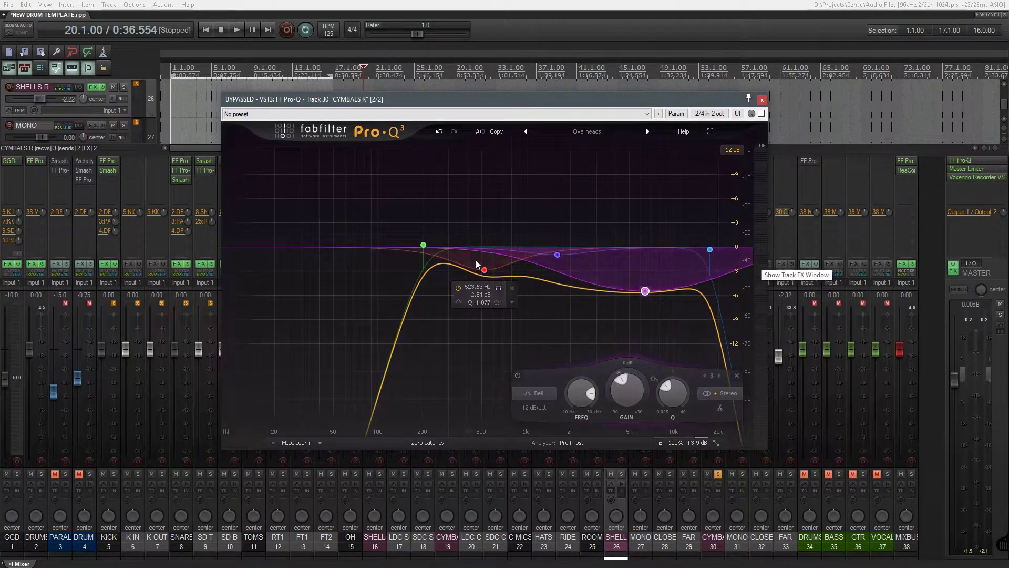
- Compare the CYMBALS R equalizer curve with the SHELLS OH Pro-Q and the second Pro-Q on CYMBALS OH
{"action": "left_click_drag", "start_coordinate": [677, 103], "coordinate": [918, 206]}
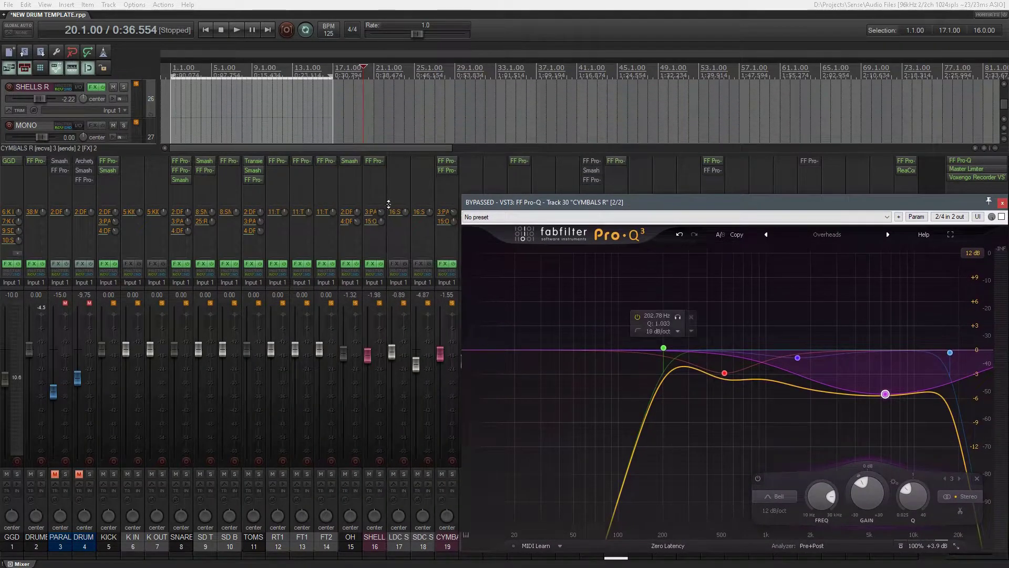
{"action": "left_click", "coordinate": [377, 159]}
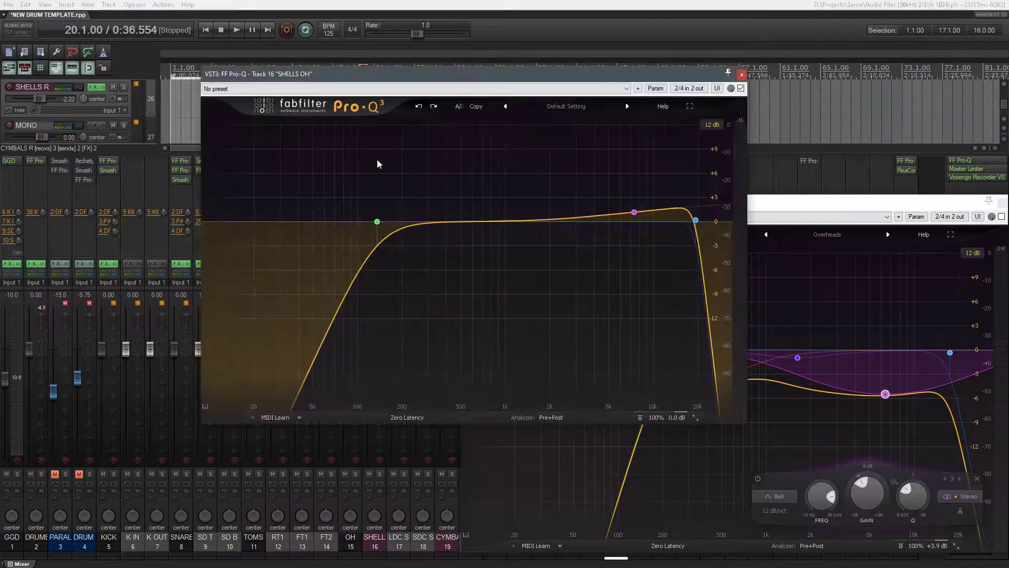
{"action": "left_click_drag", "start_coordinate": [487, 70], "coordinate": [349, 59]}
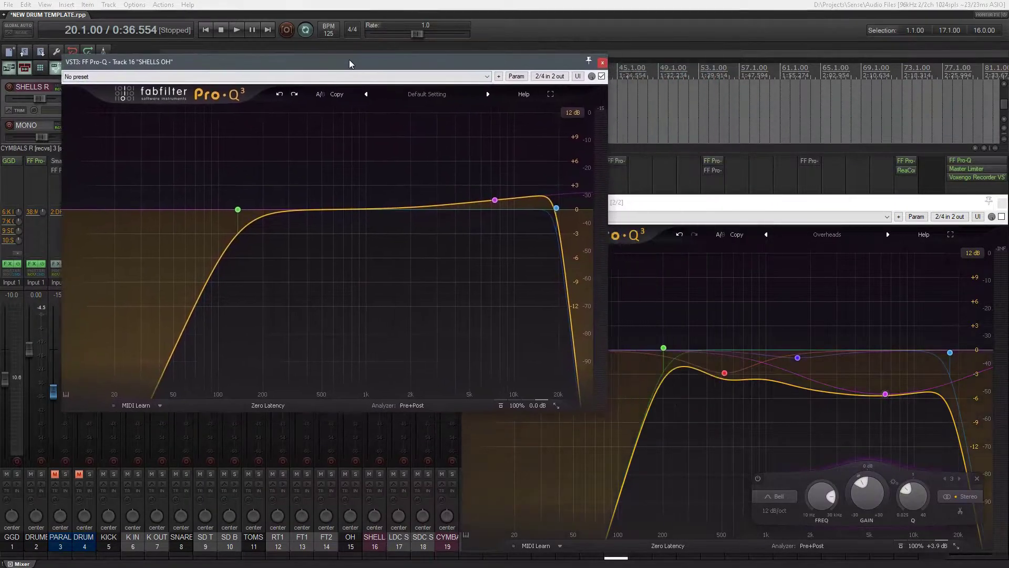
{"action": "left_click", "coordinate": [604, 63]}
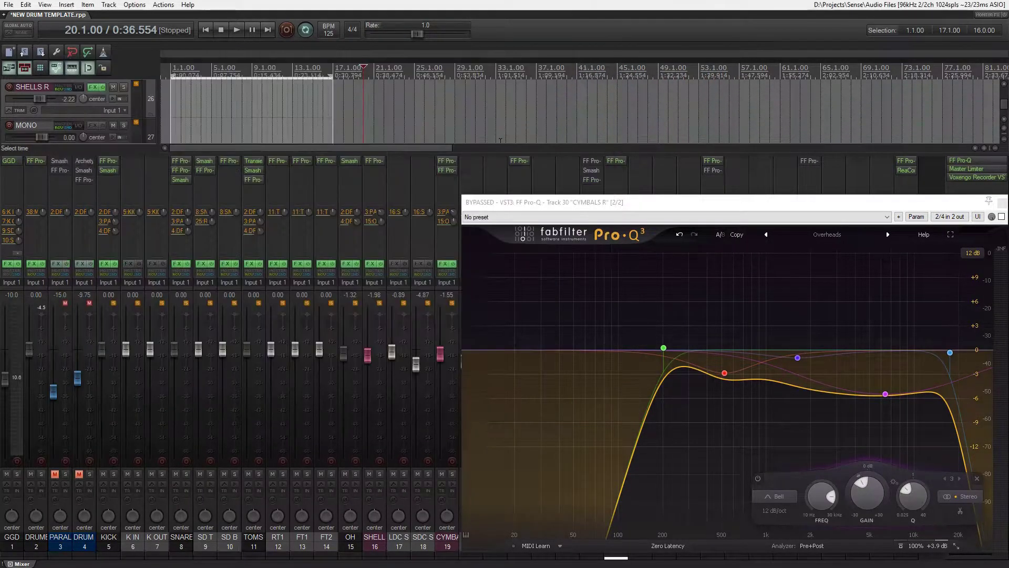
{"action": "left_click", "coordinate": [453, 161]}
{"action": "left_click_drag", "start_coordinate": [524, 101], "coordinate": [380, 89]}
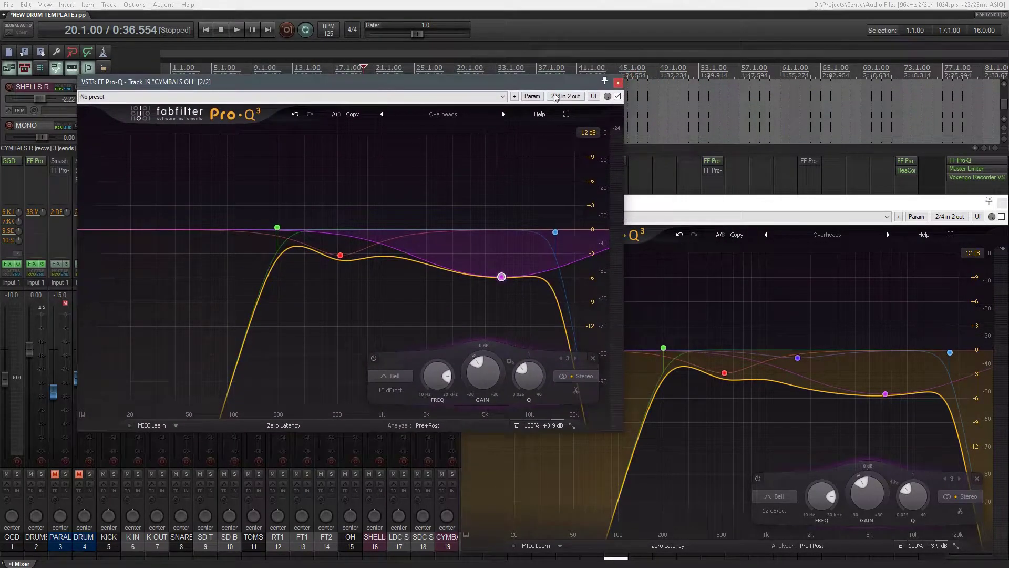
- Close the CYMBALS OH Pro-Q, re-enable the bypassed second Pro-Q on CYMBALS R, and close its window
{"action": "left_click", "coordinate": [617, 84]}
{"action": "left_click_drag", "start_coordinate": [946, 201], "coordinate": [691, 166]}
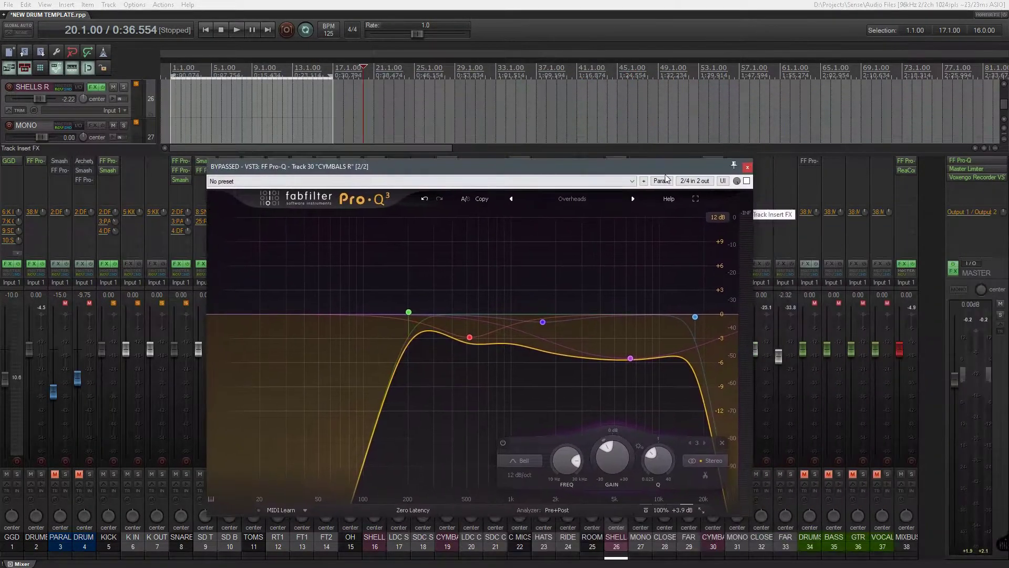
{"action": "left_click", "coordinate": [747, 168]}
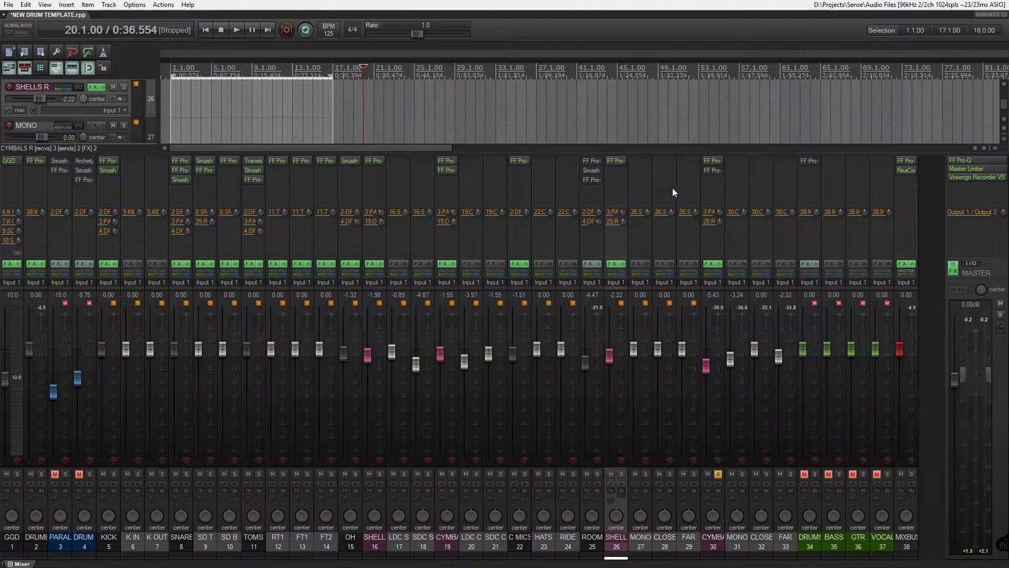
{"action": "left_click", "coordinate": [718, 170]}
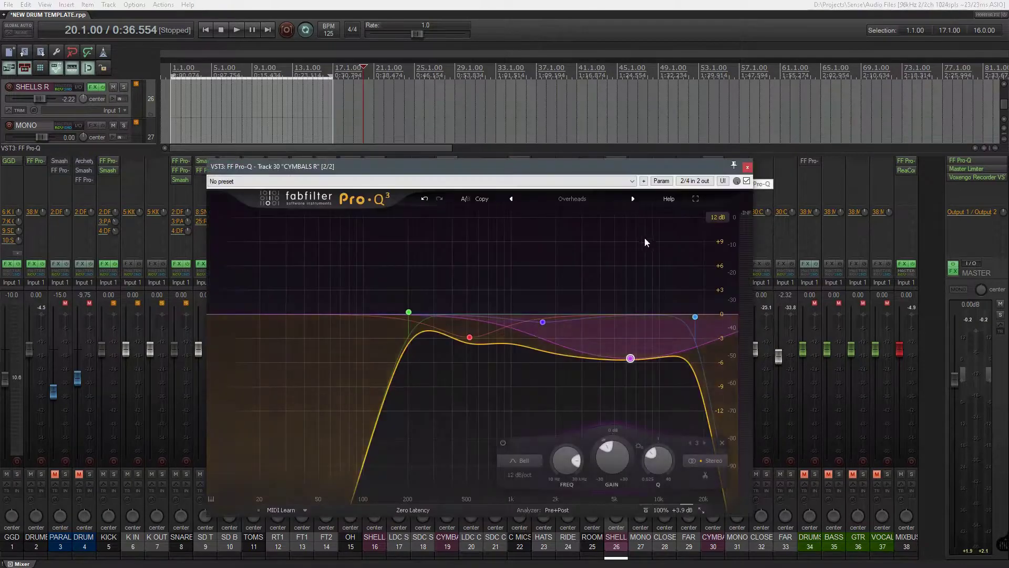
{"action": "left_click", "coordinate": [747, 168]}
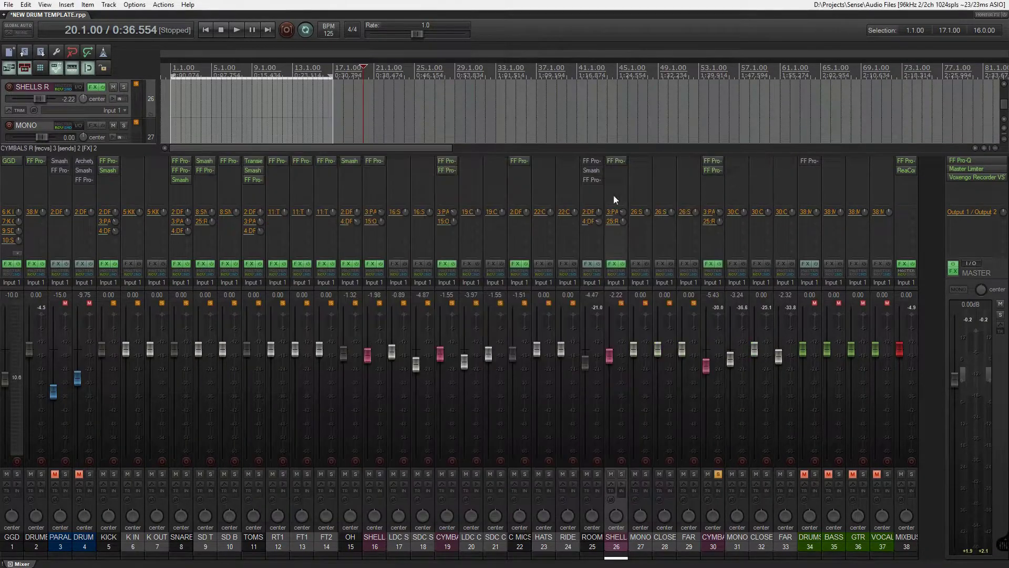
- Select the SHELLS OH and SHELLS R buses and compare the Pro-Q curve on each
{"action": "left_click", "coordinate": [374, 539]}
{"action": "left_click", "coordinate": [615, 547]}
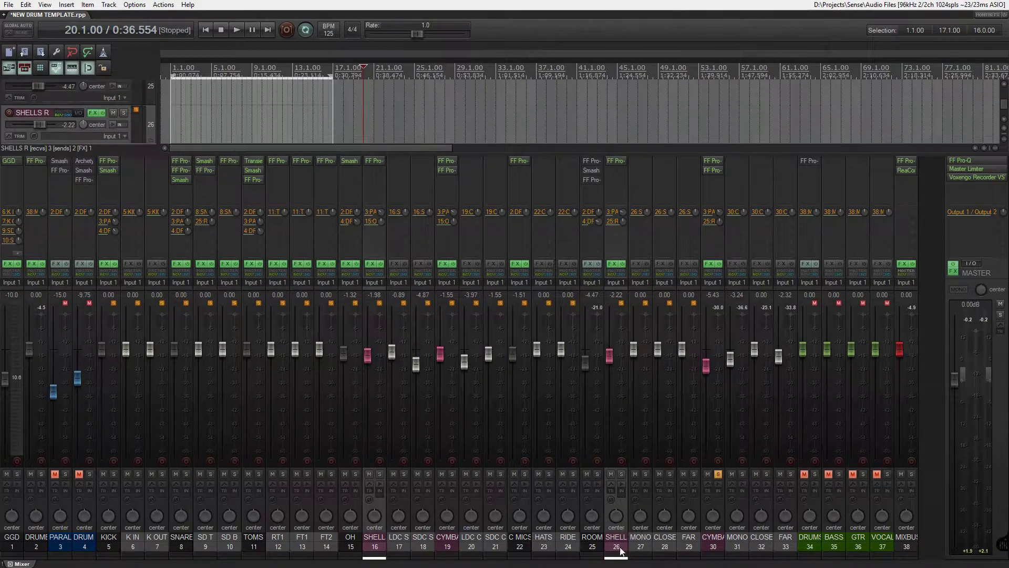
{"action": "left_click", "coordinate": [617, 161]}
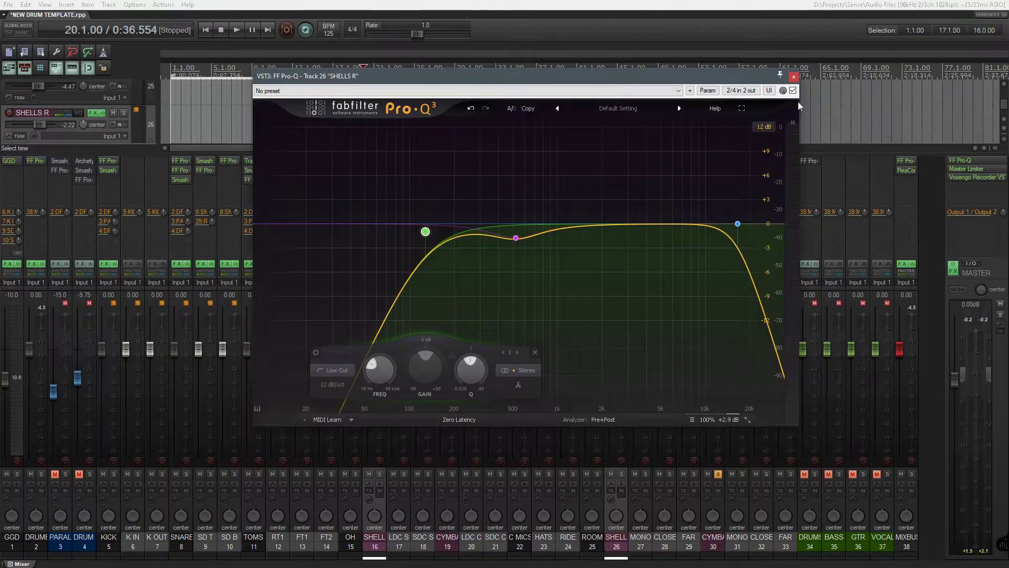
{"action": "left_click", "coordinate": [794, 77]}
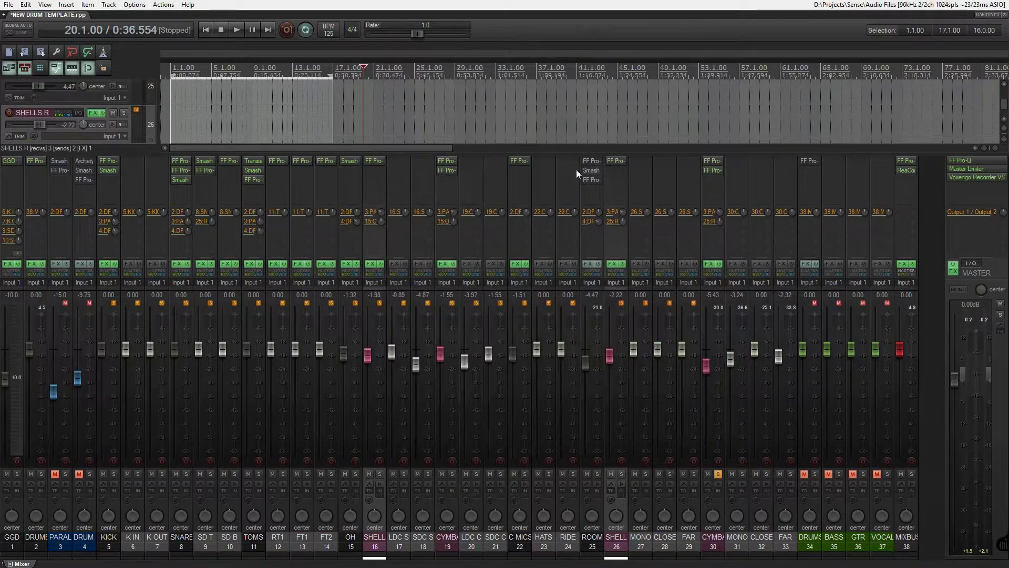
{"action": "left_click", "coordinate": [379, 161]}
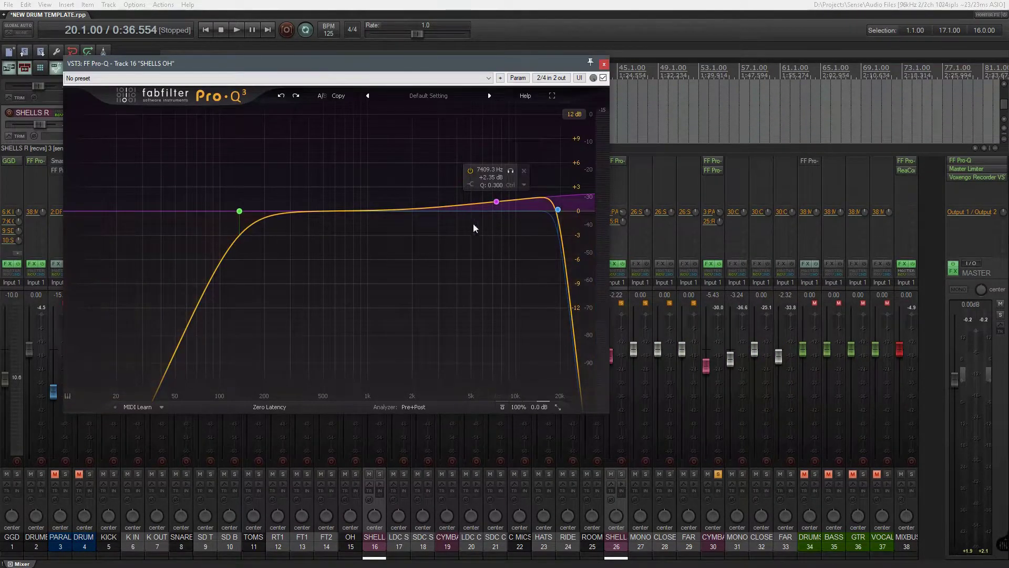
{"action": "left_click", "coordinate": [604, 63]}
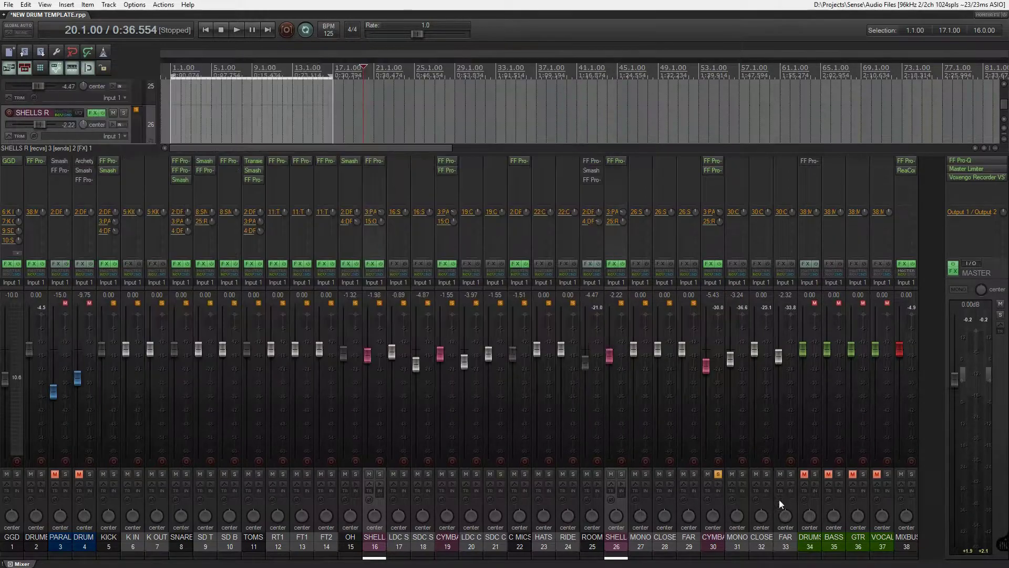
- Select the CYMBALS R and CYMBALS OH buses and compare the first Pro-Q on each
{"action": "left_click", "coordinate": [724, 535]}
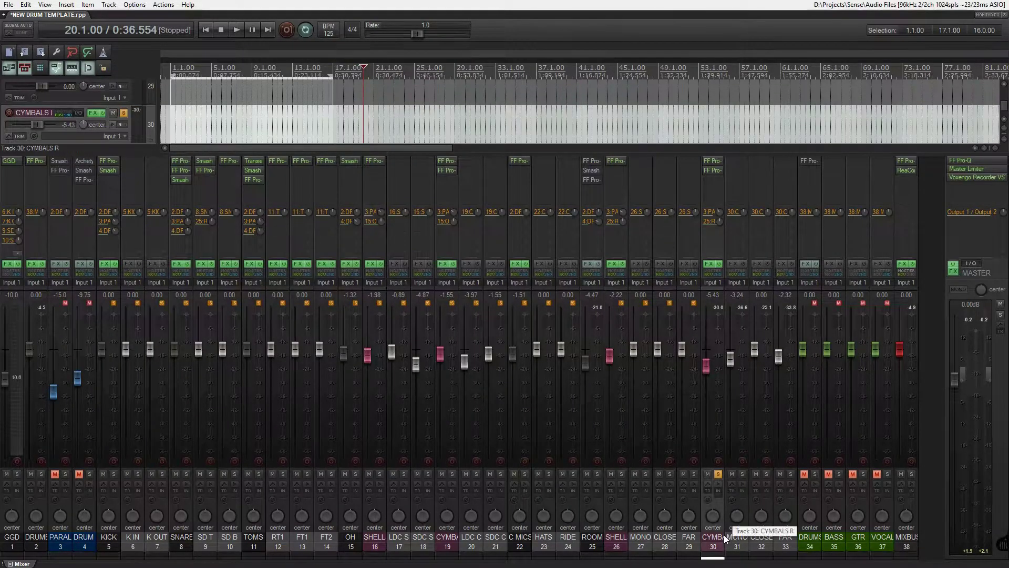
{"action": "left_click", "coordinate": [455, 542], "text": "ctrl"}
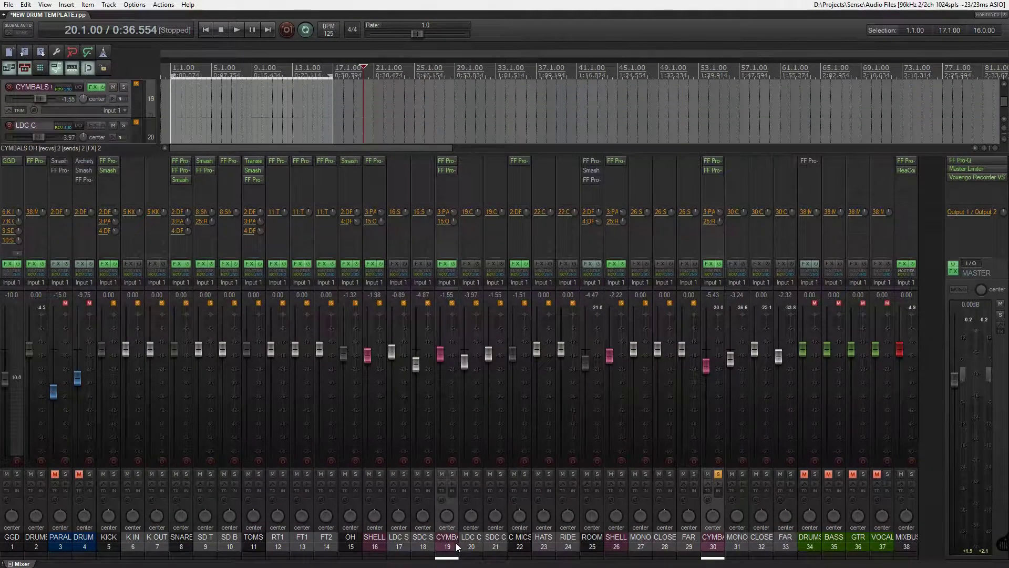
{"action": "left_click", "coordinate": [711, 160]}
{"action": "left_click_drag", "start_coordinate": [821, 116], "coordinate": [823, 117]}
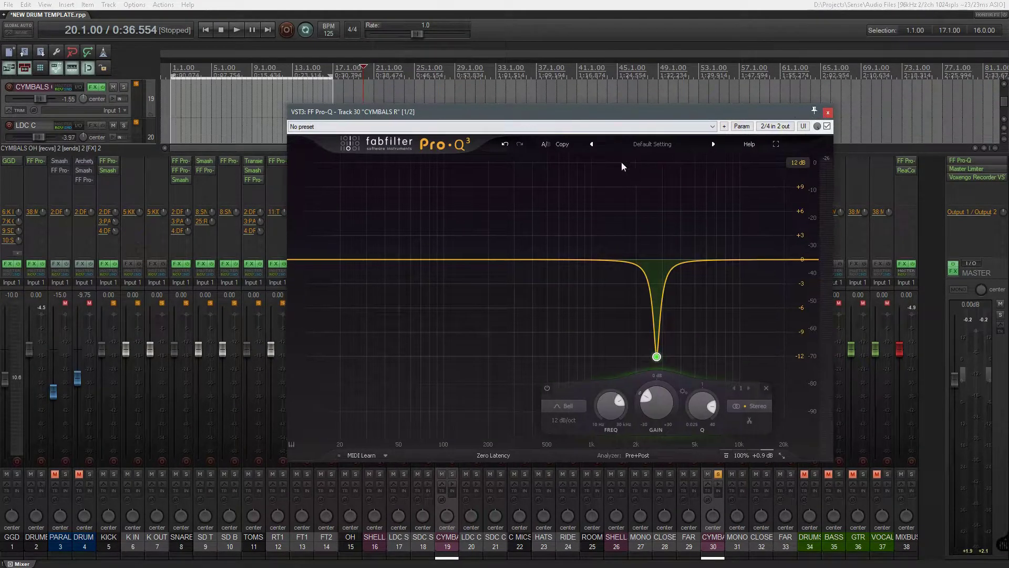
{"action": "left_click", "coordinate": [829, 113]}
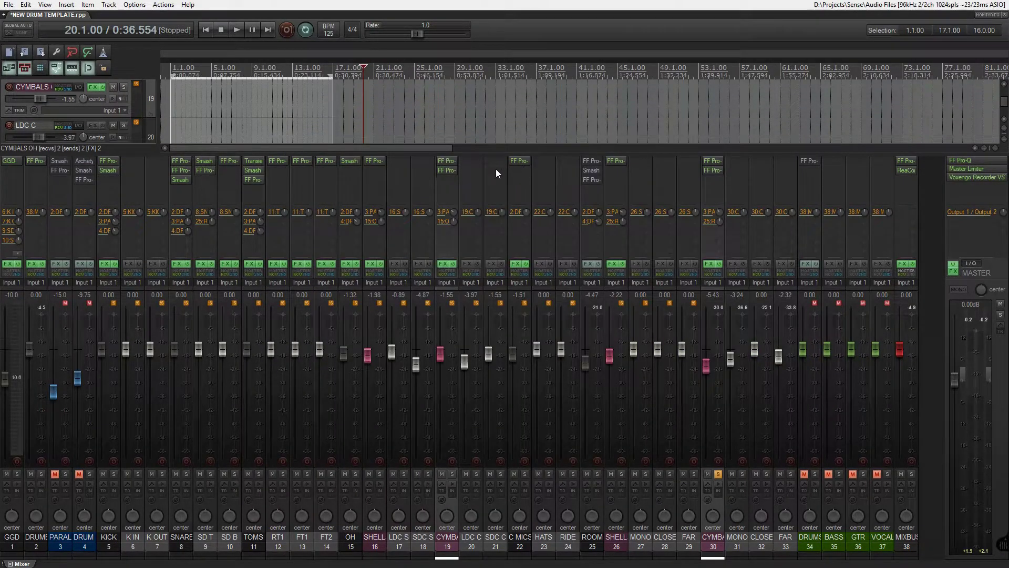
{"action": "left_click", "coordinate": [446, 163]}
{"action": "left_click", "coordinate": [733, 70]}
- Compare the second Pro-Q curve on CYMBALS OH with the second Pro-Q on CYMBALS R
{"action": "left_click", "coordinate": [451, 170]}
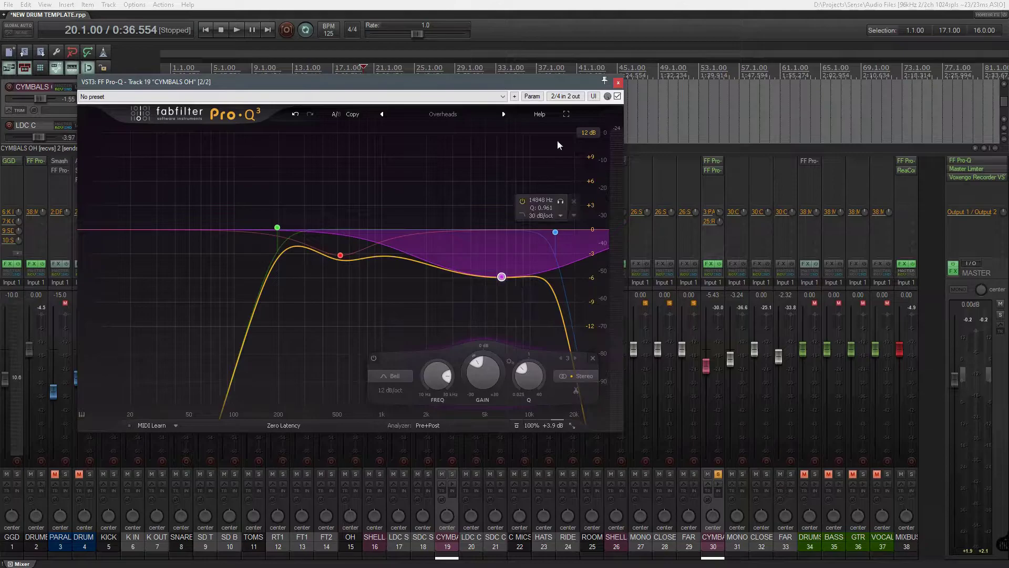
{"action": "left_click", "coordinate": [618, 83]}
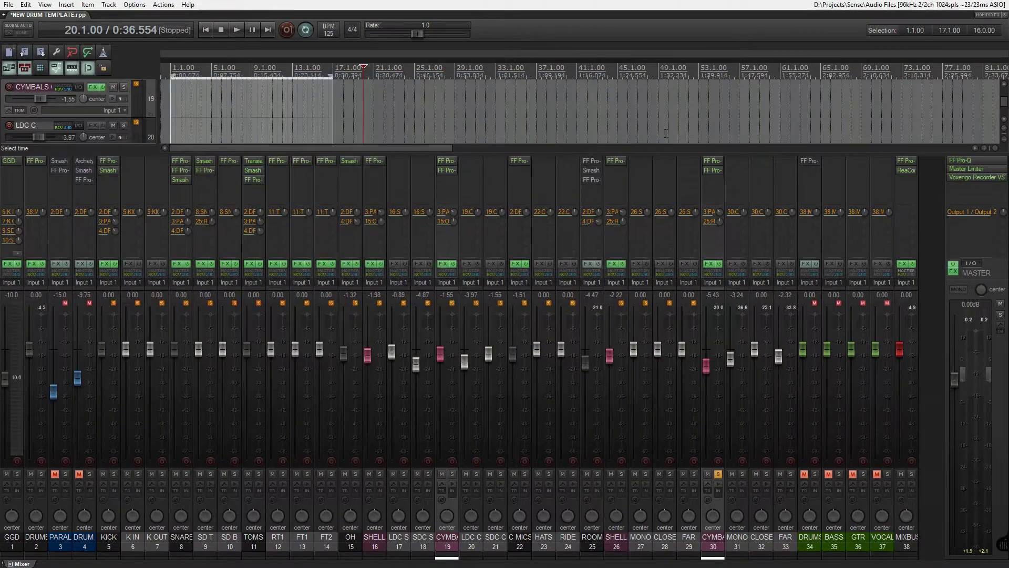
{"action": "left_click", "coordinate": [712, 170]}
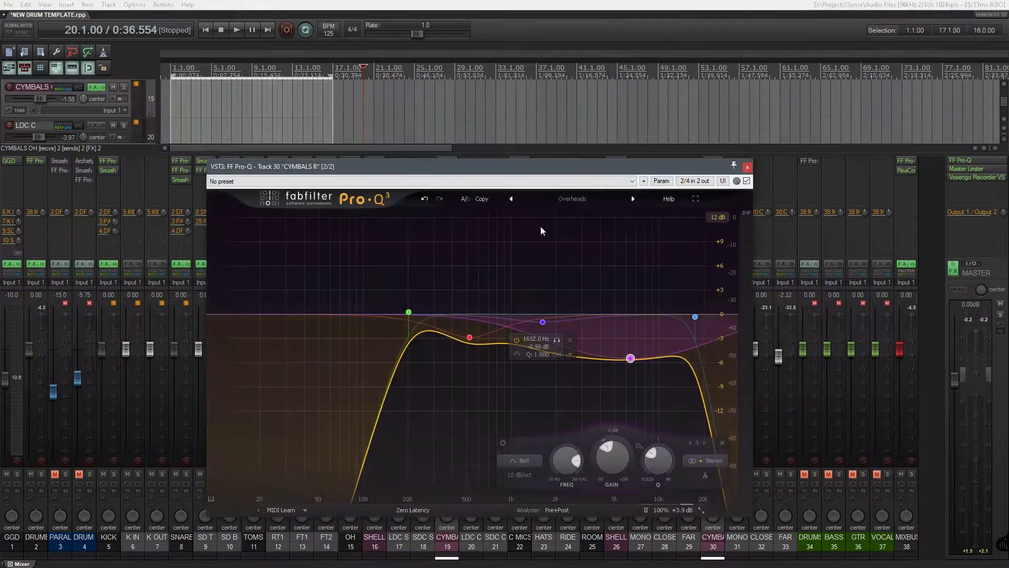
- Close the cymbals equalizer, take the CYMBALS R track out of solo and solo the ROOM track instead
{"action": "left_click", "coordinate": [747, 168]}
{"action": "left_click", "coordinate": [712, 539]}
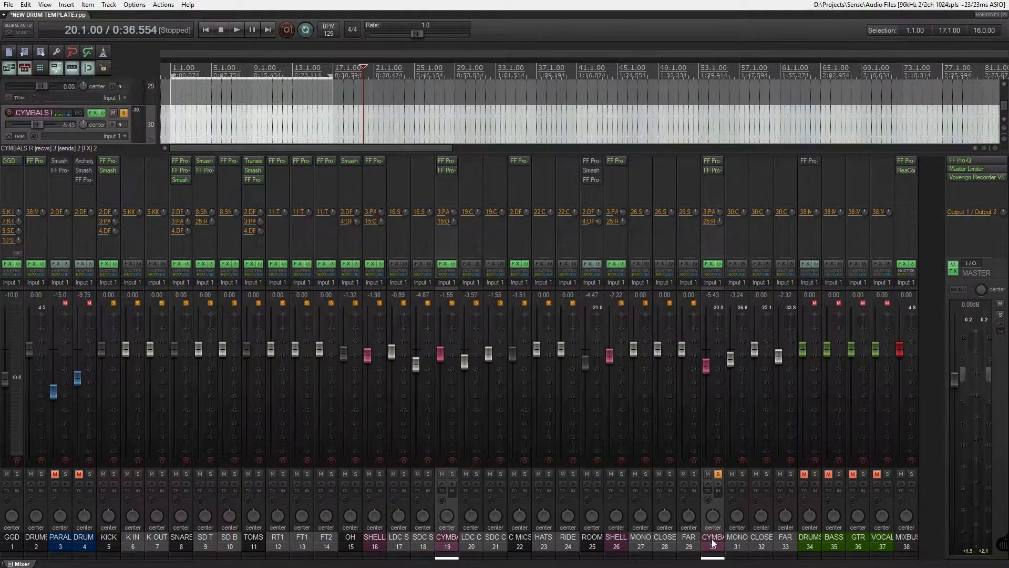
{"action": "left_click", "coordinate": [718, 475]}
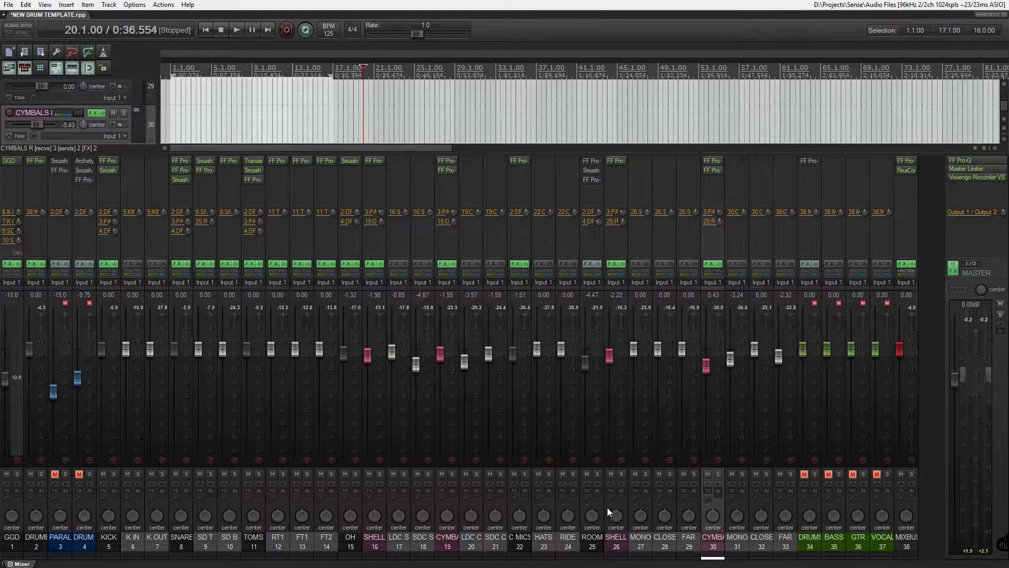
{"action": "left_click", "coordinate": [596, 473]}
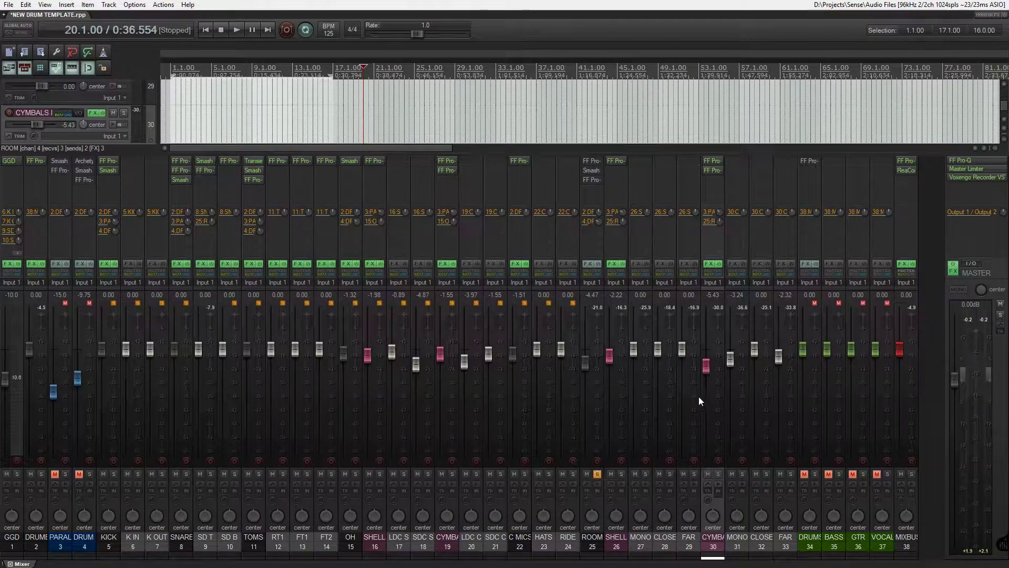
- Listen to the soloed ROOM track, restarting playback from the beginning of the project, and stop
{"action": "key", "text": "space"}
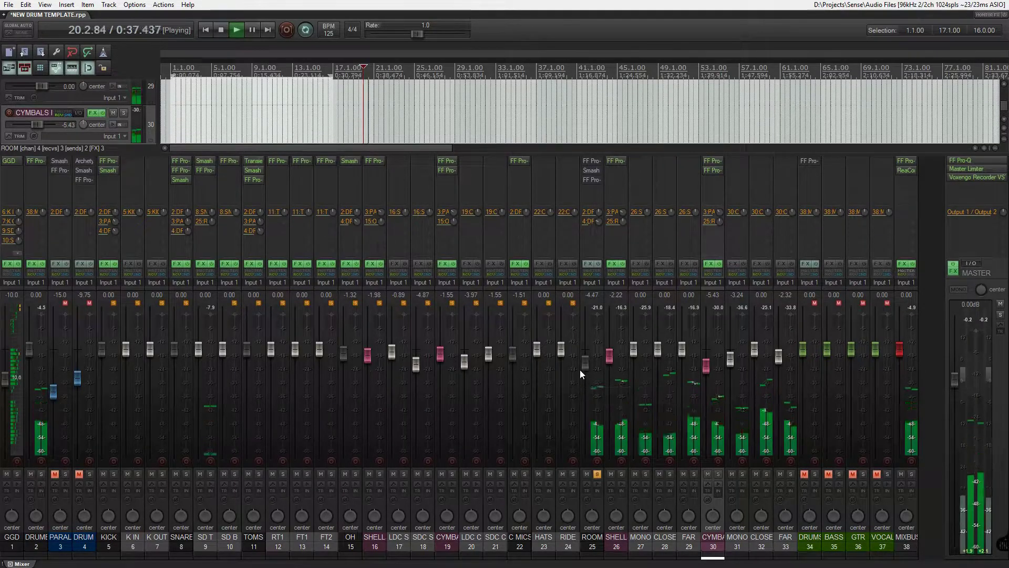
{"action": "key", "text": "space"}
{"action": "key", "text": "Home"}
{"action": "key", "text": "space"}
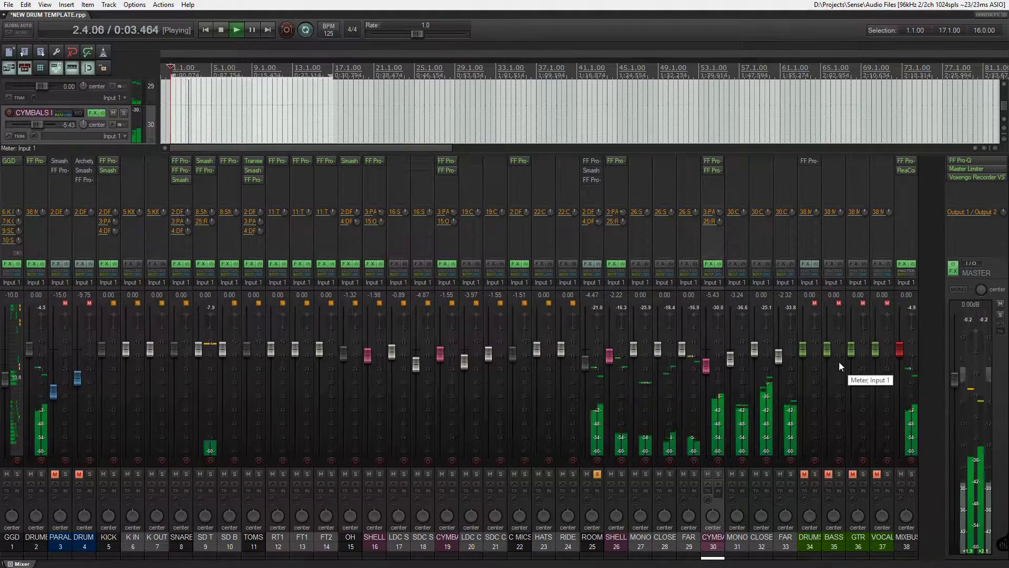
{"action": "key", "text": "space"}
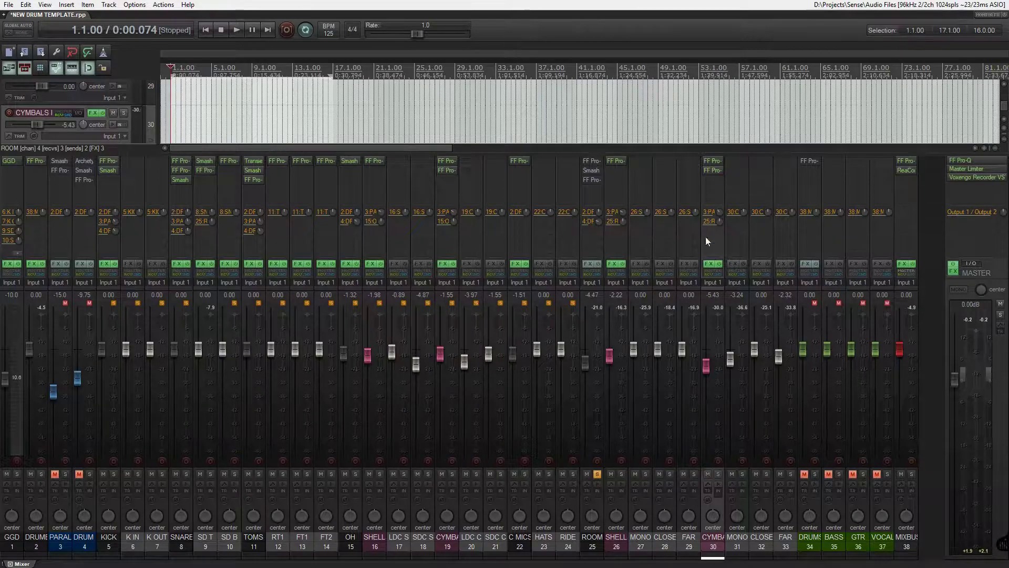
- Enable the ROOM track's effects, open its first Pro-Q equalizer and place the plugin window over the middle of the mixer
{"action": "left_click", "coordinate": [599, 262]}
{"action": "left_click", "coordinate": [592, 160]}
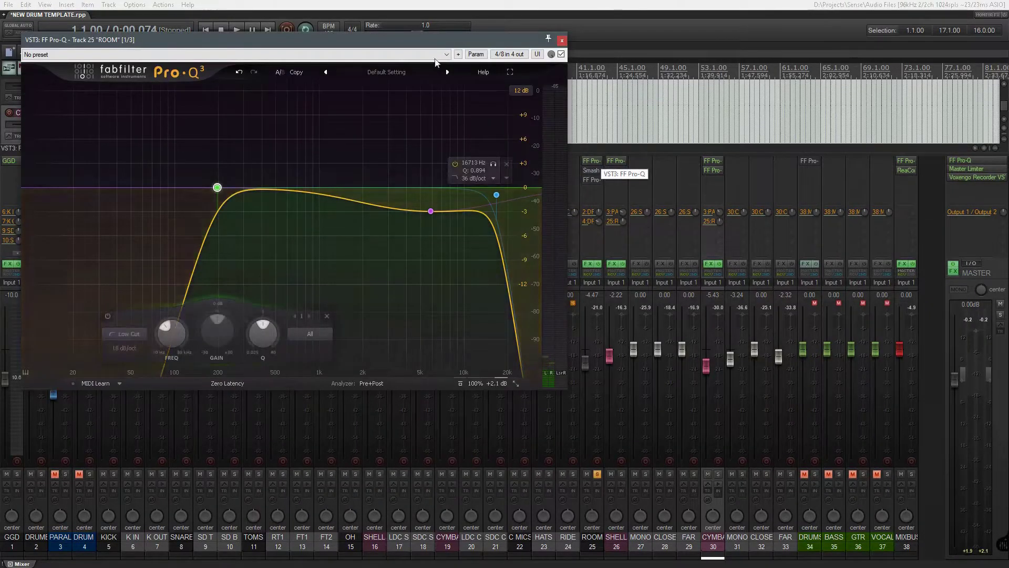
{"action": "left_click_drag", "start_coordinate": [463, 40], "coordinate": [610, 52]}
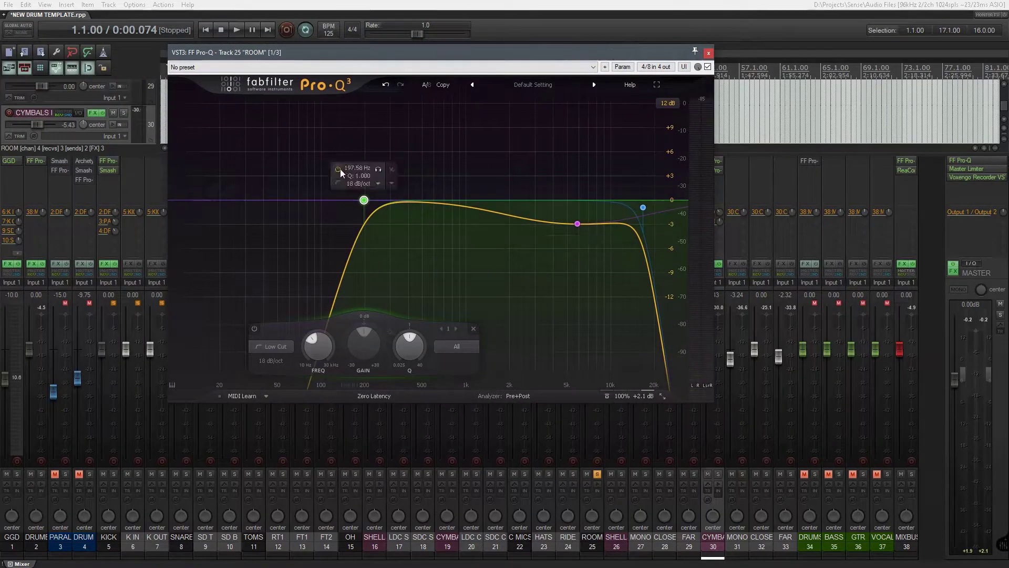
- Inspect the 5879.7 Hz cut, play the room and audition the 16713 Hz high-cut band on its own
{"action": "mouse_move", "coordinate": [576, 226]}
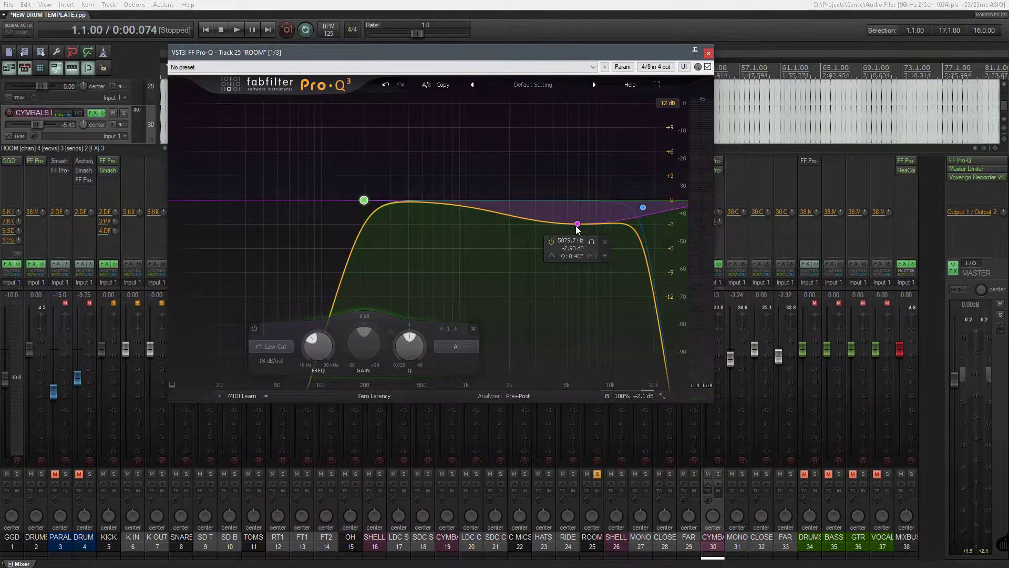
{"action": "key", "text": "space"}
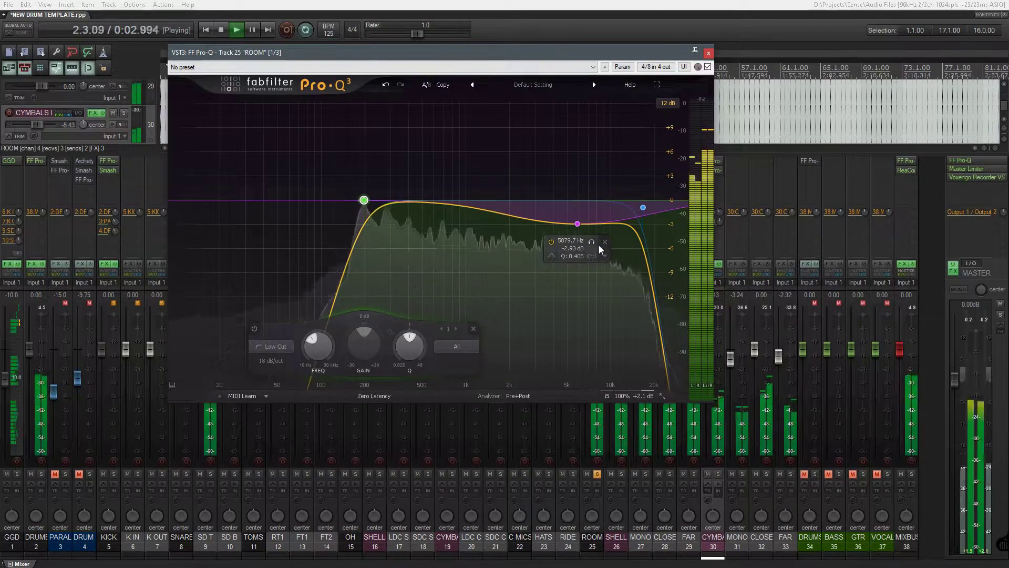
{"action": "mouse_move", "coordinate": [633, 203]}
{"action": "left_click", "coordinate": [640, 178]}
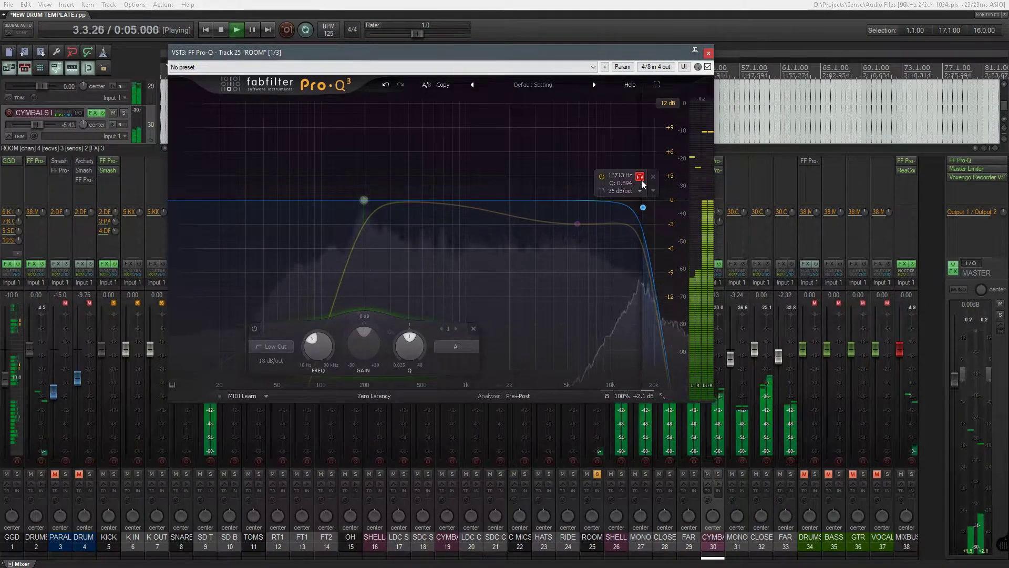
{"action": "key", "text": "space"}
- Audition the low-cut band during playback, lower its frequency to 172.85 Hz and close the ROOM equalizer
{"action": "mouse_move", "coordinate": [378, 190]}
{"action": "left_click", "coordinate": [377, 169]}
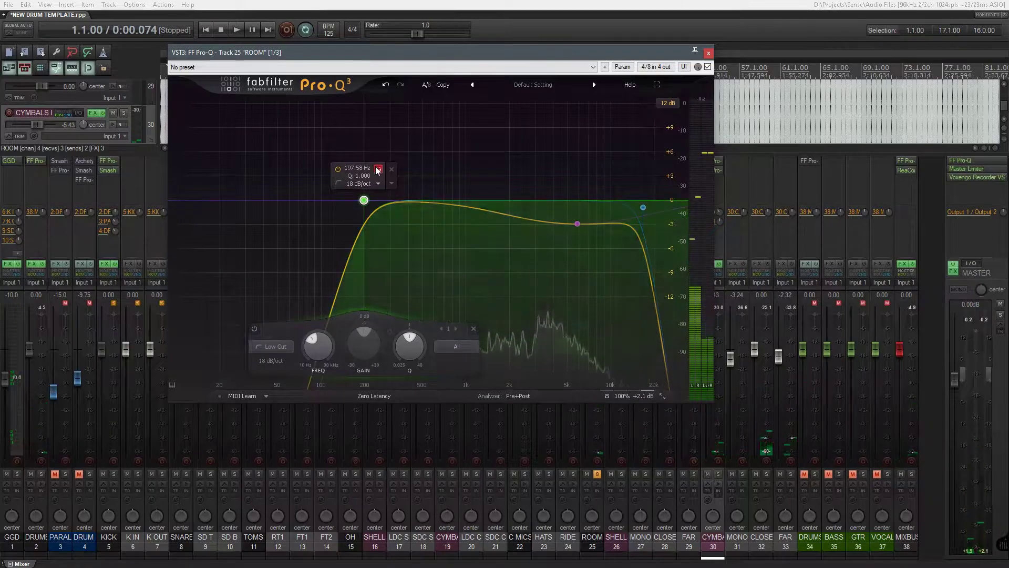
{"action": "key", "text": "space"}
{"action": "left_click_drag", "start_coordinate": [377, 169], "coordinate": [370, 170]}
{"action": "key", "text": "space"}
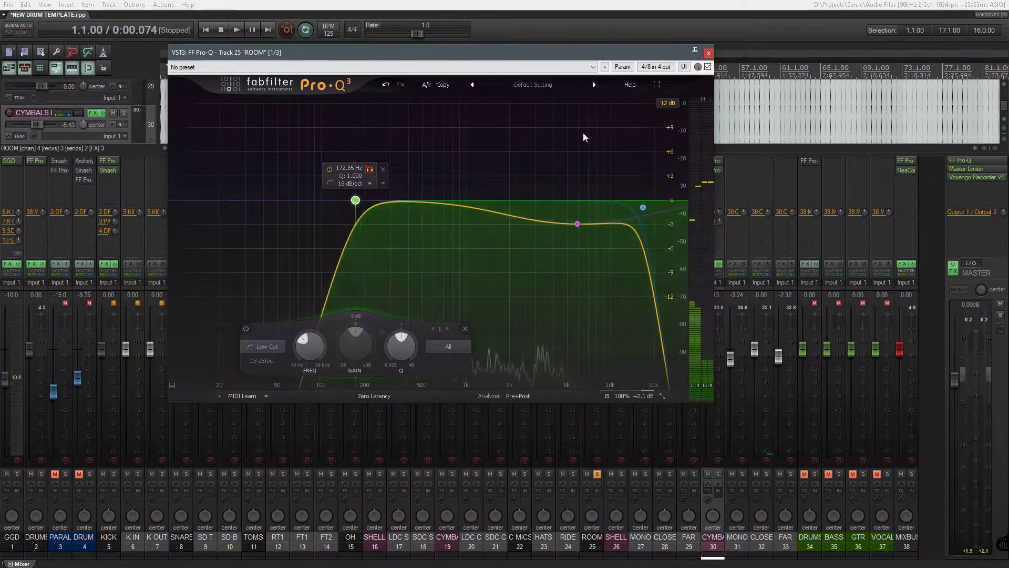
{"action": "left_click", "coordinate": [708, 52]}
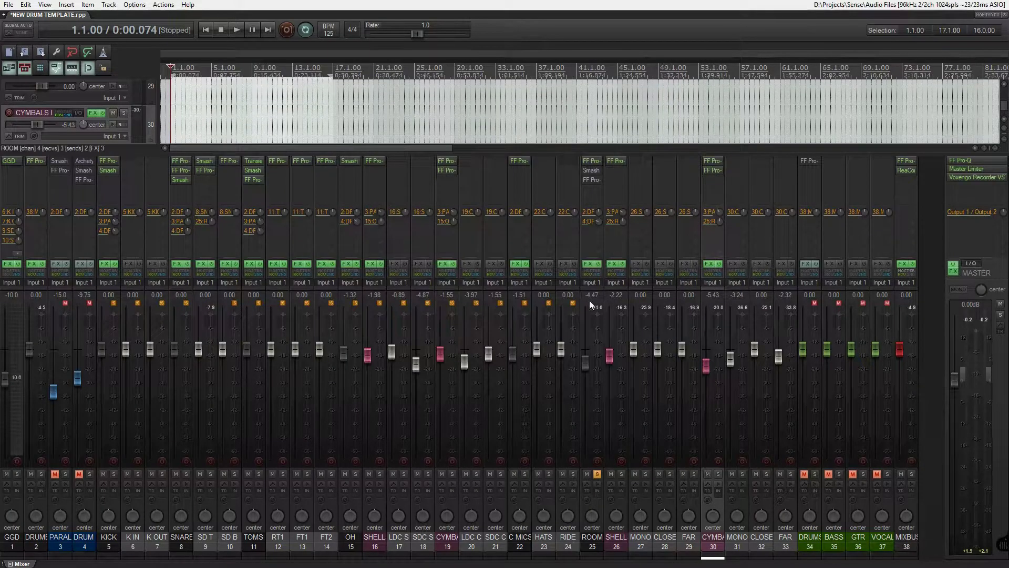
- Reopen the ROOM track's first Pro-Q, play the drums to examine the frequency spectrum and close the equalizer
{"action": "left_click", "coordinate": [591, 161]}
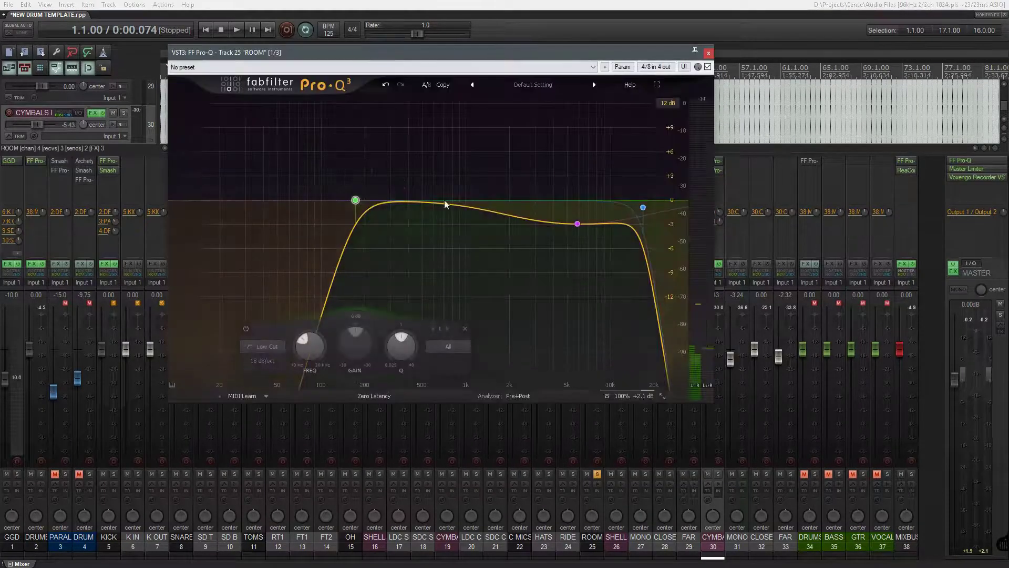
{"action": "key", "text": "space"}
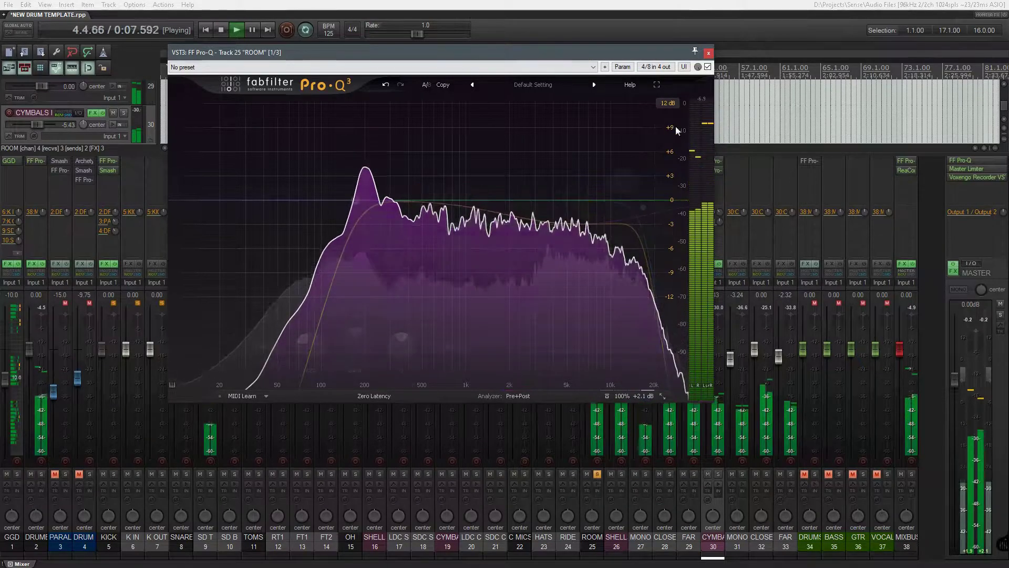
{"action": "key", "text": "space"}
{"action": "left_click", "coordinate": [709, 52]}
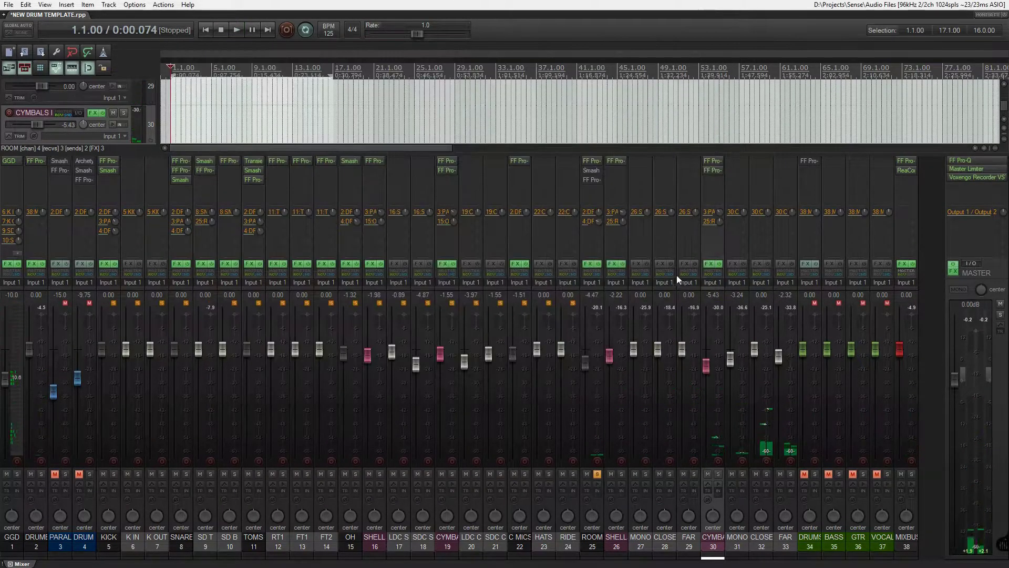
- Open the ROOM track's Smash And Grab compressor, position it above the faders and play the room through it
{"action": "left_click", "coordinate": [596, 172]}
{"action": "left_click_drag", "start_coordinate": [268, 35], "coordinate": [603, 117]}
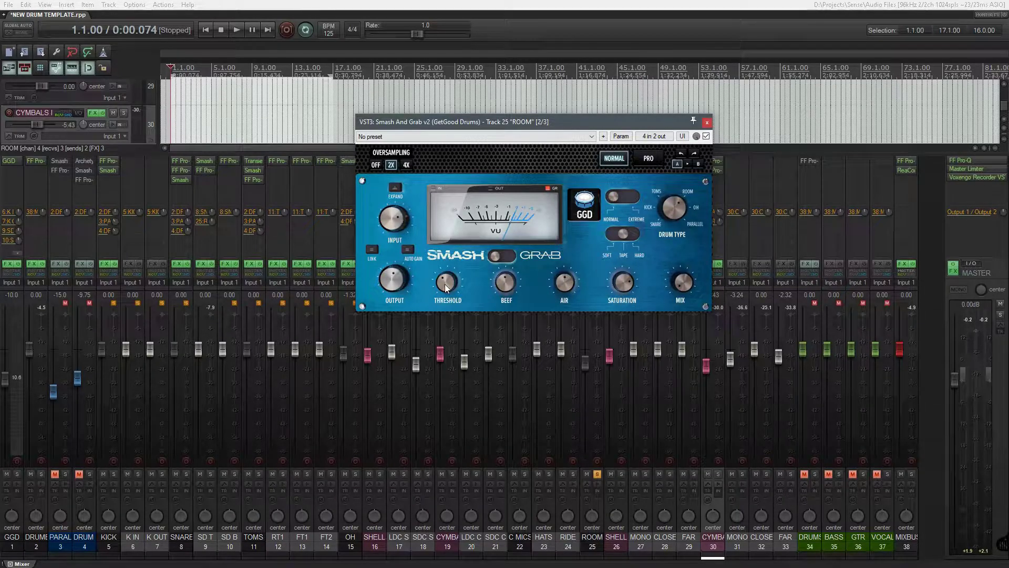
{"action": "key", "text": "space"}
{"action": "key", "text": "space"}
{"action": "key", "text": "space"}
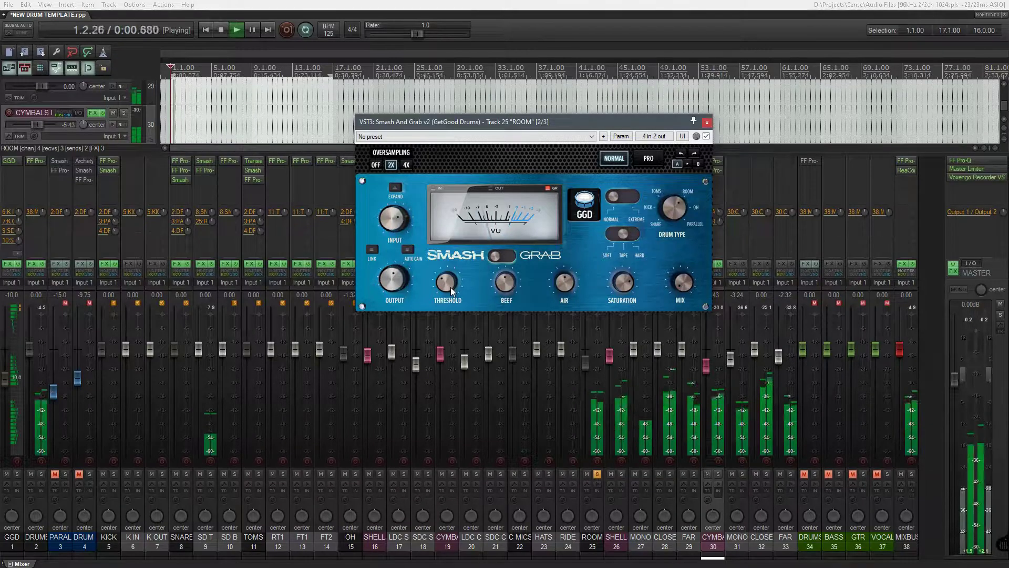
{"action": "key", "text": "space"}
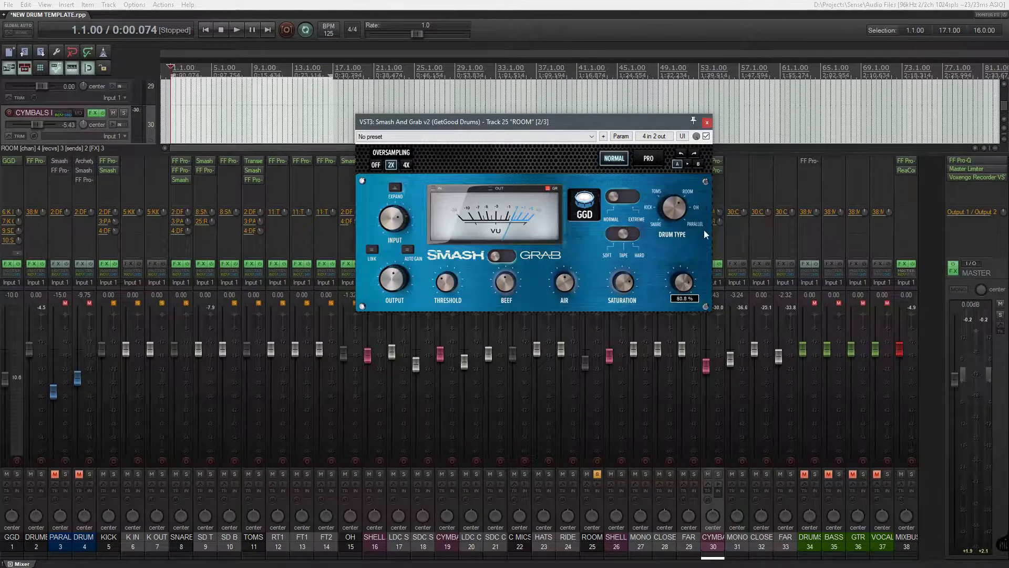
- Compare the dry and compressed room by sweeping Smash And Grab's Mix between 0% and 100% during playback, ending at 0%
{"action": "left_click_drag", "start_coordinate": [700, 282], "coordinate": [700, 236]}
{"action": "left_click_drag", "start_coordinate": [689, 284], "coordinate": [690, 311]}
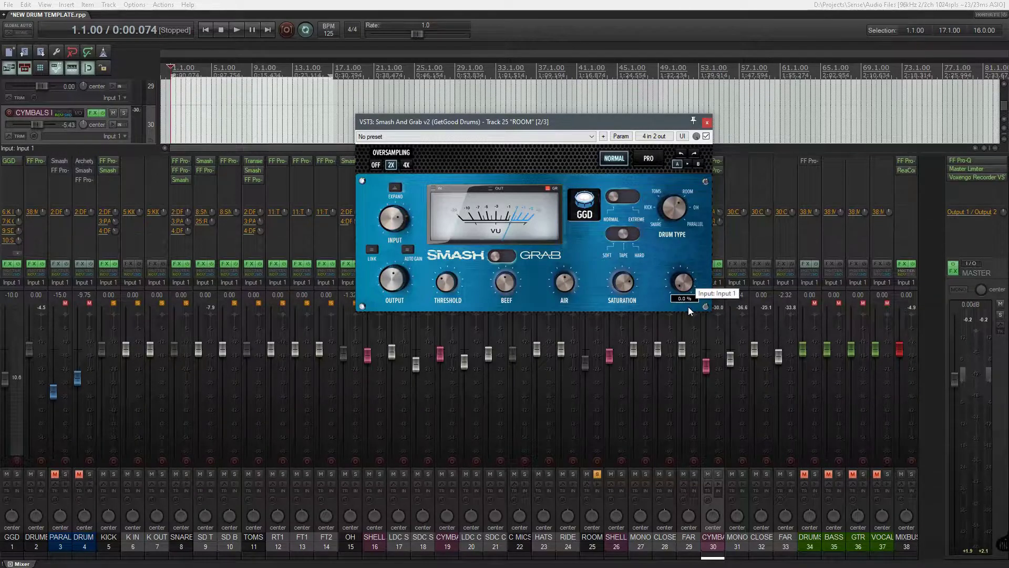
{"action": "key", "text": "space"}
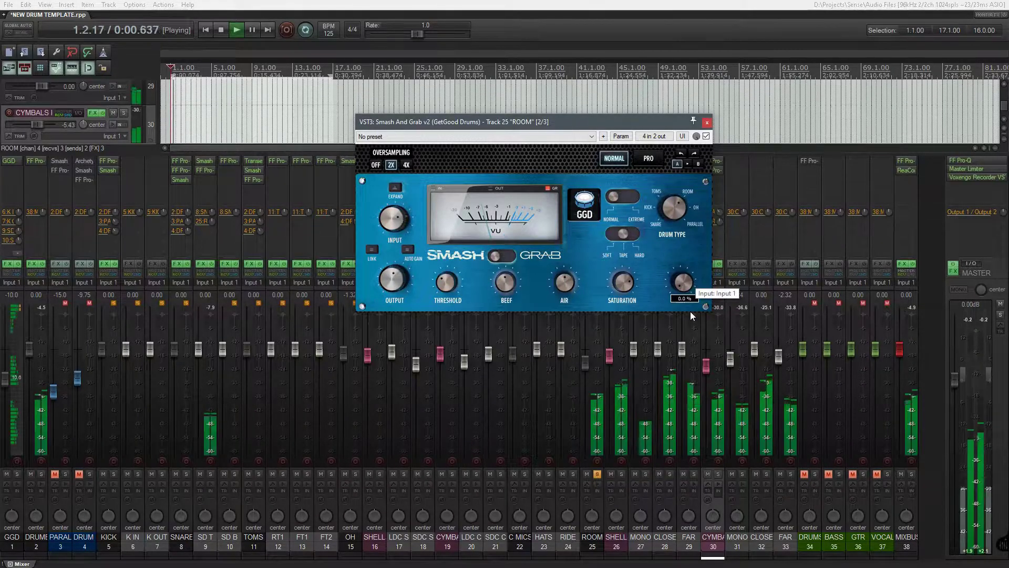
{"action": "left_click_drag", "start_coordinate": [691, 311], "coordinate": [705, 190]}
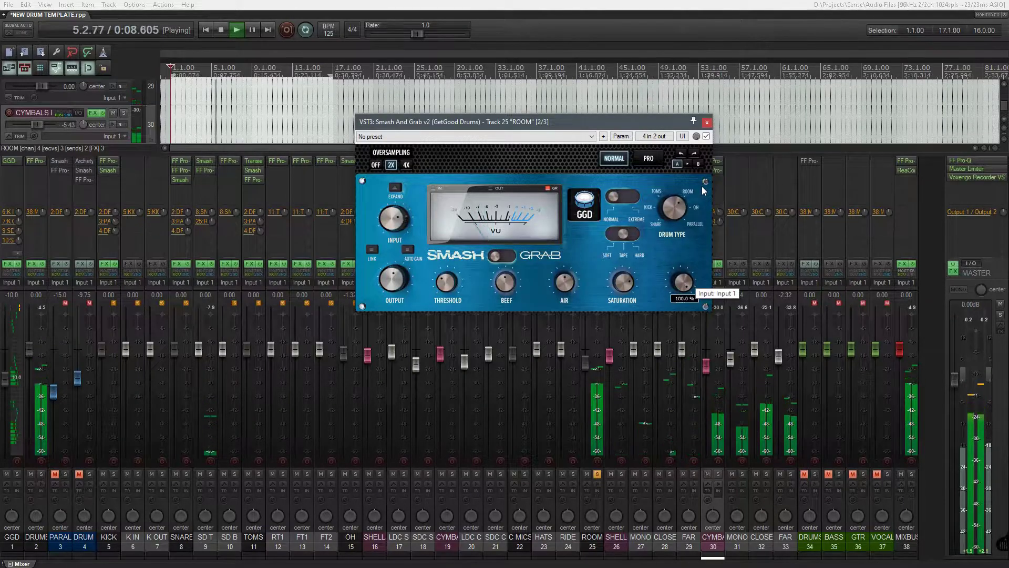
{"action": "left_click_drag", "start_coordinate": [705, 191], "coordinate": [682, 408]}
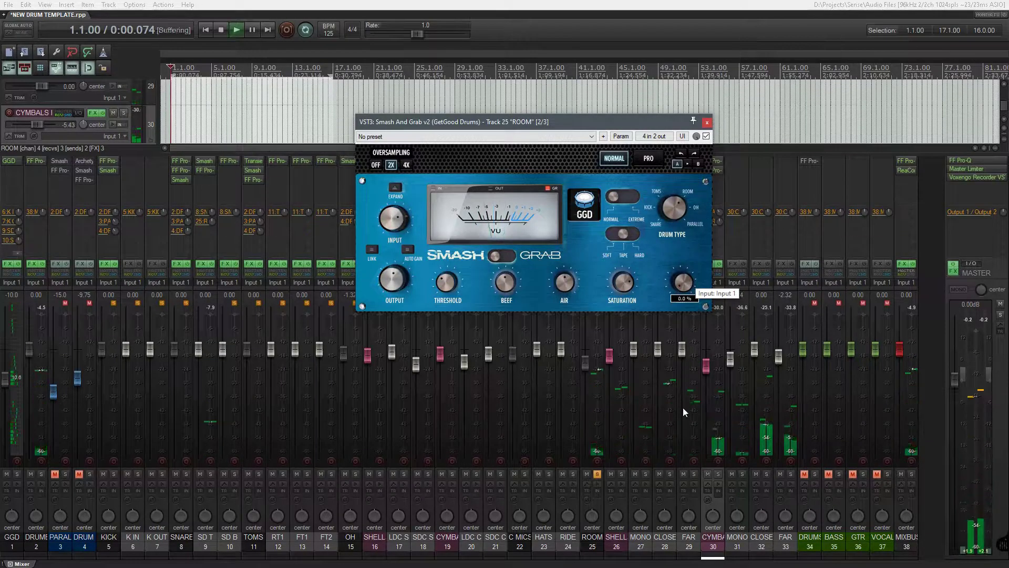
{"action": "key", "text": "space"}
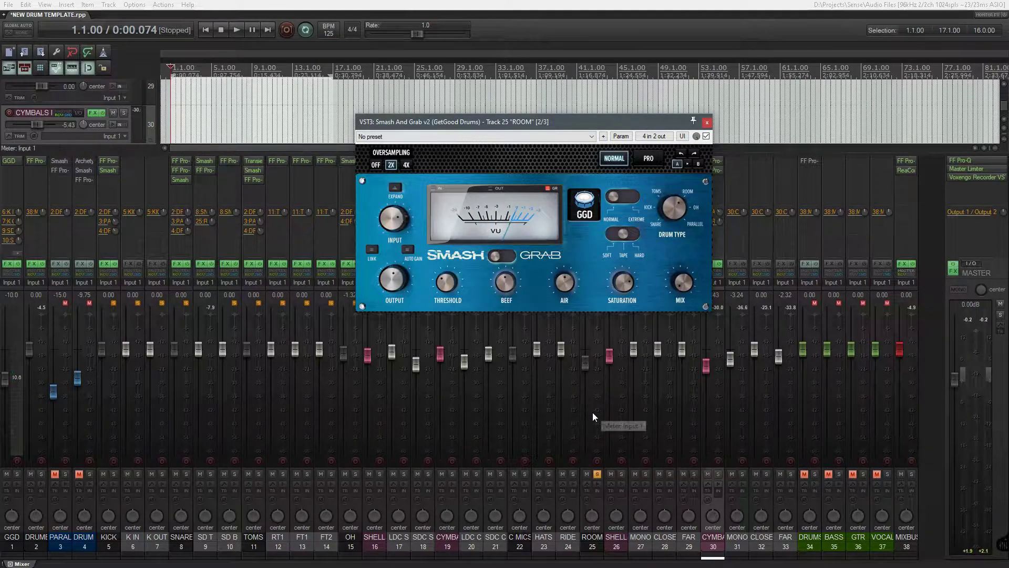
- Play the ROOM track from the start twice with Smash And Grab open to check its level meter
{"action": "left_click", "coordinate": [600, 368]}
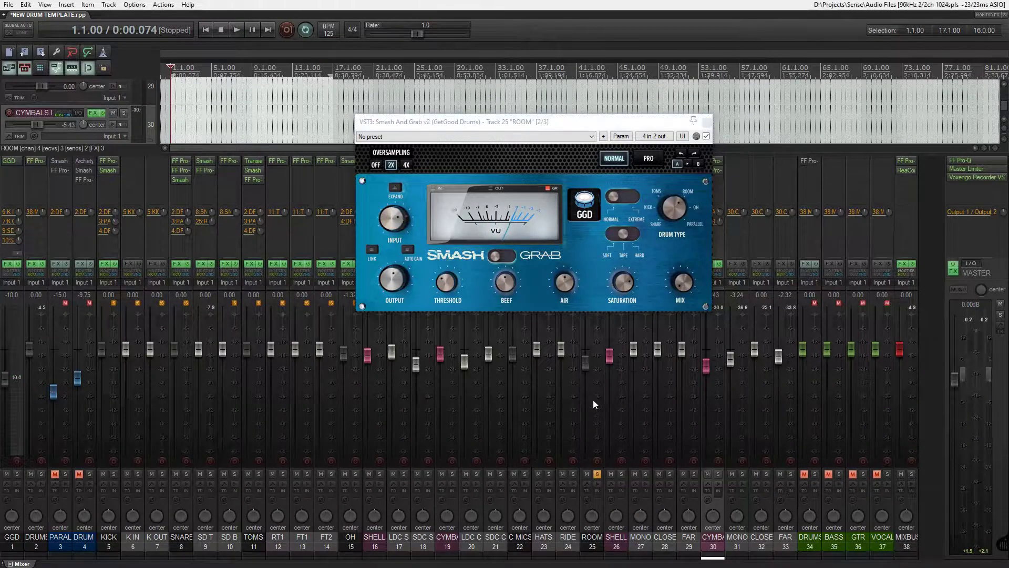
{"action": "key", "text": "space"}
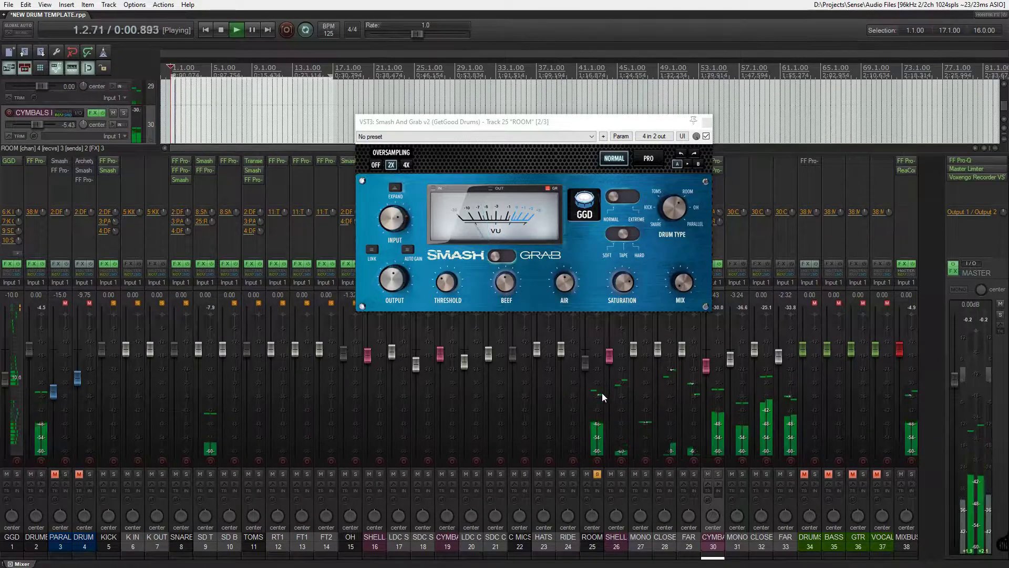
{"action": "key", "text": "space"}
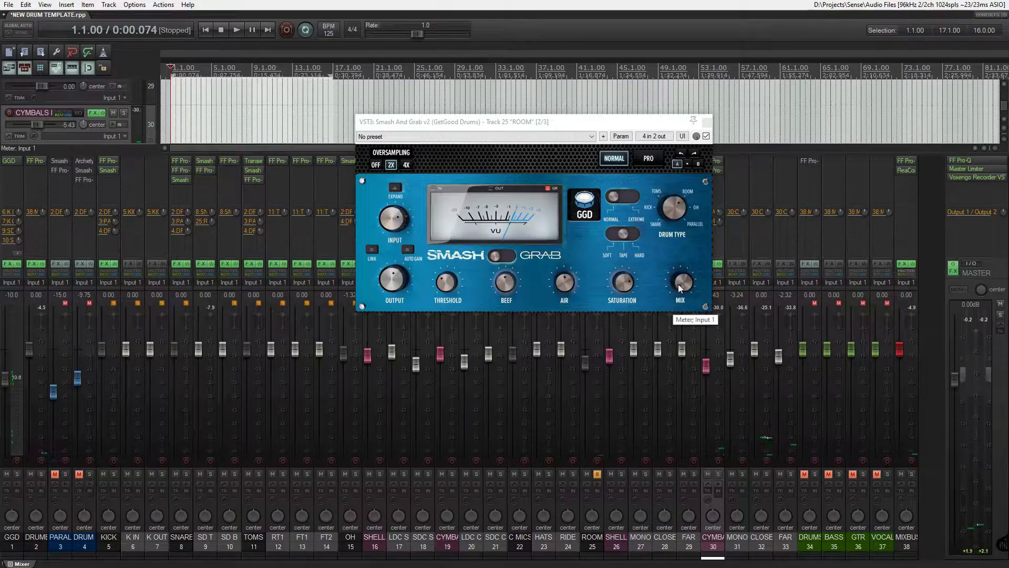
{"action": "left_click", "coordinate": [696, 128]}
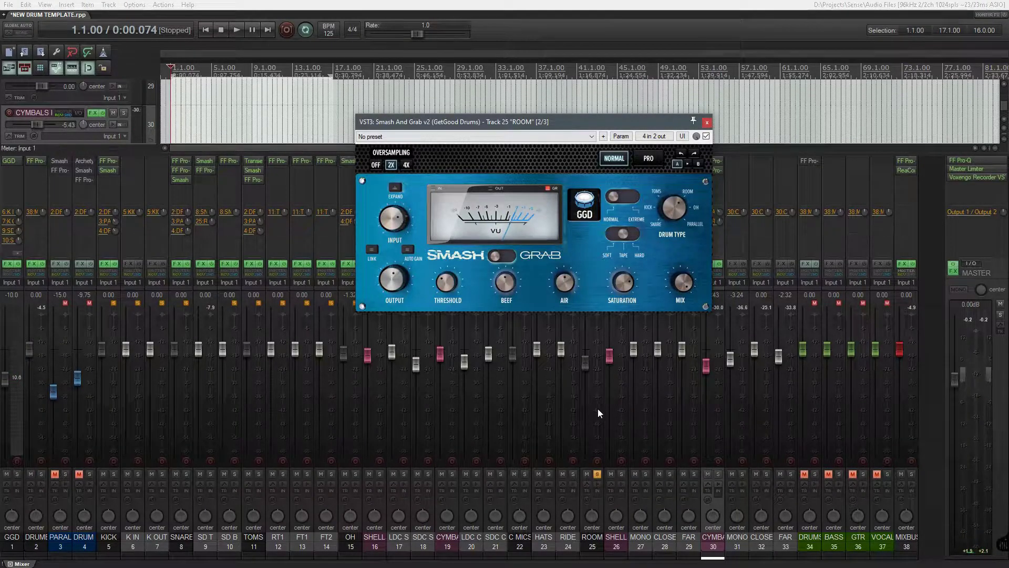
{"action": "key", "text": "space"}
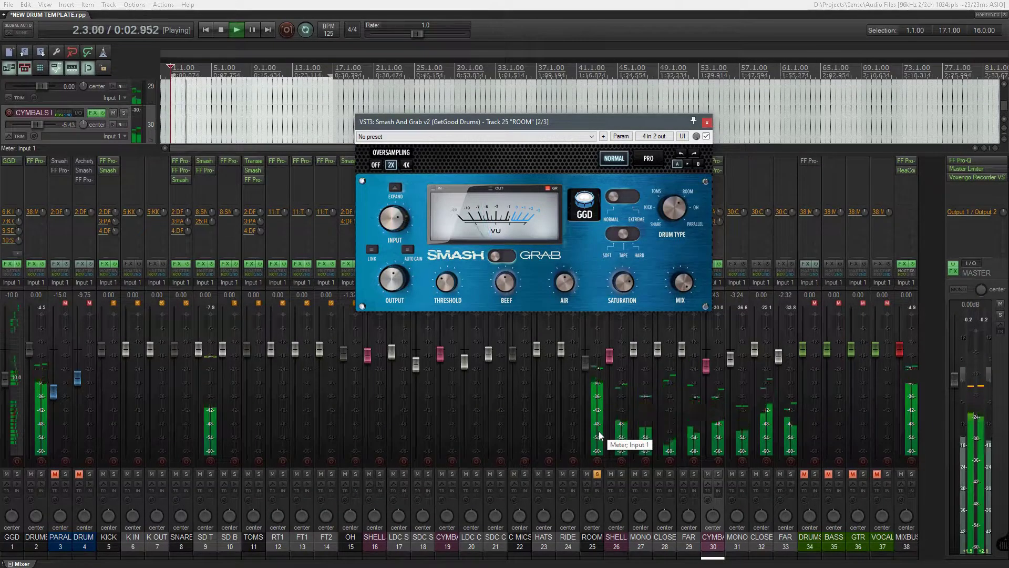
{"action": "key", "text": "space"}
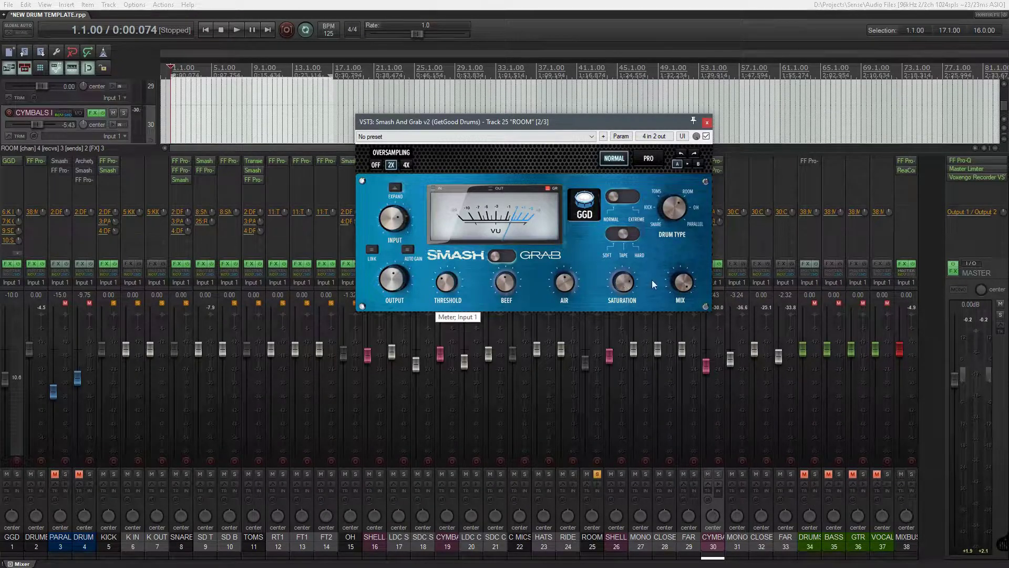
- Set Smash And Grab's Mix to 62.4% on the ROOM track and start playback
{"action": "mouse_move", "coordinate": [680, 295]}
{"action": "left_click_drag", "start_coordinate": [679, 304], "coordinate": [679, 435]}
{"action": "left_click_drag", "start_coordinate": [678, 378], "coordinate": [671, 466]}
{"action": "left_click_drag", "start_coordinate": [684, 234], "coordinate": [686, 409]}
{"action": "left_click_drag", "start_coordinate": [684, 336], "coordinate": [692, 418]}
{"action": "key", "text": "space"}
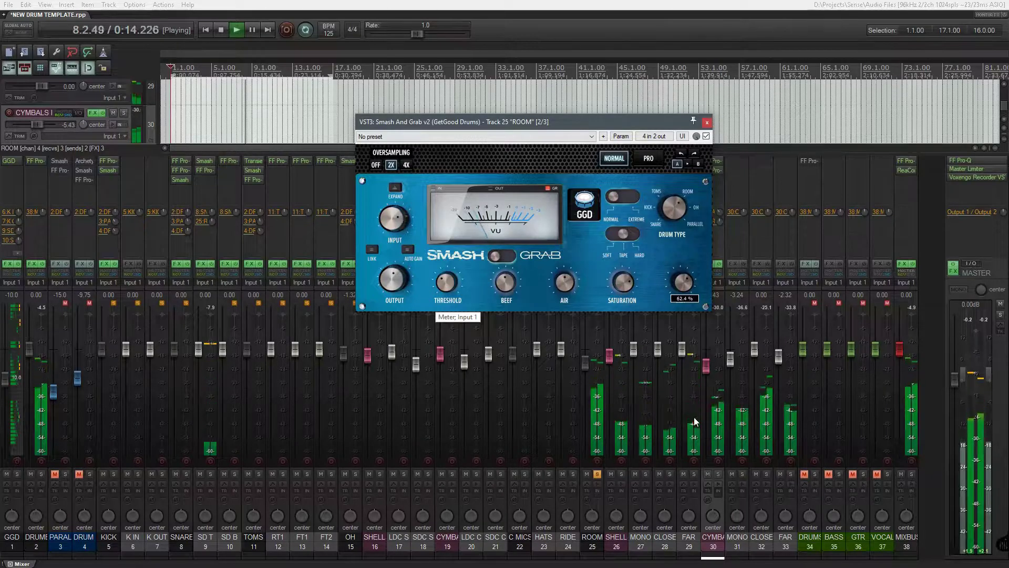
- Move the Smash And Grab window clear of the ROOM strip and compare the track with and without its effects during playback
{"action": "left_click_drag", "start_coordinate": [647, 129], "coordinate": [454, 148]}
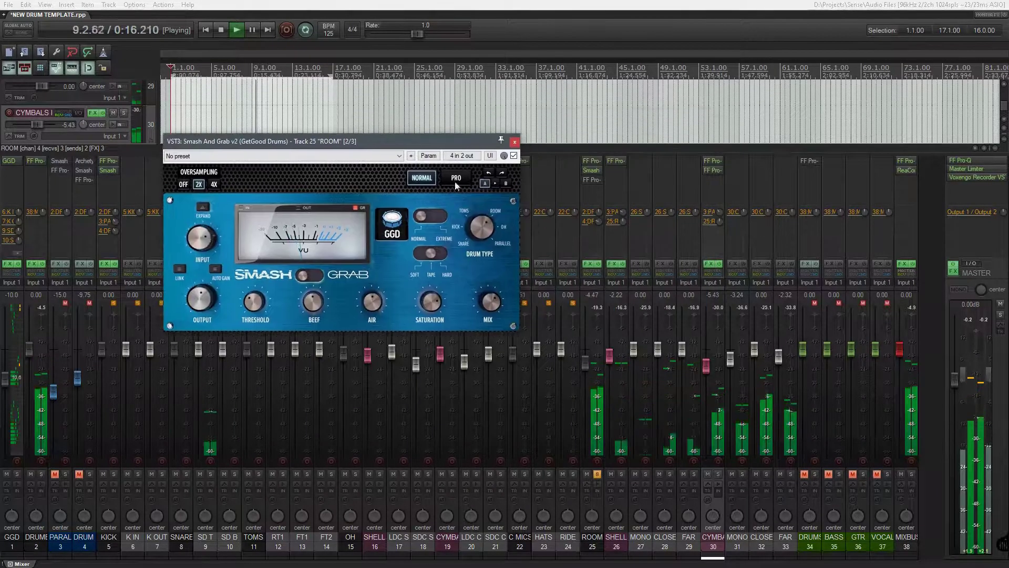
{"action": "left_click", "coordinate": [598, 264]}
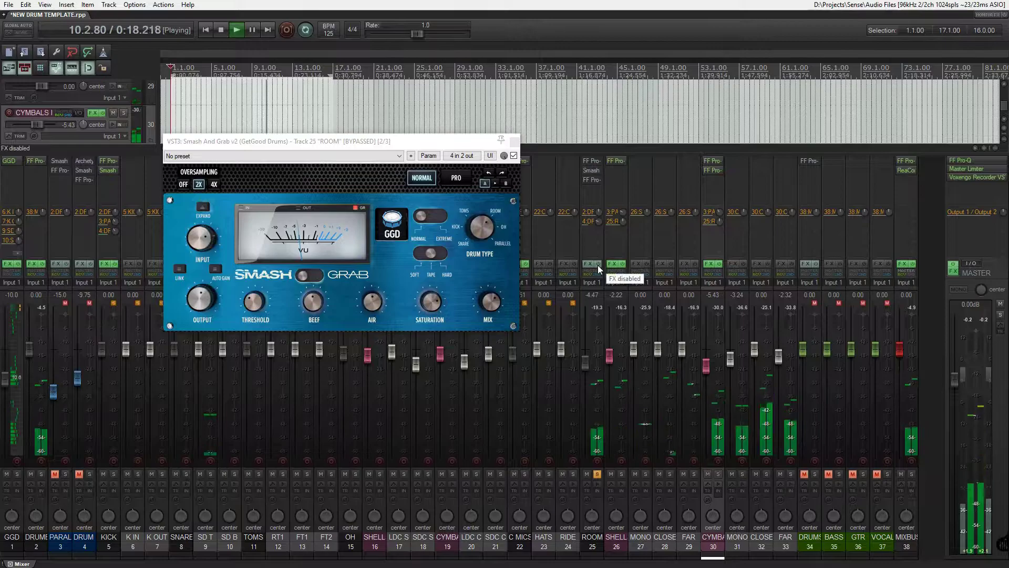
{"action": "left_click", "coordinate": [598, 265]}
{"action": "left_click", "coordinate": [598, 265]}
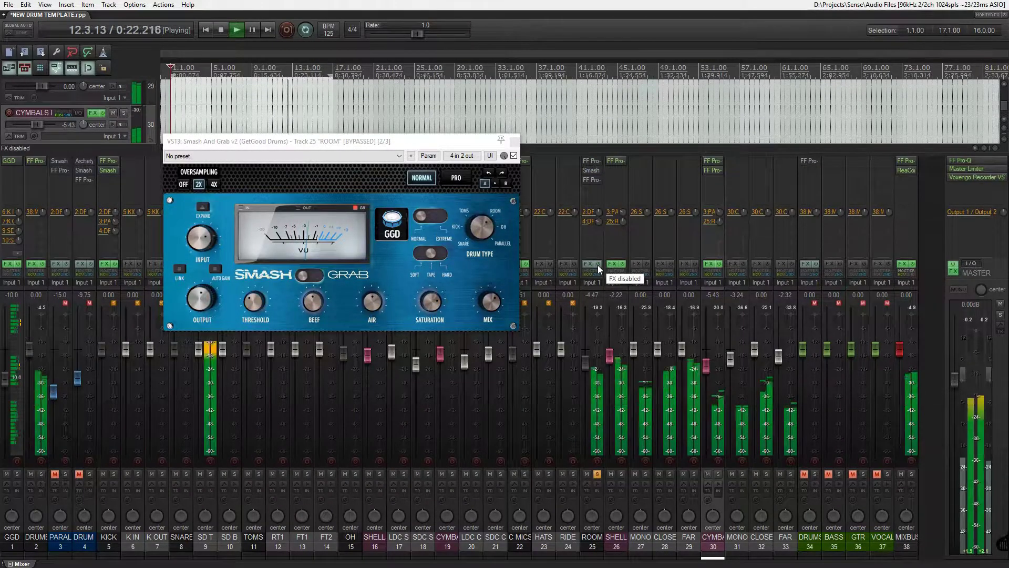
{"action": "left_click", "coordinate": [598, 265]}
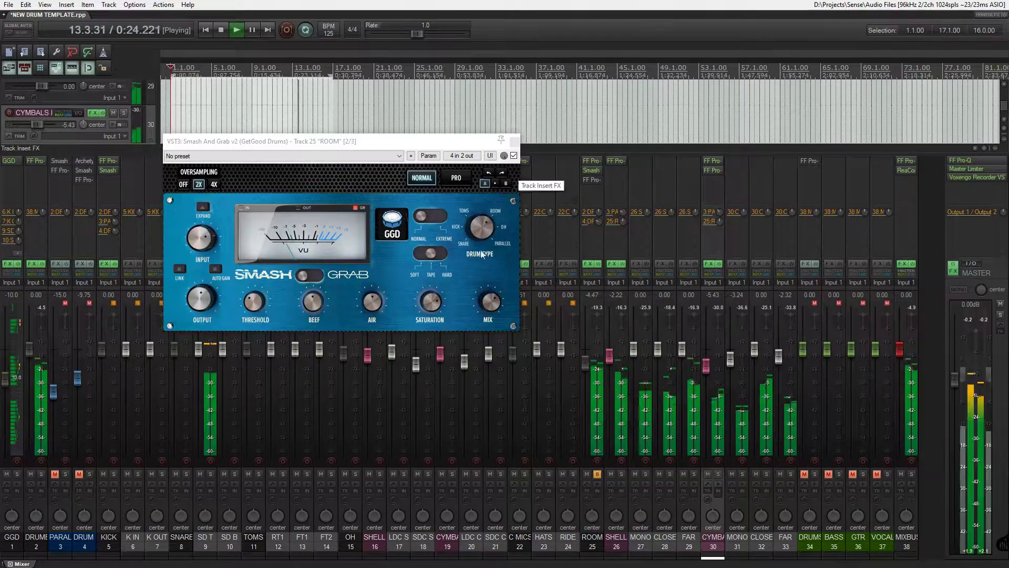
- Compare ROOM's peak levels with effects bypassed and enabled, resetting the peak reading each time, and finish by stopping playback and closing Smash And Grab
{"action": "left_click", "coordinate": [213, 312]}
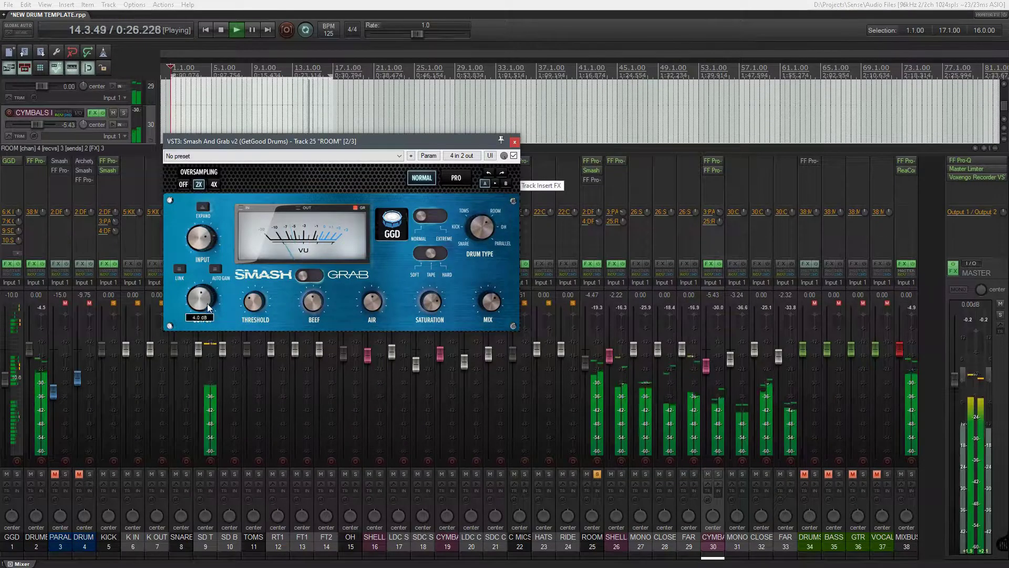
{"action": "left_click", "coordinate": [594, 308]}
{"action": "left_click", "coordinate": [598, 263]}
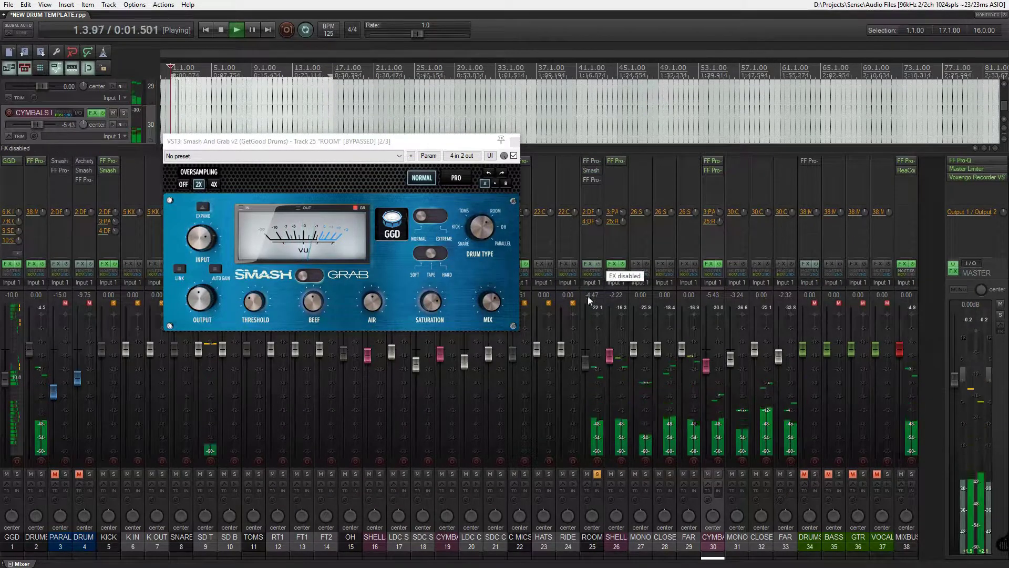
{"action": "left_click", "coordinate": [594, 308]}
{"action": "left_click", "coordinate": [600, 266]}
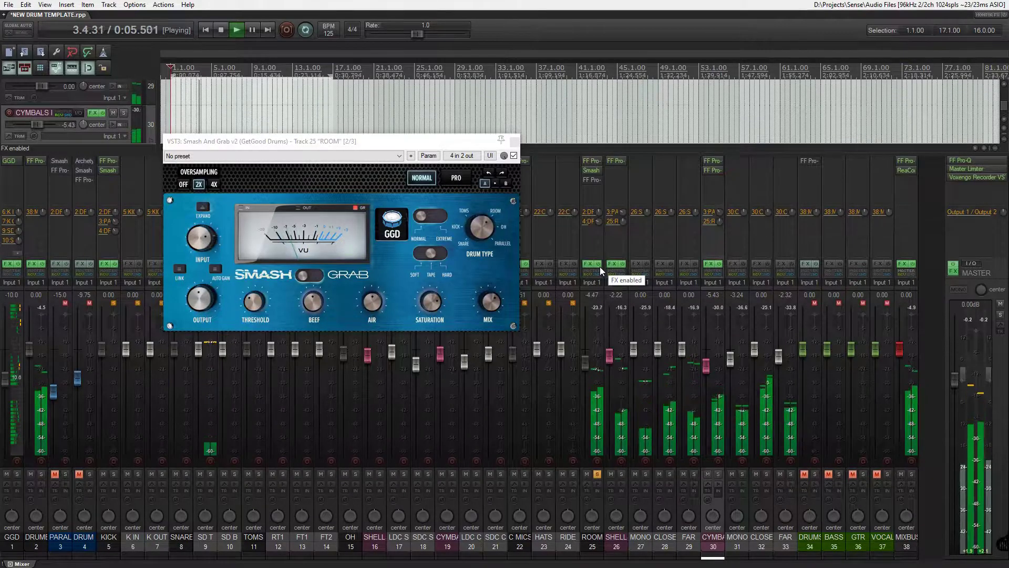
{"action": "key", "text": "space"}
{"action": "left_click", "coordinate": [515, 142]}
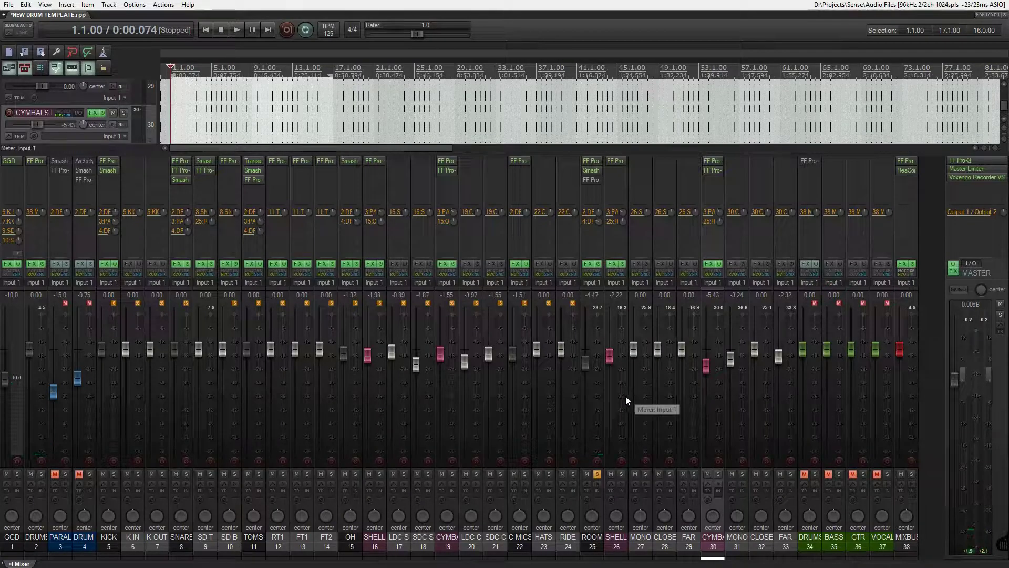
- Open the ROOM track's Pro-G, position it above the faders and view its plug-in pin connections
{"action": "left_click", "coordinate": [589, 180]}
{"action": "left_click_drag", "start_coordinate": [558, 44], "coordinate": [473, 187]}
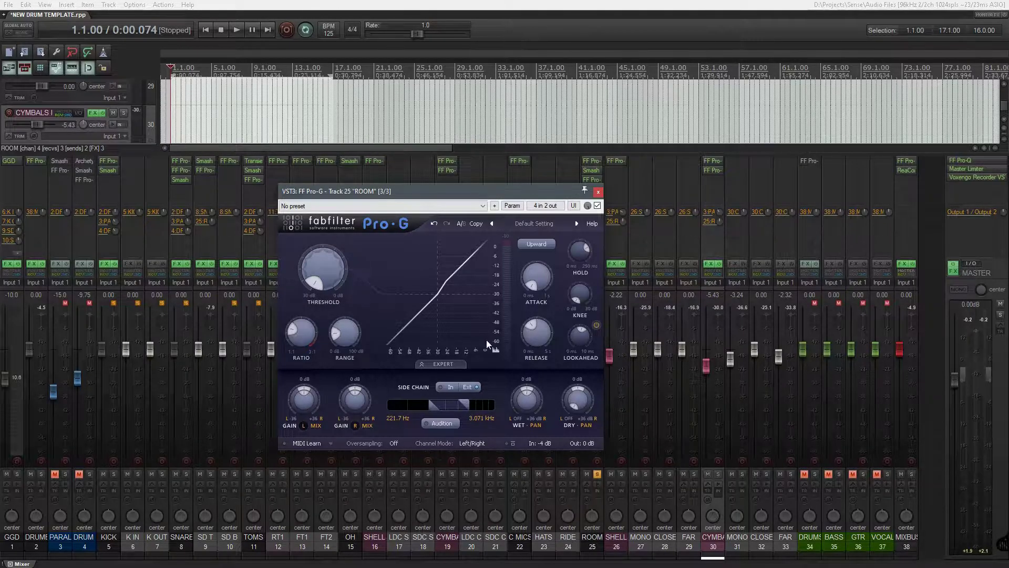
{"action": "left_click_drag", "start_coordinate": [484, 195], "coordinate": [541, 129]}
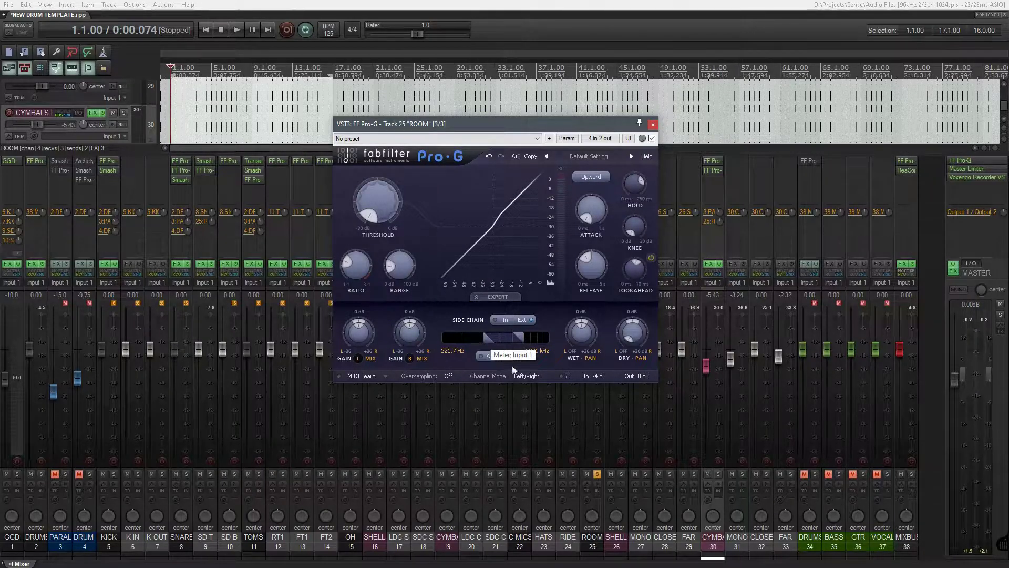
{"action": "left_click", "coordinate": [602, 138]}
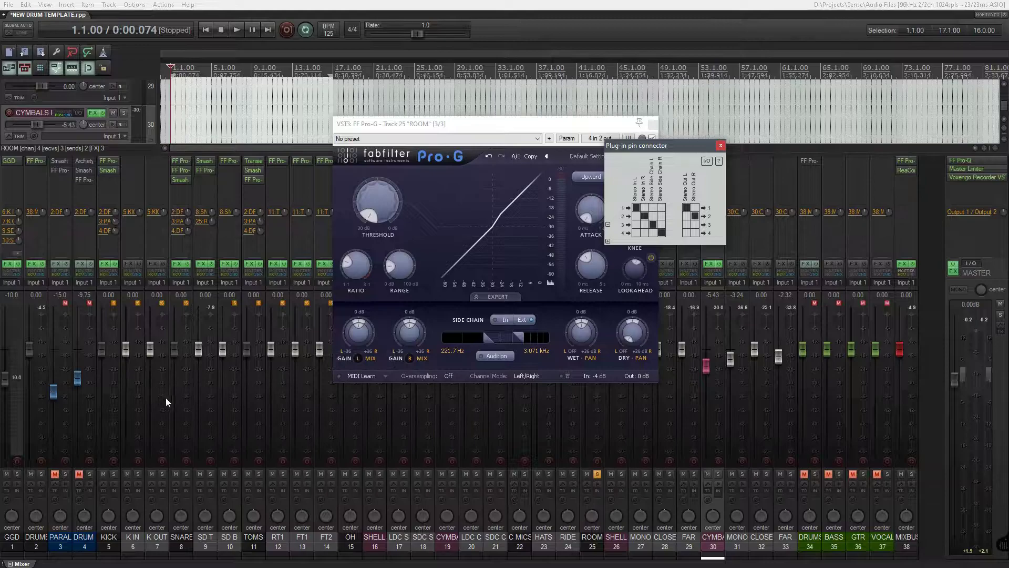
- Inspect the SD T track's send to ROOM, including its destination channel options
{"action": "left_click", "coordinate": [201, 219]}
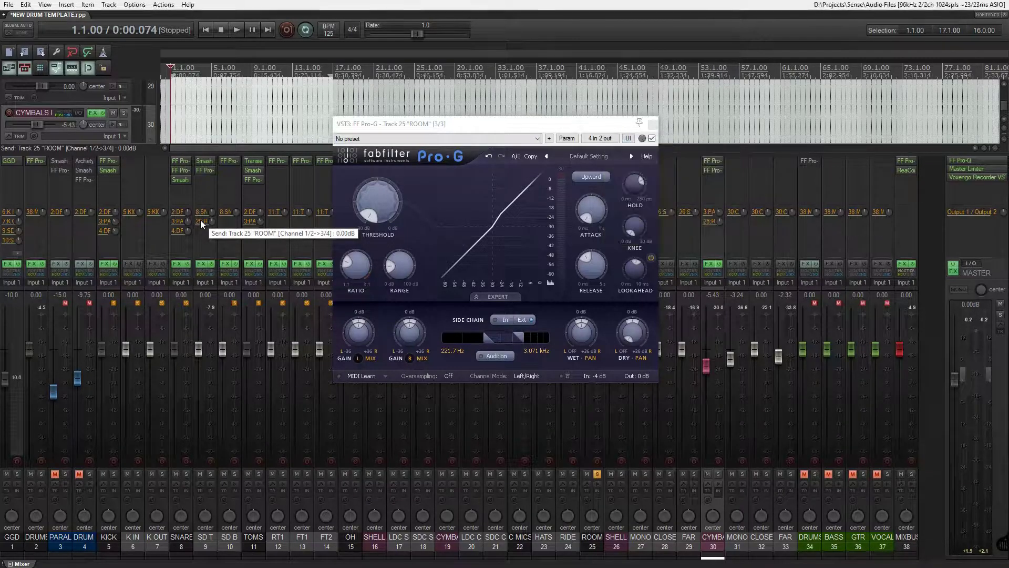
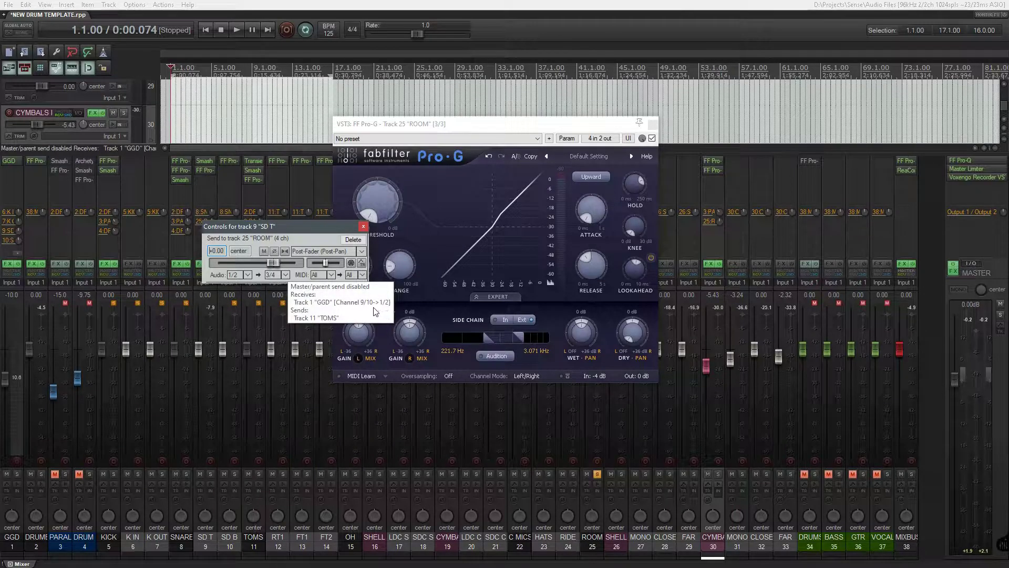
{"action": "left_click", "coordinate": [285, 275]}
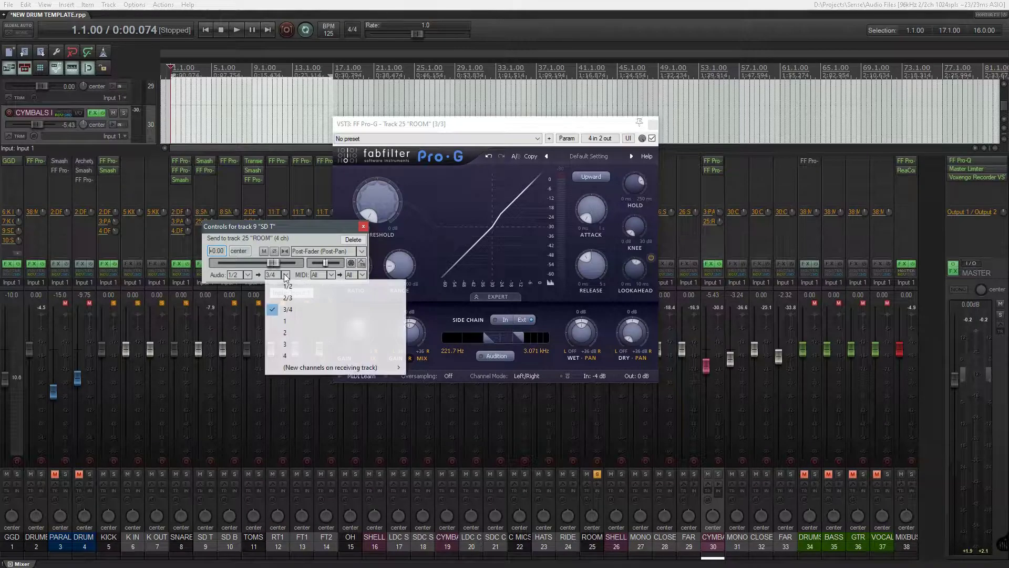
{"action": "left_click", "coordinate": [261, 277]}
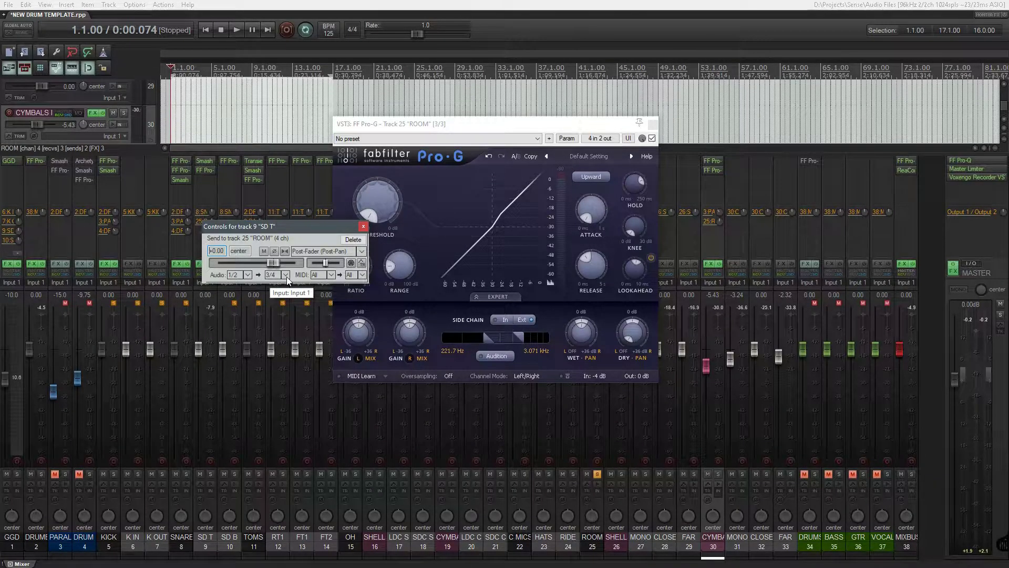
{"action": "left_click_drag", "start_coordinate": [303, 227], "coordinate": [309, 196]}
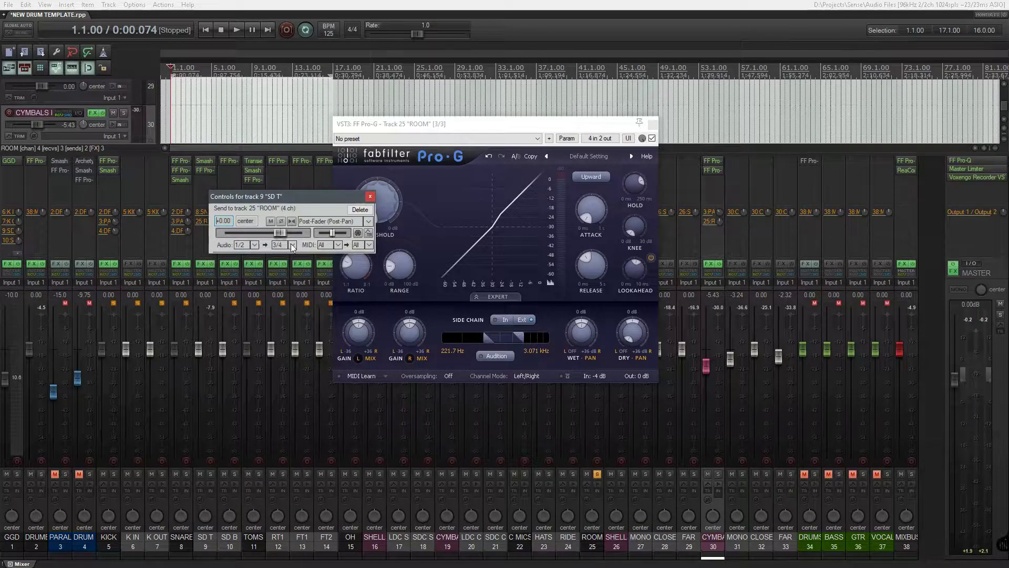
- Trace the side-chain routing by examining the SD T and ROOM tracks, Pro-G's pin connections and SD T's routing options
{"action": "left_click", "coordinate": [205, 540]}
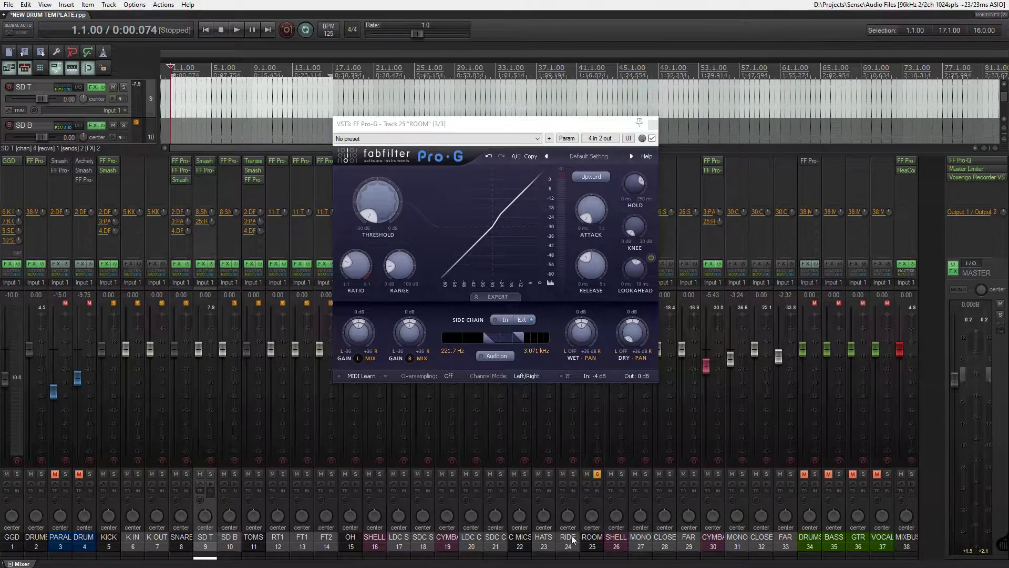
{"action": "left_click", "coordinate": [592, 541]}
{"action": "left_click", "coordinate": [598, 138]}
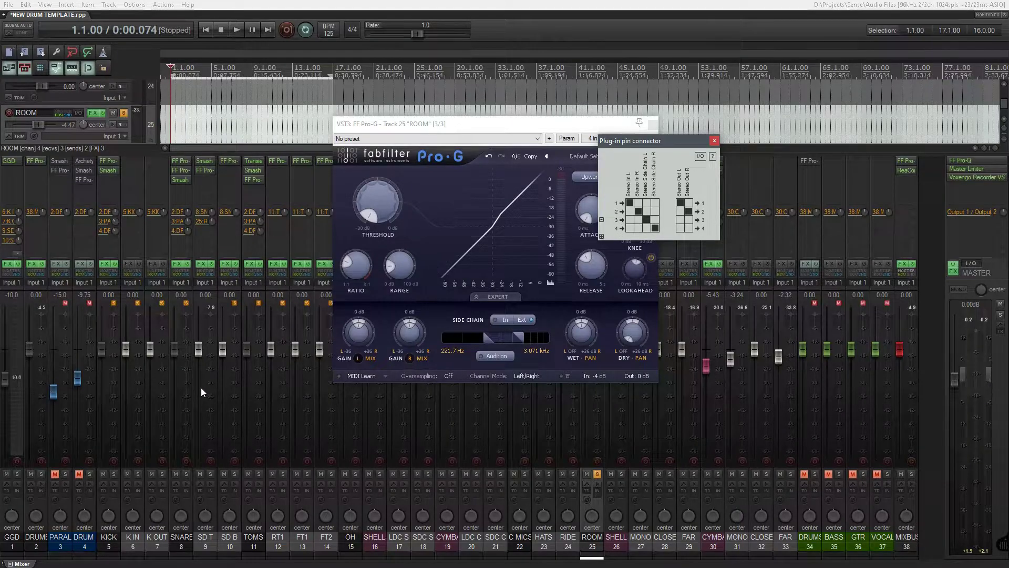
{"action": "key", "text": "Escape"}
{"action": "right_click", "coordinate": [208, 275]}
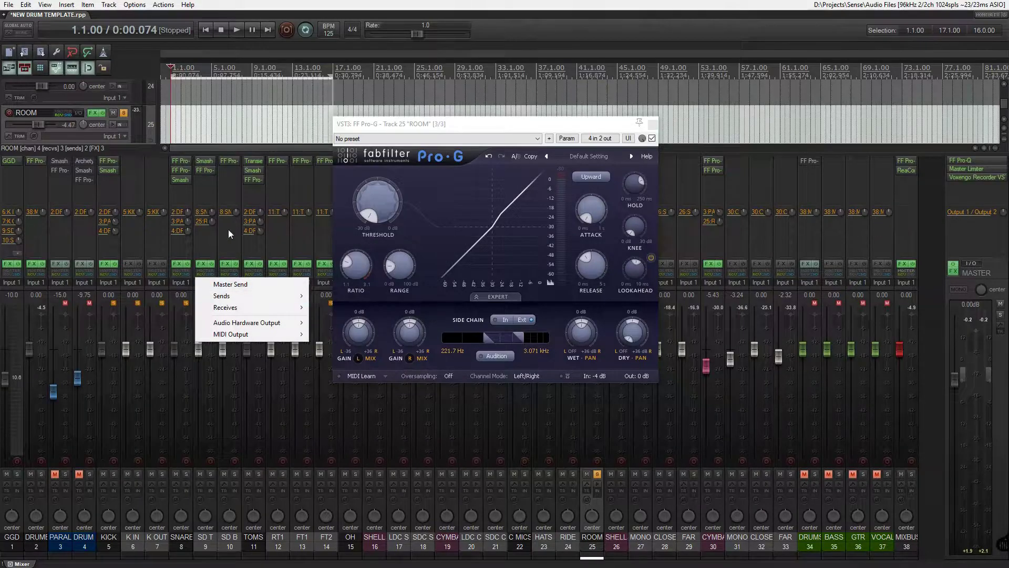
- Move the edit cursor to 9.1.00 and recheck Pro-G's side-chain inputs in the pin connector
{"action": "left_click", "coordinate": [252, 129]}
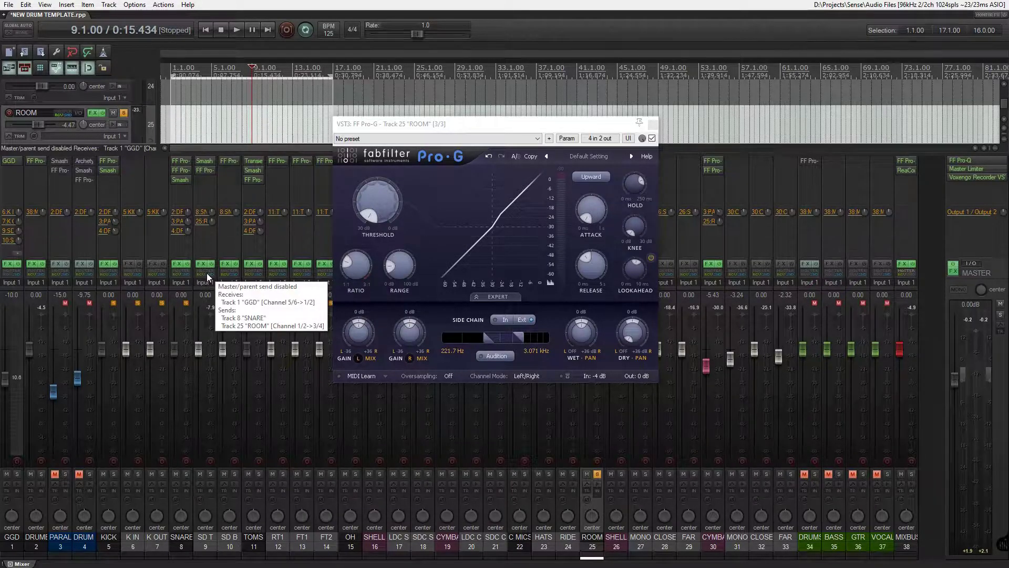
{"action": "left_click", "coordinate": [589, 156]}
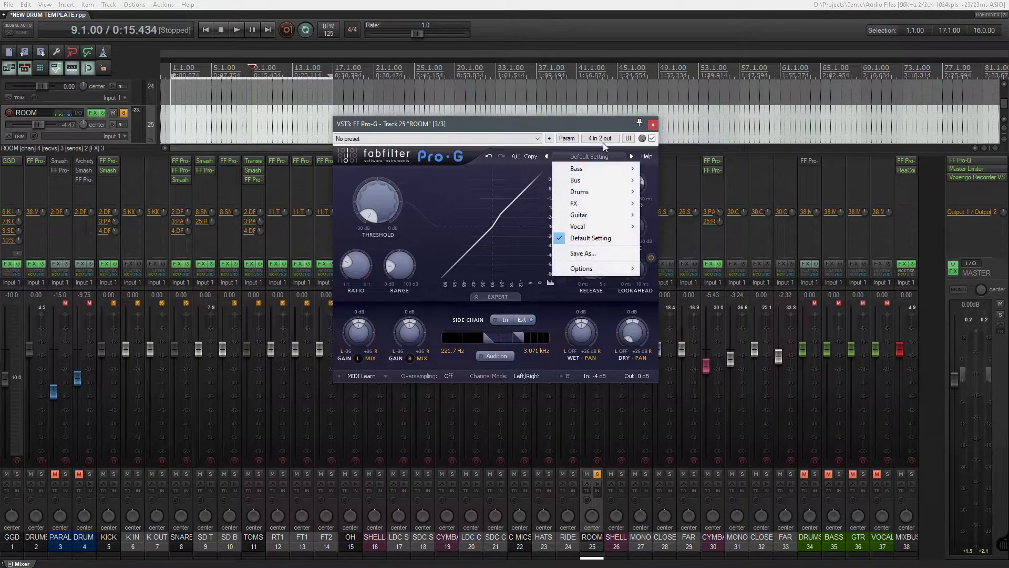
{"action": "left_click", "coordinate": [599, 138]}
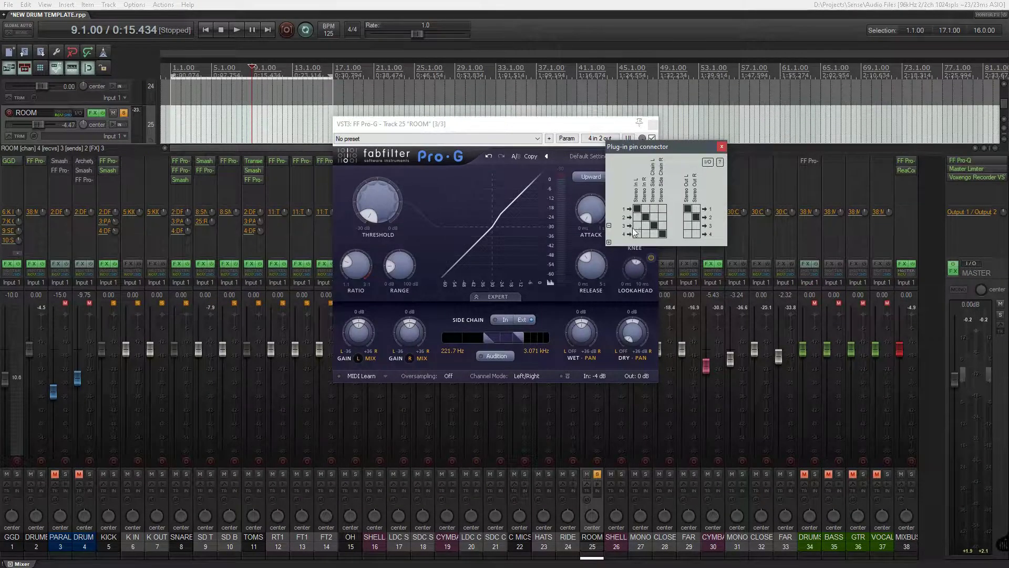
{"action": "left_click", "coordinate": [662, 234]}
{"action": "left_click", "coordinate": [722, 147]}
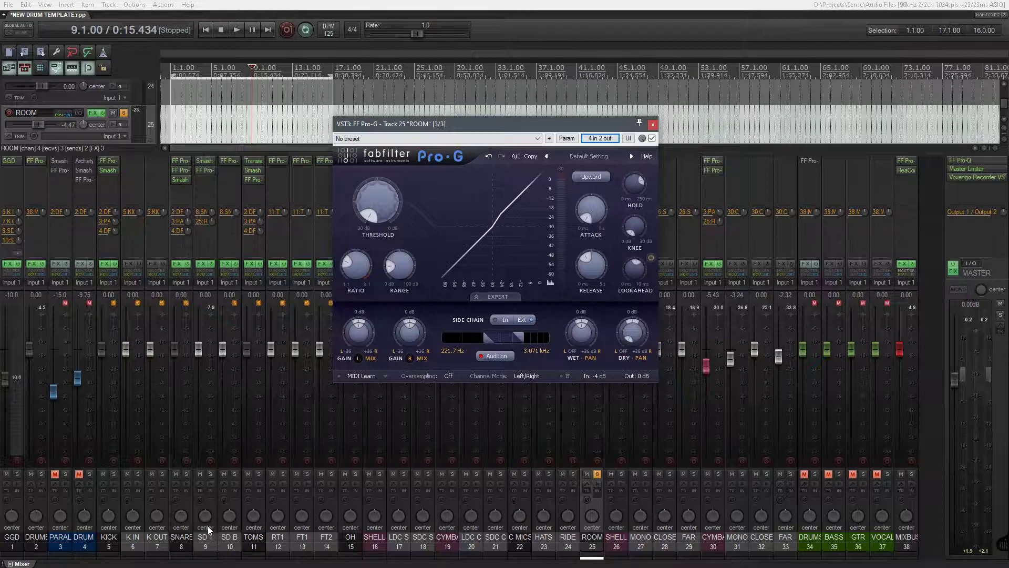
- Audition Pro-G's side-chain signal during playback, first filtered and again with both side-chain filters set to Off
{"action": "key", "text": "space"}
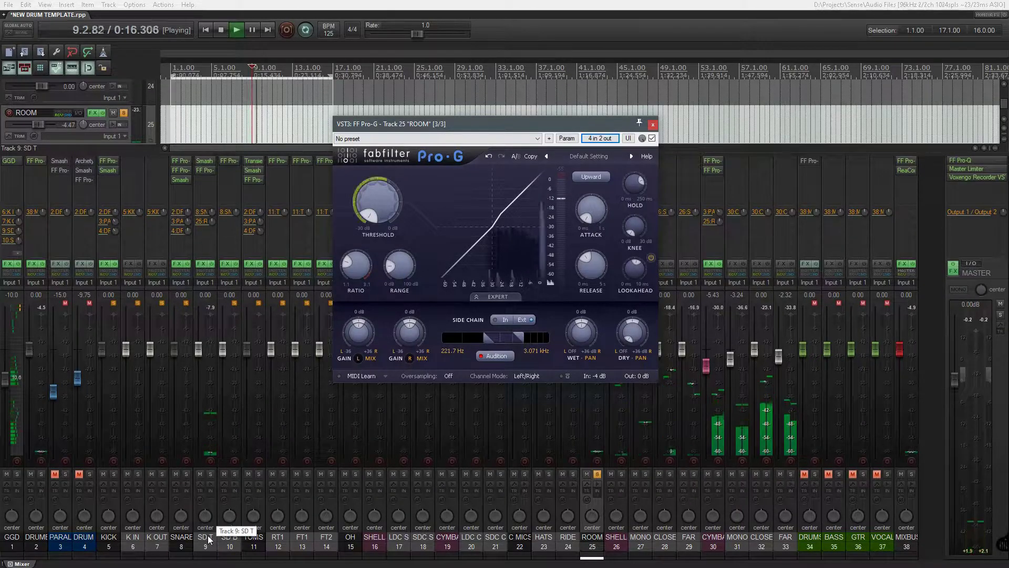
{"action": "key", "text": "space"}
{"action": "left_click_drag", "start_coordinate": [489, 341], "coordinate": [441, 338]}
{"action": "left_click_drag", "start_coordinate": [523, 337], "coordinate": [528, 339]}
{"action": "key", "text": "space"}
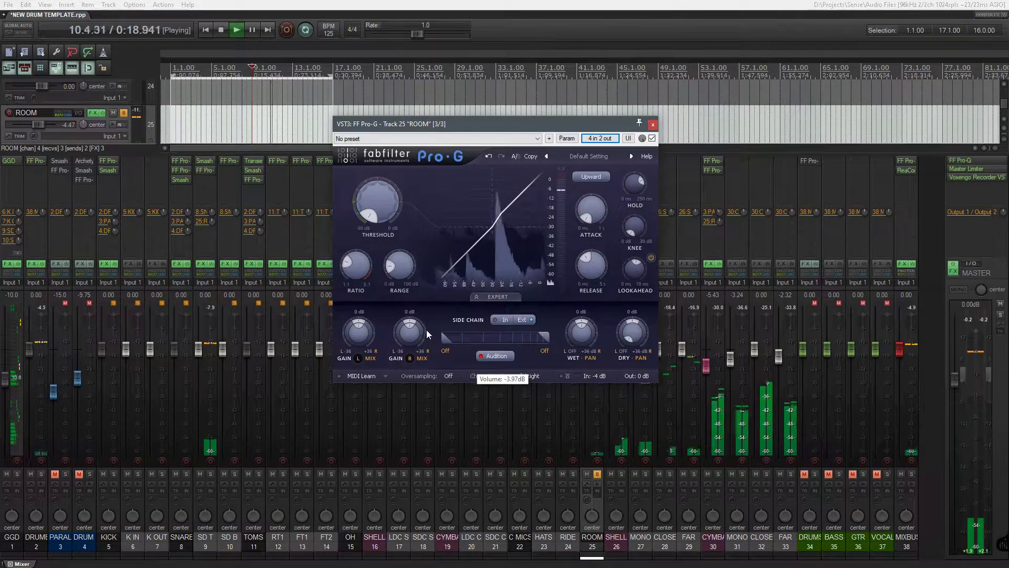
{"action": "key", "text": "space"}
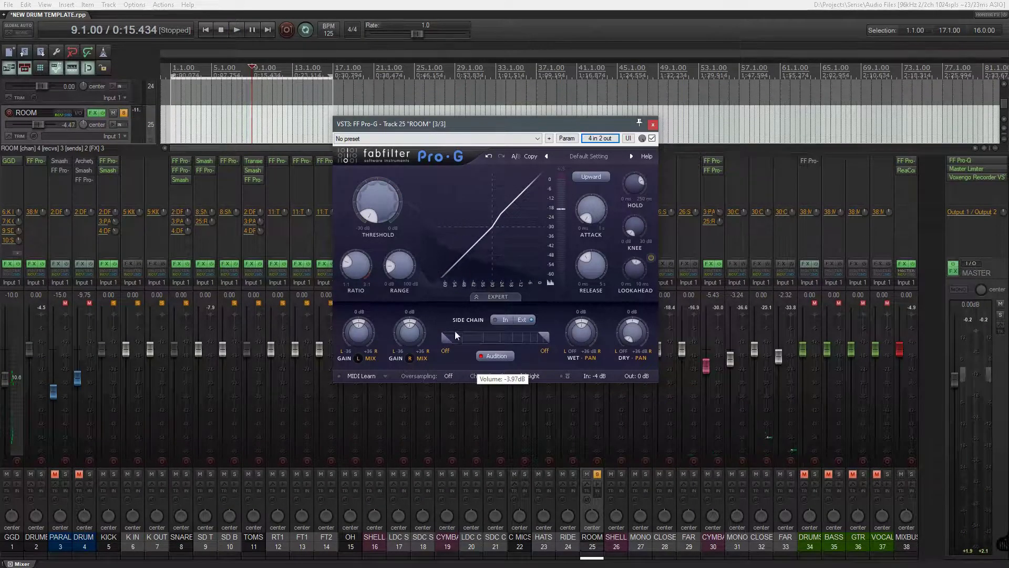
- Set Pro-G's side-chain filters to 64.72 Hz and 3.082 kHz and turn off side-chain Audition
{"action": "left_click_drag", "start_coordinate": [449, 339], "coordinate": [470, 341]}
{"action": "left_click_drag", "start_coordinate": [545, 339], "coordinate": [468, 341]}
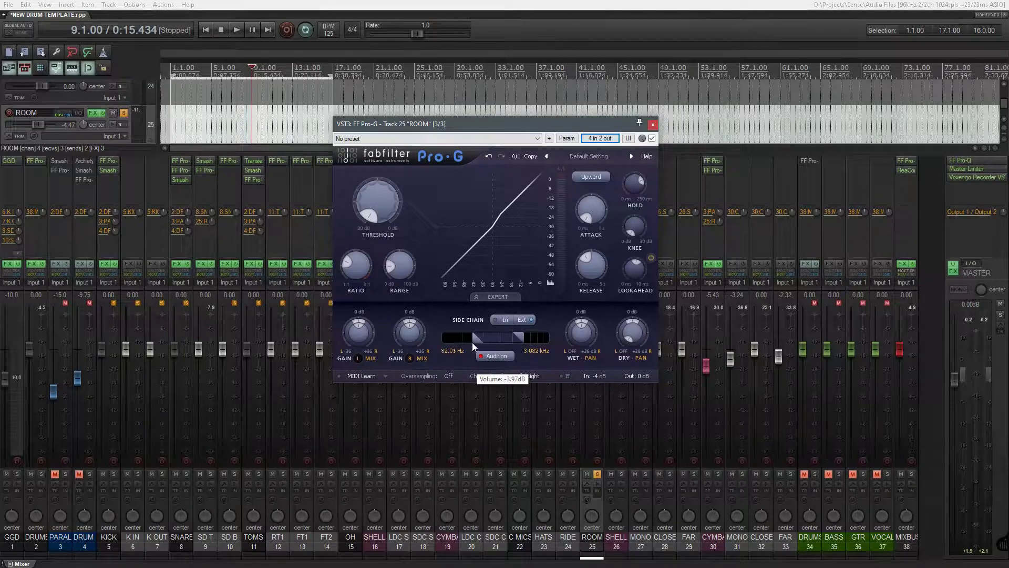
{"action": "left_click_drag", "start_coordinate": [475, 343], "coordinate": [475, 341]}
- Set Pro-G's Range to 0 dB and play the ROOM track from 9.1.00
{"action": "left_click_drag", "start_coordinate": [400, 265], "coordinate": [367, 415]}
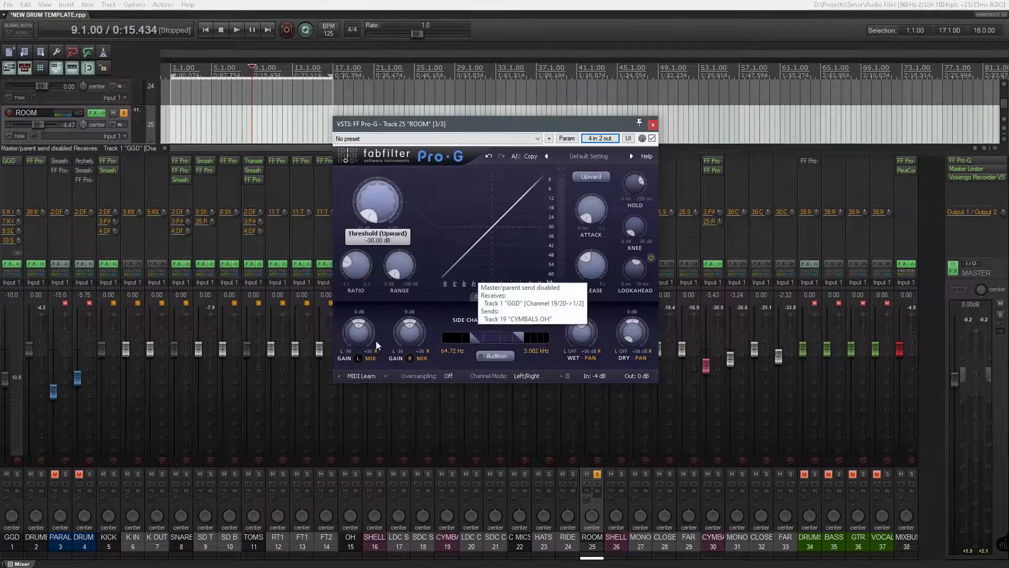
{"action": "key", "text": "space"}
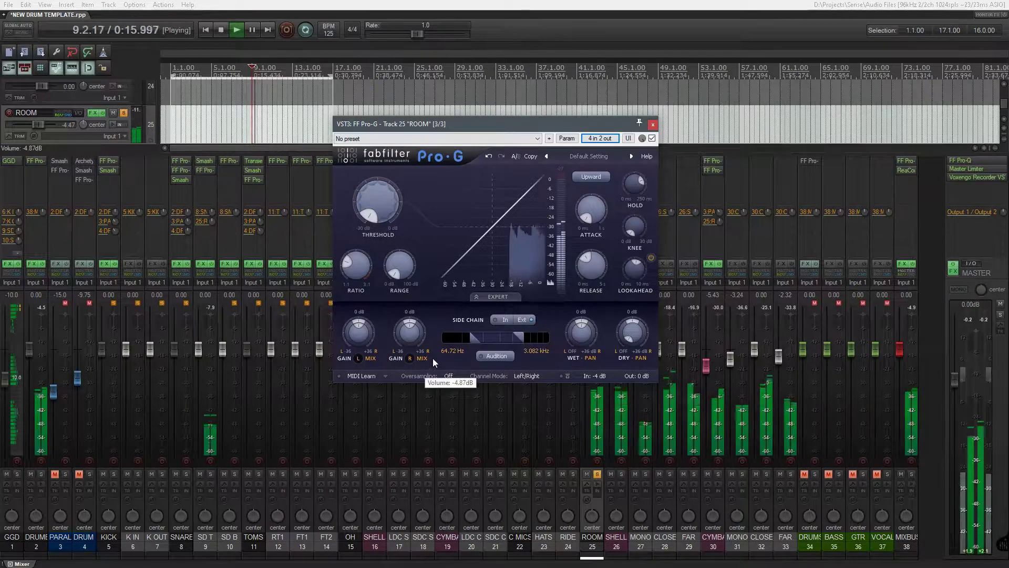
{"action": "key", "text": "space"}
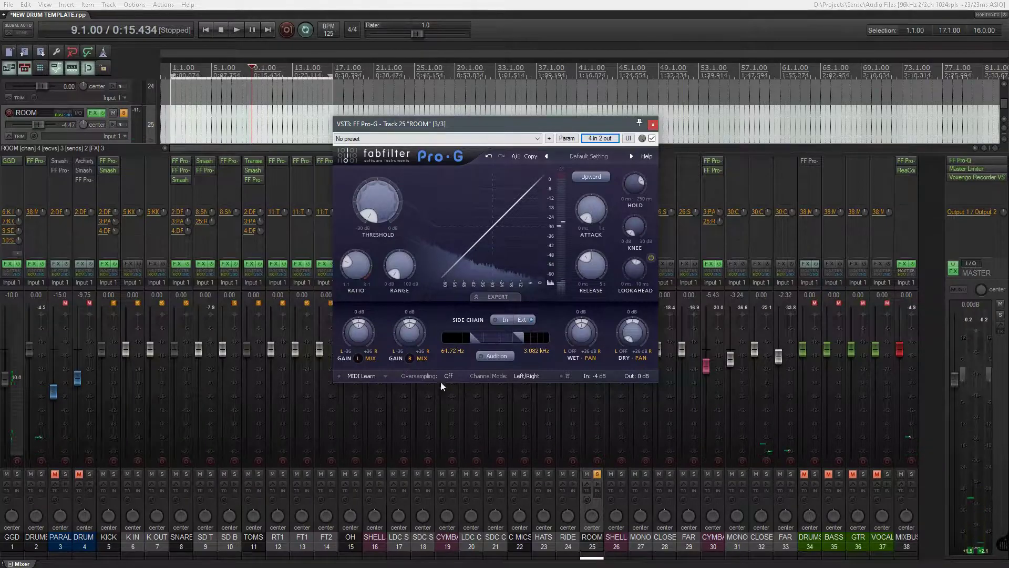
- Raise Pro-G's Range to 26.26 dB, return it to 0 dB and play the room briefly
{"action": "left_click_drag", "start_coordinate": [347, 266], "coordinate": [396, 259]}
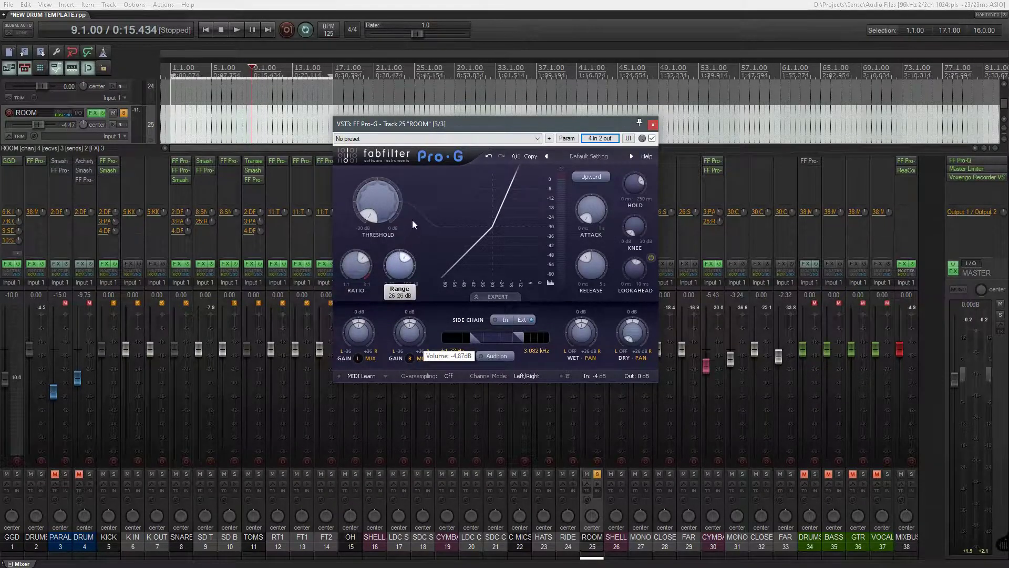
{"action": "left_click_drag", "start_coordinate": [371, 292], "coordinate": [389, 319]}
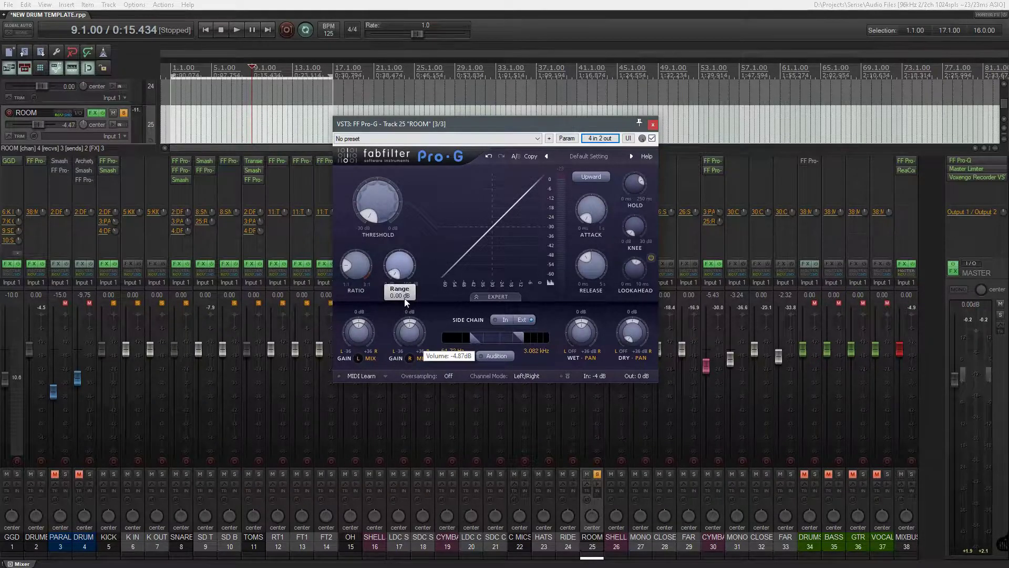
{"action": "key", "text": "space"}
{"action": "key", "text": "space"}
- Try higher Range settings in Pro-G while playing the ROOM track to hear the upward expansion, and return Range to 0 dB
{"action": "left_click_drag", "start_coordinate": [398, 279], "coordinate": [411, 300]}
{"action": "key", "text": "space"}
{"action": "left_click_drag", "start_coordinate": [349, 269], "coordinate": [352, 259]}
{"action": "key", "text": "space"}
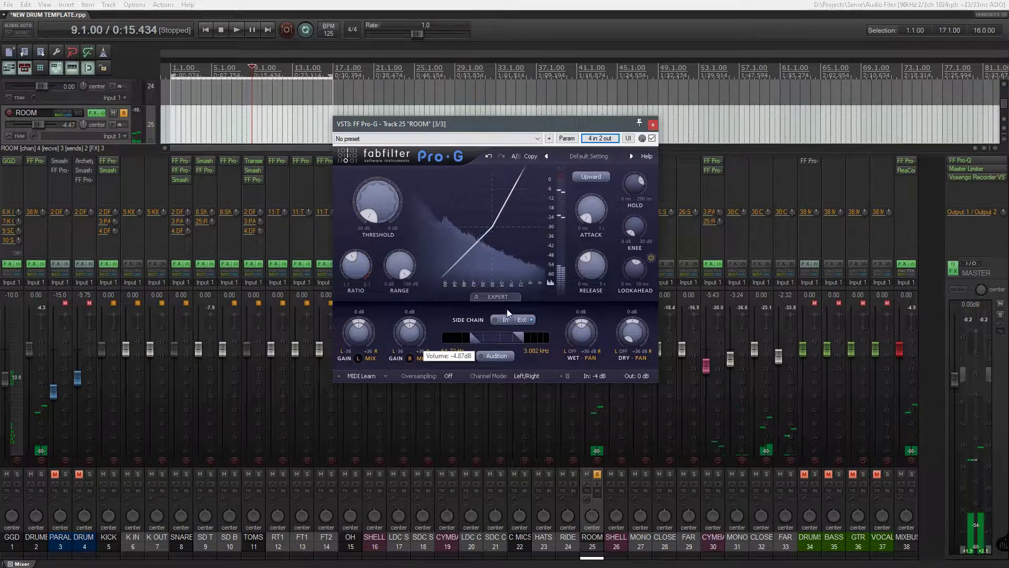
{"action": "mouse_move", "coordinate": [412, 279]}
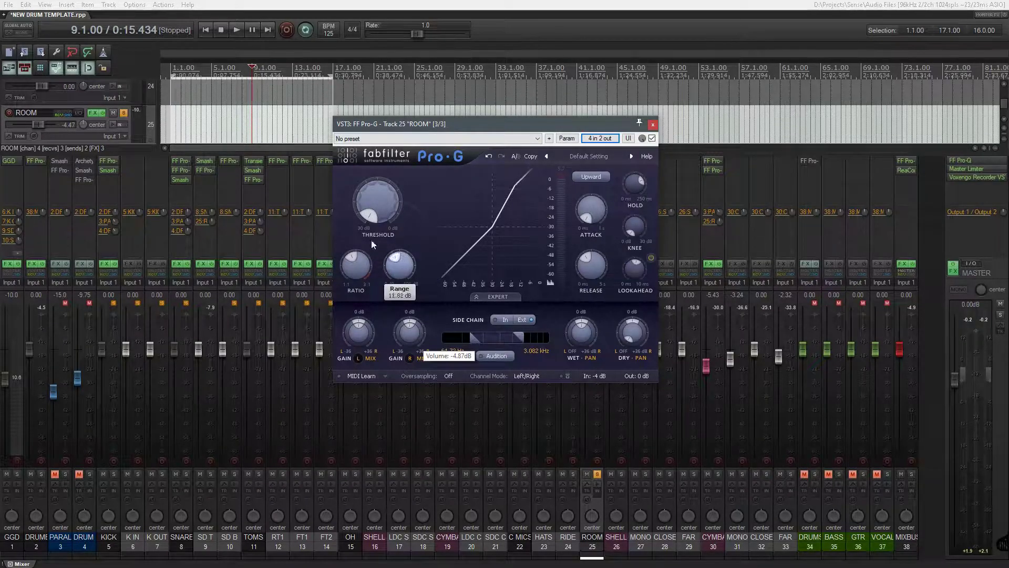
{"action": "mouse_move", "coordinate": [592, 282]}
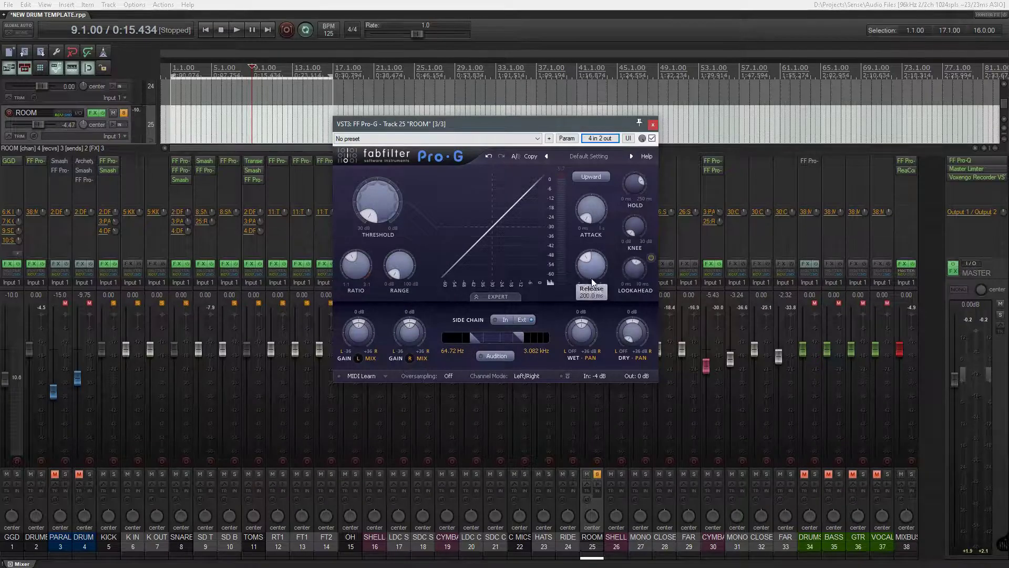
- Compare the ROOM track's playback from 9.1.00 with its whole effects chain enabled and bypassed, leaving the effects enabled
{"action": "key", "text": "space"}
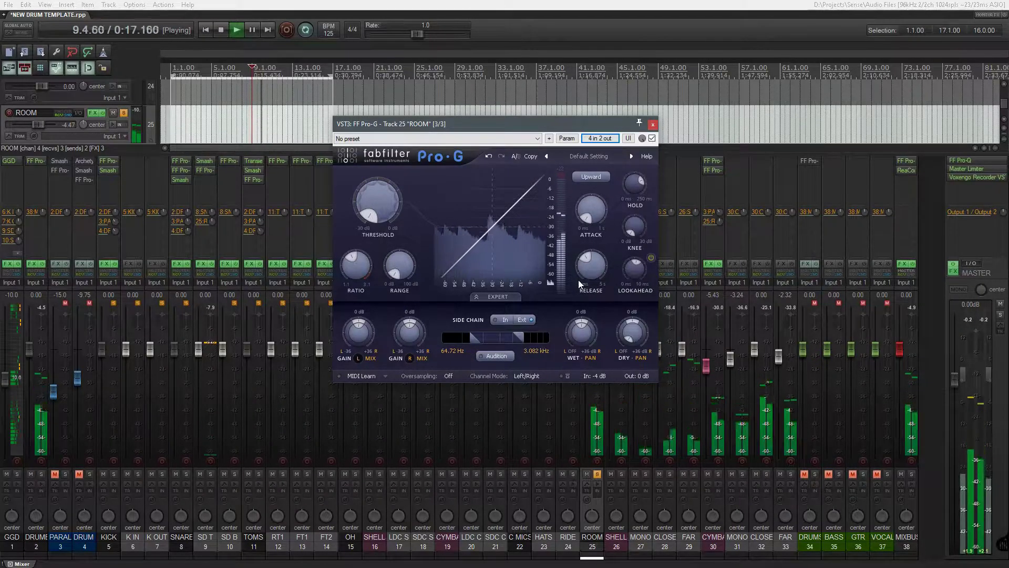
{"action": "key", "text": "space"}
{"action": "left_click_drag", "start_coordinate": [605, 122], "coordinate": [443, 137]}
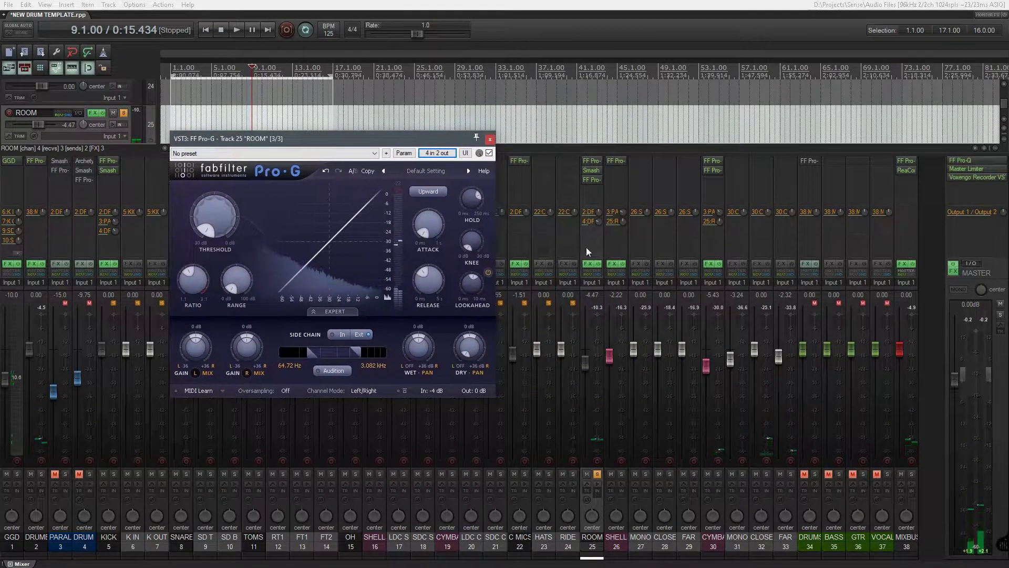
{"action": "left_click", "coordinate": [600, 264]}
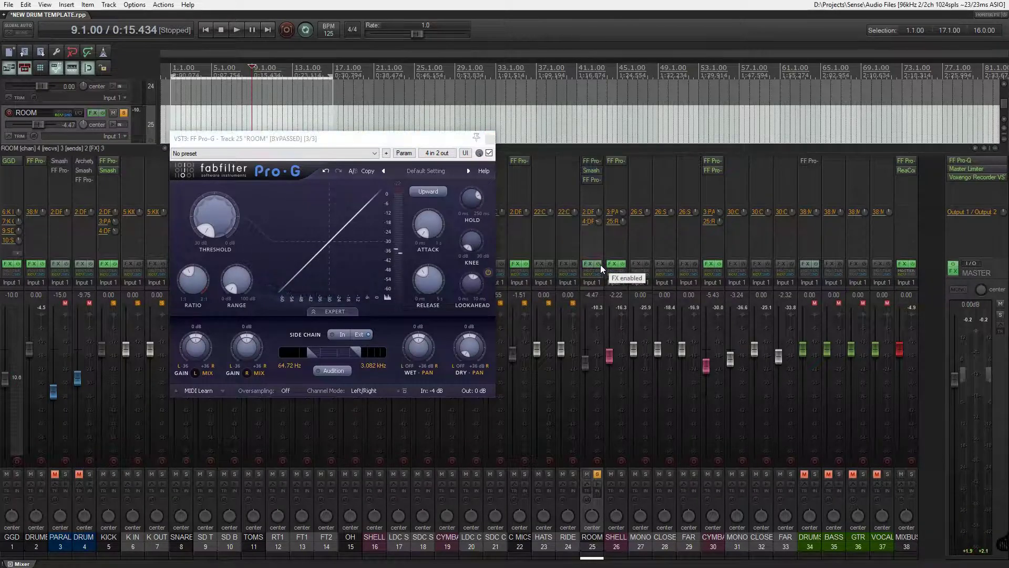
{"action": "key", "text": "space"}
{"action": "key", "text": "space"}
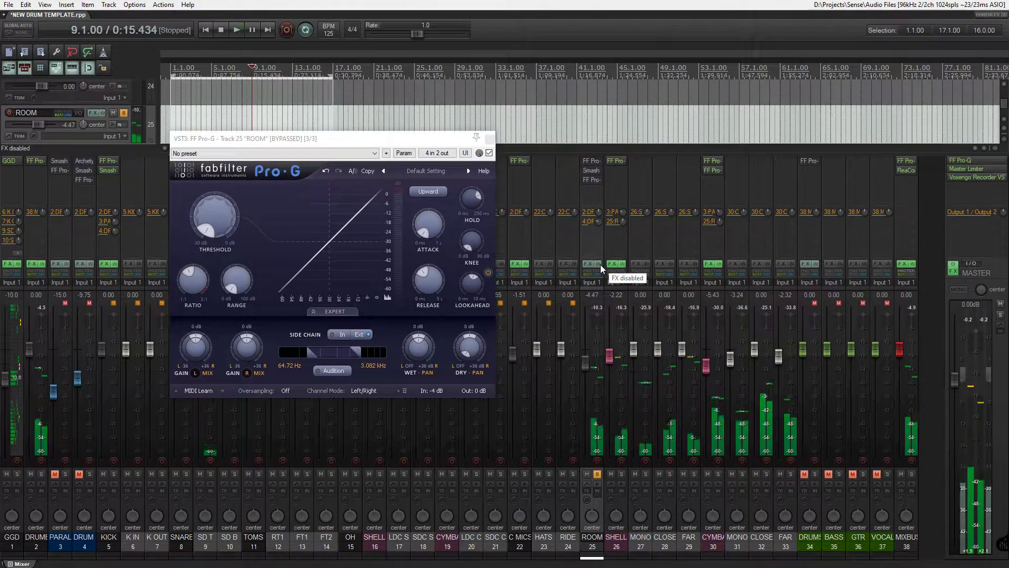
{"action": "key", "text": "space"}
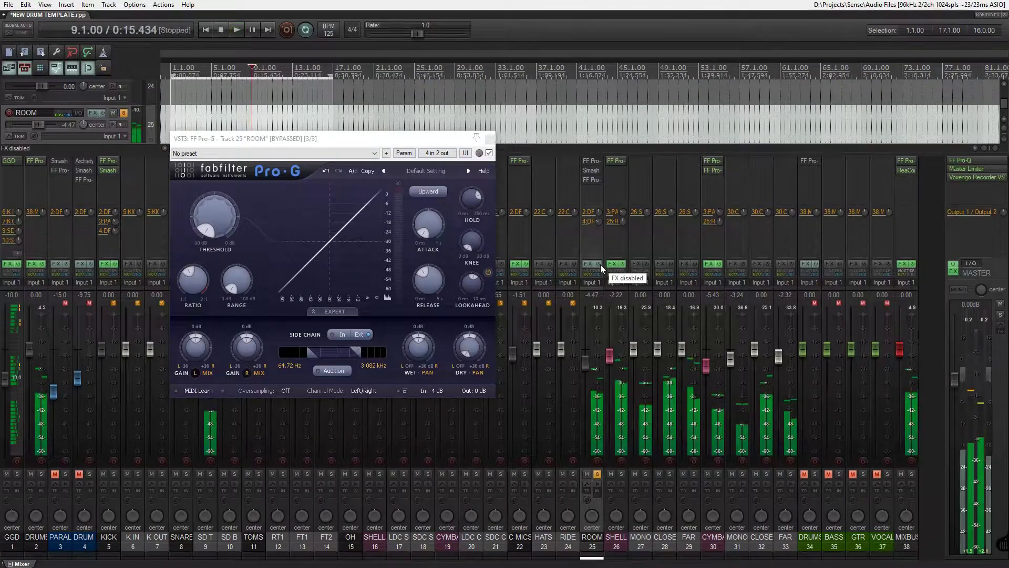
{"action": "key", "text": "space"}
{"action": "left_click", "coordinate": [601, 264]}
{"action": "key", "text": "space"}
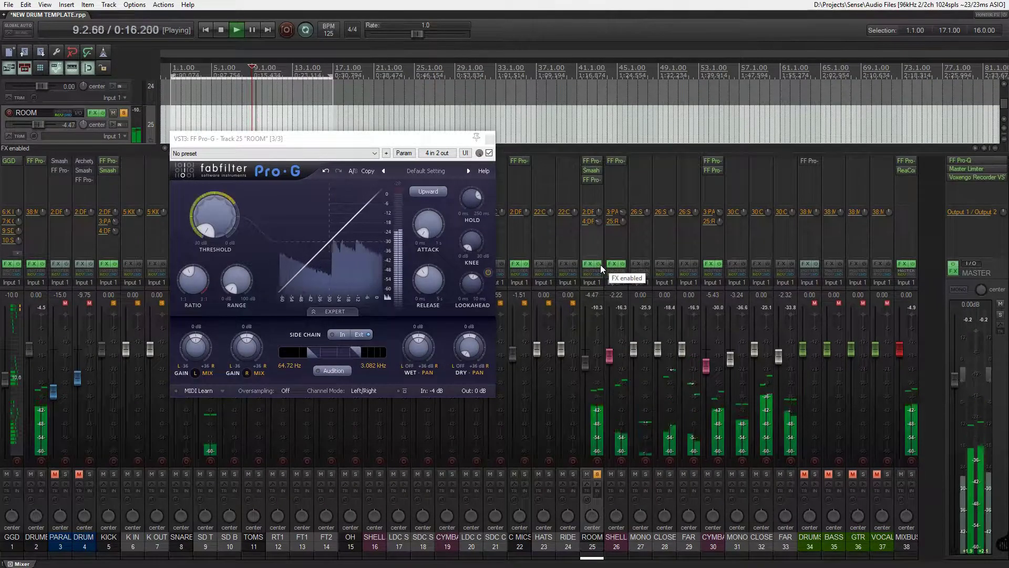
{"action": "key", "text": "space"}
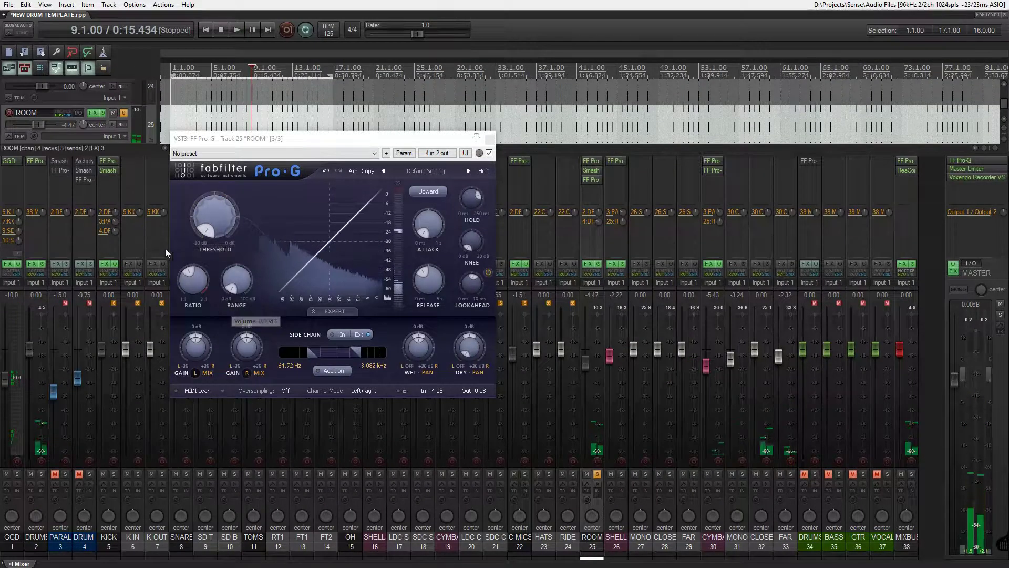
- Raise Pro-G's Range to 6.23 dB while playing the ROOM track, and ease it back slightly by ear
{"action": "left_click_drag", "start_coordinate": [188, 272], "coordinate": [181, 277]}
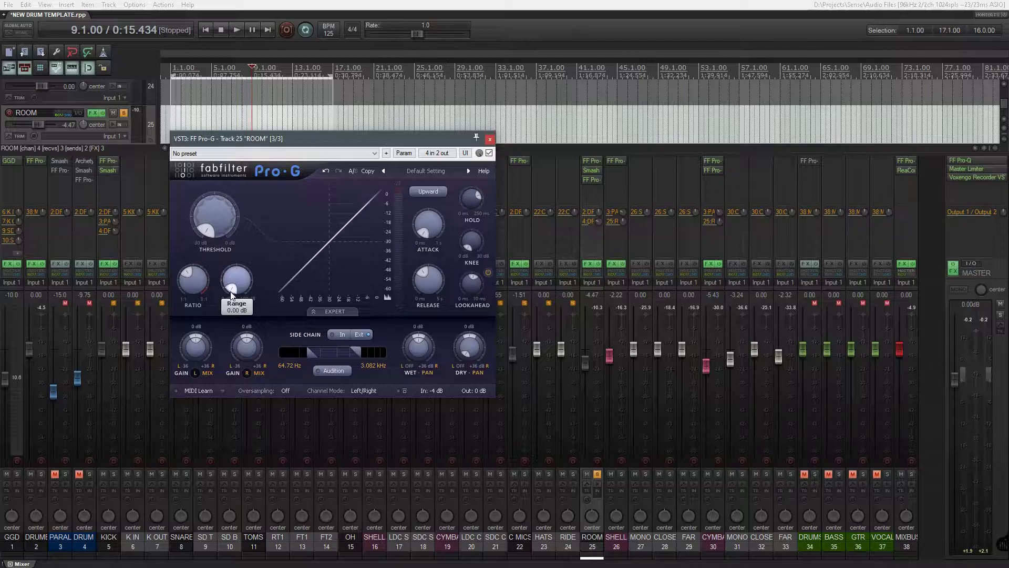
{"action": "key", "text": "space"}
{"action": "left_click_drag", "start_coordinate": [230, 291], "coordinate": [219, 272]}
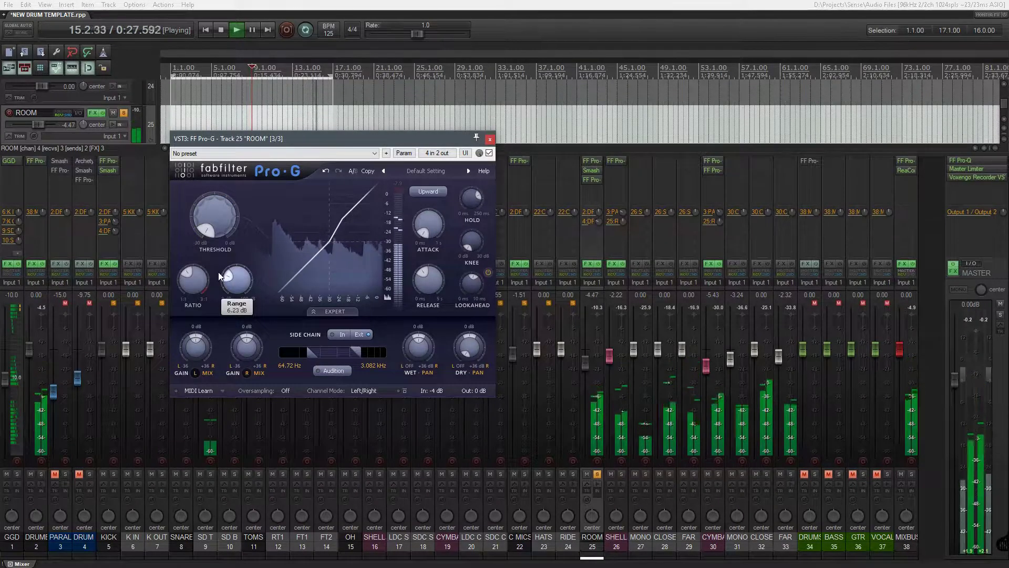
{"action": "left_click_drag", "start_coordinate": [218, 272], "coordinate": [228, 284]}
{"action": "key", "text": "space"}
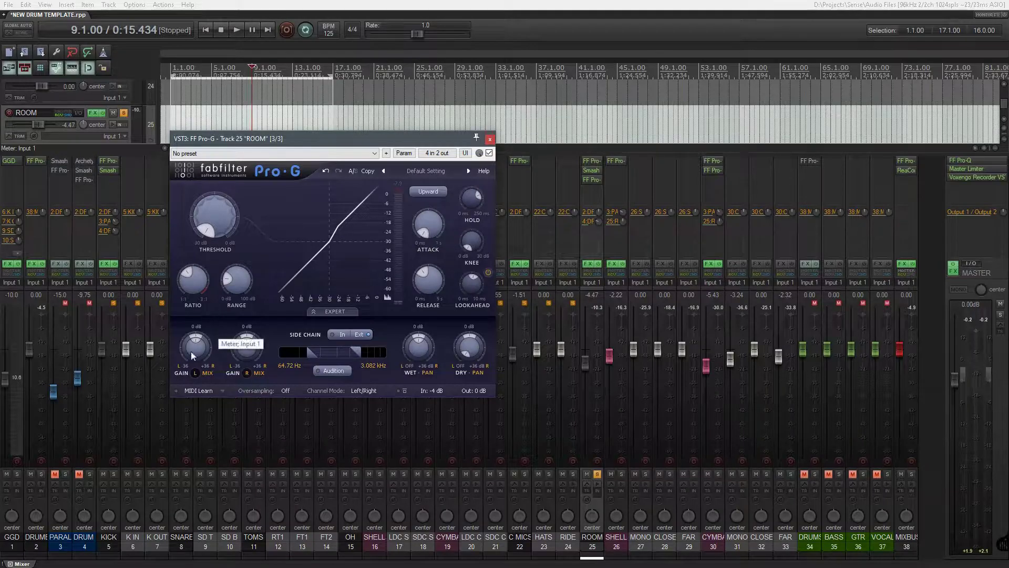
- Review the ROOM track's receive from SD T on channels 3/4 and Pro-G's side-chain pin connections
{"action": "left_click", "coordinate": [202, 546]}
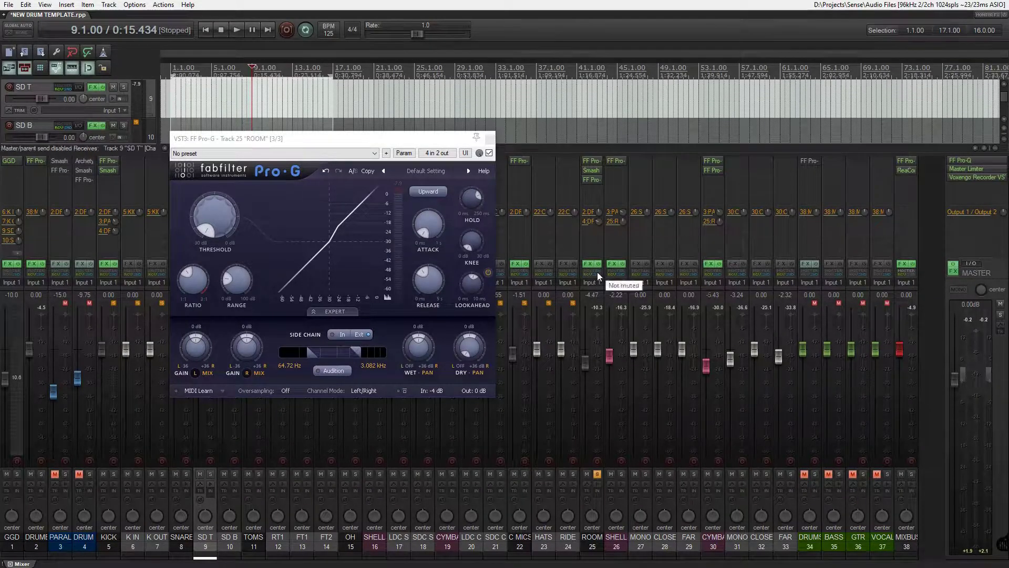
{"action": "mouse_move", "coordinate": [595, 273]}
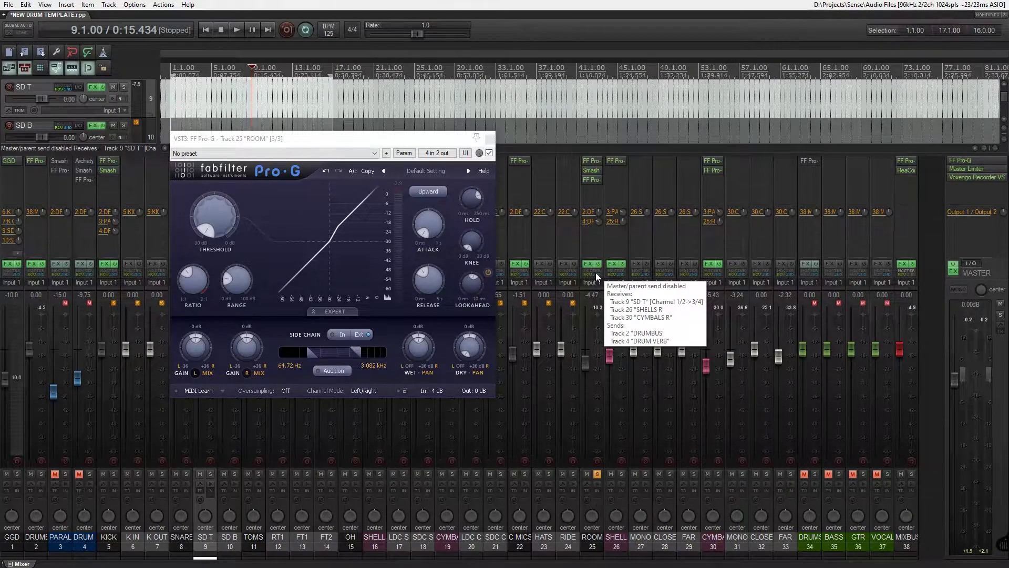
{"action": "left_click", "coordinate": [596, 272]}
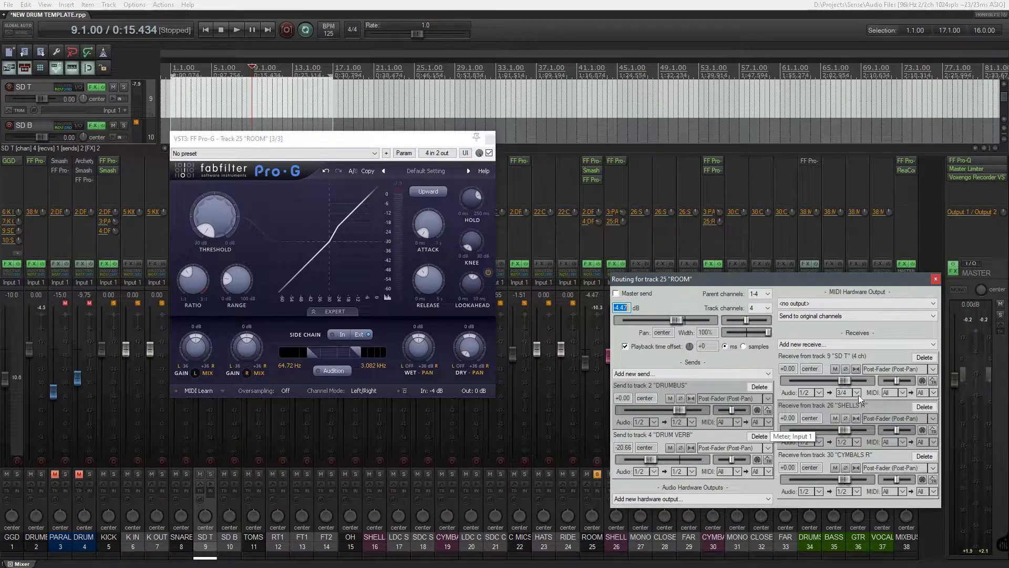
{"action": "left_click", "coordinate": [936, 279]}
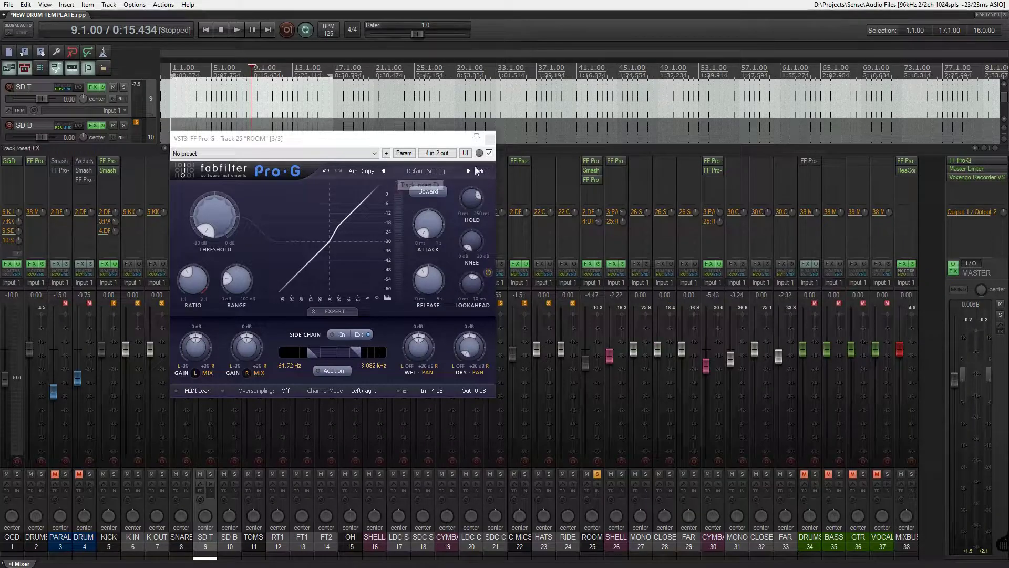
{"action": "left_click", "coordinate": [446, 154]}
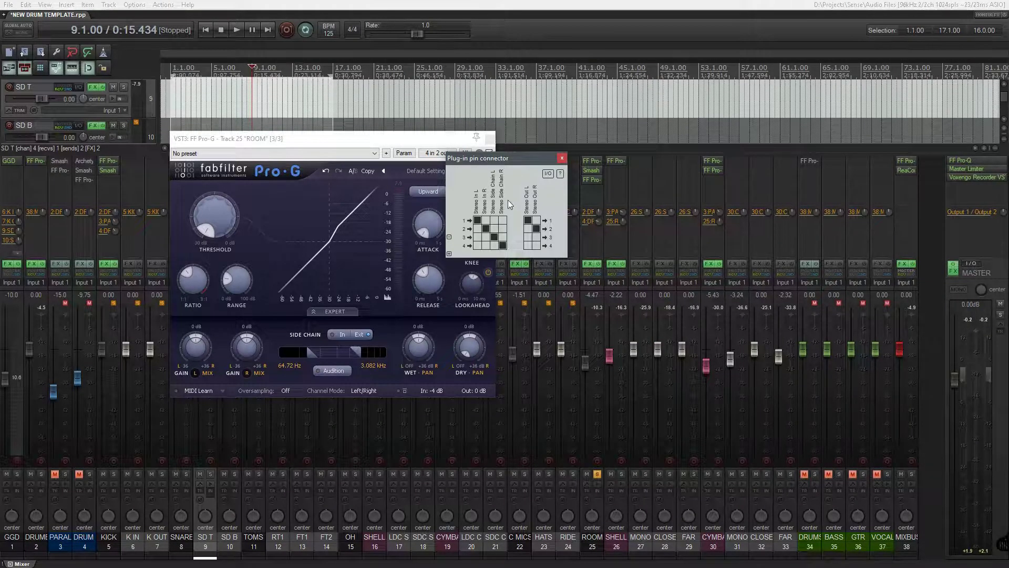
{"action": "left_click", "coordinate": [562, 157]}
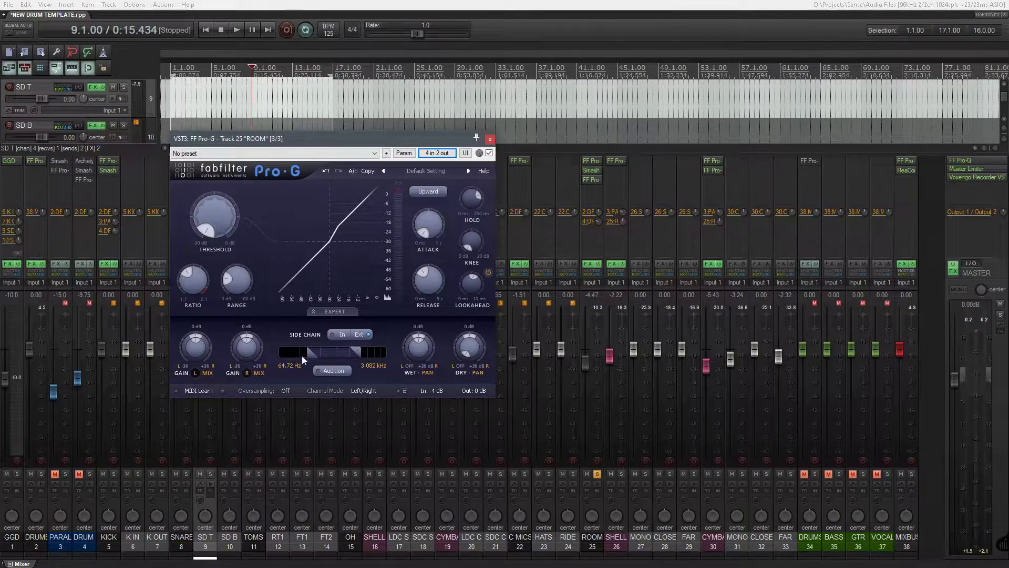
- Try Pro-G's Ducking style on the ROOM track and play it briefly from 9.1.00
{"action": "left_click", "coordinate": [423, 192]}
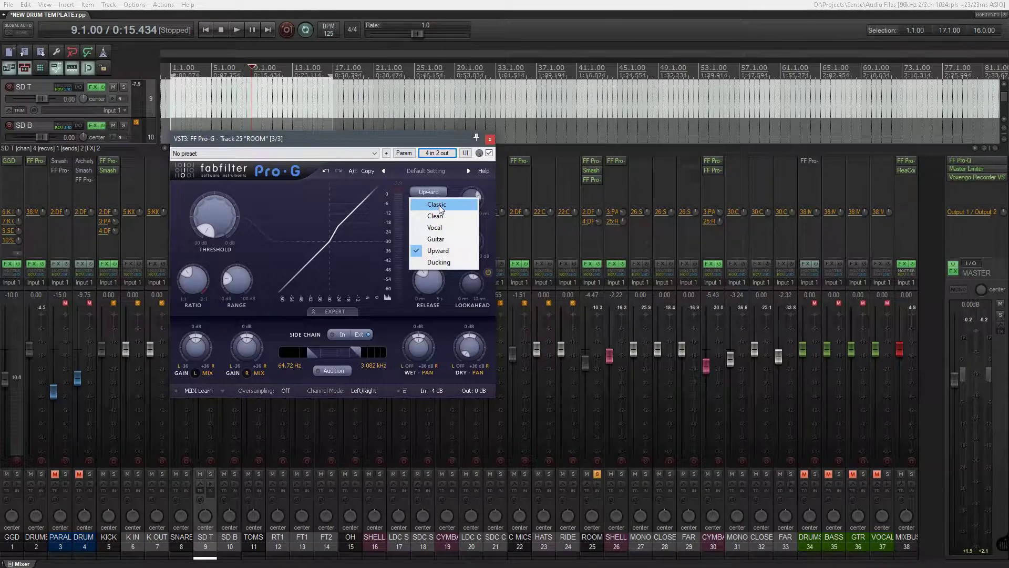
{"action": "left_click", "coordinate": [433, 189]}
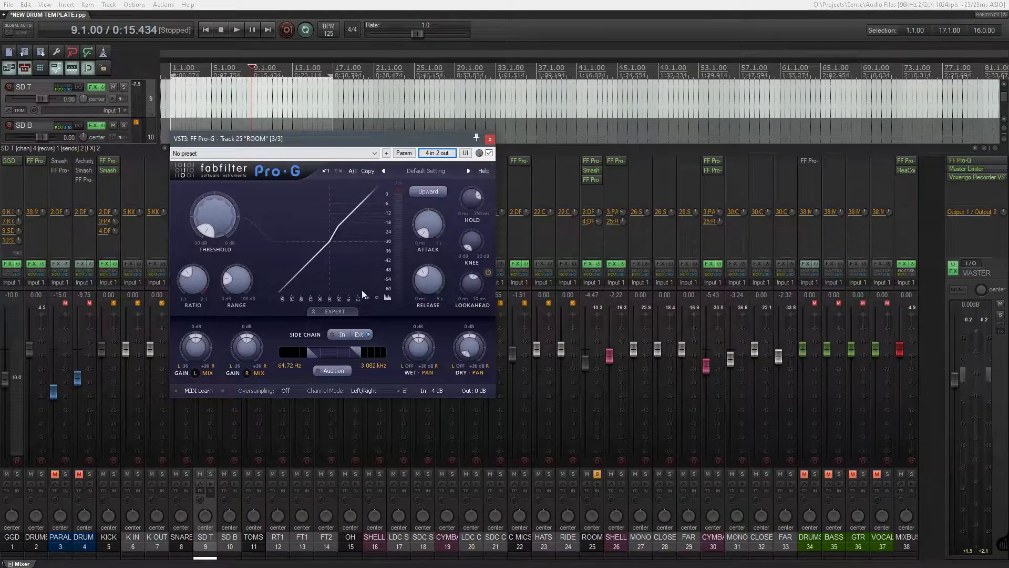
{"action": "left_click", "coordinate": [427, 192]}
{"action": "left_click", "coordinate": [446, 264]}
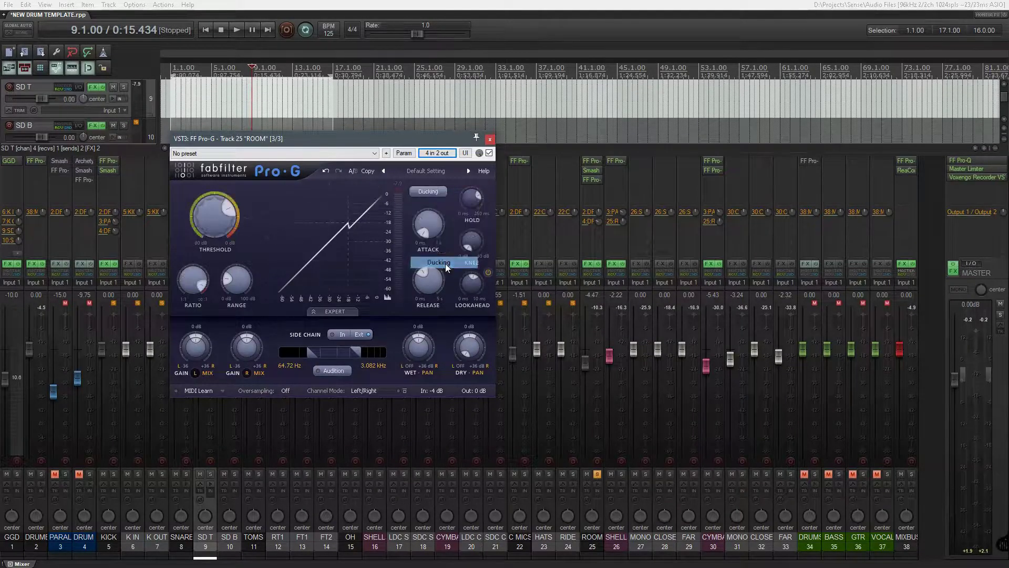
{"action": "key", "text": "space"}
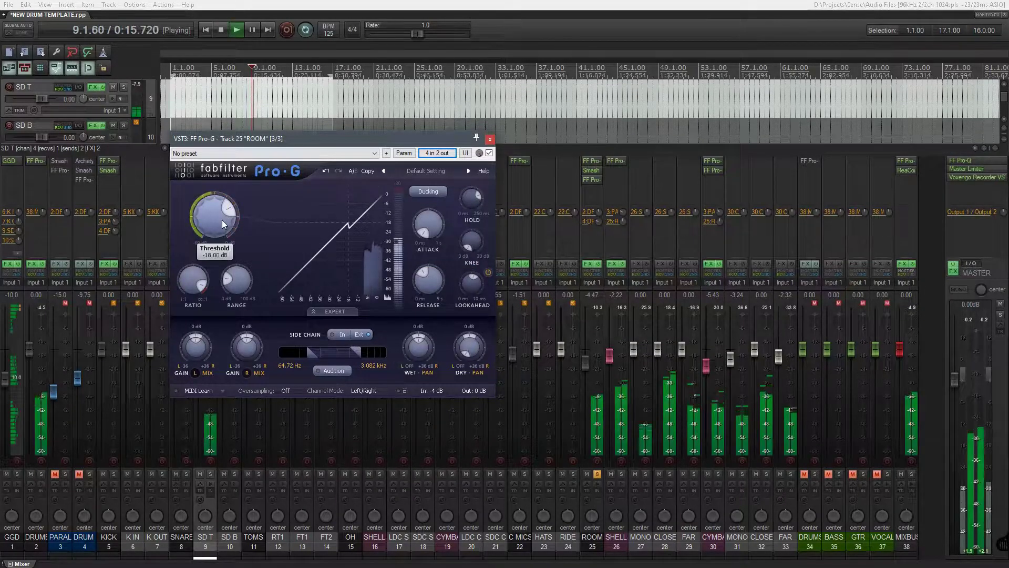
{"action": "key", "text": "space"}
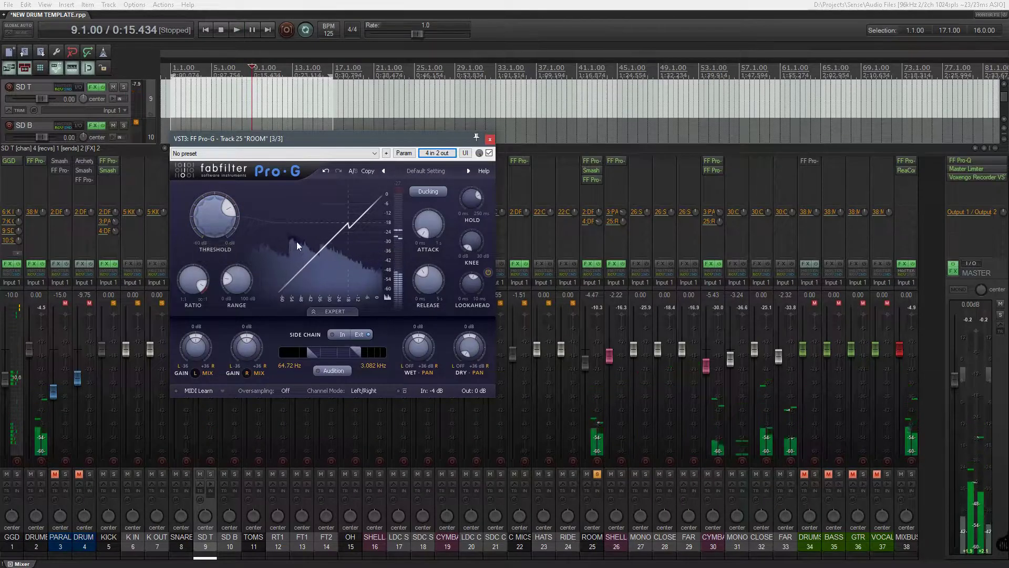
- Audition Ducking with Range raised to 20.21 dB, lower Range again and return Pro-G to the Upward style
{"action": "mouse_move", "coordinate": [227, 282]}
{"action": "left_click_drag", "start_coordinate": [227, 283], "coordinate": [249, 232]}
{"action": "key", "text": "space"}
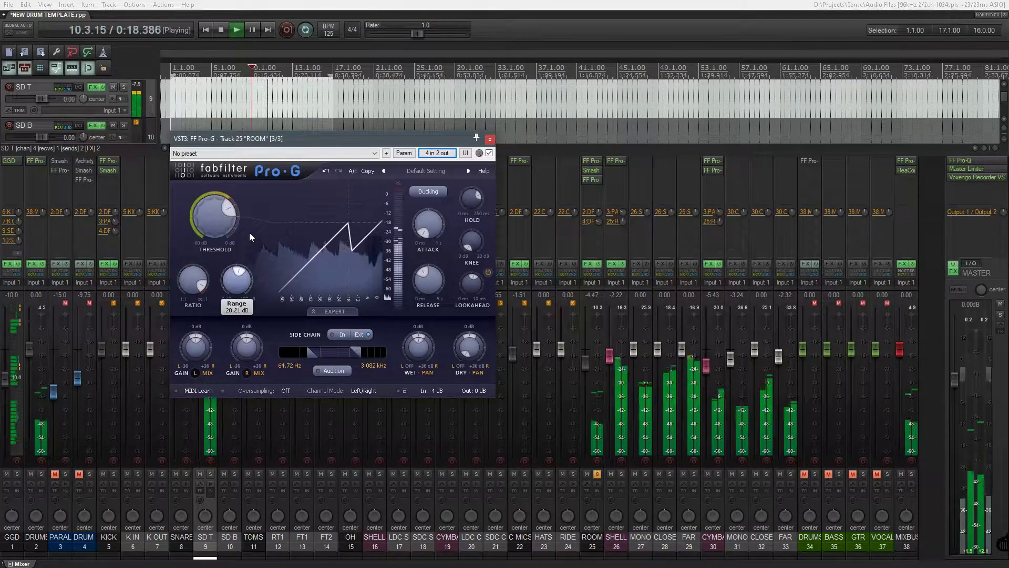
{"action": "key", "text": "space"}
{"action": "left_click_drag", "start_coordinate": [249, 232], "coordinate": [207, 265]}
{"action": "left_click", "coordinate": [428, 192]}
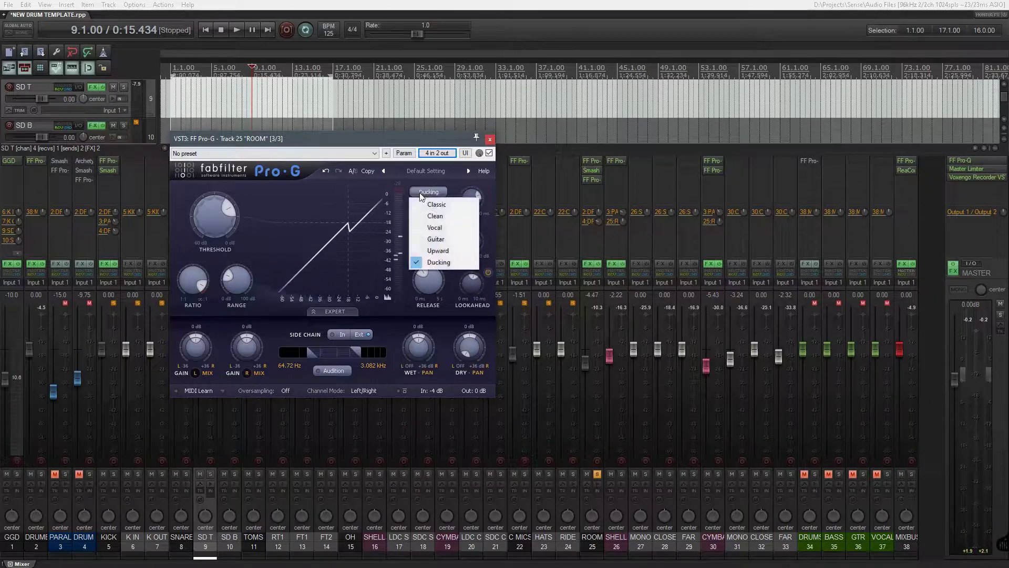
{"action": "left_click", "coordinate": [439, 254]}
- Set Pro-G's Range to 3.60 dB while playing the ROOM track, and close the plug-in window
{"action": "key", "text": "space"}
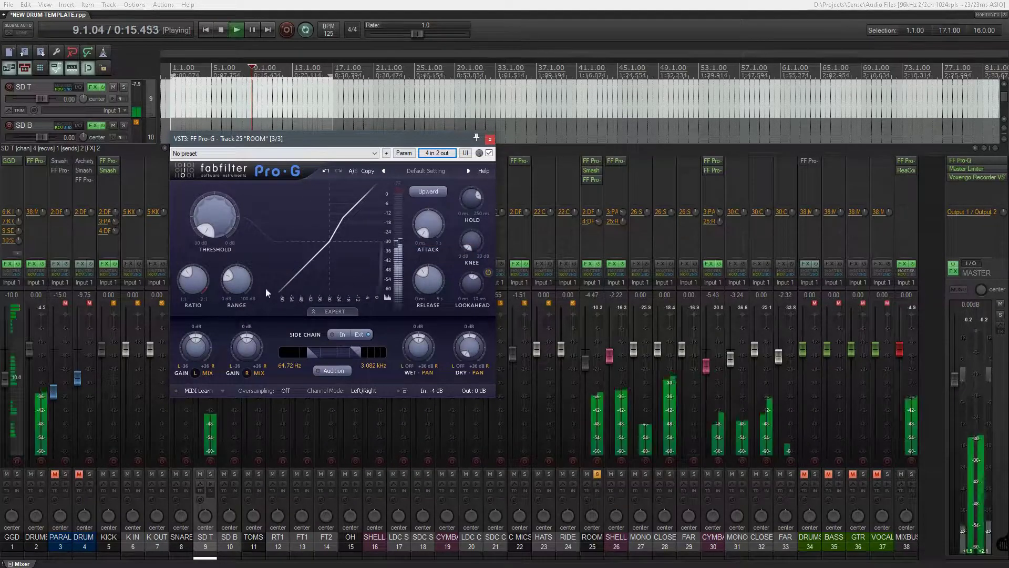
{"action": "left_click_drag", "start_coordinate": [229, 275], "coordinate": [229, 280]}
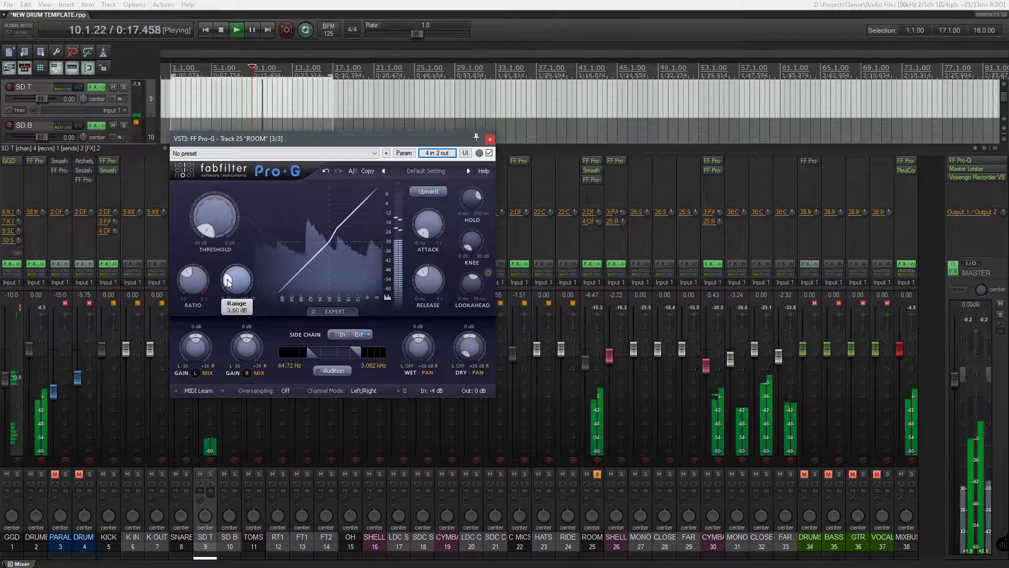
{"action": "key", "text": "space"}
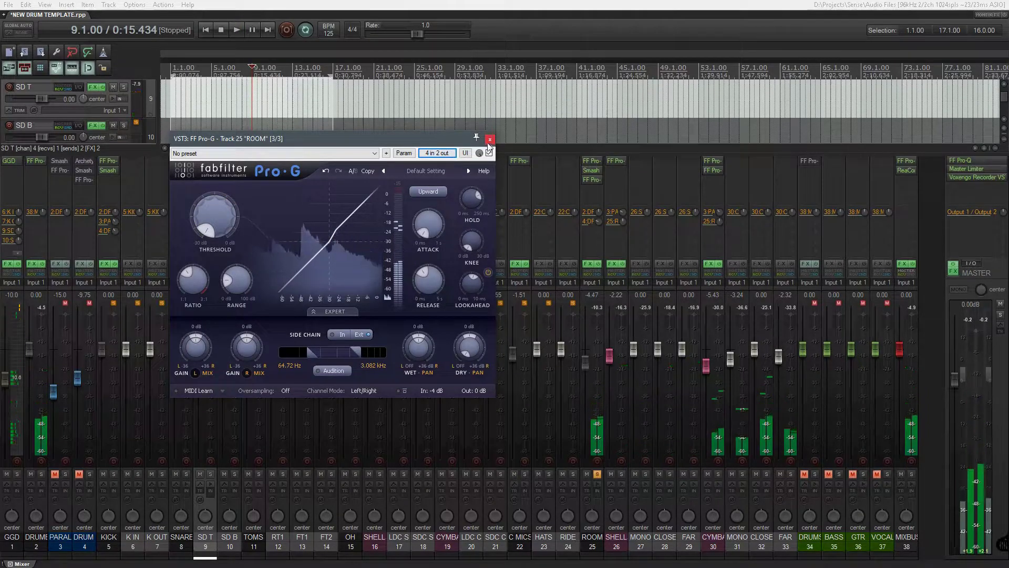
{"action": "left_click", "coordinate": [489, 139]}
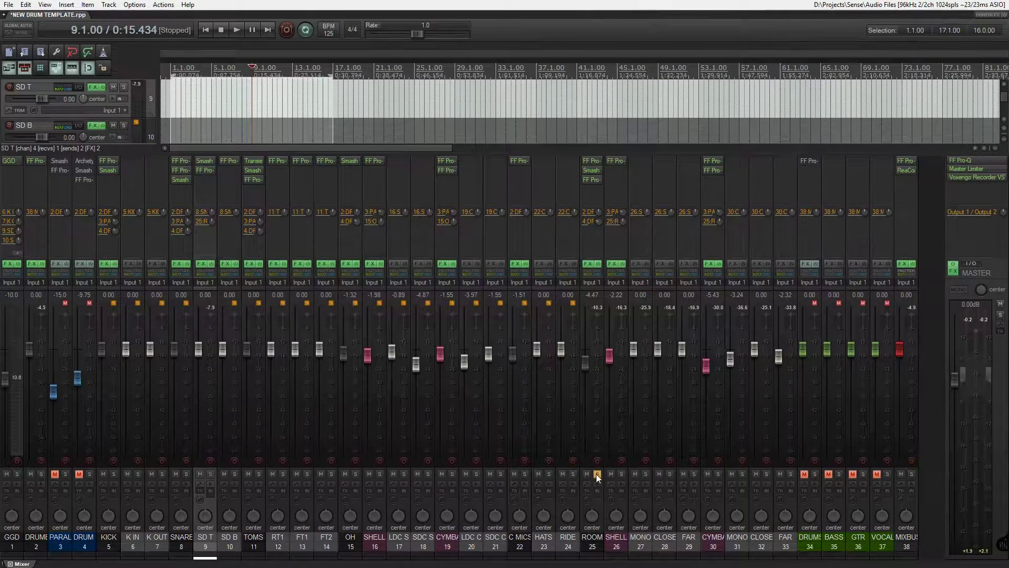
- Unsolo the ROOM track and play the full drum mix from 1.1.00
{"action": "key", "text": "Home"}
{"action": "key", "text": "space"}
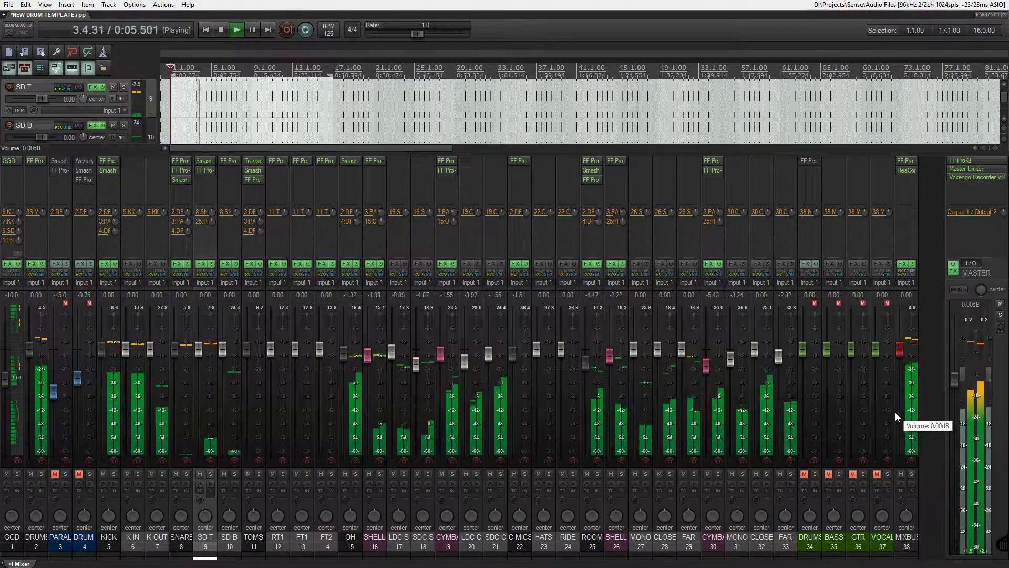
{"action": "key", "text": "space"}
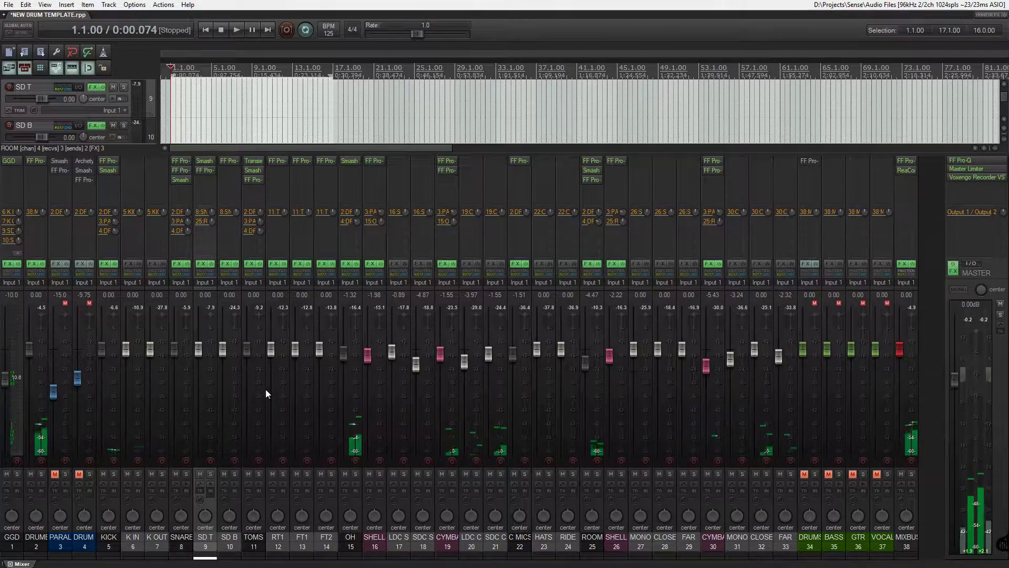
- Inspect which tracks feed the PARALLEL COMP track through its list of receives
{"action": "left_click", "coordinate": [72, 536]}
{"action": "left_click", "coordinate": [83, 537], "text": "shift"}
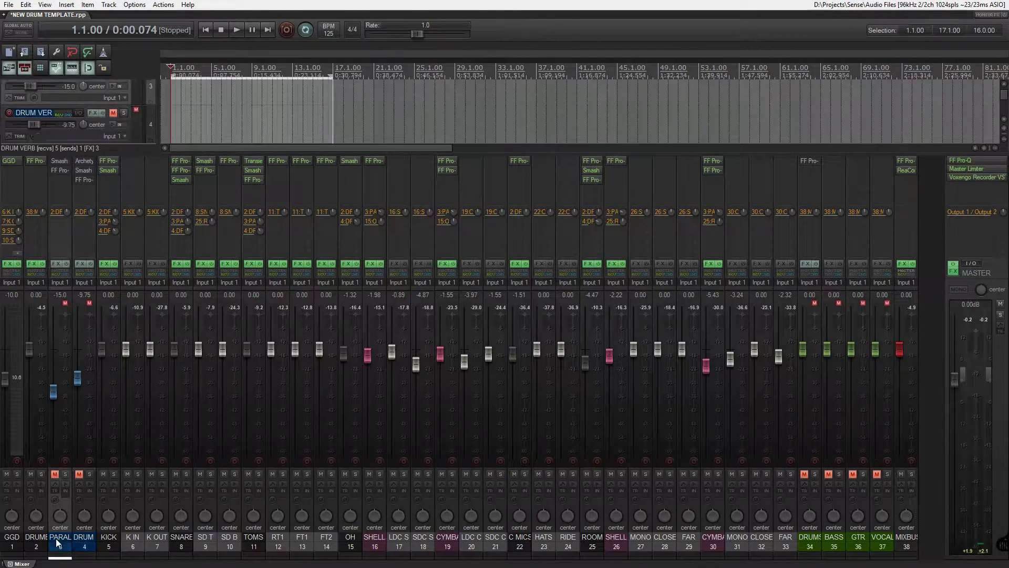
{"action": "left_click", "coordinate": [83, 537]}
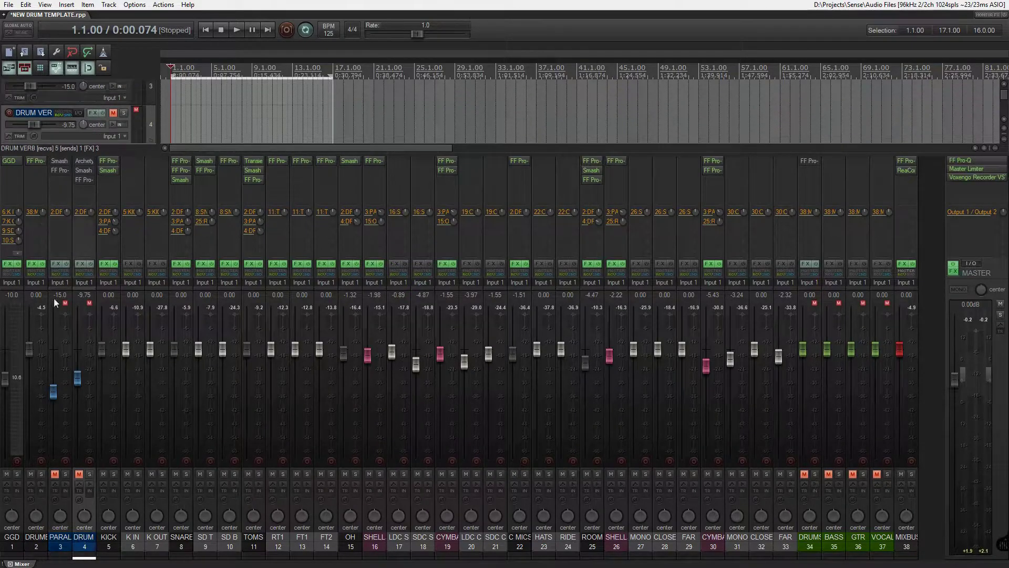
{"action": "right_click", "coordinate": [59, 275]}
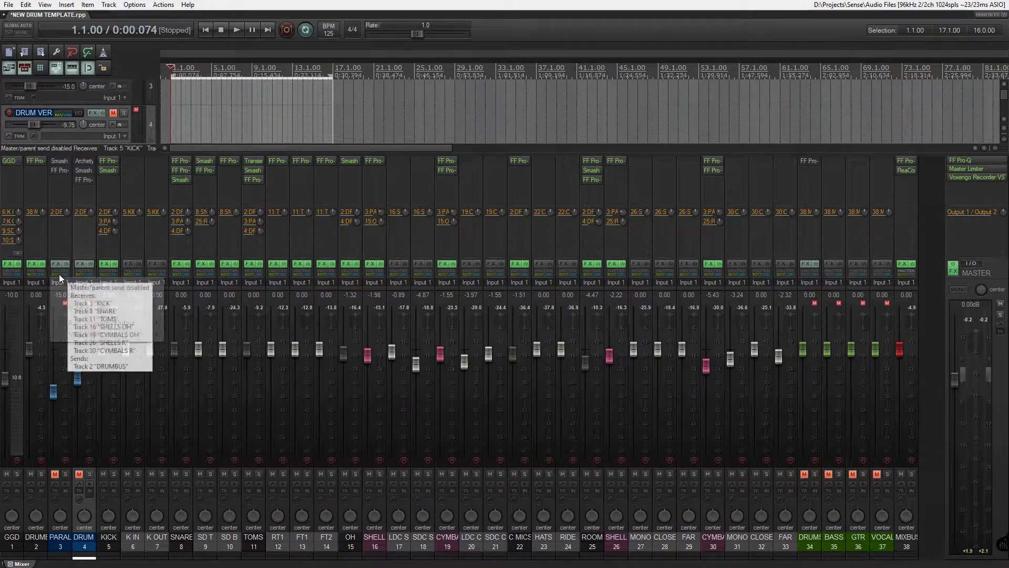
{"action": "mouse_move", "coordinate": [89, 309]}
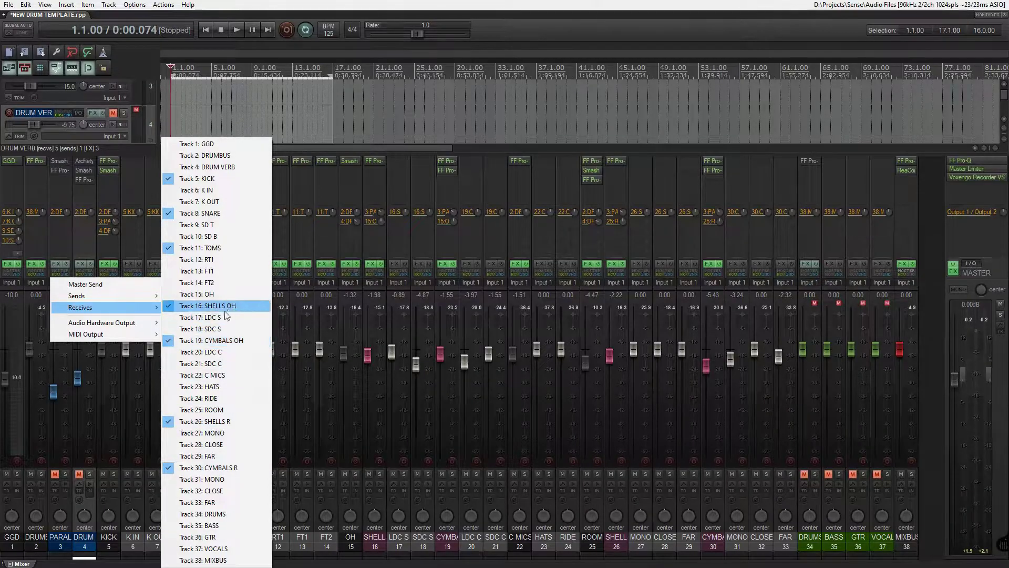
- Place the edit cursor at 14.3.00, and unmute and solo the PARALLEL COMP track
{"action": "left_click", "coordinate": [307, 113]}
{"action": "left_click", "coordinate": [55, 473]}
{"action": "left_click", "coordinate": [54, 473]}
{"action": "left_click", "coordinate": [65, 475]}
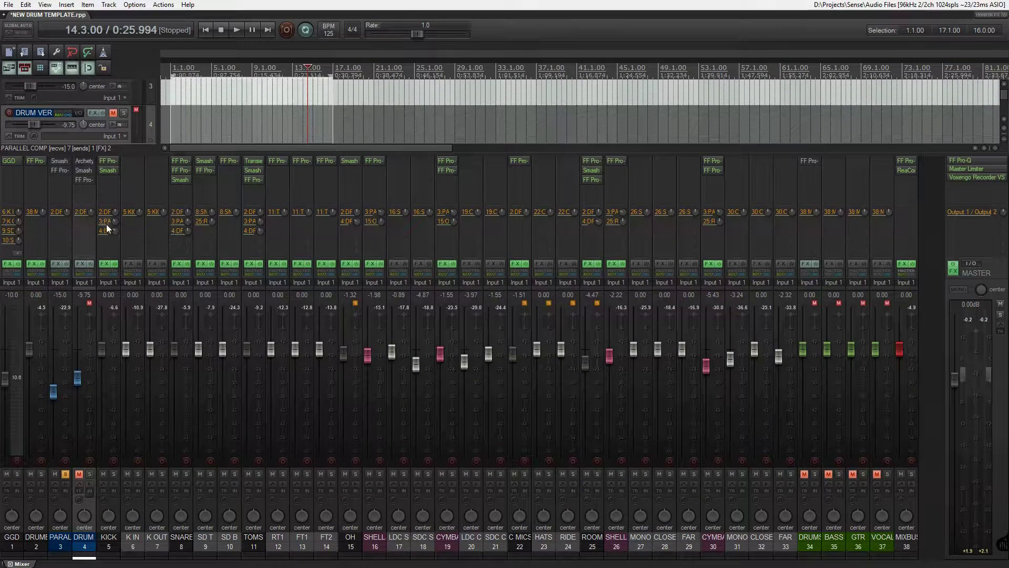
{"action": "mouse_move", "coordinate": [112, 221]}
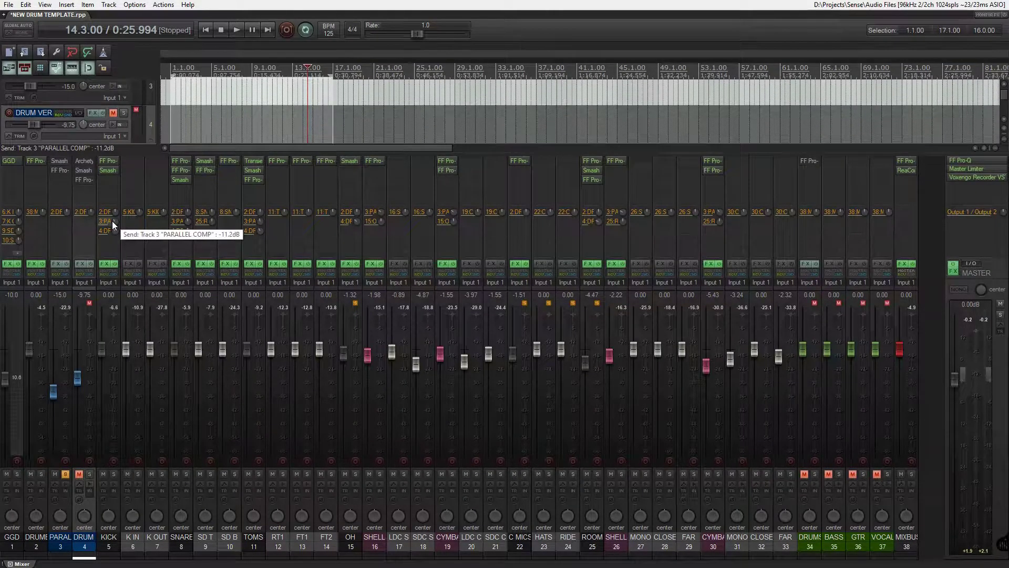
- Check the SNARE and TOMS send levels to PARALLEL COMP, and unsolo the PARALLEL COMP track
{"action": "mouse_move", "coordinate": [187, 222]}
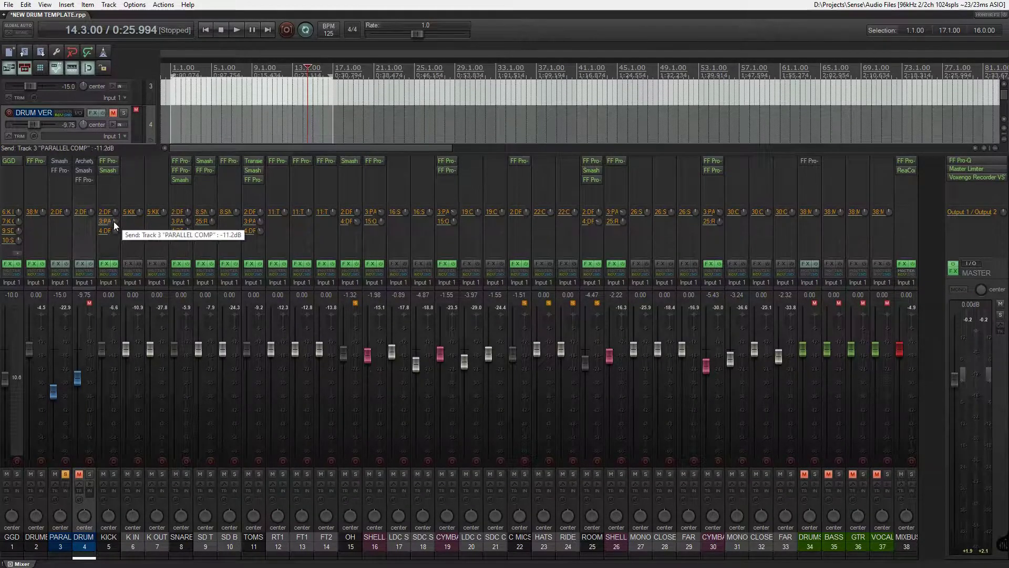
{"action": "mouse_move", "coordinate": [261, 221]}
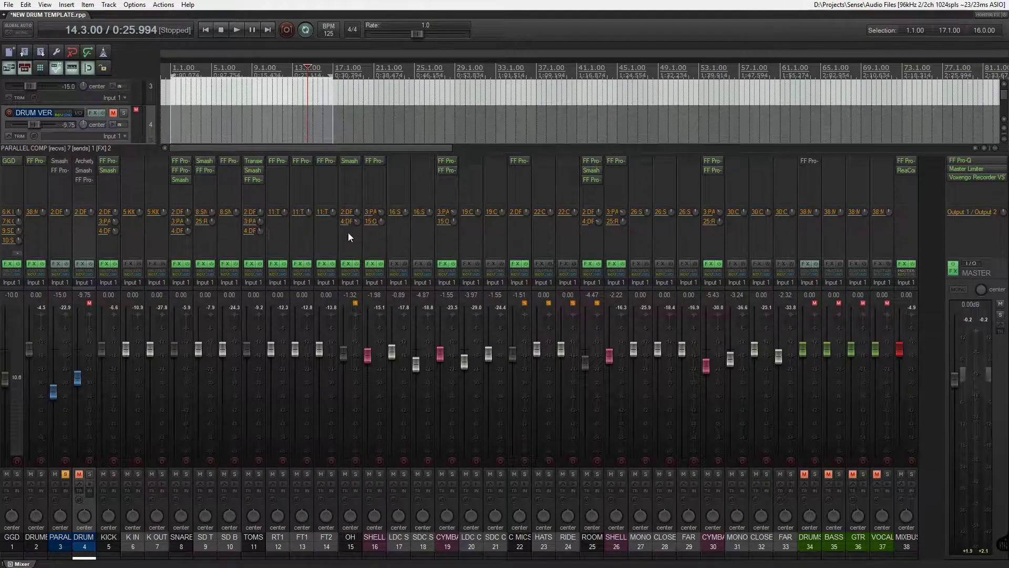
{"action": "left_click", "coordinate": [65, 473]}
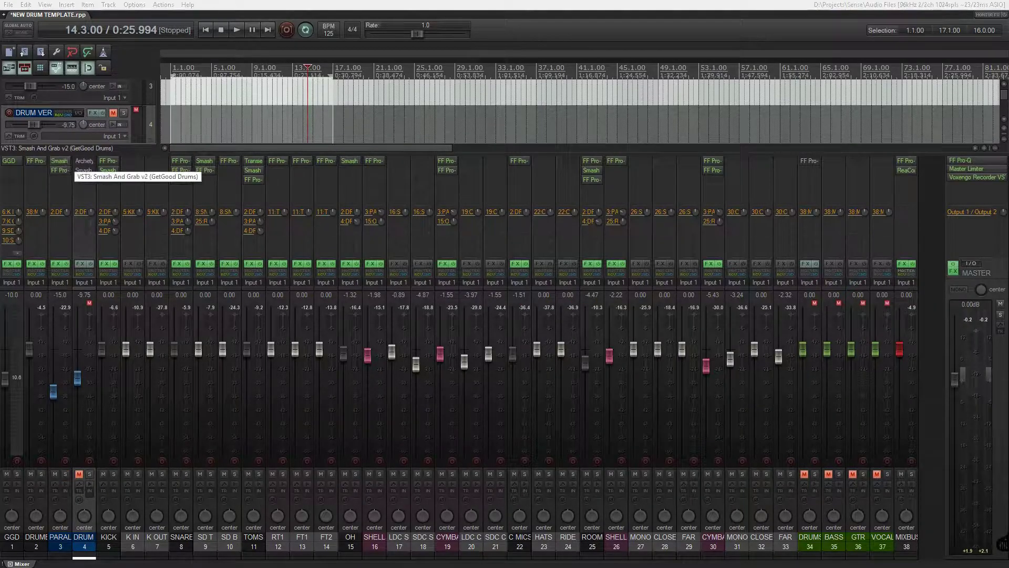
- Open Smash And Grab on the PARALLEL COMP track, move its window clear of the mixer sends, and examine its settings
{"action": "left_click", "coordinate": [61, 161]}
{"action": "left_click_drag", "start_coordinate": [381, 162], "coordinate": [499, 128]}
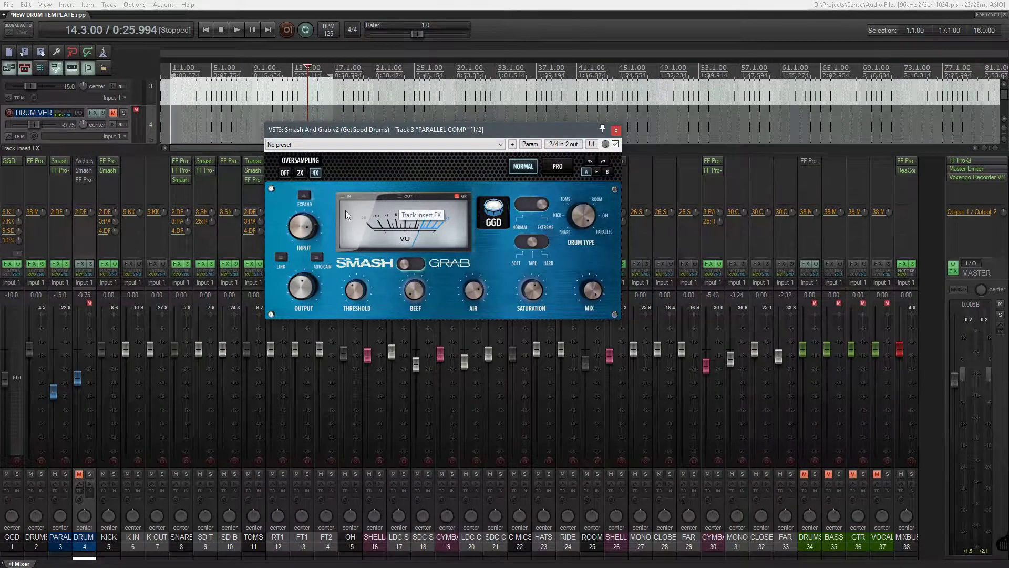
{"action": "mouse_move", "coordinate": [297, 232]}
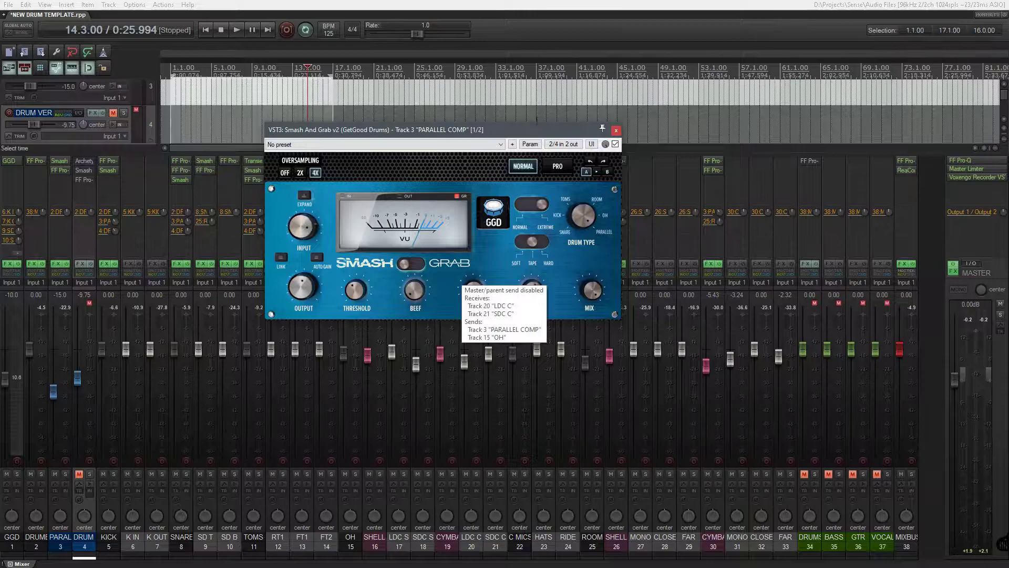
{"action": "left_click_drag", "start_coordinate": [542, 131], "coordinate": [541, 60]}
{"action": "mouse_move", "coordinate": [414, 219]}
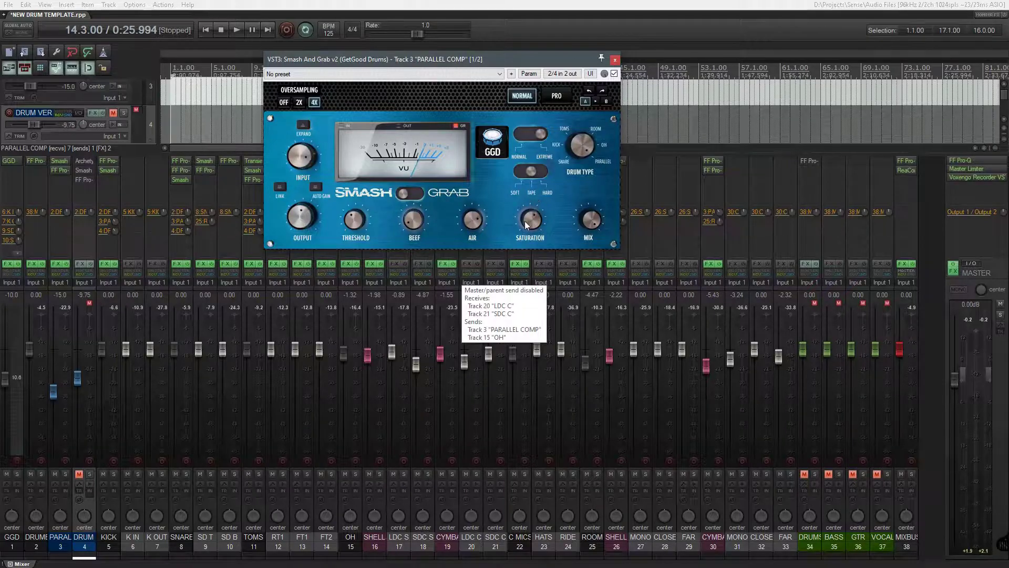
{"action": "mouse_move", "coordinate": [471, 226]}
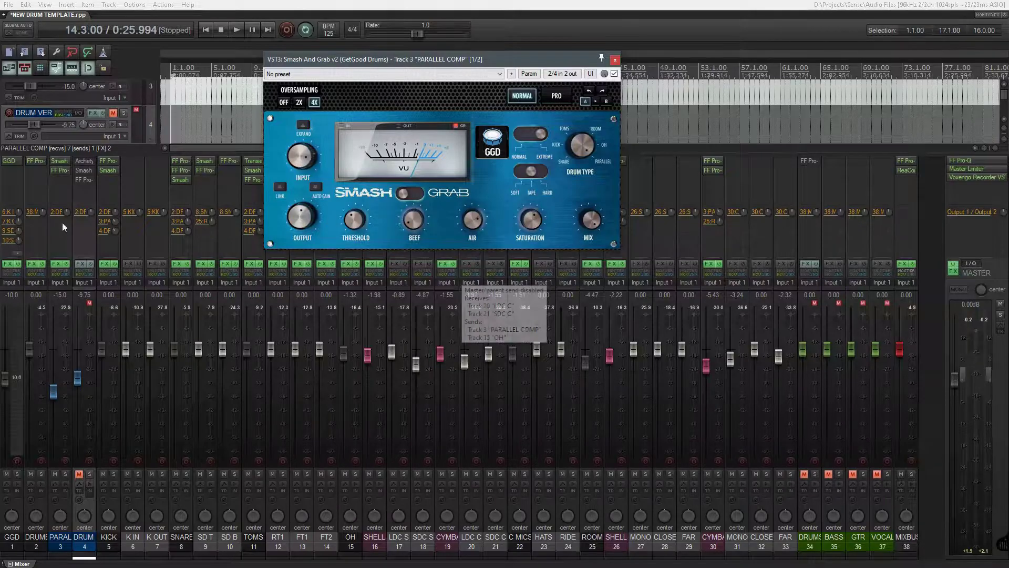
- Play the full drum mix from 14.3.00 with the PARALLEL COMP compressor open
{"action": "left_click", "coordinate": [62, 172]}
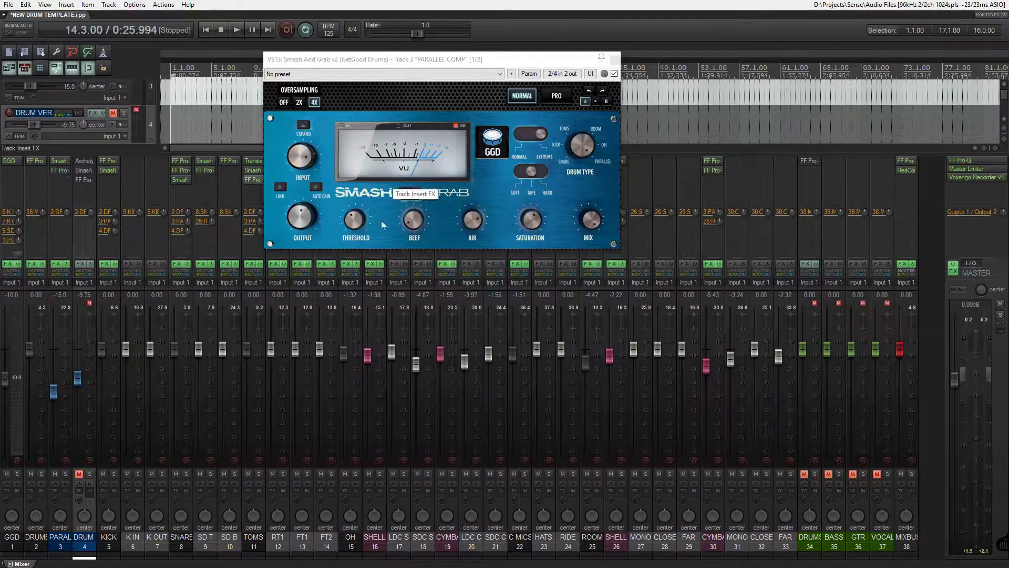
{"action": "key", "text": "space"}
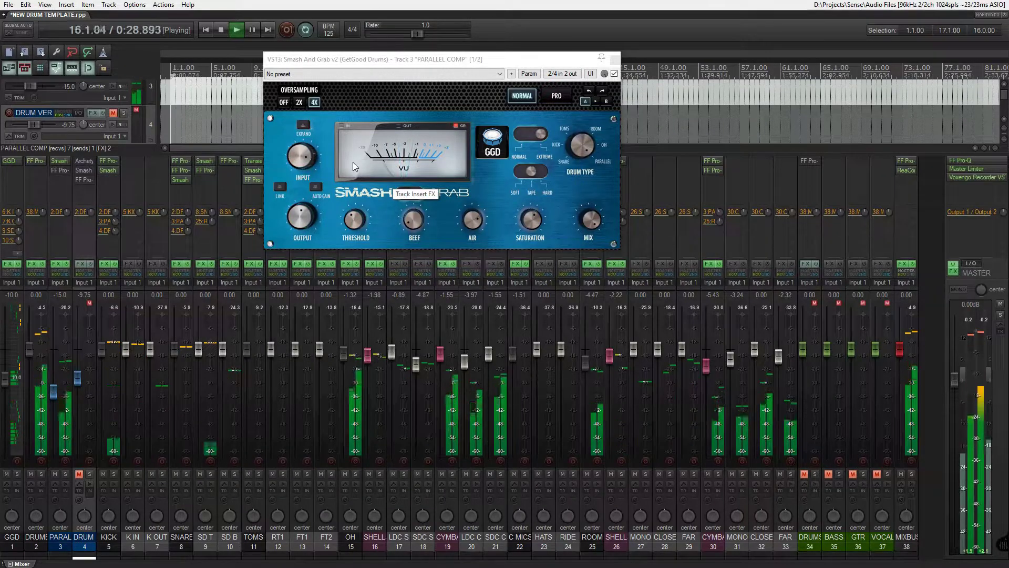
{"action": "key", "text": "space"}
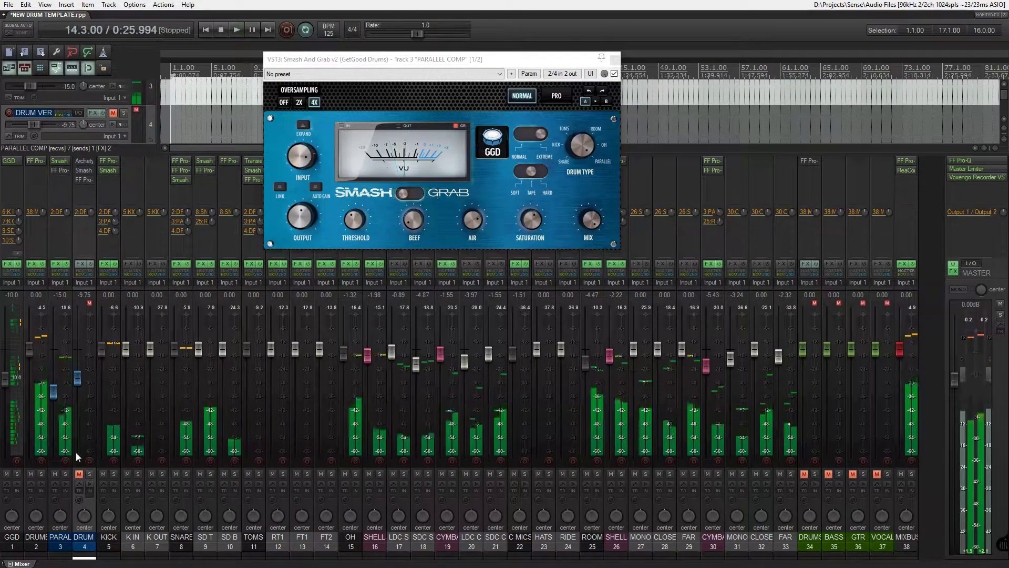
- Solo PARALLEL COMP, play from 1.1.00, and set Smash And Grab's Saturation to 73.0 %
{"action": "left_click", "coordinate": [65, 475]}
{"action": "left_click", "coordinate": [170, 67]}
{"action": "key", "text": "space"}
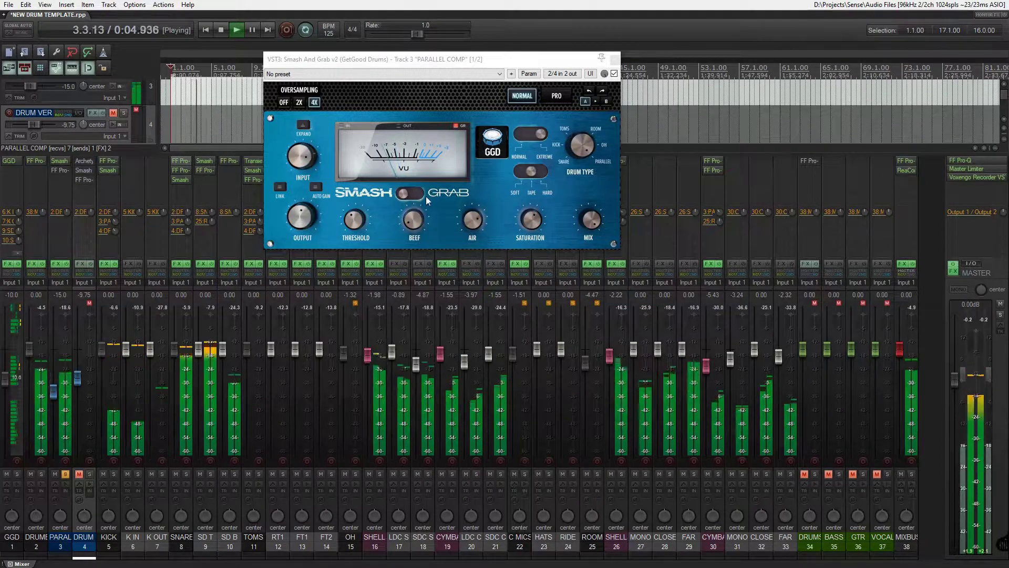
{"action": "left_click_drag", "start_coordinate": [520, 216], "coordinate": [533, 185]}
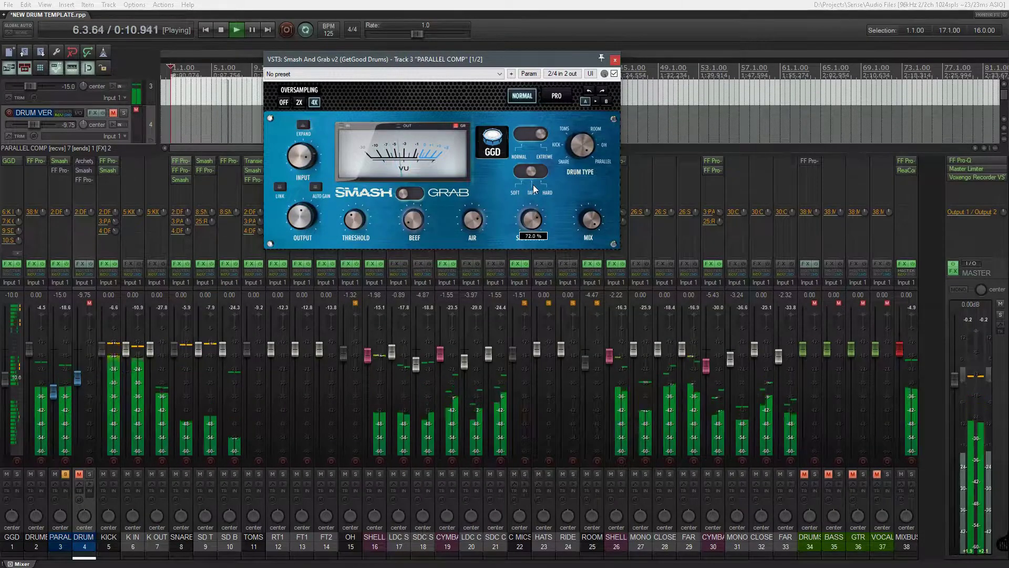
{"action": "key", "text": "space"}
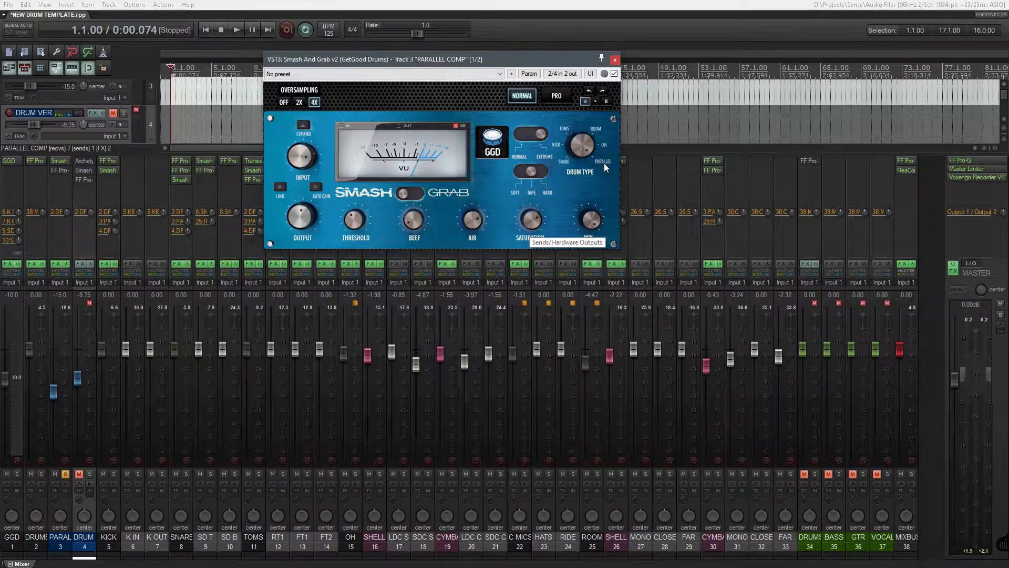
- Try Smash And Grab's Mix at 0.0 % and raise it again, and cancel adding an effect to DRUMBUS
{"action": "mouse_move", "coordinate": [588, 210]}
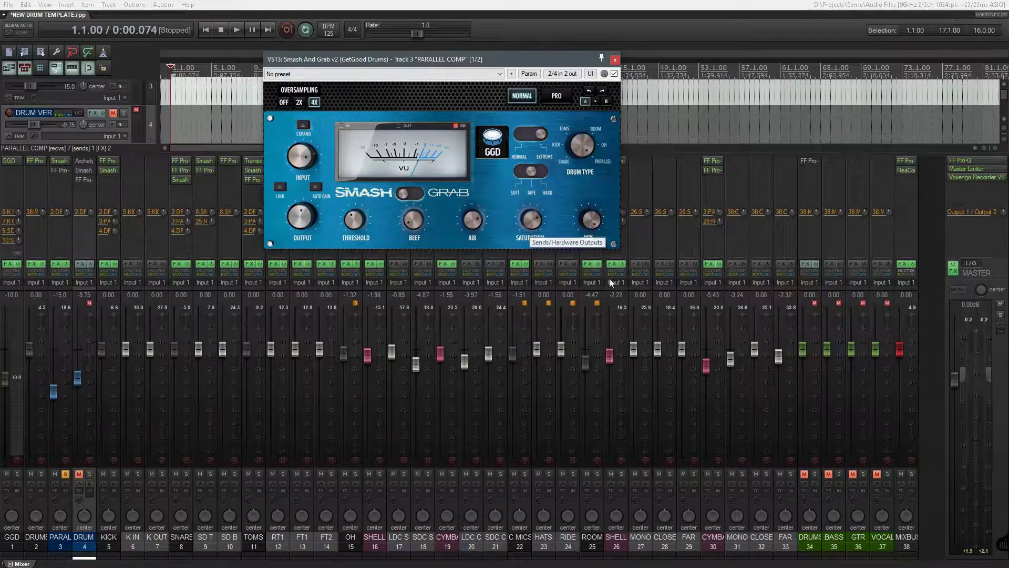
{"action": "left_click_drag", "start_coordinate": [570, 60], "coordinate": [598, 16]}
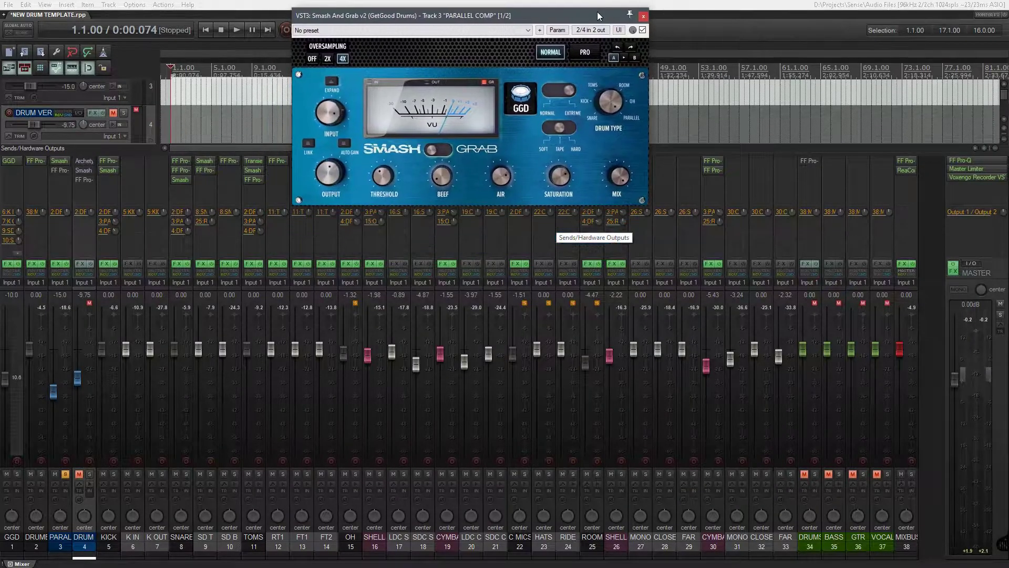
{"action": "left_click_drag", "start_coordinate": [620, 178], "coordinate": [648, 399]}
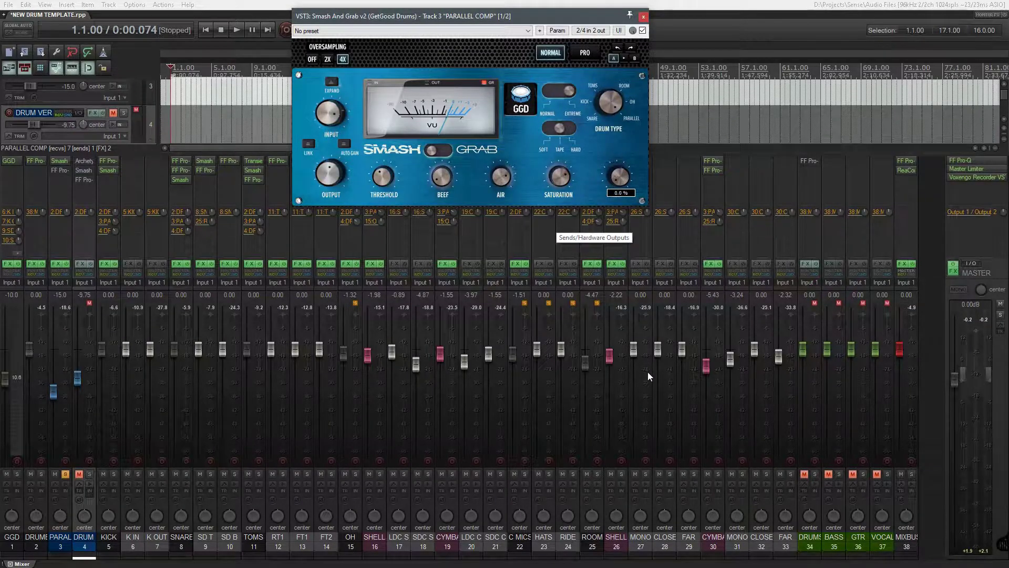
{"action": "left_click_drag", "start_coordinate": [648, 371], "coordinate": [656, 316]}
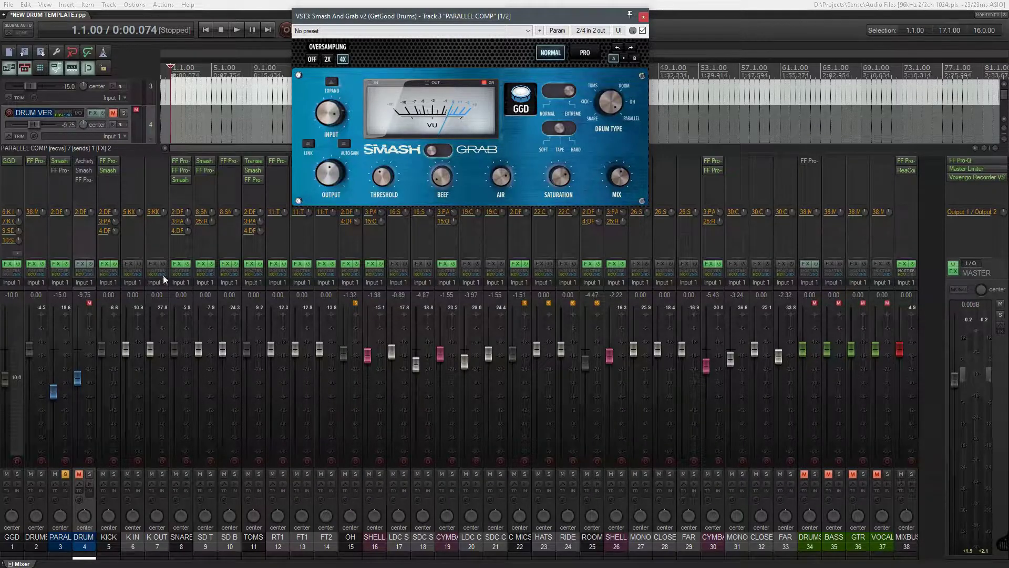
{"action": "double_click", "coordinate": [36, 174]}
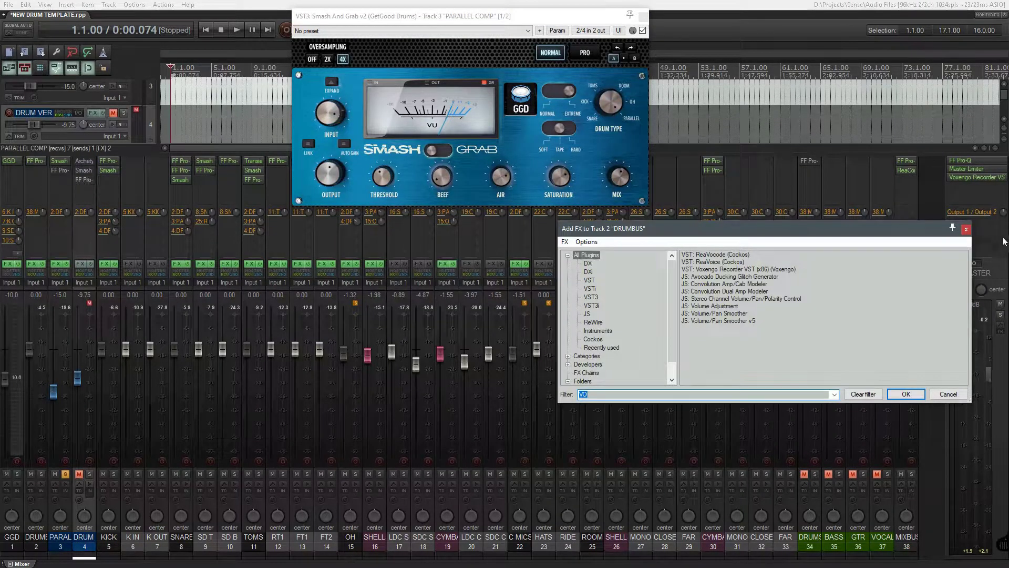
{"action": "left_click", "coordinate": [967, 230]}
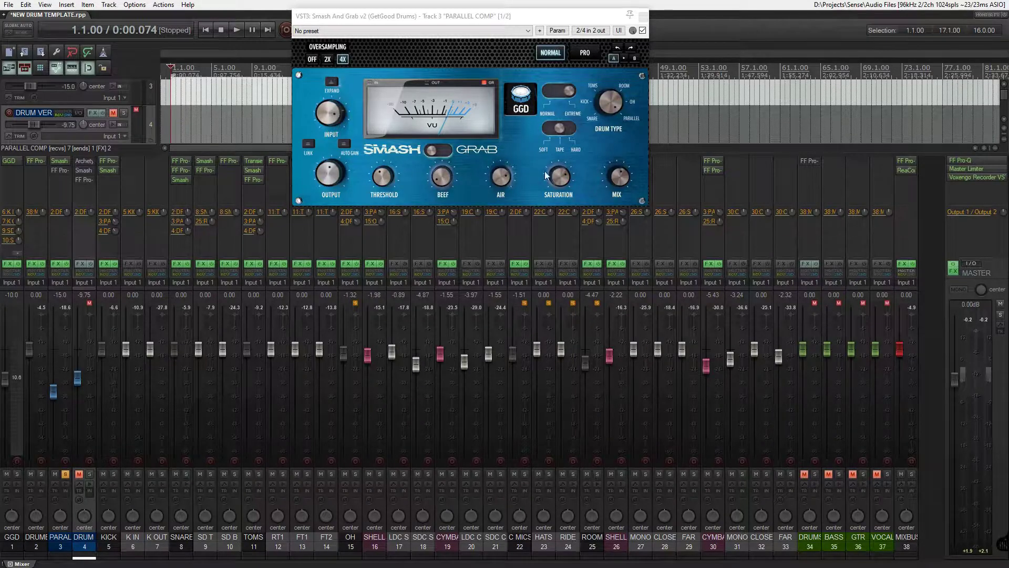
- Pull the SNARE send to PARALLEL COMP down to -inf dB during playback, and bring it back to -1.60 dB
{"action": "key", "text": "space"}
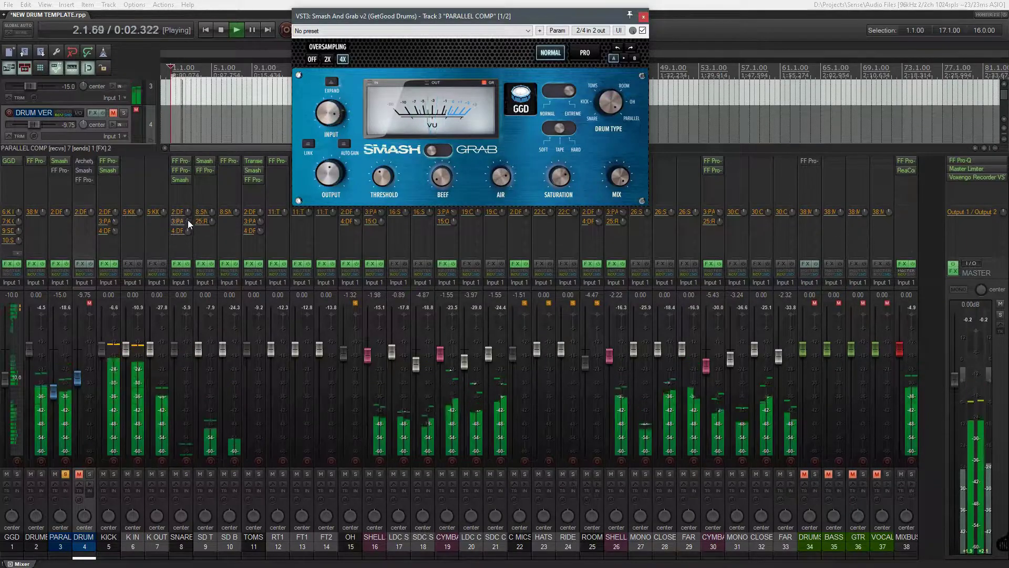
{"action": "left_click_drag", "start_coordinate": [188, 222], "coordinate": [188, 247]}
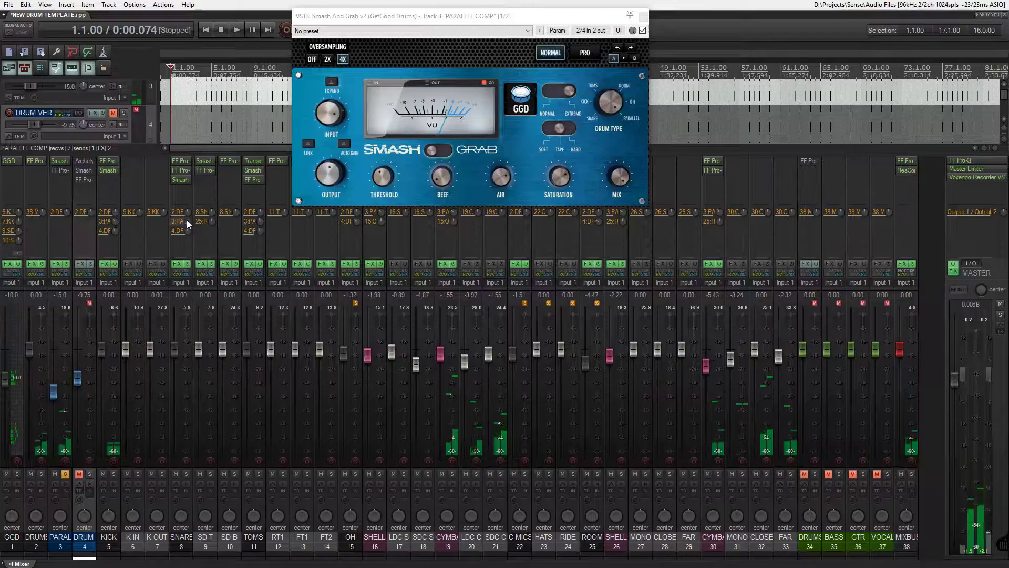
{"action": "mouse_move", "coordinate": [187, 225]}
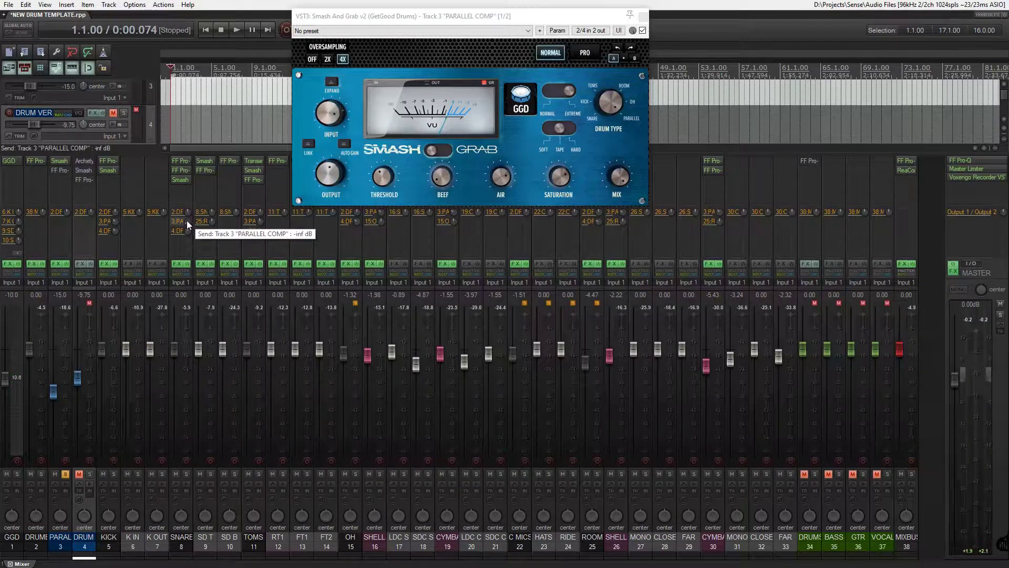
{"action": "left_click_drag", "start_coordinate": [188, 221], "coordinate": [187, 227]}
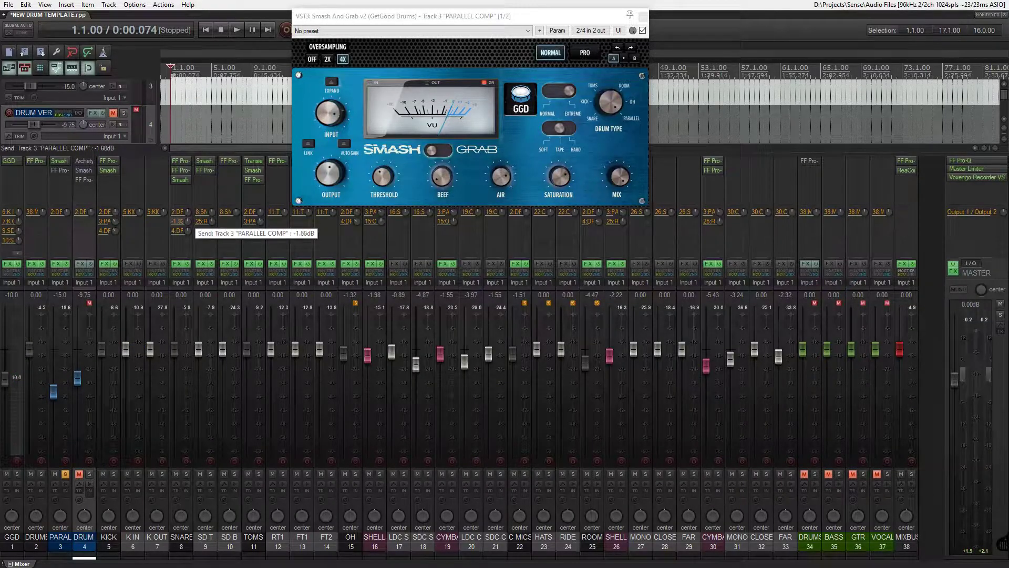
- Audition the soloed PARALLEL COMP with the KICK send pulled down to -inf dB, and undo that send change
{"action": "key", "text": "space"}
{"action": "mouse_move", "coordinate": [117, 225]}
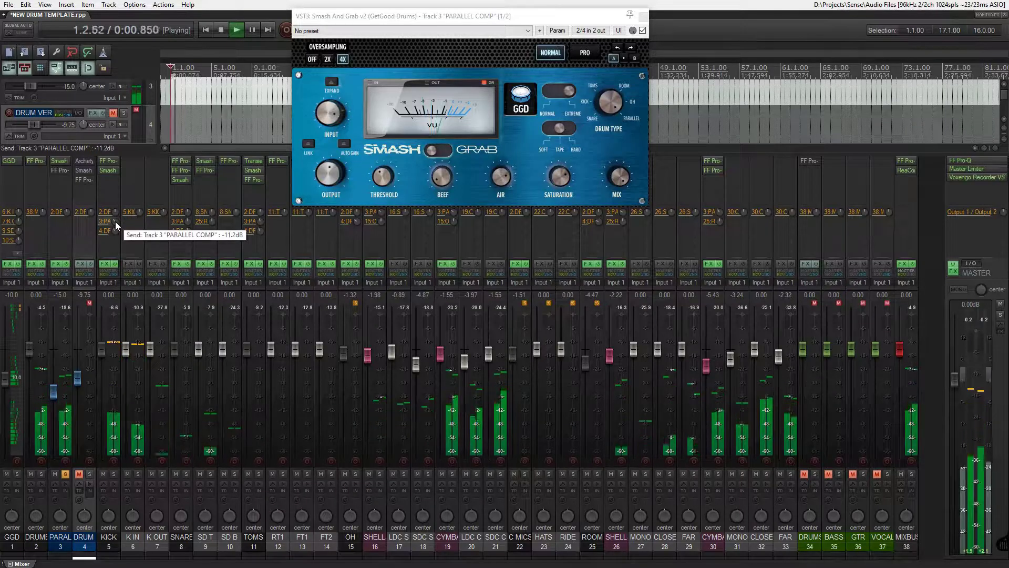
{"action": "left_click_drag", "start_coordinate": [117, 225], "coordinate": [117, 252]}
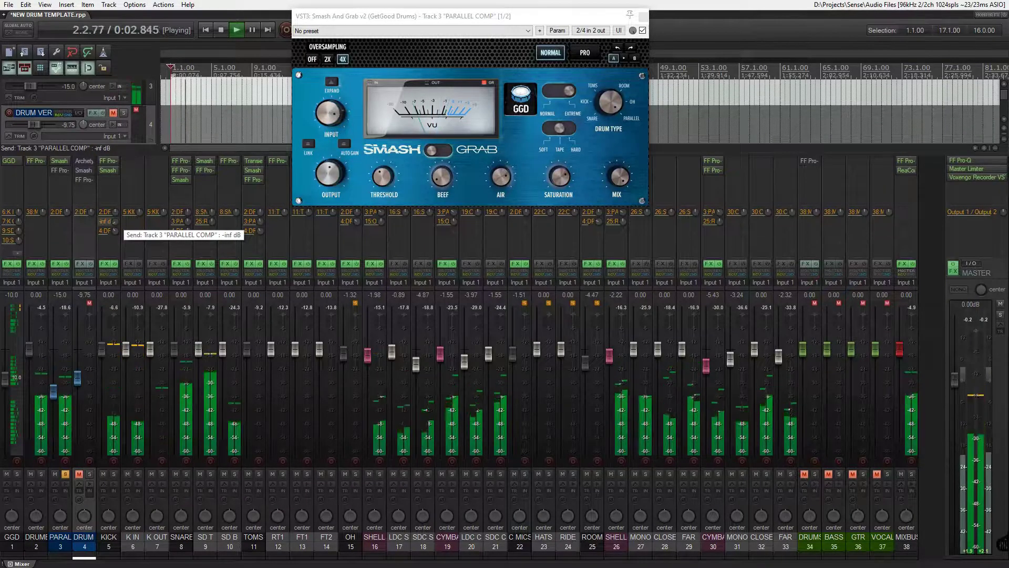
{"action": "key", "text": "ctrl+z"}
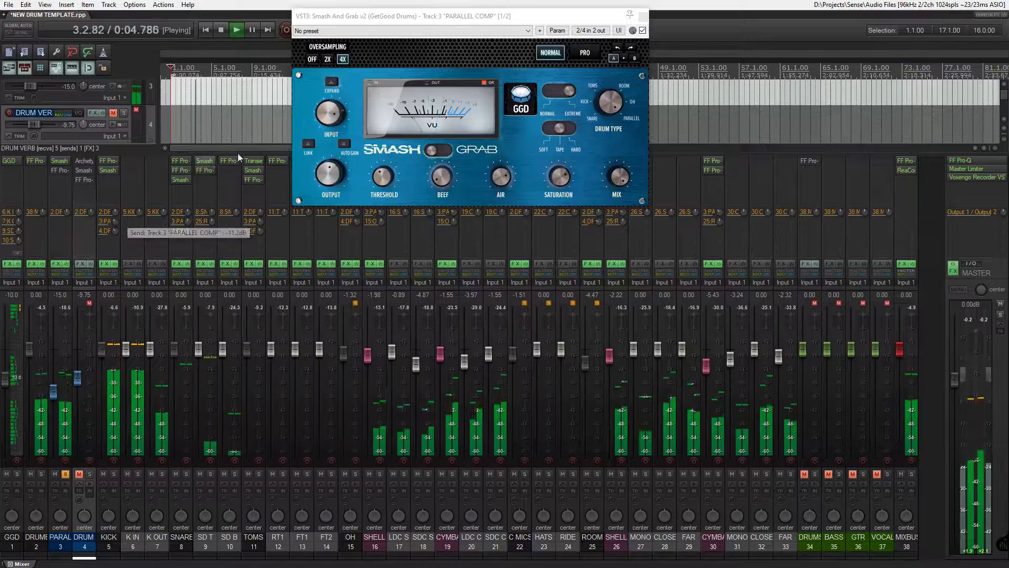
{"action": "key", "text": "space"}
- Select and unsolo the PARALLEL COMP track, and solo the SNARE track
{"action": "left_click", "coordinate": [518, 139]}
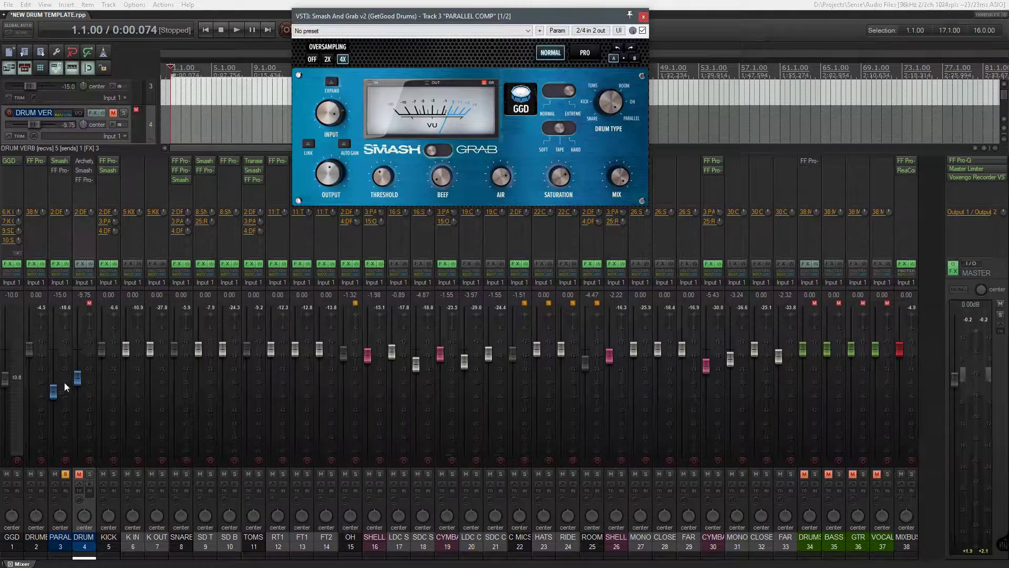
{"action": "left_click", "coordinate": [73, 543]}
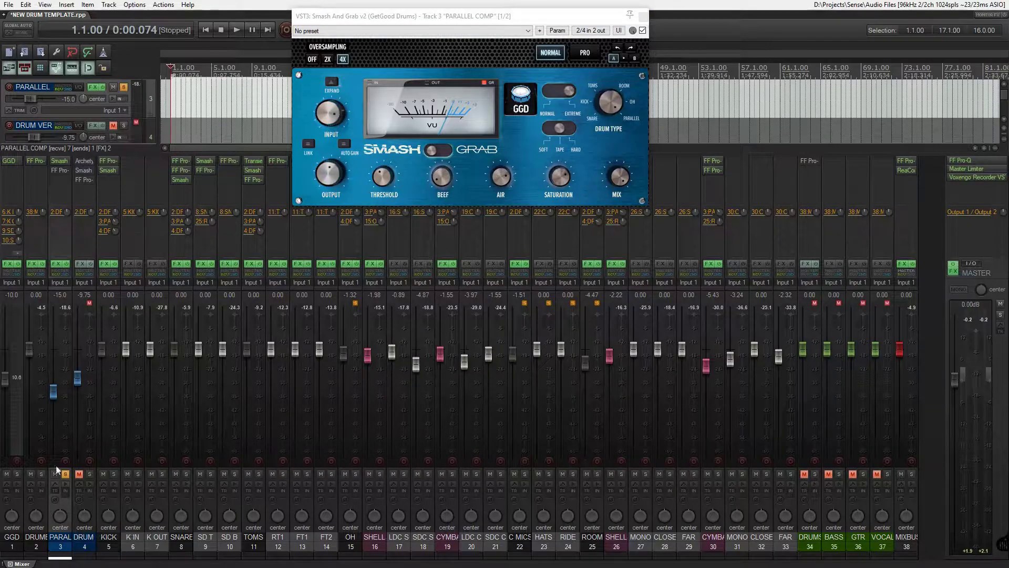
{"action": "mouse_move", "coordinate": [54, 390]}
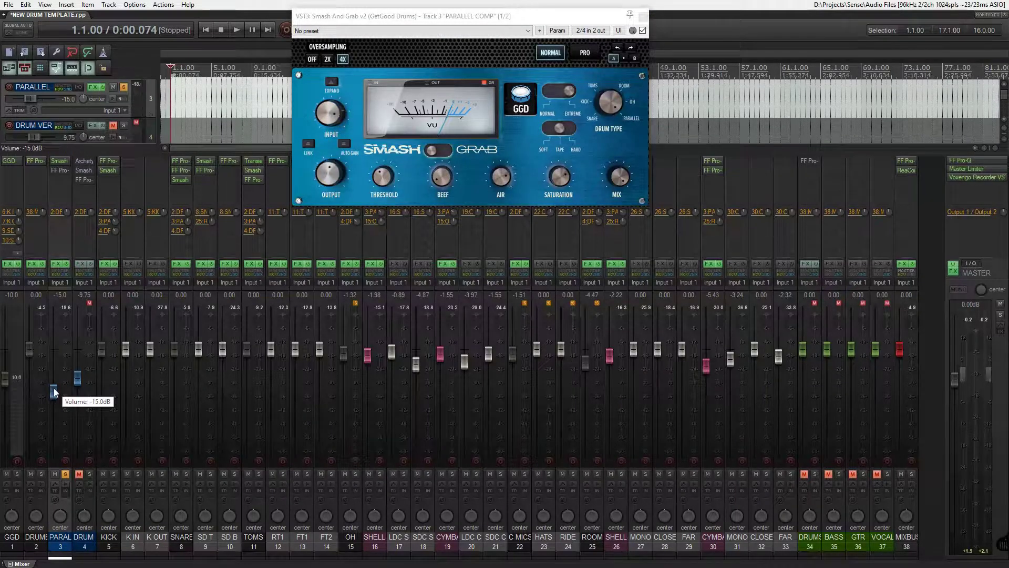
{"action": "left_click", "coordinate": [66, 475]}
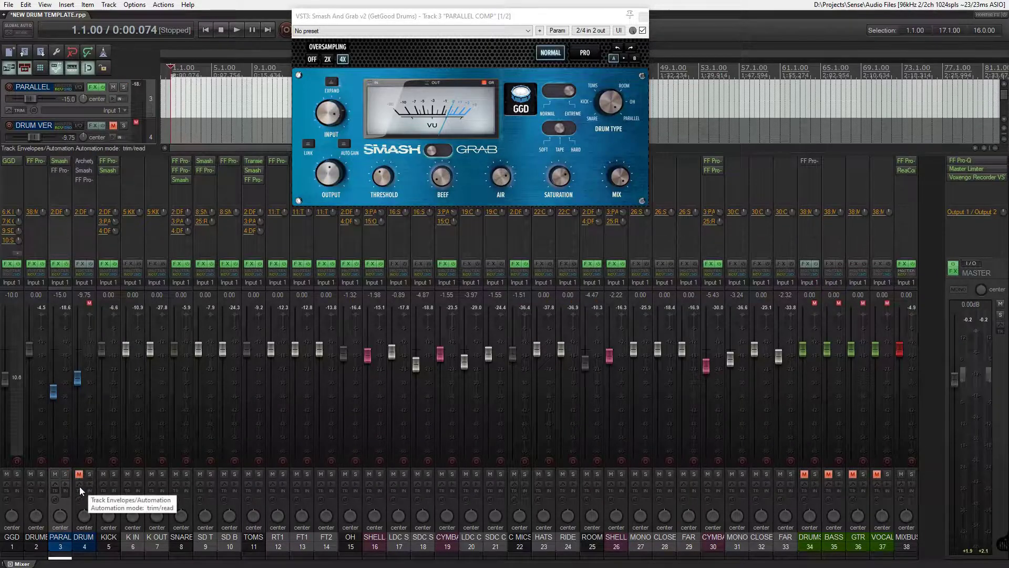
{"action": "left_click", "coordinate": [186, 475]}
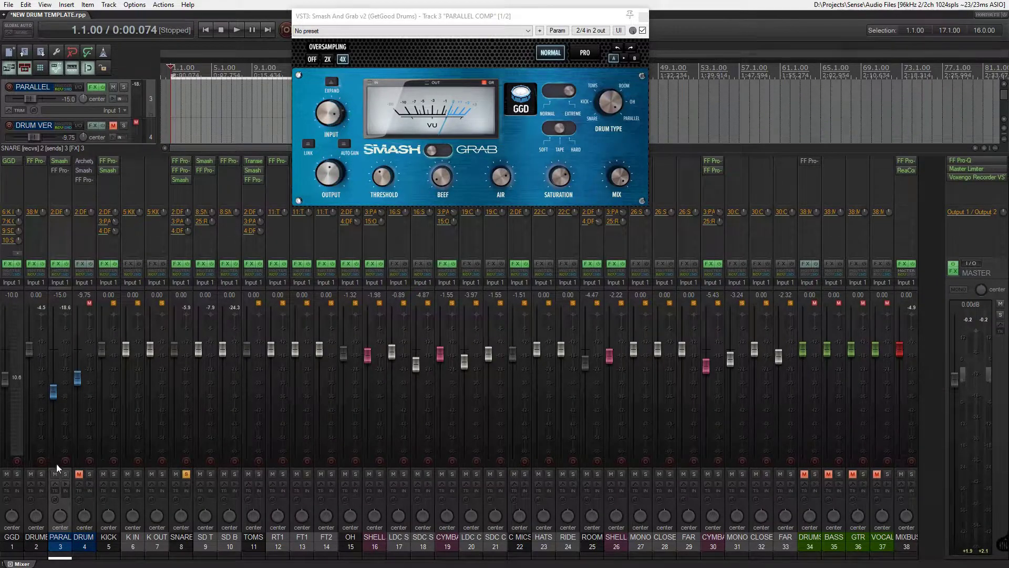
- Pull the PARALLEL COMP fader down to -inf and raise it to -18.7 dB while the soloed snare plays
{"action": "left_click_drag", "start_coordinate": [53, 391], "coordinate": [52, 474]}
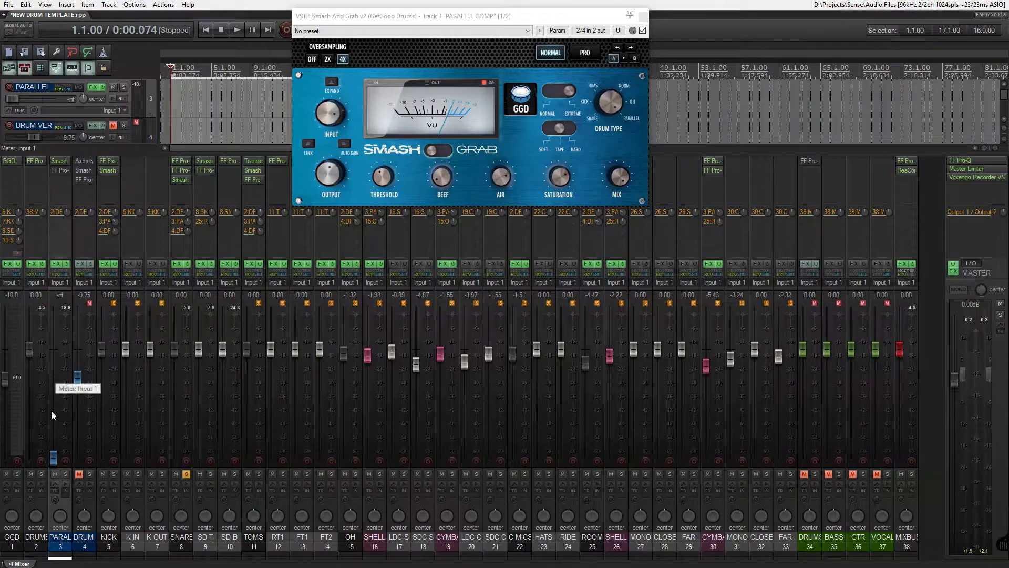
{"action": "key", "text": "space"}
{"action": "left_click_drag", "start_coordinate": [54, 464], "coordinate": [56, 406]}
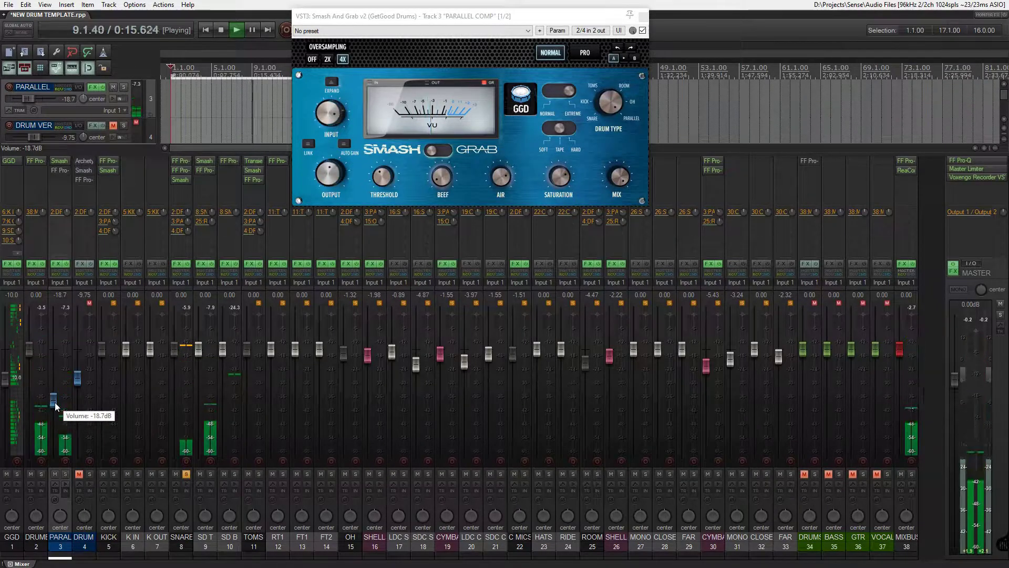
- Compare the soloed snare with PARALLEL COMP muted and unmuted, and stop playback
{"action": "left_click", "coordinate": [55, 474]}
{"action": "left_click", "coordinate": [55, 474]}
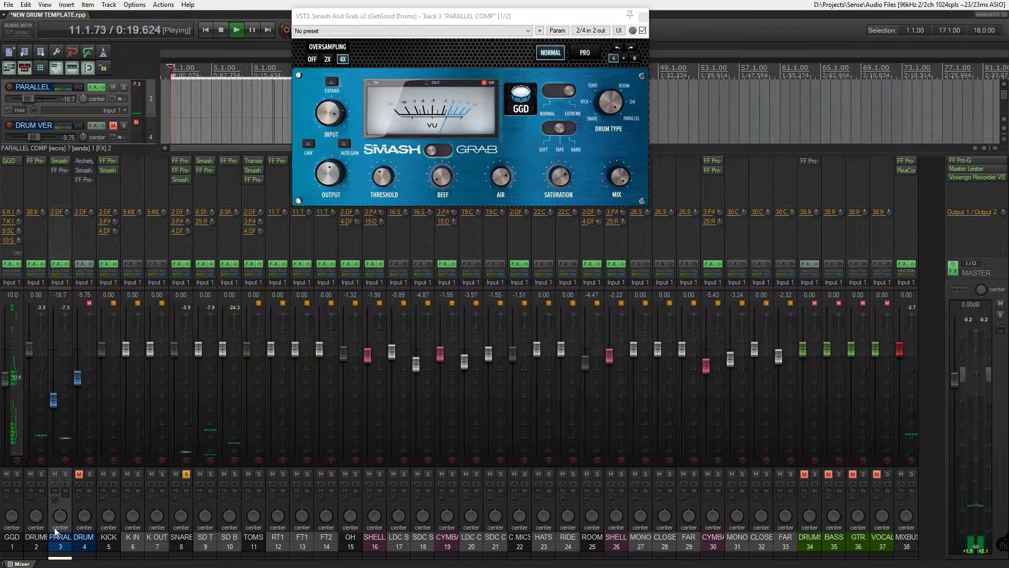
{"action": "key", "text": "space"}
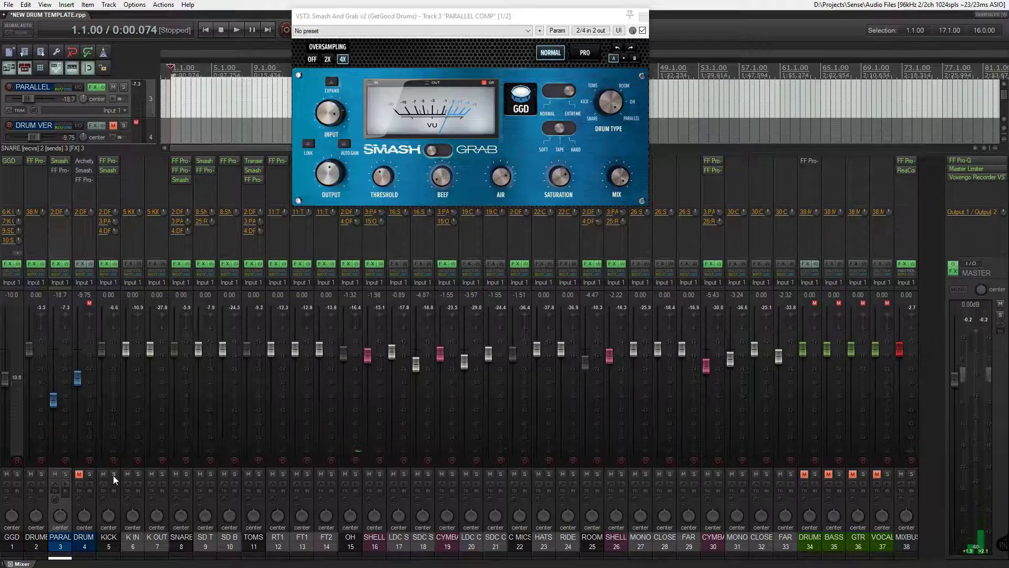
- Lower the PARALLEL COMP fader to -21.7 dB, and compare the soloed KICK with PARALLEL COMP muted and unmuted
{"action": "scroll", "coordinate": [51, 406], "scroll_direction": "down", "scroll_amount": 3}
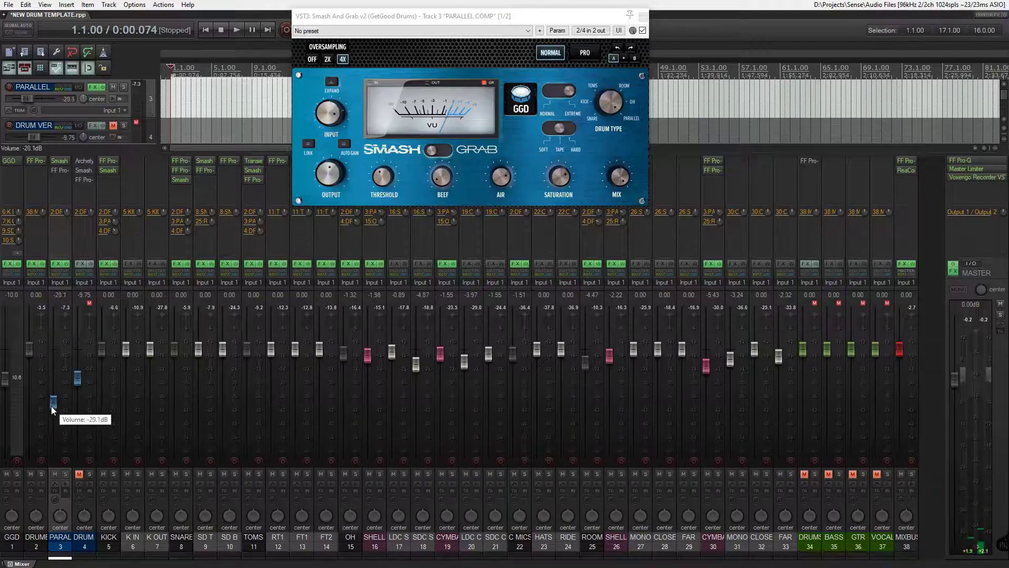
{"action": "left_click", "coordinate": [113, 474]}
{"action": "key", "text": "space"}
{"action": "left_click", "coordinate": [54, 475]}
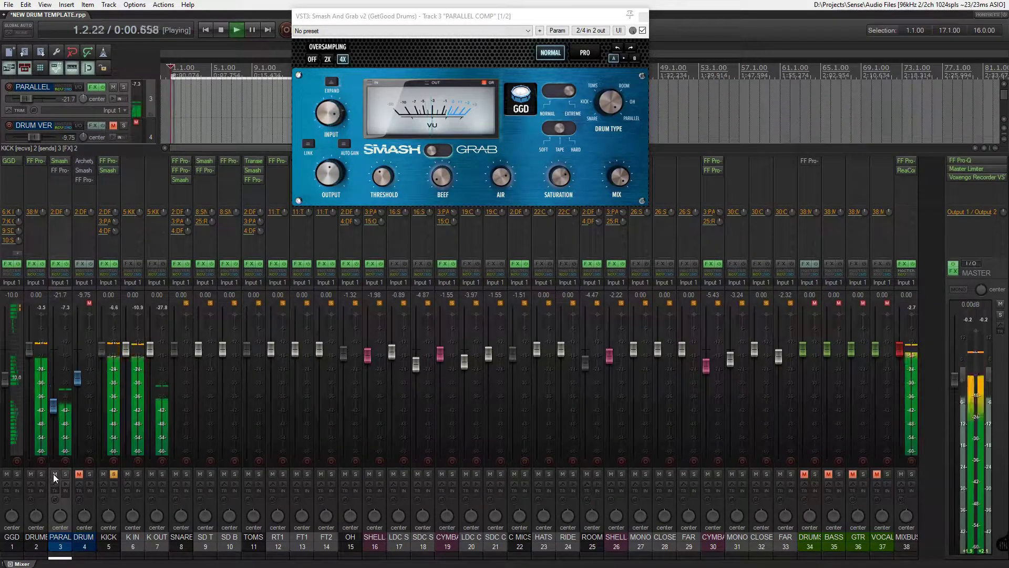
{"action": "left_click", "coordinate": [54, 474]}
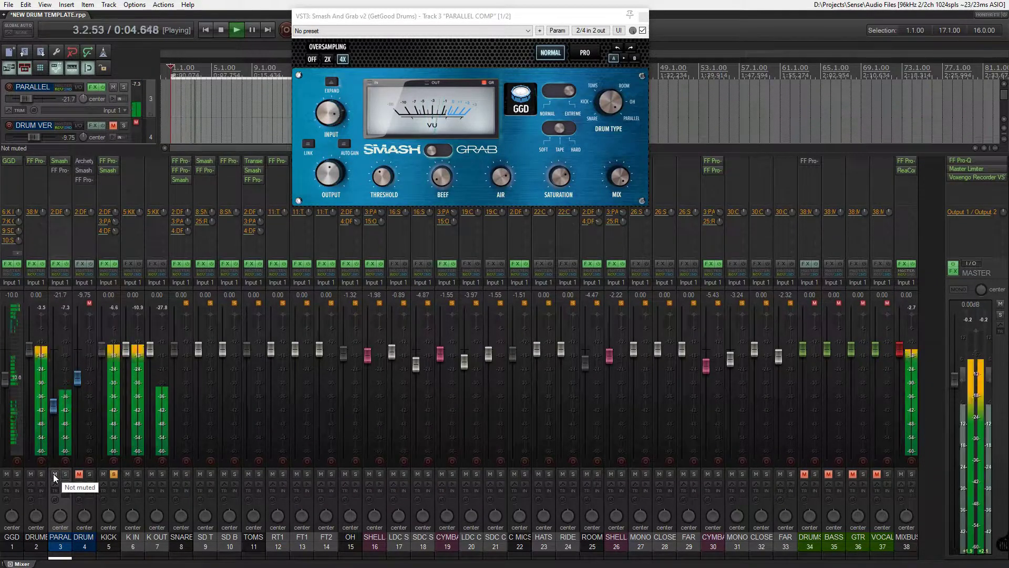
{"action": "key", "text": "space"}
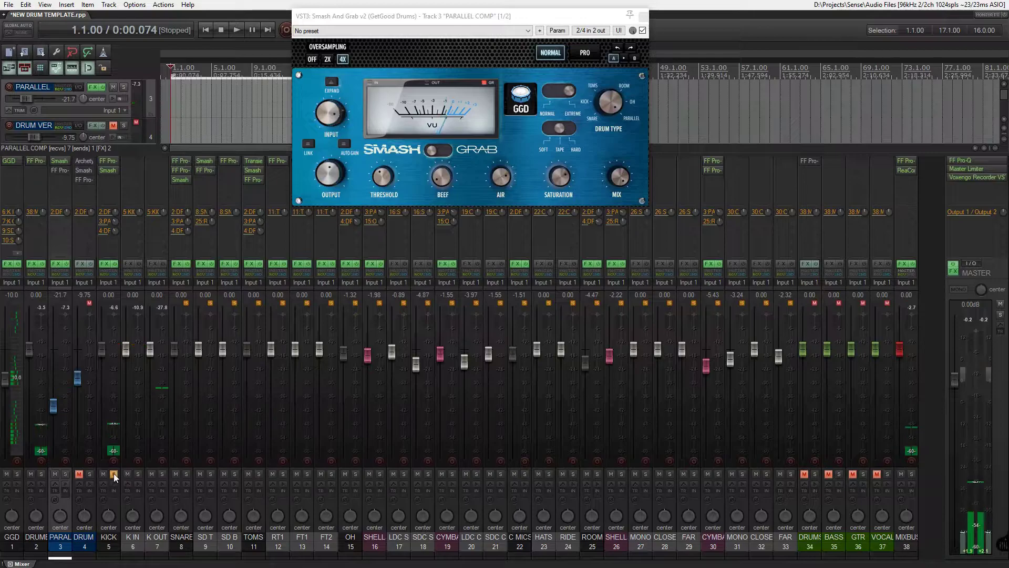
{"action": "left_click", "coordinate": [113, 474]}
- Solo the ROOM track, audition it alone from the start, stop playback and unsolo it
{"action": "left_click", "coordinate": [499, 177]}
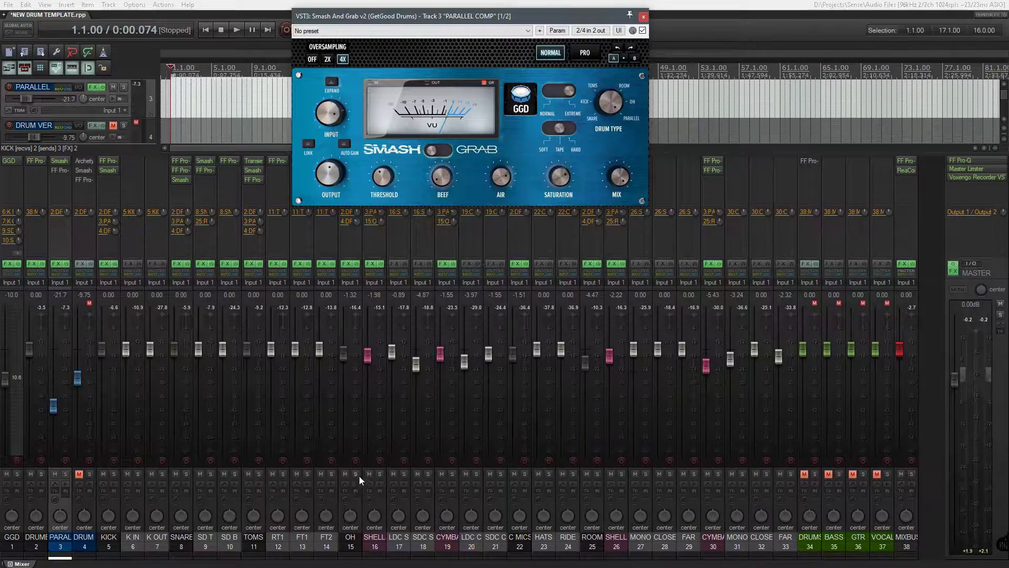
{"action": "left_click", "coordinate": [597, 473]}
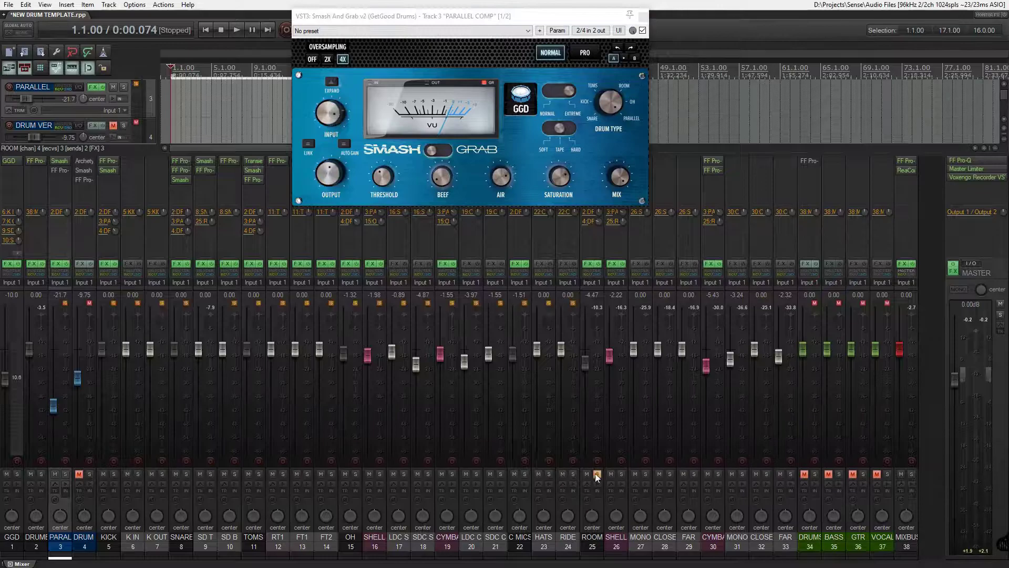
{"action": "key", "text": "space"}
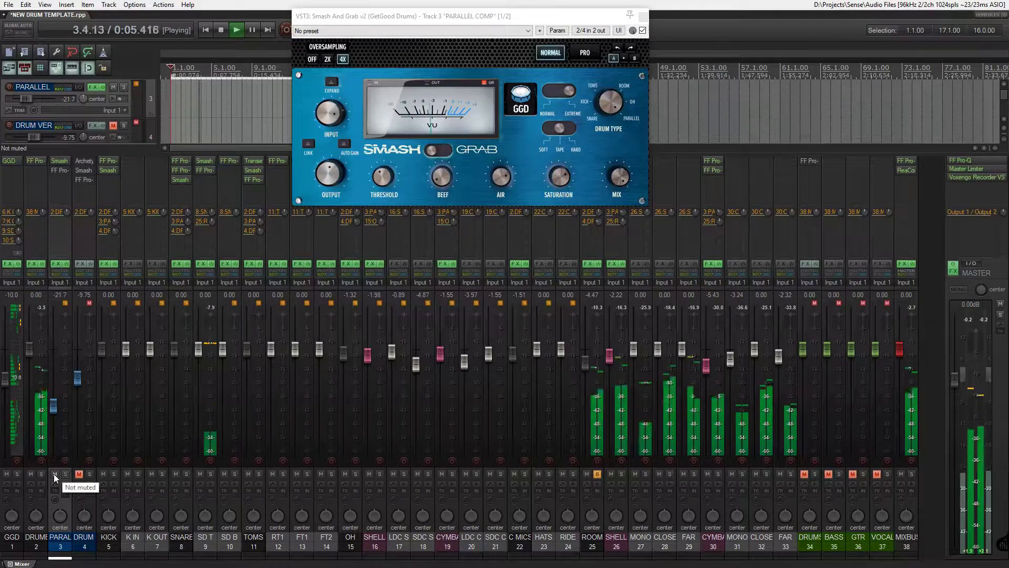
{"action": "key", "text": "space"}
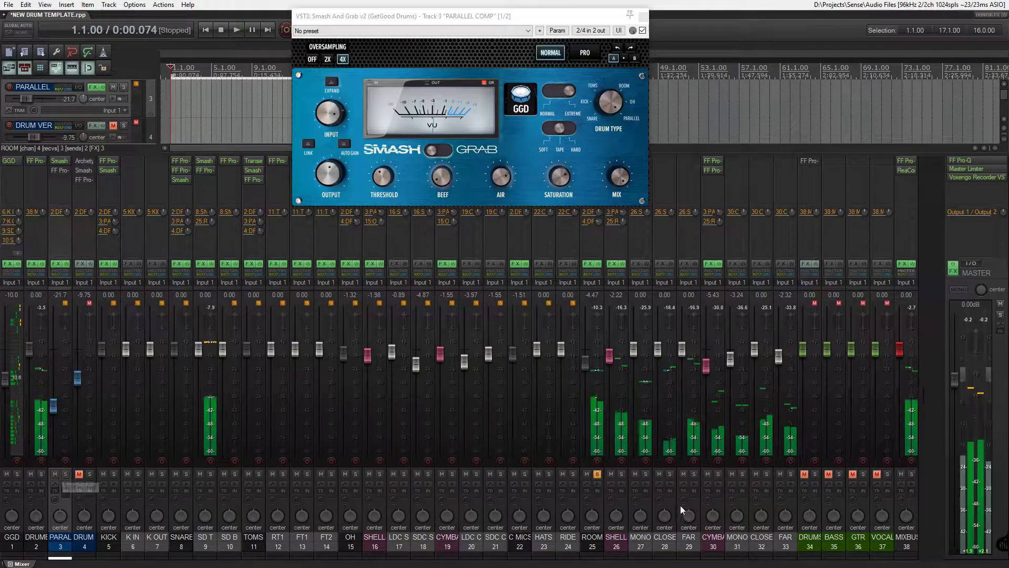
{"action": "left_click", "coordinate": [597, 475]}
- Solo SHELLS R and CYMBALS R, compare them with PARALLEL COMP muted and unmuted, and clear both solos
{"action": "left_click", "coordinate": [620, 474]}
{"action": "left_click", "coordinate": [718, 475]}
{"action": "key", "text": "space"}
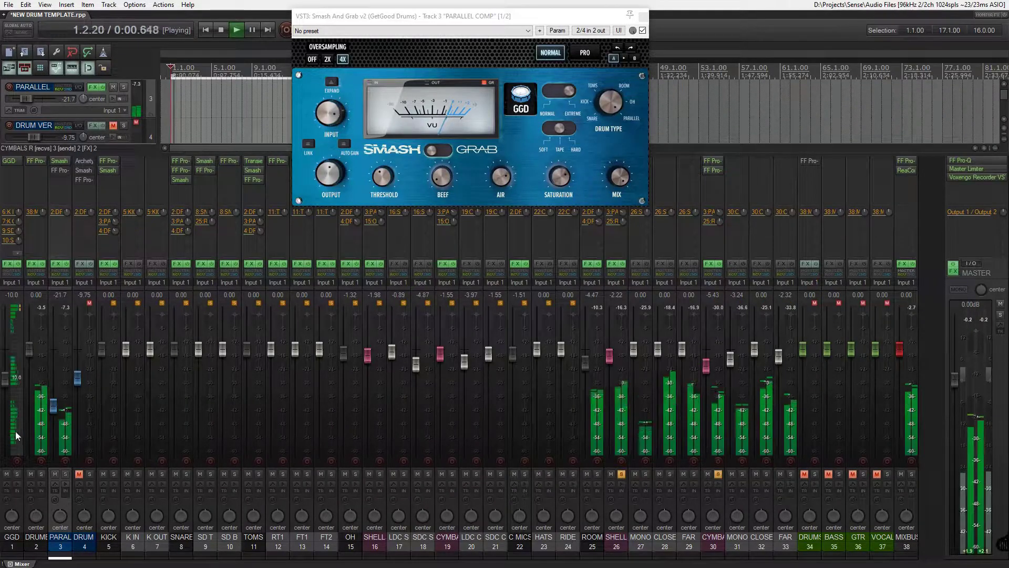
{"action": "left_click", "coordinate": [55, 475]}
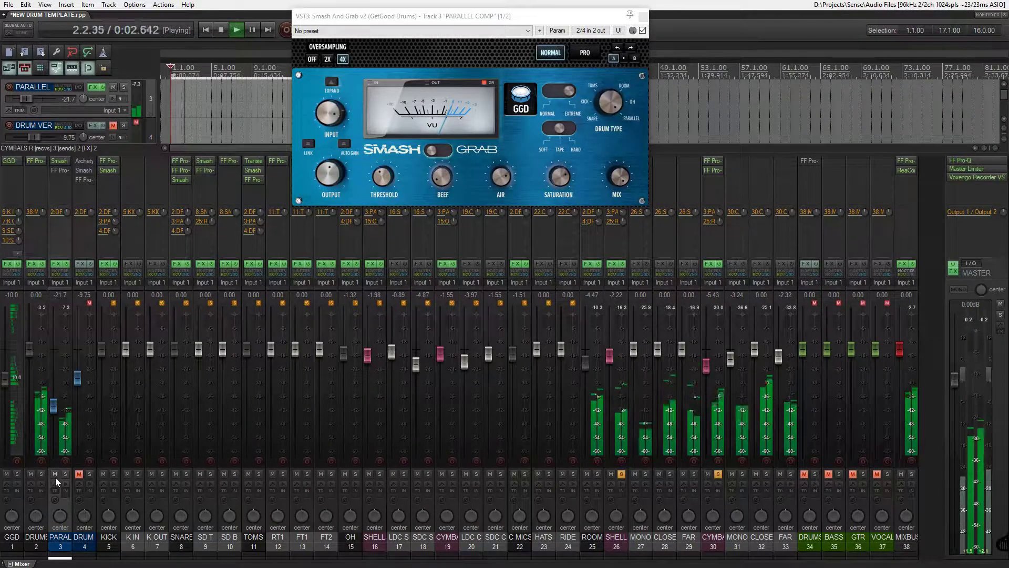
{"action": "left_click", "coordinate": [55, 474]}
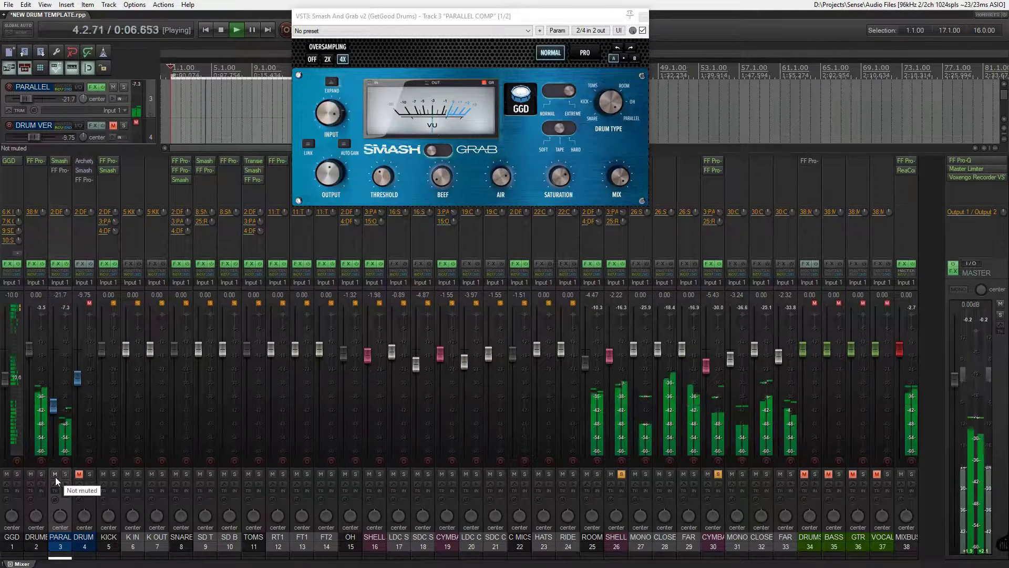
{"action": "key", "text": "space"}
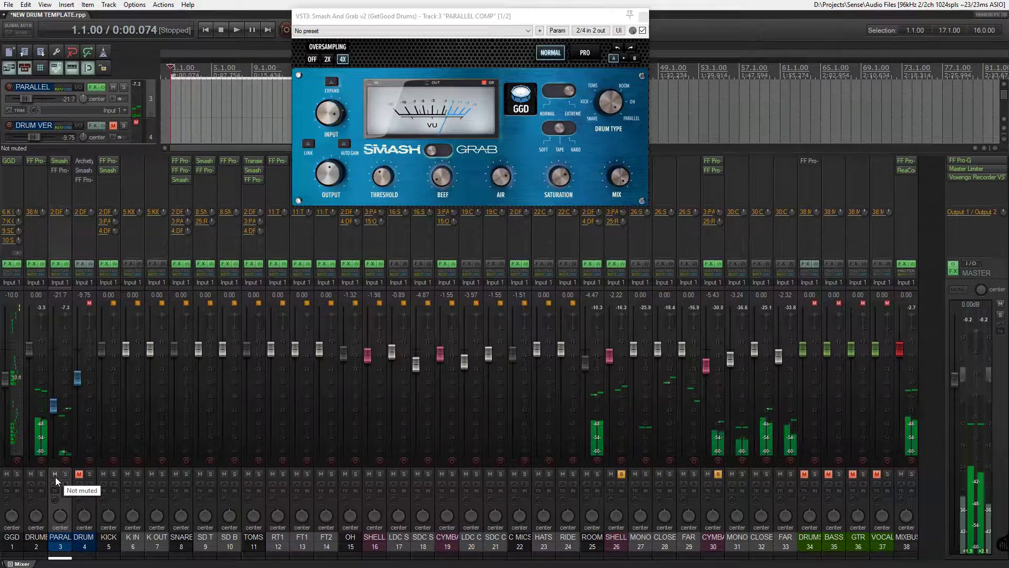
{"action": "left_click", "coordinate": [623, 475]}
{"action": "left_click", "coordinate": [718, 475]}
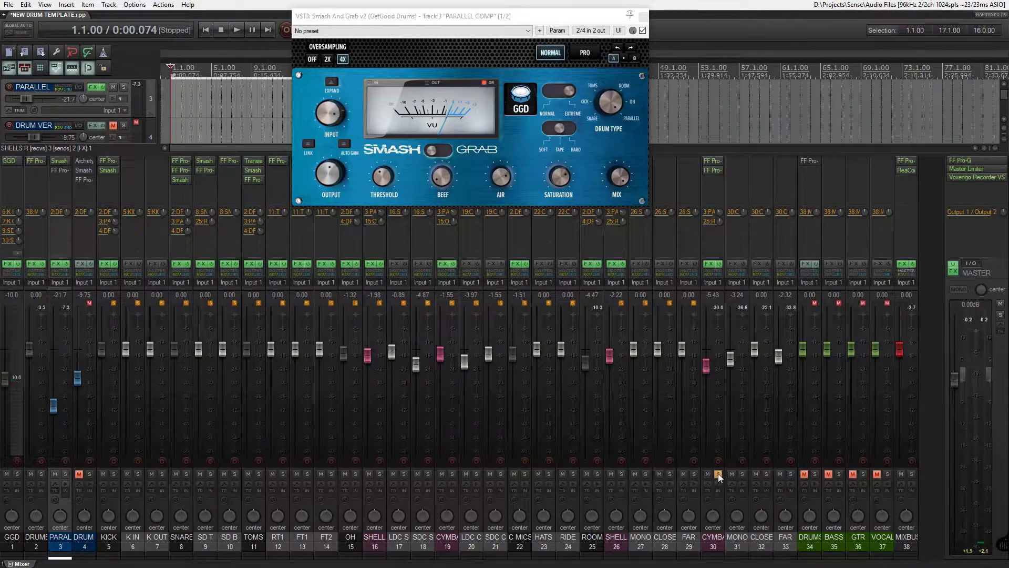
- Unmute DRUM VERB and, with the Smash And Grab window closed, lower the PARALLEL COMP fader to -22.2 dB while the full drum mix plays
{"action": "left_click", "coordinate": [79, 475]}
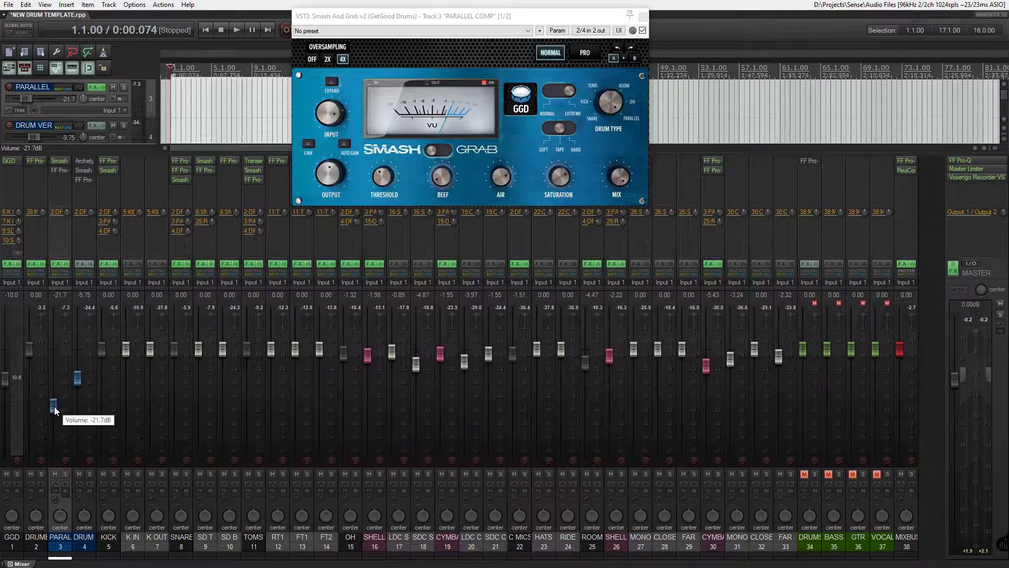
{"action": "left_click", "coordinate": [626, 17]}
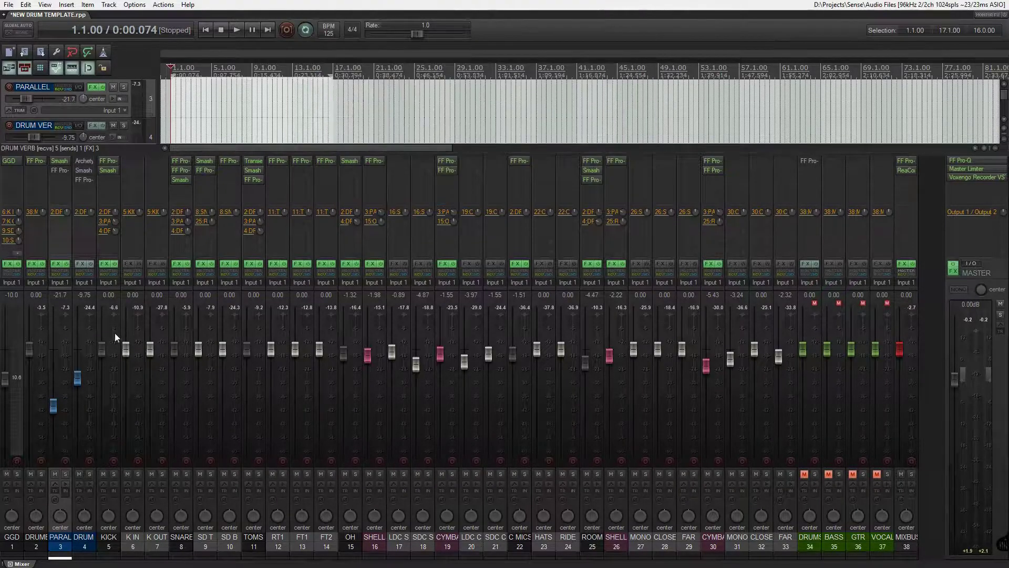
{"action": "mouse_move", "coordinate": [53, 408]}
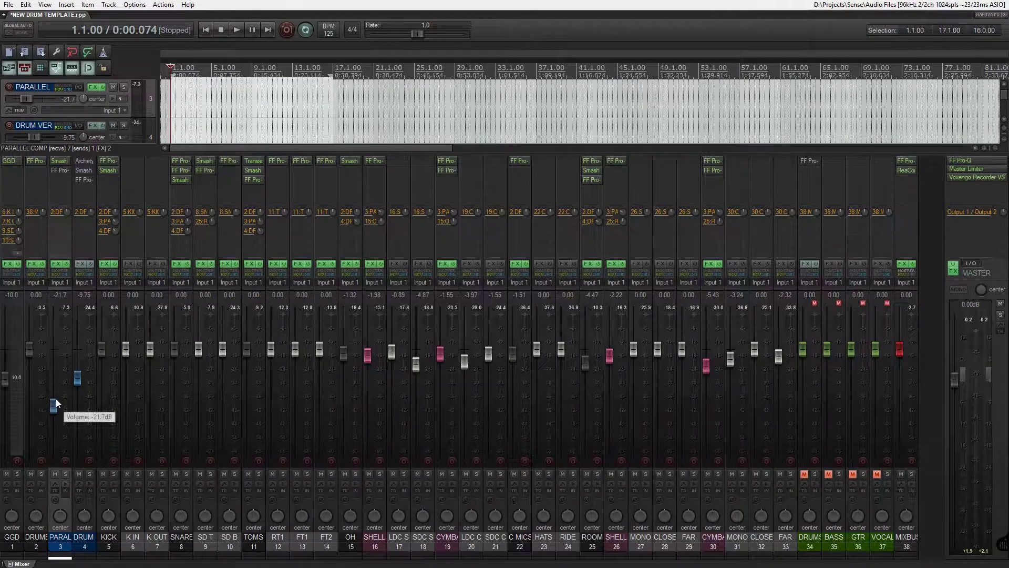
{"action": "key", "text": "space"}
{"action": "mouse_move", "coordinate": [53, 409]}
{"action": "left_mouse_down"}
{"action": "mouse_move", "coordinate": [53, 465]}
{"action": "mouse_move", "coordinate": [61, 384]}
{"action": "mouse_move", "coordinate": [64, 416]}
{"action": "left_mouse_up"}
{"action": "key", "text": "space"}
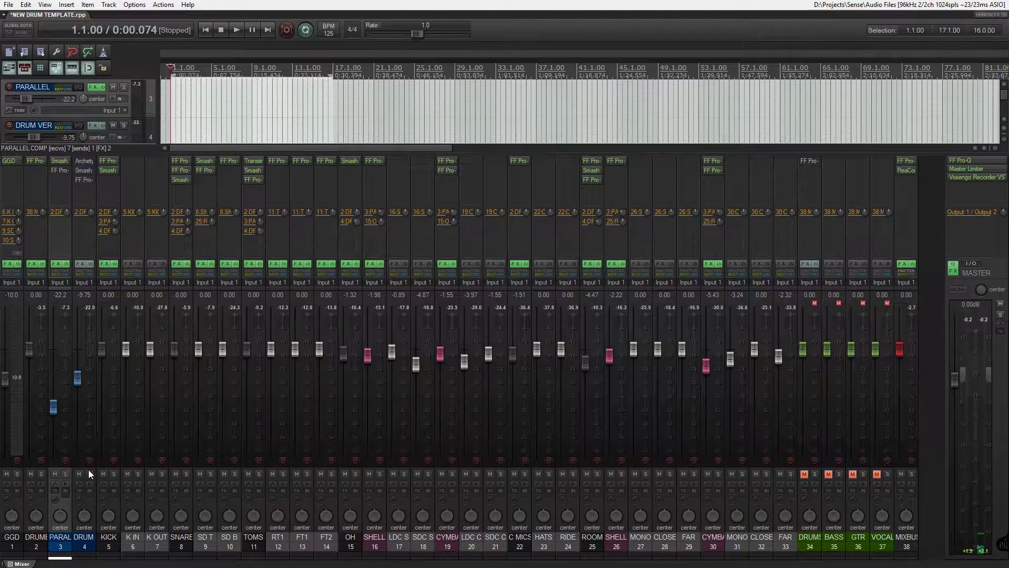
- Enable the effects chain on the DRUM VERB track and open its Archetype Nolly plugin
{"action": "left_click", "coordinate": [92, 263]}
{"action": "left_click", "coordinate": [86, 160]}
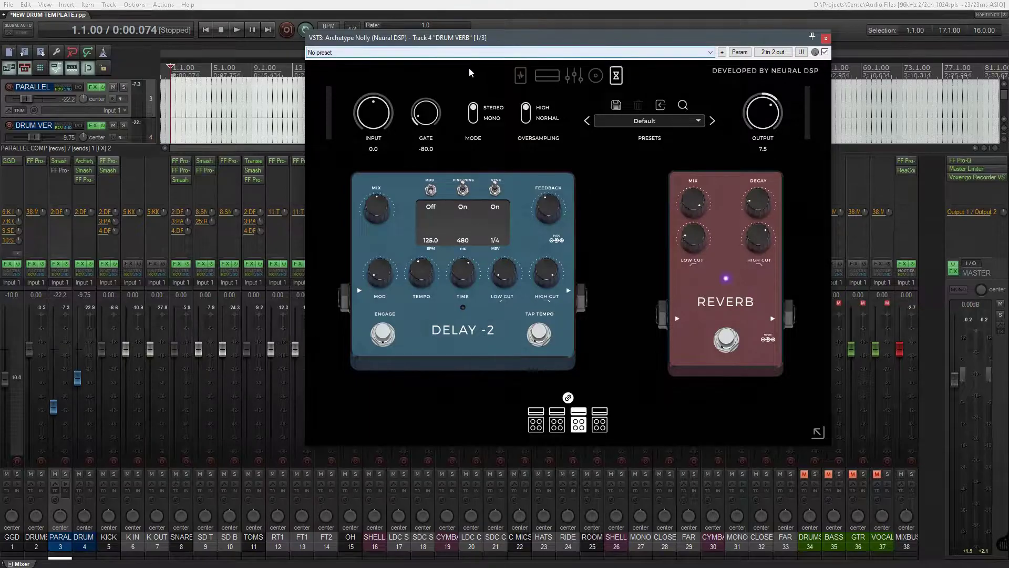
- Look through Archetype Nolly's amp, EQ, cabinet and delay/reverb sections, and bypass FF Pro-Q on the DRUM VERB track
{"action": "left_click", "coordinate": [540, 78]}
{"action": "left_click", "coordinate": [578, 79]}
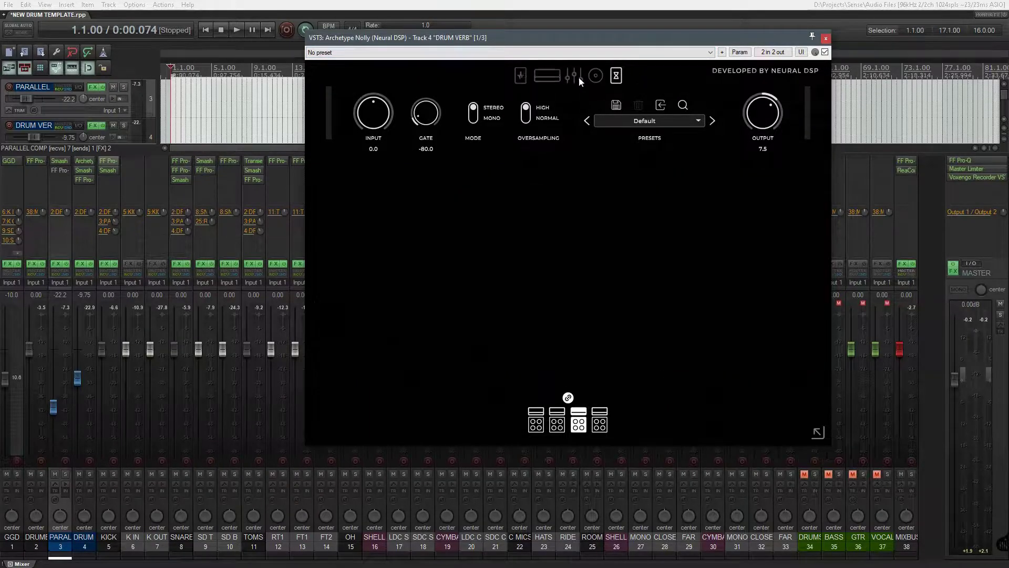
{"action": "left_click", "coordinate": [595, 77]}
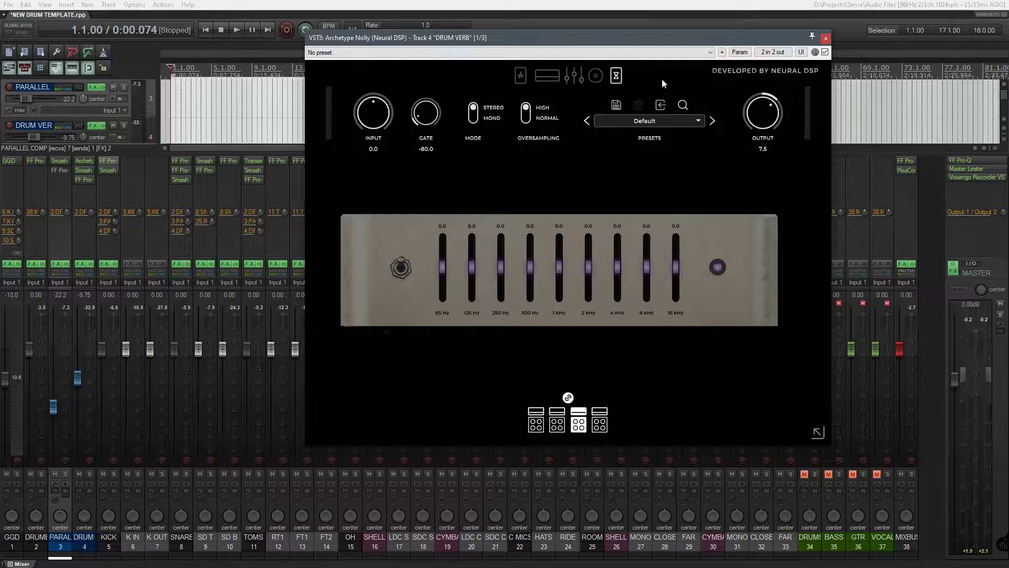
{"action": "left_click", "coordinate": [599, 74]}
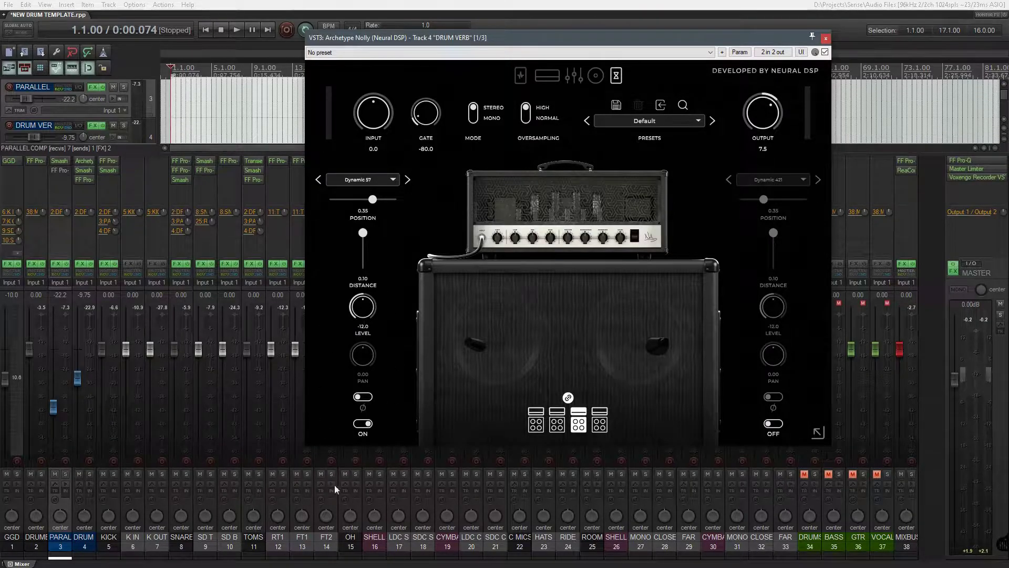
{"action": "left_click", "coordinate": [616, 76]}
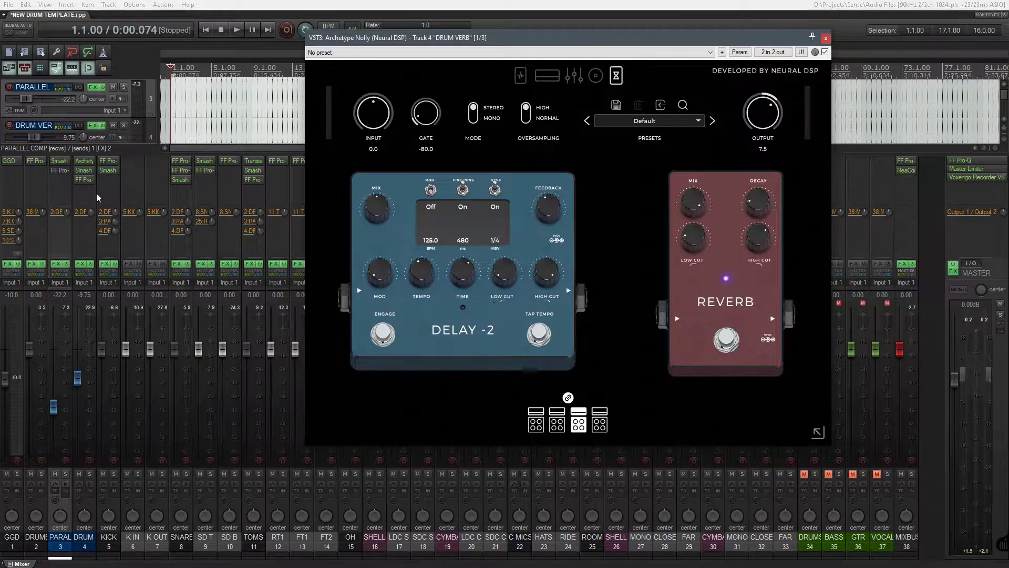
{"action": "left_click", "coordinate": [88, 177]}
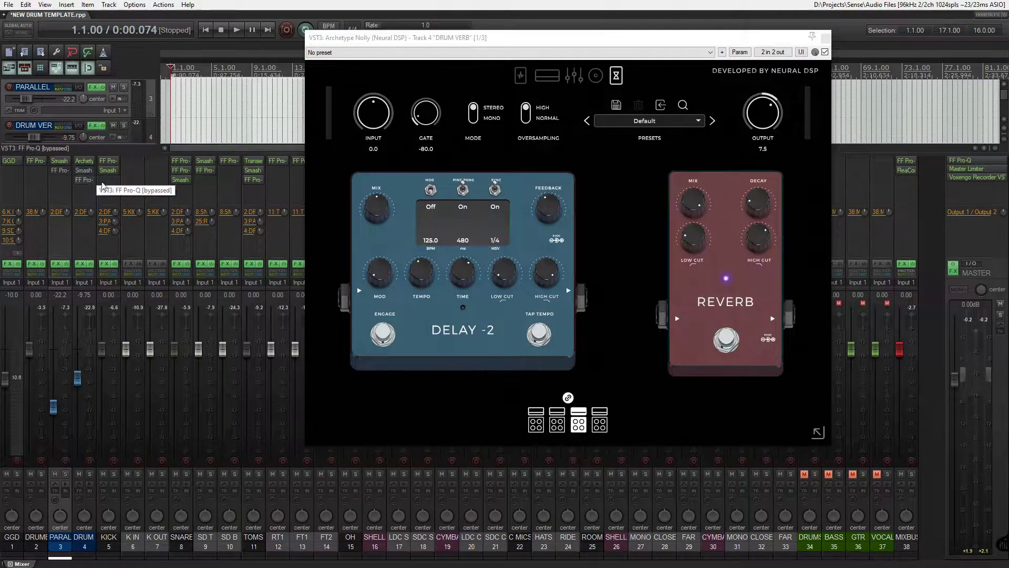
- Move the Archetype Nolly window aside and review which tracks feed DRUM VERB in its list of receives
{"action": "left_click_drag", "start_coordinate": [463, 38], "coordinate": [564, 58]}
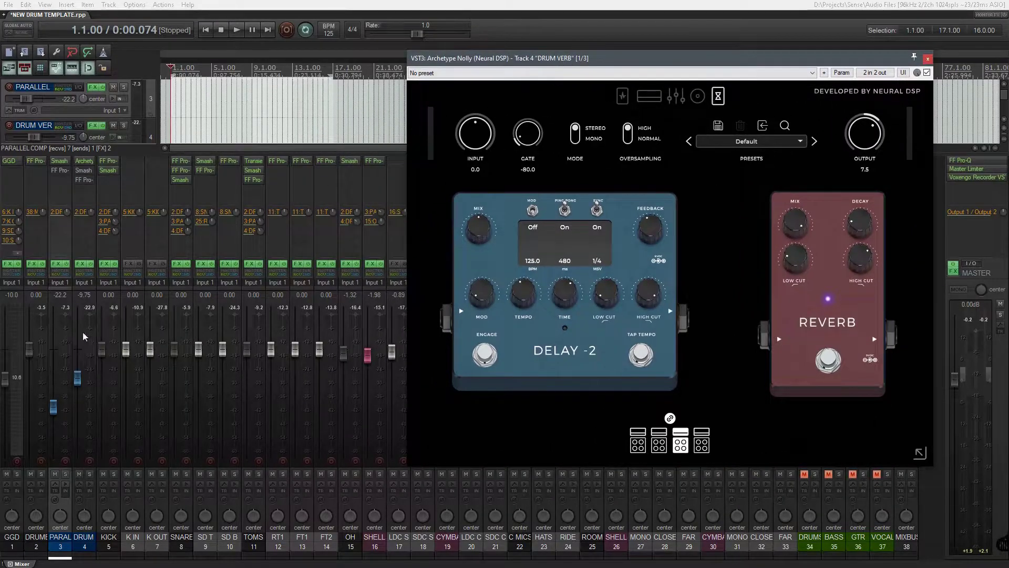
{"action": "right_click", "coordinate": [85, 265]}
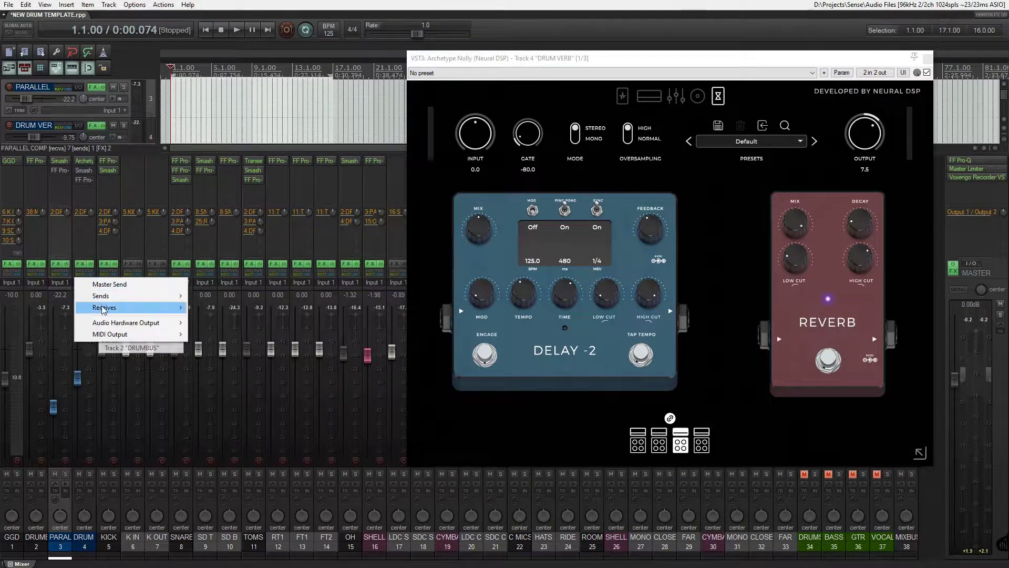
{"action": "mouse_move", "coordinate": [123, 309]}
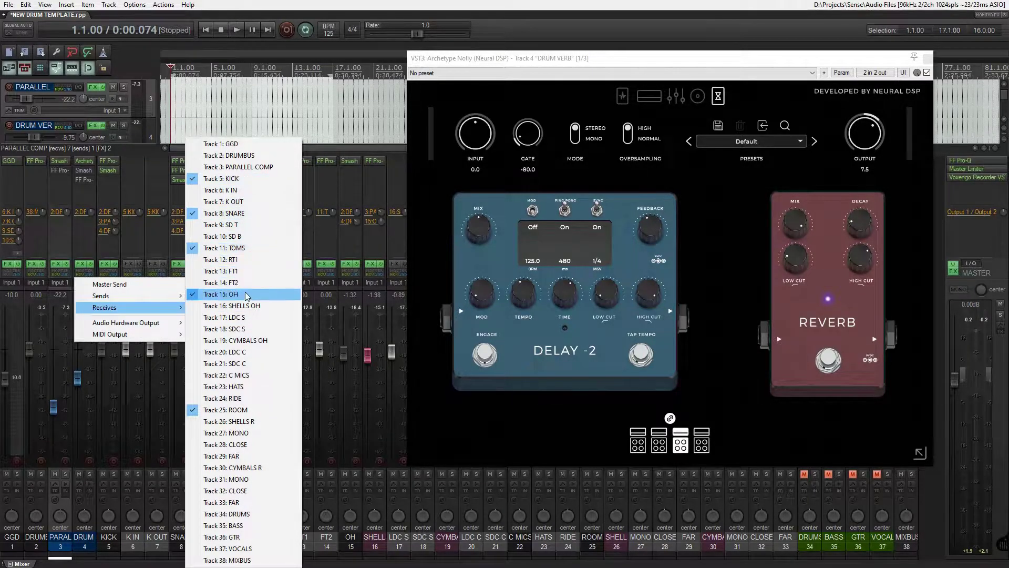
{"action": "left_click", "coordinate": [484, 98]}
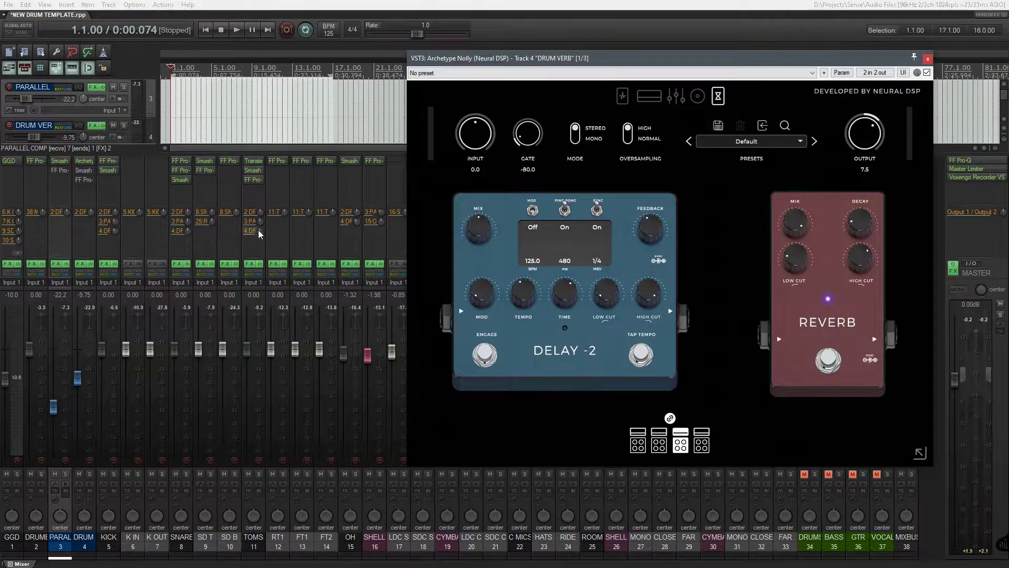
- Check the DRUM VERB send levels on TOMS, SNARE, KICK and ROOM, and the CYMBALS R sends
{"action": "mouse_move", "coordinate": [258, 229]}
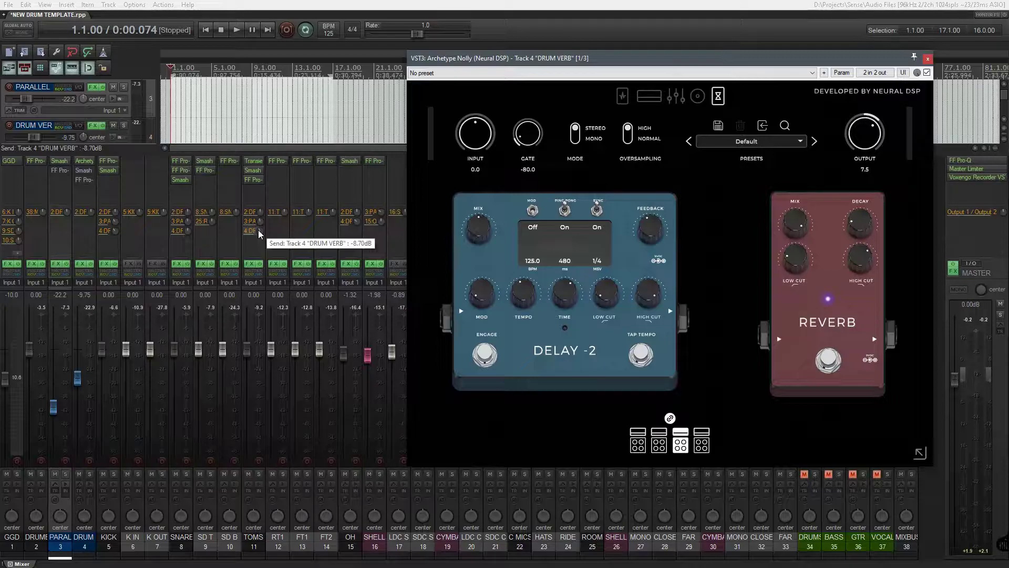
{"action": "mouse_move", "coordinate": [188, 230]}
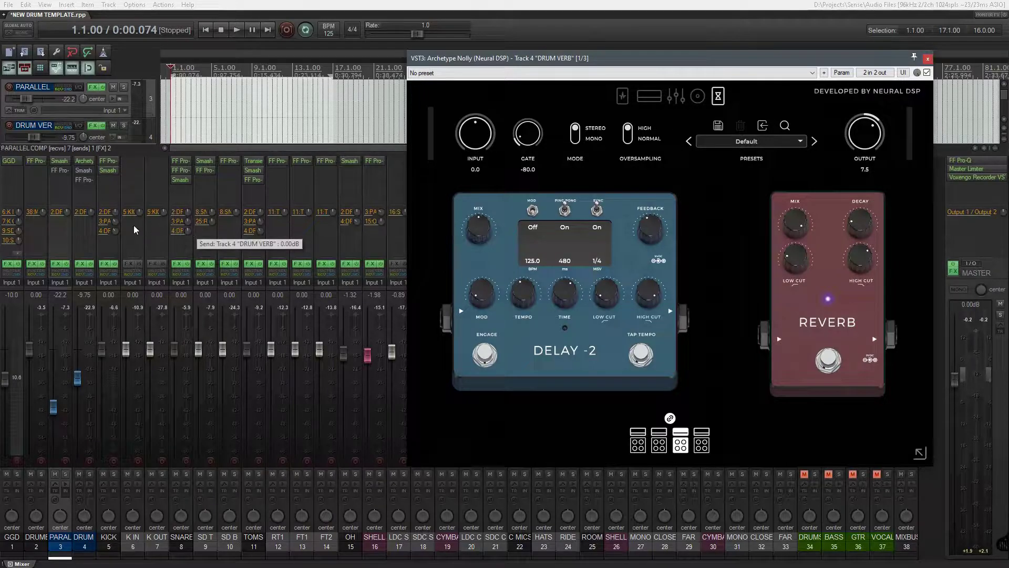
{"action": "mouse_move", "coordinate": [115, 230]}
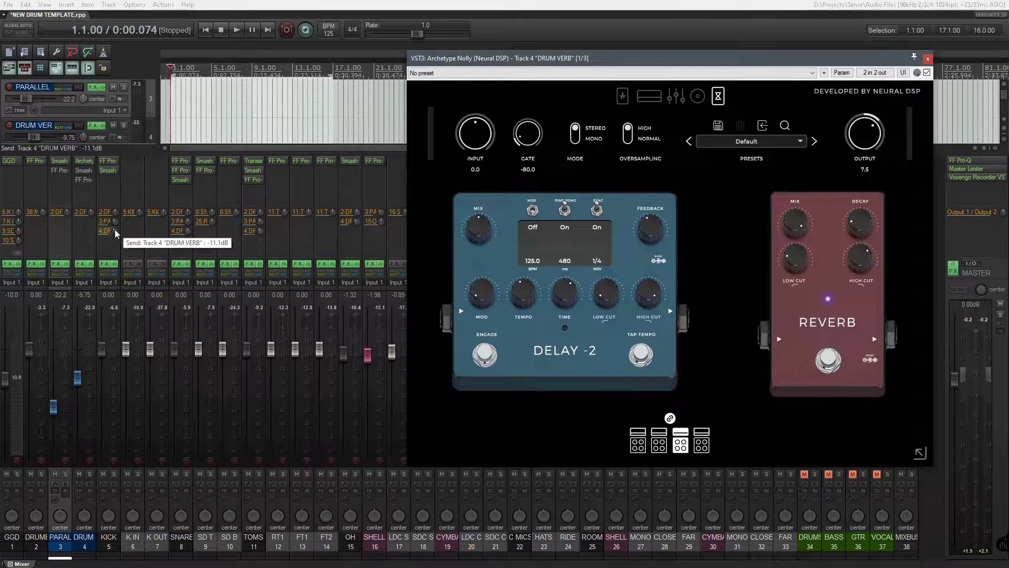
{"action": "left_click_drag", "start_coordinate": [498, 59], "coordinate": [241, 268]}
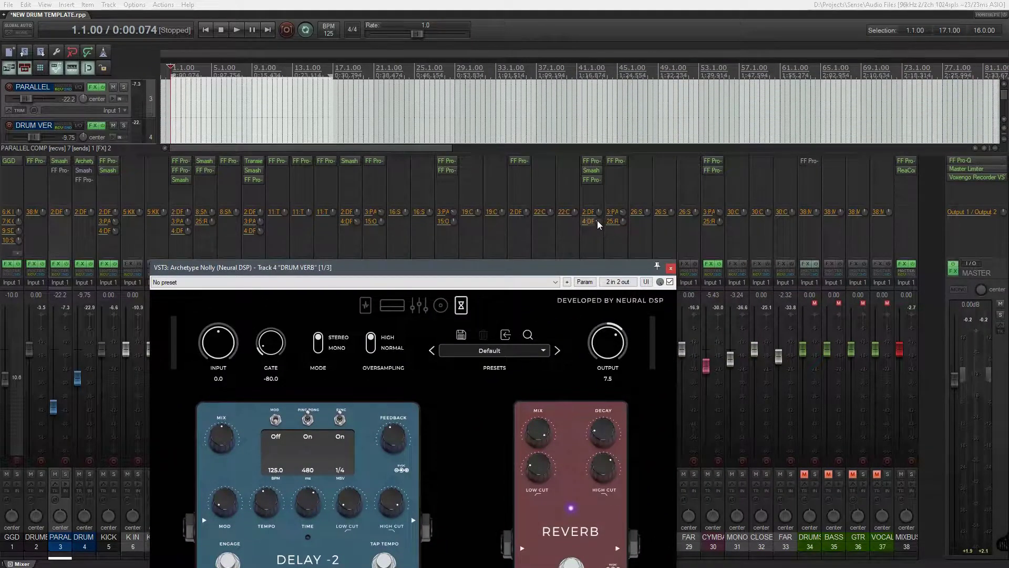
{"action": "mouse_move", "coordinate": [598, 221]}
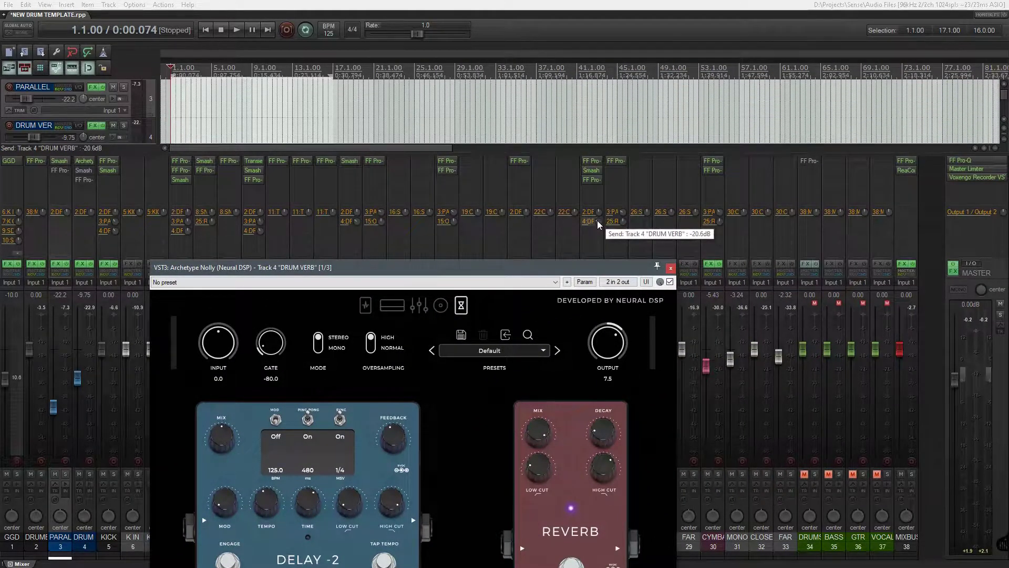
{"action": "mouse_move", "coordinate": [719, 220]}
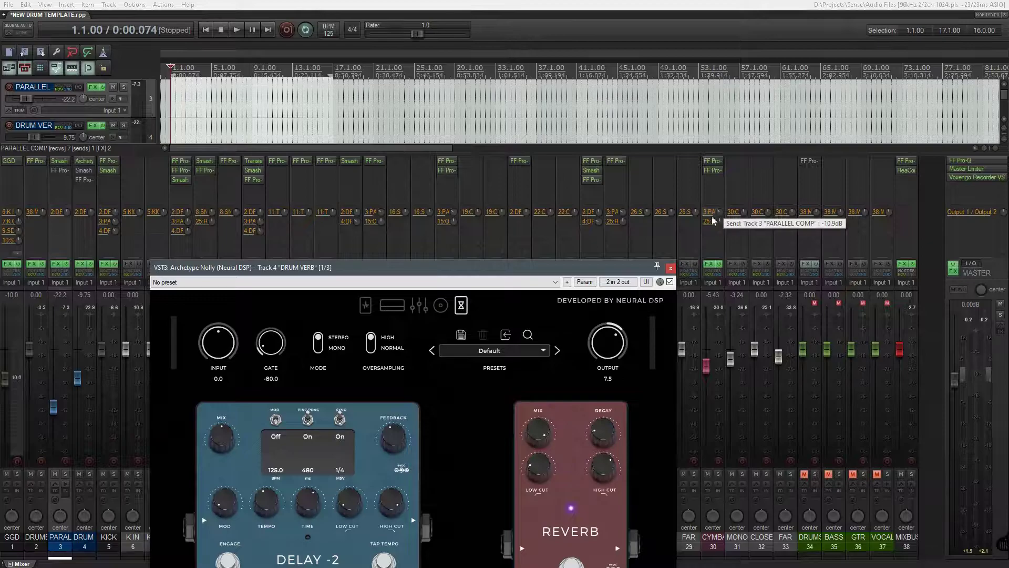
- Review which tracks feed DRUM VERB, check the OH track's send level to it, and keep the Archetype Nolly window clear of the sends
{"action": "right_click", "coordinate": [84, 281]}
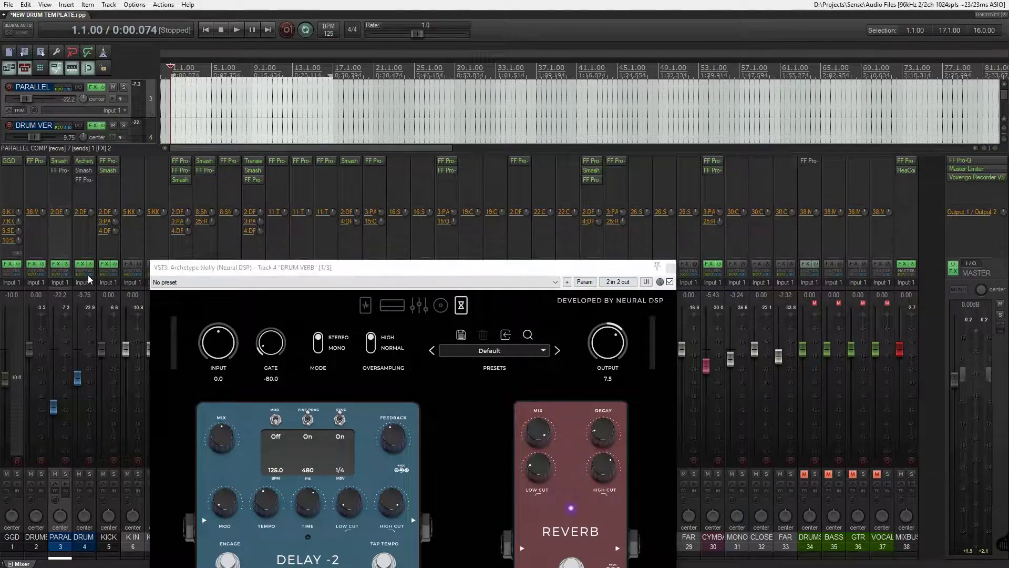
{"action": "mouse_move", "coordinate": [109, 310]}
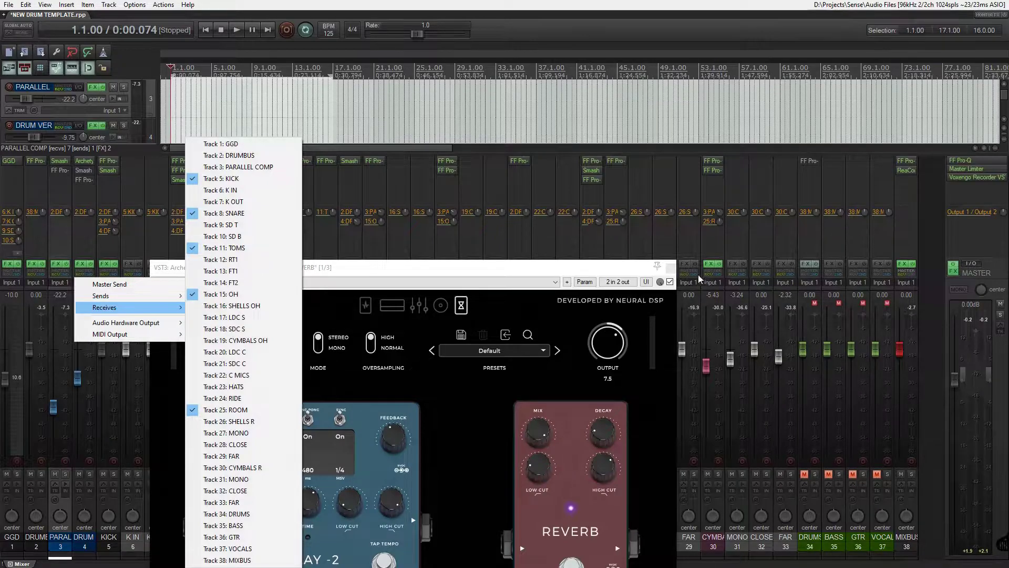
{"action": "left_click", "coordinate": [945, 331]}
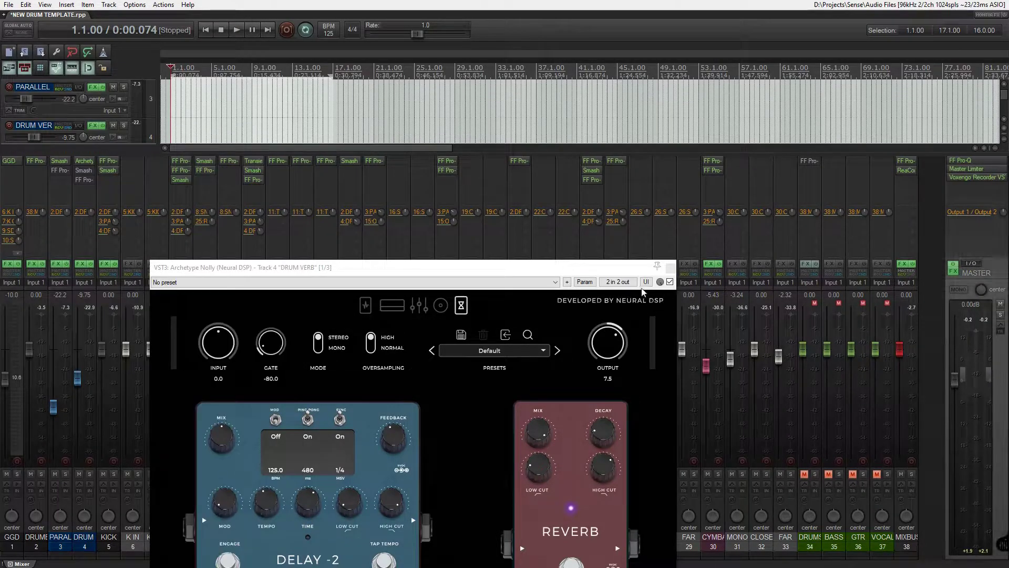
{"action": "left_click", "coordinate": [612, 267]}
{"action": "left_click_drag", "start_coordinate": [612, 263], "coordinate": [558, 270]}
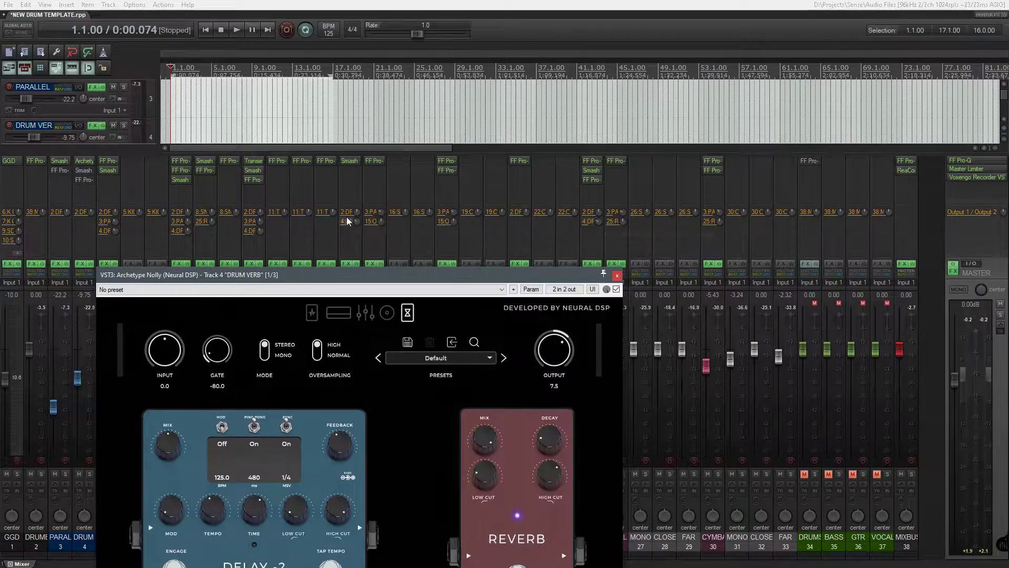
{"action": "mouse_move", "coordinate": [357, 223]}
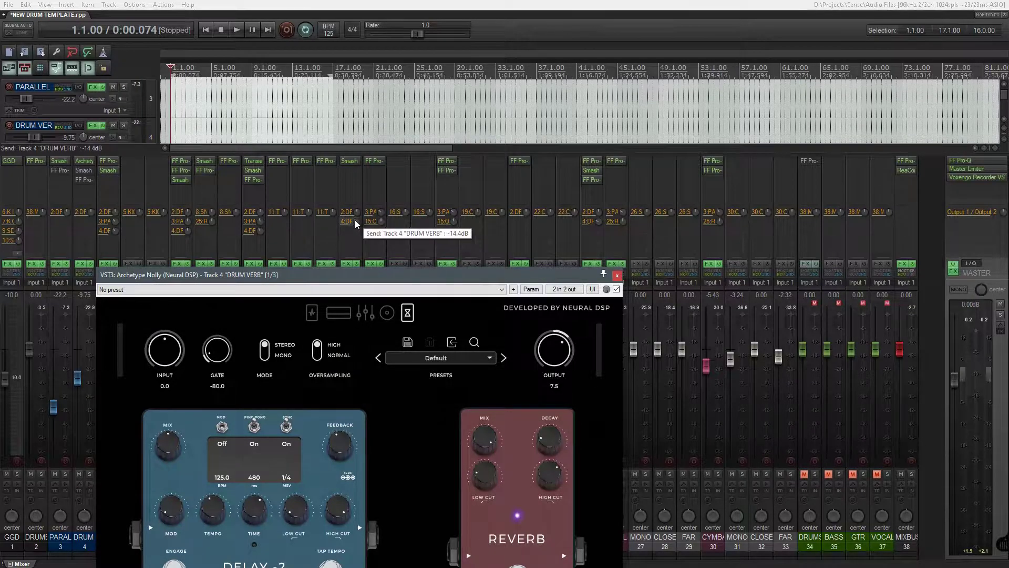
{"action": "left_click_drag", "start_coordinate": [374, 275], "coordinate": [489, 78]}
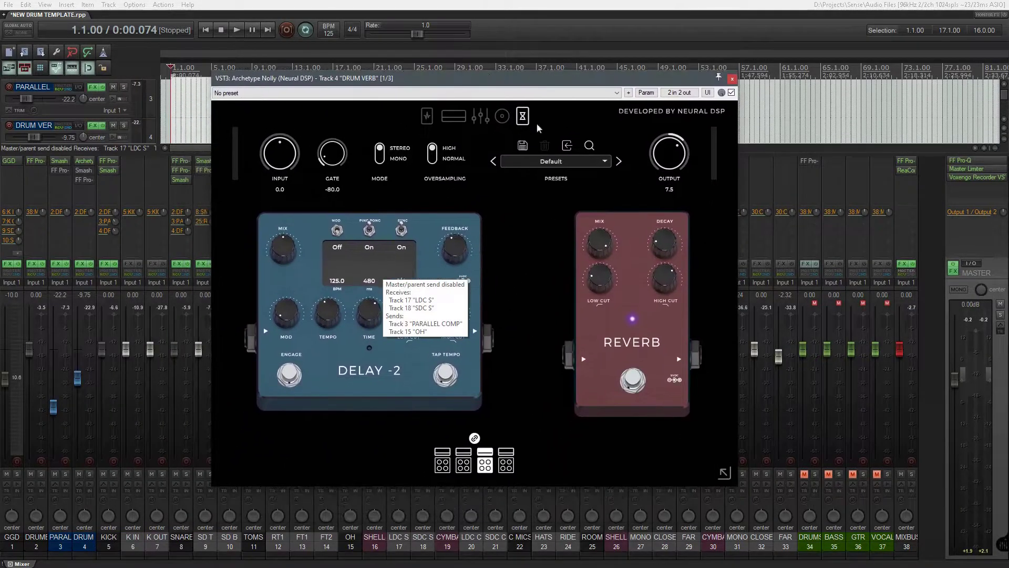
- Solo DRUM VERB, start playback, and open its routing window beside Archetype Nolly
{"action": "left_click", "coordinate": [89, 474]}
{"action": "key", "text": "space"}
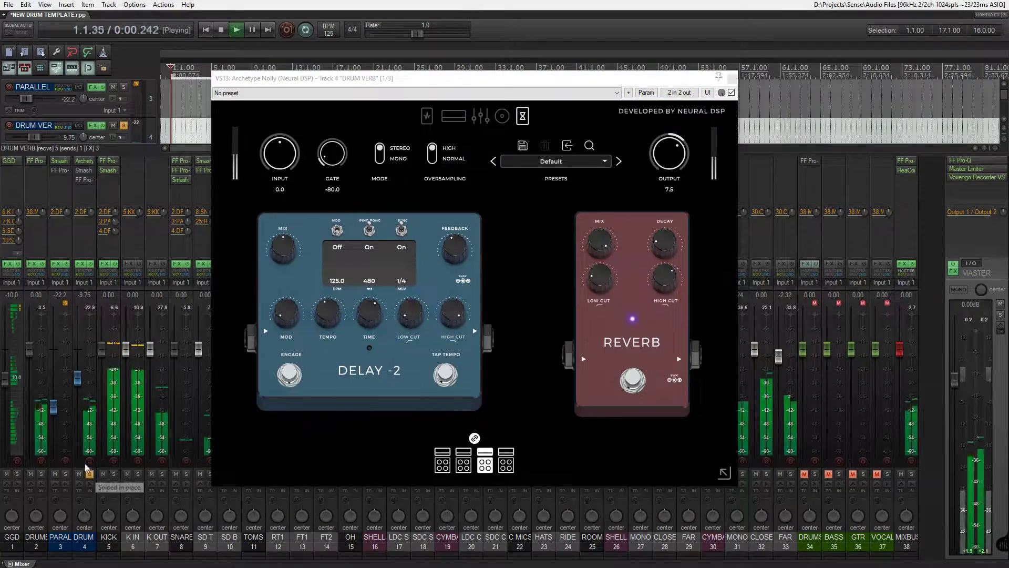
{"action": "left_click_drag", "start_coordinate": [278, 84], "coordinate": [447, 77]}
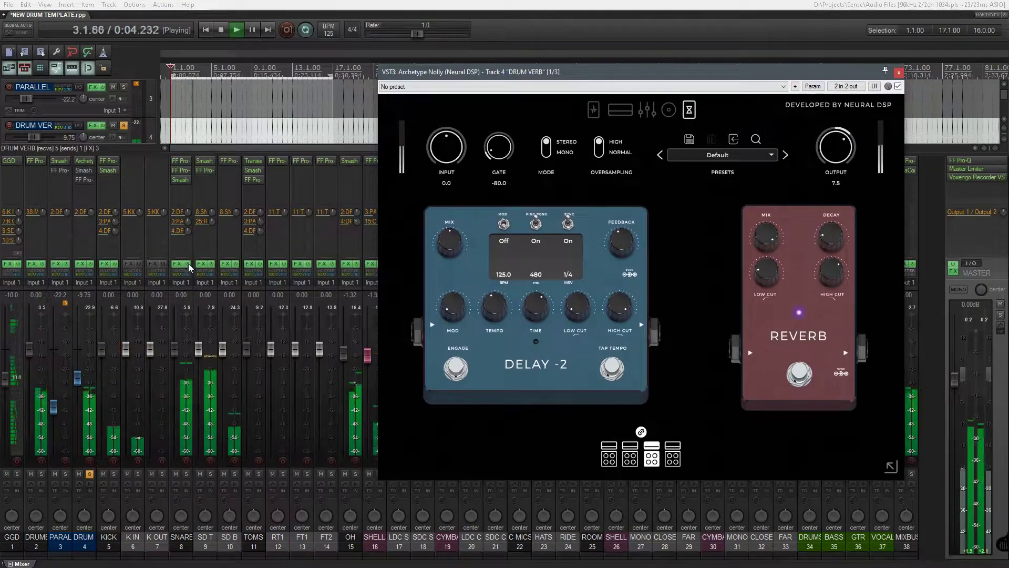
{"action": "right_click", "coordinate": [86, 272]}
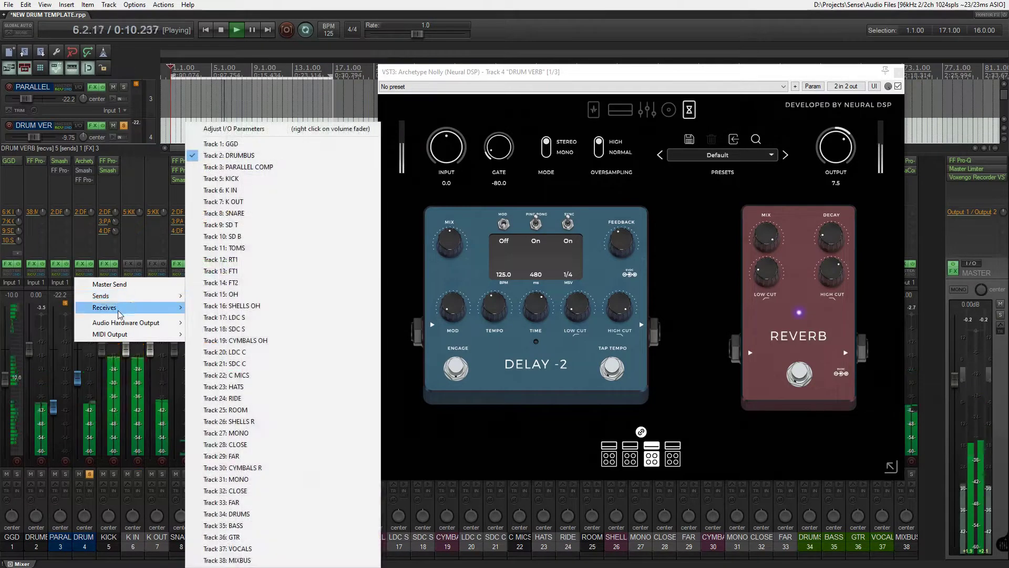
{"action": "mouse_move", "coordinate": [123, 324]}
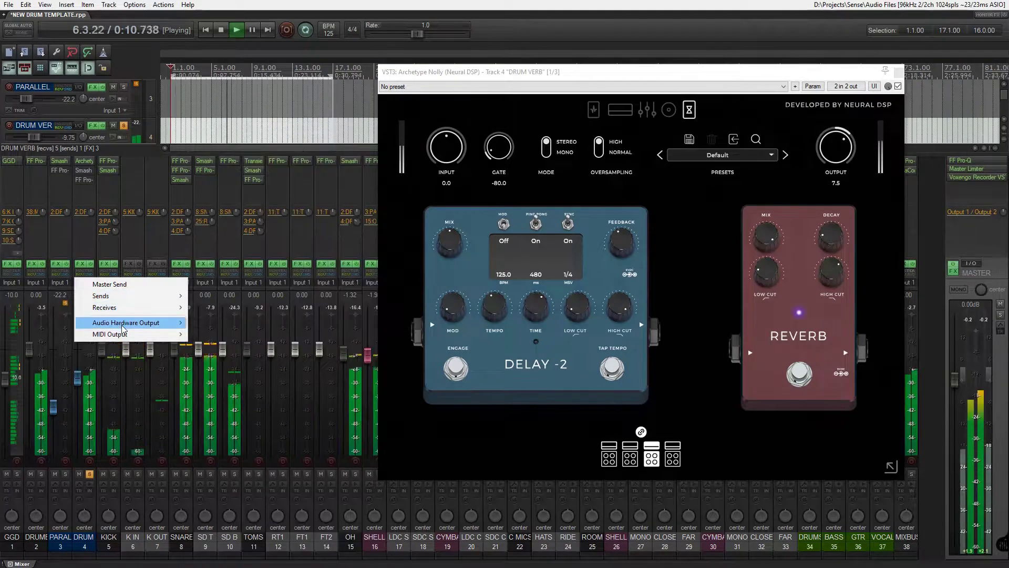
{"action": "left_click", "coordinate": [109, 285]}
{"action": "left_click", "coordinate": [86, 274]}
{"action": "left_click_drag", "start_coordinate": [318, 221], "coordinate": [262, 110]}
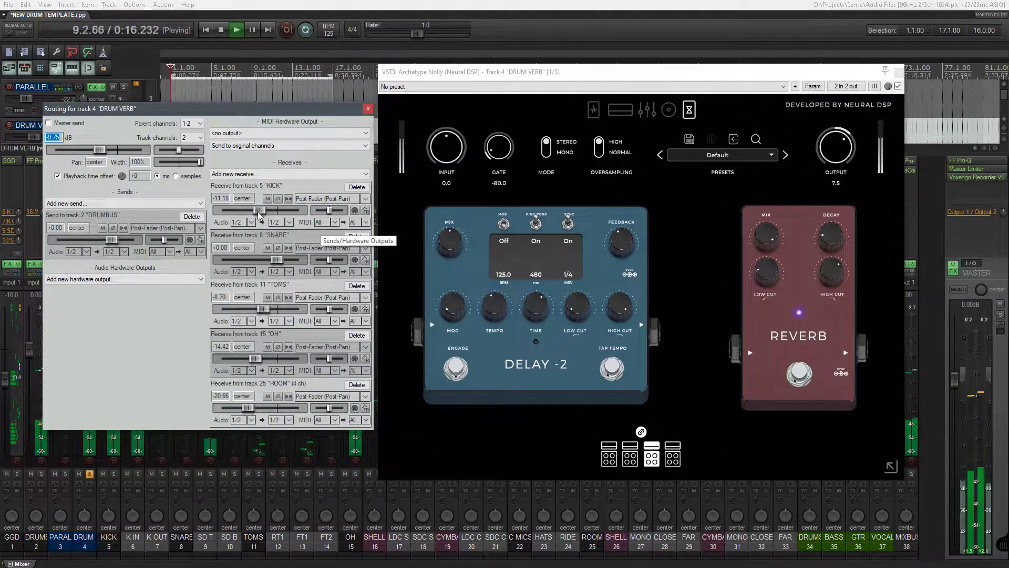
- Set DRUM VERB's receive levels to -21.80 dB for KICK, -16.67 for TOMS, -24.11 for OH and -20.25 for ROOM, and close the routing window
{"action": "left_click_drag", "start_coordinate": [258, 210], "coordinate": [245, 209]}
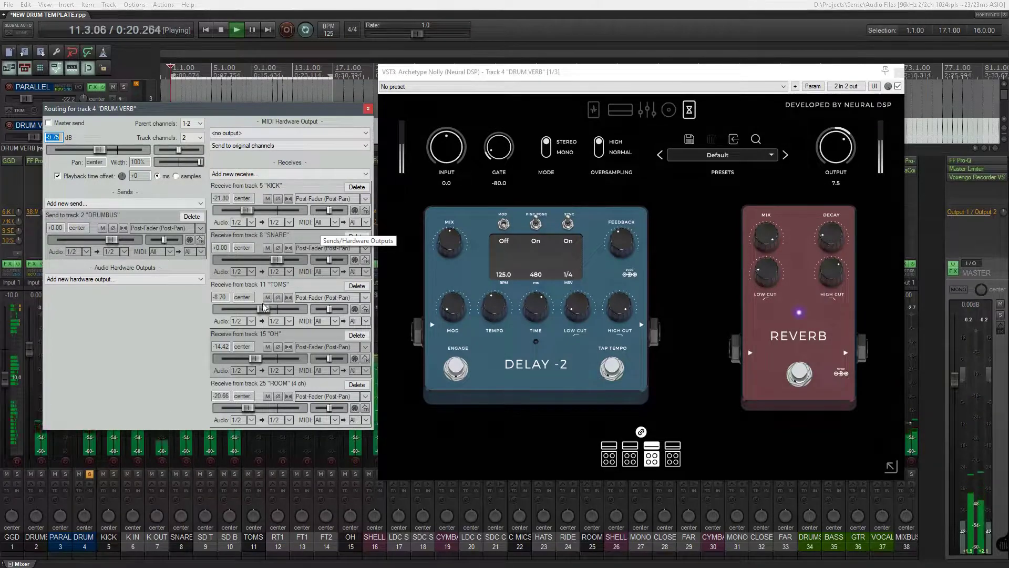
{"action": "left_click_drag", "start_coordinate": [262, 310], "coordinate": [253, 311]}
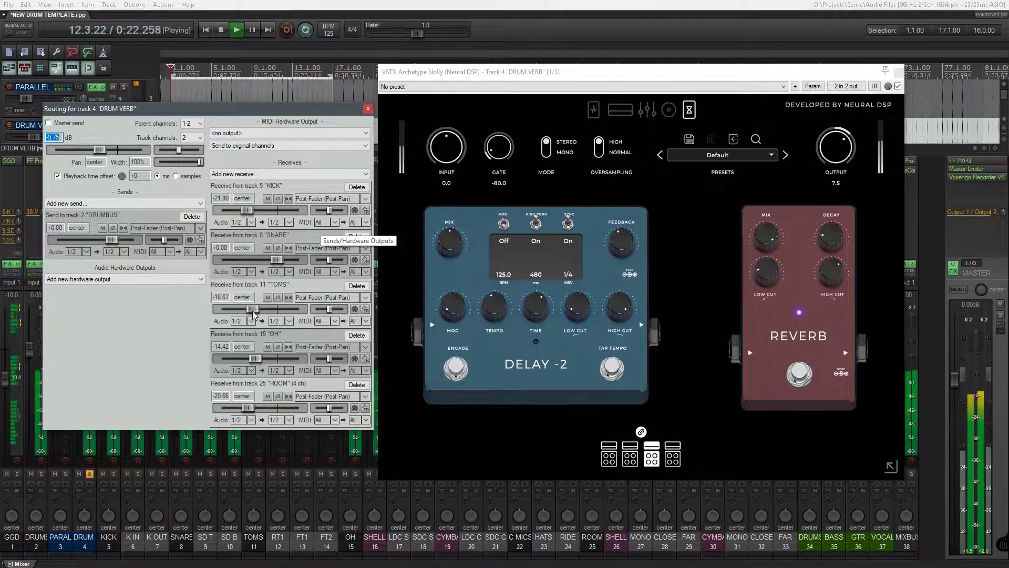
{"action": "mouse_move", "coordinate": [254, 358]}
{"action": "left_mouse_down"}
{"action": "mouse_move", "coordinate": [276, 360]}
{"action": "mouse_move", "coordinate": [244, 357]}
{"action": "left_mouse_up"}
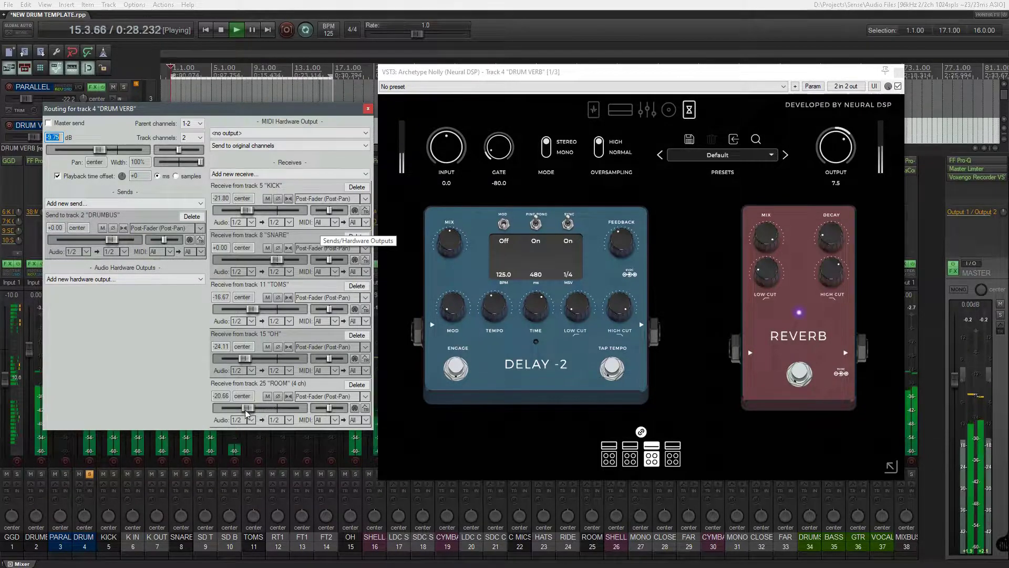
{"action": "mouse_move", "coordinate": [251, 408]}
{"action": "left_mouse_down"}
{"action": "mouse_move", "coordinate": [276, 405]}
{"action": "mouse_move", "coordinate": [249, 408]}
{"action": "left_mouse_up"}
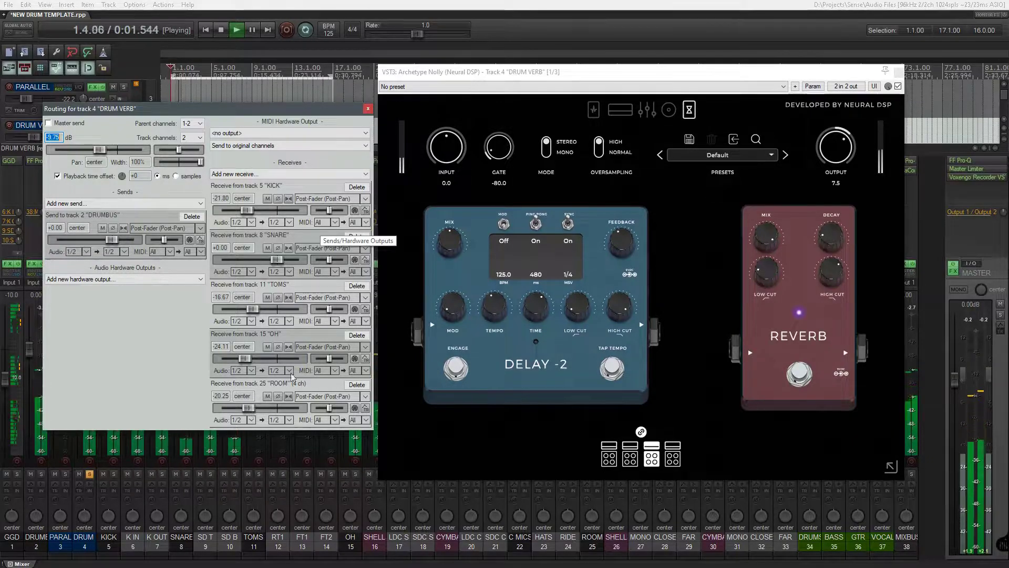
{"action": "key", "text": "space"}
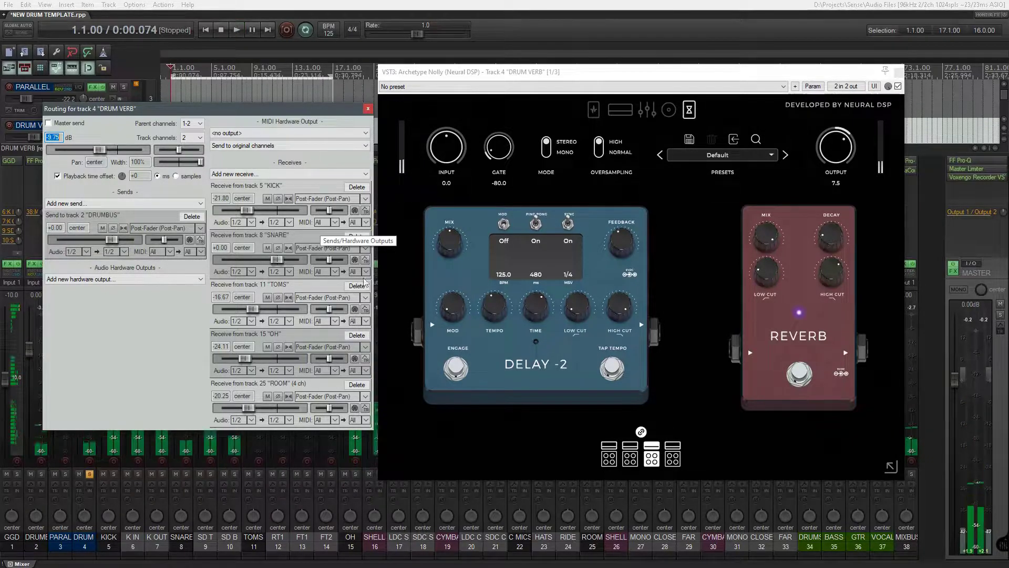
{"action": "left_click", "coordinate": [368, 108]}
- Try out the Reverb pedal's low cut and high cut while playing DRUM VERB, and close Archetype Nolly
{"action": "left_click", "coordinate": [765, 275]}
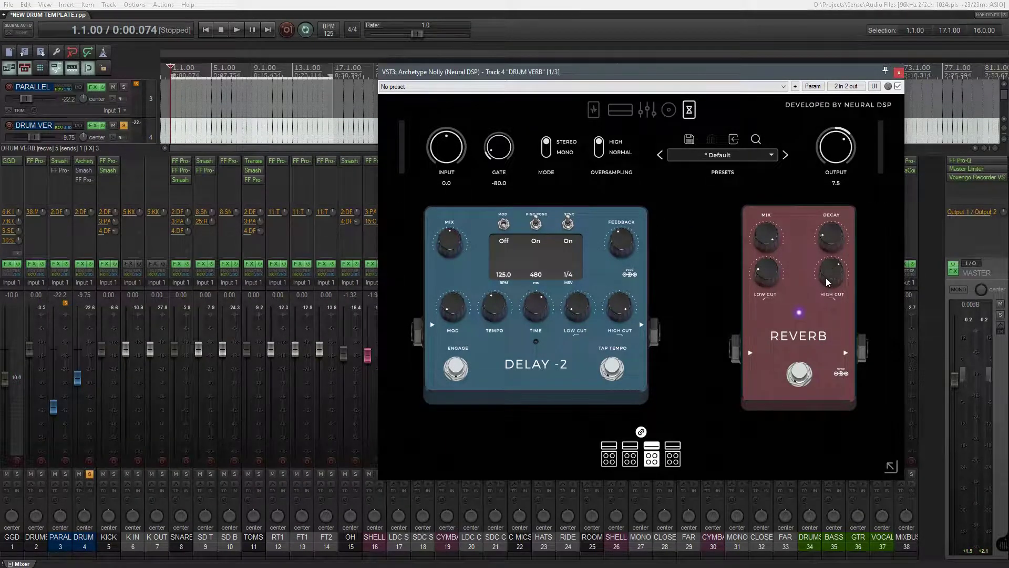
{"action": "key", "text": "space"}
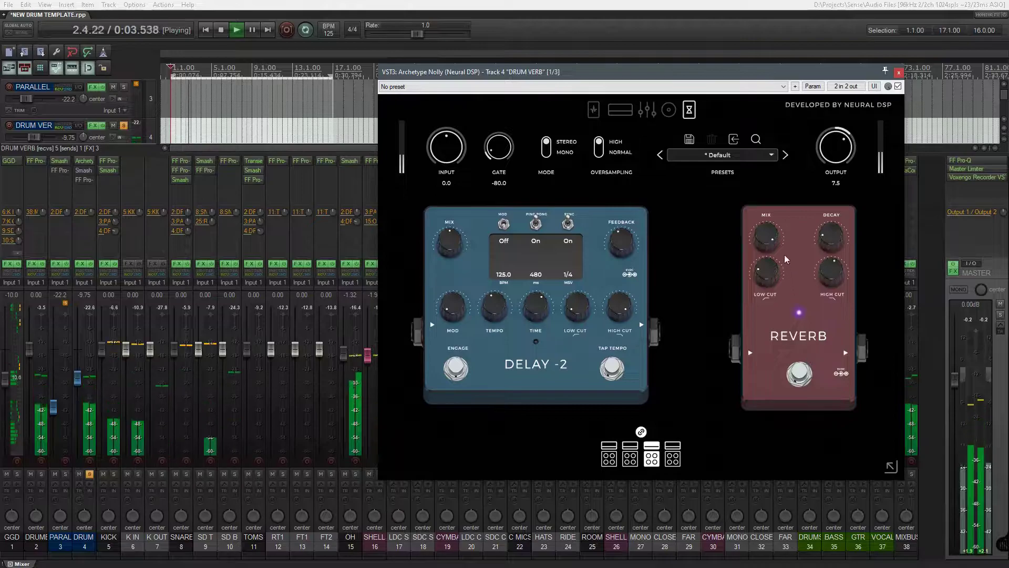
{"action": "key", "text": "space"}
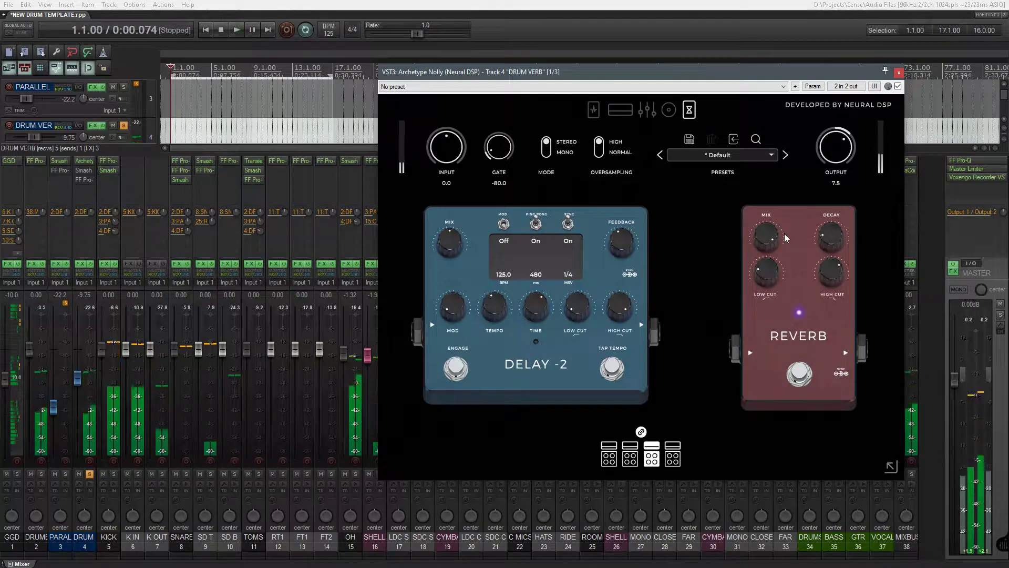
{"action": "left_click", "coordinate": [900, 74]}
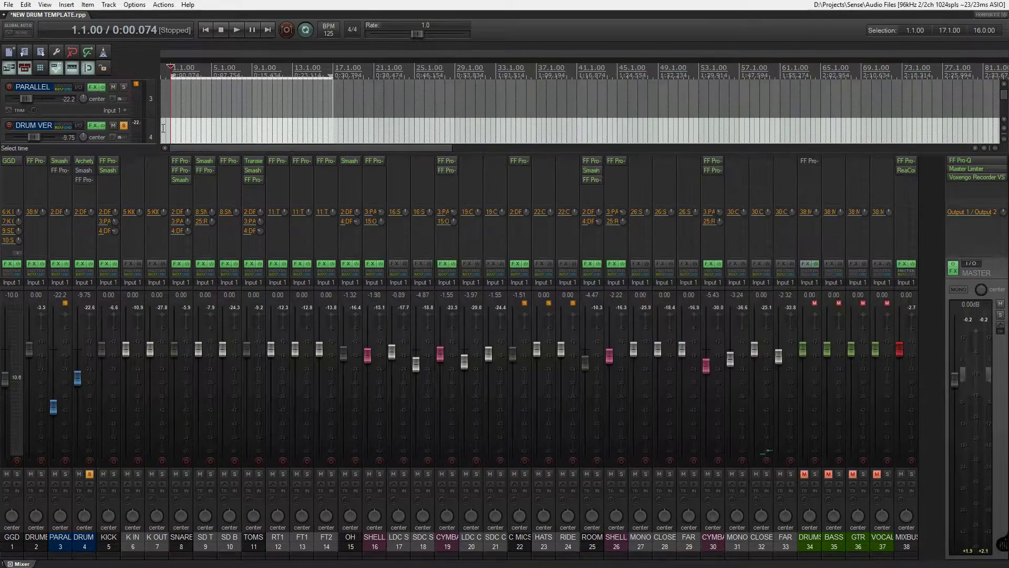
- Set the Mix of DRUM VERB's Smash And Grab compressor to 50% and listen to the compressed reverb
{"action": "left_click", "coordinate": [90, 172]}
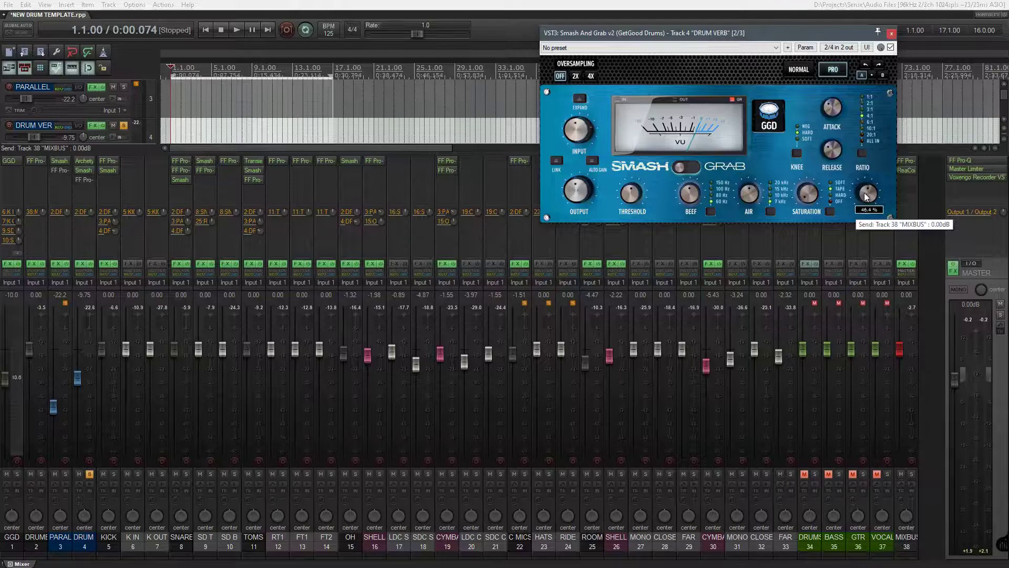
{"action": "mouse_move", "coordinate": [867, 196]}
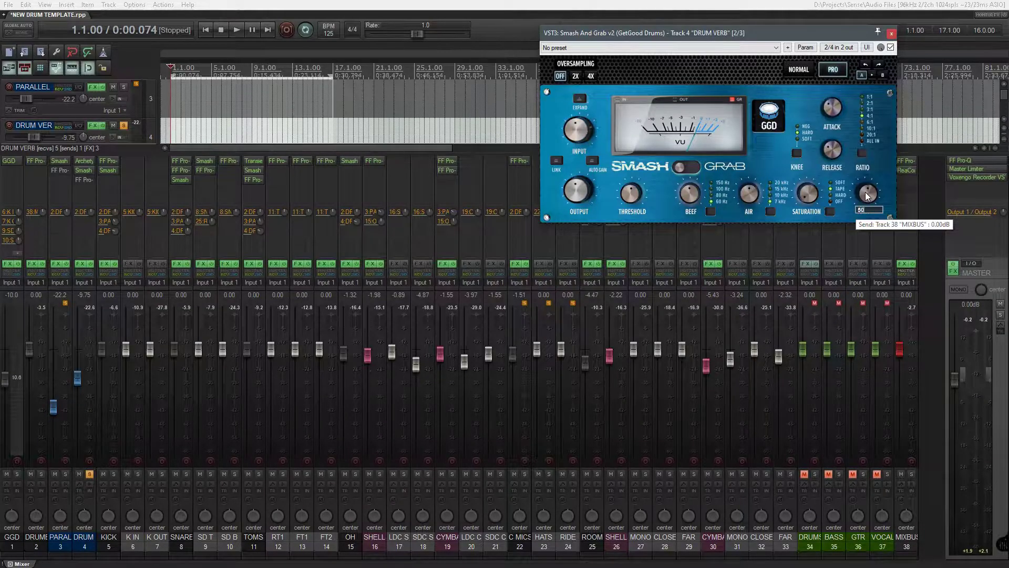
{"action": "key", "text": "space"}
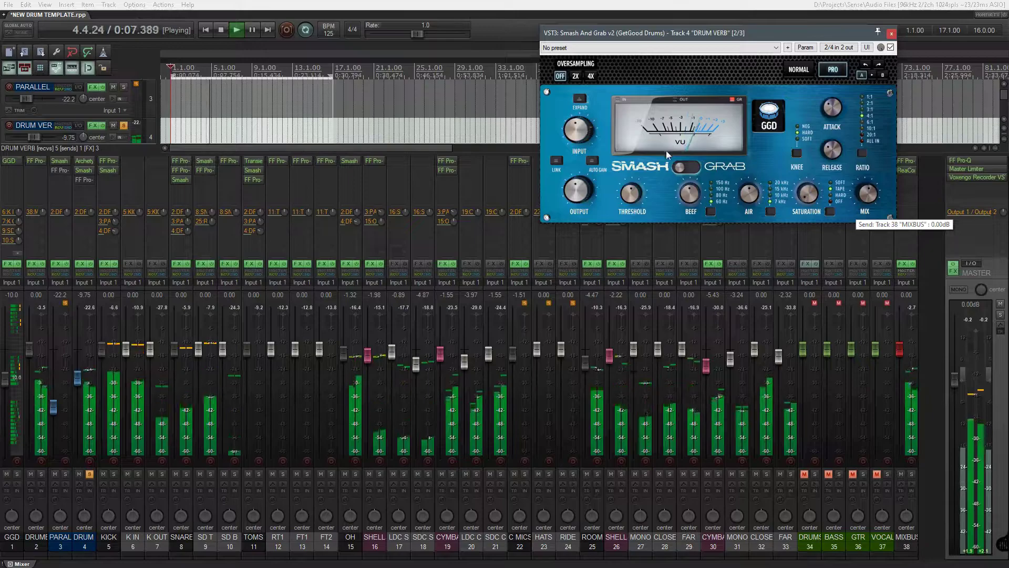
{"action": "key", "text": "space"}
- Compare DRUM VERB with Smash And Grab bypassed and active during playback, and close the compressor
{"action": "key", "text": "space"}
{"action": "key", "text": "space"}
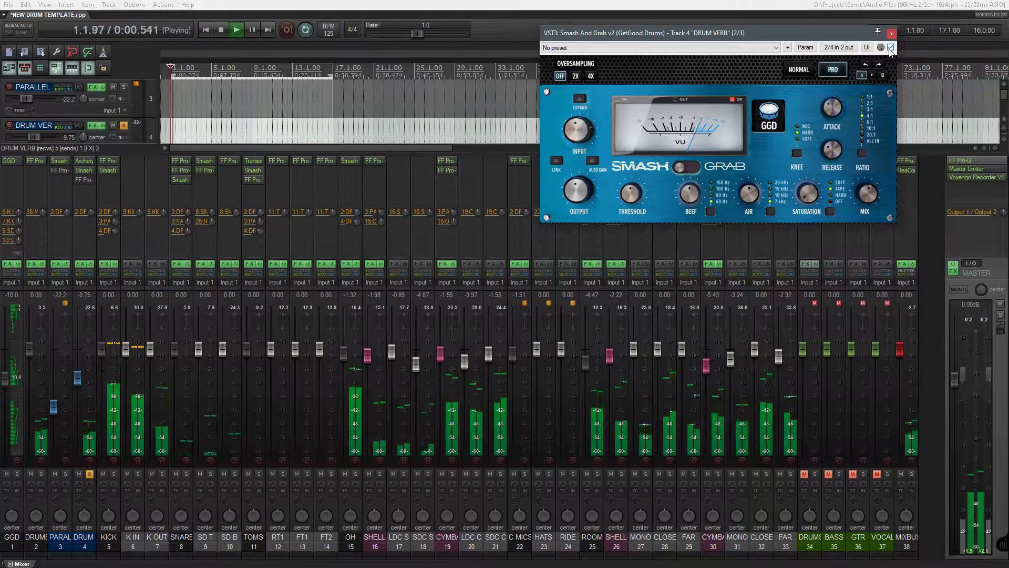
{"action": "left_click", "coordinate": [891, 48]}
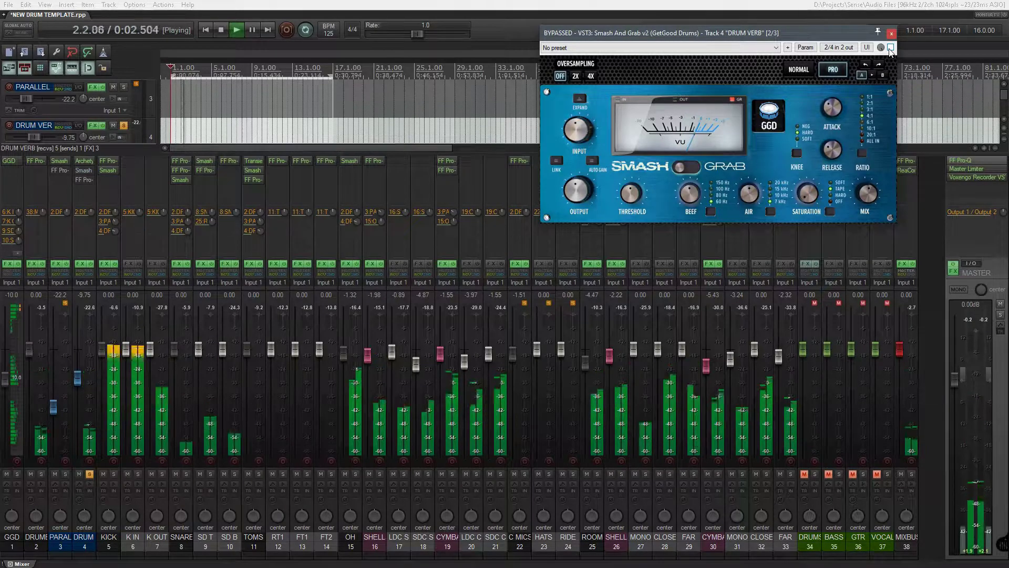
{"action": "left_click", "coordinate": [890, 48]}
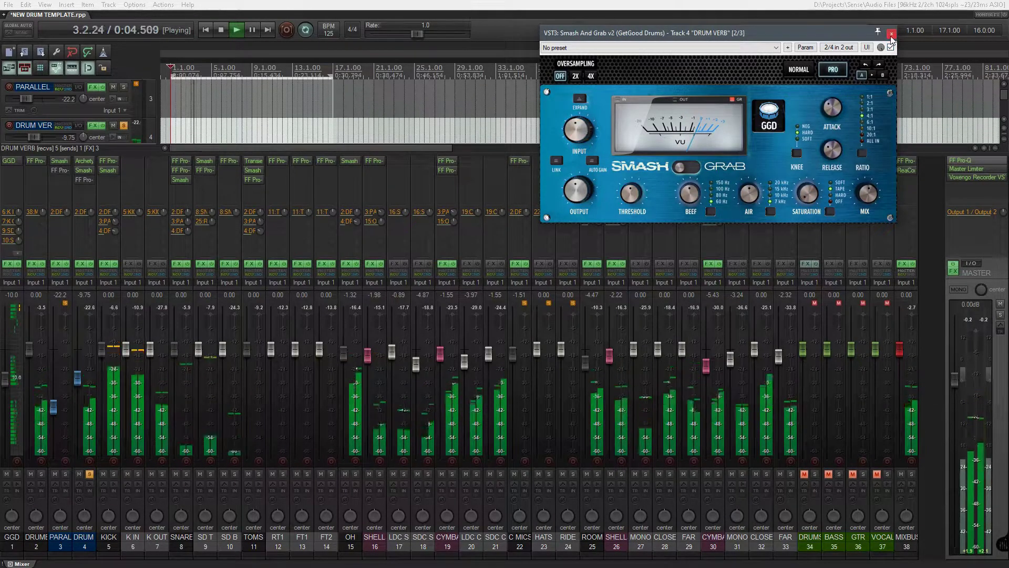
{"action": "left_click", "coordinate": [892, 33]}
{"action": "key", "text": "space"}
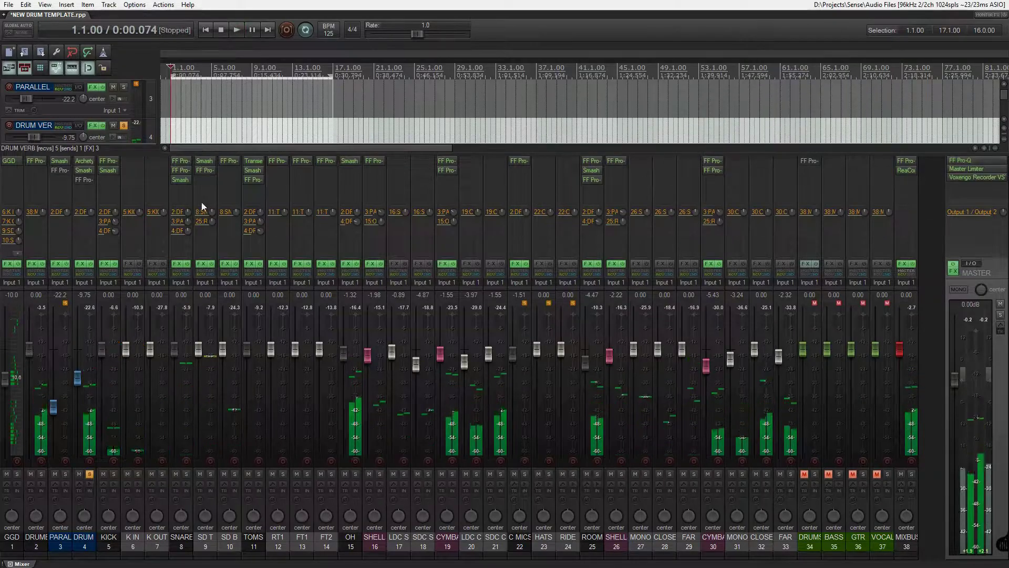
- Audition FF Pro-Q's low-cut, mid and high-cut bands on DRUM VERB during playback, with the high cut at about 9705 Hz, and close it
{"action": "left_click", "coordinate": [87, 179]}
{"action": "left_click_drag", "start_coordinate": [455, 154], "coordinate": [444, 155]}
{"action": "key", "text": "space"}
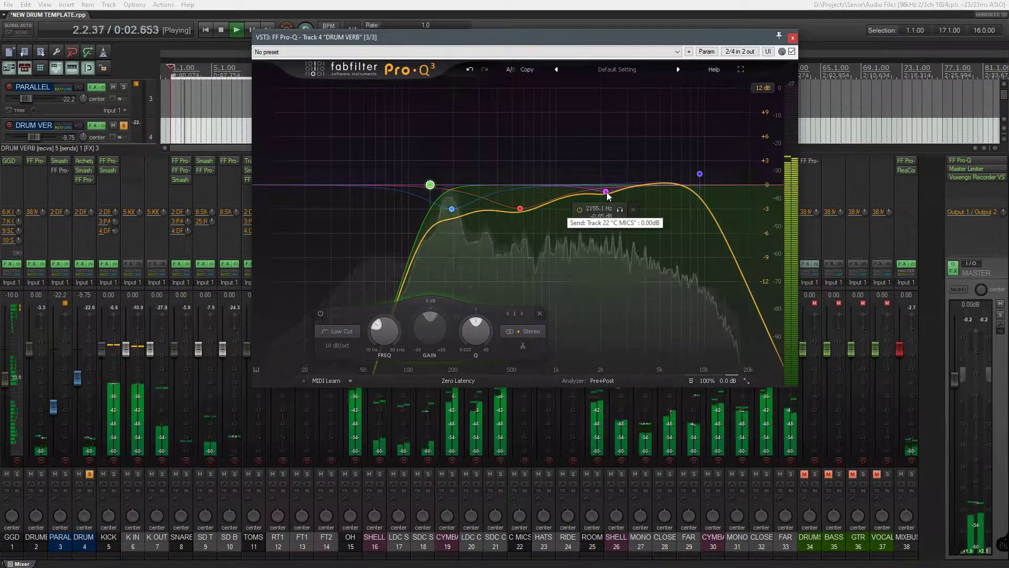
{"action": "left_click_drag", "start_coordinate": [535, 226], "coordinate": [535, 228]}
{"action": "left_click_drag", "start_coordinate": [714, 143], "coordinate": [717, 145]}
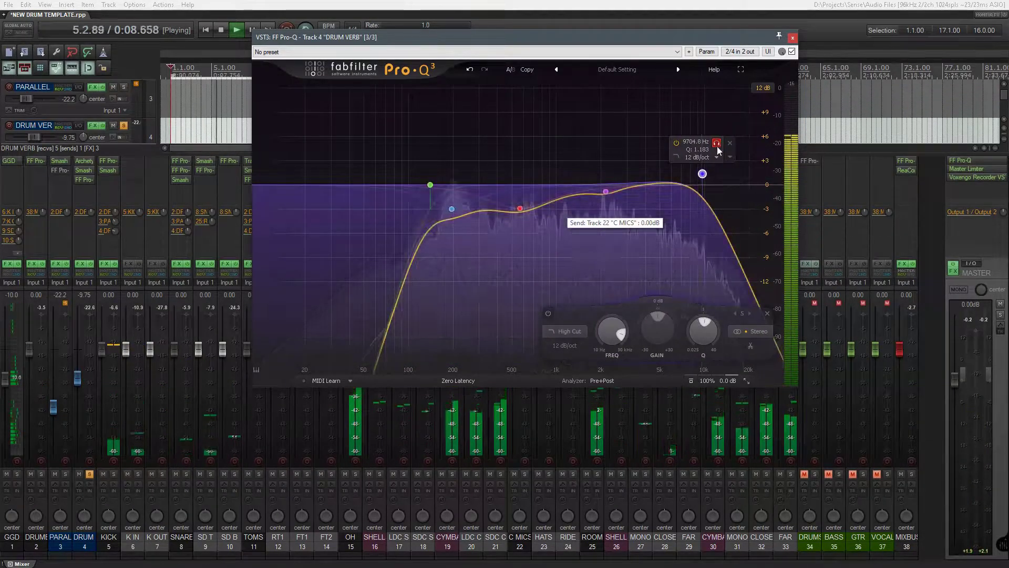
{"action": "key", "text": "space"}
{"action": "left_click", "coordinate": [793, 35]}
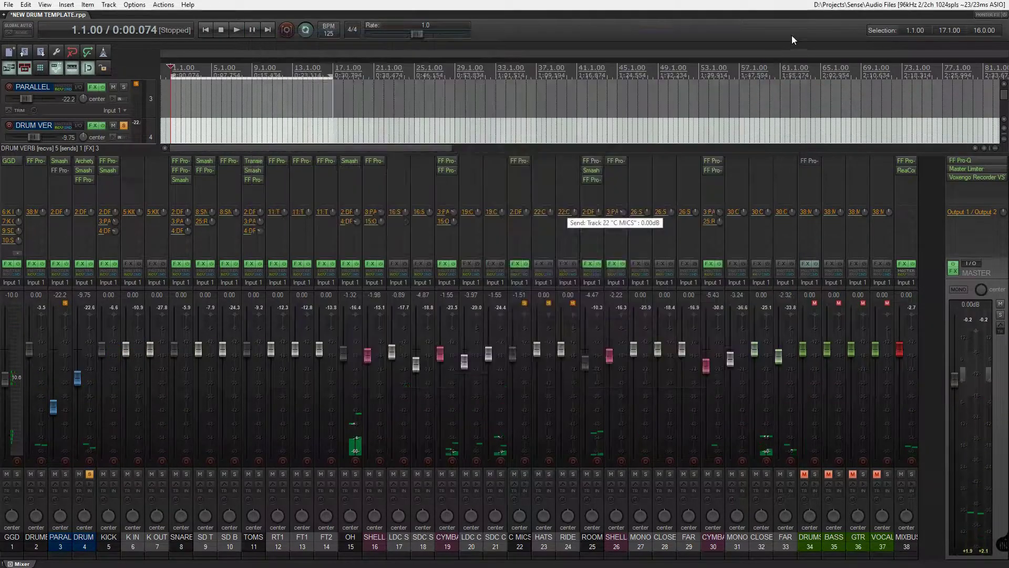
- Set the DRUM VERB volume to -10.5 dB and take the track out of solo
{"action": "left_click_drag", "start_coordinate": [79, 379], "coordinate": [78, 382]}
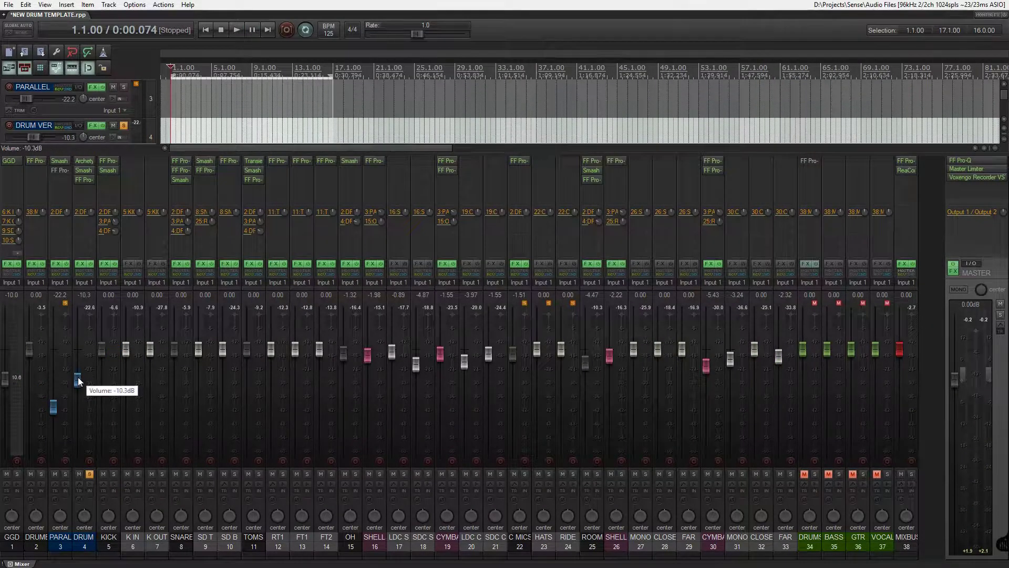
{"action": "left_click", "coordinate": [90, 473]}
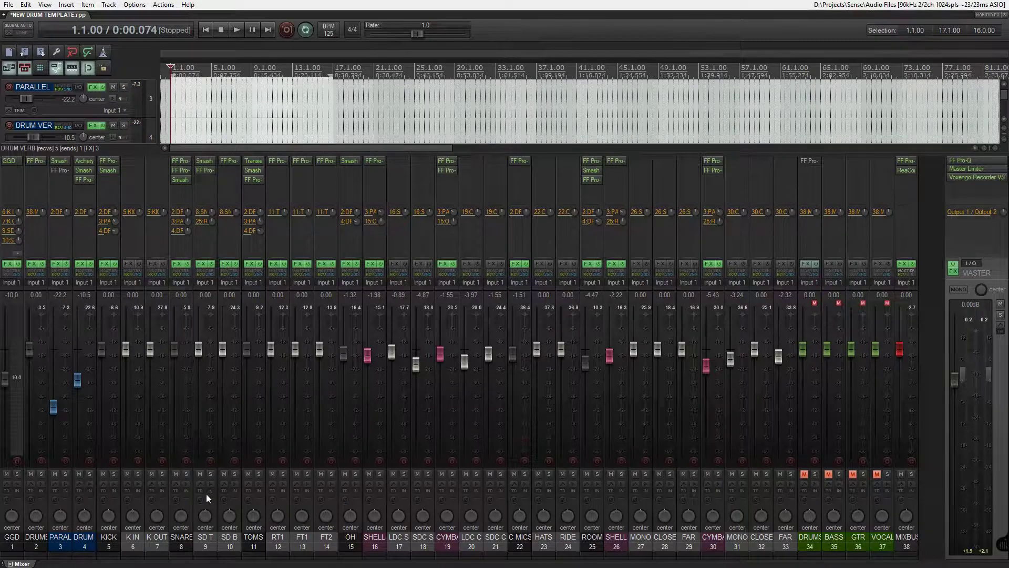
- Solo SNARE and compare it during playback with DRUM VERB's effects chain and mute switched off and on
{"action": "left_click", "coordinate": [186, 473]}
{"action": "key", "text": "space"}
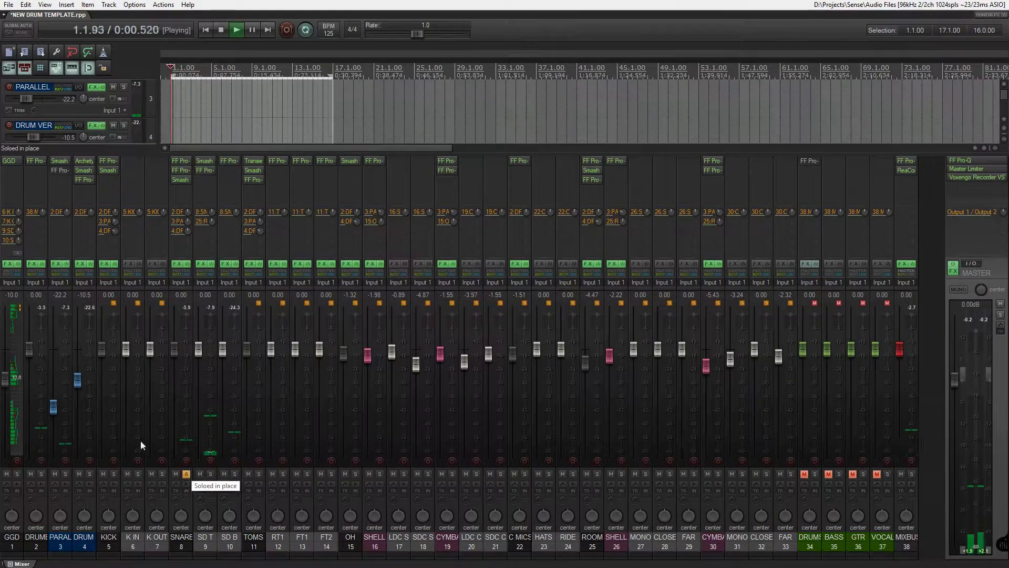
{"action": "left_click", "coordinate": [89, 264]}
{"action": "left_click", "coordinate": [89, 264]}
{"action": "left_click", "coordinate": [78, 473]}
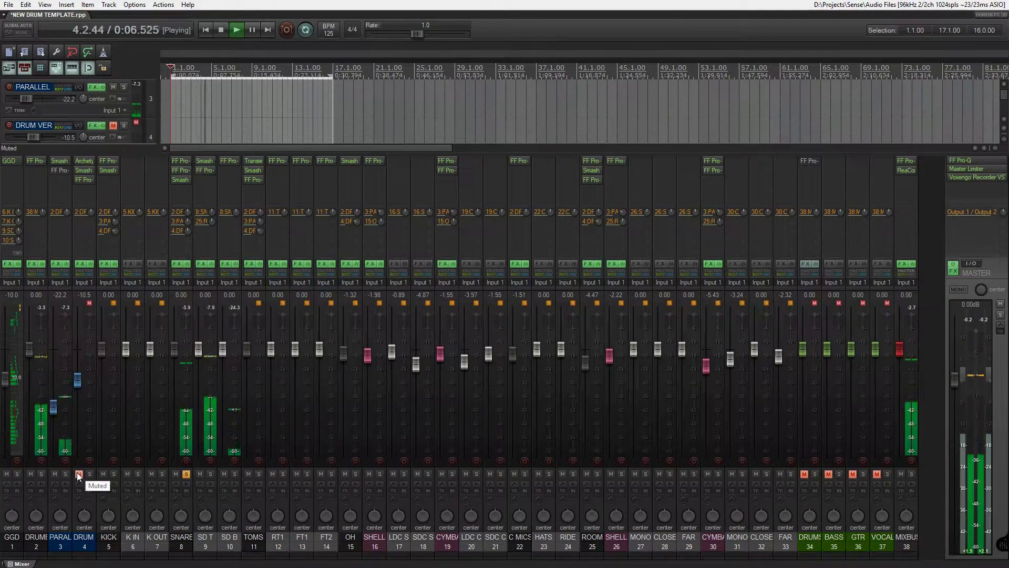
{"action": "left_click", "coordinate": [77, 473]}
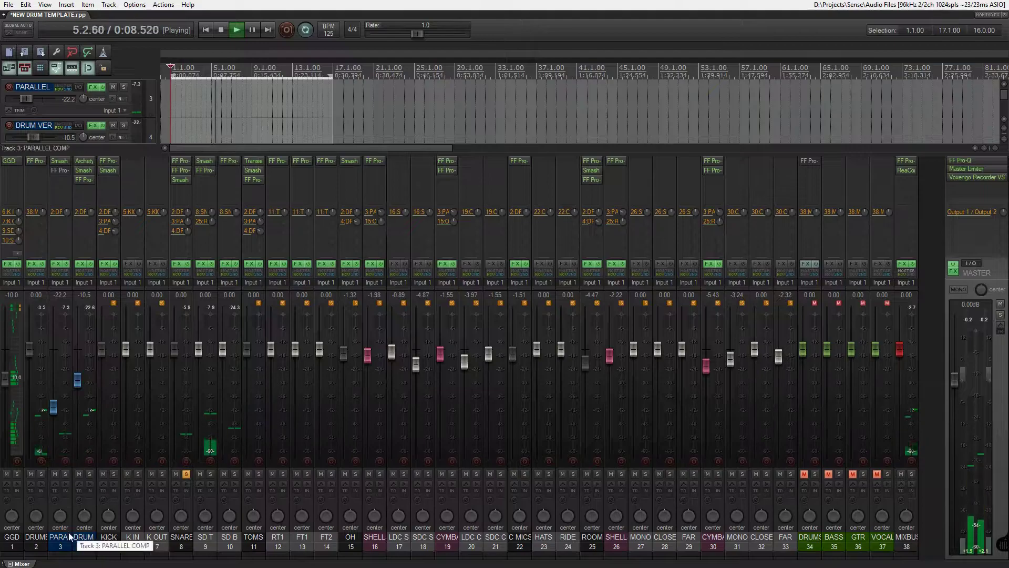
- Lower the DRUM VERB volume to -15.2 dB while checking it against the snare, and take SNARE out of solo
{"action": "mouse_move", "coordinate": [79, 380]}
{"action": "left_mouse_down"}
{"action": "mouse_move", "coordinate": [78, 456]}
{"action": "mouse_move", "coordinate": [81, 397]}
{"action": "left_mouse_up"}
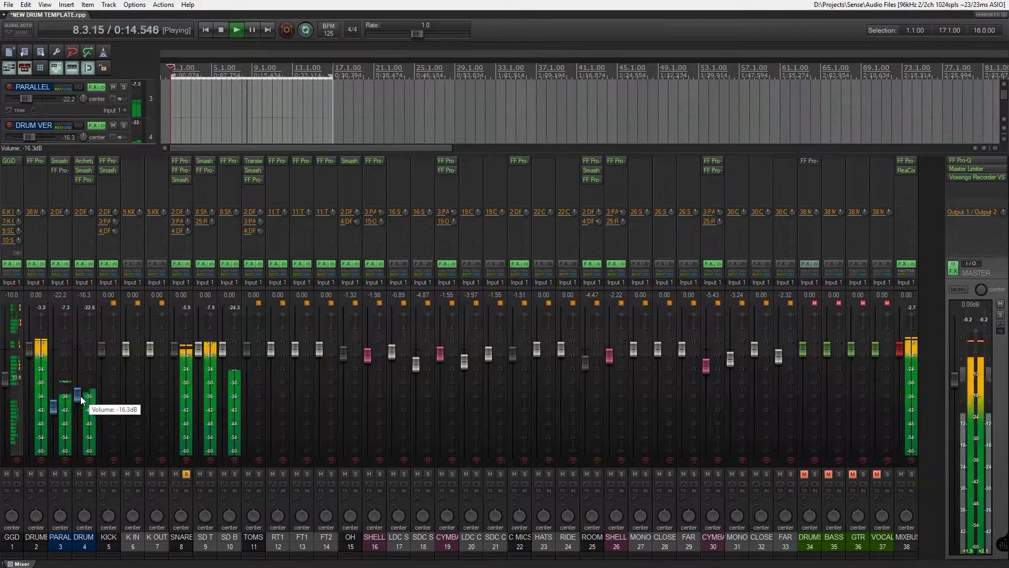
{"action": "key", "text": "space"}
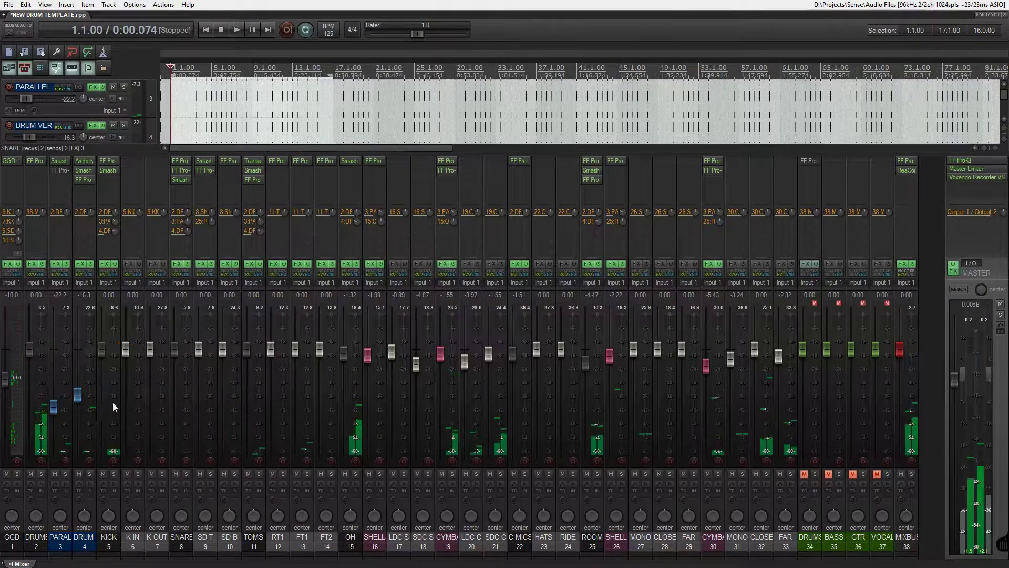
{"action": "left_click_drag", "start_coordinate": [78, 394], "coordinate": [77, 390]}
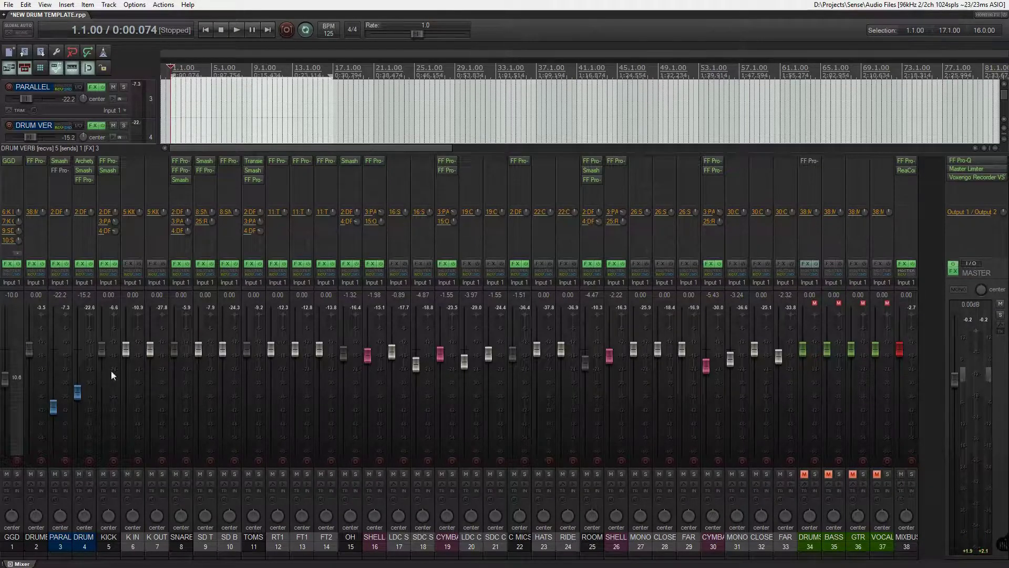
- Unmute the BASS and GTR tracks
{"action": "left_click", "coordinate": [832, 547]}
{"action": "left_click", "coordinate": [828, 475]}
{"action": "left_click", "coordinate": [852, 475]}
{"action": "left_click", "coordinate": [853, 544]}
{"action": "left_click", "coordinate": [834, 541]}
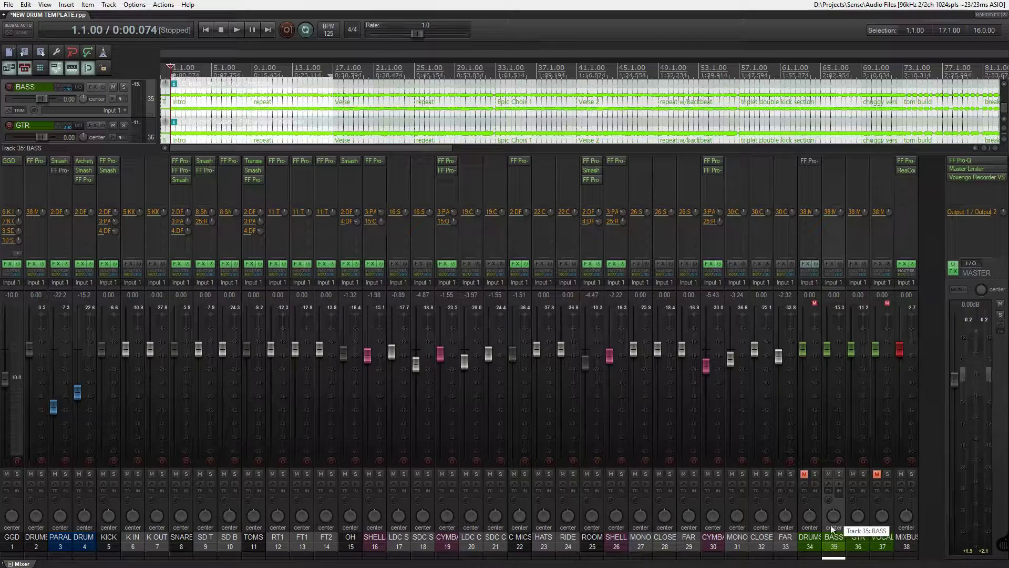
- Solo the reference DRUMS track together with BASS and GTR, and audition them from the start and from bar 17
{"action": "left_click", "coordinate": [814, 475]}
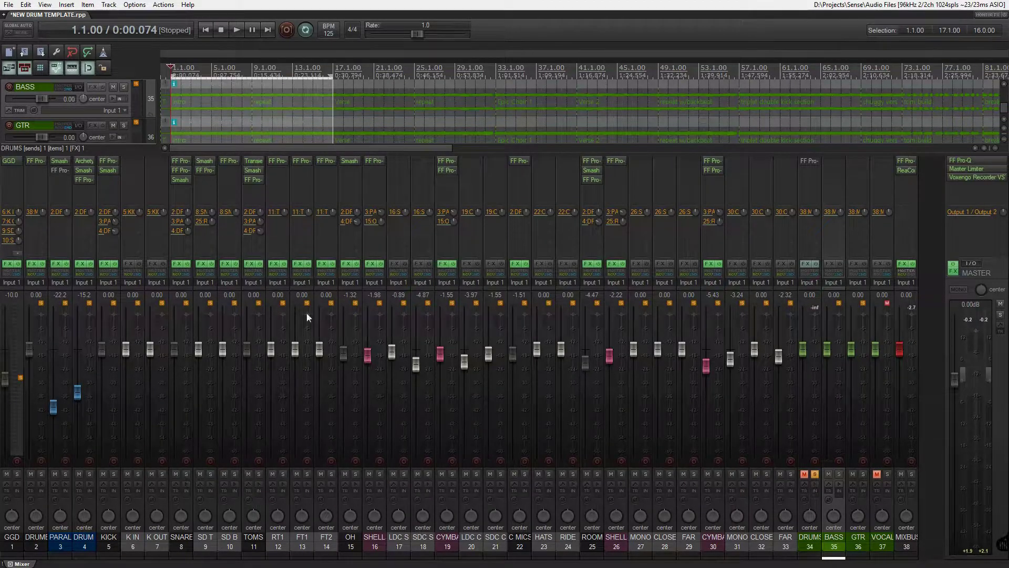
{"action": "key", "text": "space"}
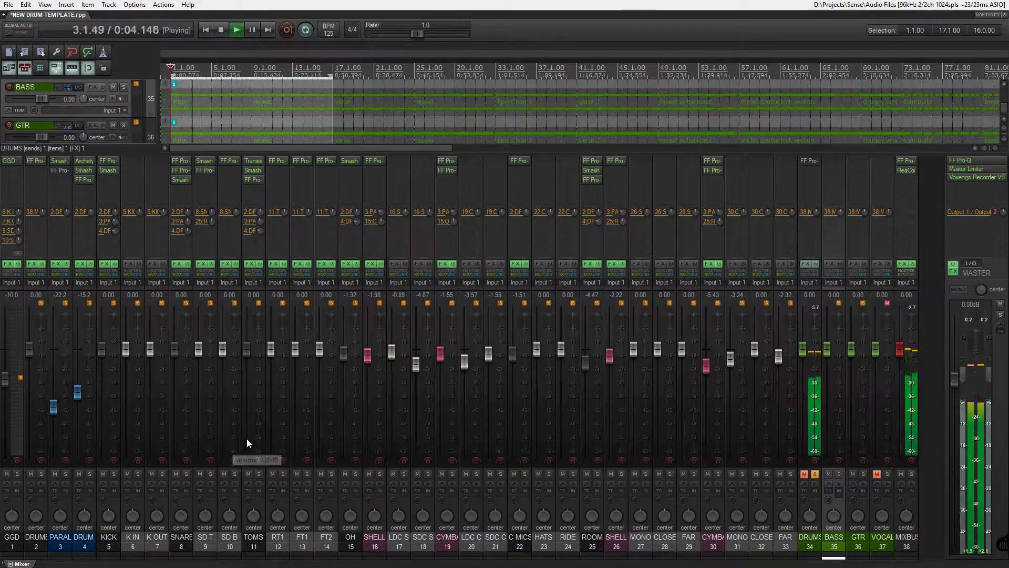
{"action": "left_click", "coordinate": [839, 474]}
{"action": "left_click", "coordinate": [864, 473]}
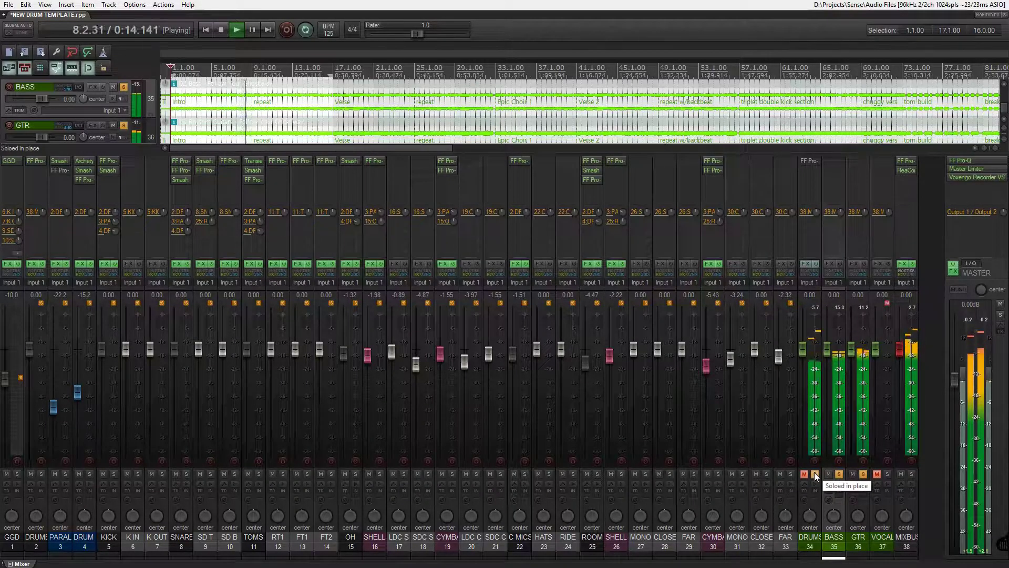
{"action": "left_click", "coordinate": [332, 71]}
{"action": "key", "text": "space"}
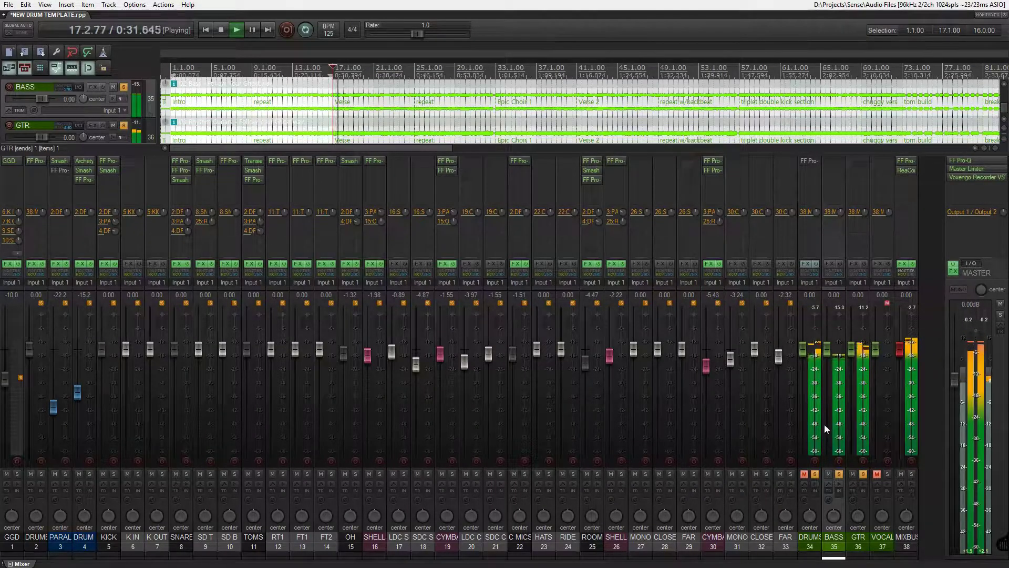
- Solo GGD in place of the reference DRUMS track and play it with BASS and GTR from the start
{"action": "key", "text": "space"}
{"action": "left_click", "coordinate": [814, 473]}
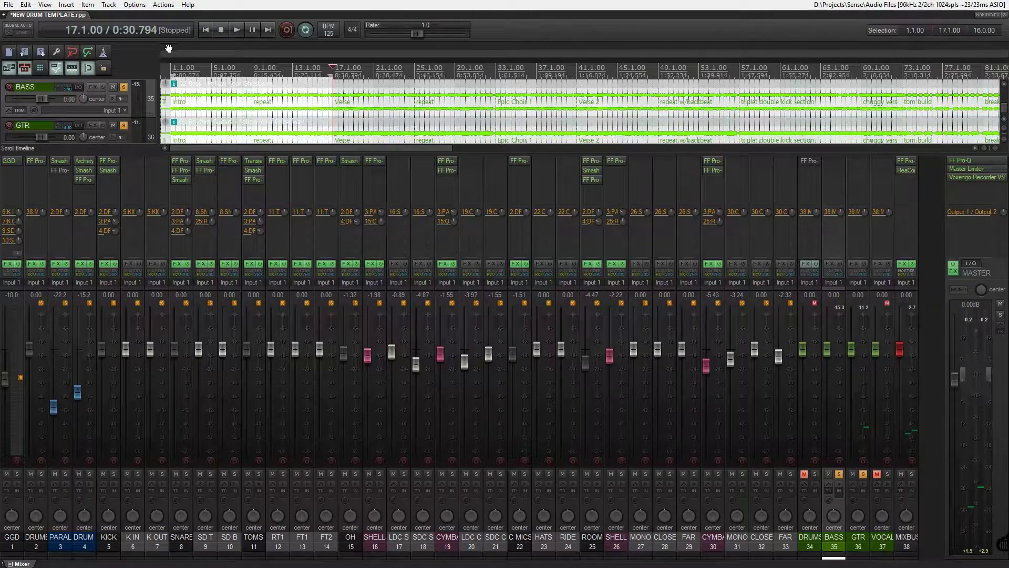
{"action": "left_click", "coordinate": [17, 473]}
{"action": "key", "text": "space"}
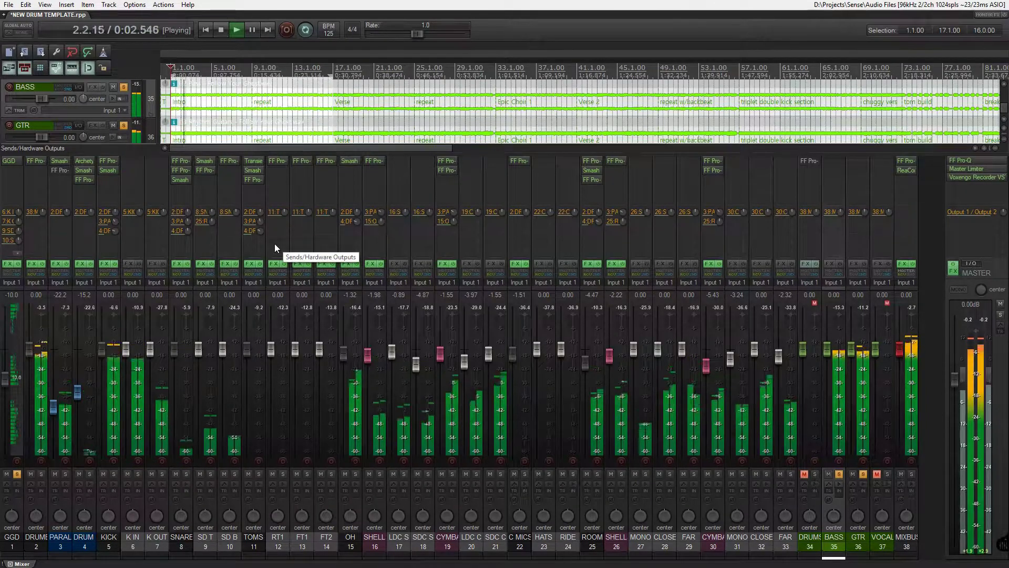
- Set the DRUM VERB volume to -10.8 dB during playback and check the mix from bar 17
{"action": "left_click_drag", "start_coordinate": [77, 392], "coordinate": [80, 384]}
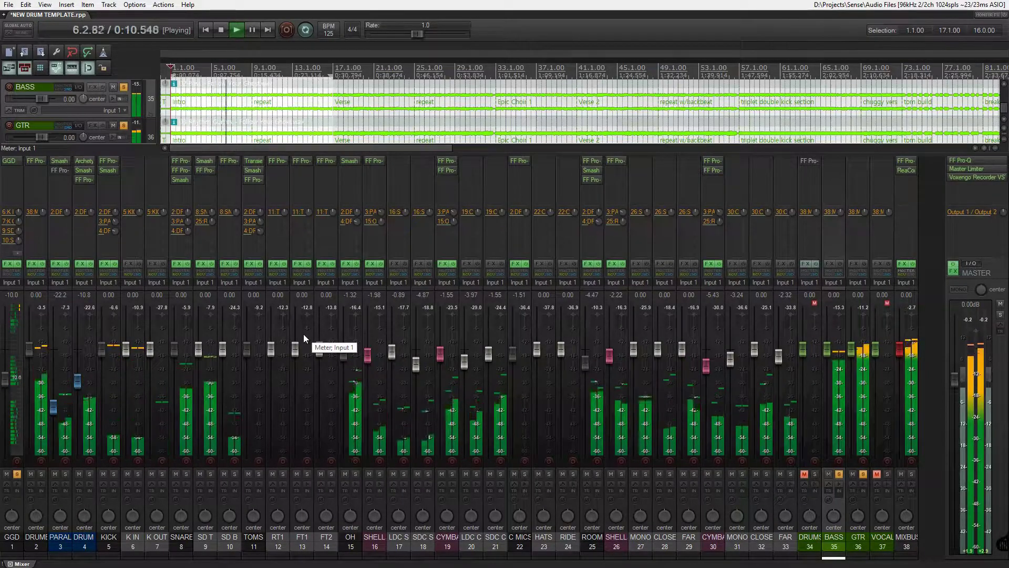
{"action": "left_click", "coordinate": [332, 70]}
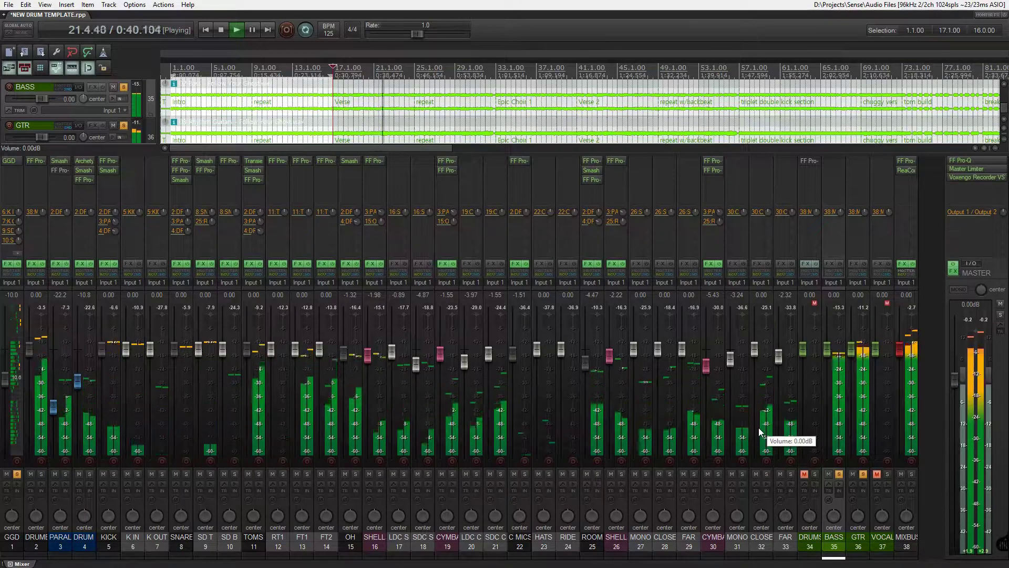
{"action": "key", "text": "space"}
- Mute PARALLEL COMP and DRUM VERB, and solo all tracks from DRUMBUS (2) through FAR (33)
{"action": "left_click", "coordinate": [779, 545]}
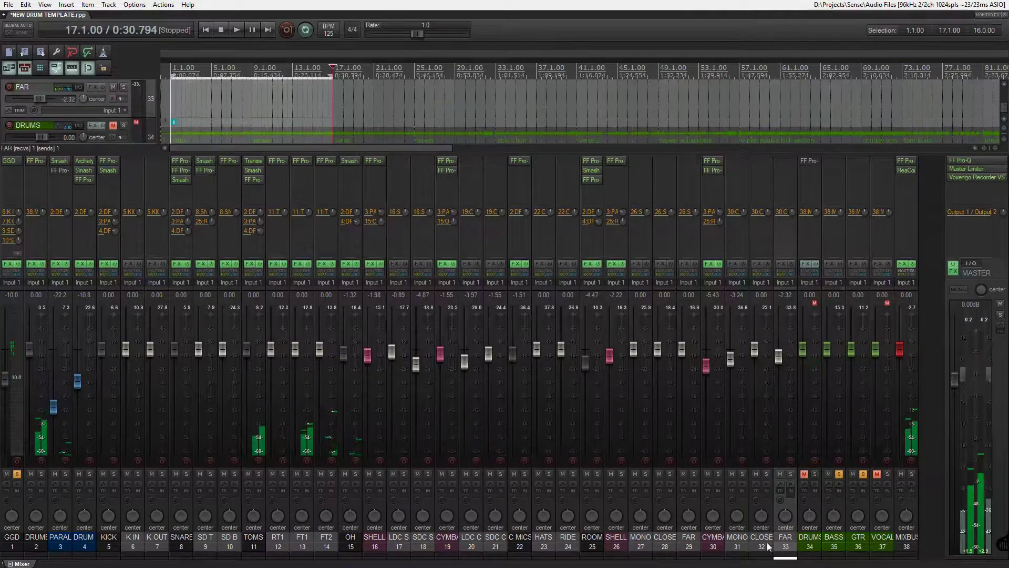
{"action": "left_click", "coordinate": [40, 541], "text": "shift"}
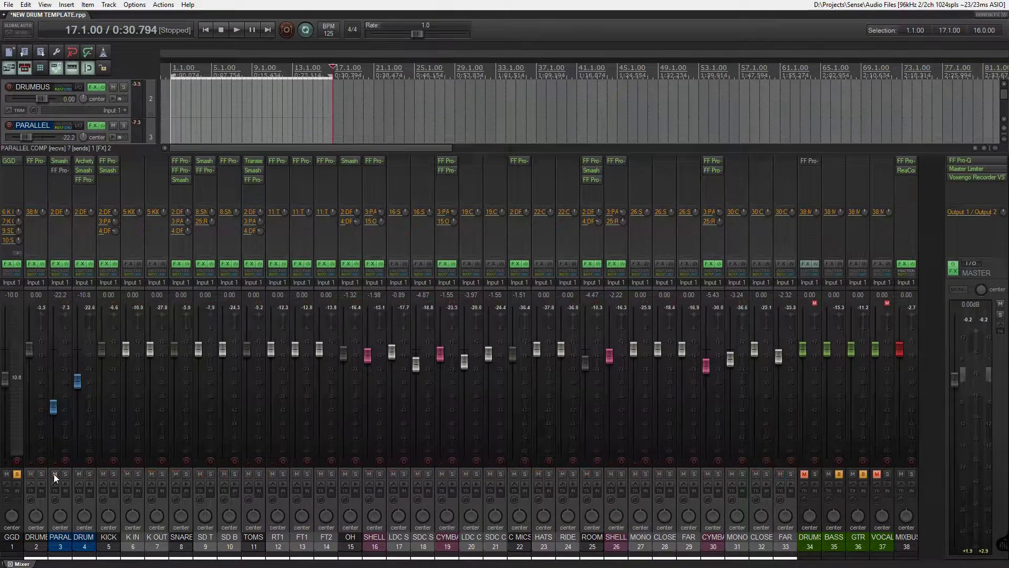
{"action": "left_click", "coordinate": [71, 538]}
{"action": "left_click", "coordinate": [80, 474]}
{"action": "left_click", "coordinate": [785, 537]}
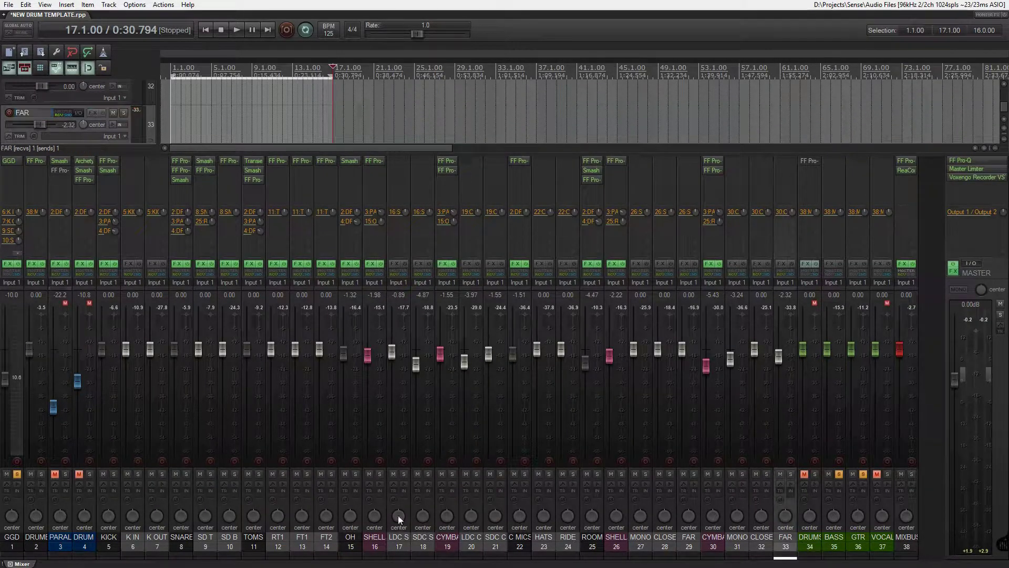
{"action": "left_click", "coordinate": [37, 546], "text": "shift"}
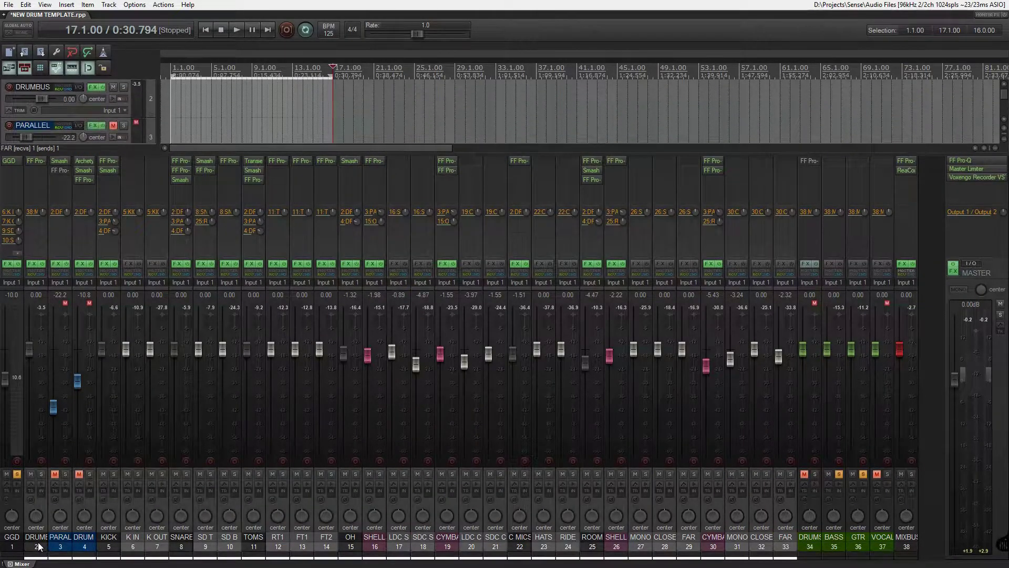
{"action": "left_click", "coordinate": [41, 475]}
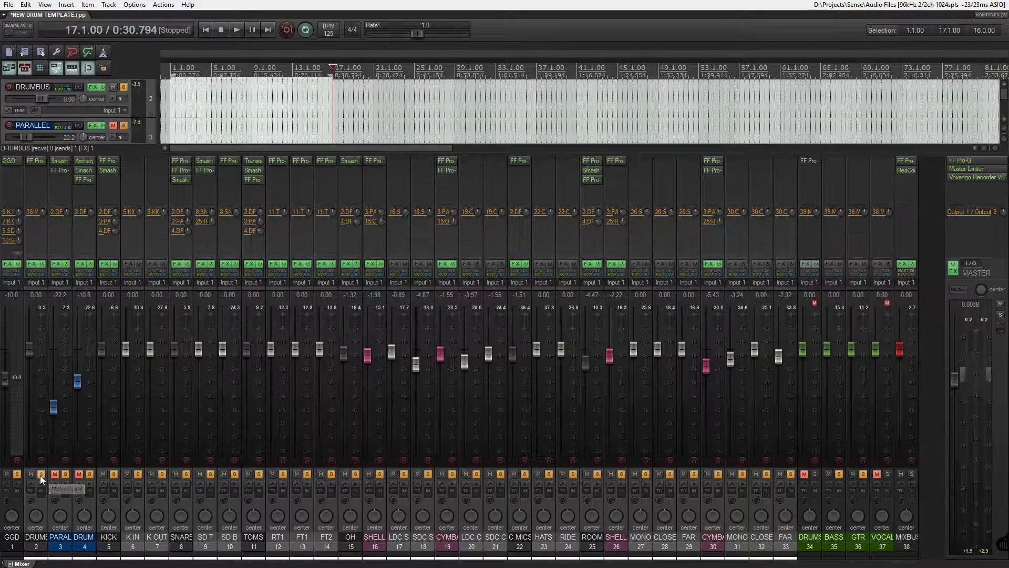
- Play from bar 17 and compare the soloed drum tracks with their effects chains bypassed and active
{"action": "key", "text": "space"}
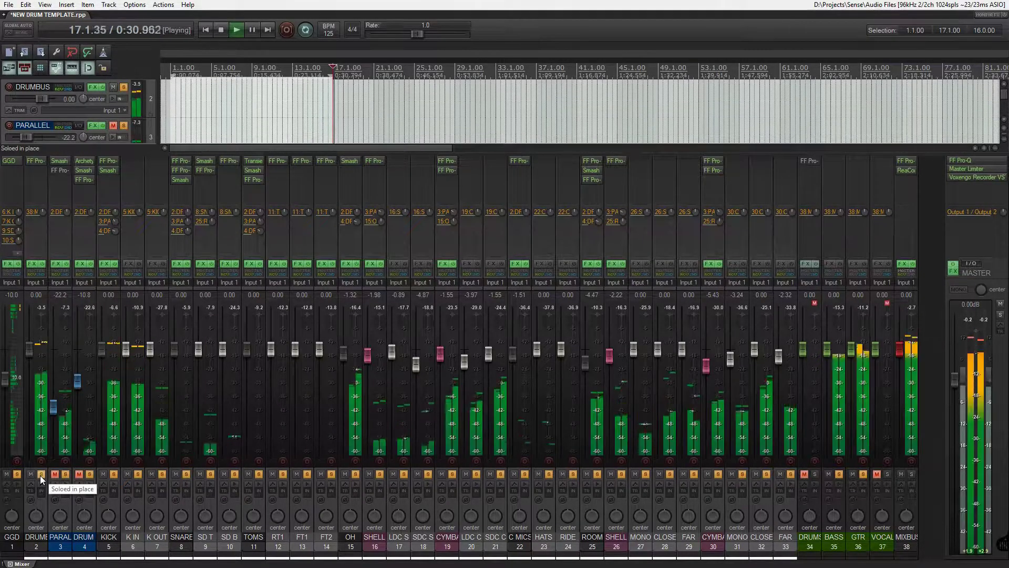
{"action": "left_click", "coordinate": [43, 266]}
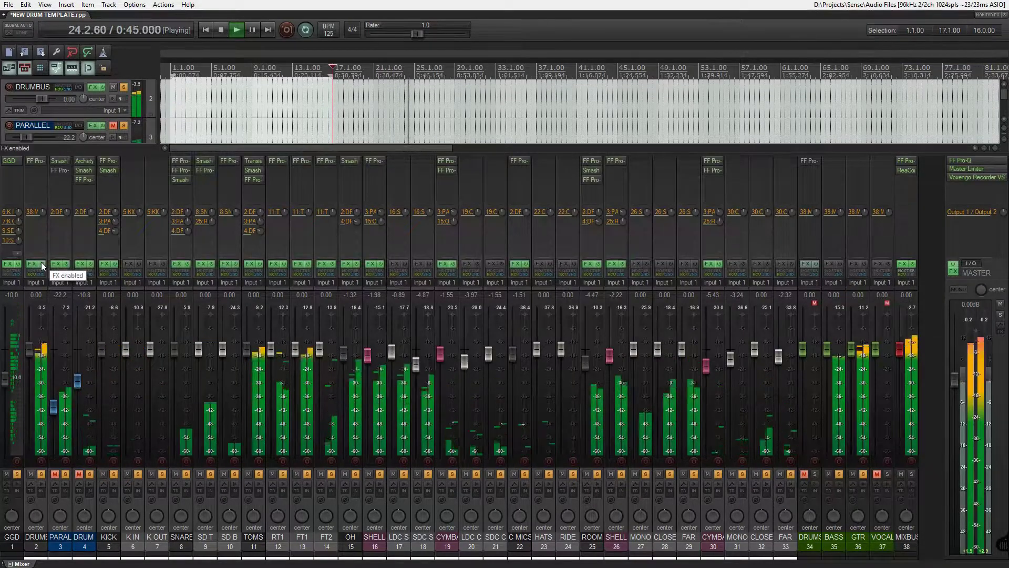
{"action": "left_click", "coordinate": [41, 262], "text": "ctrl"}
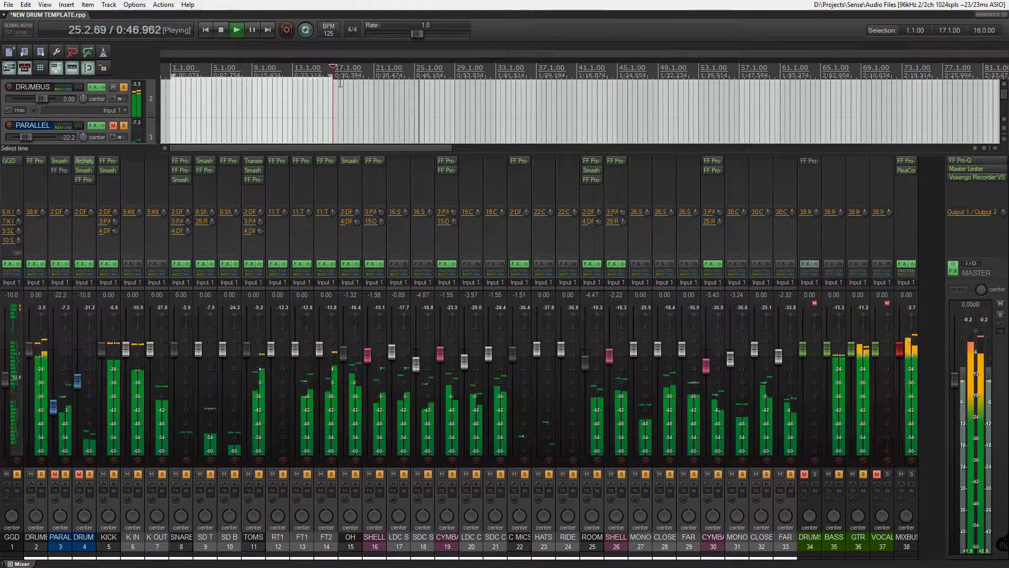
{"action": "key", "text": "space"}
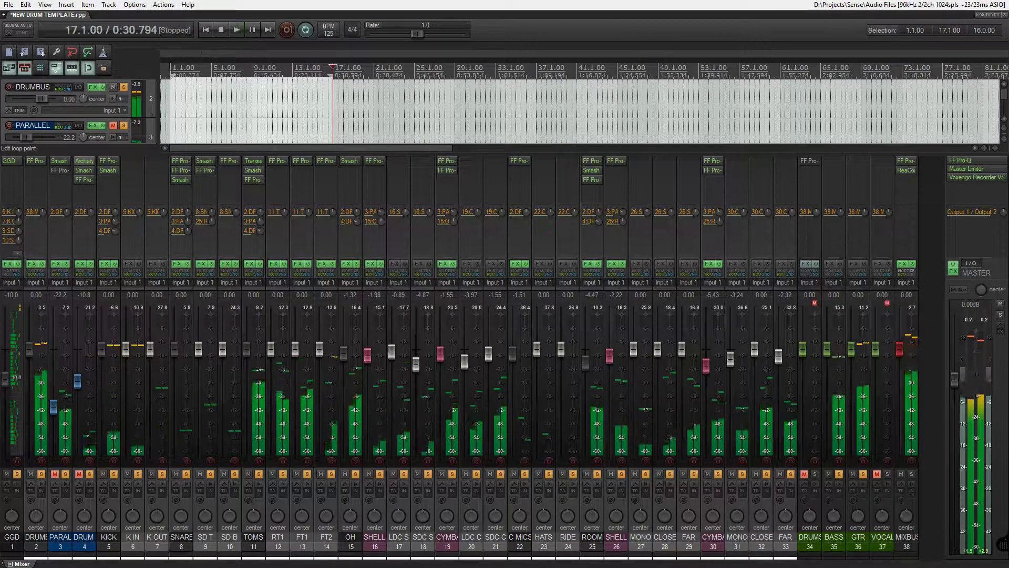
- Play from the start and compare the drum tracks with all their effects chains switched off and on
{"action": "key", "text": "space"}
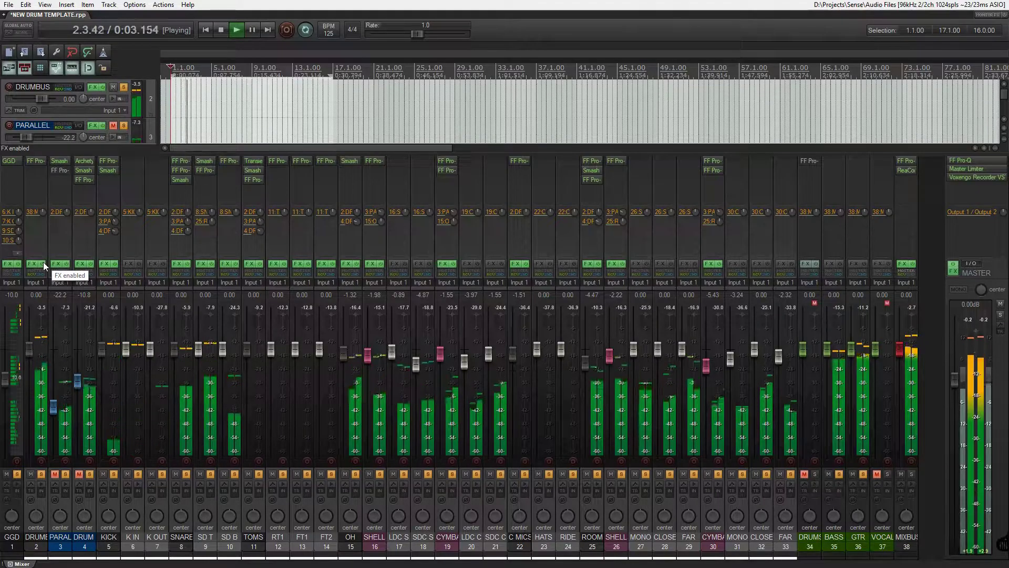
{"action": "left_click", "coordinate": [44, 262]}
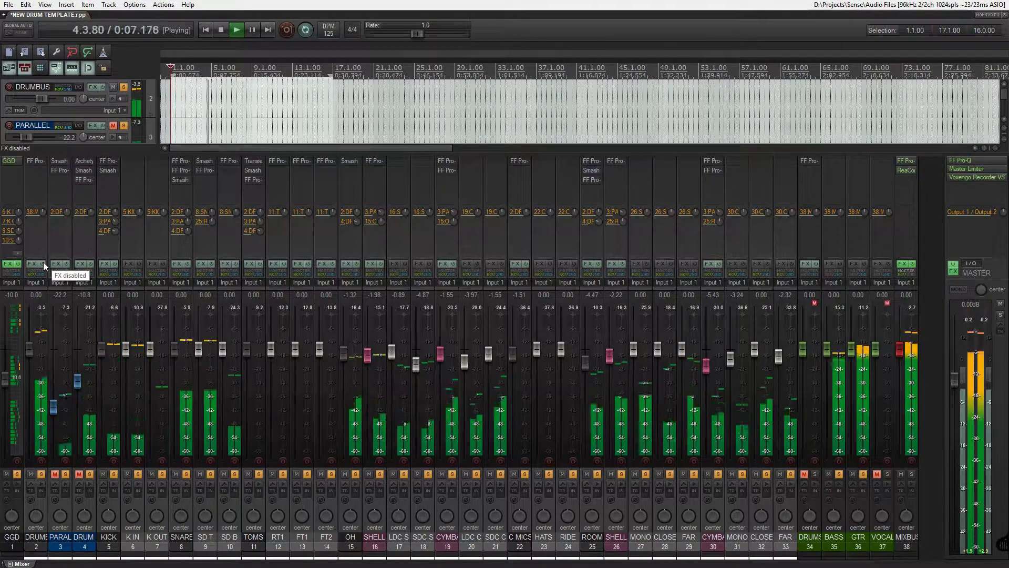
{"action": "left_click", "coordinate": [43, 261]}
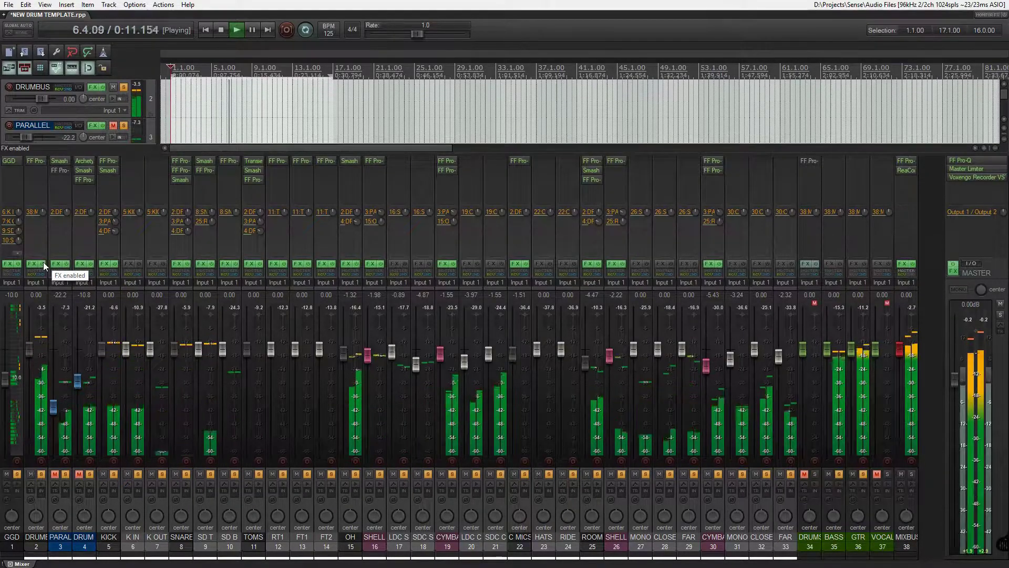
{"action": "key", "text": "space"}
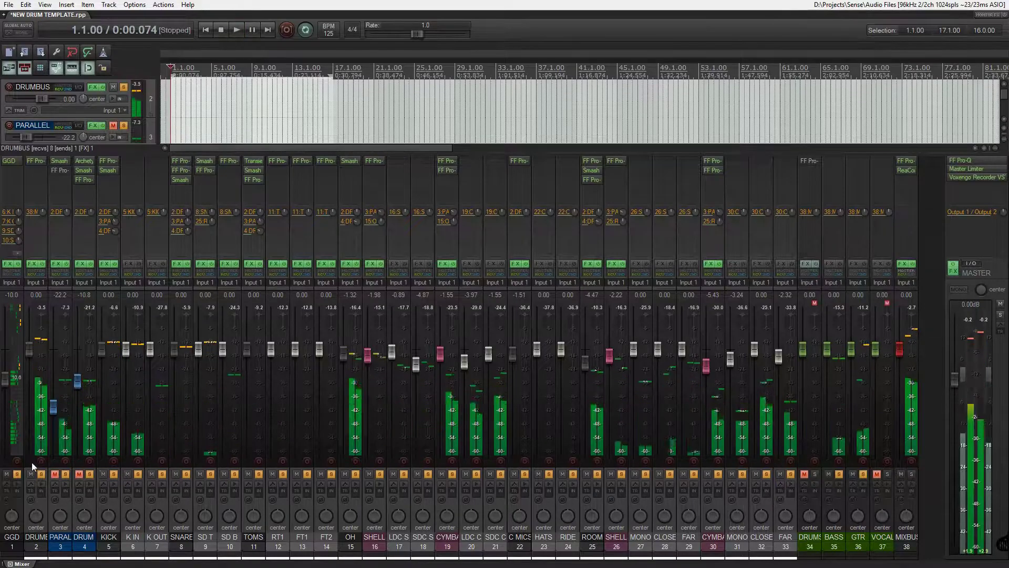
- Unmute PARALLEL COMP and DRUM VERB and clear the solo on all tracks
{"action": "left_click", "coordinate": [79, 475]}
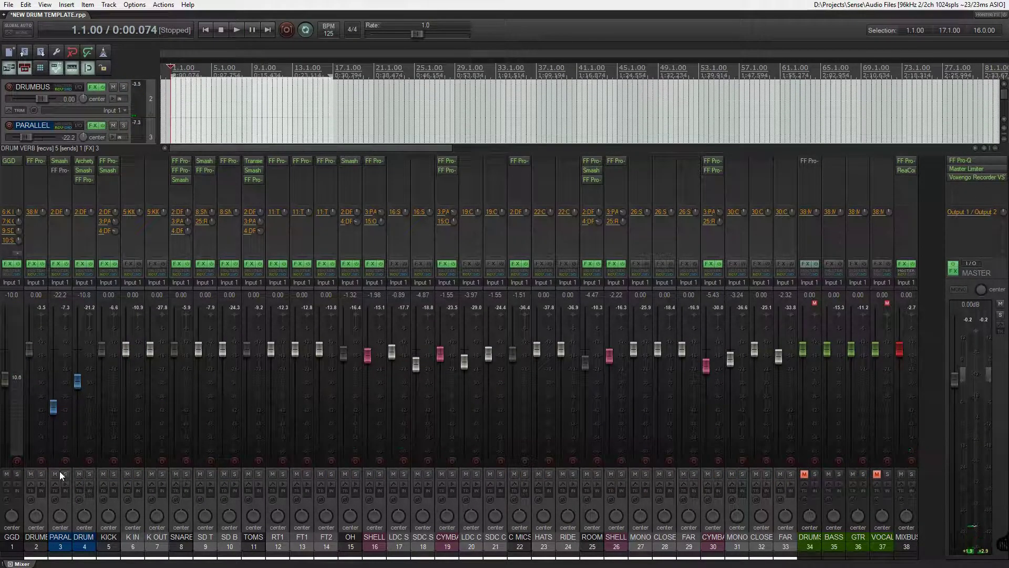
{"action": "left_click", "coordinate": [912, 461]}
{"action": "left_click", "coordinate": [911, 461]}
{"action": "left_click", "coordinate": [923, 453]}
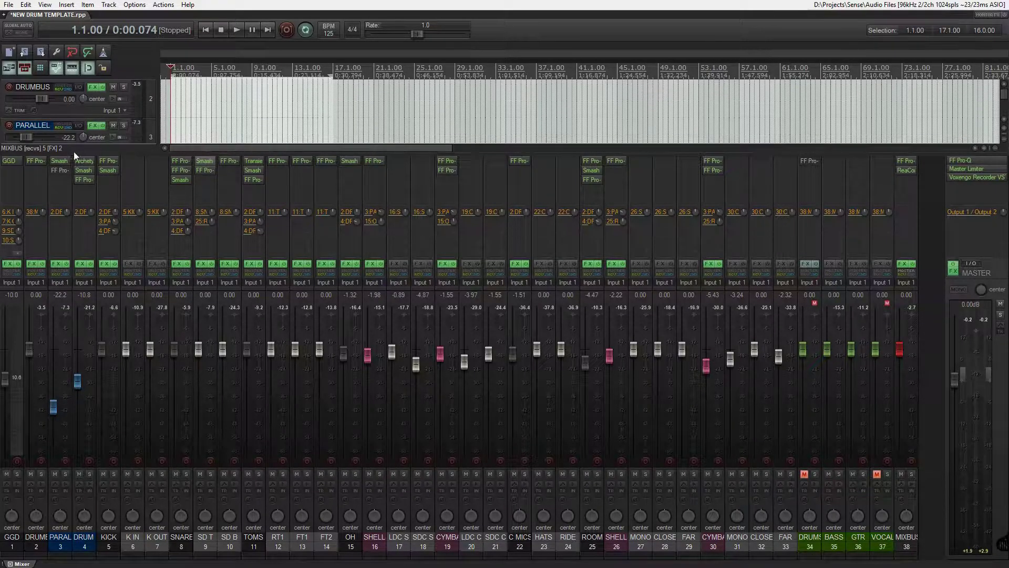
- Open the GGD instrument and examine the RF SHELLS output's channel configuration, leaving it unchanged
{"action": "left_click", "coordinate": [17, 160]}
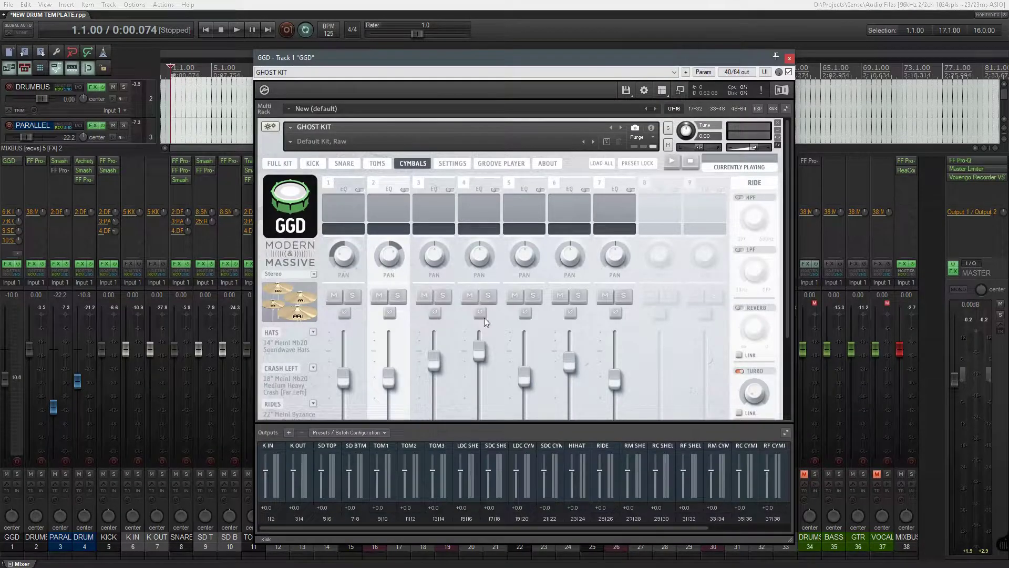
{"action": "scroll", "coordinate": [491, 350], "scroll_direction": "down", "scroll_amount": 2}
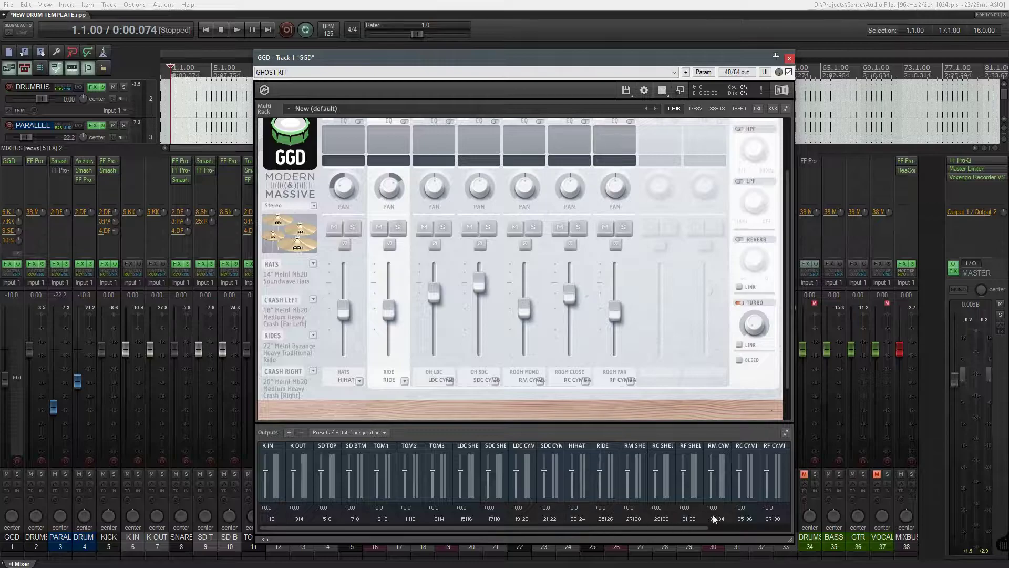
{"action": "left_click", "coordinate": [685, 518]}
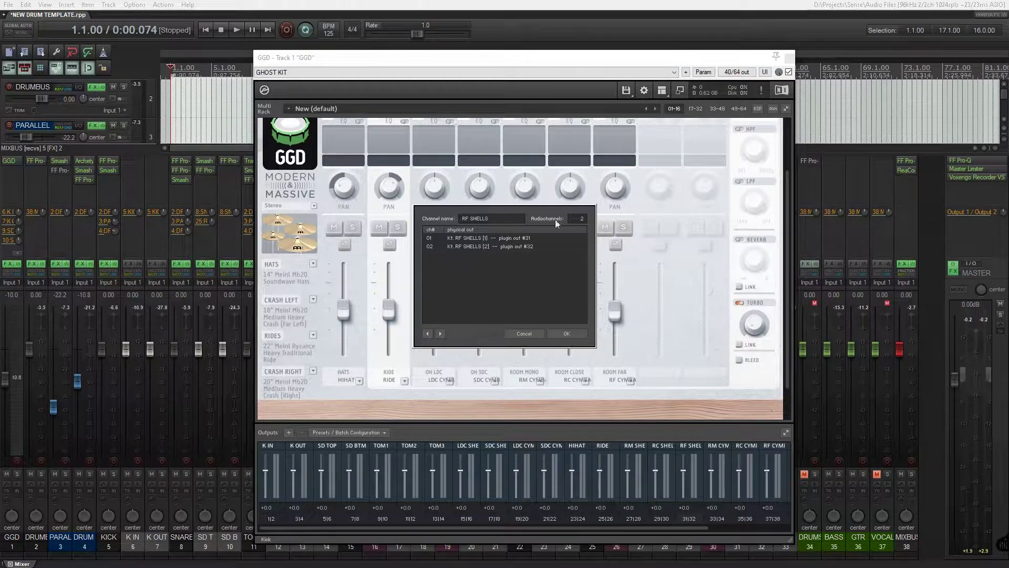
{"action": "left_click", "coordinate": [506, 235]}
{"action": "scroll", "coordinate": [552, 274], "scroll_direction": "down", "scroll_amount": 3}
{"action": "left_click", "coordinate": [459, 276]}
{"action": "left_click", "coordinate": [531, 333]}
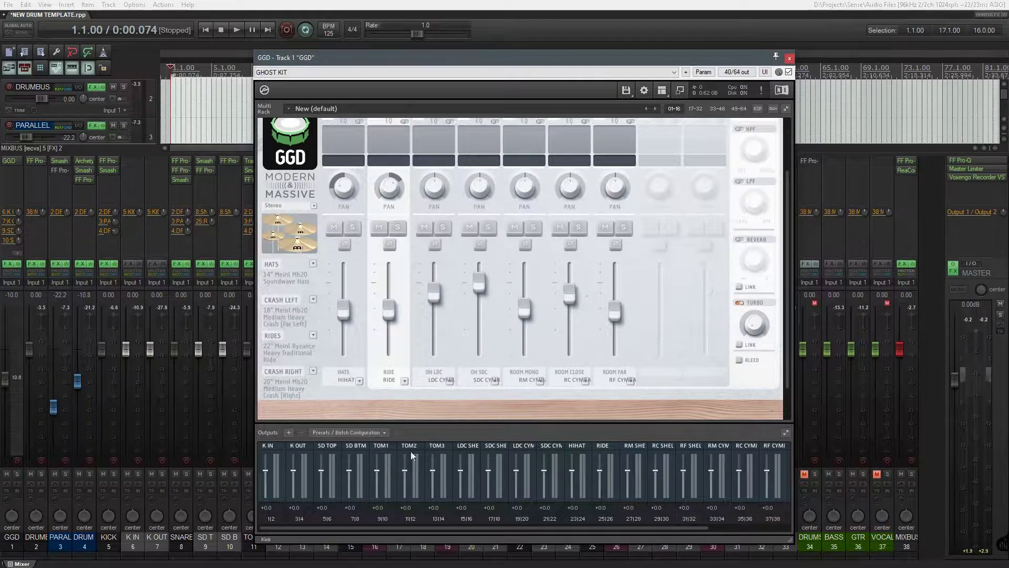
- Show the presets and batch configuration options for the instrument's outputs, and dismiss them
{"action": "left_click", "coordinate": [381, 435]}
{"action": "left_click", "coordinate": [502, 434]}
{"action": "scroll", "coordinate": [599, 212], "scroll_direction": "up", "scroll_amount": 2}
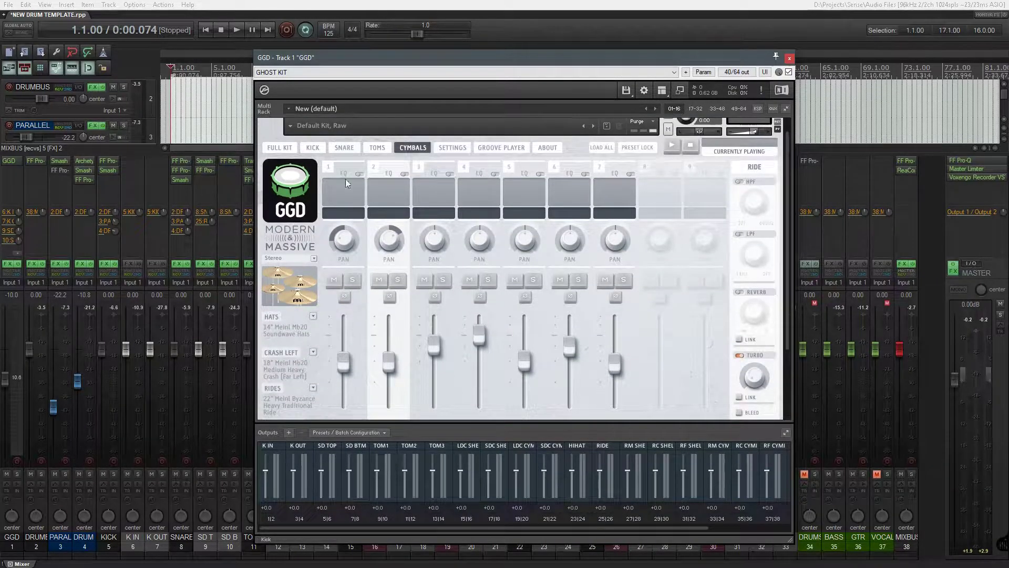
- View the kick drum's mixer page in GGD and return to the full kit overview
{"action": "left_click", "coordinate": [312, 147]}
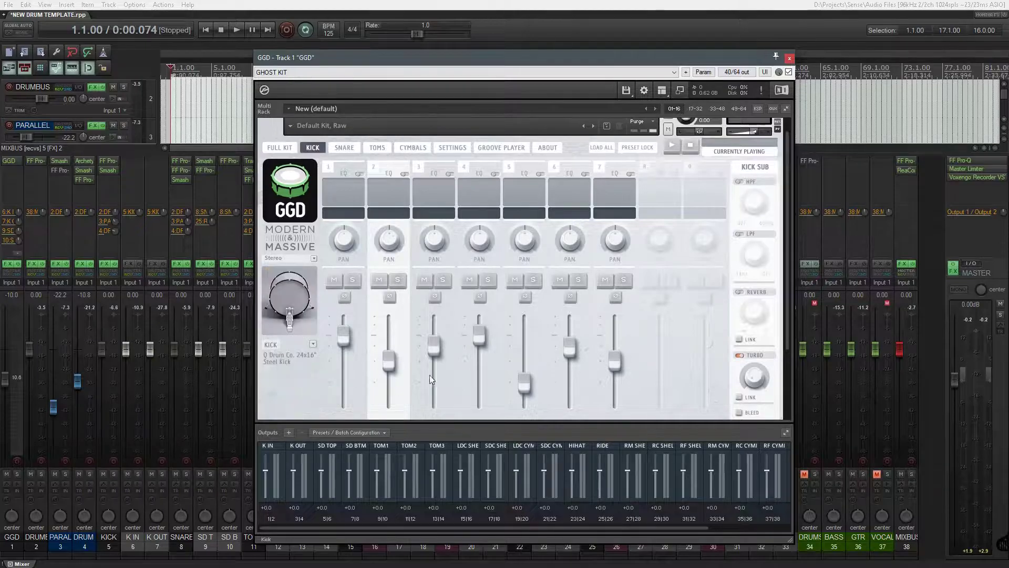
{"action": "left_click", "coordinate": [272, 149]}
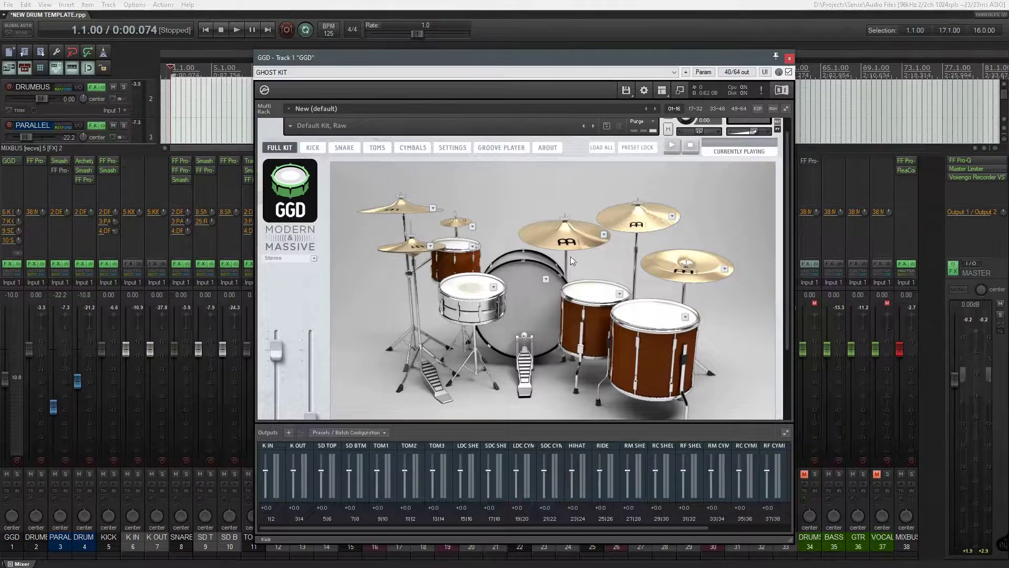
{"action": "scroll", "coordinate": [570, 261], "scroll_direction": "up", "scroll_amount": 1}
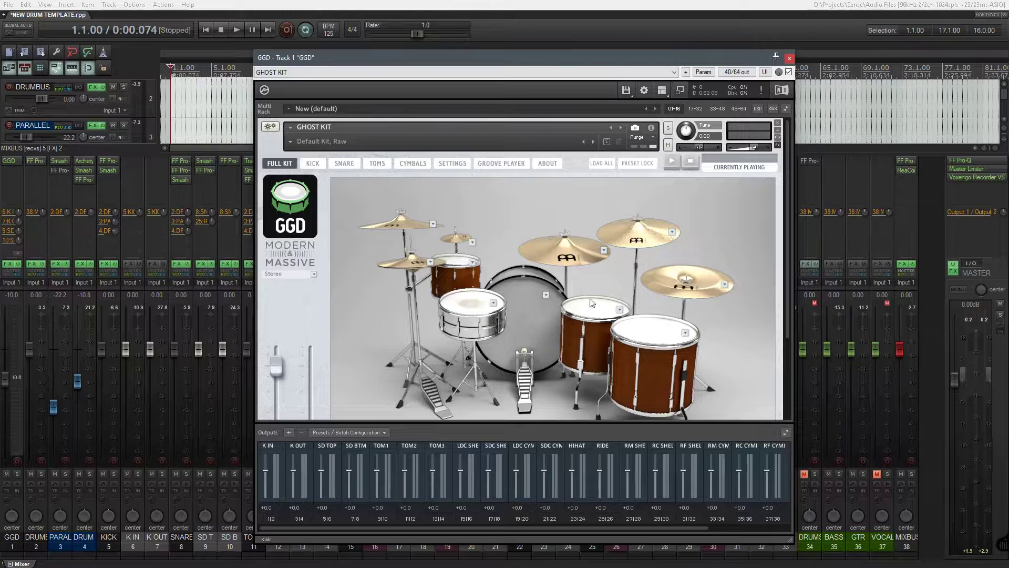
- Close the GGD instrument window and save the drum template project
{"action": "left_click", "coordinate": [790, 59]}
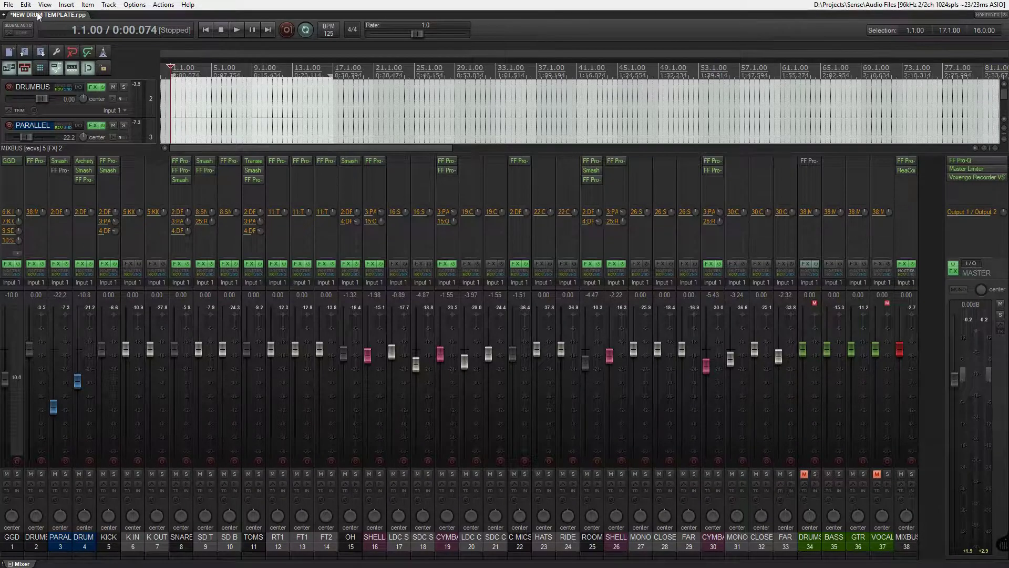
{"action": "left_click", "coordinate": [9, 5]}
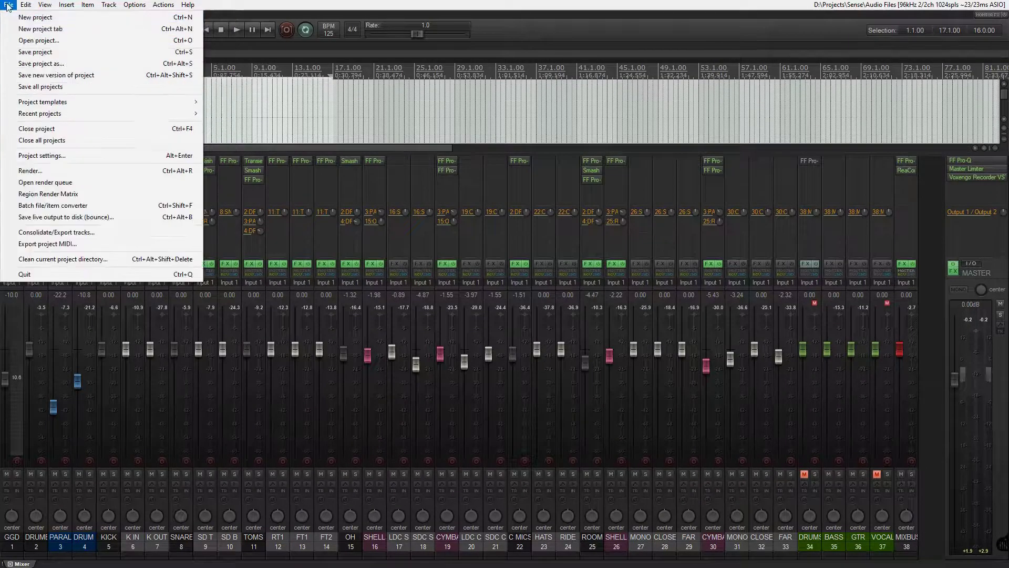
{"action": "left_click", "coordinate": [23, 52]}
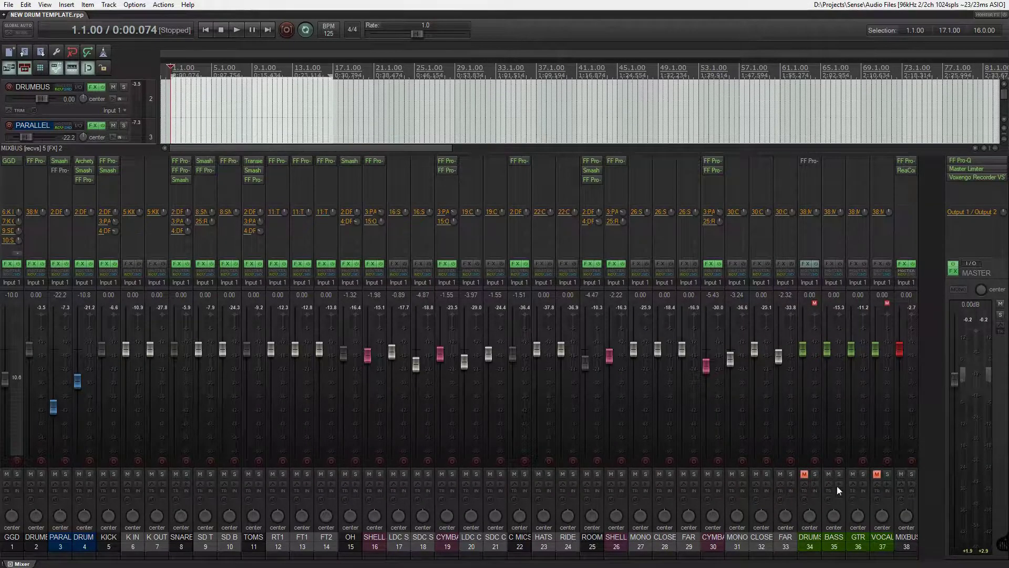
- View the MIXBUS track's Pro-Q EQ and go through the DRUMBUS, GTR and VOCAL tracks that feed the MIXBUS
{"action": "left_click", "coordinate": [911, 548]}
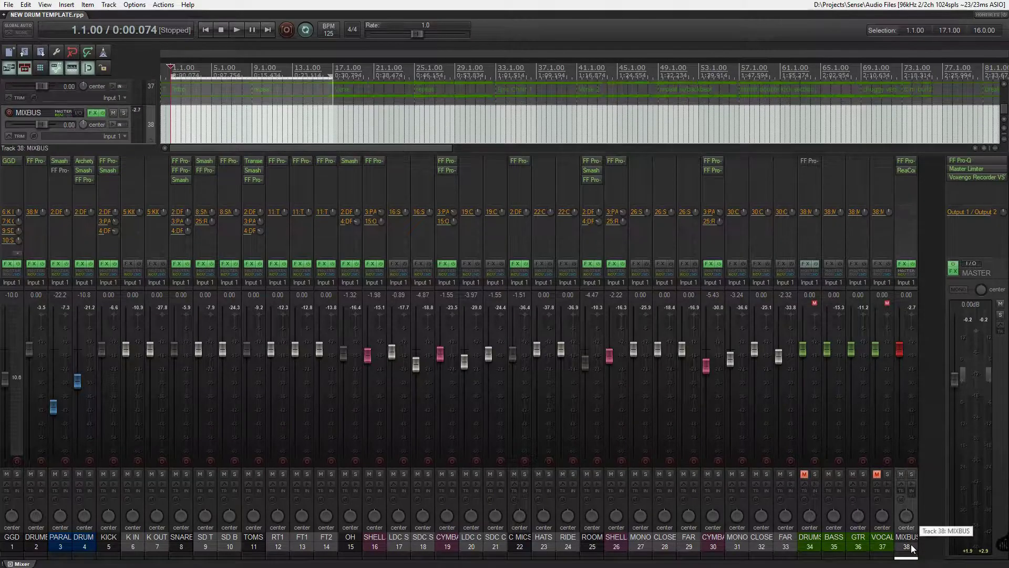
{"action": "left_click", "coordinate": [909, 162]}
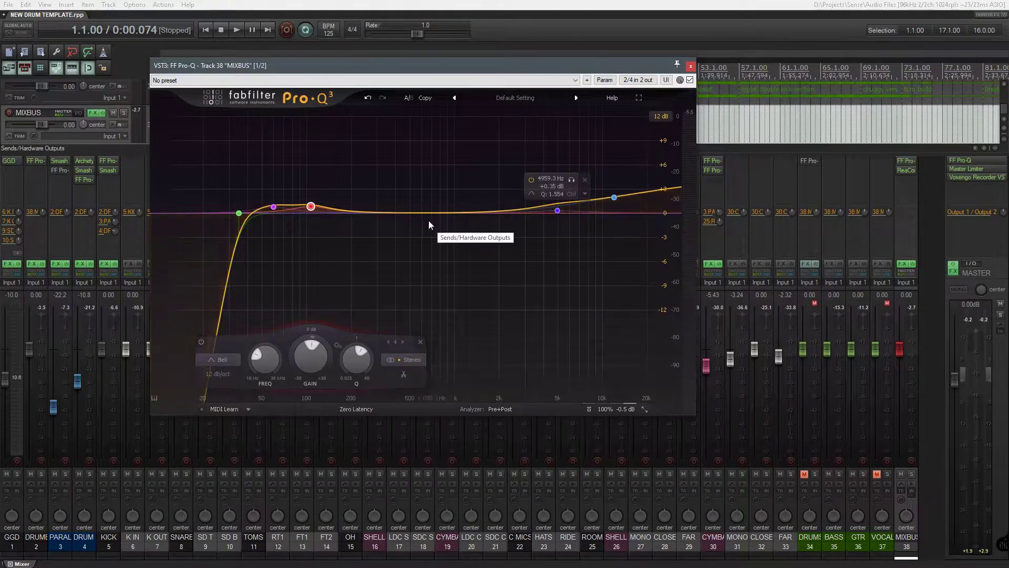
{"action": "left_click", "coordinate": [917, 545]}
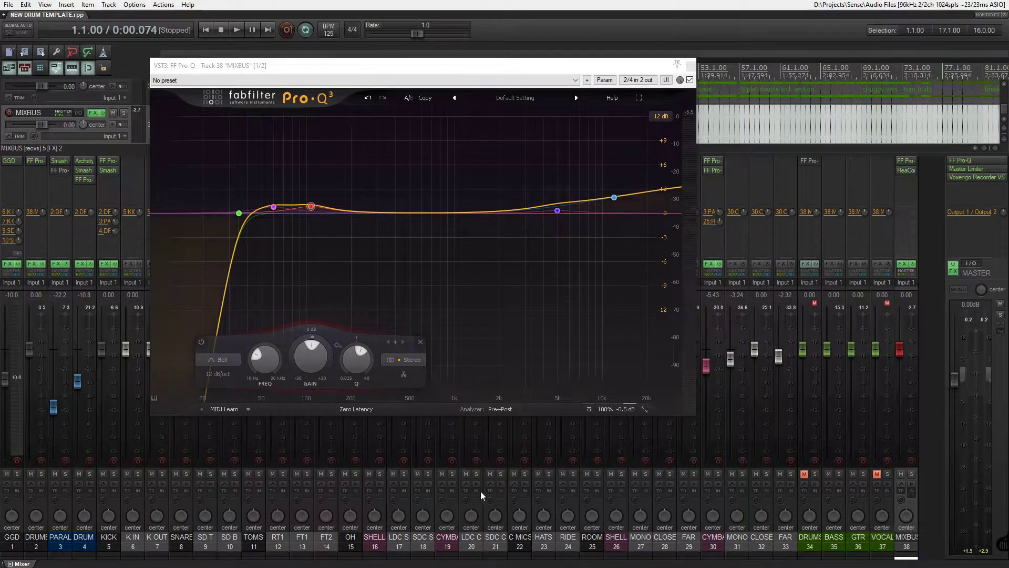
{"action": "left_click", "coordinate": [30, 545]}
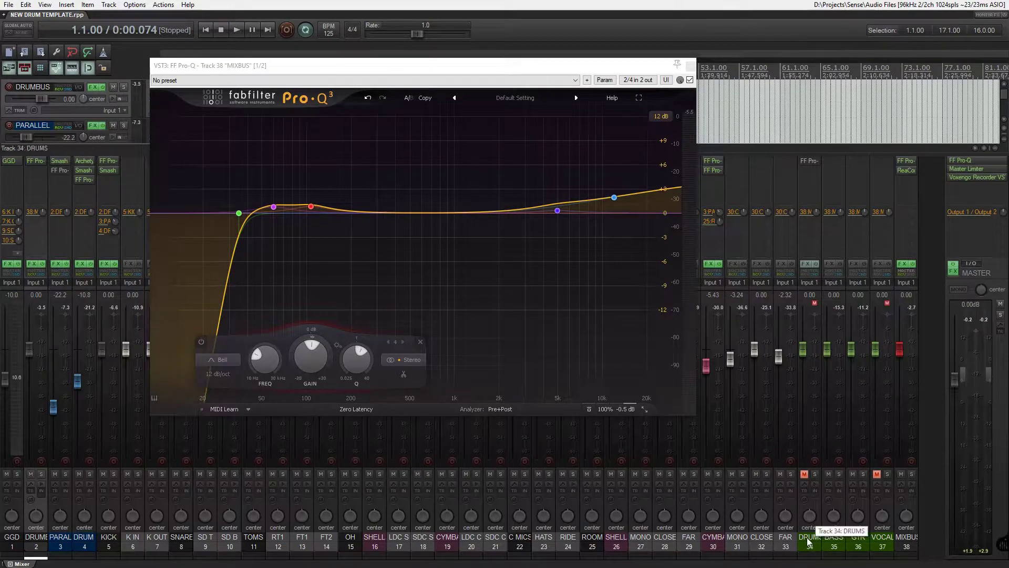
{"action": "left_click", "coordinate": [830, 546]}
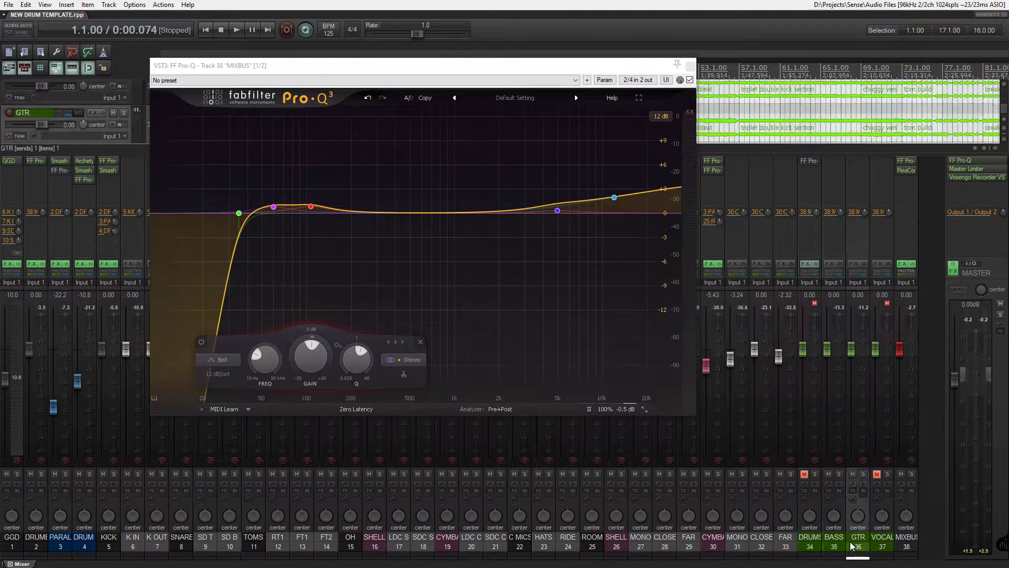
{"action": "left_click", "coordinate": [883, 546]}
{"action": "left_click", "coordinate": [906, 541]}
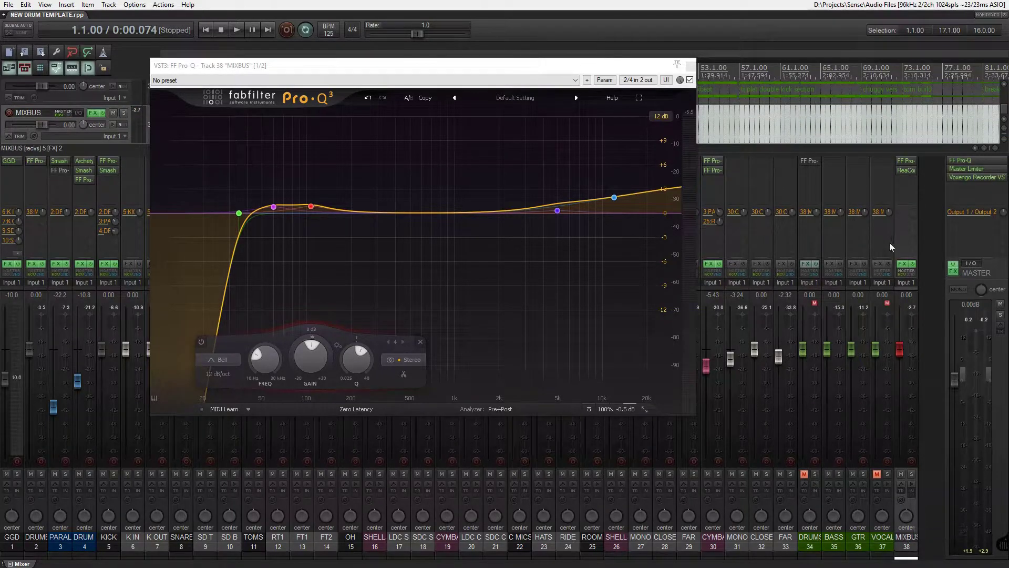
{"action": "mouse_move", "coordinate": [900, 275]}
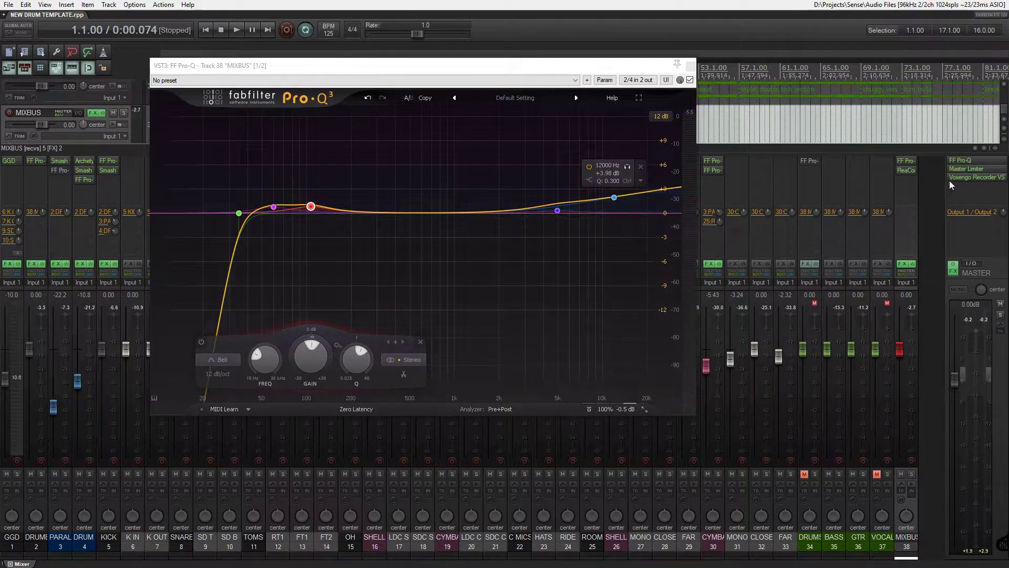
- Close the MIXBUS EQ, open the master track's Pro-Q, and briefly play the mix to examine its spectrum
{"action": "left_click", "coordinate": [964, 161]}
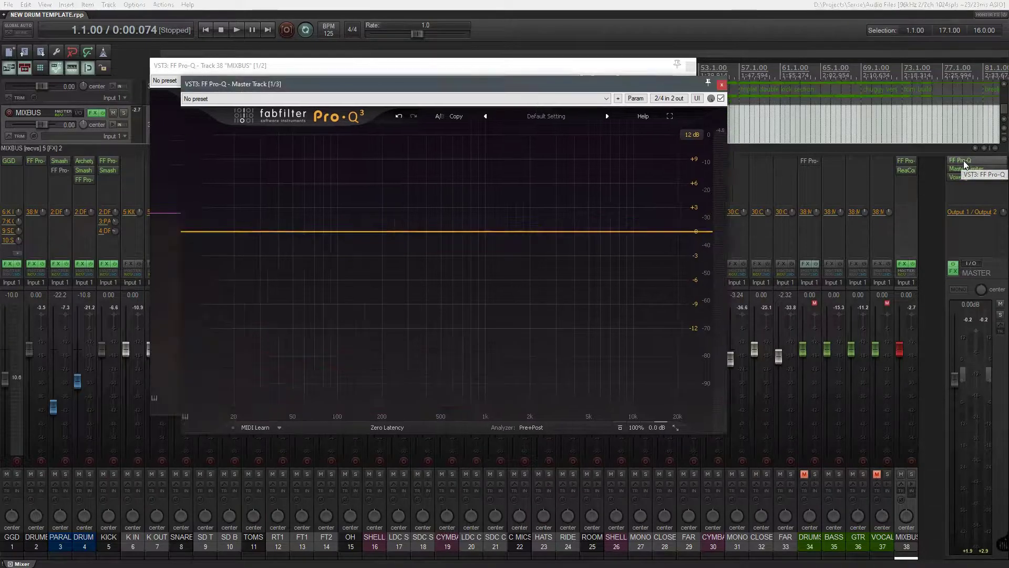
{"action": "left_click", "coordinate": [722, 85]}
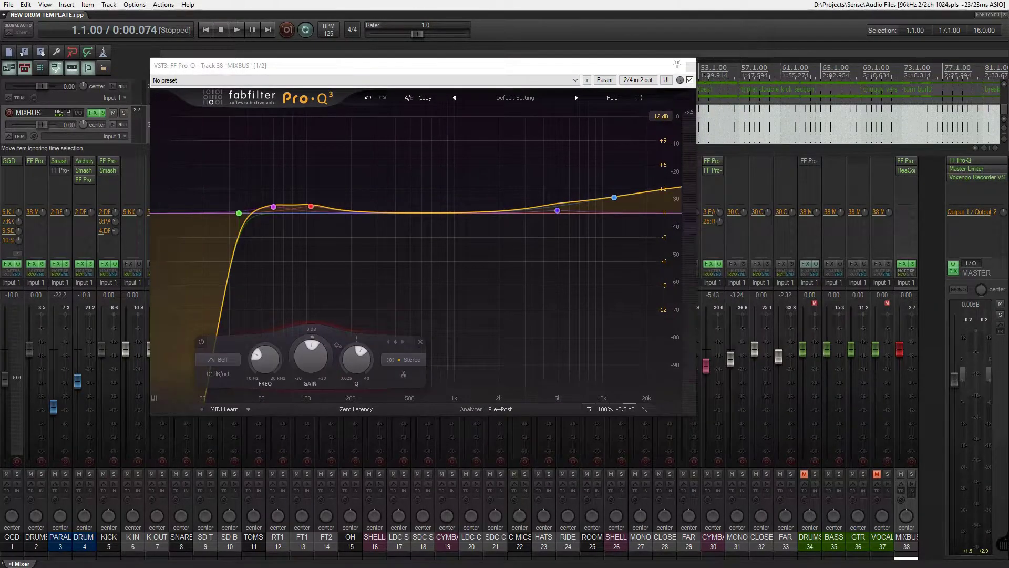
{"action": "left_click", "coordinate": [691, 66]}
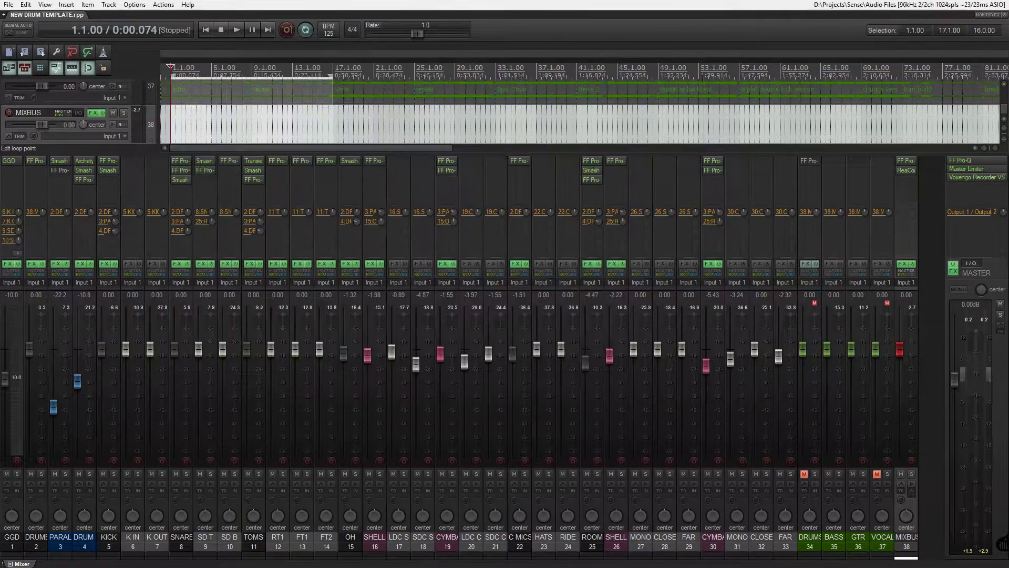
{"action": "left_click", "coordinate": [973, 161]}
{"action": "key", "text": "space"}
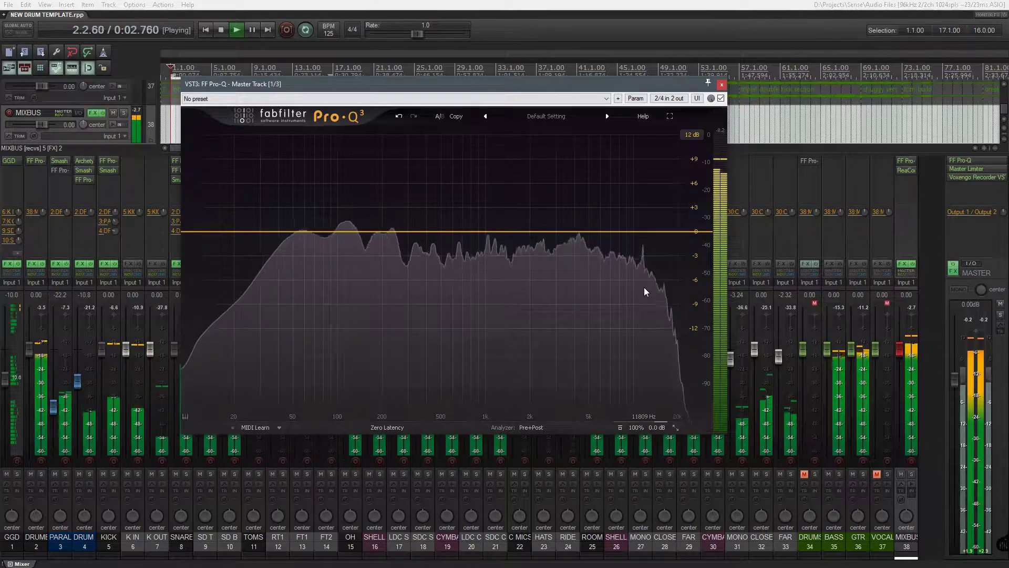
{"action": "key", "text": "space"}
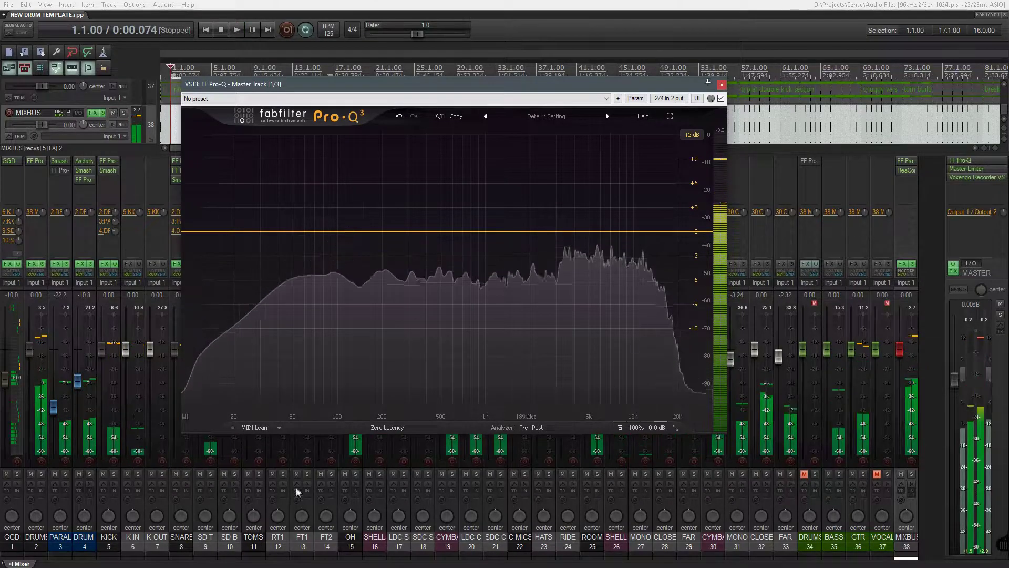
- Solo DRUMBUS, mute the BASS and GTR tracks, and briefly play back the drums alone
{"action": "left_click", "coordinate": [17, 474]}
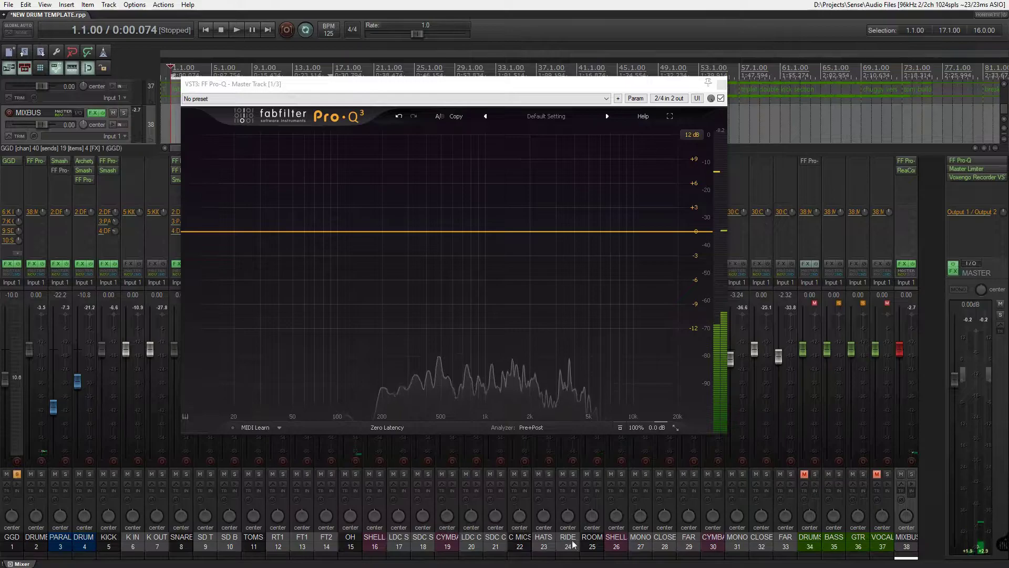
{"action": "left_click", "coordinate": [42, 474]}
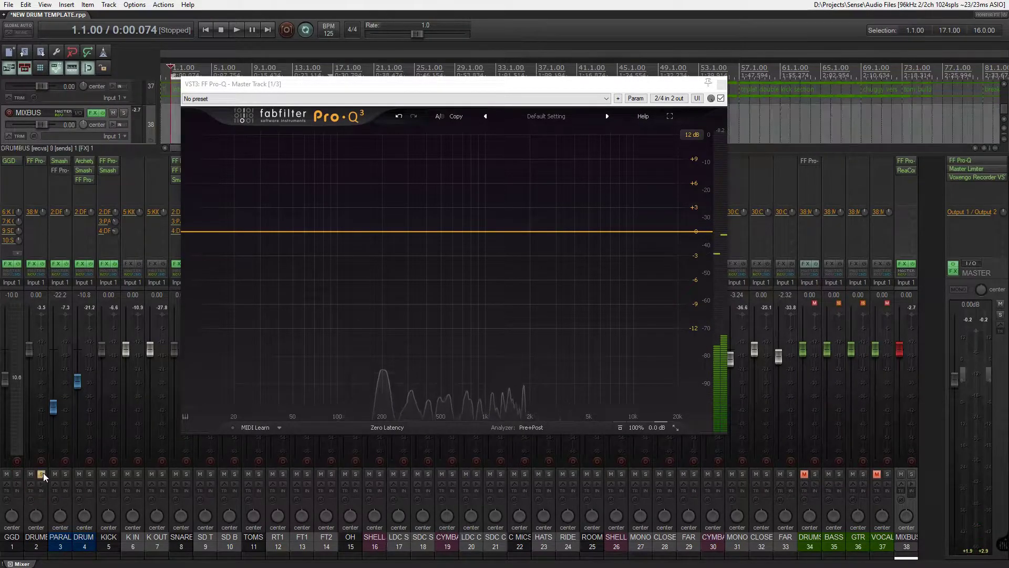
{"action": "left_click", "coordinate": [852, 474]}
{"action": "key", "text": "space"}
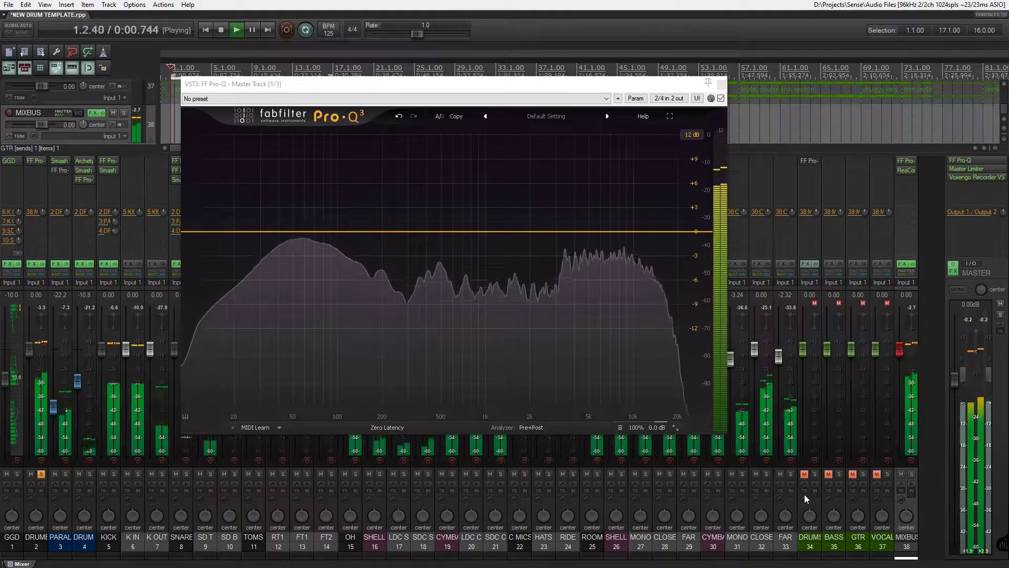
{"action": "key", "text": "space"}
- Look through the master EQ analyzer's external spectrum sources and enable the DRUMS reference track's effects
{"action": "left_click", "coordinate": [531, 427]}
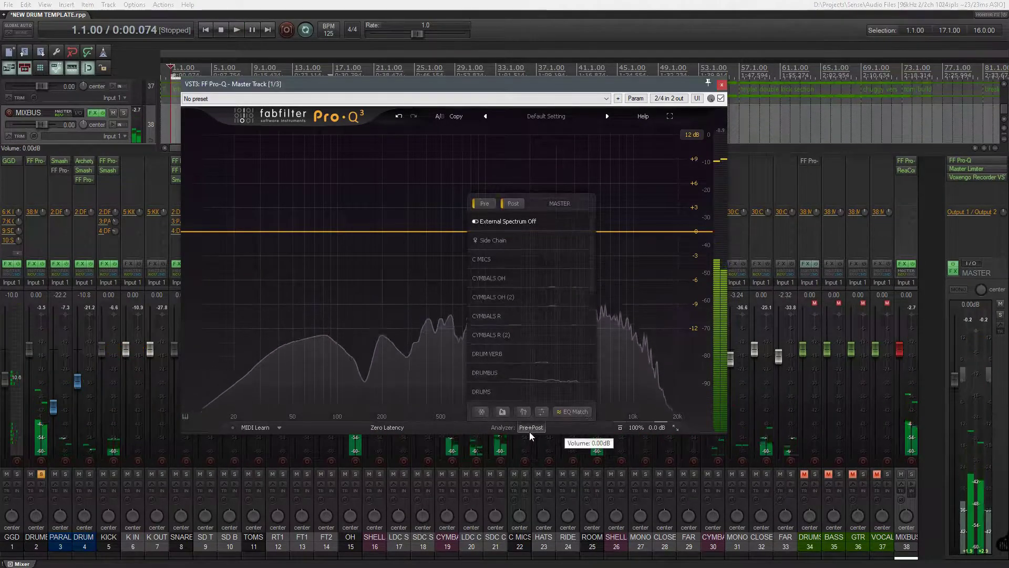
{"action": "scroll", "coordinate": [505, 321], "scroll_direction": "down", "scroll_amount": 3}
{"action": "scroll", "coordinate": [501, 338], "scroll_direction": "down", "scroll_amount": 3}
{"action": "scroll", "coordinate": [504, 347], "scroll_direction": "up", "scroll_amount": 6}
{"action": "scroll", "coordinate": [534, 359], "scroll_direction": "down", "scroll_amount": 5}
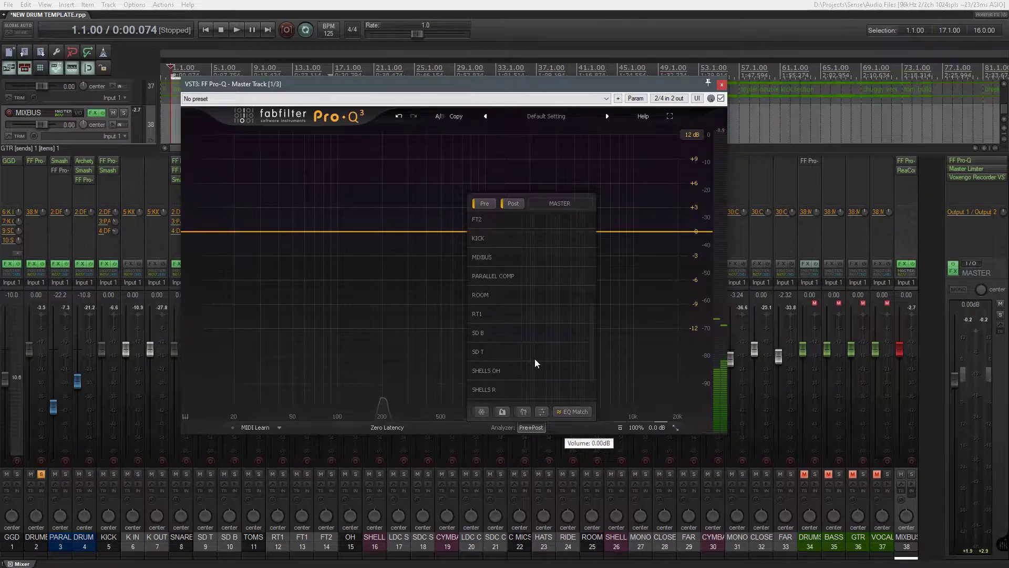
{"action": "scroll", "coordinate": [535, 359], "scroll_direction": "up", "scroll_amount": 1}
{"action": "left_click", "coordinate": [939, 381]}
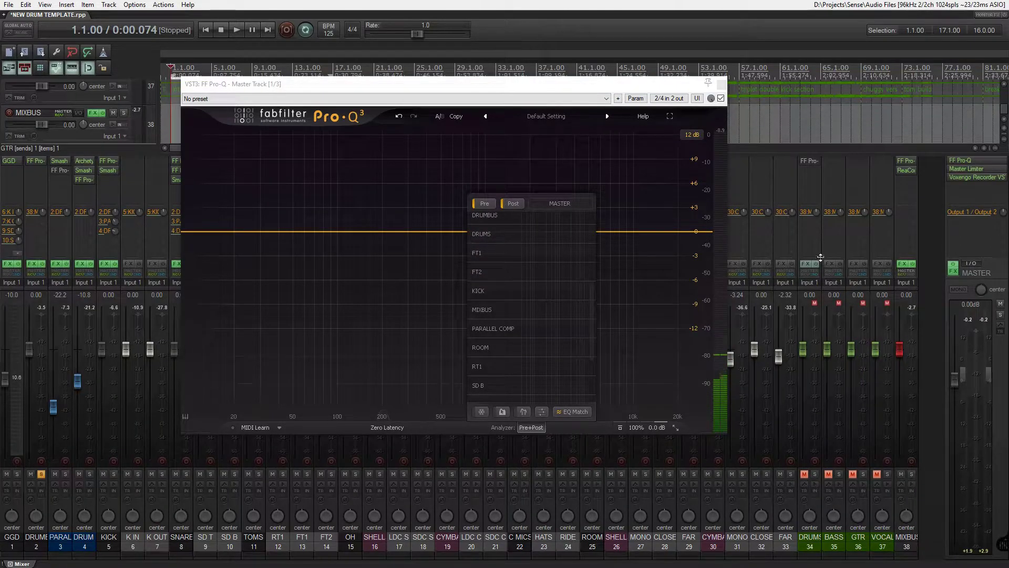
- Choose DRUMS as the master EQ analyzer's external spectrum and turn off the Pre spectrum
{"action": "scroll", "coordinate": [543, 339], "scroll_direction": "down", "scroll_amount": 5}
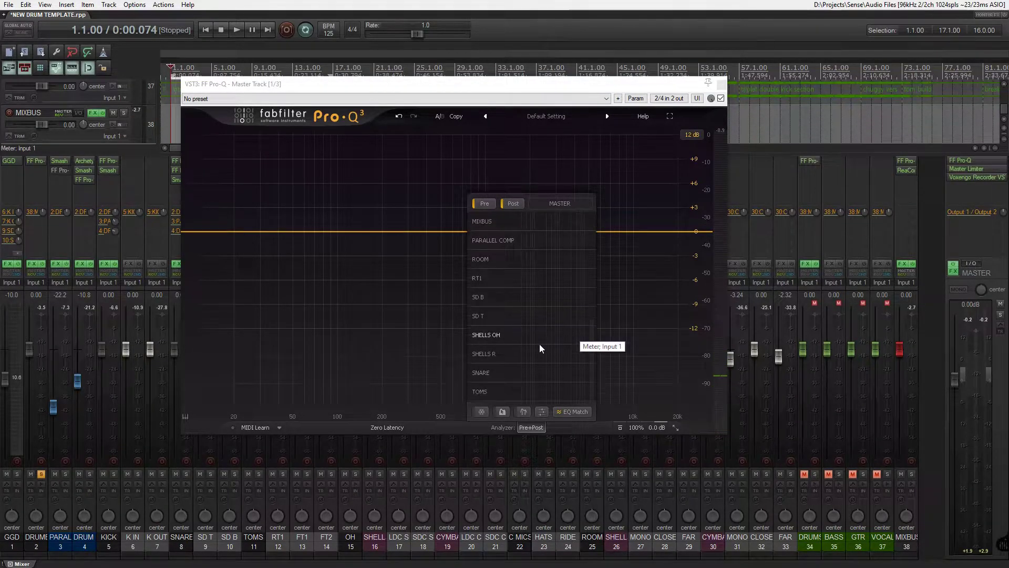
{"action": "scroll", "coordinate": [542, 340], "scroll_direction": "up", "scroll_amount": 3}
{"action": "scroll", "coordinate": [542, 340], "scroll_direction": "up", "scroll_amount": 5}
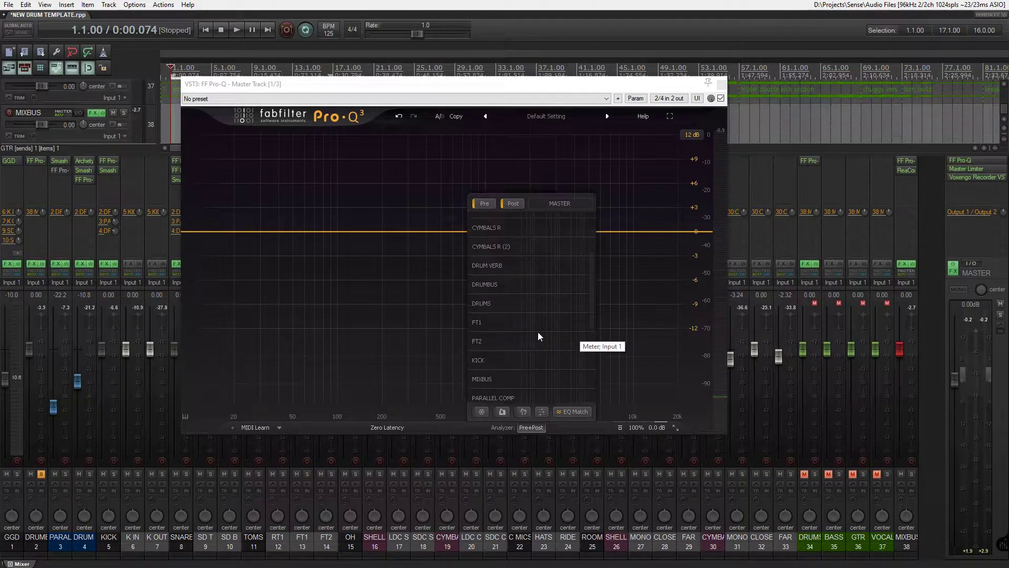
{"action": "left_click", "coordinate": [529, 304]}
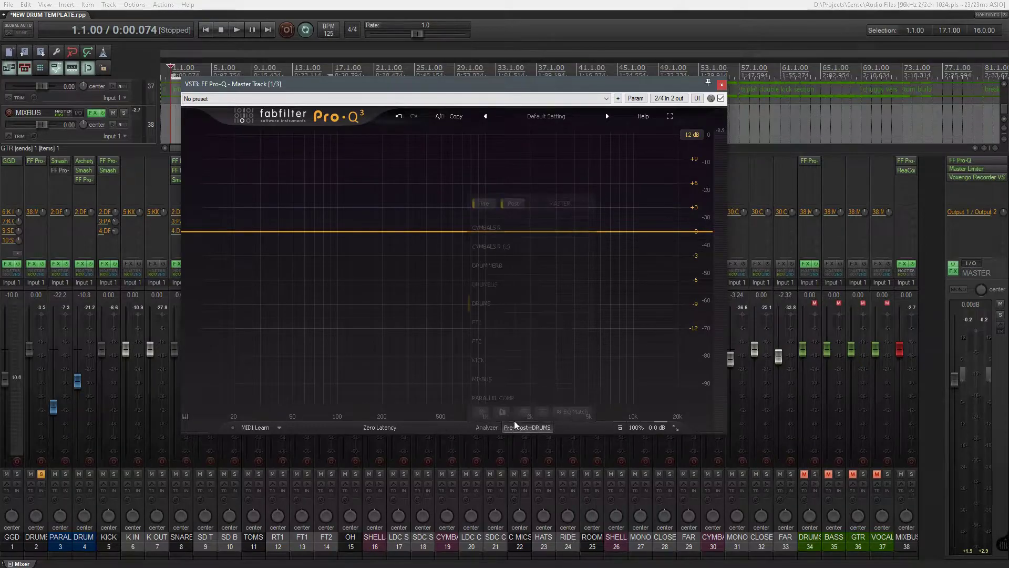
{"action": "left_click", "coordinate": [493, 205]}
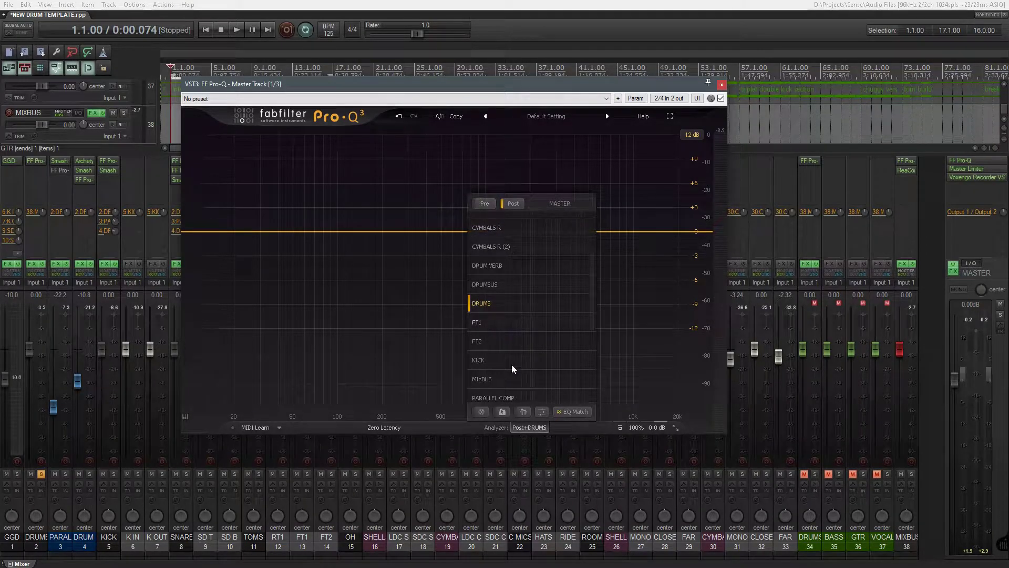
{"action": "left_click", "coordinate": [530, 426]}
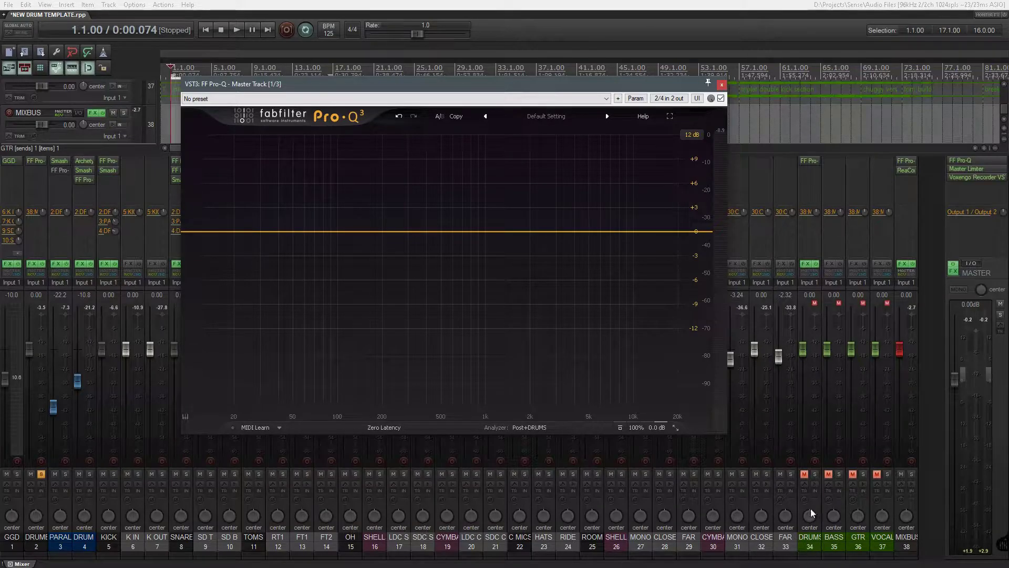
- Point out the DRUMS and DRUMBUS tracks being compared and briefly play back to view the spectrum
{"action": "left_click", "coordinate": [819, 544]}
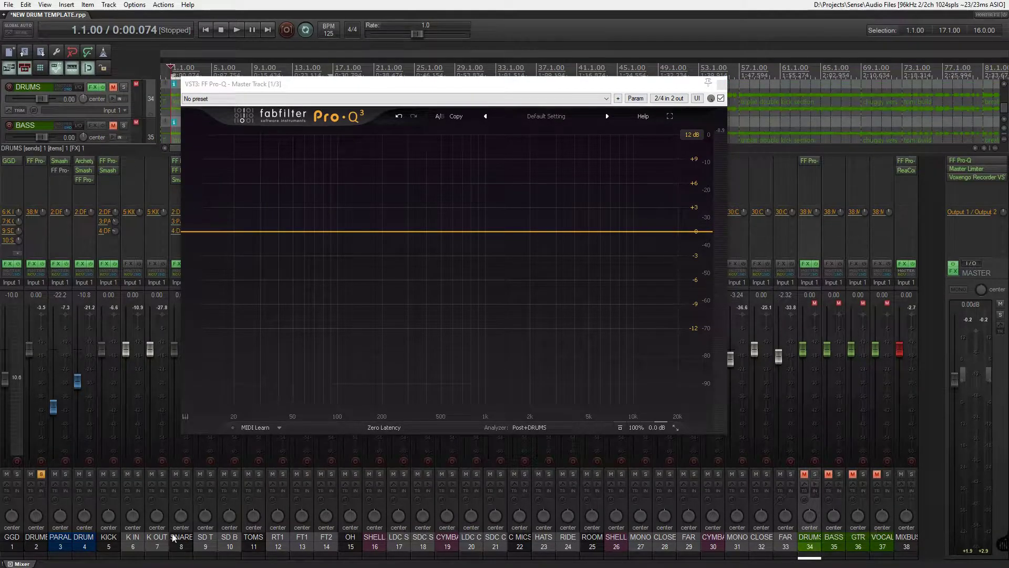
{"action": "left_click", "coordinate": [32, 545]}
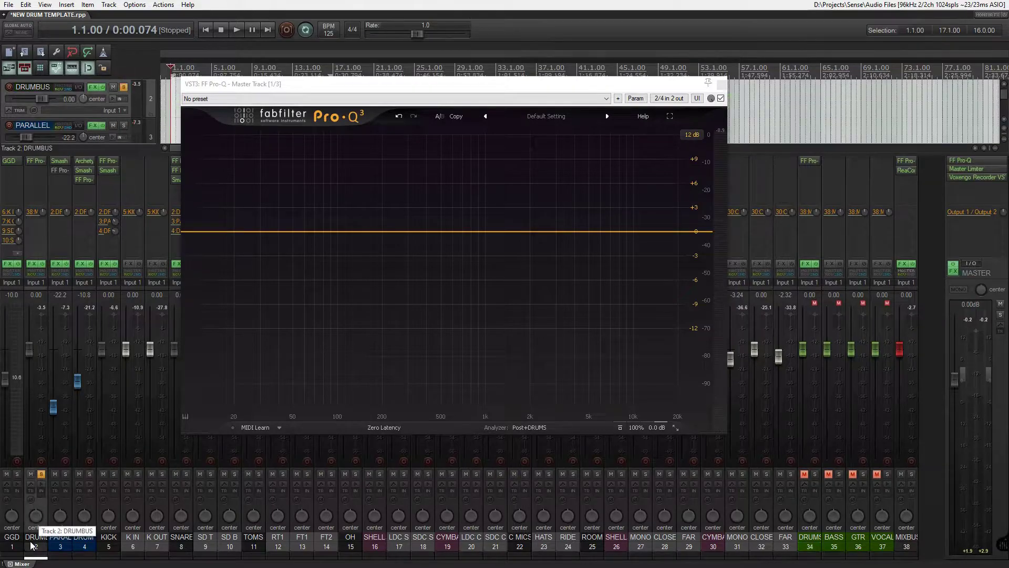
{"action": "key", "text": "space"}
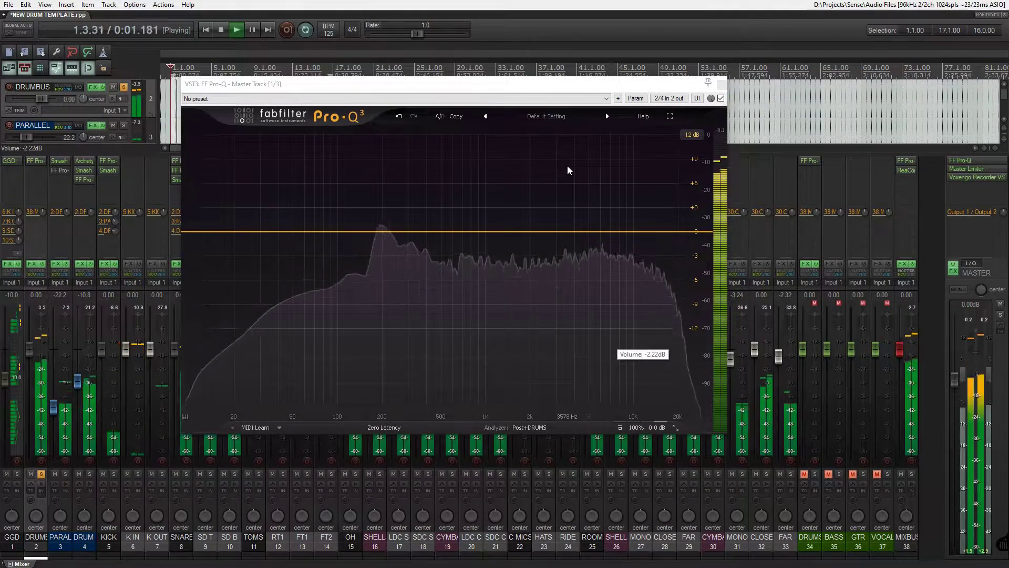
{"action": "key", "text": "space"}
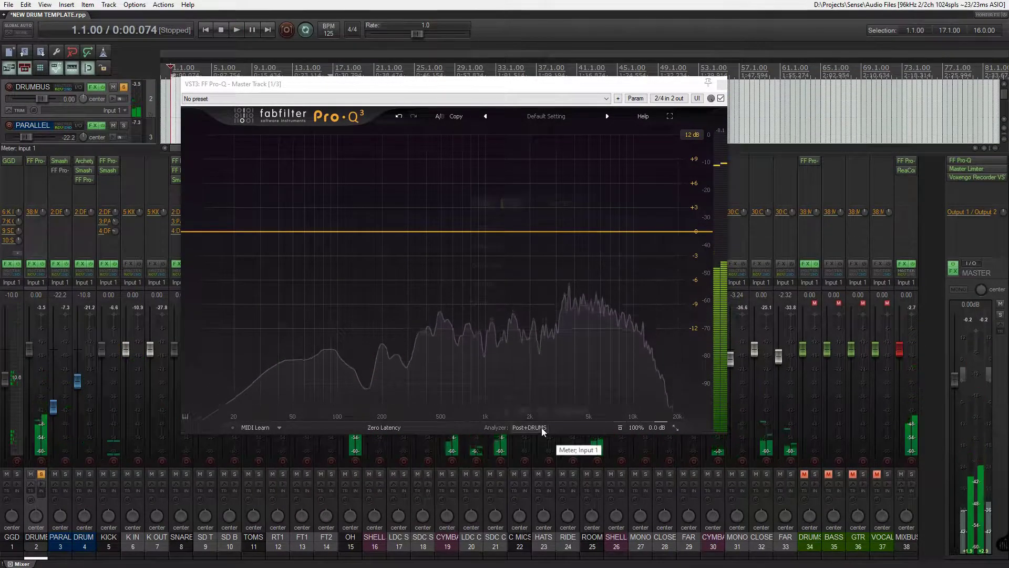
- View the analyzer's range, resolution, speed and tilt settings, open and dismiss EQ Match, and reopen the spectrum source list
{"action": "left_click", "coordinate": [541, 427]}
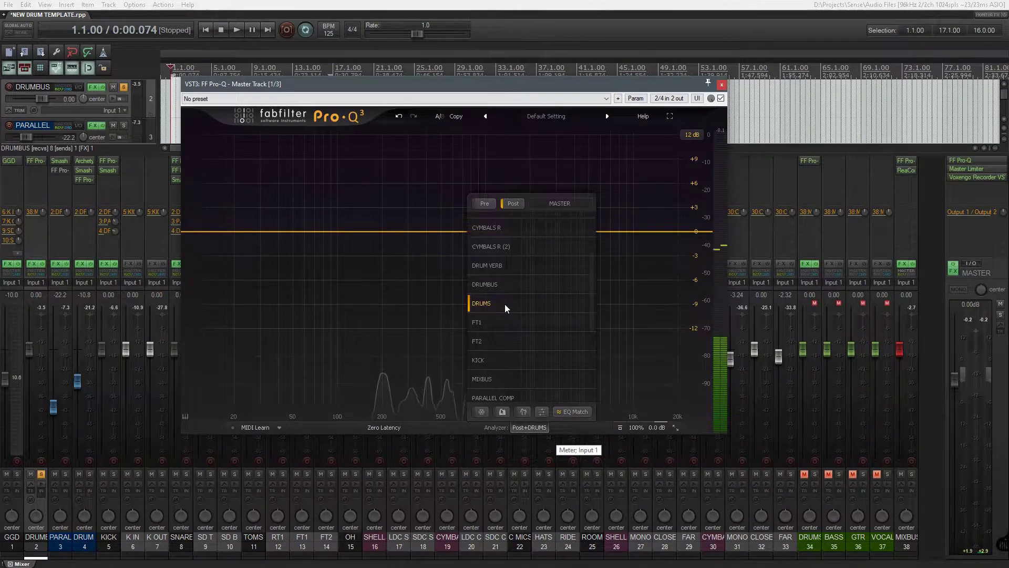
{"action": "left_click", "coordinate": [541, 412]}
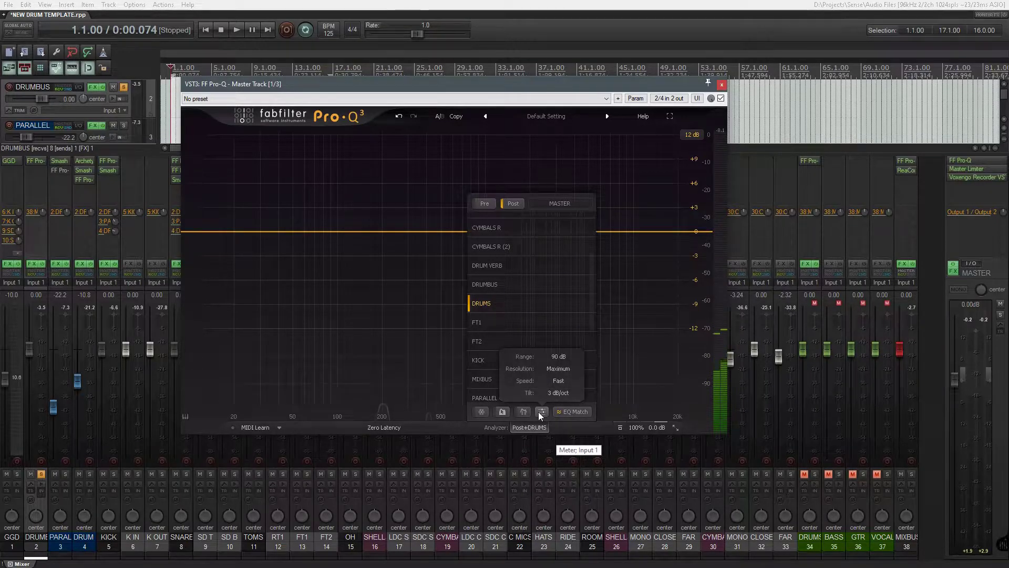
{"action": "left_click", "coordinate": [554, 411]}
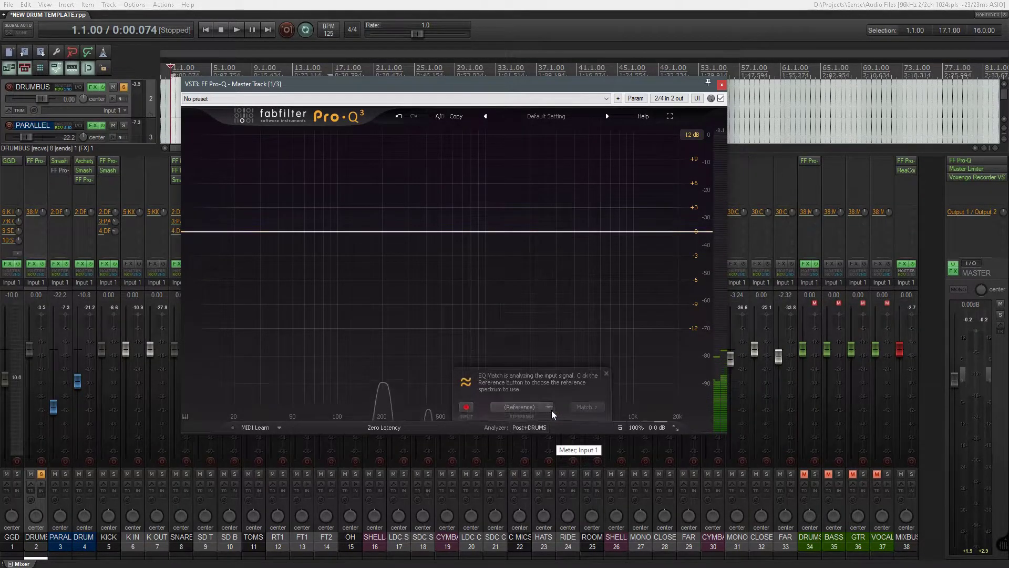
{"action": "left_click", "coordinate": [606, 373]}
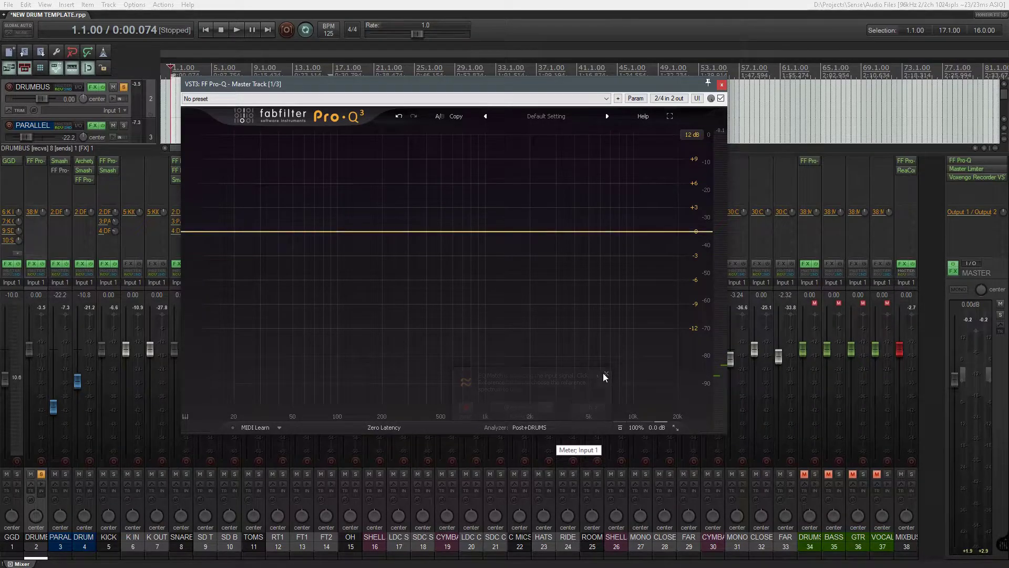
{"action": "left_click", "coordinate": [539, 427]}
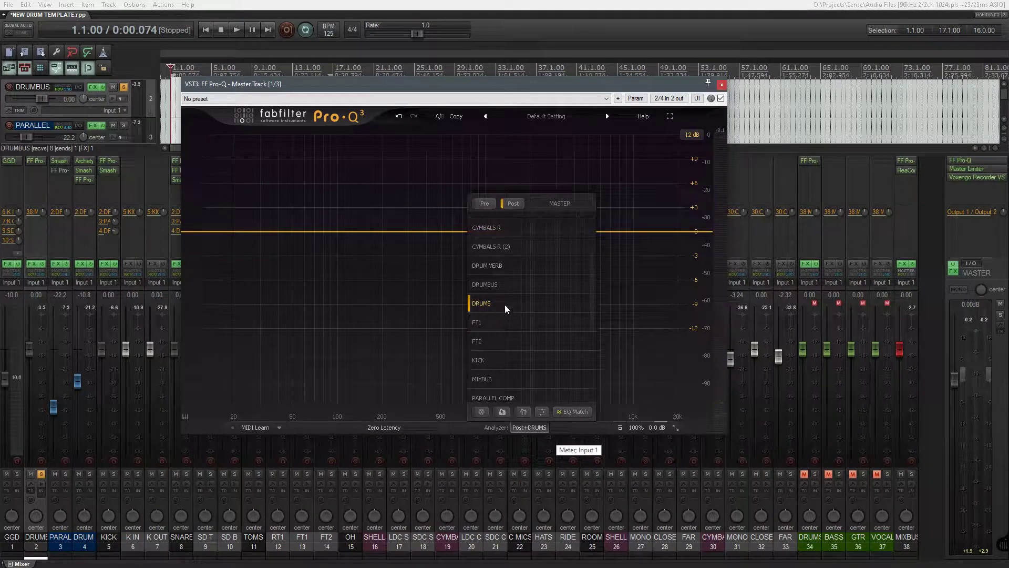
- Check the DRUMS track's EQ during playback, close it and the master EQ, and briefly play again to watch the mixer levels
{"action": "left_click", "coordinate": [808, 163]}
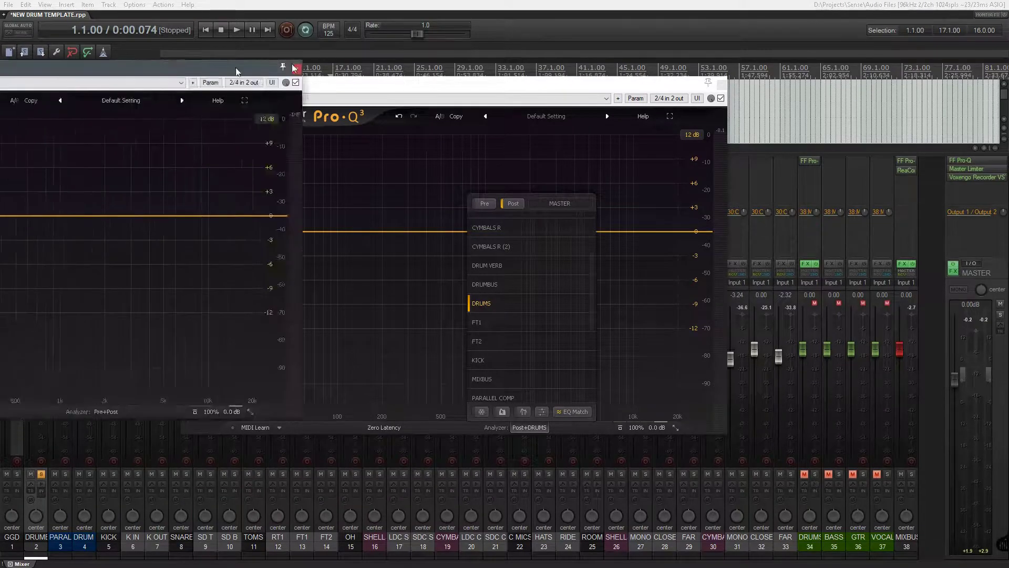
{"action": "left_click_drag", "start_coordinate": [450, 69], "coordinate": [756, 59]}
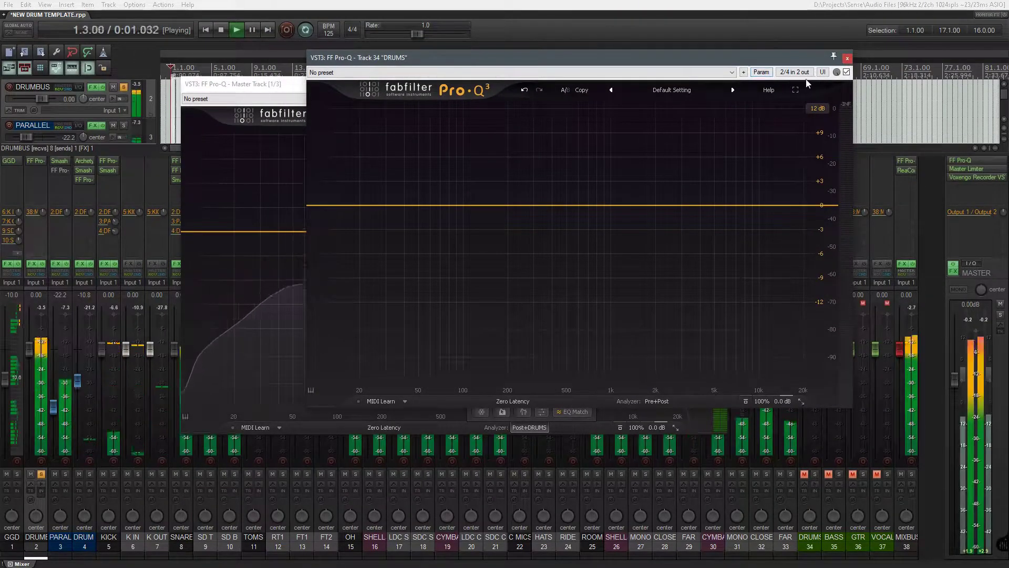
{"action": "left_click", "coordinate": [847, 58]}
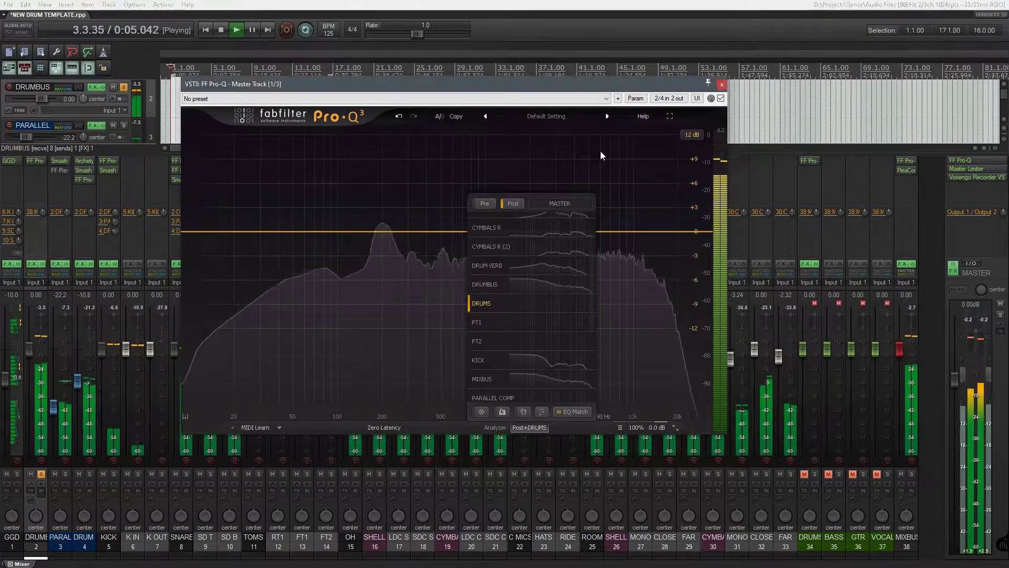
{"action": "left_click", "coordinate": [722, 86]}
{"action": "key", "text": "space"}
{"action": "key", "text": "space"}
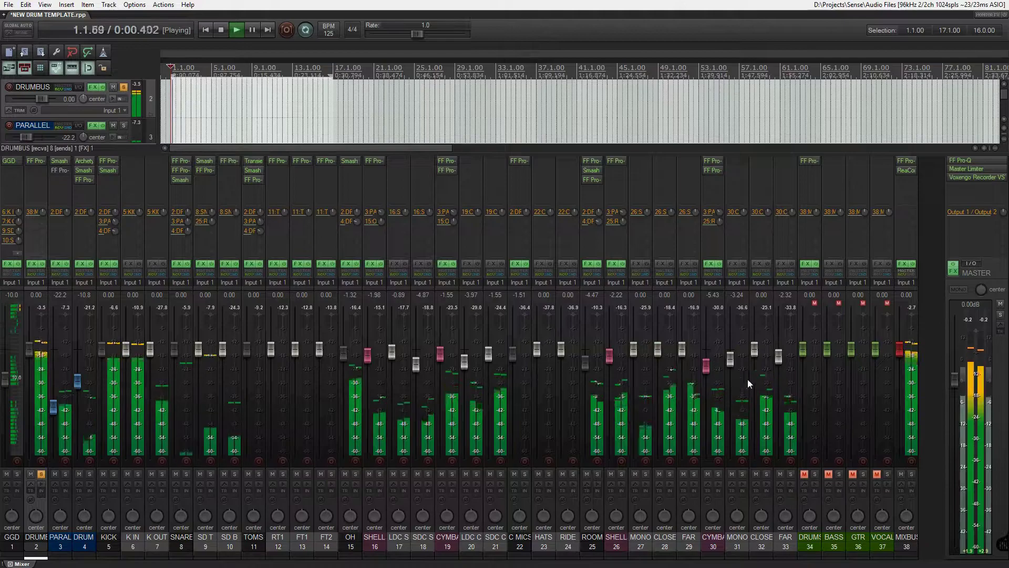
{"action": "key", "text": "space"}
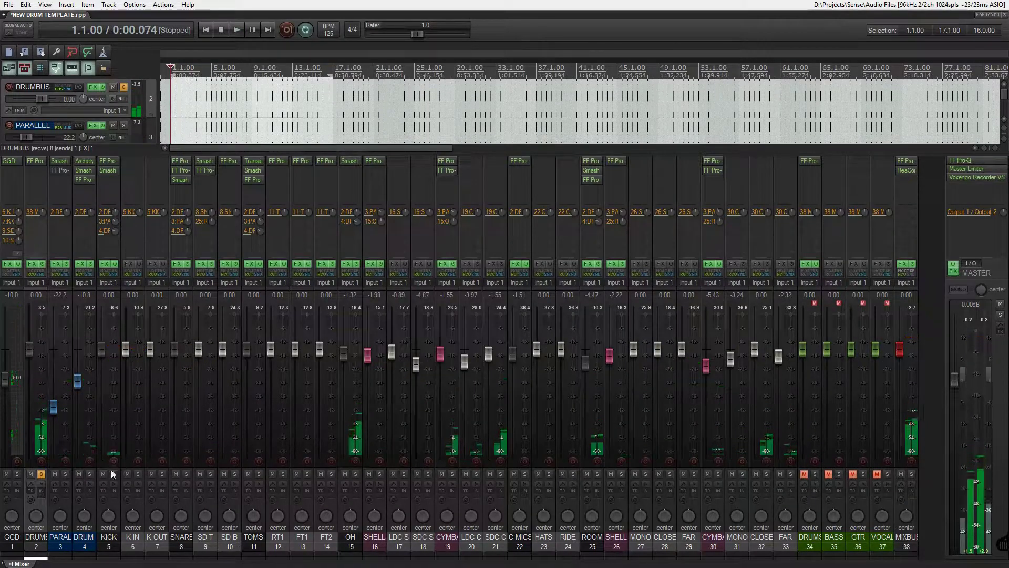
- Open the DRUMBUS track's EQ, choose DRUMS as its analyzer's external spectrum, and play back briefly
{"action": "left_click", "coordinate": [42, 162]}
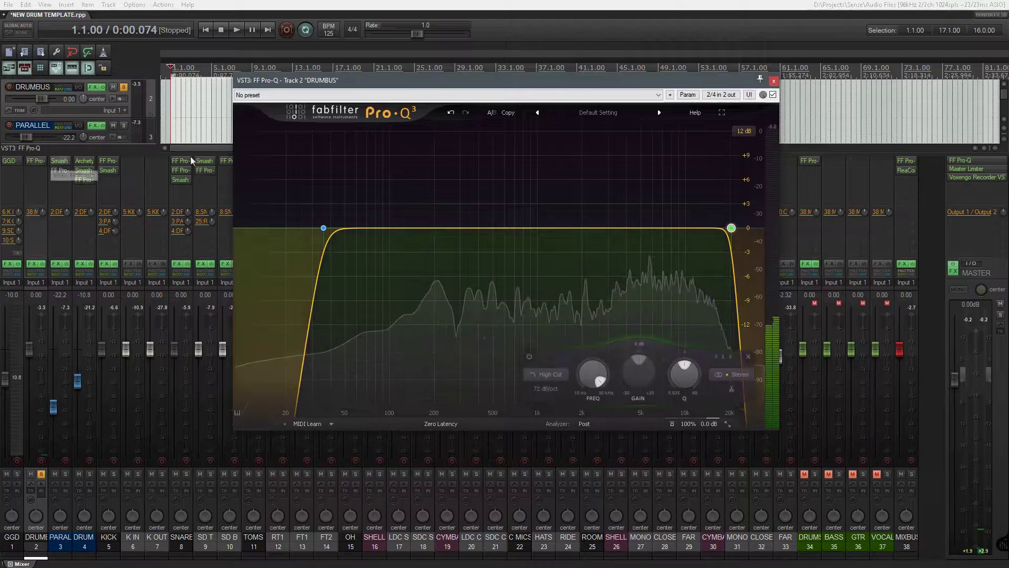
{"action": "left_click", "coordinate": [585, 421]}
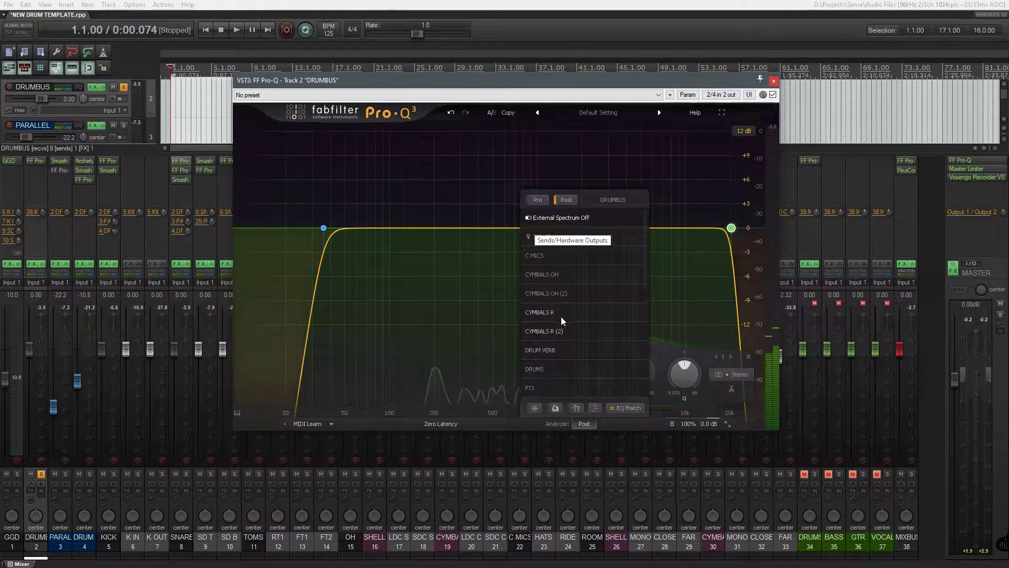
{"action": "scroll", "coordinate": [547, 340], "scroll_direction": "down", "scroll_amount": 1}
{"action": "left_click", "coordinate": [542, 341]}
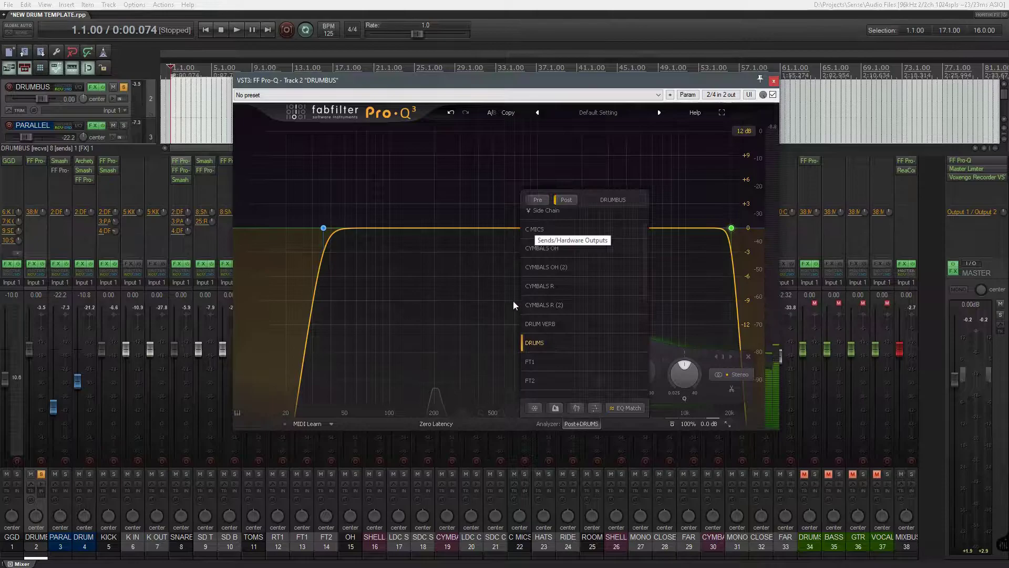
{"action": "key", "text": "space"}
{"action": "key", "text": "space"}
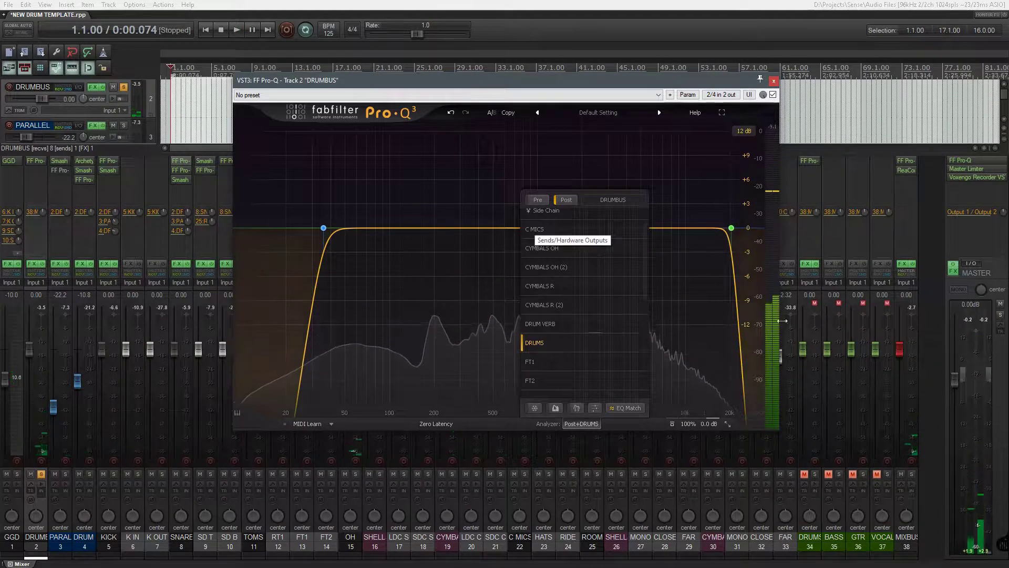
- Replace the DRUMS track's EQ with a fresh FF Pro-Q from My Plugins, check it in playback, and close its window
{"action": "left_click", "coordinate": [814, 162], "text": "alt"}
{"action": "double_click", "coordinate": [814, 162]}
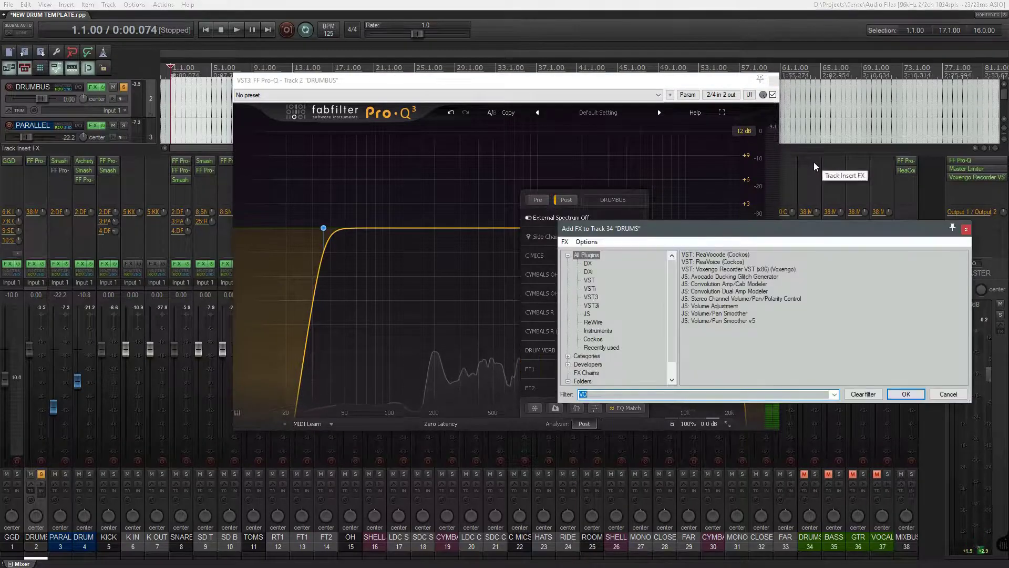
{"action": "scroll", "coordinate": [590, 265], "scroll_direction": "down", "scroll_amount": 1}
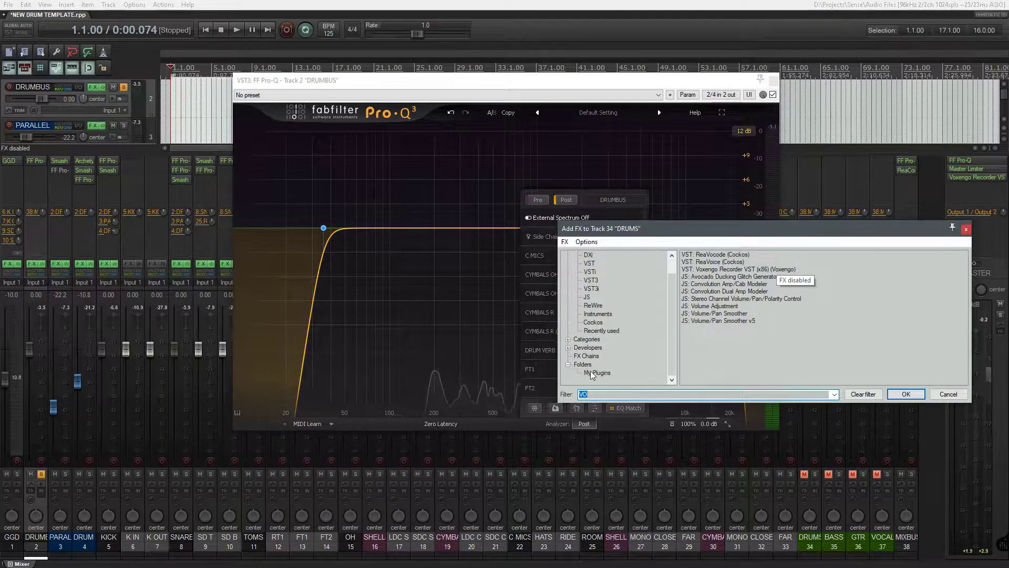
{"action": "left_click", "coordinate": [597, 373]}
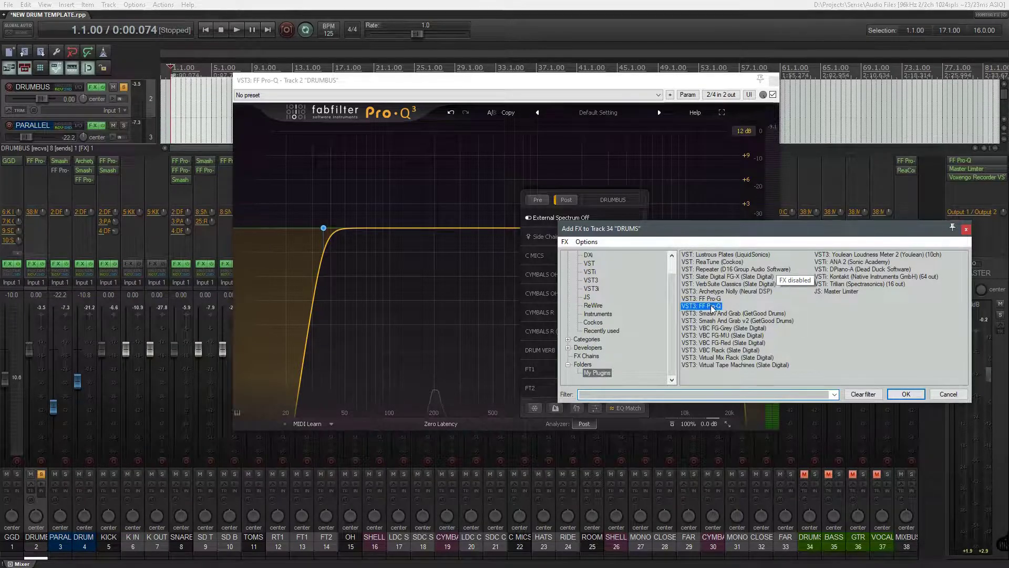
{"action": "double_click", "coordinate": [713, 307]}
{"action": "key", "text": "space"}
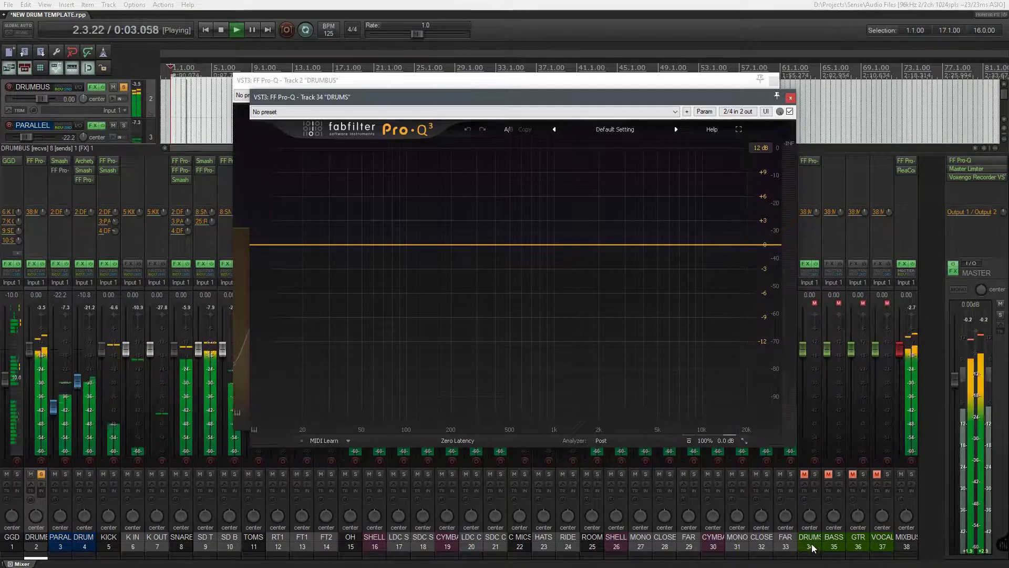
{"action": "key", "text": "space"}
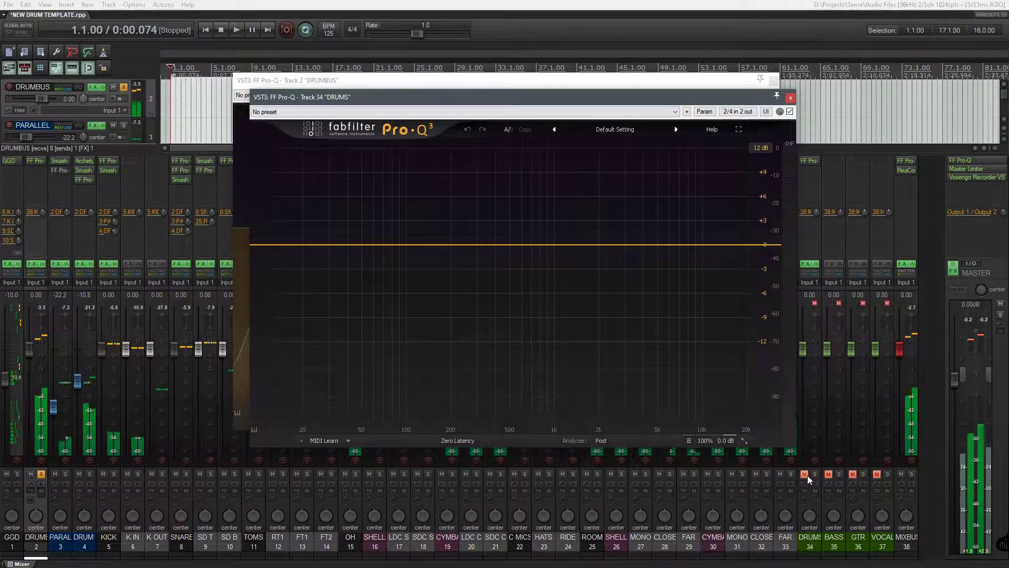
{"action": "left_click", "coordinate": [792, 98]}
- Unmute the DRUMS reference track, briefly toggle the DRUMBUS mute, and play back to check the signal
{"action": "left_click", "coordinate": [804, 473]}
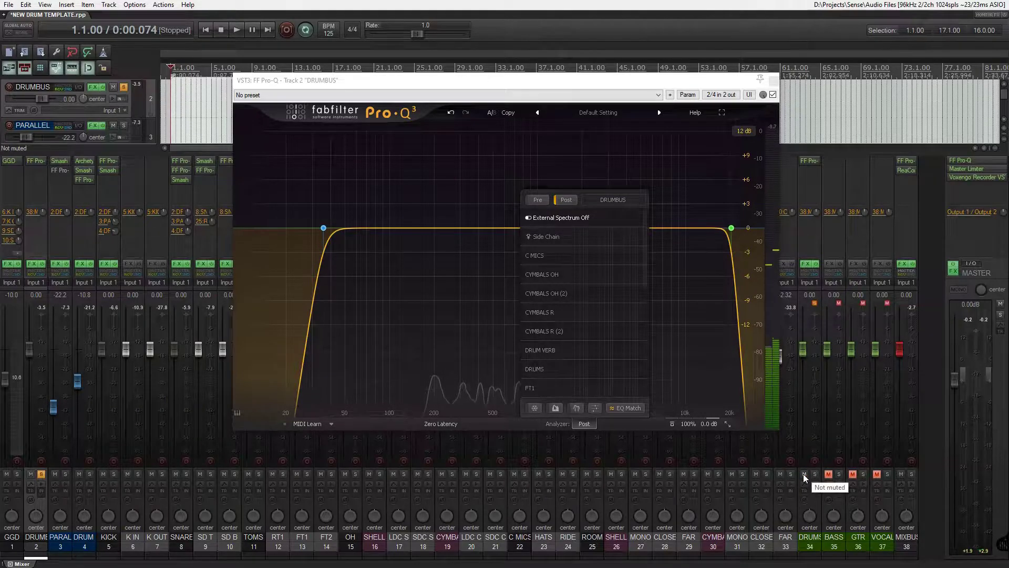
{"action": "left_click", "coordinate": [34, 474]}
{"action": "key", "text": "space"}
{"action": "left_click", "coordinate": [34, 474]}
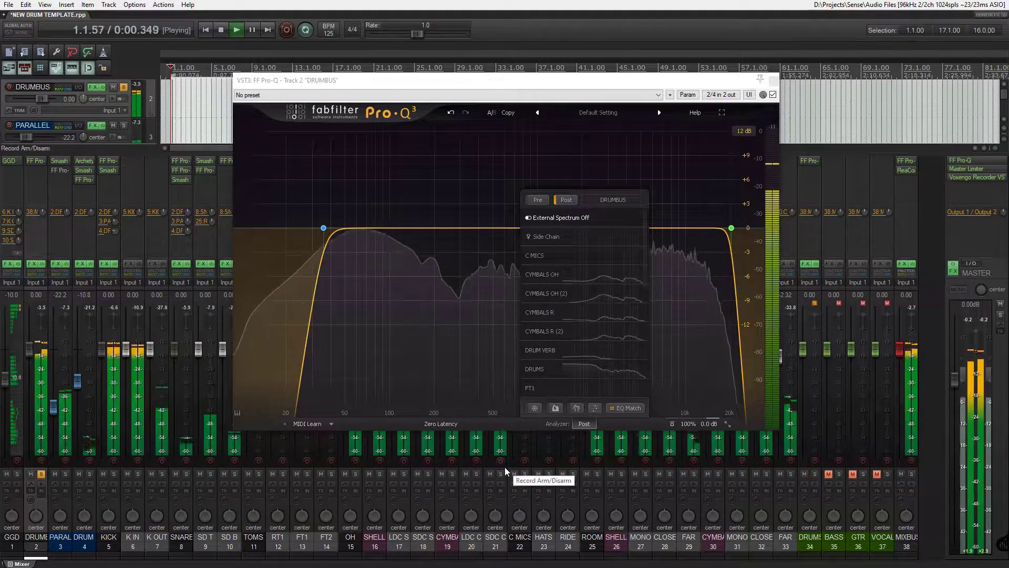
{"action": "key", "text": "space"}
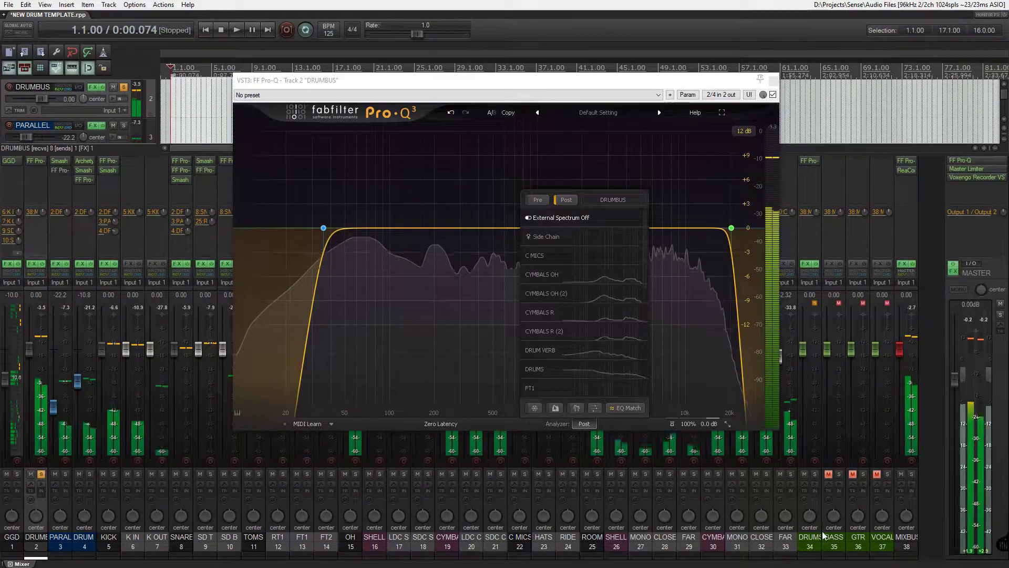
- Solo the DRUMS reference track alongside DRUMBUS and play back in short bursts
{"action": "key", "text": "space"}
{"action": "left_click", "coordinate": [816, 474]}
{"action": "key", "text": "space"}
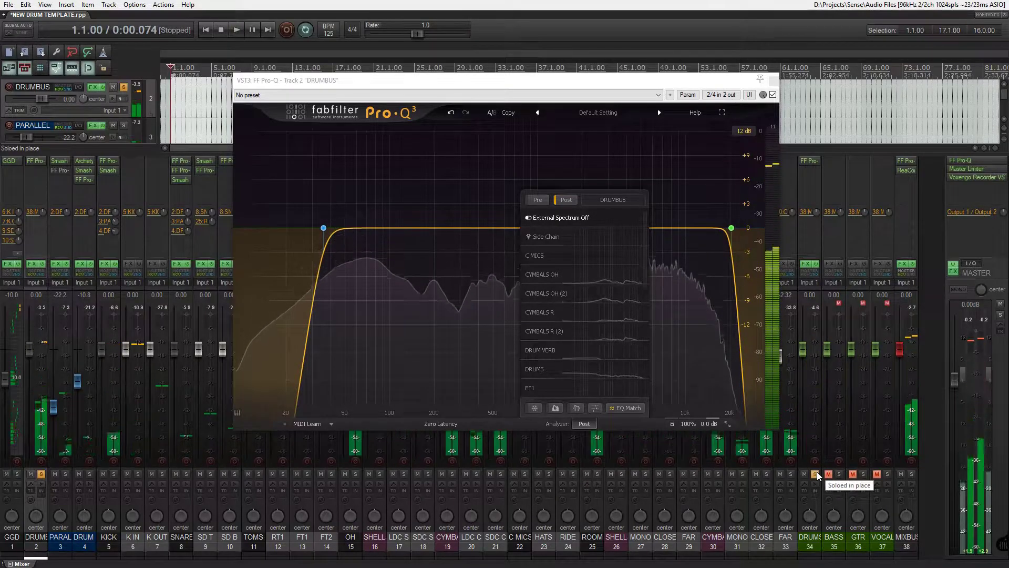
{"action": "key", "text": "space"}
{"action": "key", "text": "space"}
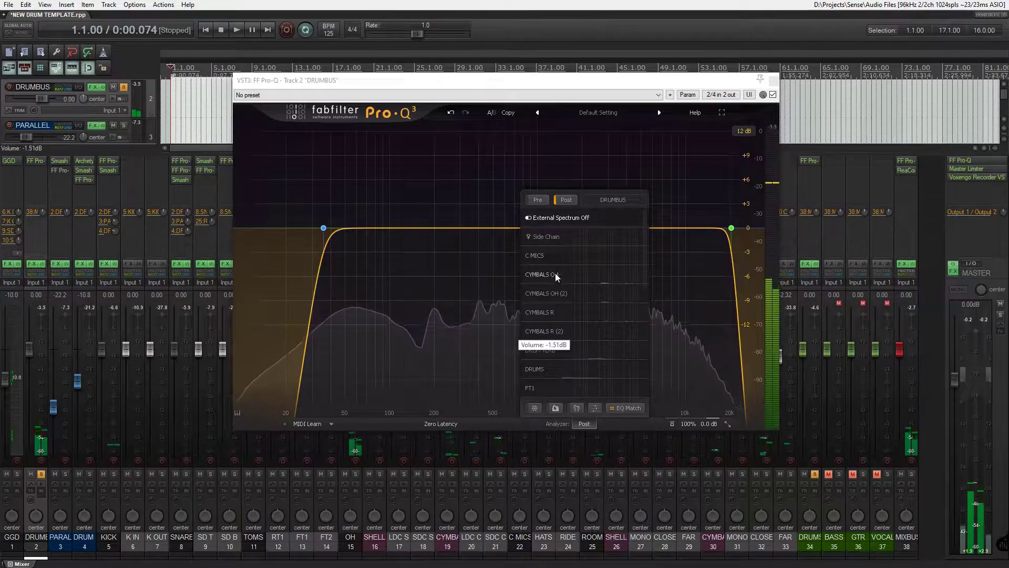
- Choose DRUMS as the DRUMBUS analyzer's external spectrum, play both spectra, and take DRUMS out of solo
{"action": "scroll", "coordinate": [575, 327], "scroll_direction": "down", "scroll_amount": 2}
{"action": "left_click", "coordinate": [554, 329]}
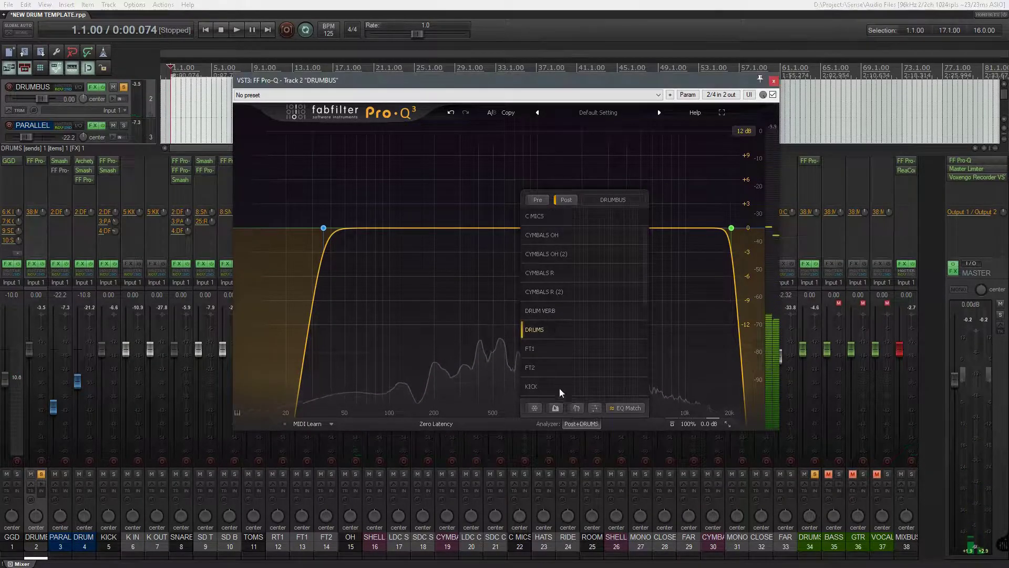
{"action": "left_click", "coordinate": [580, 423]}
{"action": "key", "text": "space"}
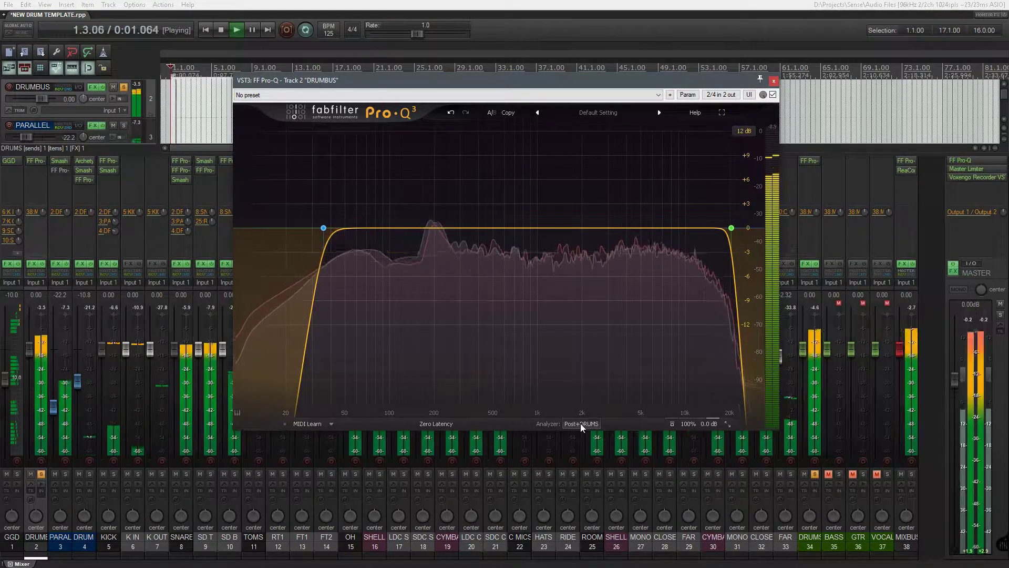
{"action": "left_click", "coordinate": [813, 472]}
{"action": "key", "text": "space"}
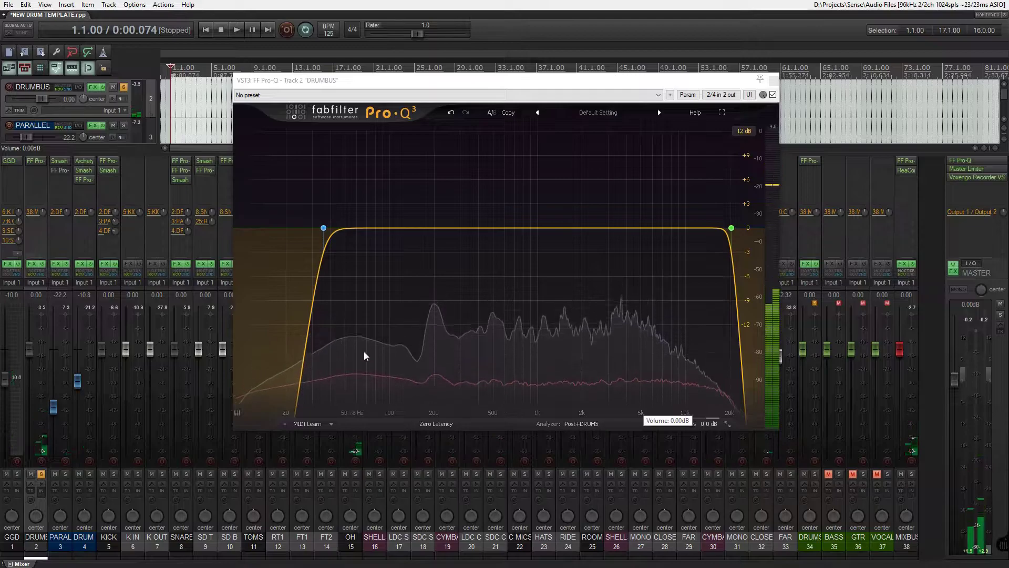
- Reposition the DRUMBUS EQ window and play back to compare its spectrum with the DRUMS reference
{"action": "left_click_drag", "start_coordinate": [425, 80], "coordinate": [481, 110]}
{"action": "key", "text": "space"}
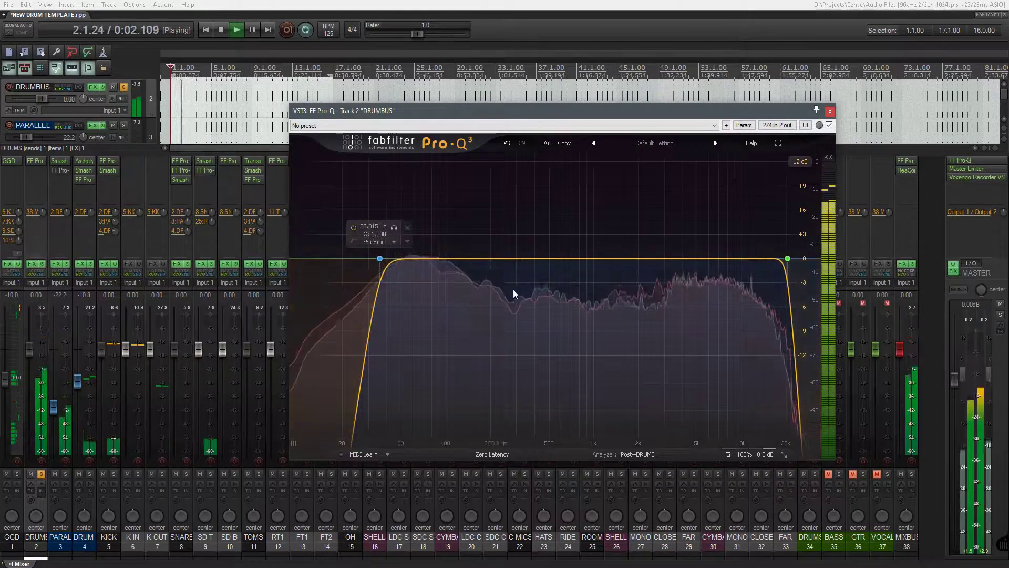
{"action": "key", "text": "space"}
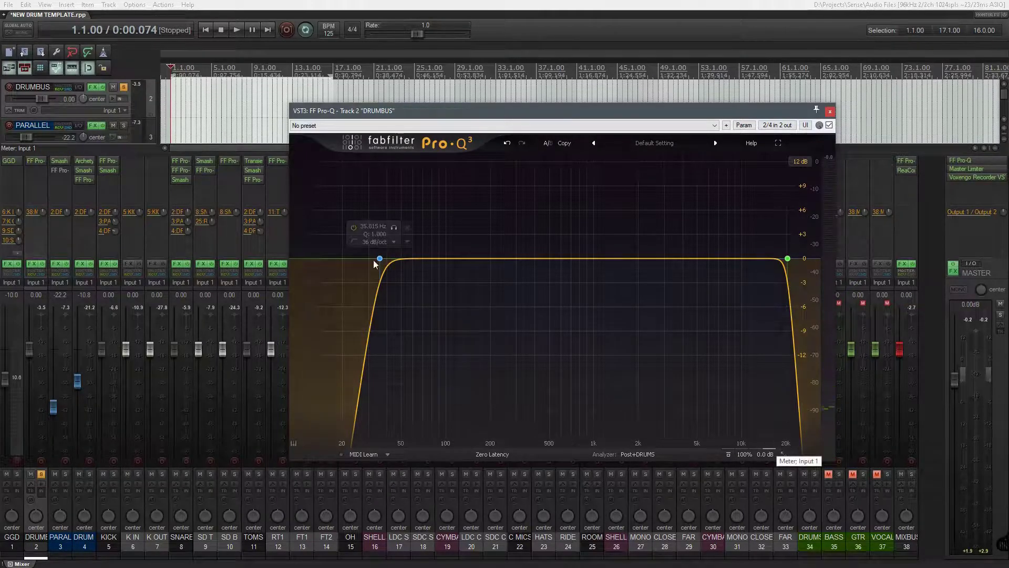
- Set the DRUMBUS EQ analyzer's speed to Very Slow and play back to compare the smoothed DRUMBUS and DRUMS spectra
{"action": "left_click", "coordinate": [635, 457]}
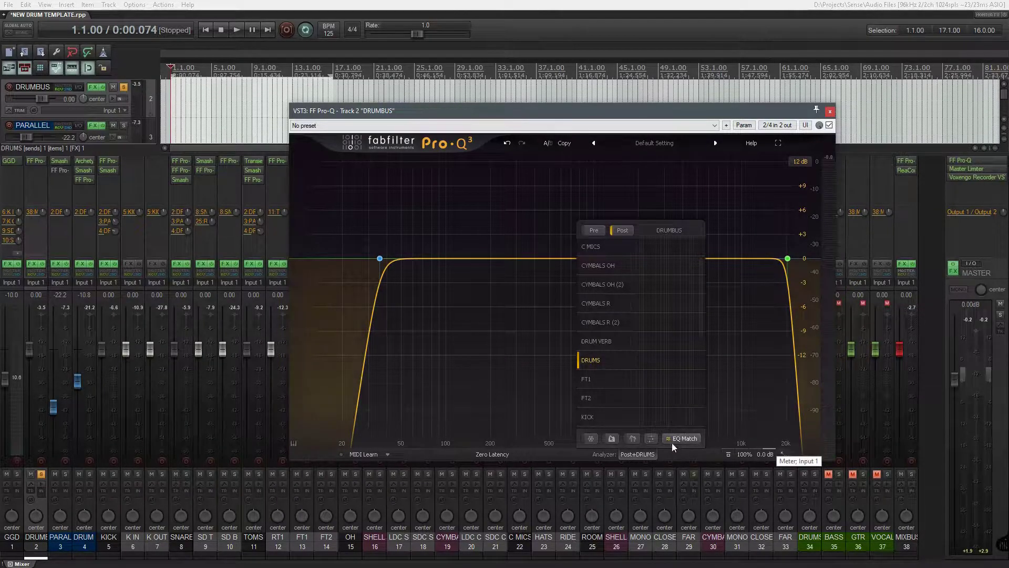
{"action": "mouse_move", "coordinate": [651, 439]}
{"action": "left_click", "coordinate": [668, 407]}
{"action": "left_click", "coordinate": [670, 418]}
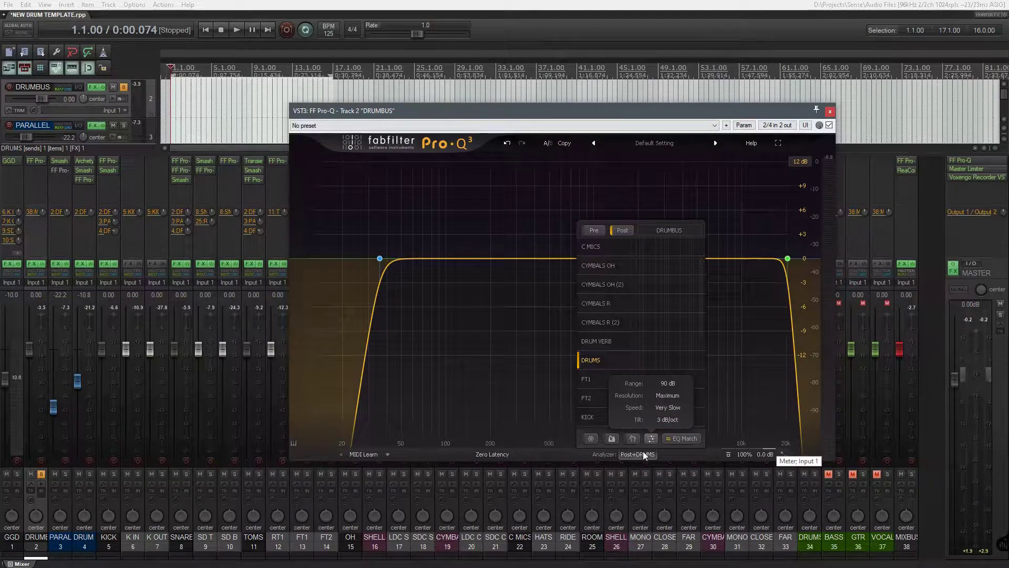
{"action": "key", "text": "space"}
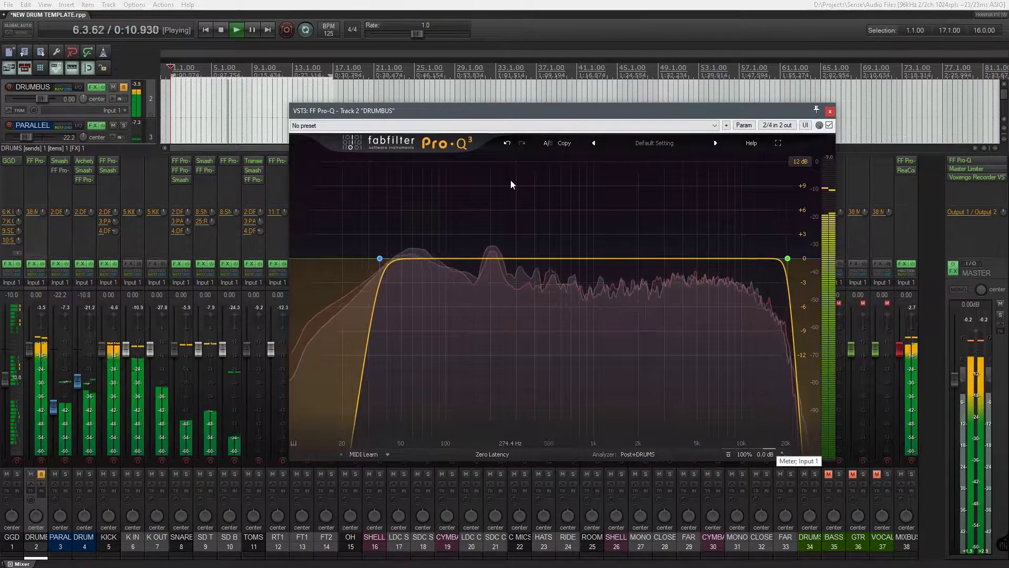
{"action": "key", "text": "space"}
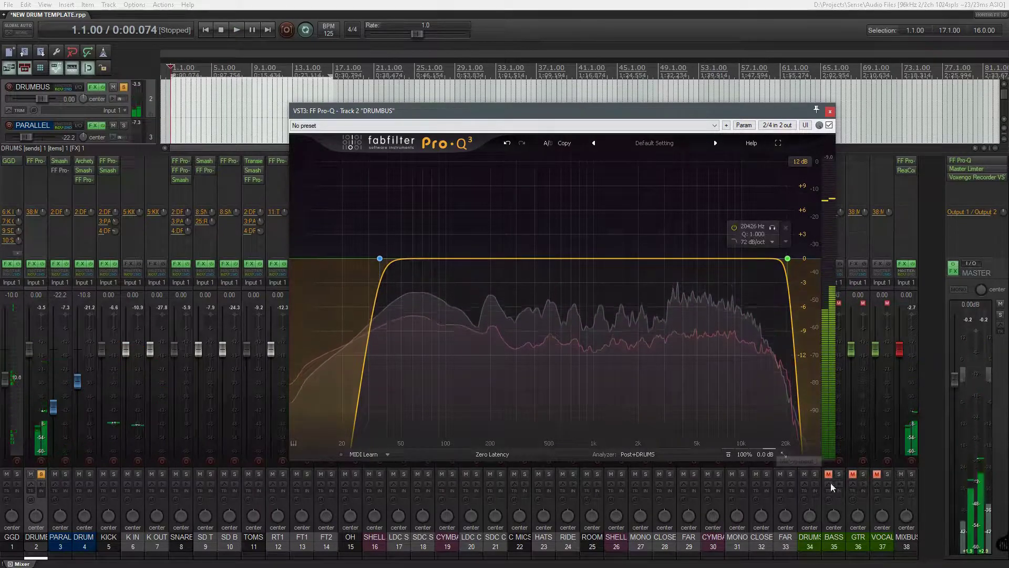
- Close the DRUMBUS EQ, mute the DRUMS reference track again, and look at the MIXBUS track's EQ curve
{"action": "left_click", "coordinate": [830, 111]}
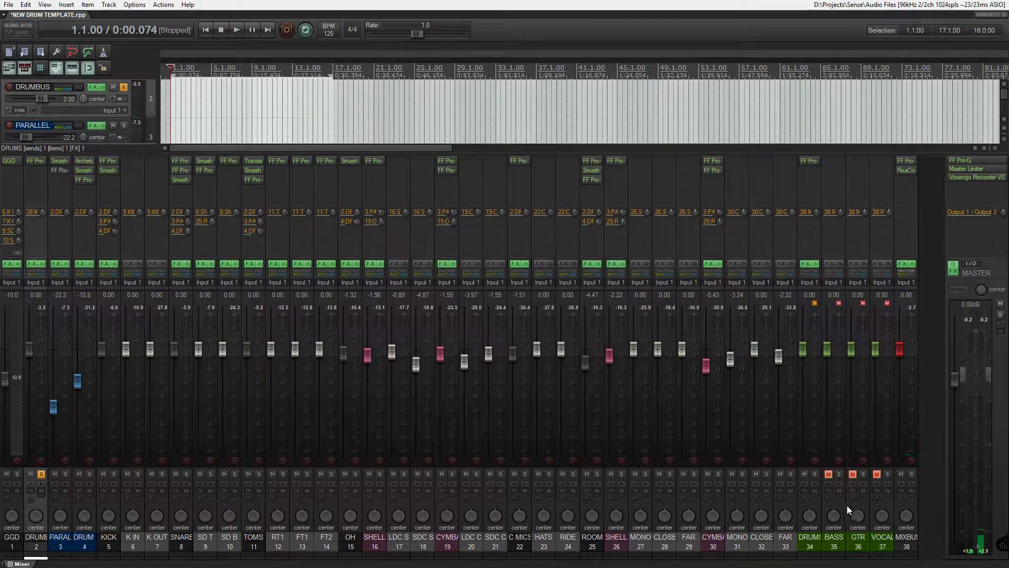
{"action": "left_click", "coordinate": [804, 474]}
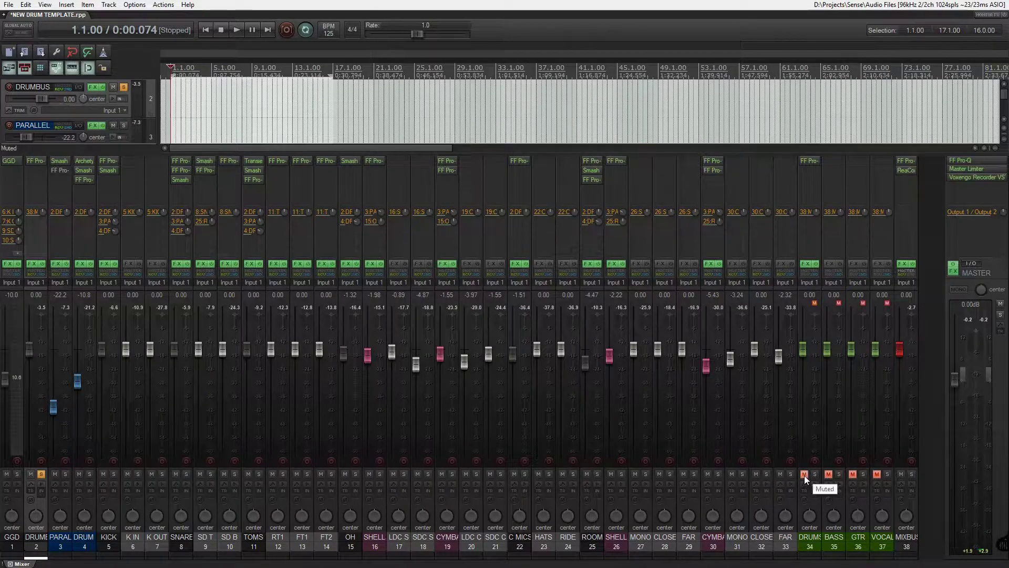
{"action": "left_click", "coordinate": [905, 161]}
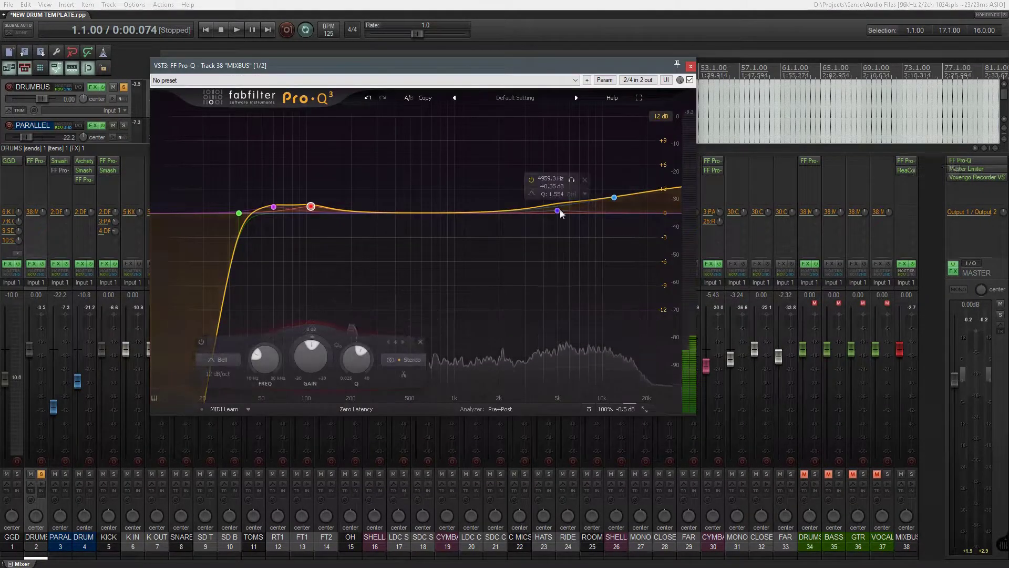
{"action": "left_click", "coordinate": [690, 67]}
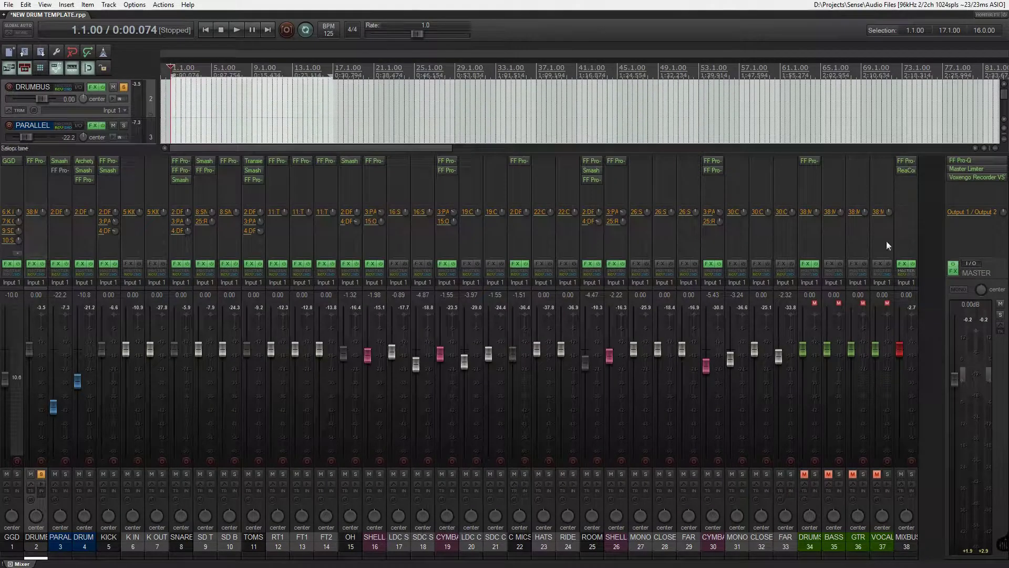
- Unmute BASS and GTR, unsolo DRUMBUS, and lower the MIXBUS ReaComp threshold to -17.4 dB during playback
{"action": "left_click", "coordinate": [915, 170]}
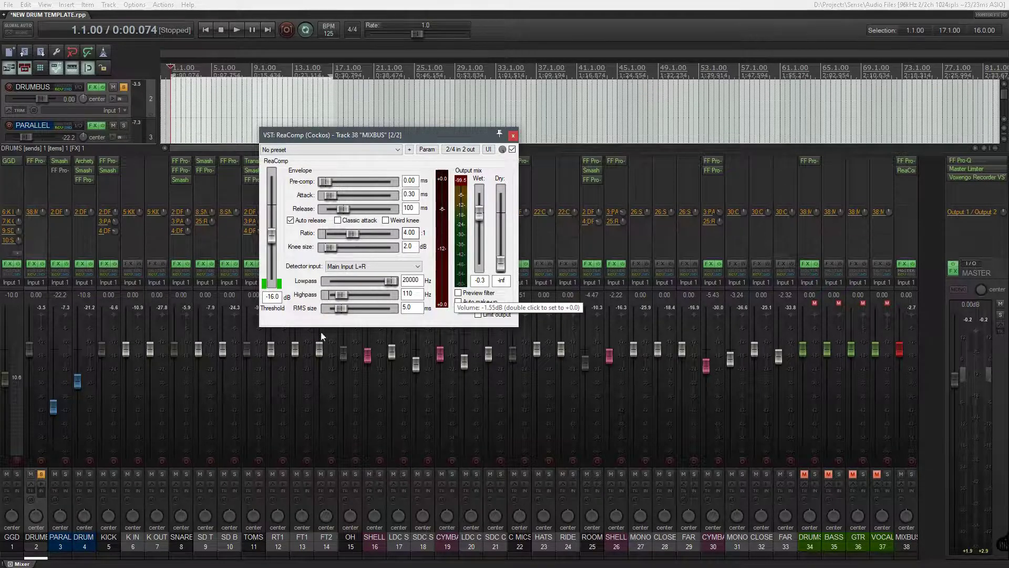
{"action": "left_click", "coordinate": [829, 475]}
{"action": "left_click", "coordinate": [852, 475]}
{"action": "left_click", "coordinate": [42, 472]}
{"action": "key", "text": "space"}
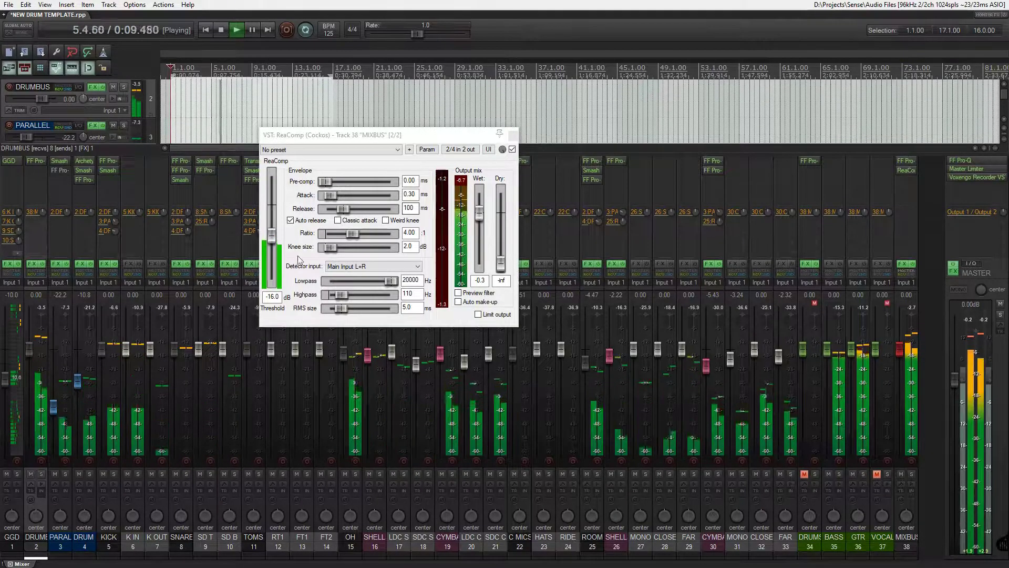
{"action": "left_click_drag", "start_coordinate": [272, 239], "coordinate": [272, 241]}
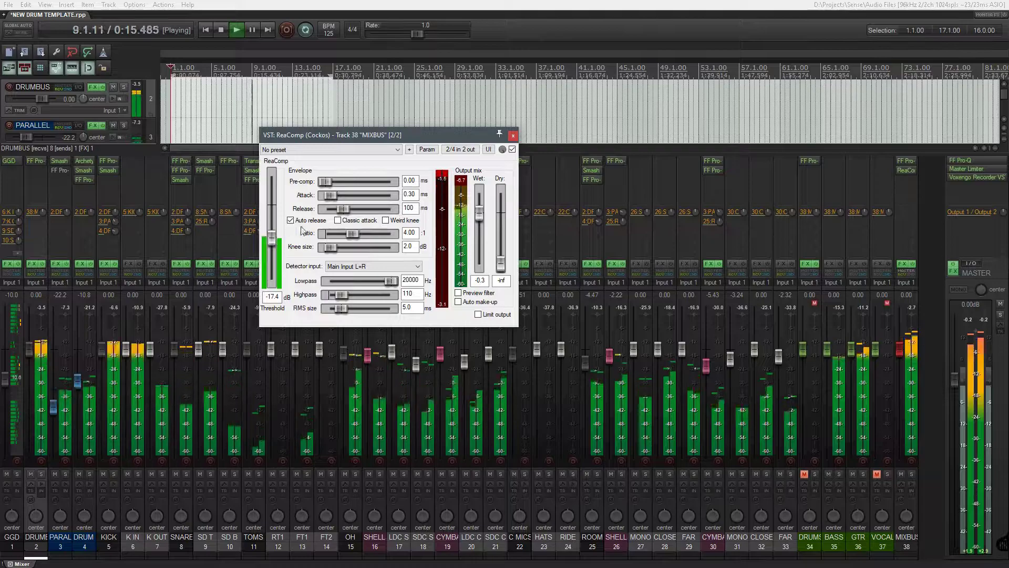
- Stop playback, close the MIXBUS ReaComp, and look at the EQ on the master track
{"action": "key", "text": "space"}
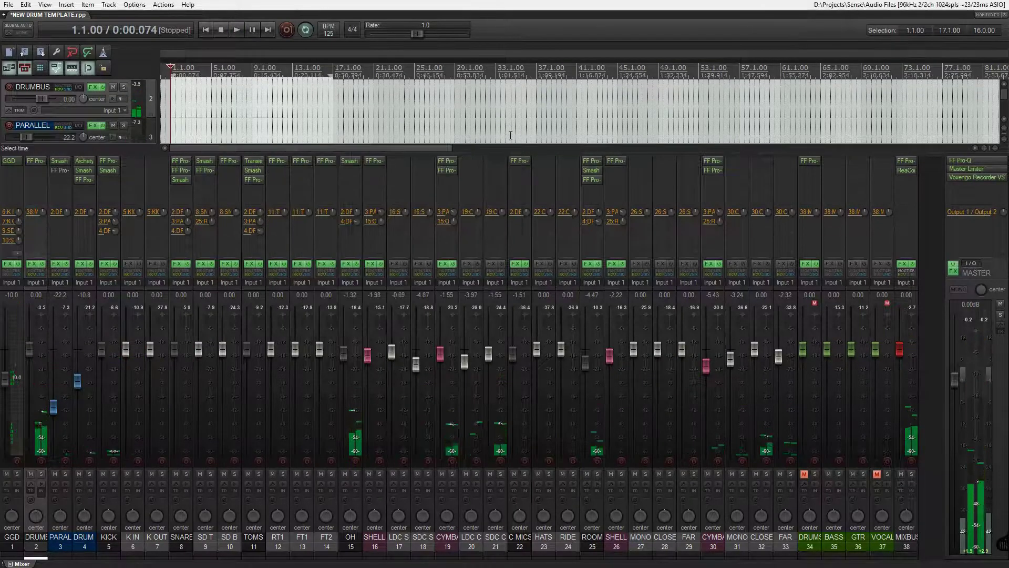
{"action": "left_click", "coordinate": [512, 136]}
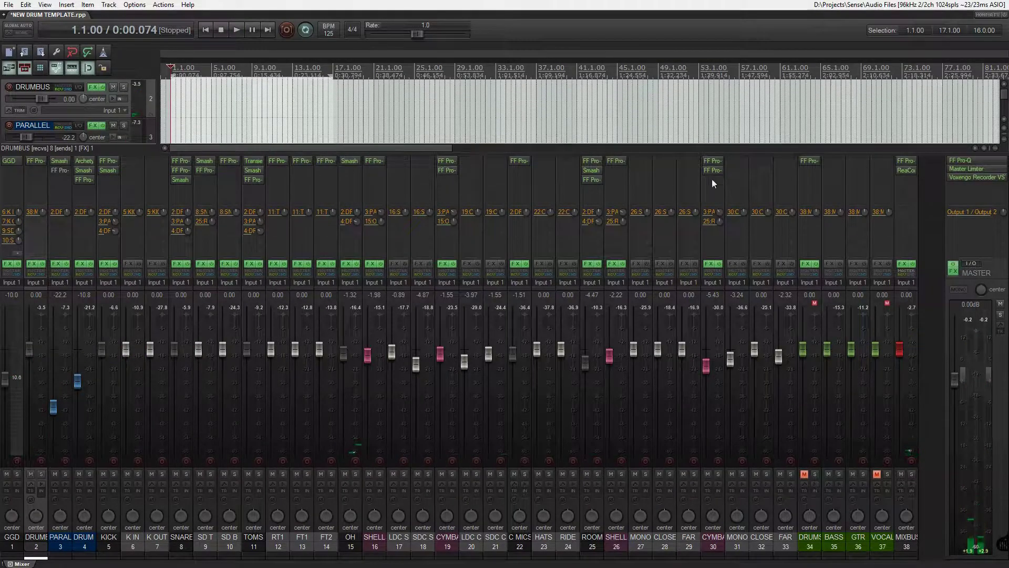
{"action": "left_click", "coordinate": [975, 163]}
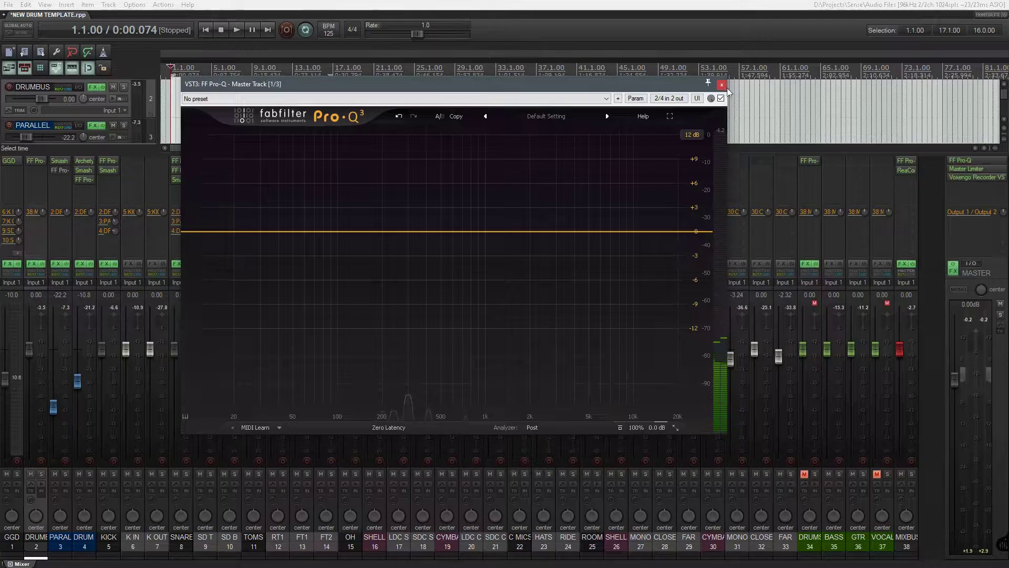
{"action": "left_click", "coordinate": [723, 85]}
- Play back through the master track's Master Limiter and set its threshold to -8 dB
{"action": "left_click", "coordinate": [968, 169]}
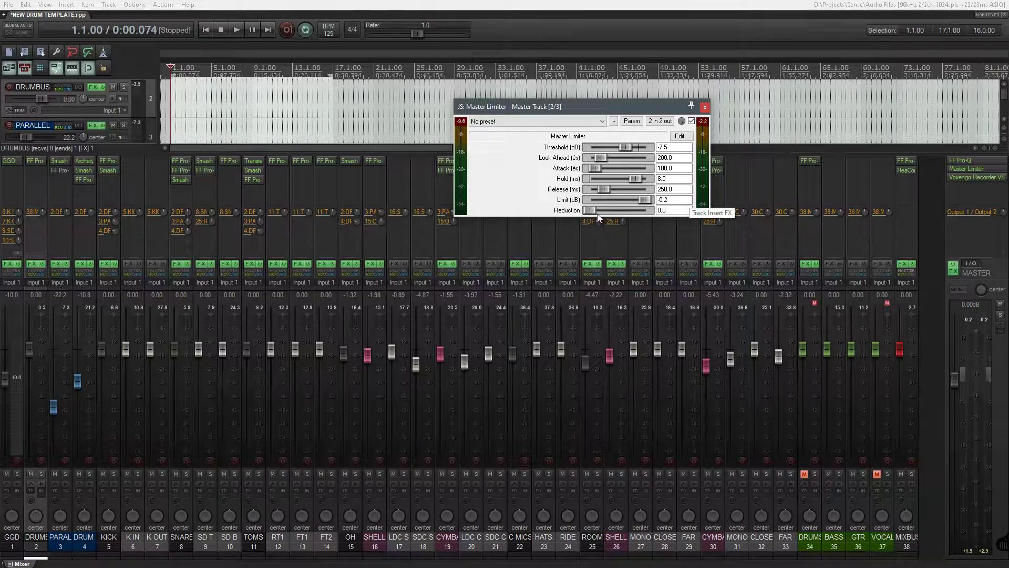
{"action": "key", "text": "space"}
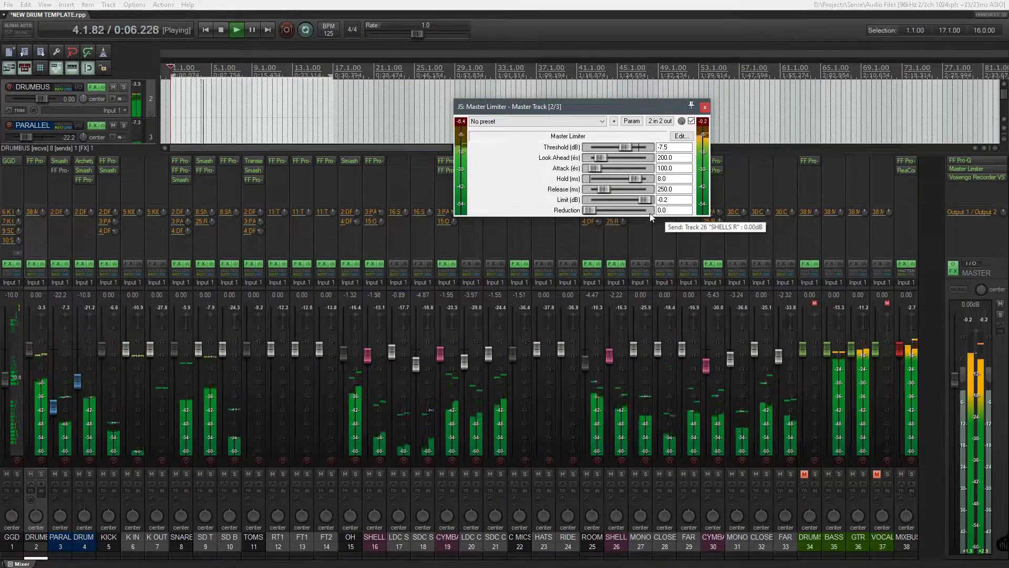
{"action": "key", "text": "space"}
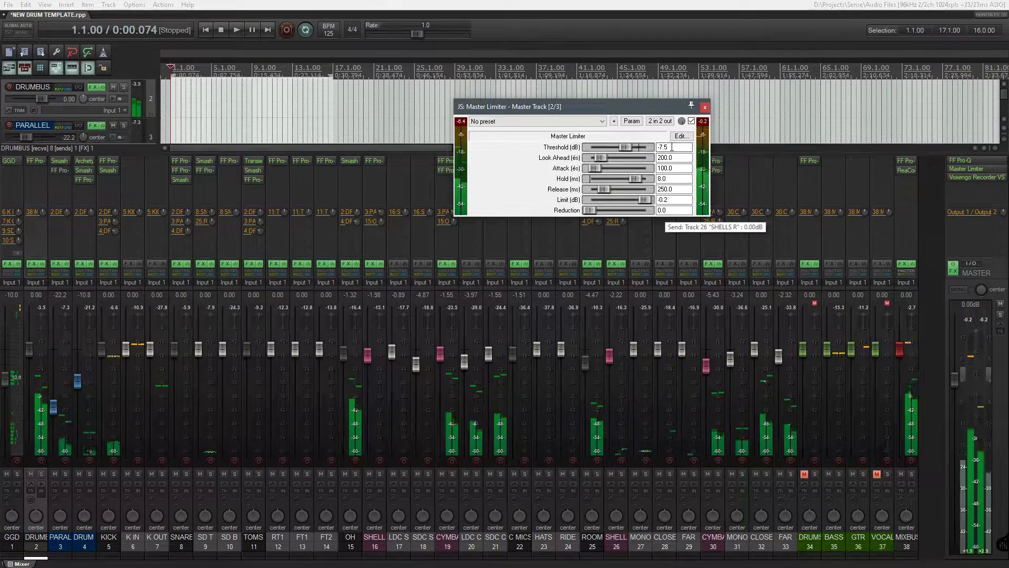
{"action": "left_click_drag", "start_coordinate": [672, 147], "coordinate": [619, 146]}
{"action": "type", "text": "-8"}
{"action": "left_click", "coordinate": [703, 107]}
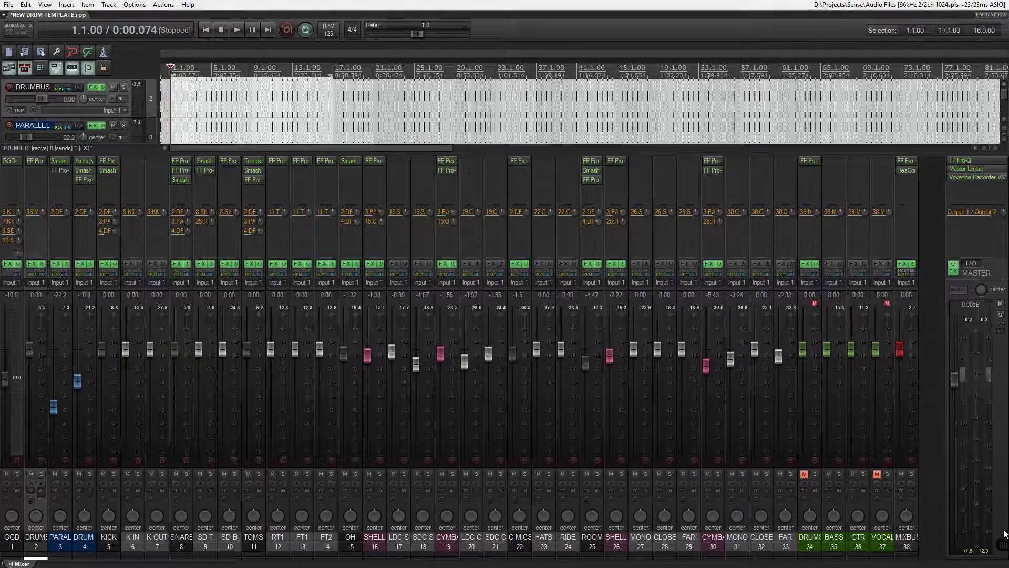
- Reset the master peak meter and extend the loop selection to 33.1.00 over the full GGD drum part for playback
{"action": "left_click", "coordinate": [978, 557]}
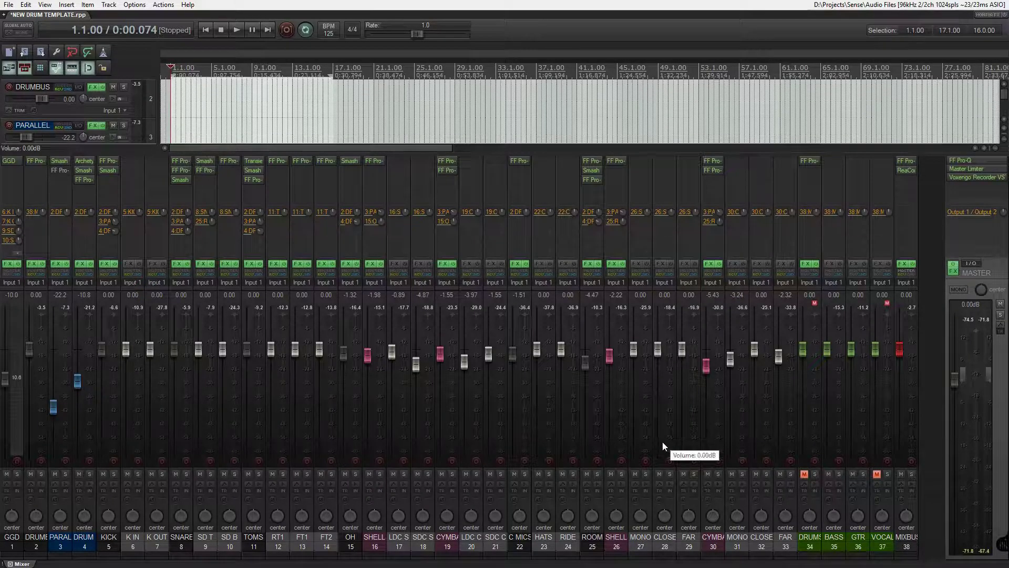
{"action": "scroll", "coordinate": [77, 122], "scroll_direction": "up", "scroll_amount": 1}
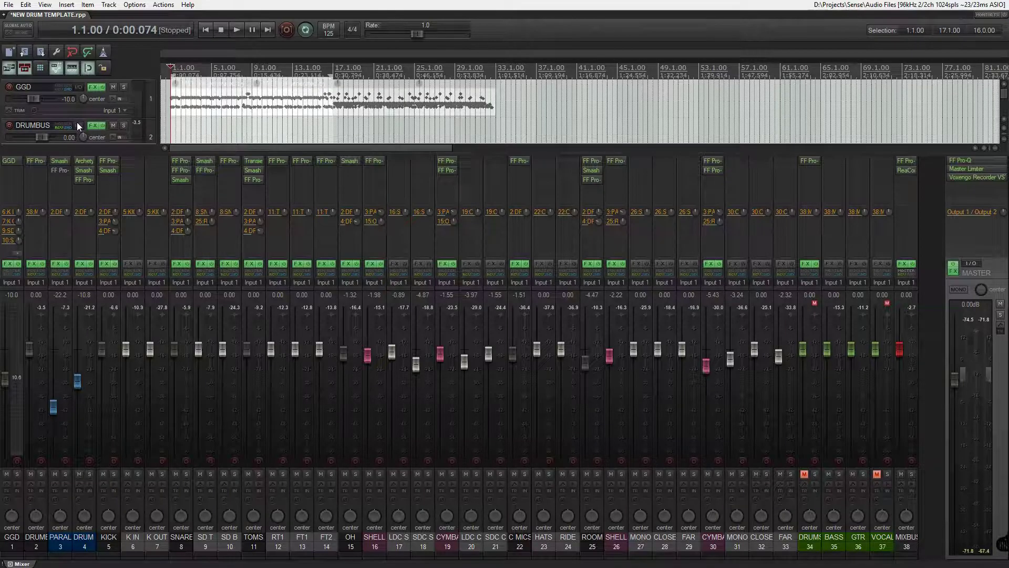
{"action": "scroll", "coordinate": [472, 115], "scroll_direction": "up", "scroll_amount": 2}
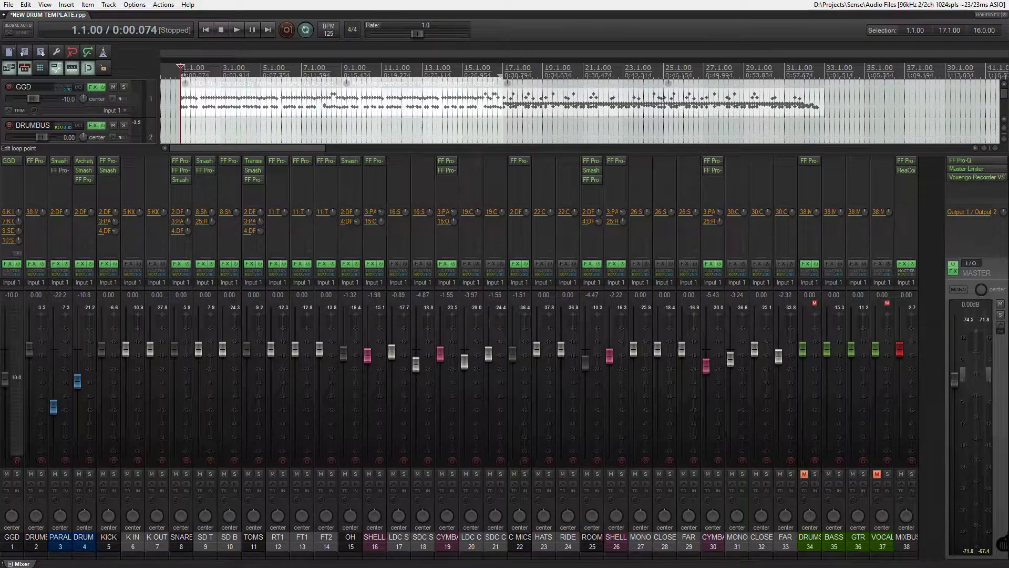
{"action": "left_click_drag", "start_coordinate": [498, 75], "coordinate": [823, 76]}
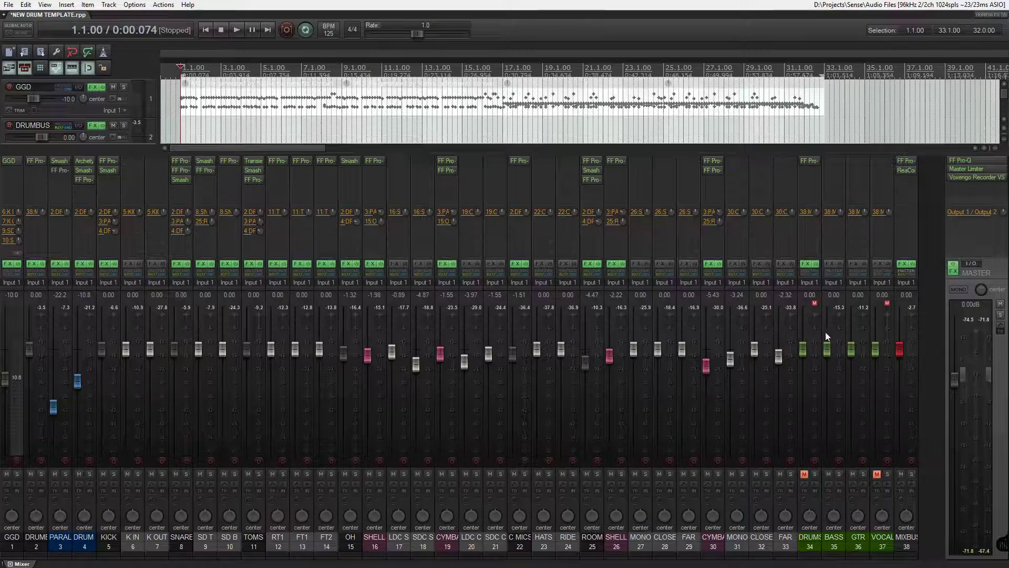
{"action": "key", "text": "space"}
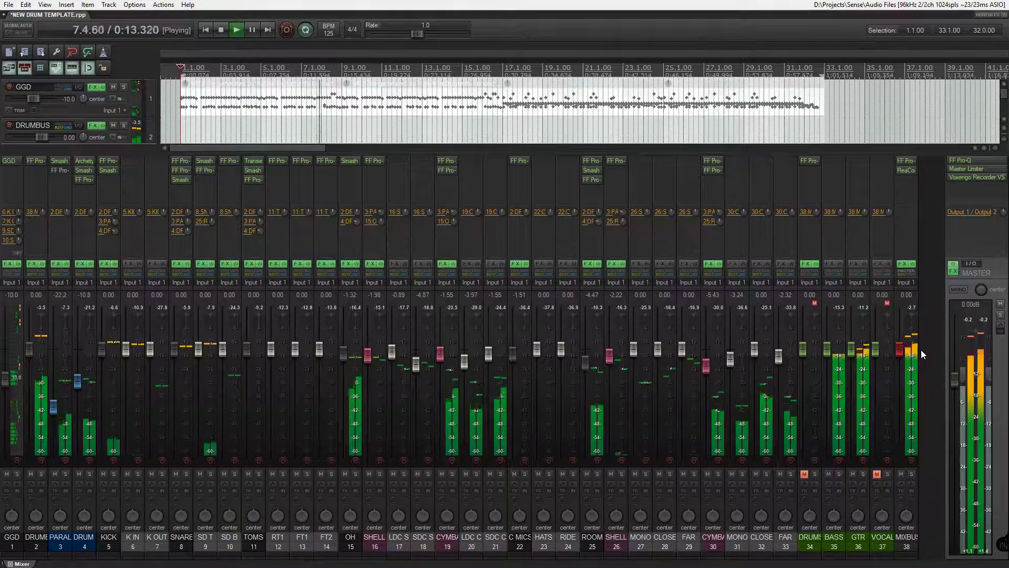
- Hide the DRUMS and VOCALS reference tracks from the mixer while the full mix plays, and stop playback at the end
{"action": "key", "text": "ctrl+r"}
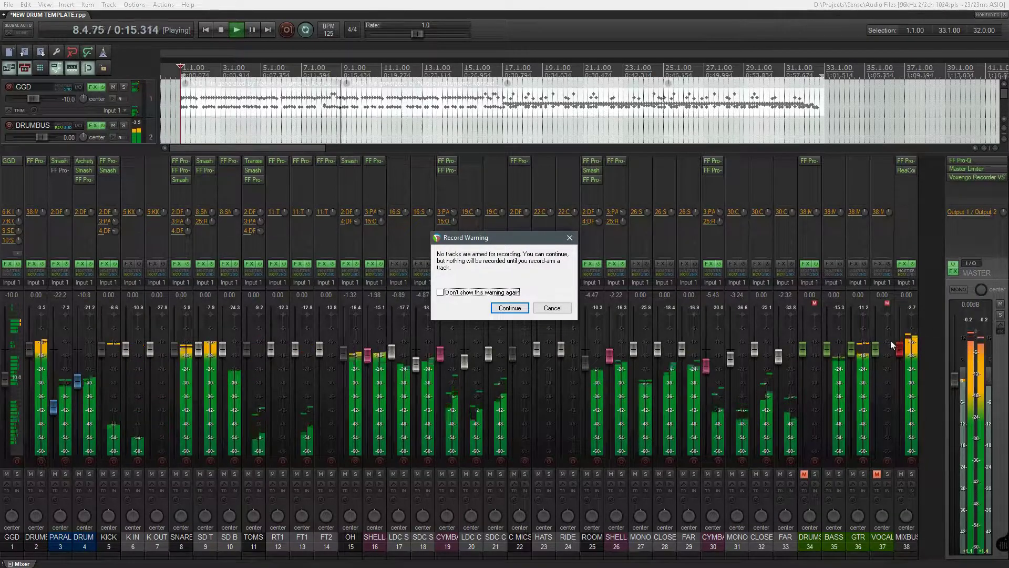
{"action": "left_click", "coordinate": [568, 239]}
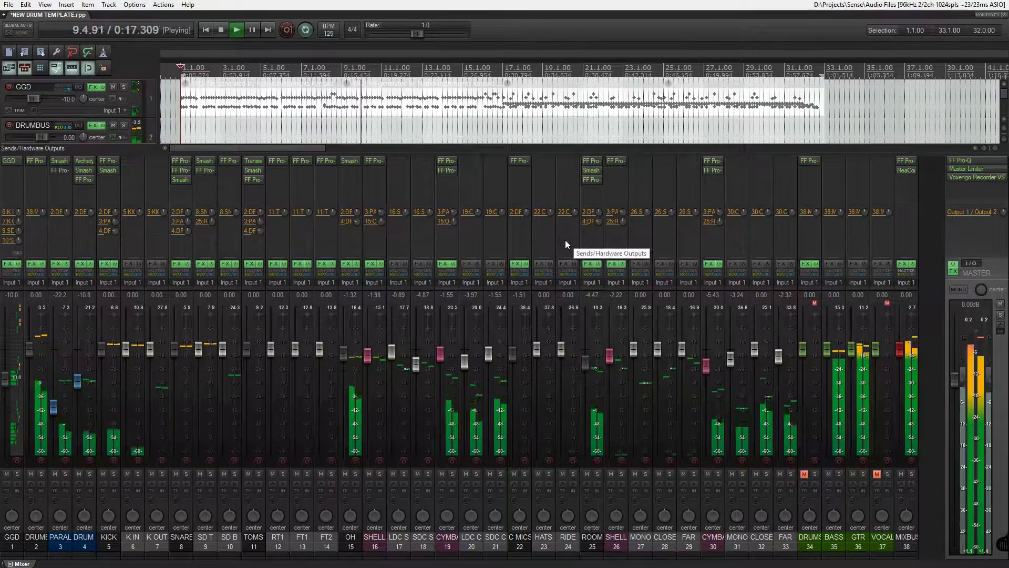
{"action": "key", "text": "ctrl+alt+m"}
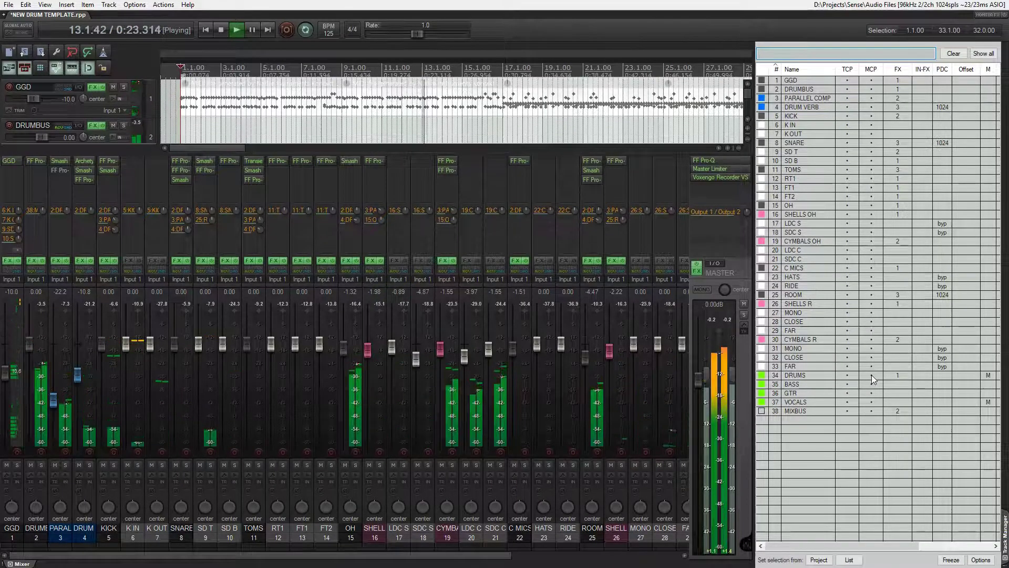
{"action": "left_click", "coordinate": [872, 402]}
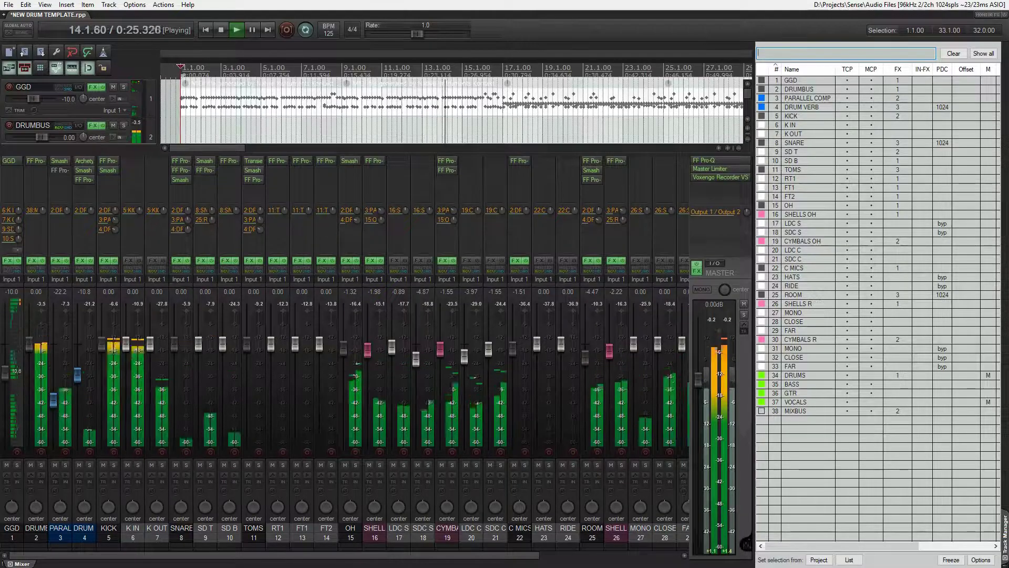
{"action": "key", "text": "ctrl+shift+m"}
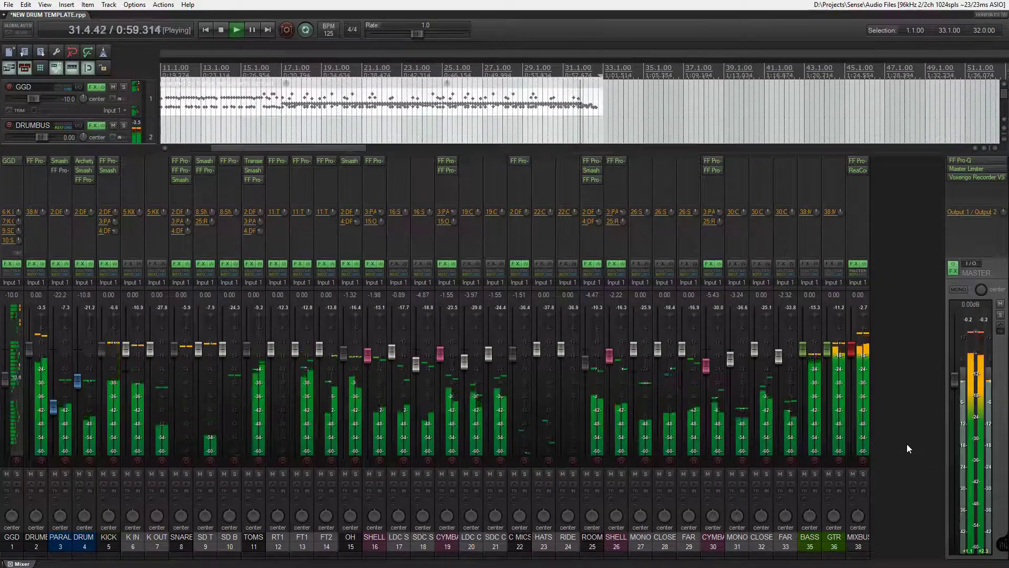
{"action": "key", "text": "space"}
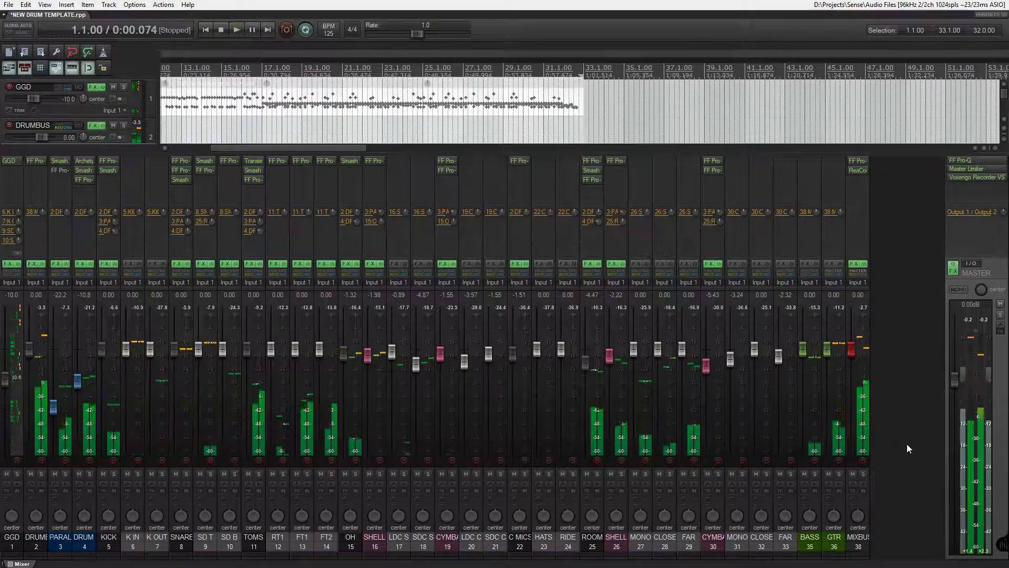